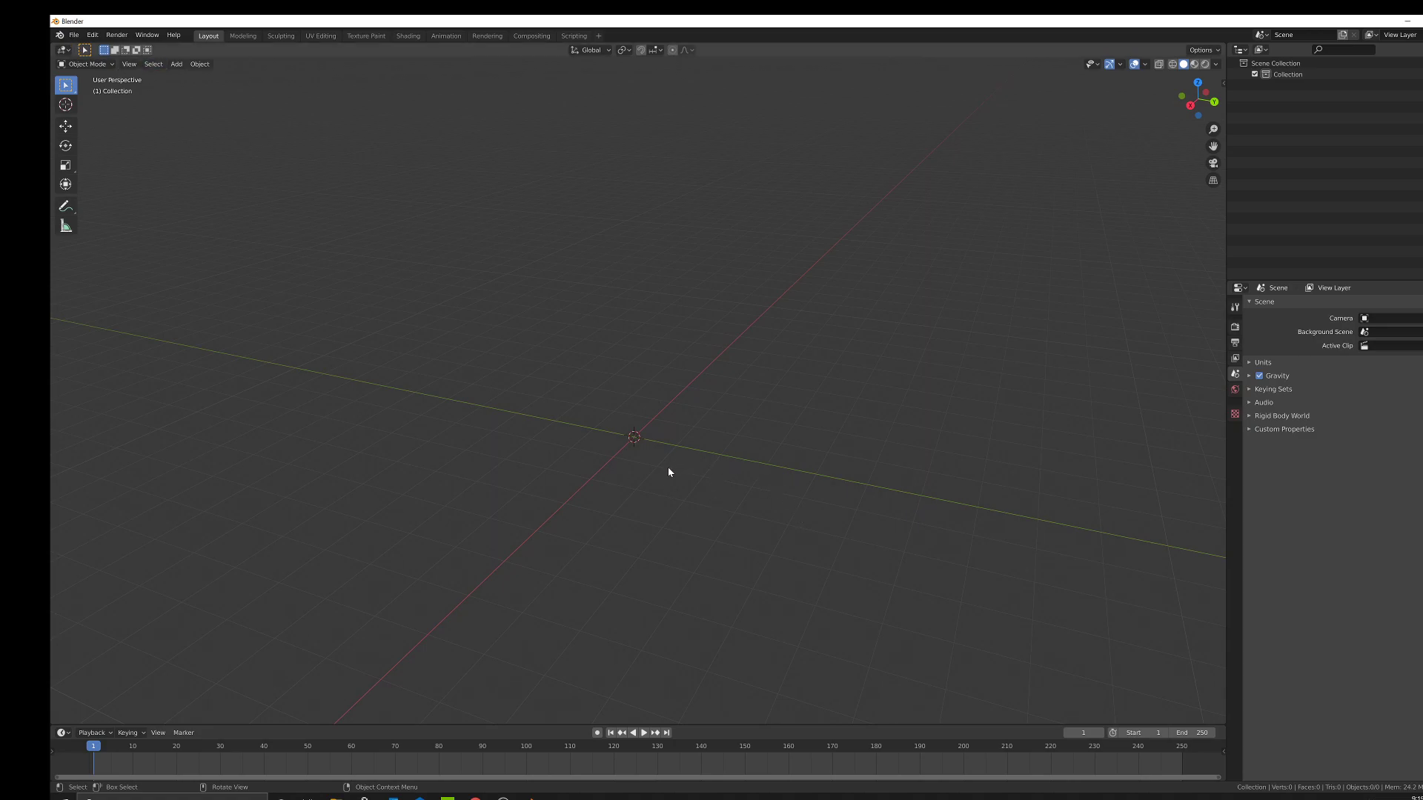
# Open the recent file Environment Creation.blend, discarding the changes to the untitled scene.
pyautogui.moveTo(666, 464); pyautogui.dragTo(665, 473, button='middle')
pyautogui.click(74, 35)
pyautogui.moveTo(115, 71)
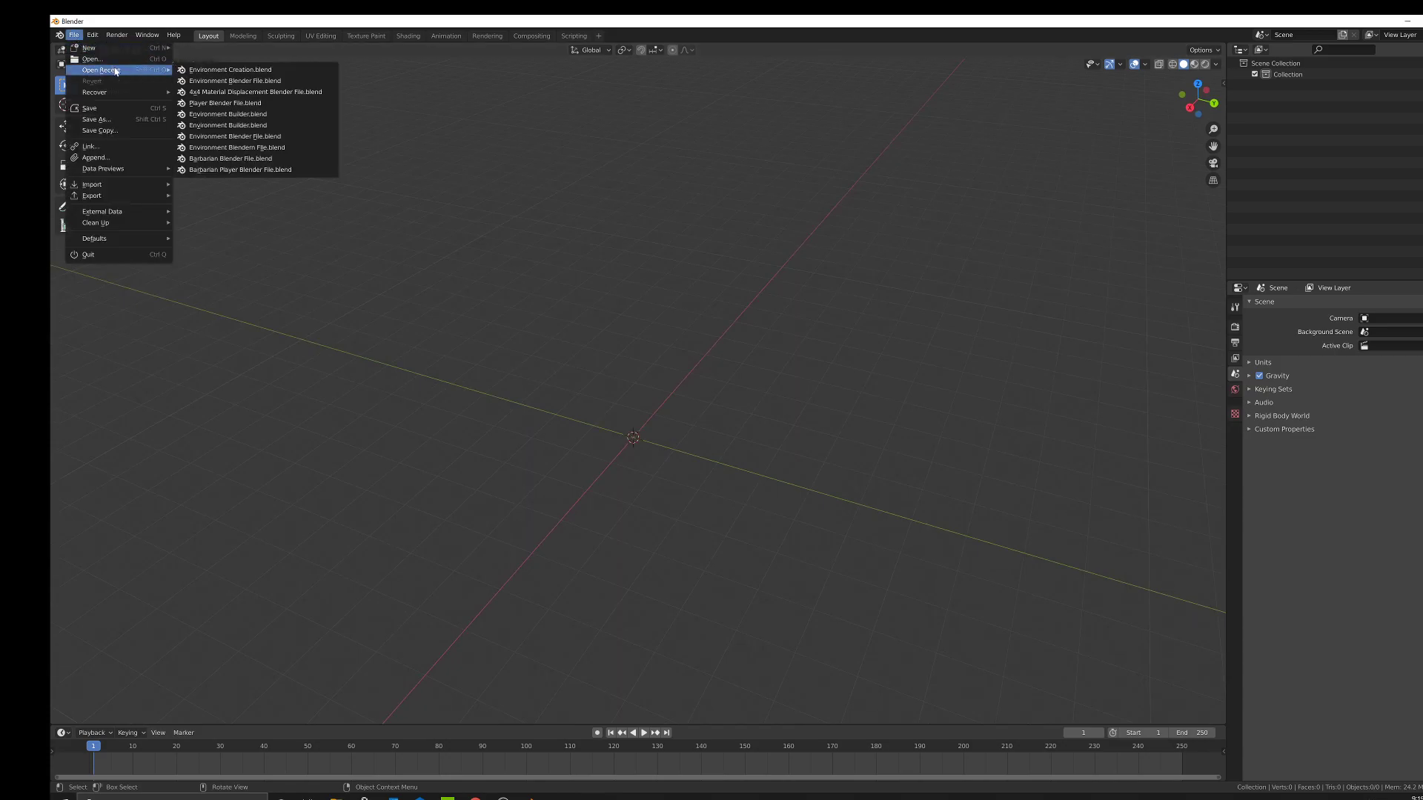
pyautogui.click(238, 70)
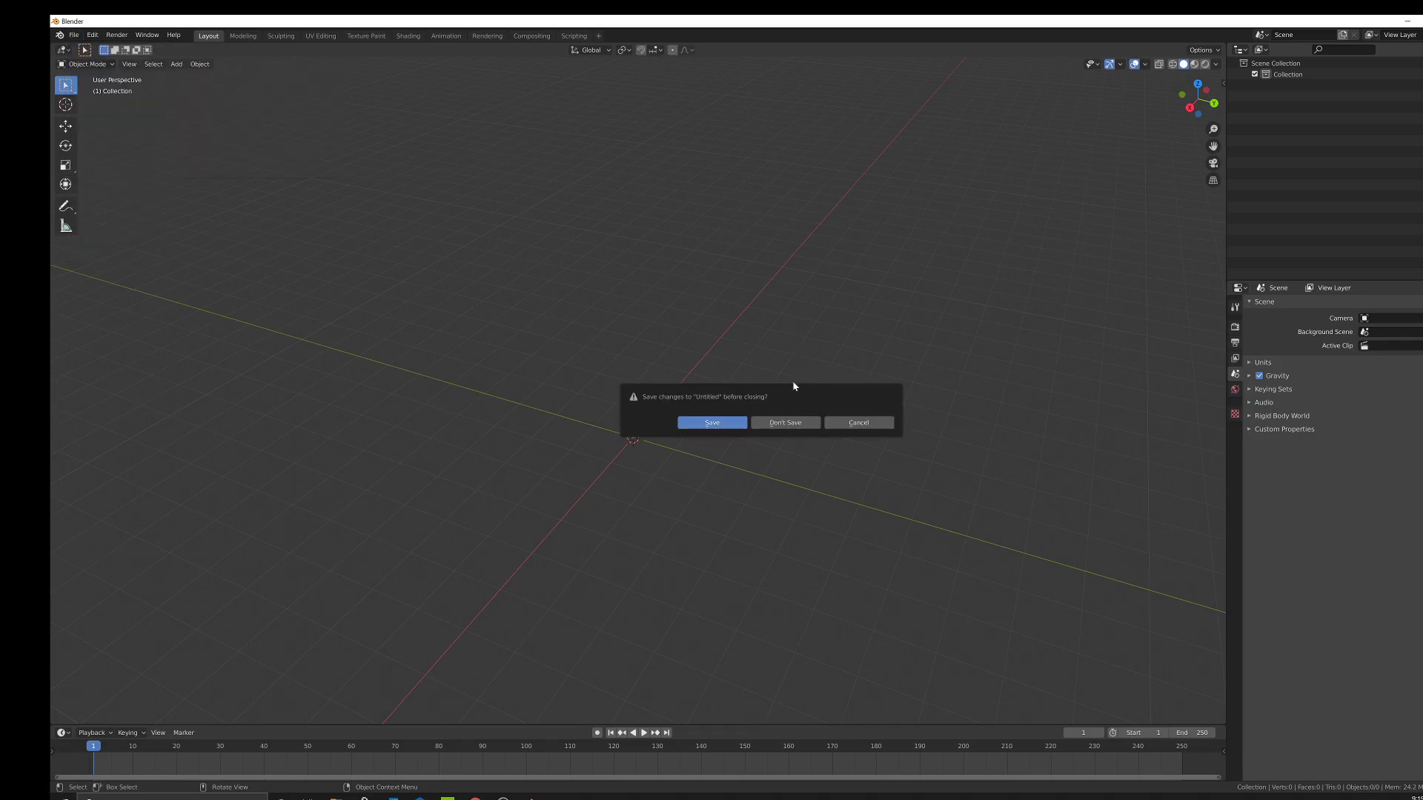
pyautogui.click(778, 425)
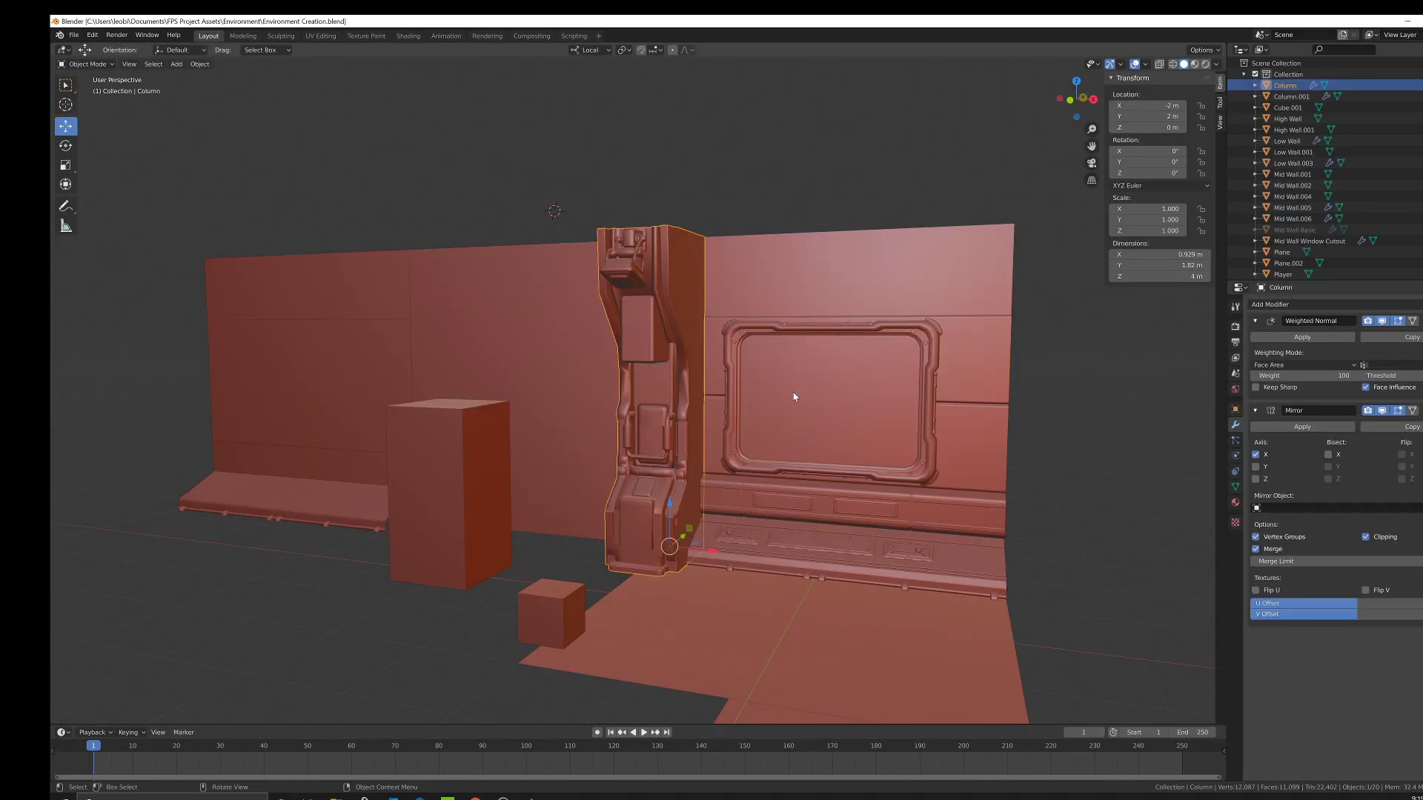
# Examine the column and the adjoining window wall from several angles.
pyautogui.moveTo(735, 406); pyautogui.dragTo(673, 355, button='middle')
pyautogui.scroll(3, 699, 412)
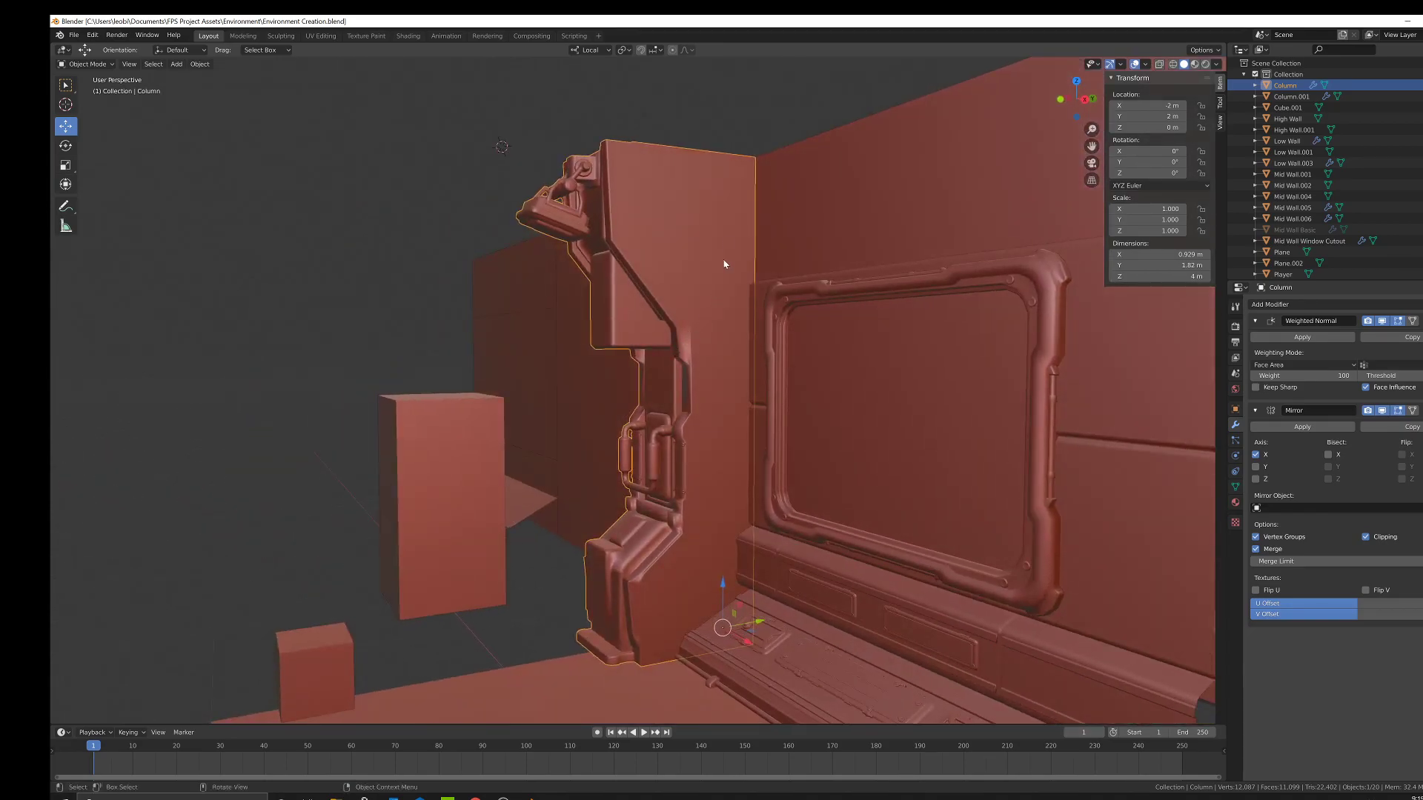
pyautogui.moveTo(672, 283); pyautogui.dragTo(659, 417, button='middle')
pyautogui.moveTo(627, 475); pyautogui.dragTo(777, 333, button='middle')
pyautogui.moveTo(754, 411); pyautogui.dragTo(617, 336, button='middle')
pyautogui.scroll(4, 578, 315)
pyautogui.moveTo(687, 385); pyautogui.dragTo(663, 326, button='middle')
# Duplicate the linked bent pipe on the column's middle panel, raise the copy along Z and pull it outward.
pyautogui.press('Tab')
pyautogui.scroll(4, 676, 460)
pyautogui.moveTo(667, 395); pyautogui.dragTo(636, 424, button='middle')
pyautogui.moveTo(637, 309); pyautogui.dragTo(721, 406, button='middle')
pyautogui.scroll(-5, 721, 407)
pyautogui.moveTo(651, 327); pyautogui.dragTo(655, 466, button='middle')
pyautogui.scroll(3, 652, 361)
pyautogui.click(655, 466)
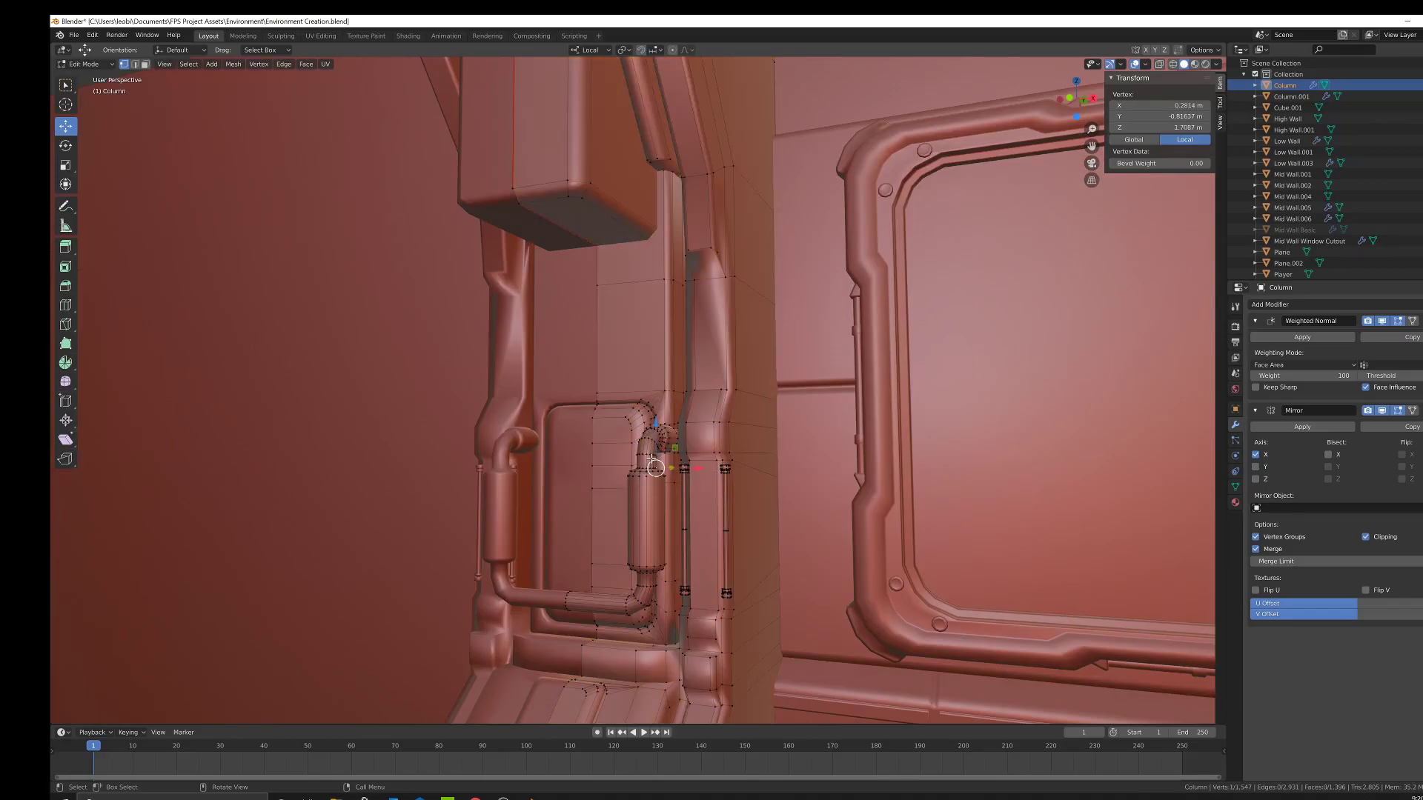
pyautogui.hotkey('ctrl', 'l')
pyautogui.scroll(-2, 664, 450)
pyautogui.hotkey('shift', 'd')
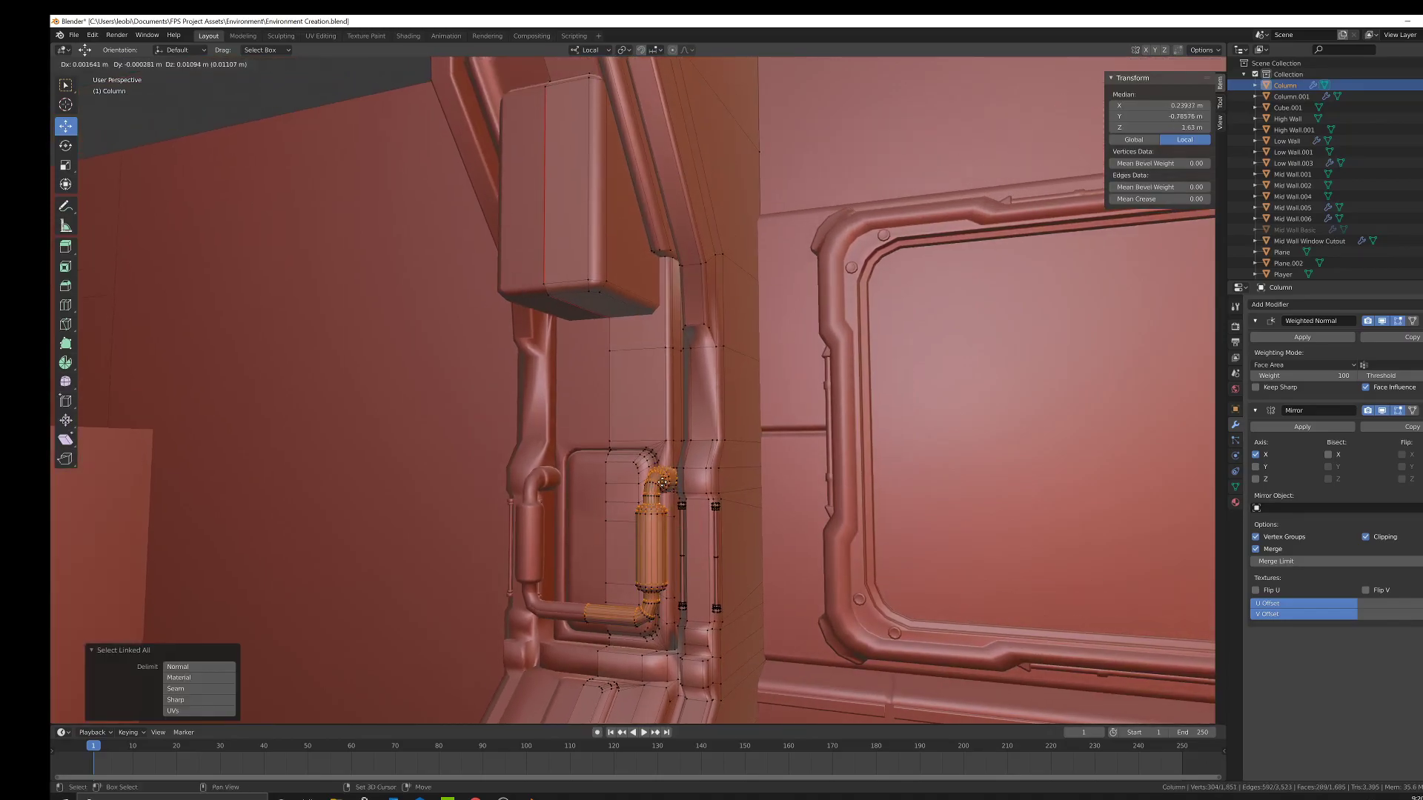
pyautogui.press('z')
pyautogui.click(639, 286)
pyautogui.moveTo(639, 286); pyautogui.dragTo(665, 387, button='middle')
pyautogui.moveTo(666, 387); pyautogui.dragTo(621, 404)
# Separate the pipe copy into its own object and apply its Mirror modifier.
pyautogui.press('p')
pyautogui.click(622, 406)
pyautogui.press('Tab')
pyautogui.click(593, 424)
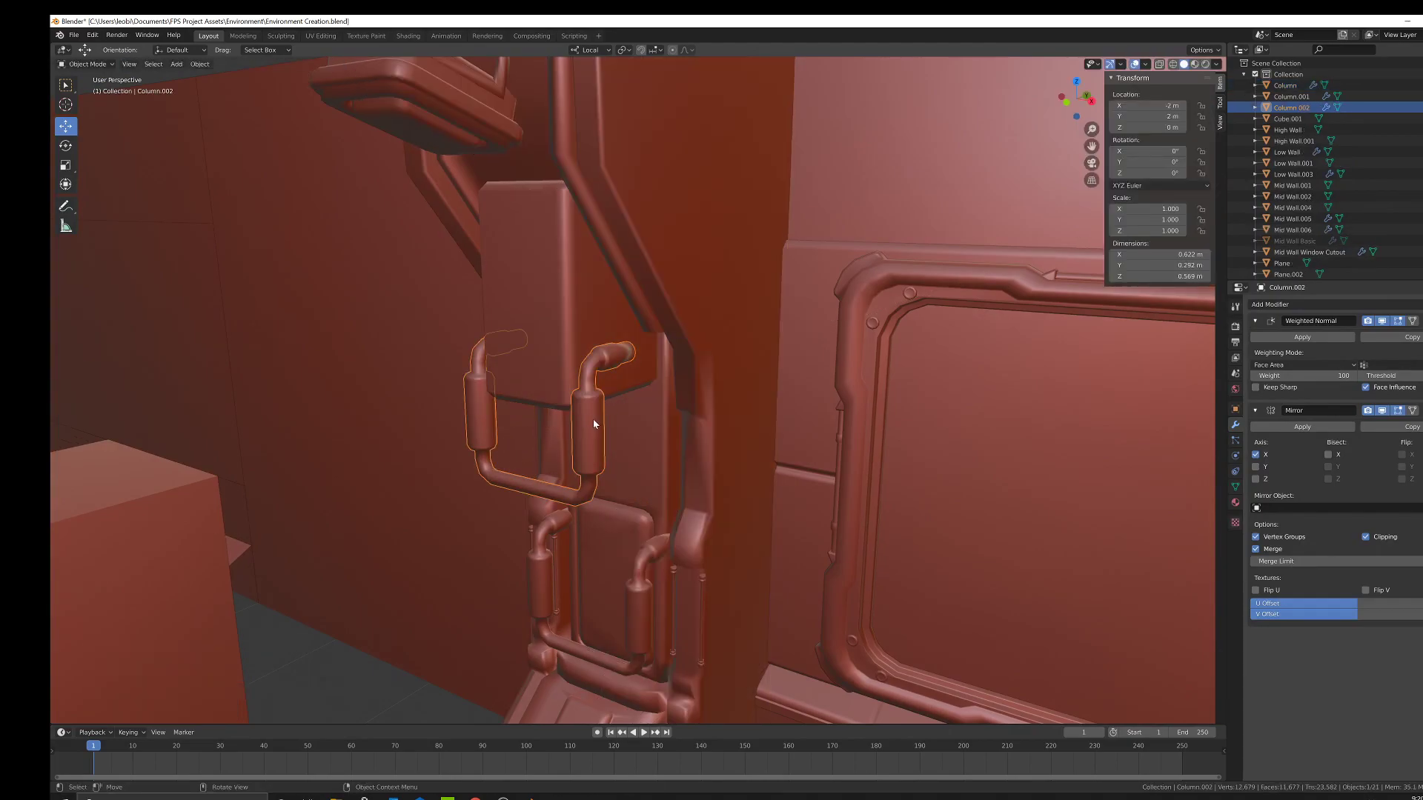
pyautogui.moveTo(603, 425); pyautogui.dragTo(636, 424, button='middle')
pyautogui.scroll(-5, 638, 388)
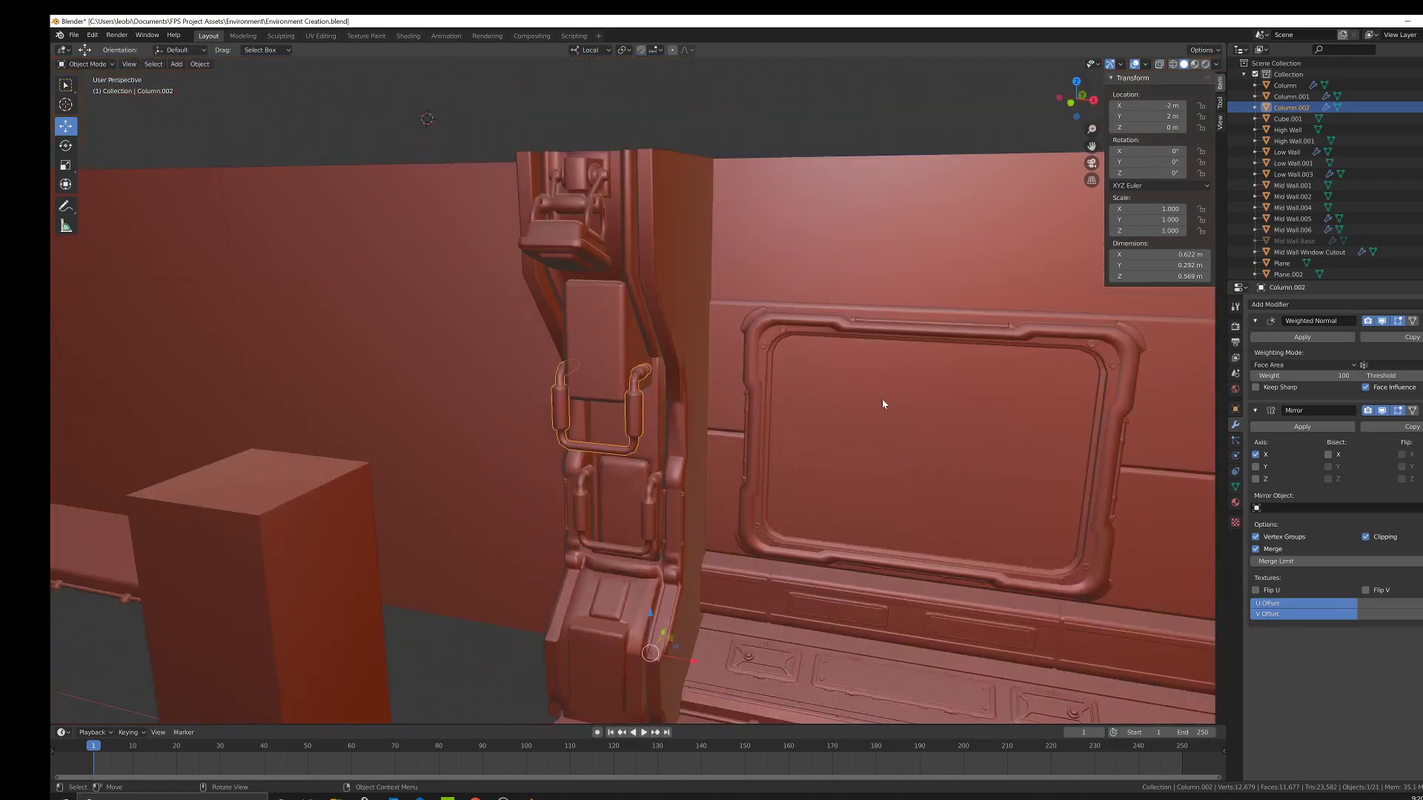
pyautogui.click(1324, 428)
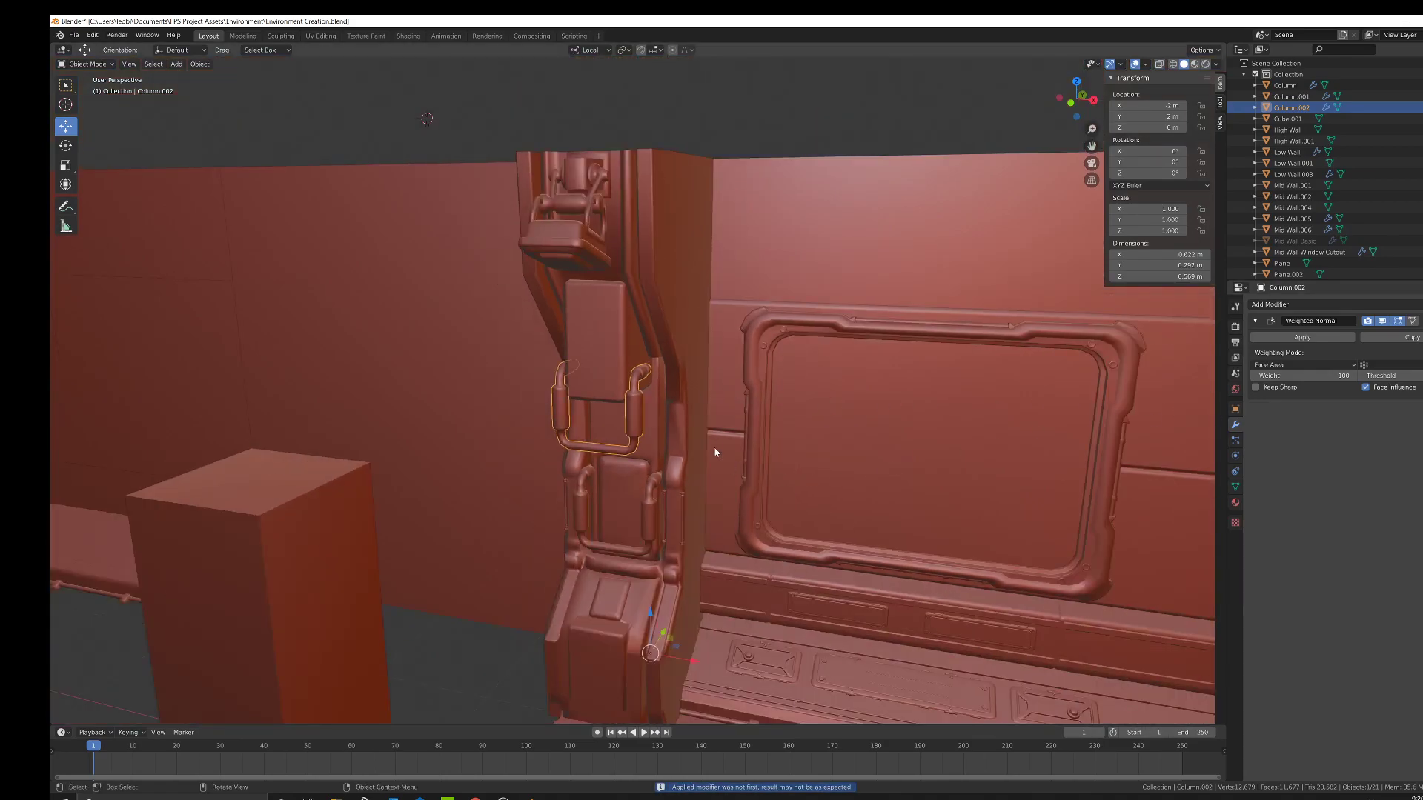
# Set the pipe object's origin to its center of mass (surface).
pyautogui.rightClick(723, 412)
pyautogui.rightClick(639, 346)
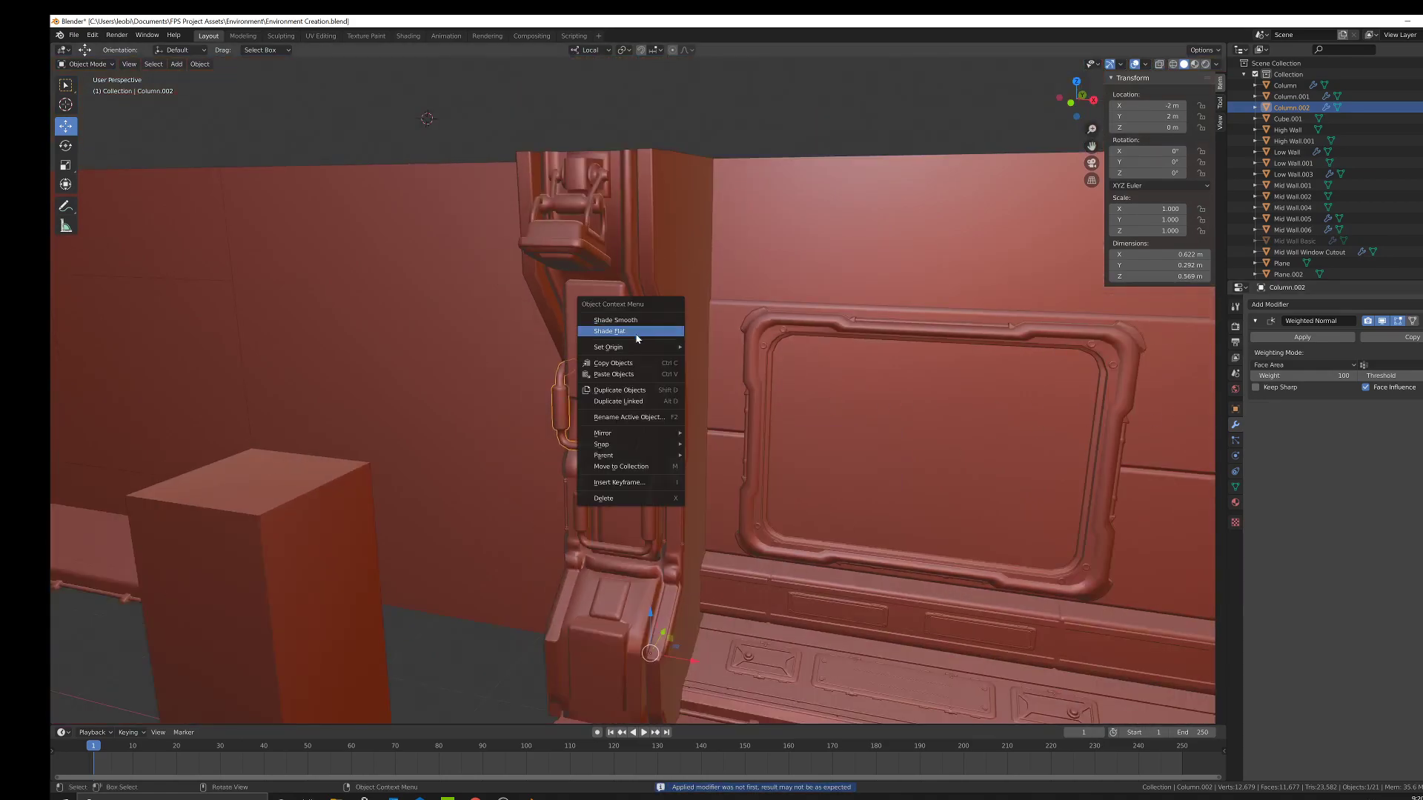
pyautogui.moveTo(640, 347)
pyautogui.click(797, 383)
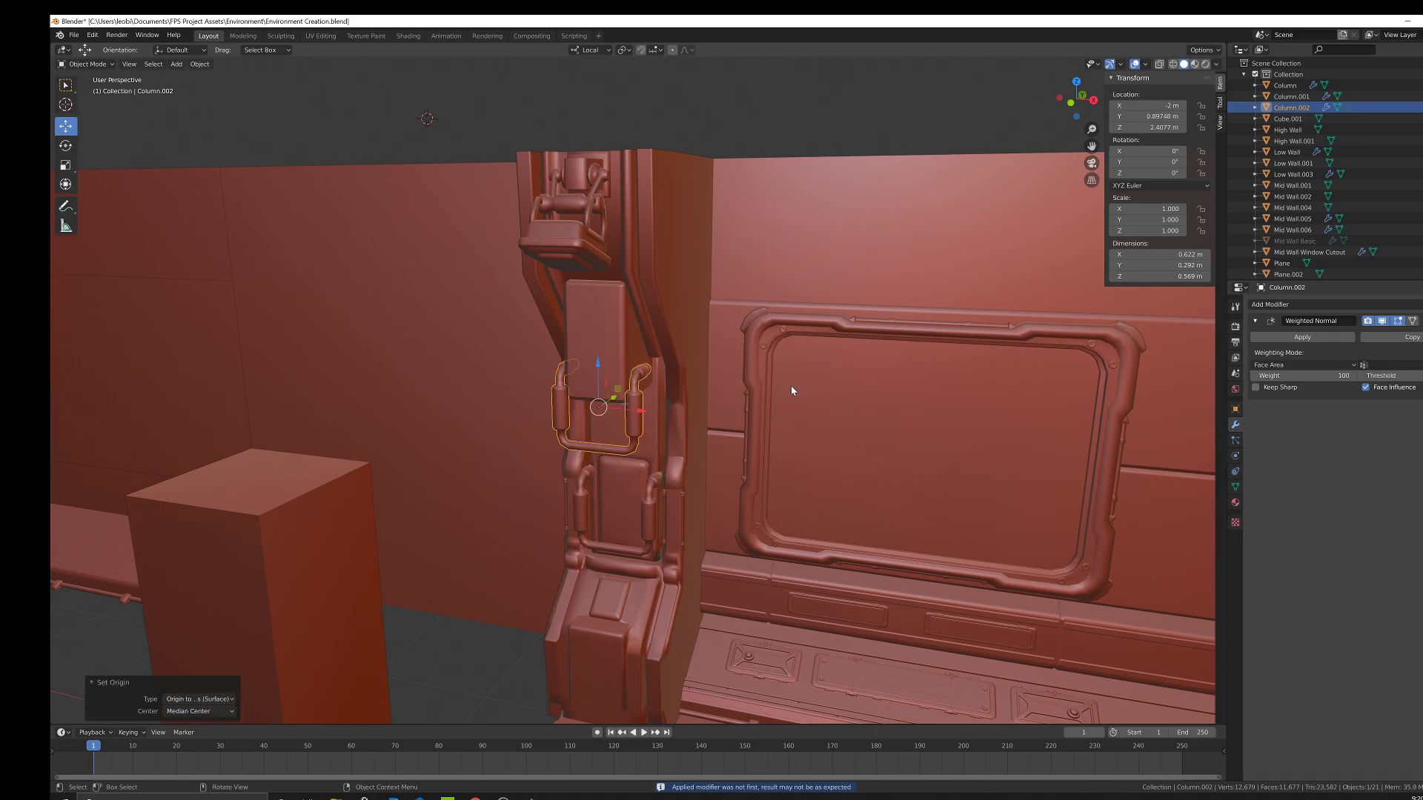
# Rotate the pipe object 90° about its local X axis.
pyautogui.scroll(2, 790, 386)
pyautogui.press('r')
pyautogui.press('y')
pyautogui.press('y')
pyautogui.press('z')
pyautogui.press('x')
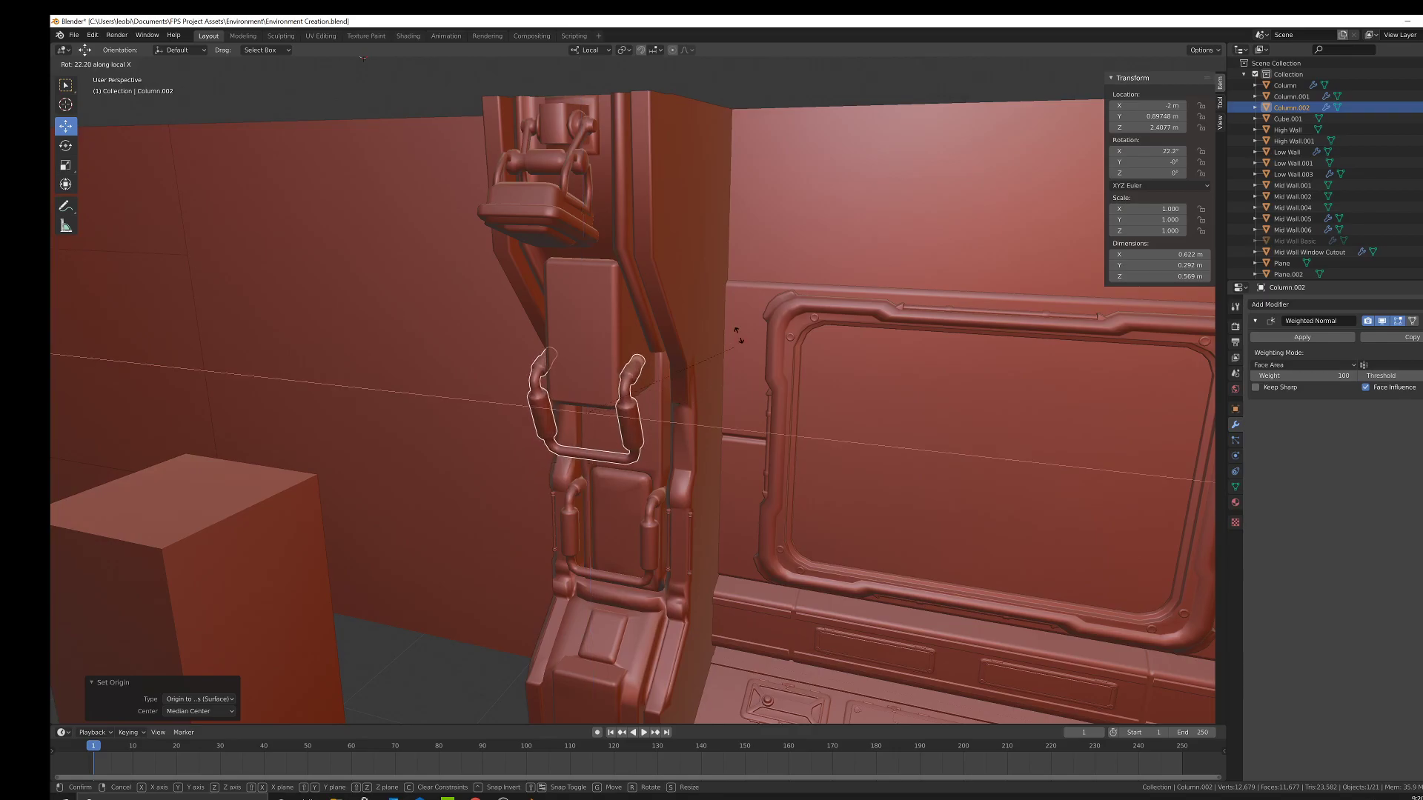
pyautogui.write('90')
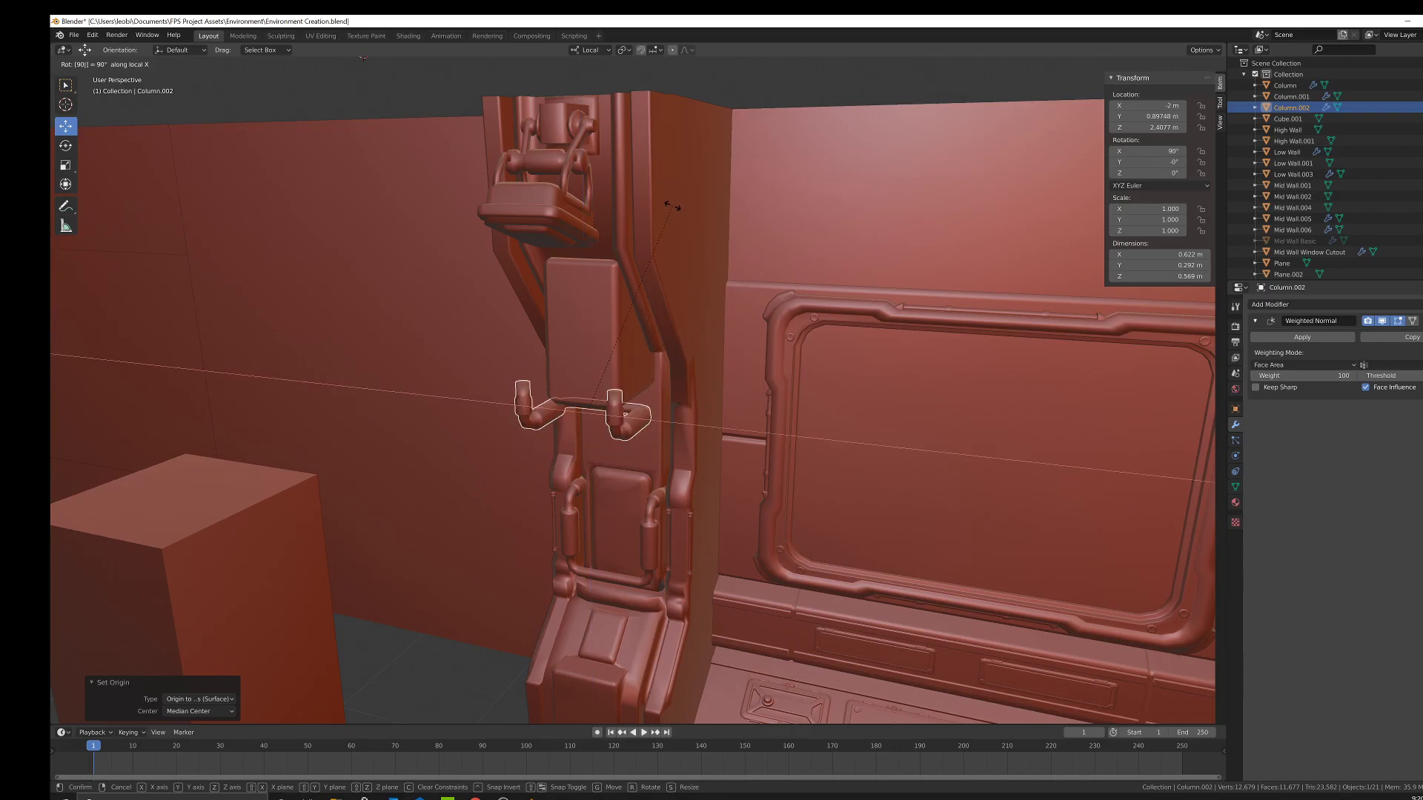
pyautogui.press('Return')
# Rotate the pipe object 180° about its local Y axis.
pyautogui.write('rz18')
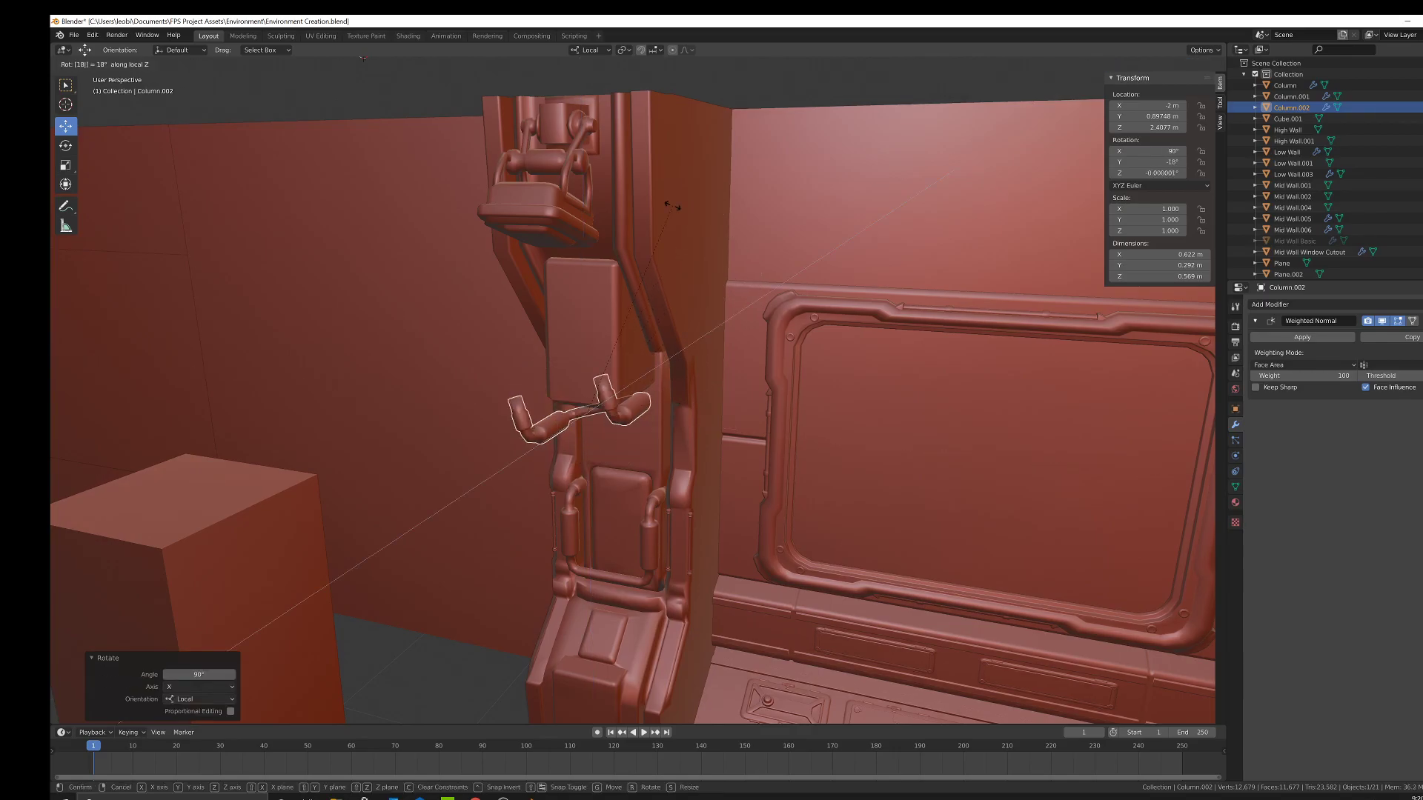
pyautogui.press('BackSpace')
pyautogui.press('BackSpace')
pyautogui.write('y')
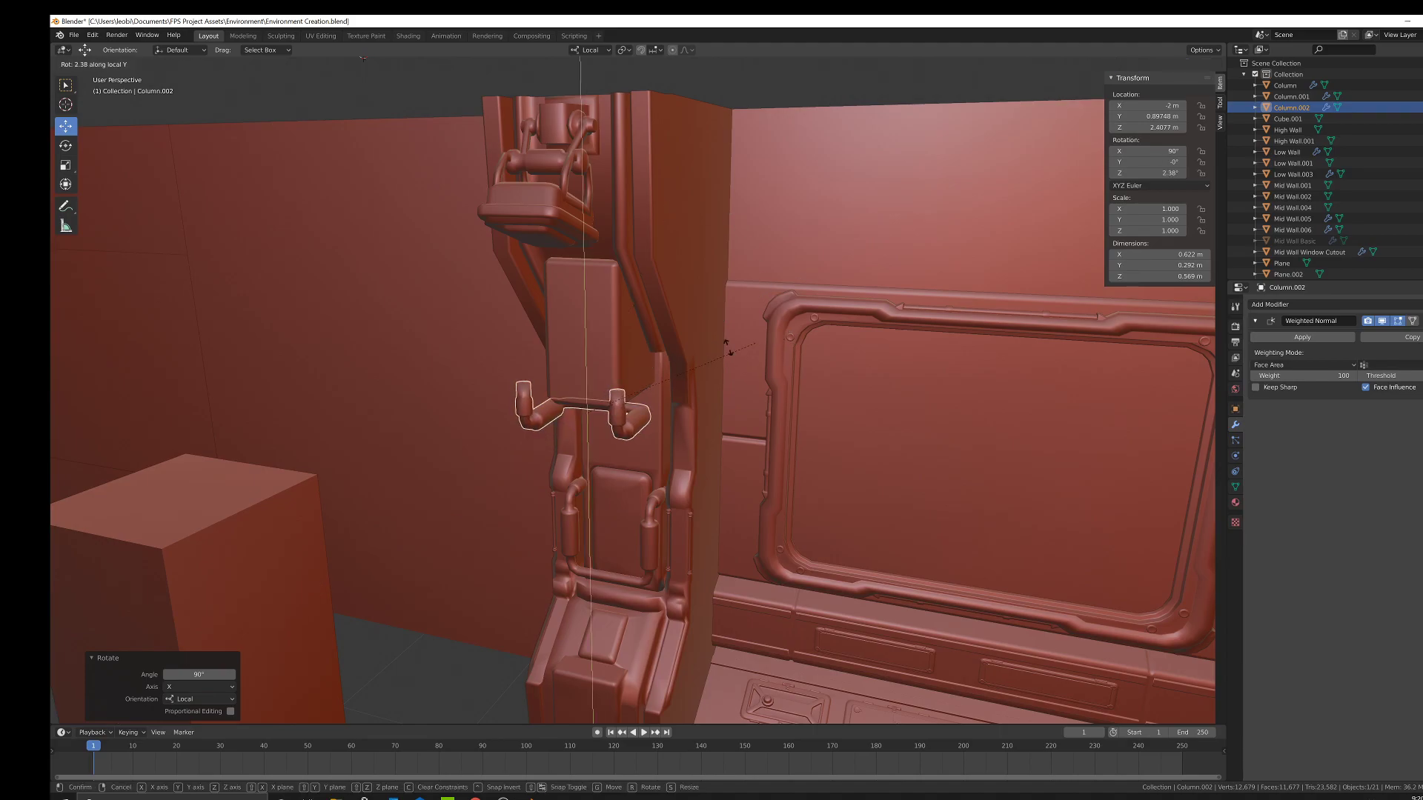
pyautogui.write('180')
pyautogui.press('Return')
# Lower the rotated pipe about 0.1 m along its local Y axis.
pyautogui.moveTo(727, 340); pyautogui.dragTo(665, 388, button='middle')
pyautogui.scroll(3, 616, 352)
pyautogui.press('g')
pyautogui.press('y')
pyautogui.click(589, 367)
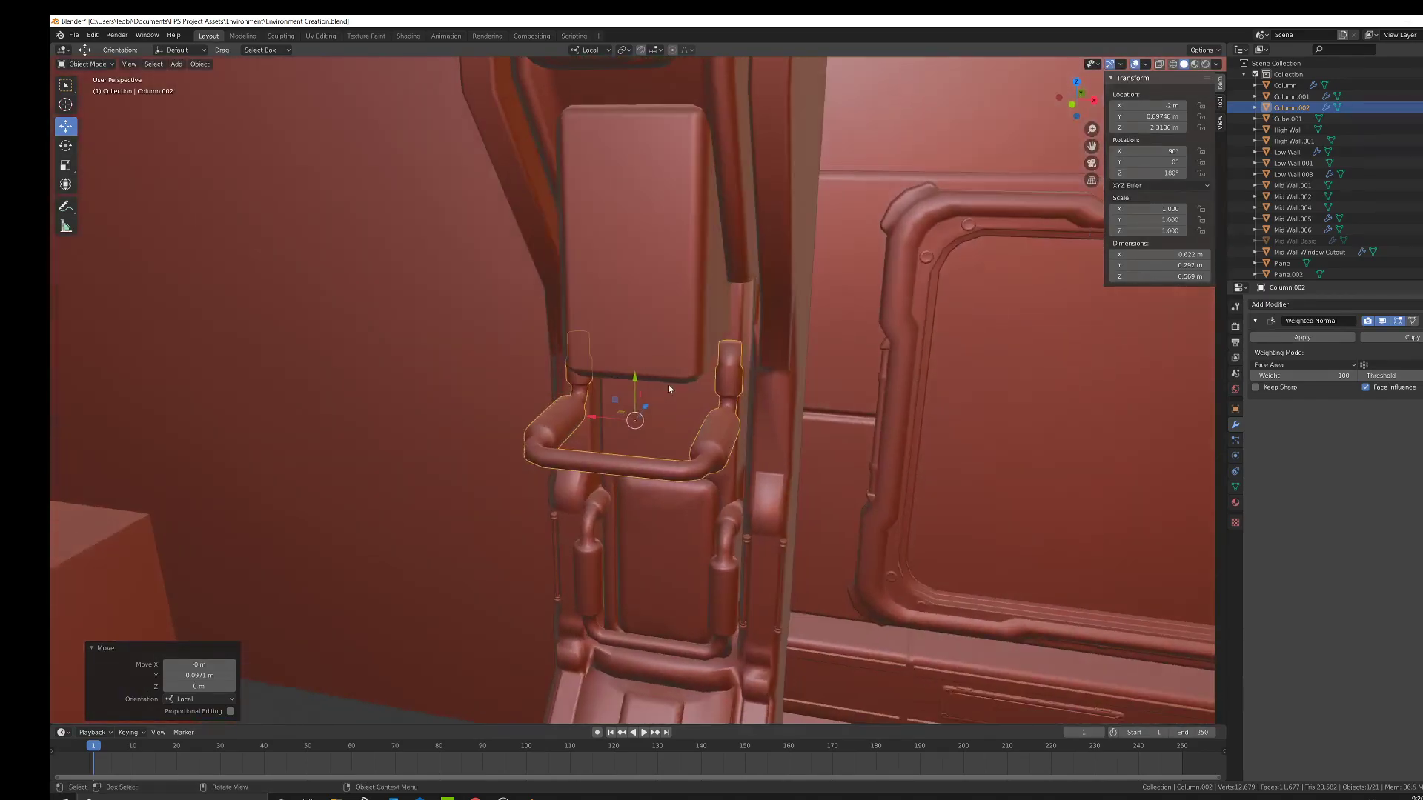
pyautogui.moveTo(595, 420); pyautogui.dragTo(590, 419)
pyautogui.hotkey('ctrl', 'z')
# Reposition the pipe vertically and in depth so it sits under the column's protruding box.
pyautogui.moveTo(655, 413); pyautogui.dragTo(589, 391, button='middle')
pyautogui.moveTo(570, 368); pyautogui.dragTo(570, 347)
pyautogui.moveTo(600, 397); pyautogui.dragTo(630, 368)
pyautogui.moveTo(630, 369); pyautogui.dragTo(669, 381, button='middle')
pyautogui.moveTo(649, 386); pyautogui.dragTo(604, 379)
pyautogui.moveTo(604, 379); pyautogui.dragTo(595, 355, button='middle')
pyautogui.moveTo(590, 348); pyautogui.dragTo(591, 363)
pyautogui.moveTo(593, 366); pyautogui.dragTo(719, 379, button='middle')
# Delete one side half of the pipe mesh, selecting it in wireframe shading, and return to solid shading.
pyautogui.press('Tab')
pyautogui.press('a')
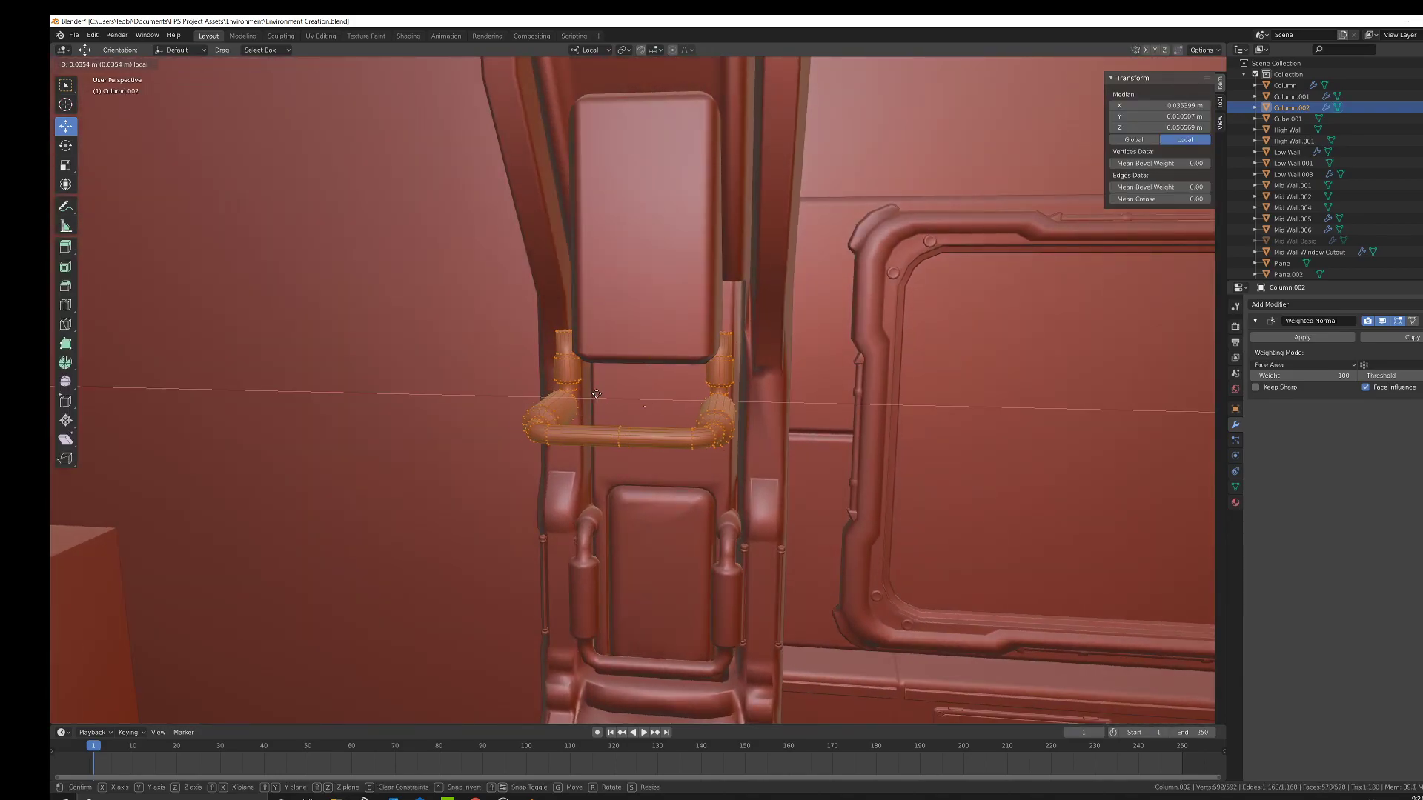
pyautogui.moveTo(717, 393); pyautogui.dragTo(721, 407, button='middle')
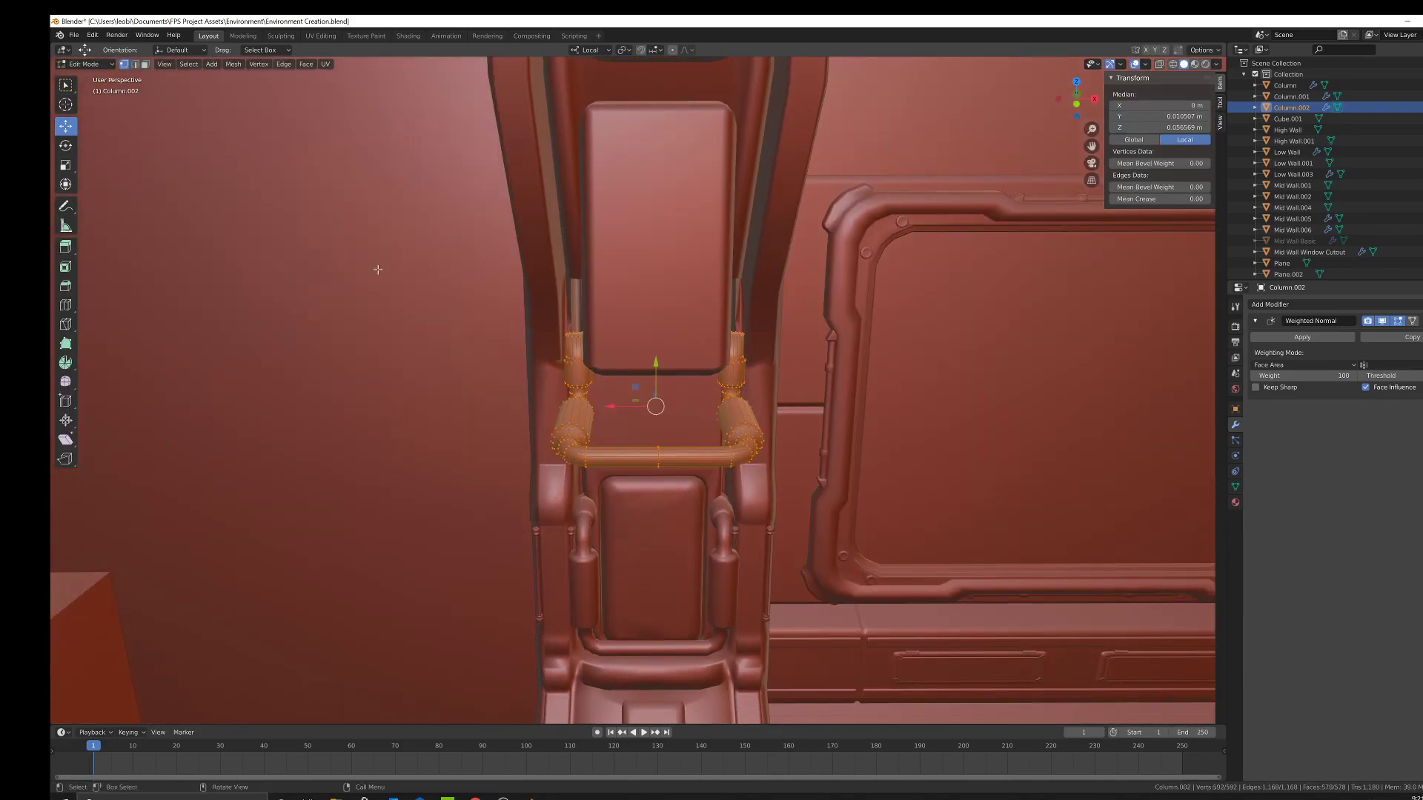
pyautogui.hotkey('alt', 'a')
pyautogui.press('z')
pyautogui.click(528, 377)
pyautogui.press('x')
pyautogui.press('Escape')
pyautogui.click(595, 368)
pyautogui.press('c')
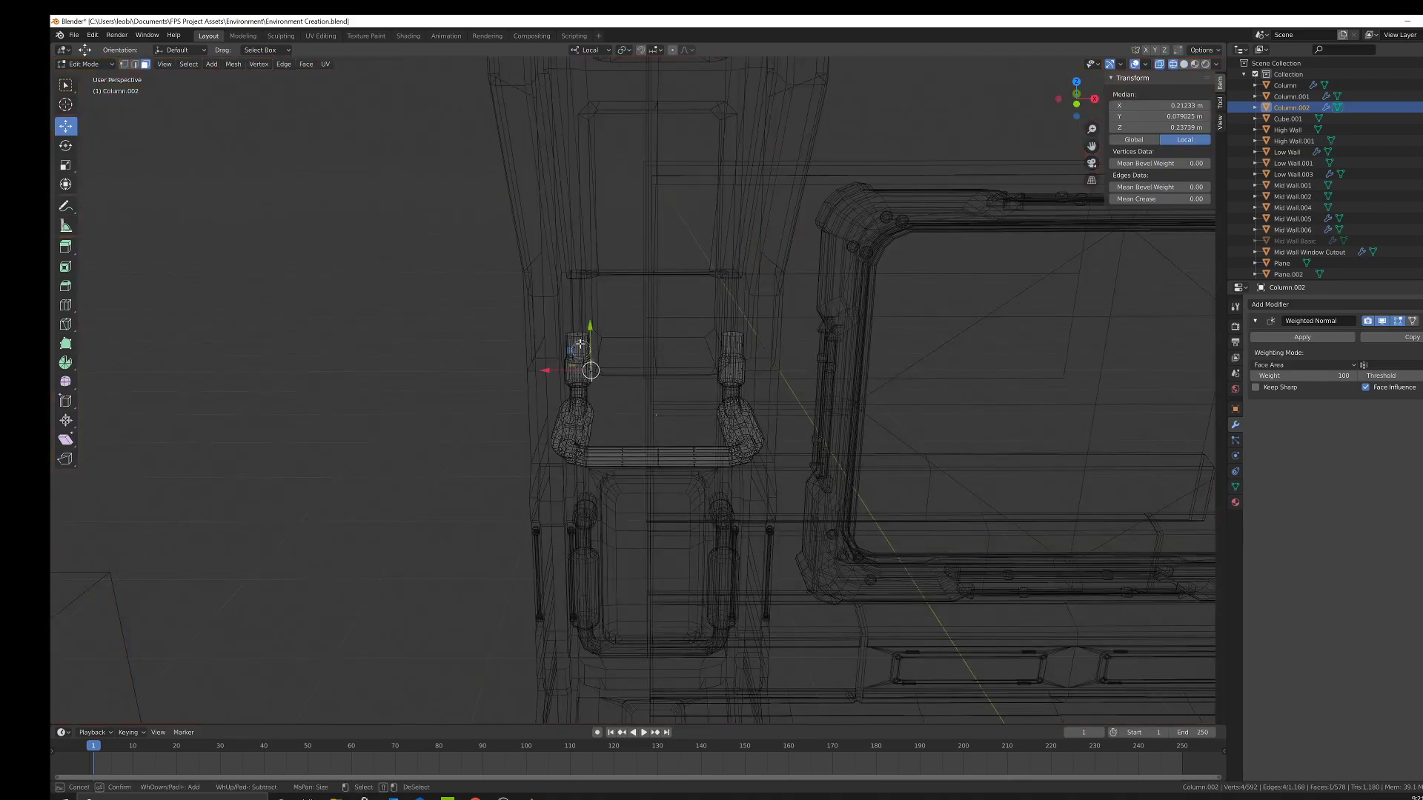
pyautogui.moveTo(575, 338); pyautogui.dragTo(596, 475)
pyautogui.press('Escape')
pyautogui.press('x')
pyautogui.click(611, 486)
pyautogui.press('z')
pyautogui.click(689, 482)
pyautogui.press('Tab')
# Join the remaining half pipe into the mirrored column object.
pyautogui.moveTo(667, 429)
pyautogui.mouseDown(button='middle')
pyautogui.moveTo(737, 444)
pyautogui.moveTo(718, 436)
pyautogui.mouseUp(button='middle')
pyautogui.keyDown('shift'); pyautogui.click(671, 313); pyautogui.keyUp('shift')
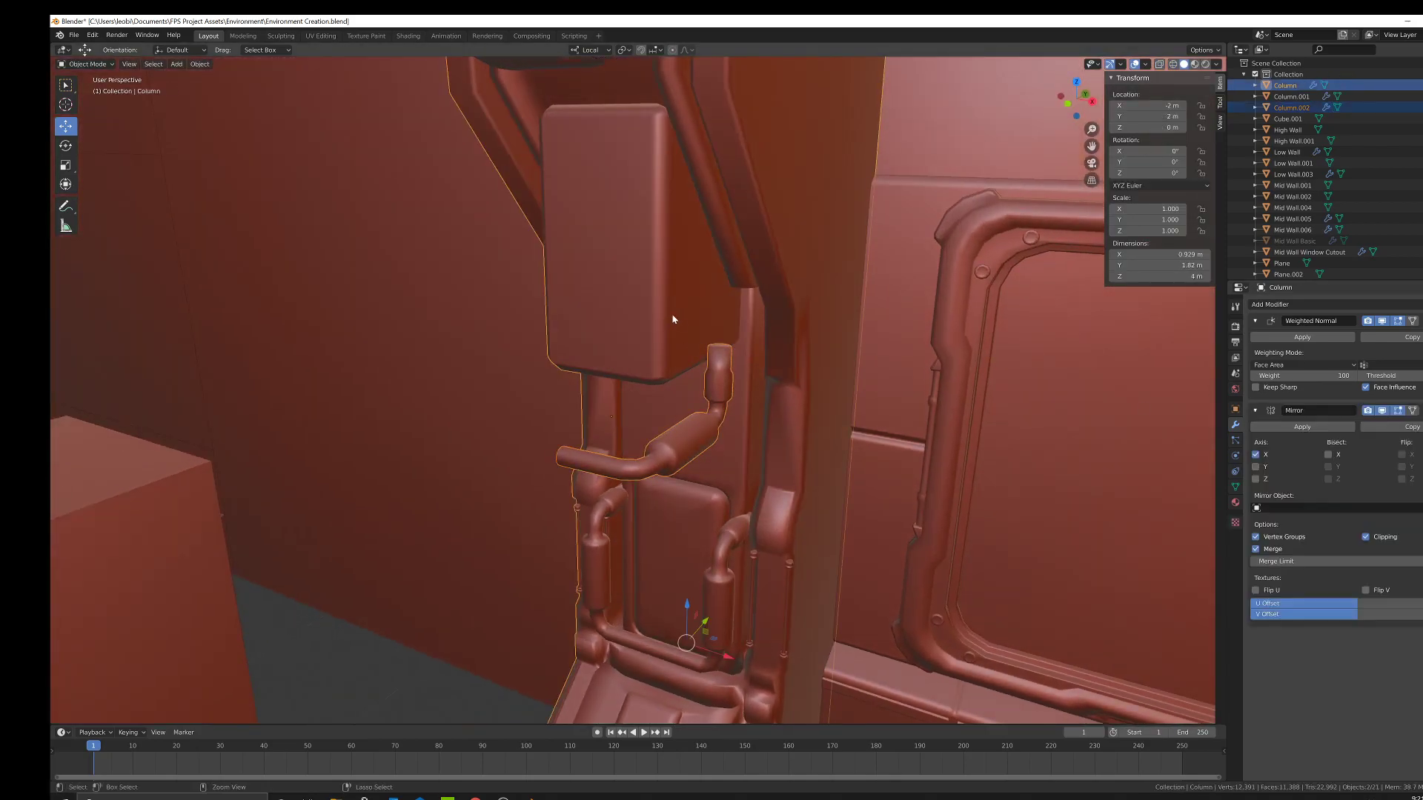
pyautogui.hotkey('ctrl', 'j')
# Select the whole joined pipe in the column mesh and shift it sideways along local X.
pyautogui.press('Tab')
pyautogui.moveTo(697, 322); pyautogui.dragTo(693, 335, button='middle')
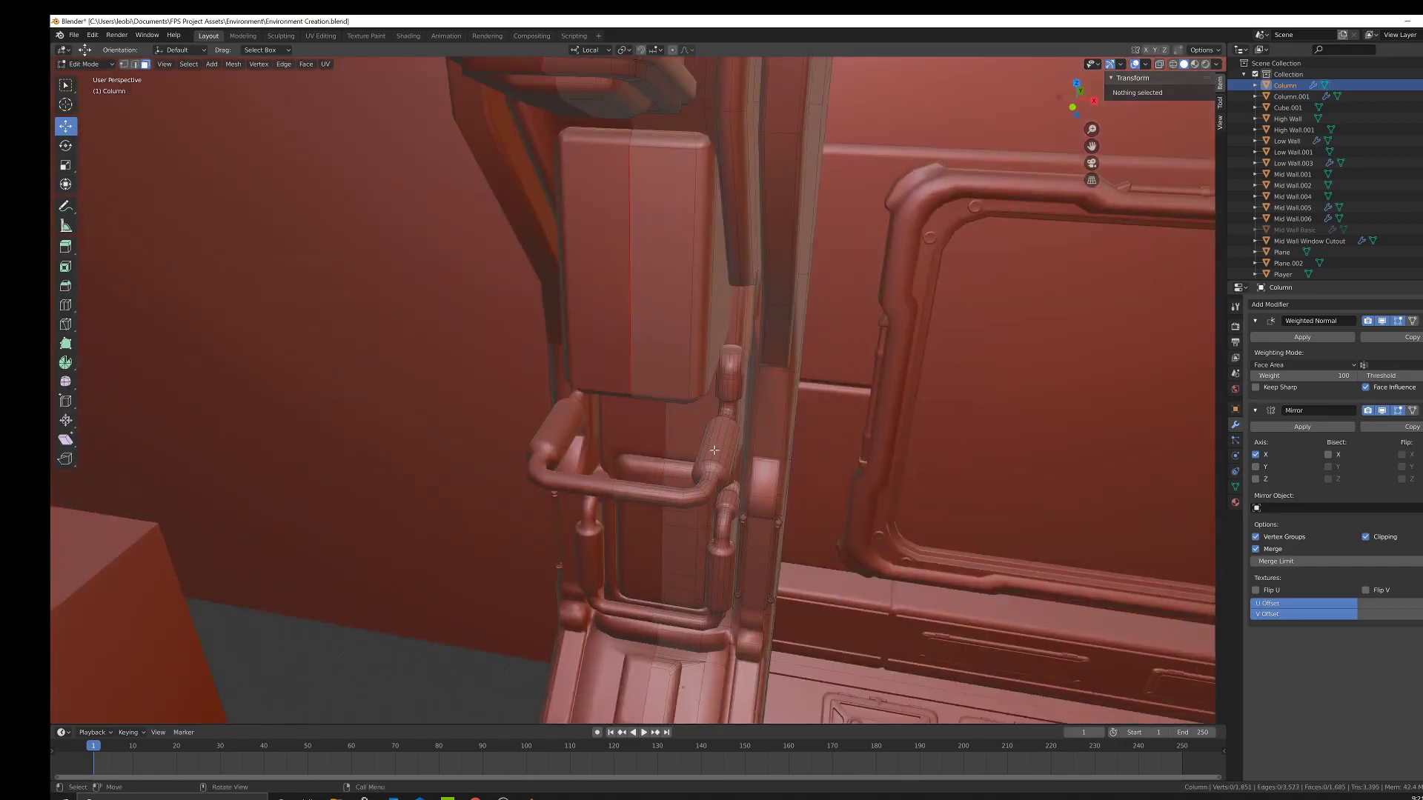
pyautogui.click(713, 448)
pyautogui.hotkey('ctrl', 'l')
pyautogui.moveTo(714, 450); pyautogui.dragTo(718, 360, button='middle')
pyautogui.press('g')
pyautogui.press('x')
pyautogui.click(756, 415)
# Extrude and scale the pipe's upper end face into a thicker cylindrical section with a tapered top rim.
pyautogui.click(715, 338)
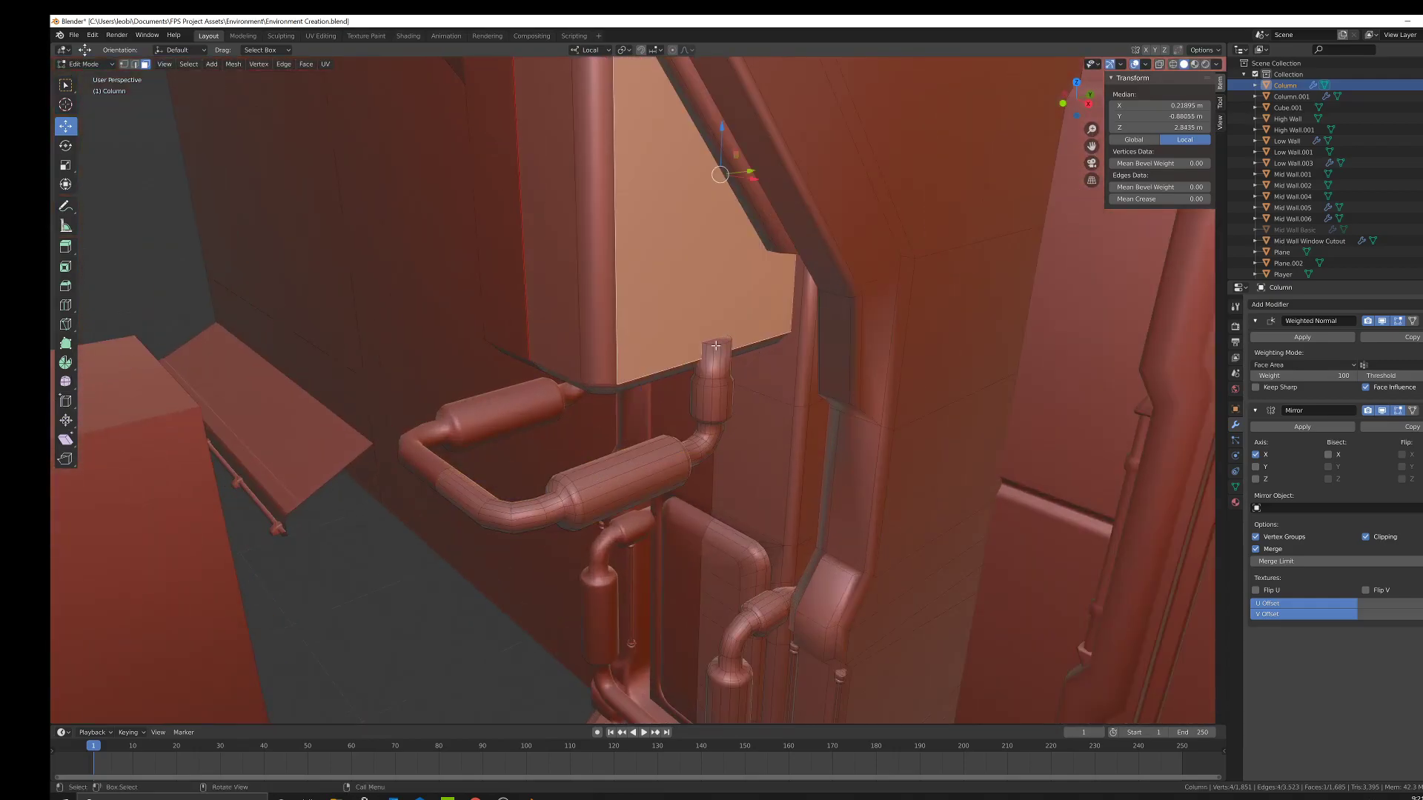
pyautogui.moveTo(717, 297)
pyautogui.mouseDown()
pyautogui.moveTo(717, 324)
pyautogui.moveTo(718, 310)
pyautogui.mouseUp()
pyautogui.press('s')
pyautogui.click(770, 350)
pyautogui.press('e')
pyautogui.click(765, 317)
pyautogui.press('s')
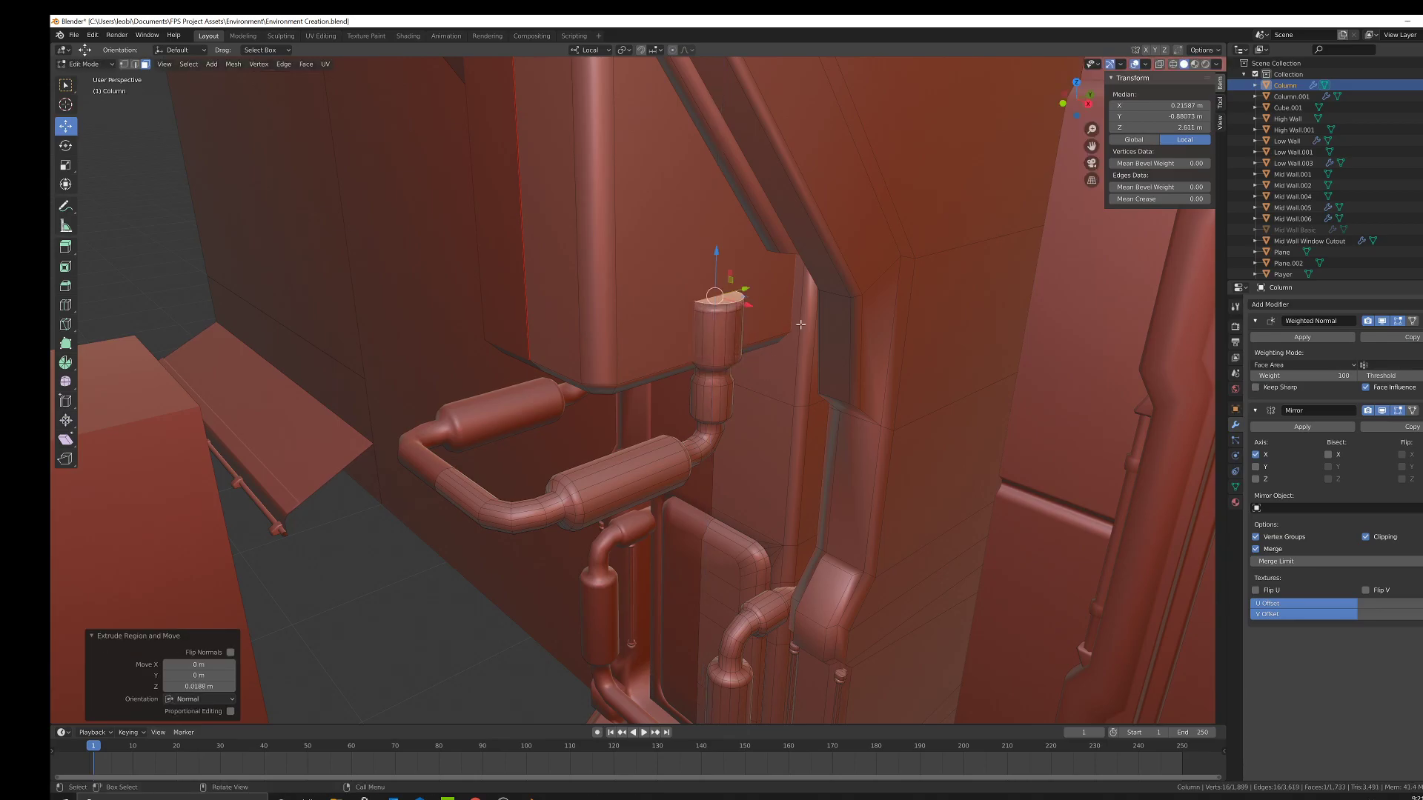
pyautogui.click(841, 326)
# Extrude the top face of the thick pipe end in place and merge its vertices at center.
pyautogui.press('e')
pyautogui.rightClick(841, 326)
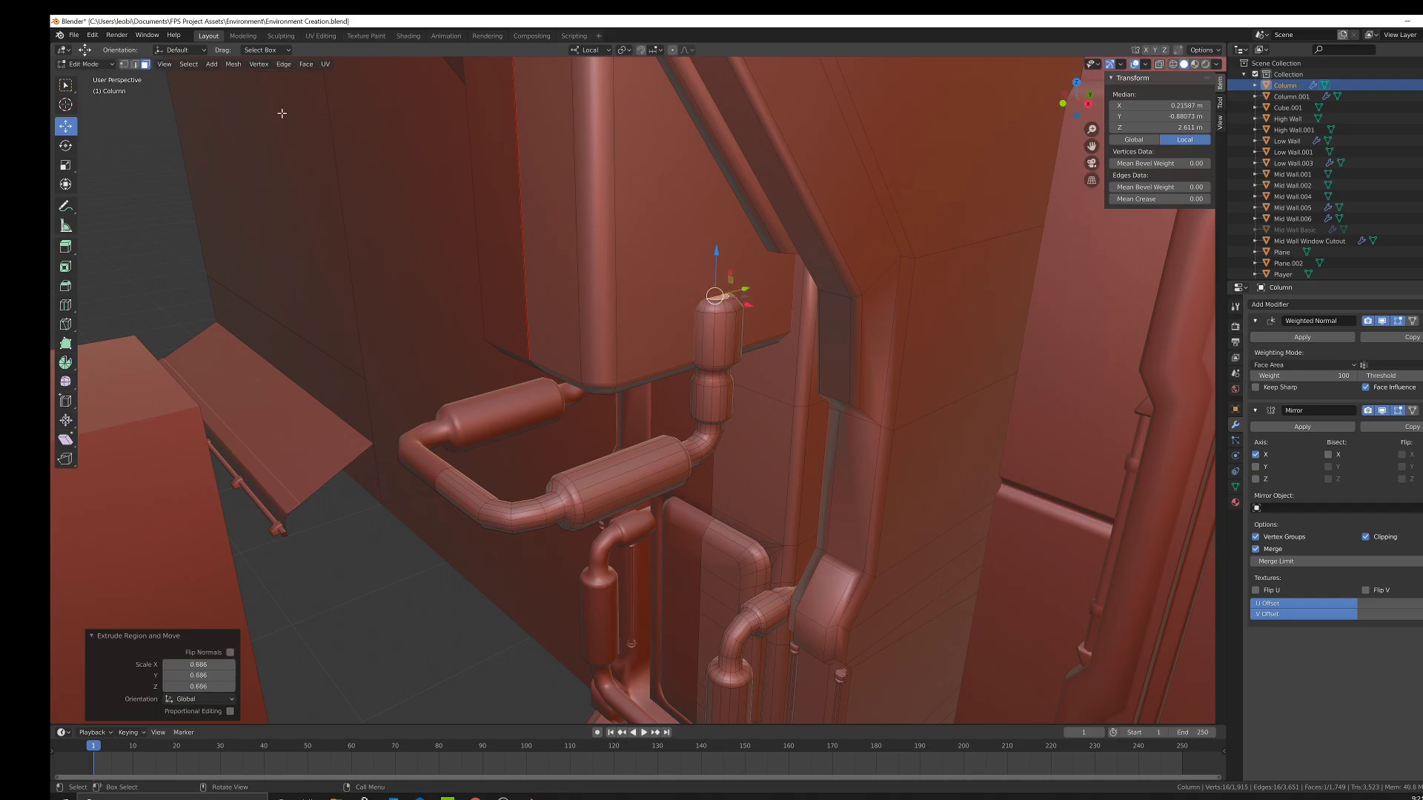
pyautogui.click(124, 65)
pyautogui.rightClick(771, 377)
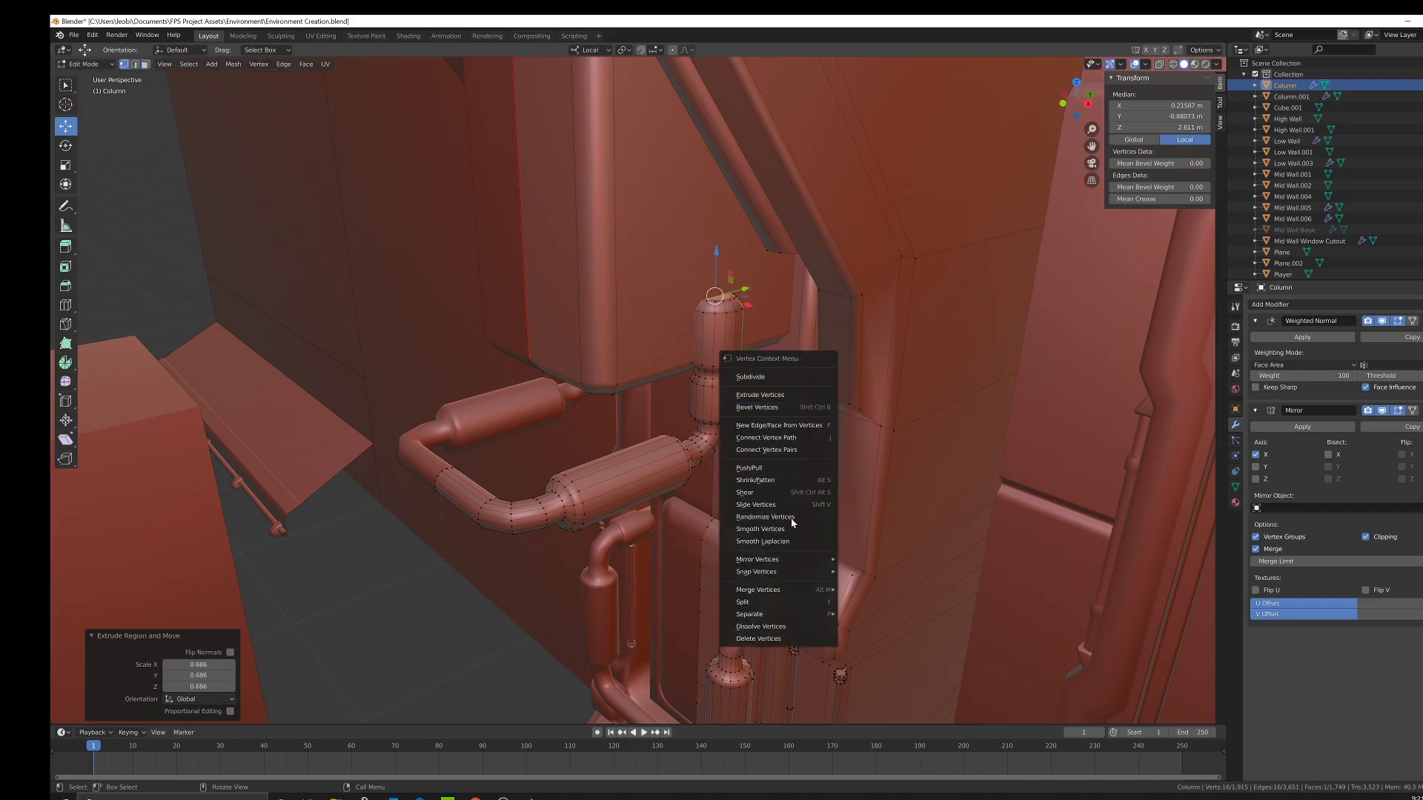
pyautogui.moveTo(761, 591)
pyautogui.click(867, 590)
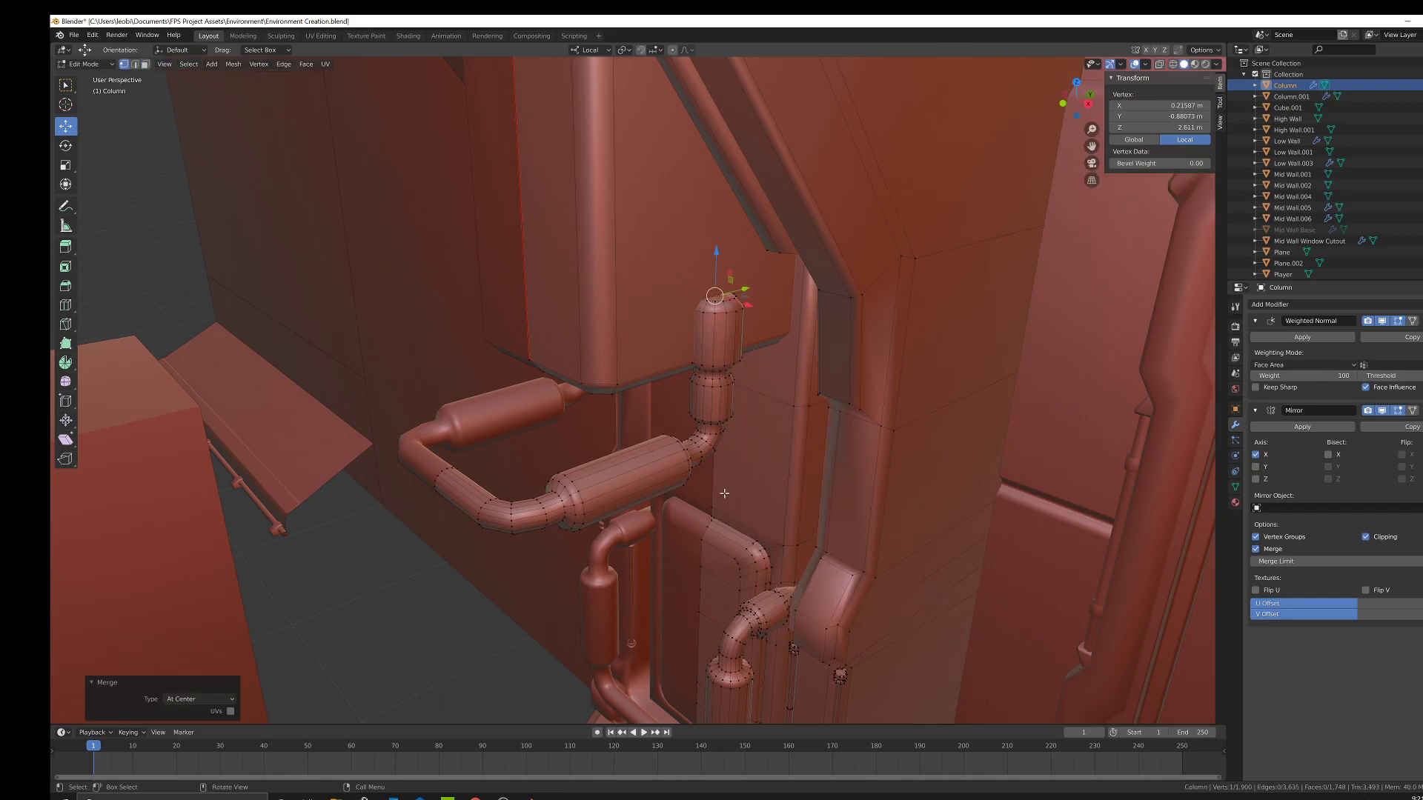
# Select the pipe's outer bend and horizontal cylinder and move them about 0.03 m toward the column along local Y.
pyautogui.moveTo(867, 590); pyautogui.dragTo(700, 487, button='middle')
pyautogui.hotkey('shift', 'z')
pyautogui.press('c')
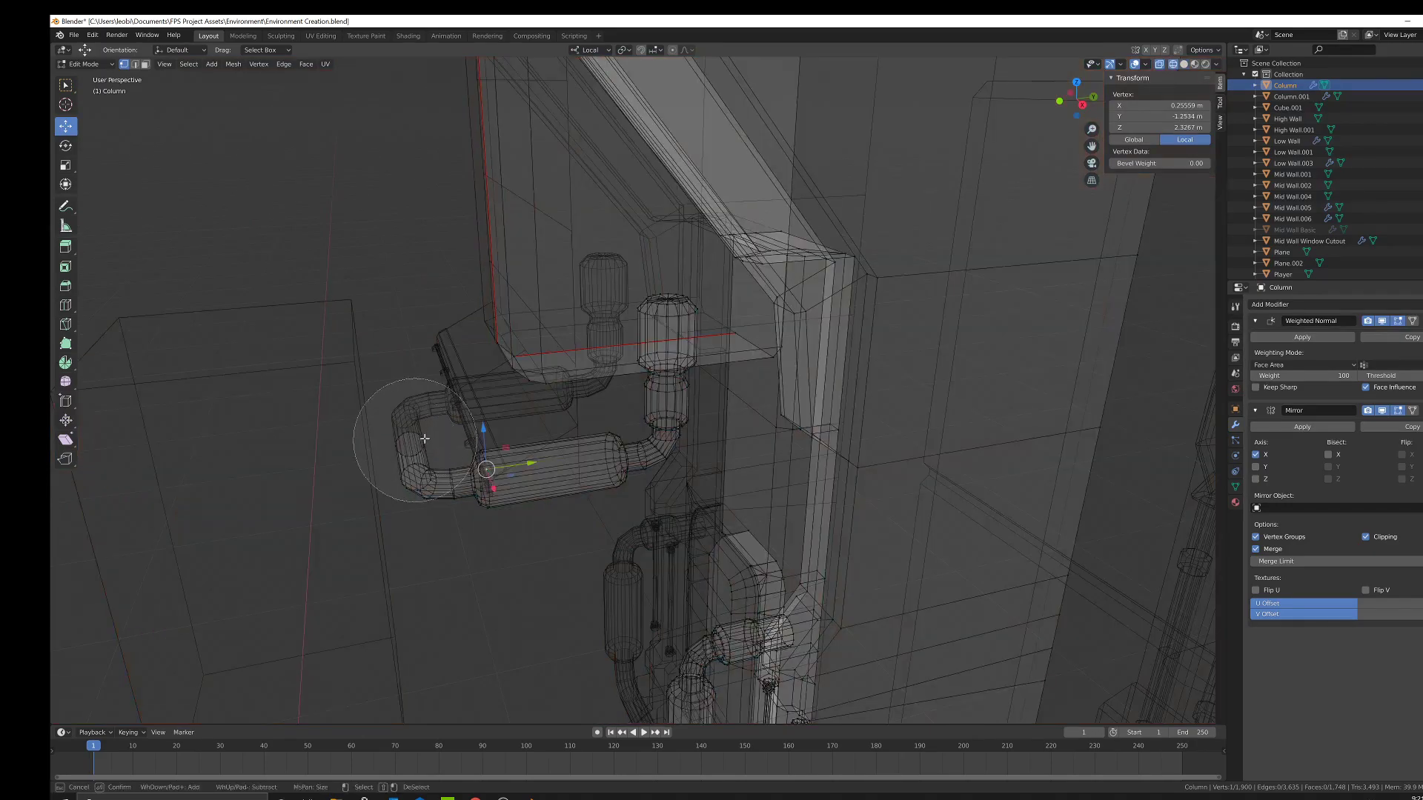
pyautogui.moveTo(415, 440); pyautogui.dragTo(463, 495)
pyautogui.press('Escape')
pyautogui.press('z')
pyautogui.click(647, 501)
pyautogui.moveTo(647, 501); pyautogui.dragTo(586, 490, button='middle')
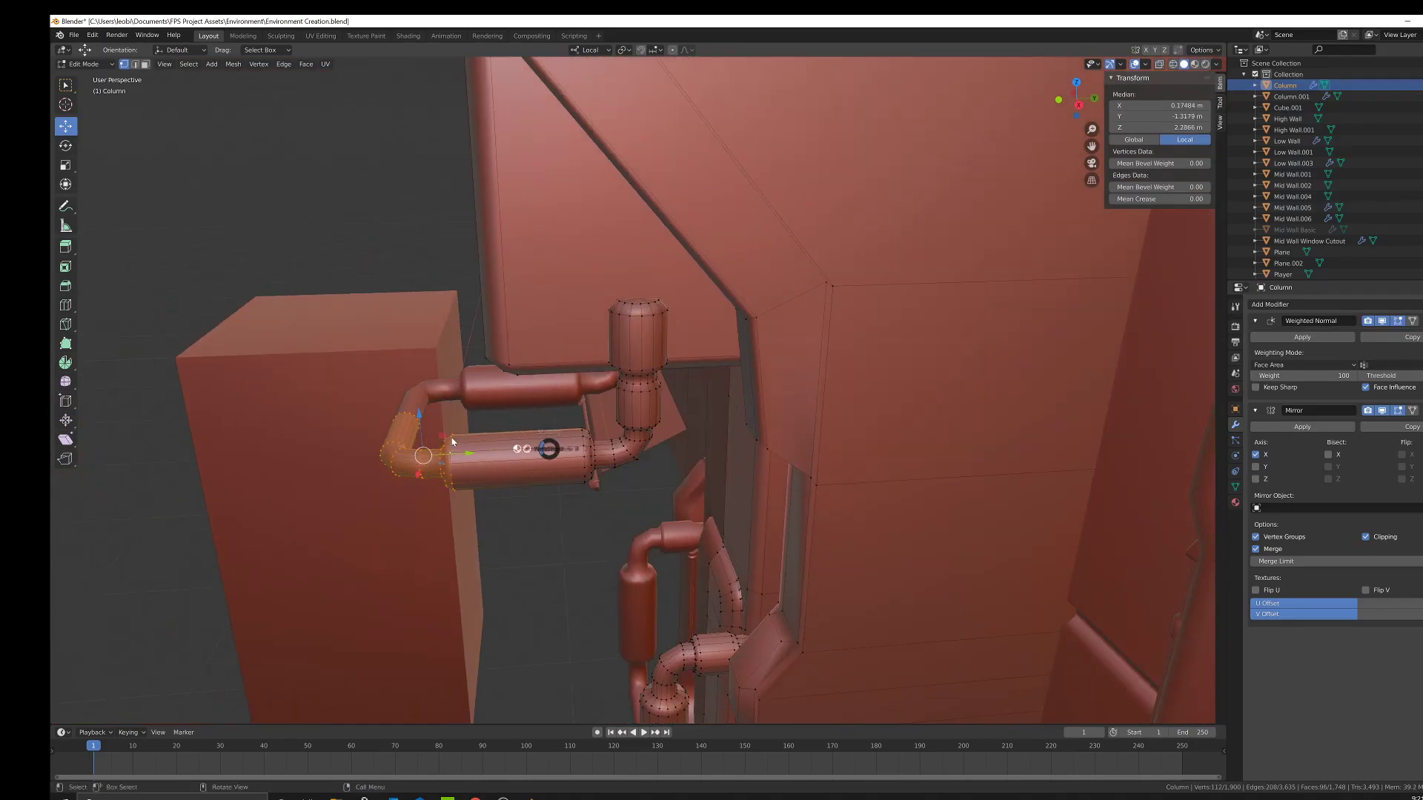
pyautogui.click(467, 442)
pyautogui.press('c')
pyautogui.moveTo(532, 428); pyautogui.dragTo(542, 470)
pyautogui.press('Escape')
pyautogui.press('c')
pyautogui.middleClick(519, 338)
pyautogui.press('Escape')
pyautogui.press('g')
pyautogui.press('y')
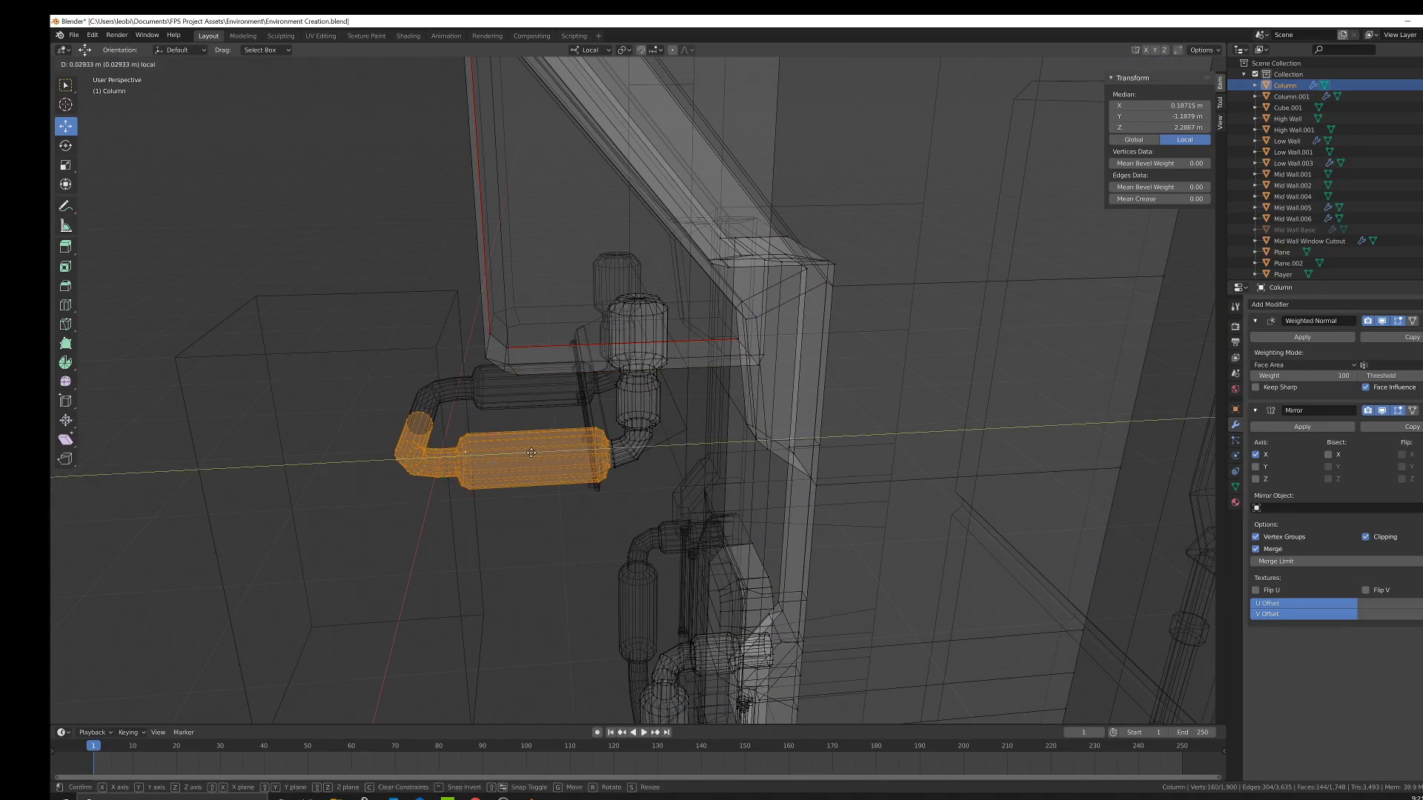
pyautogui.click(527, 453)
# Shorten the horizontal cylinder by moving only its front end and the outer bend toward the column along local Y.
pyautogui.press('c')
pyautogui.moveTo(618, 443); pyautogui.dragTo(631, 478, button='middle')
pyautogui.press('Escape')
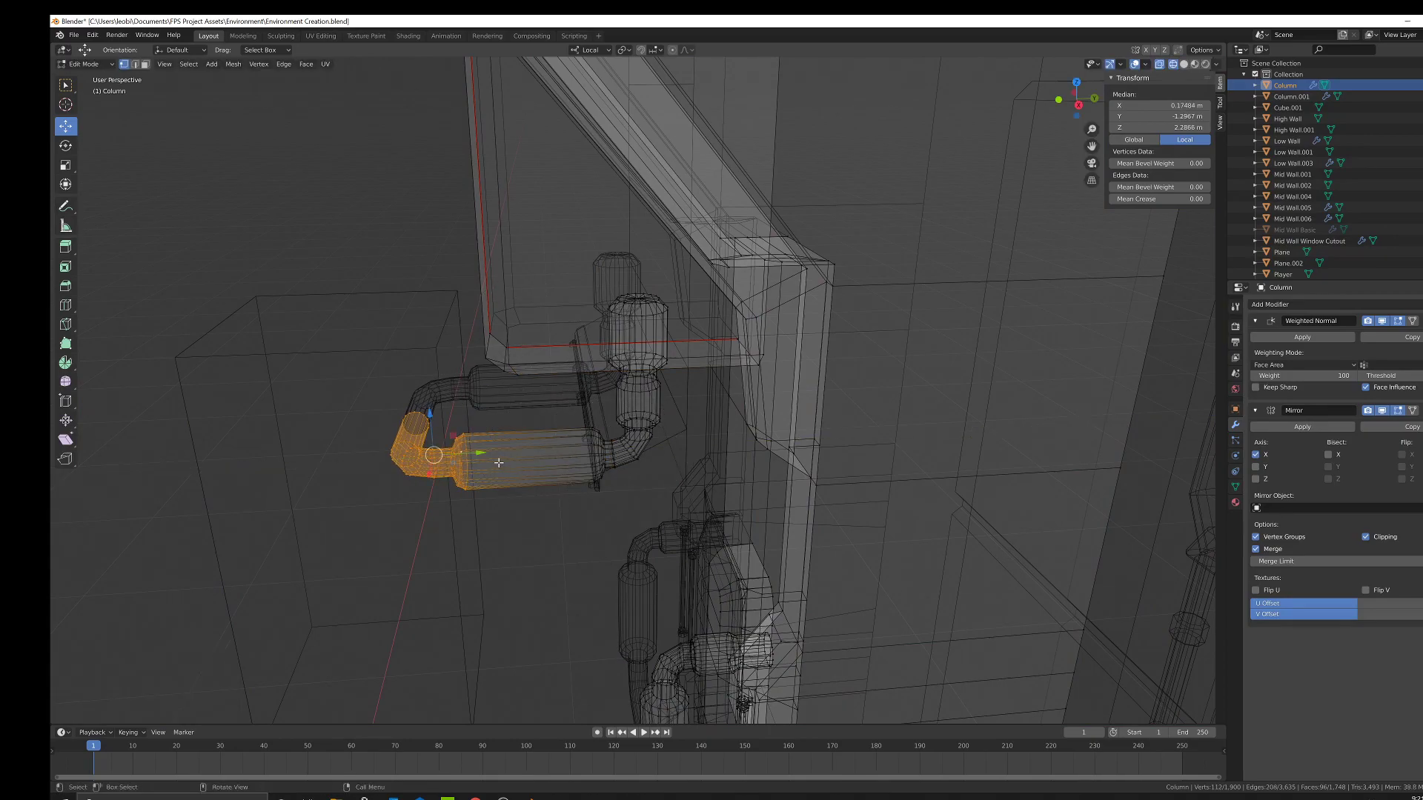
pyautogui.moveTo(485, 452); pyautogui.dragTo(580, 448)
pyautogui.press('z')
pyautogui.click(772, 414)
# Examine the whole column with its new pipe and the lower base section.
pyautogui.scroll(-4, 741, 417)
pyautogui.moveTo(656, 419)
pyautogui.mouseDown(button='middle')
pyautogui.moveTo(756, 408)
pyautogui.moveTo(810, 427)
pyautogui.moveTo(719, 390)
pyautogui.moveTo(692, 420)
pyautogui.moveTo(757, 417)
pyautogui.moveTo(678, 411)
pyautogui.moveTo(719, 439)
pyautogui.moveTo(723, 359)
pyautogui.moveTo(722, 412)
pyautogui.moveTo(659, 423)
pyautogui.mouseUp(button='middle')
pyautogui.press('Tab')
pyautogui.scroll(-4, 781, 423)
pyautogui.scroll(2, 701, 410)
pyautogui.scroll(-5, 692, 419)
pyautogui.scroll(3, 662, 387)
pyautogui.press('Tab')
pyautogui.scroll(4, 644, 452)
pyautogui.moveTo(623, 504); pyautogui.dragTo(644, 422, button='middle')
pyautogui.scroll(-3, 676, 466)
pyautogui.scroll(3, 631, 394)
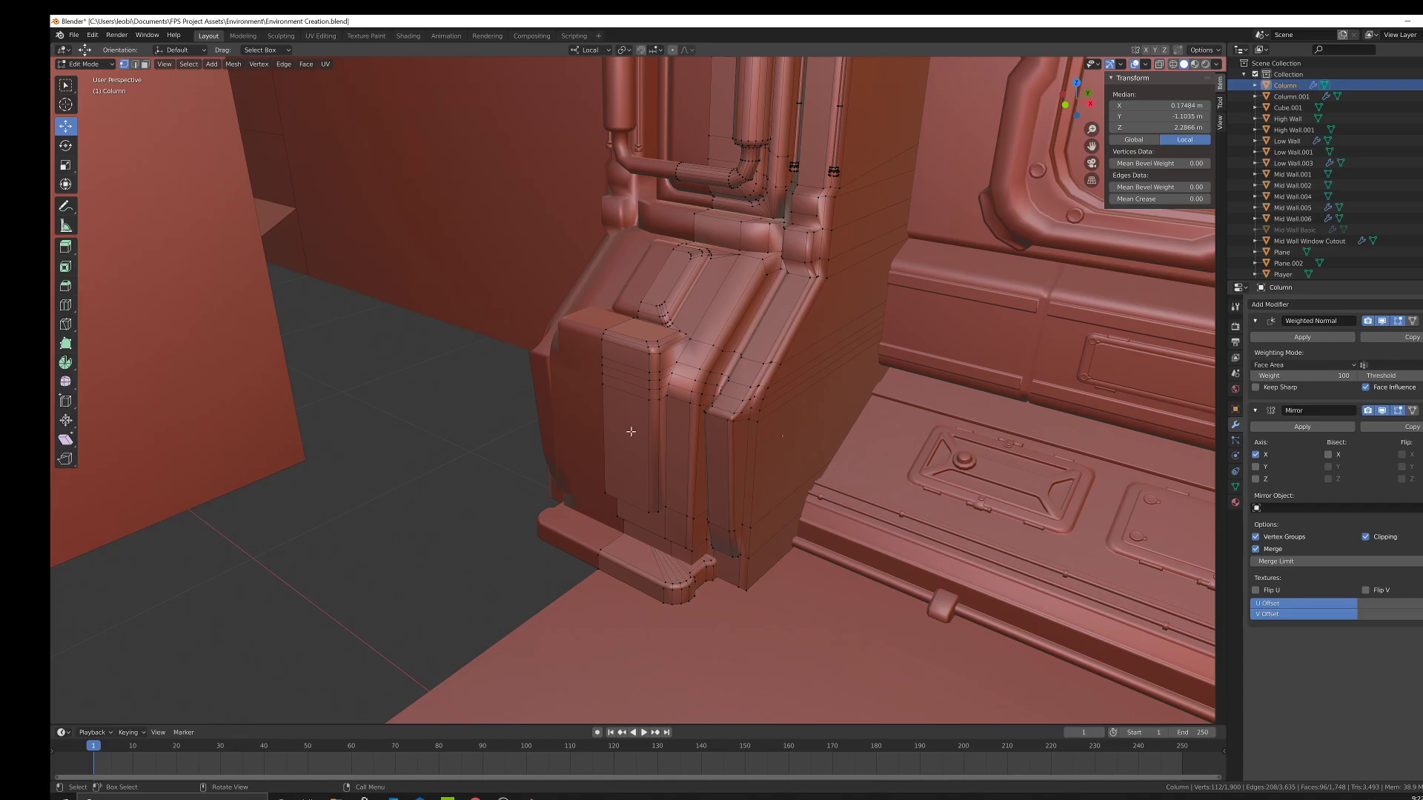
# Scale down the front panel faces of the column base and shift them along X to the mirror center.
pyautogui.moveTo(630, 420); pyautogui.dragTo(519, 341, button='middle')
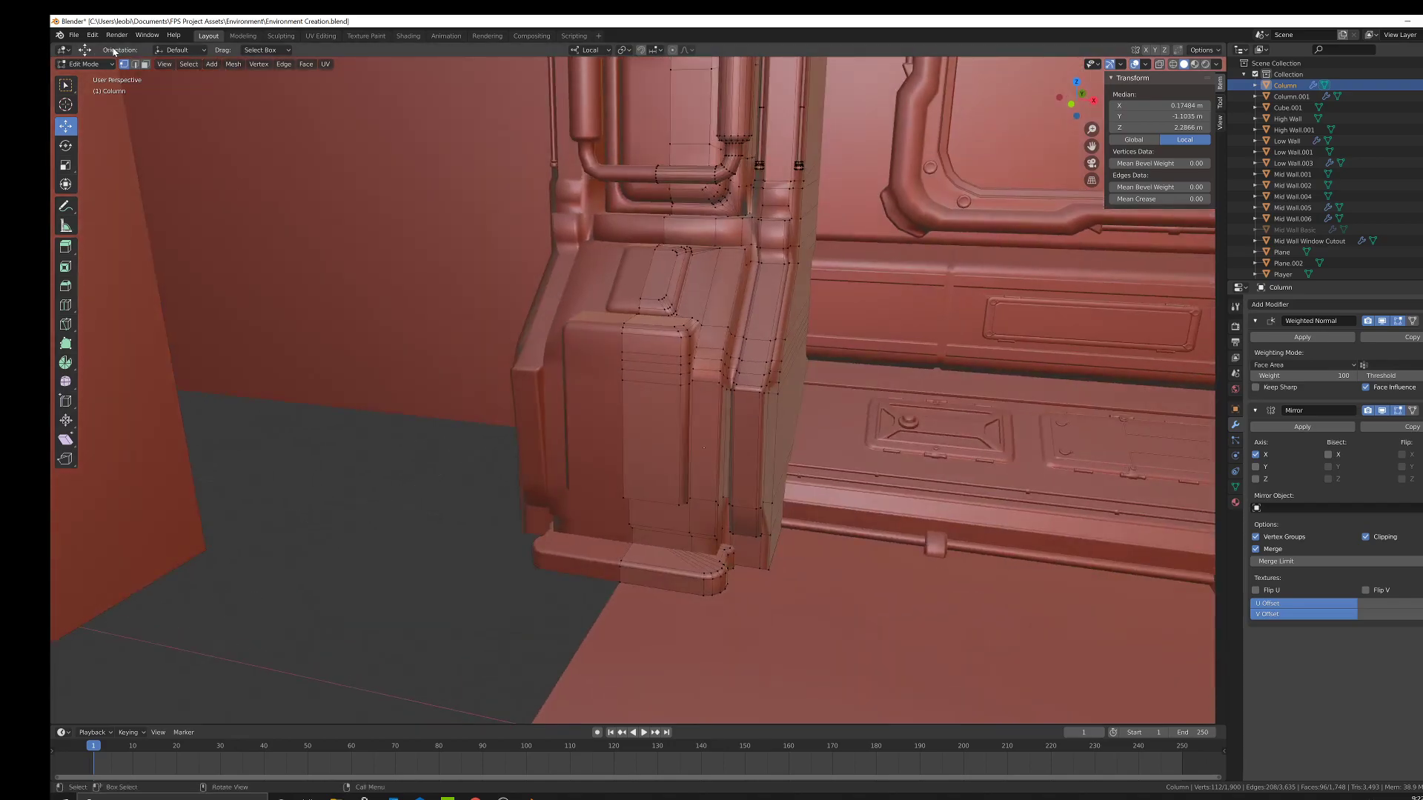
pyautogui.scroll(1, 222, 99)
pyautogui.click(645, 444)
pyautogui.press('c')
pyautogui.moveTo(637, 371); pyautogui.dragTo(652, 333)
pyautogui.press('Escape')
pyautogui.moveTo(652, 334); pyautogui.dragTo(734, 434, button='middle')
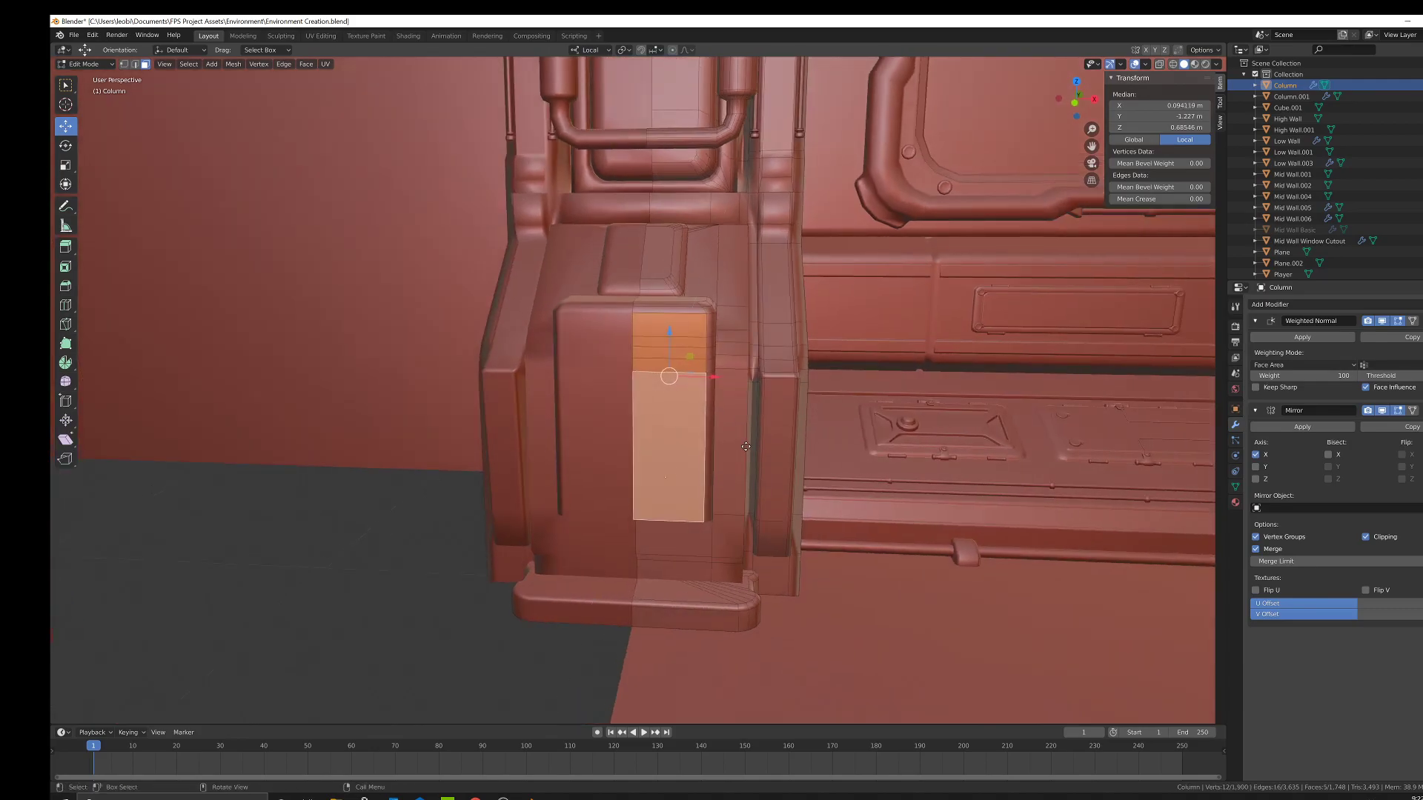
pyautogui.press('s')
pyautogui.click(741, 429)
pyautogui.moveTo(717, 380); pyautogui.dragTo(700, 380)
# Extrude the front panel faces 0.0317 m into the column base, then clear the selection in edge select mode.
pyautogui.moveTo(704, 390); pyautogui.dragTo(274, 145, button='middle')
pyautogui.press('e')
pyautogui.click(651, 504)
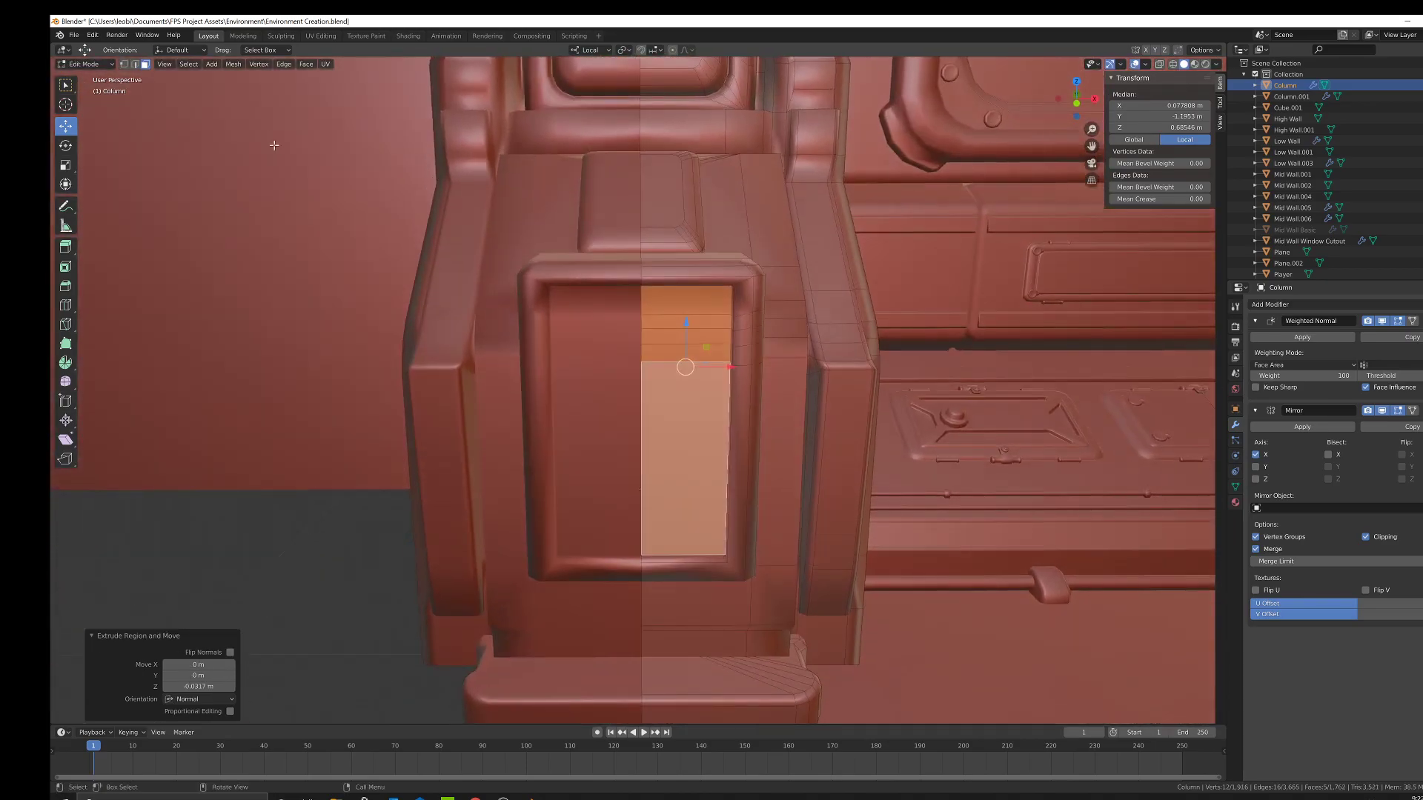
pyautogui.click(134, 64)
pyautogui.click(332, 510)
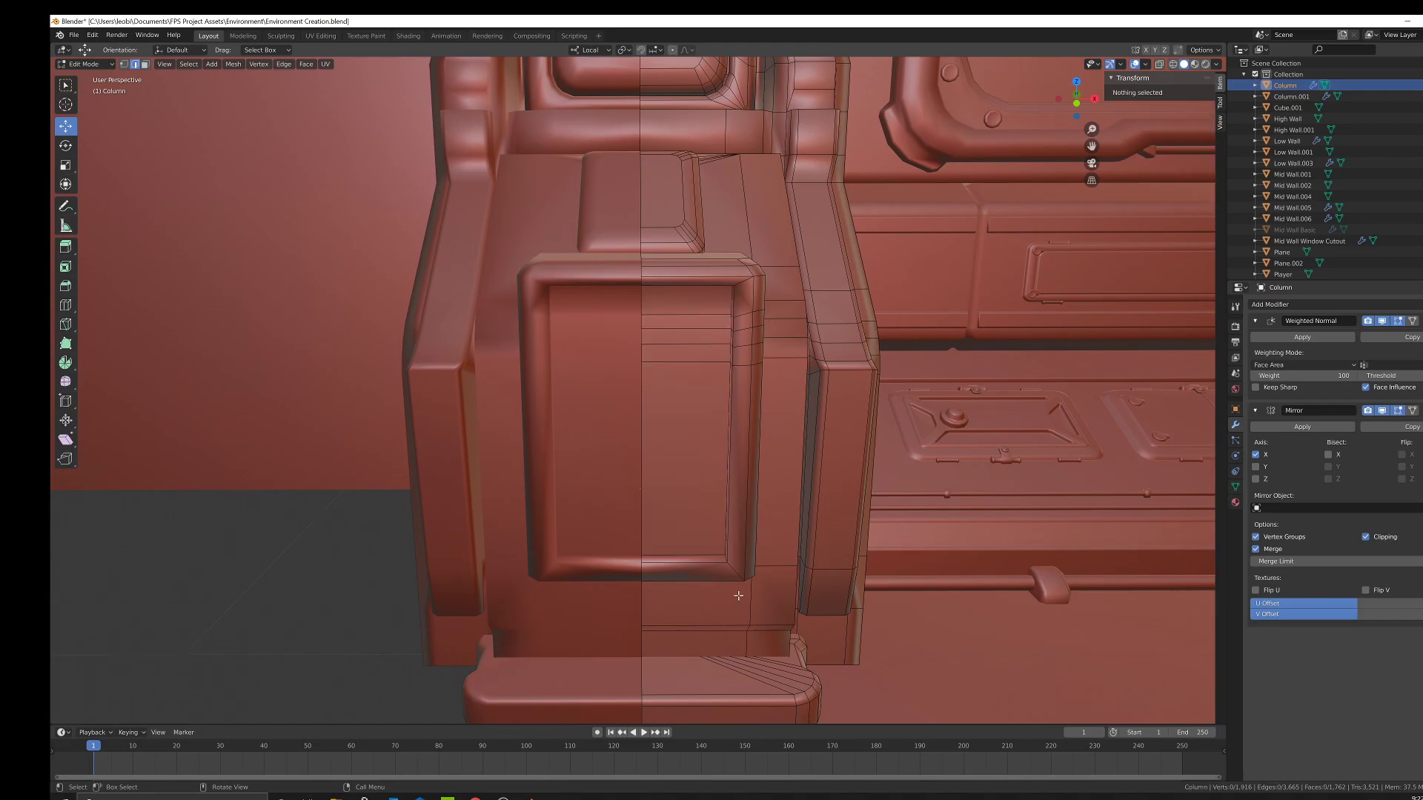
# Bevel the two inner corner edges of the recessed panel on the column base with an offset of 0.0238 m.
pyautogui.keyDown('alt'); pyautogui.click(708, 564); pyautogui.keyUp('alt')
pyautogui.moveTo(708, 563); pyautogui.dragTo(768, 518, button='middle')
pyautogui.click(775, 521)
pyautogui.moveTo(823, 534); pyautogui.dragTo(737, 561, button='middle')
pyautogui.click(735, 561)
pyautogui.keyDown('alt'); pyautogui.click(767, 297); pyautogui.keyUp('alt')
pyautogui.keyDown('alt'); pyautogui.keyDown('shift'); pyautogui.click(750, 230); pyautogui.keyUp('shift'); pyautogui.keyUp('alt')
pyautogui.press('c')
pyautogui.hotkey('alt', 'z')
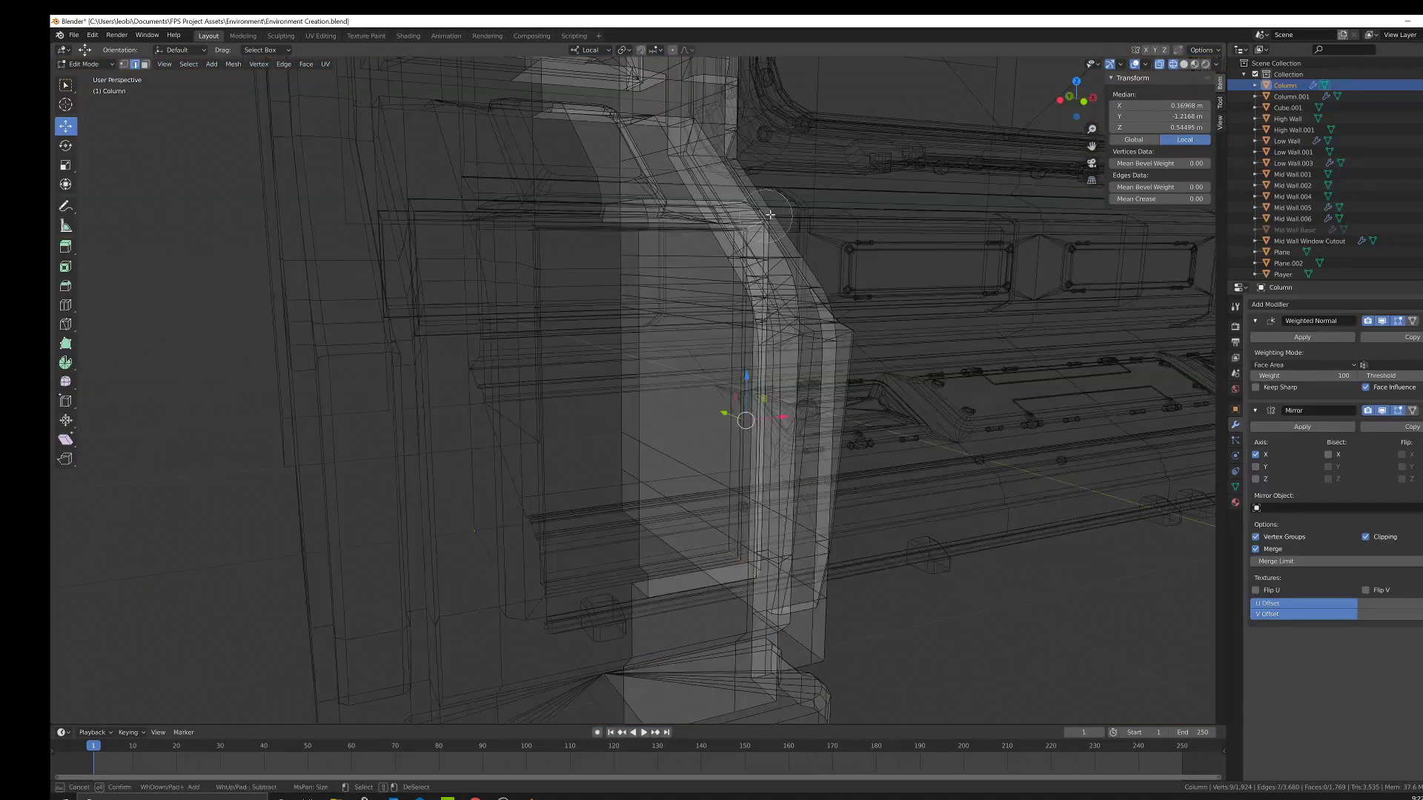
pyautogui.keyDown('shift'); pyautogui.click(777, 212); pyautogui.keyUp('shift')
pyautogui.keyDown('shift'); pyautogui.click(774, 583); pyautogui.keyUp('shift')
pyautogui.press('Escape')
pyautogui.hotkey('alt', 'z')
pyautogui.hotkey('ctrl', 'b')
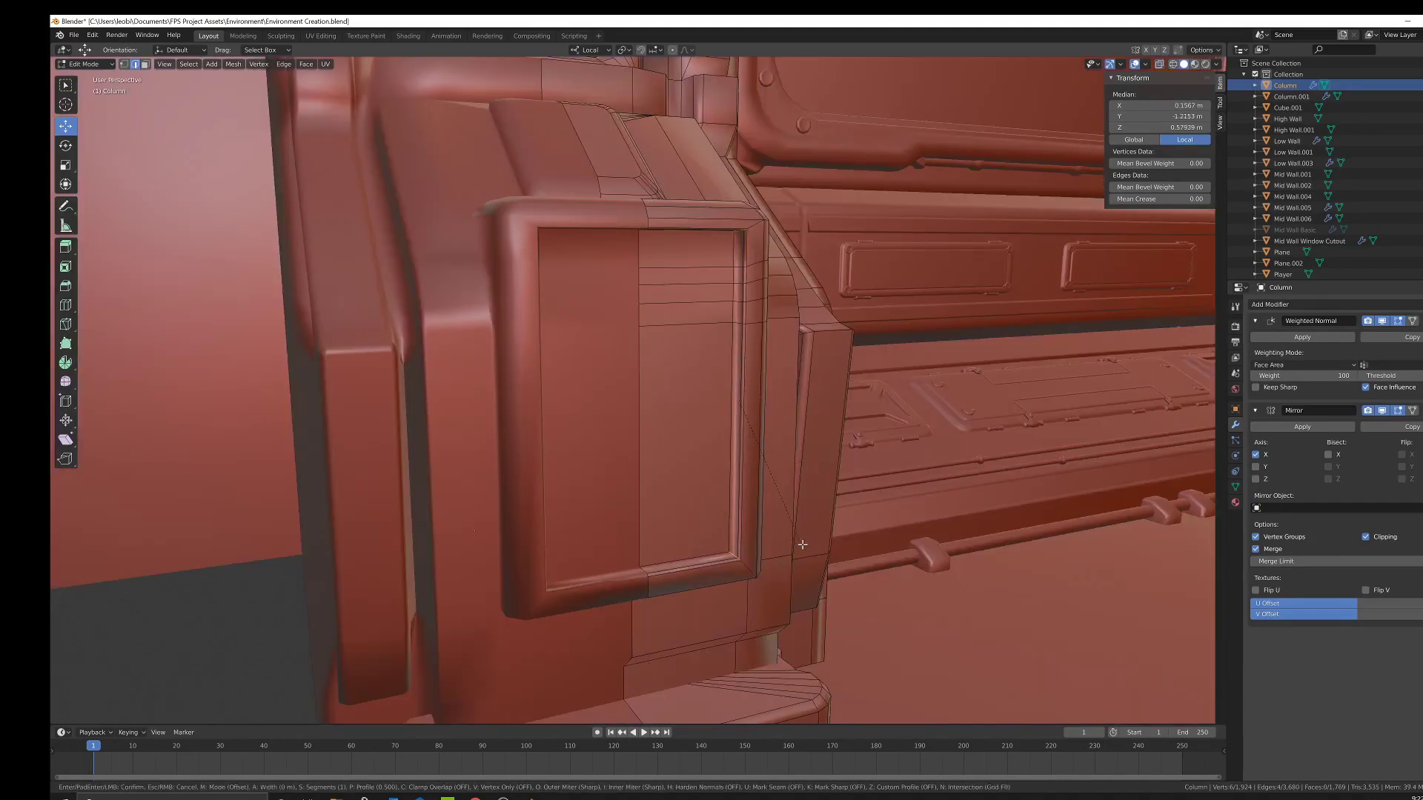
pyautogui.click(841, 538)
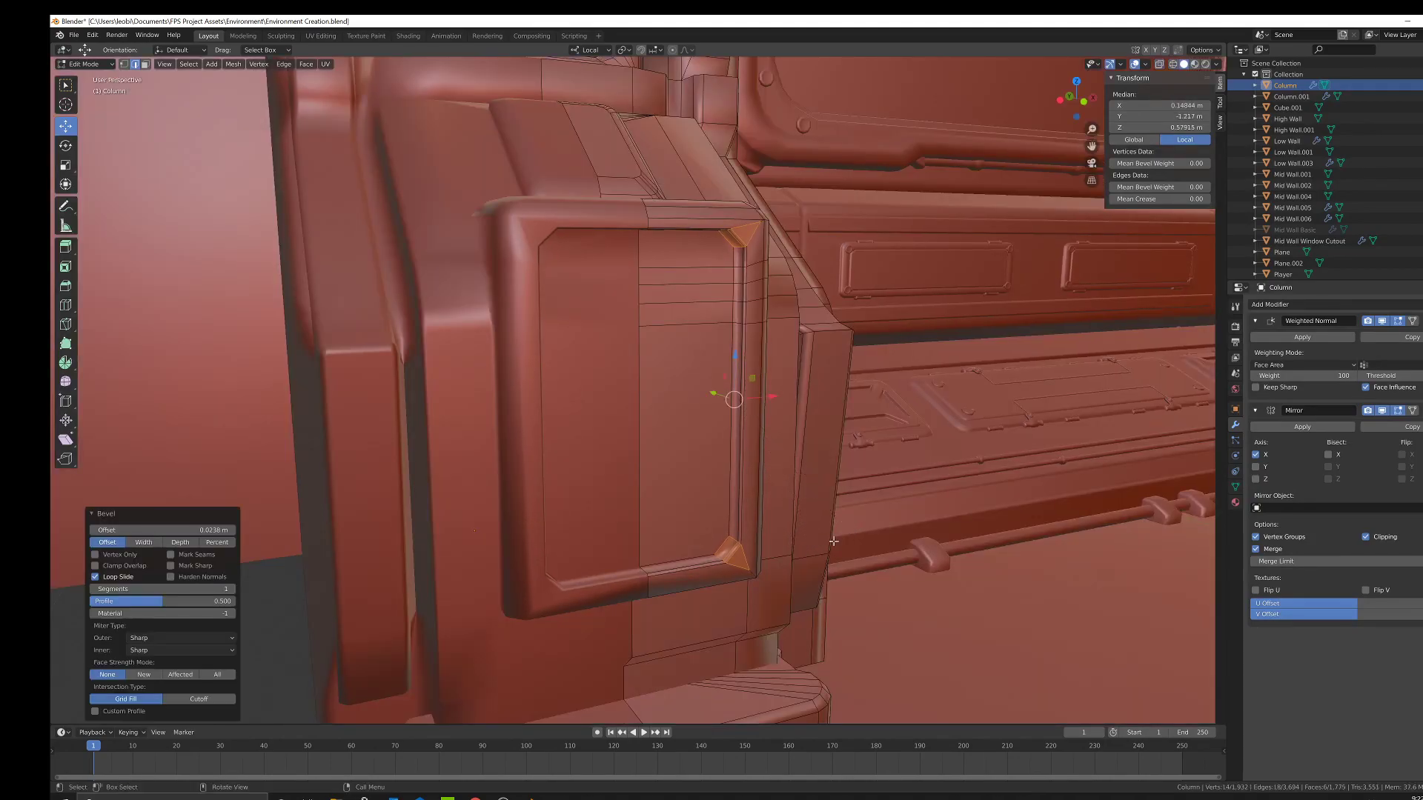
# Select the edges of the chamfered recess corners and bevel them by about 0.009 m to round the corners further.
pyautogui.click(937, 640)
pyautogui.moveTo(937, 640); pyautogui.dragTo(721, 567, button='middle')
pyautogui.keyDown('alt'); pyautogui.click(733, 587); pyautogui.keyUp('alt')
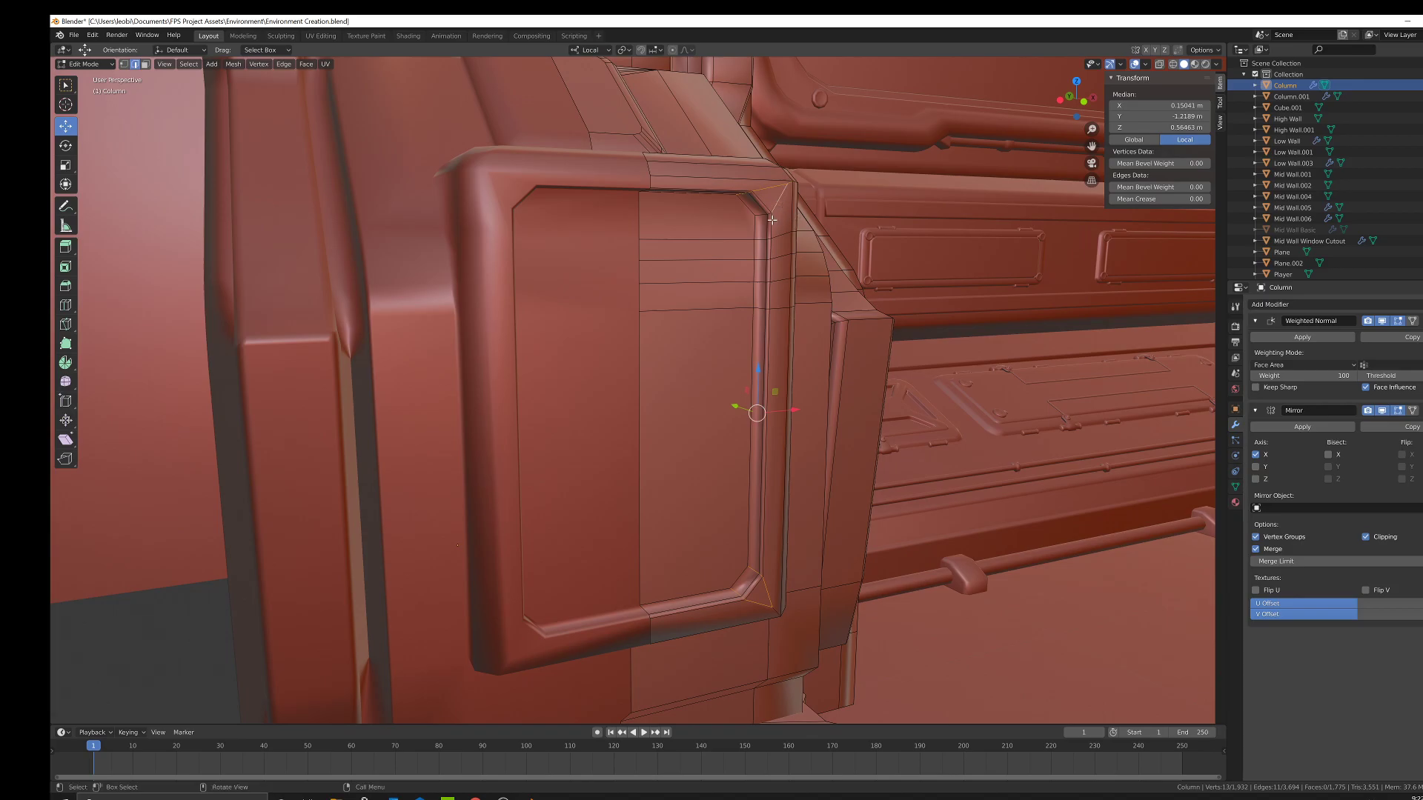
pyautogui.hotkey('shift', 'z')
pyautogui.press('c')
pyautogui.middleClick(806, 175)
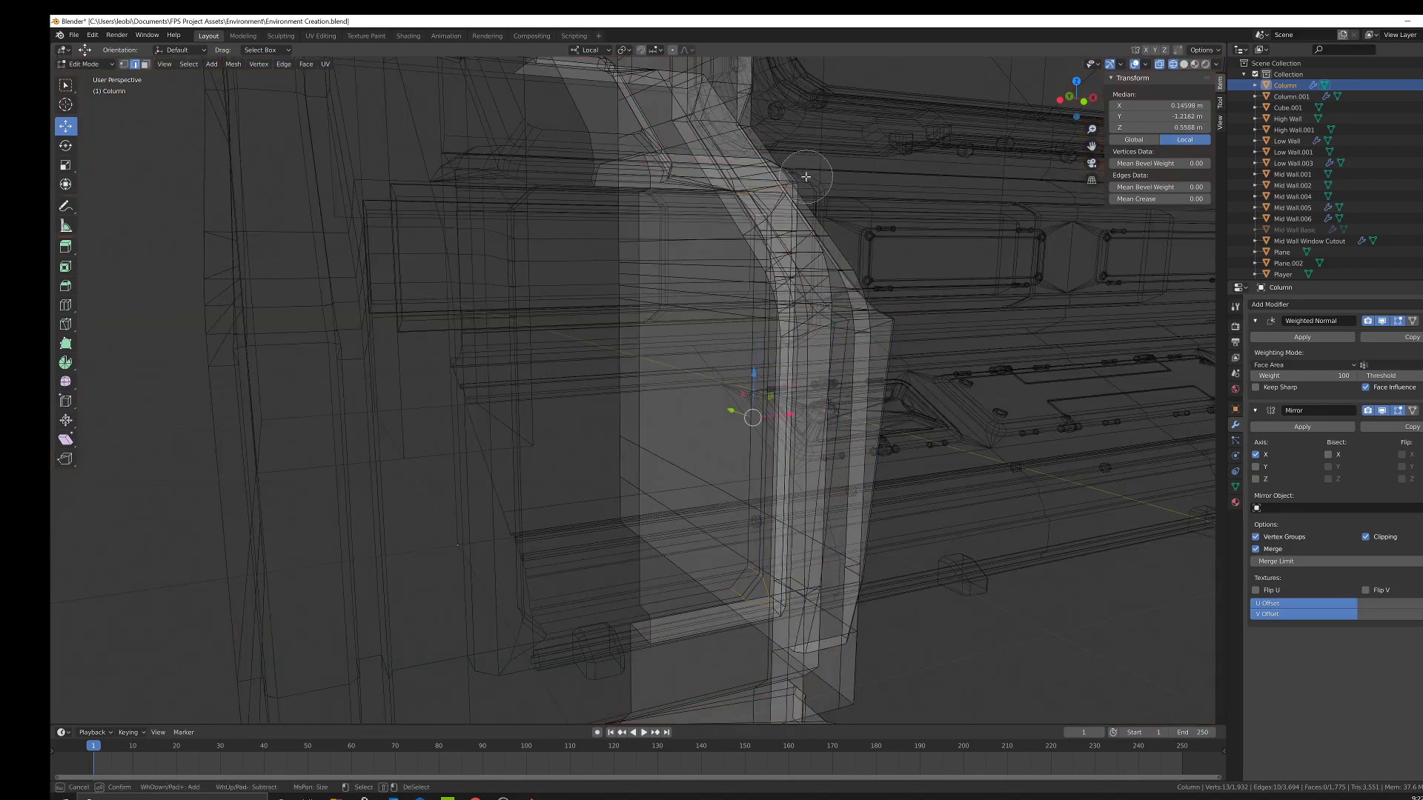
pyautogui.middleClick(784, 609)
pyautogui.press('Escape')
pyautogui.hotkey('shift', 'z')
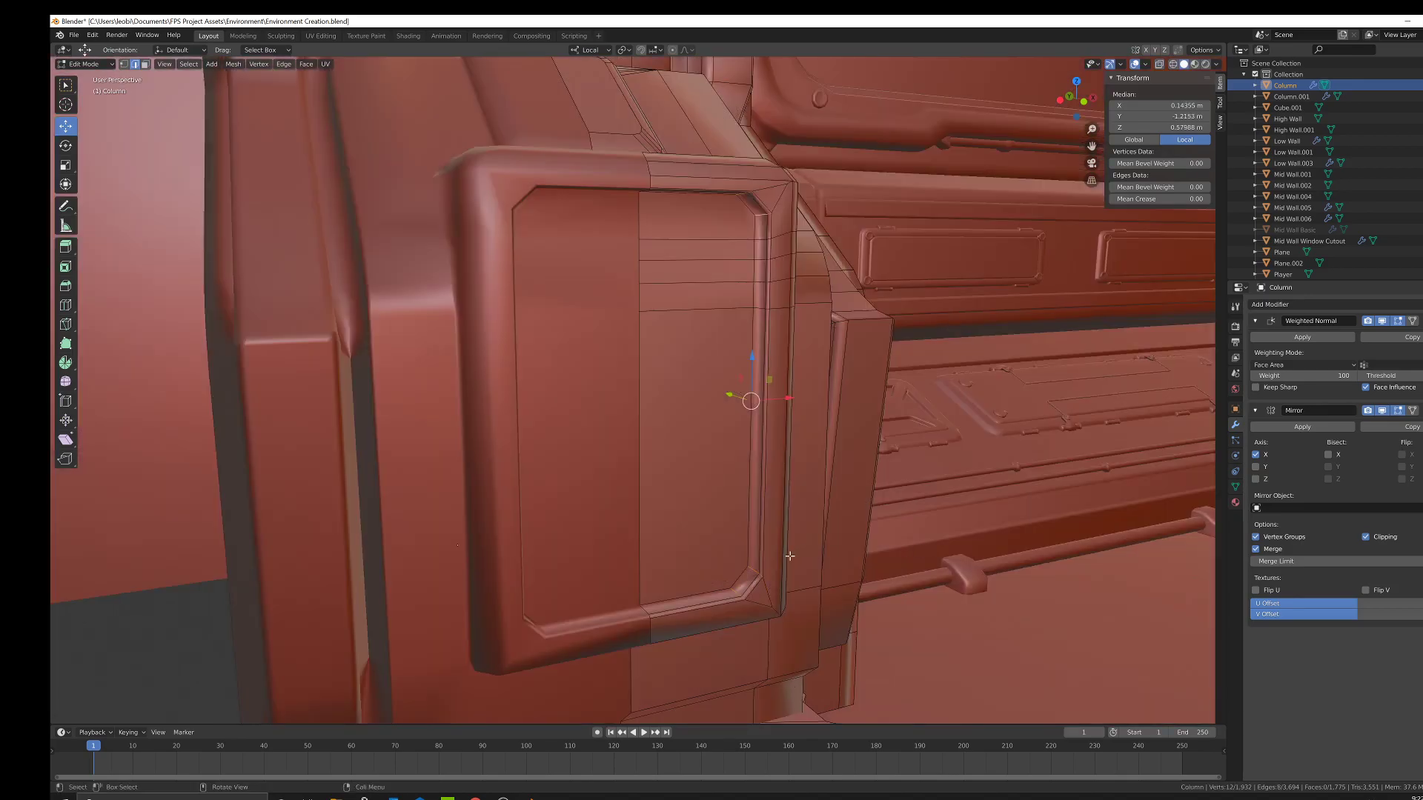
pyautogui.hotkey('ctrl', 'b')
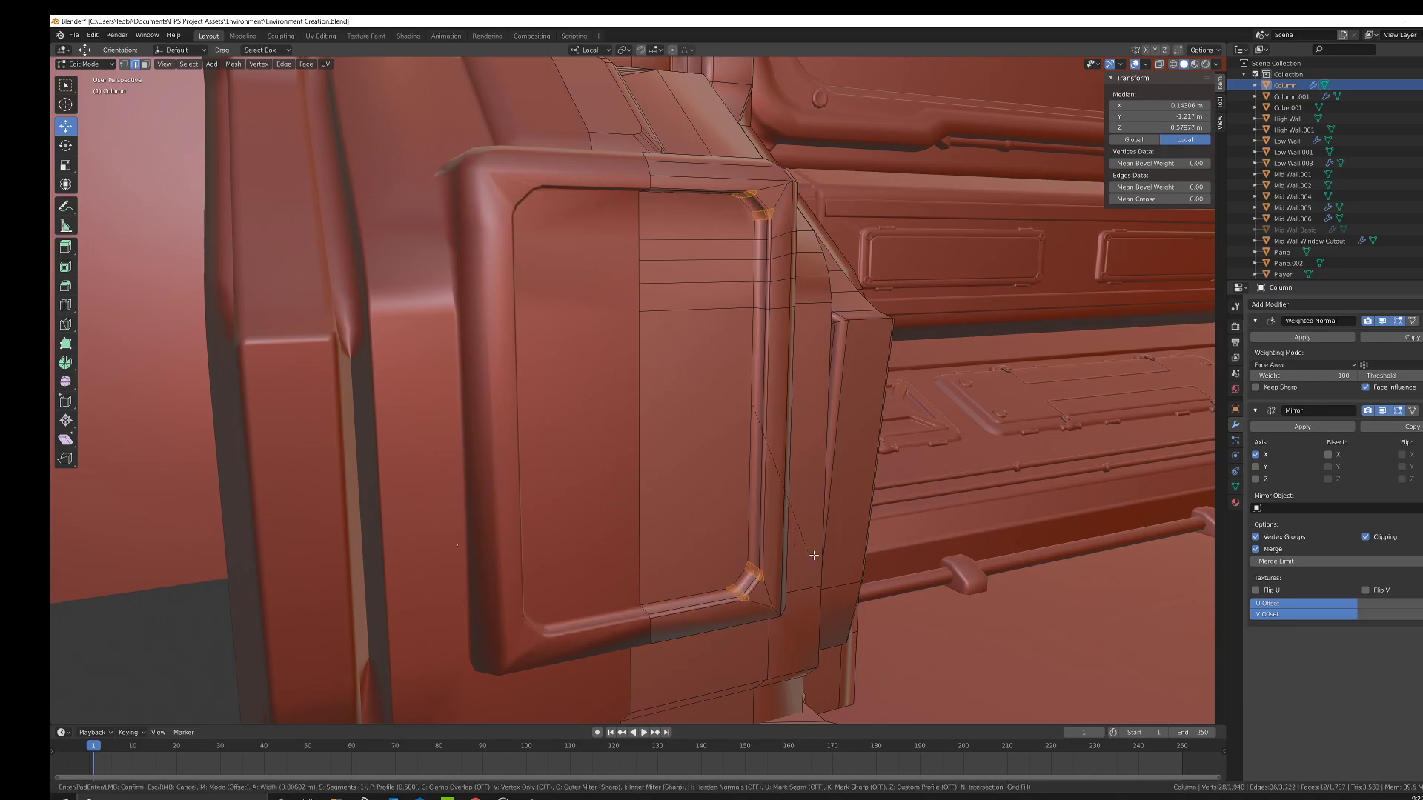
pyautogui.click(820, 554)
# Merge the loose bevel vertices at the recess frame's upper corner into the outer corner vertex using At Last.
pyautogui.moveTo(820, 554); pyautogui.dragTo(441, 309, button='middle')
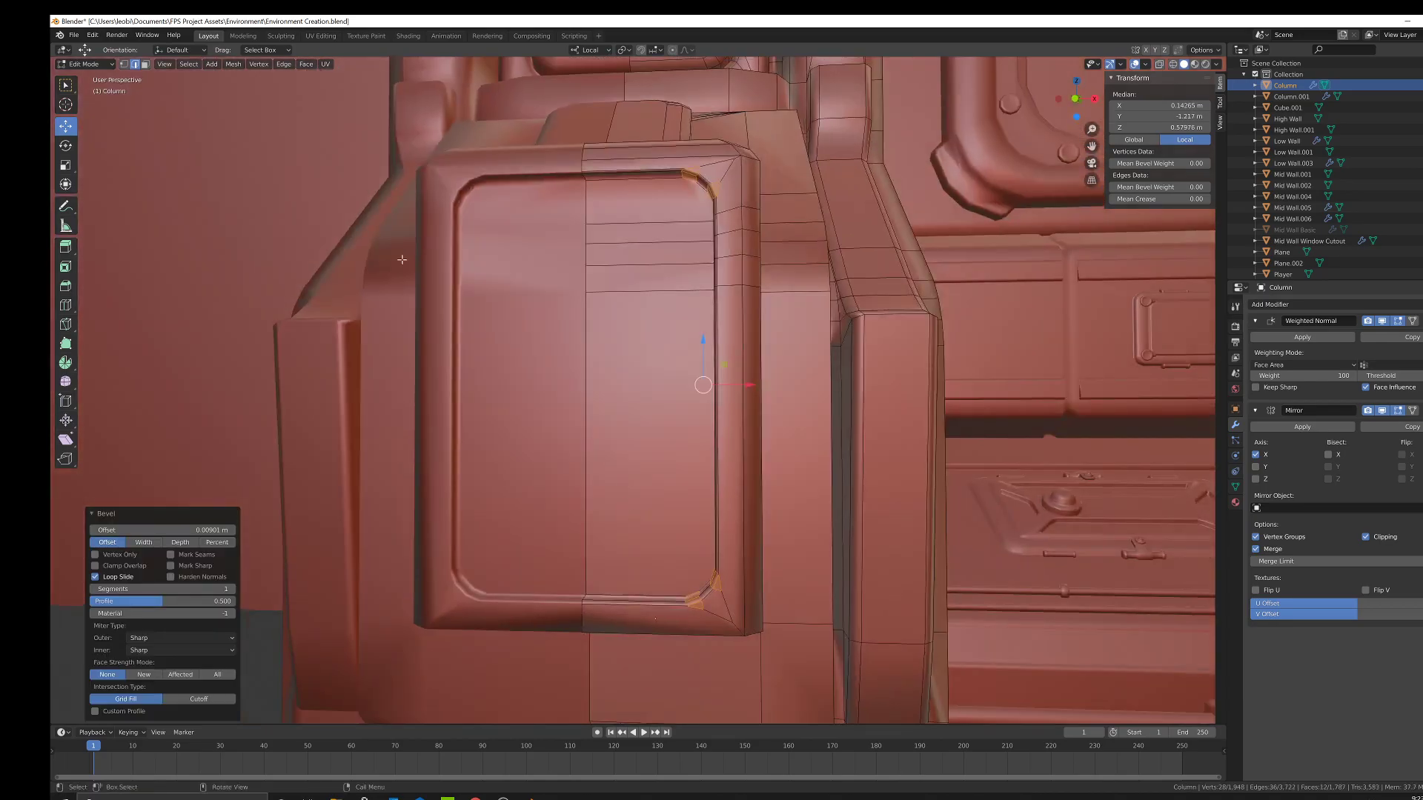
pyautogui.click(124, 63)
pyautogui.moveTo(705, 343); pyautogui.dragTo(651, 492, button='middle')
pyautogui.scroll(3, 685, 305)
pyautogui.click(681, 304)
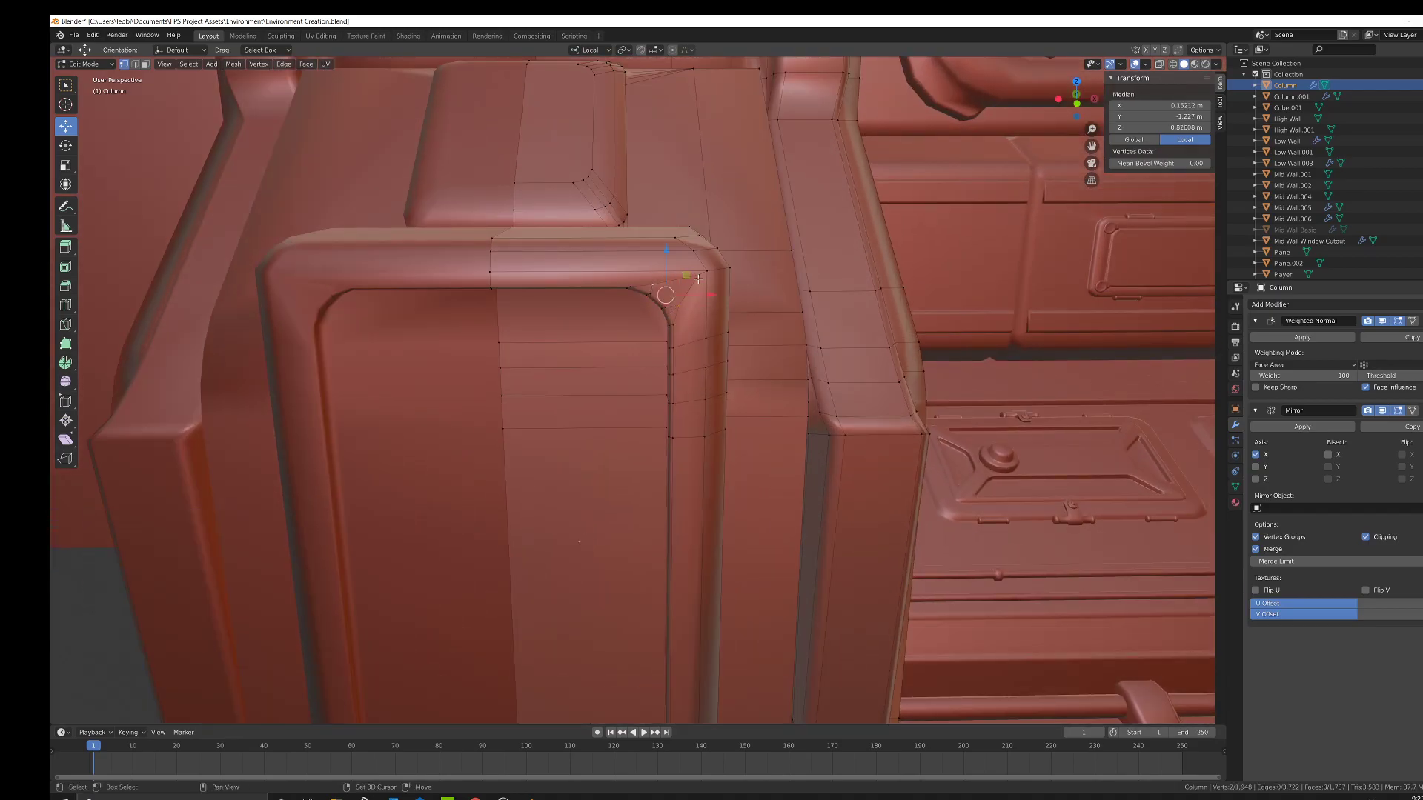
pyautogui.rightClick(849, 311)
pyautogui.moveTo(858, 315)
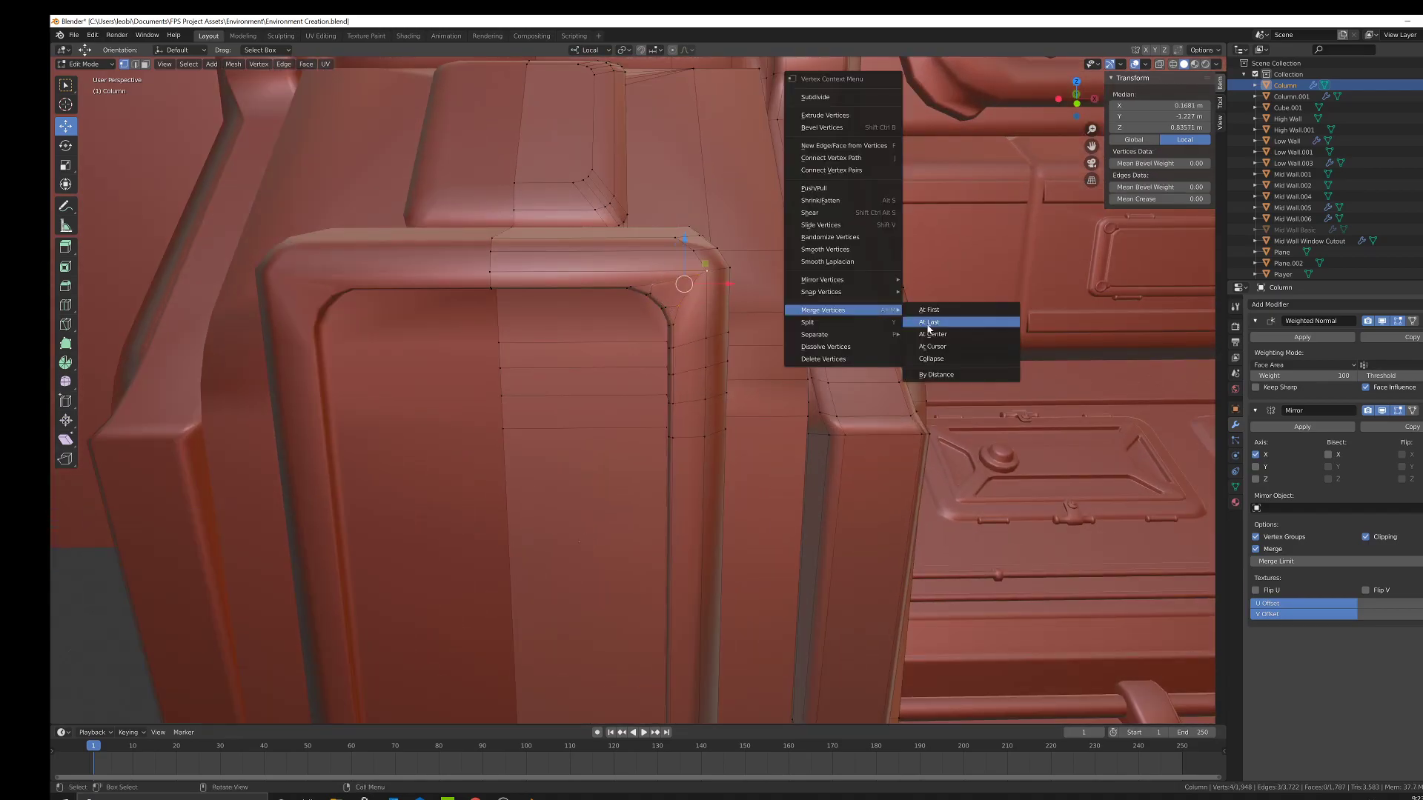
pyautogui.click(932, 326)
# Merge the bevel vertices at the recess frame's lower corner into its outer corner vertex using At Last.
pyautogui.moveTo(743, 349); pyautogui.dragTo(647, 557, button='middle')
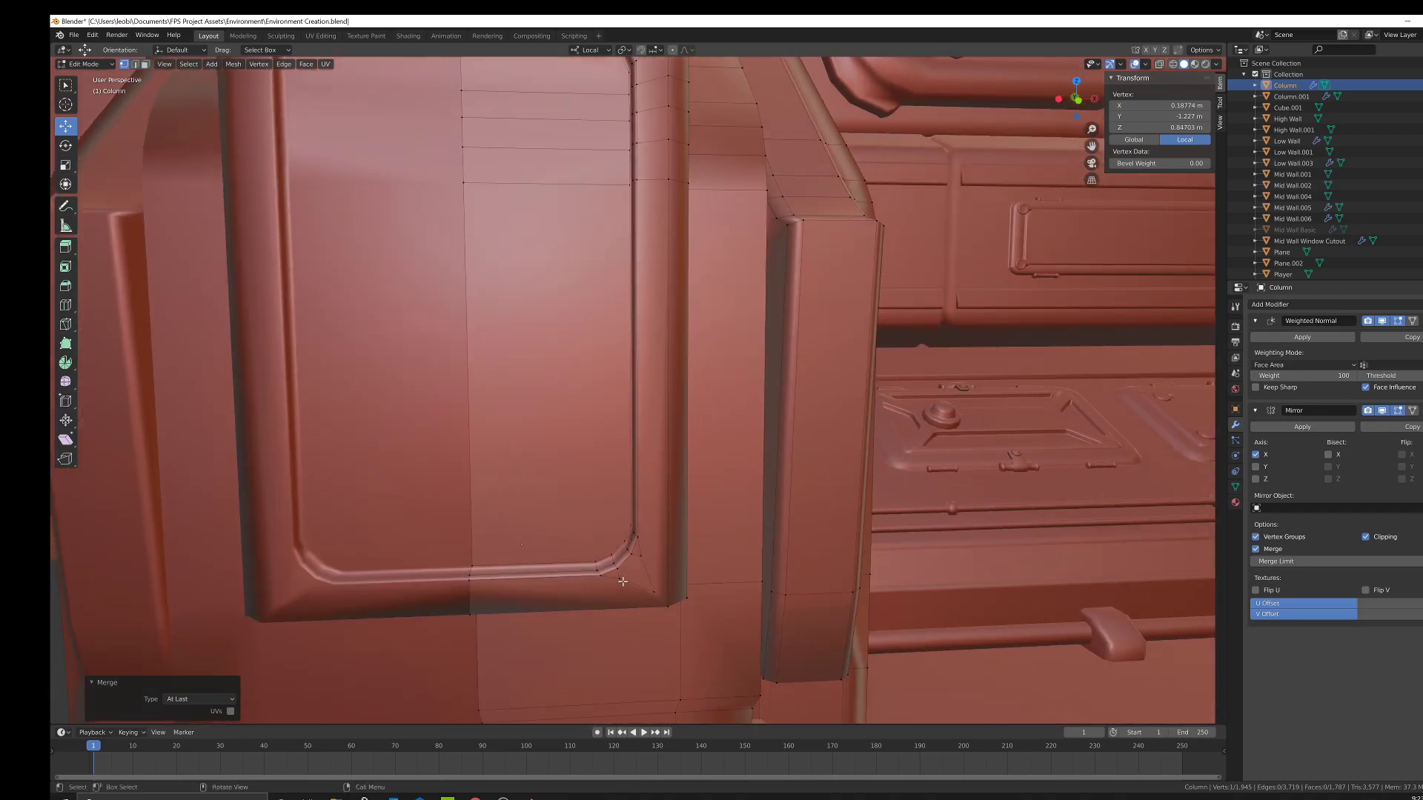
pyautogui.click(623, 582)
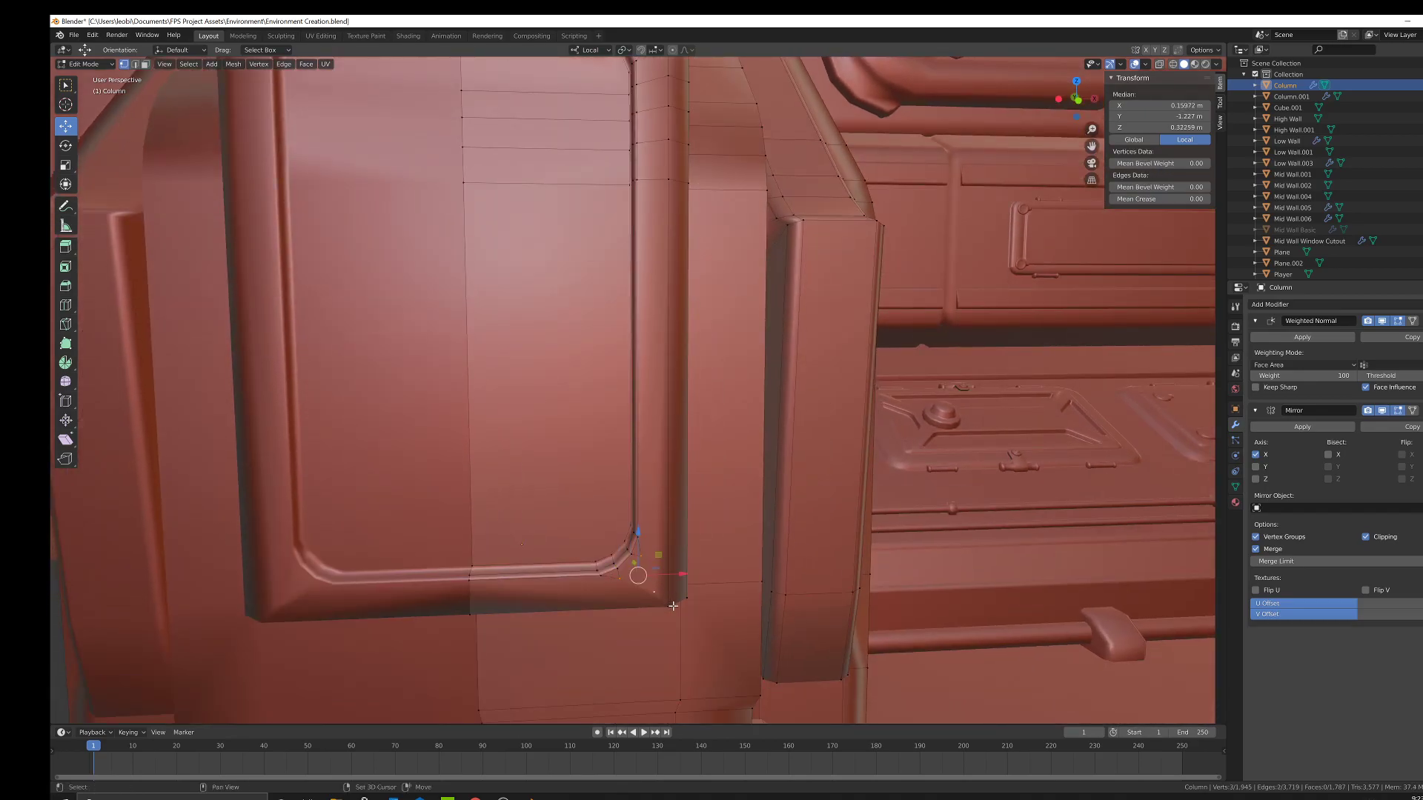
pyautogui.rightClick(823, 575)
pyautogui.moveTo(860, 575)
pyautogui.click(927, 586)
# Extrude the faces inside the recess, scale them down and shift them along X to the mirror center.
pyautogui.keyDown('shift'); pyautogui.moveTo(612, 381); pyautogui.dragTo(710, 489, button='middle'); pyautogui.keyUp('shift')
pyautogui.scroll(-1, 710, 490)
pyautogui.click(145, 65)
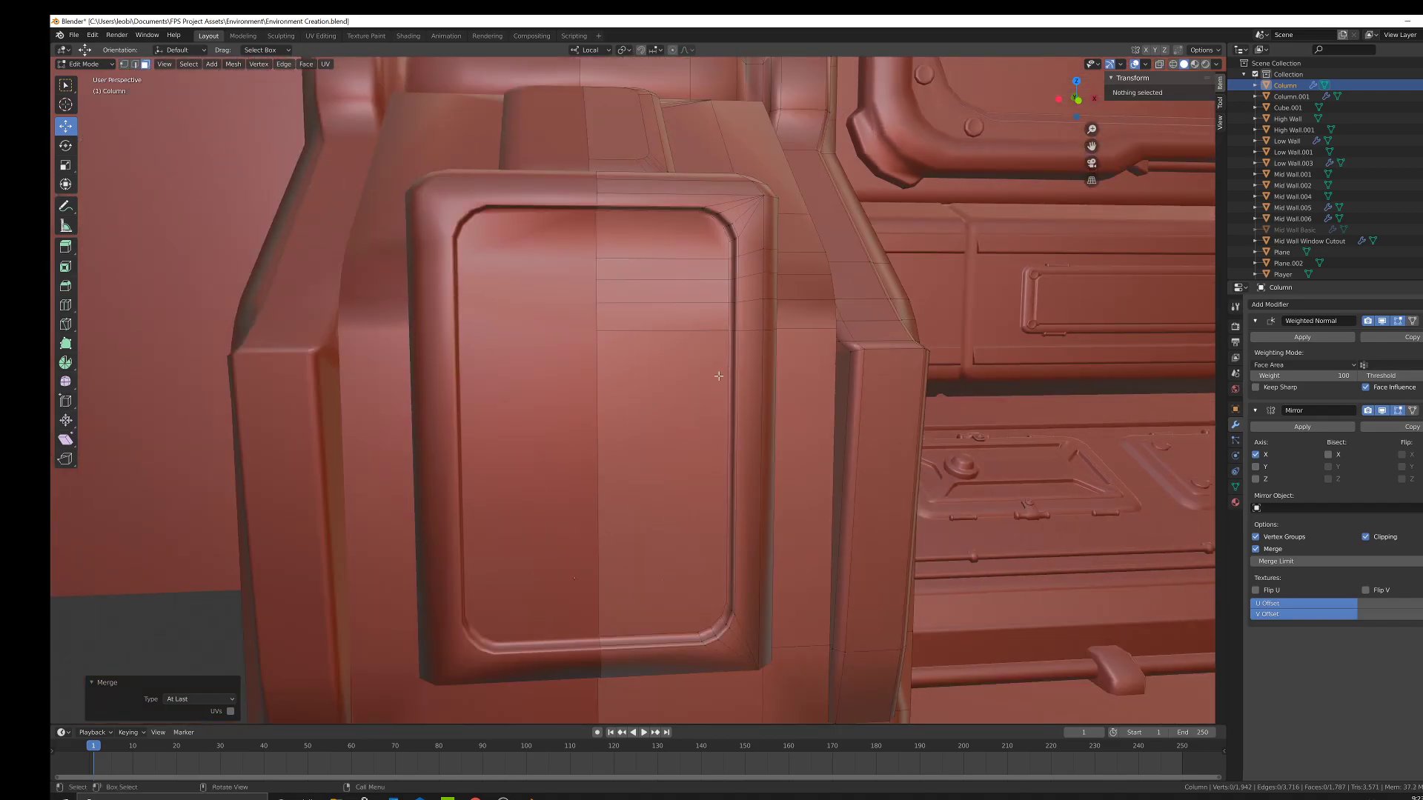
pyautogui.click(663, 482)
pyautogui.keyDown('ctrl'); pyautogui.click(658, 256); pyautogui.keyUp('ctrl')
pyautogui.moveTo(701, 358)
pyautogui.mouseDown(button='middle')
pyautogui.moveTo(700, 411)
pyautogui.moveTo(635, 387)
pyautogui.moveTo(700, 387)
pyautogui.mouseUp(button='middle')
pyautogui.press('e')
pyautogui.click(704, 417)
pyautogui.press('s')
pyautogui.click(705, 413)
pyautogui.moveTo(694, 383); pyautogui.dragTo(683, 379)
# Extrude the inner panel faces again and scale them to about 0.934.
pyautogui.moveTo(697, 380)
pyautogui.mouseDown(button='middle')
pyautogui.moveTo(675, 402)
pyautogui.moveTo(701, 391)
pyautogui.mouseUp(button='middle')
pyautogui.press('e')
pyautogui.click(693, 399)
pyautogui.press('s')
pyautogui.click(722, 401)
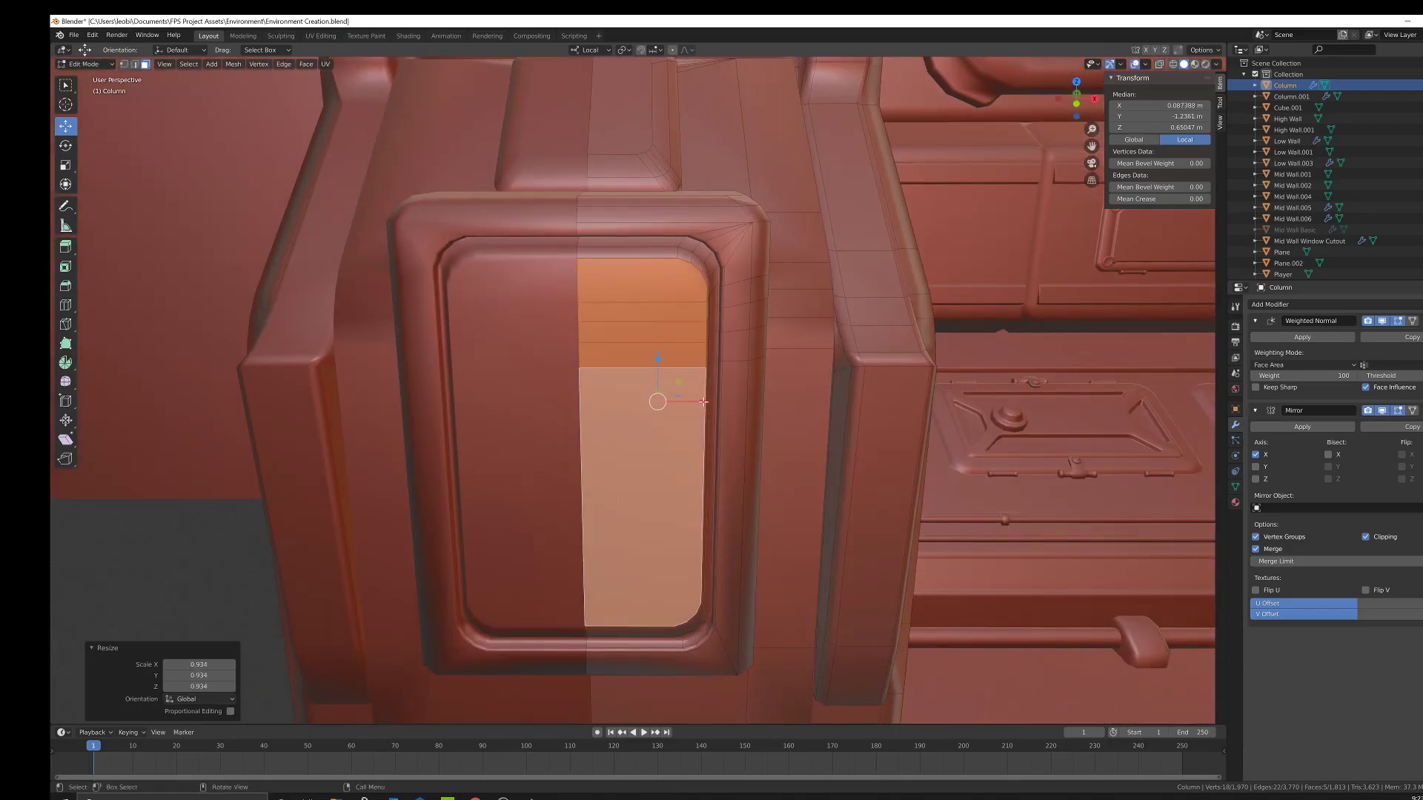
# Examine the whole column and its base with the new stepped panel.
pyautogui.press('Tab')
pyautogui.press('KP_Decimal')
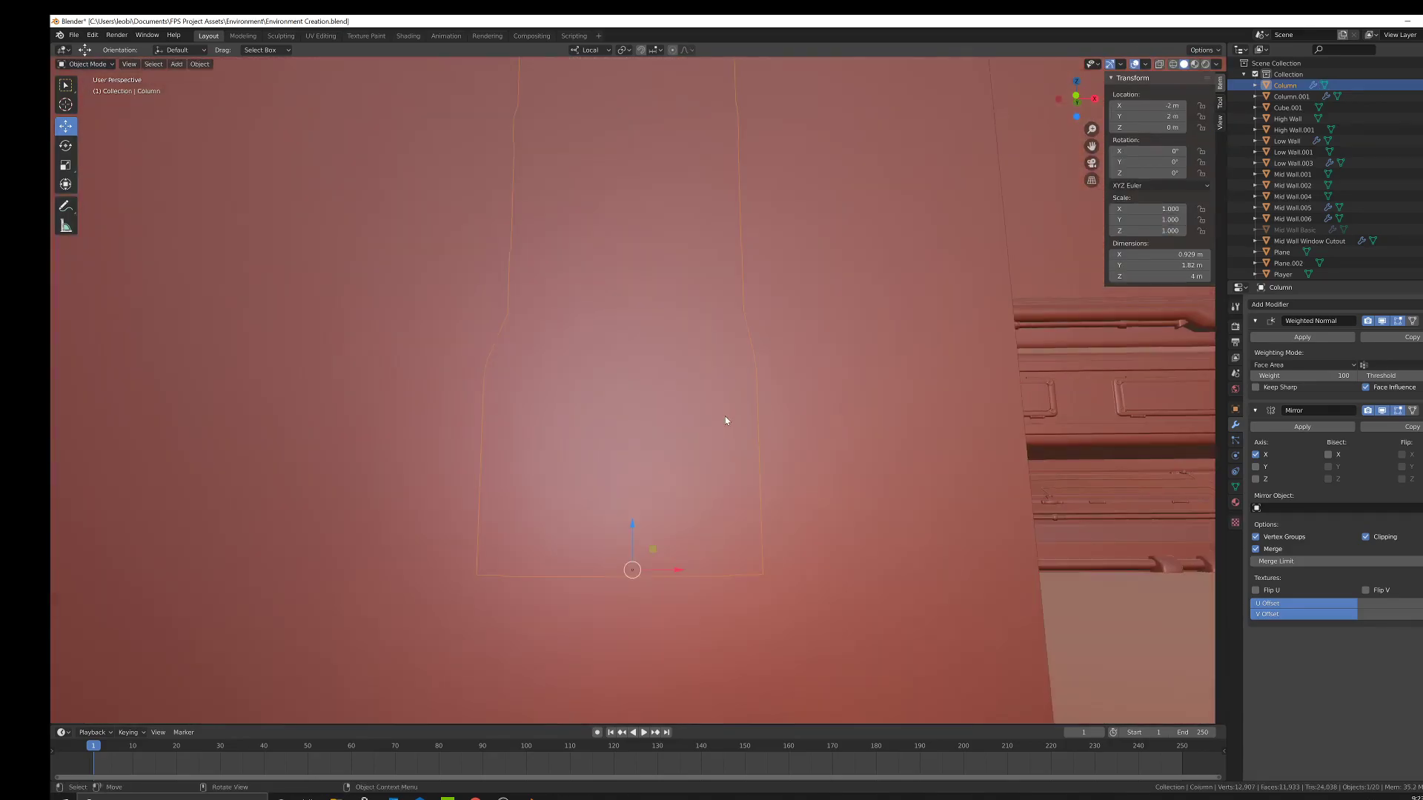
pyautogui.scroll(-4, 725, 420)
pyautogui.scroll(-3, 723, 438)
pyautogui.moveTo(719, 446)
pyautogui.mouseDown(button='middle')
pyautogui.moveTo(752, 456)
pyautogui.moveTo(737, 432)
pyautogui.mouseUp(button='middle')
pyautogui.press('Tab')
pyautogui.press('KP_Decimal')
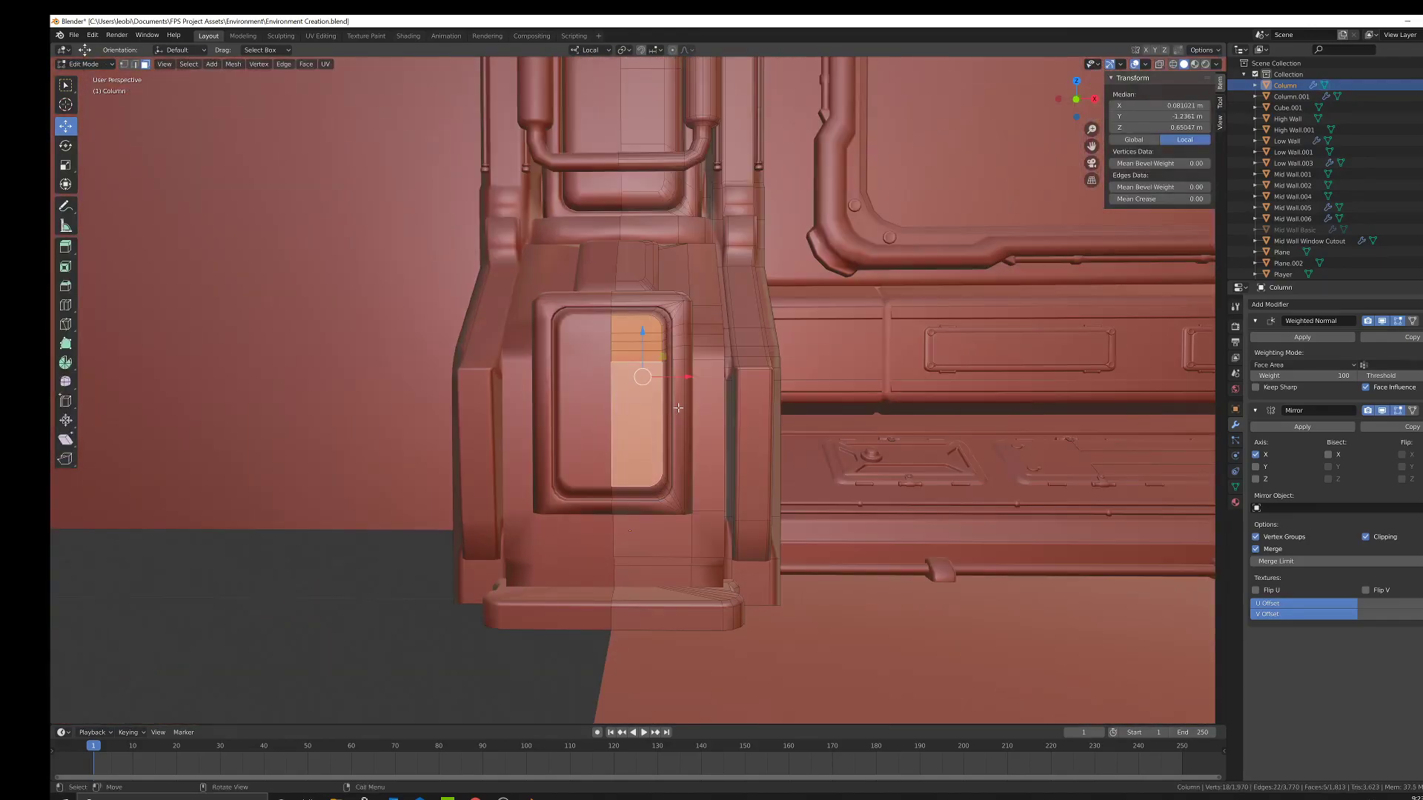
pyautogui.scroll(-3, 678, 408)
pyautogui.moveTo(639, 411); pyautogui.dragTo(621, 404, button='middle')
# Extrude the inner panel faces 0.0131 m outward, scale them down and shift them along X to the mirror center.
pyautogui.scroll(3, 622, 403)
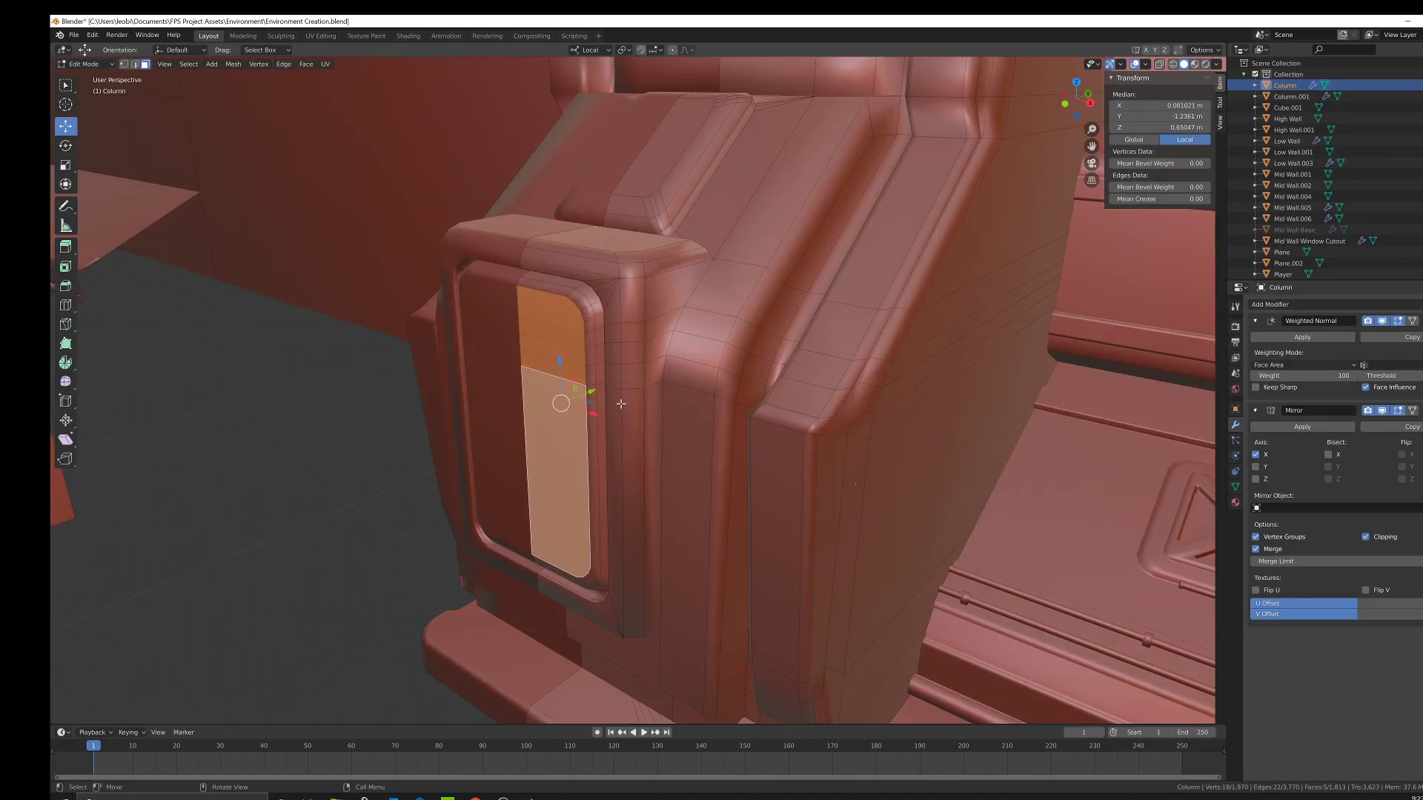
pyautogui.scroll(1, 611, 402)
pyautogui.press('e')
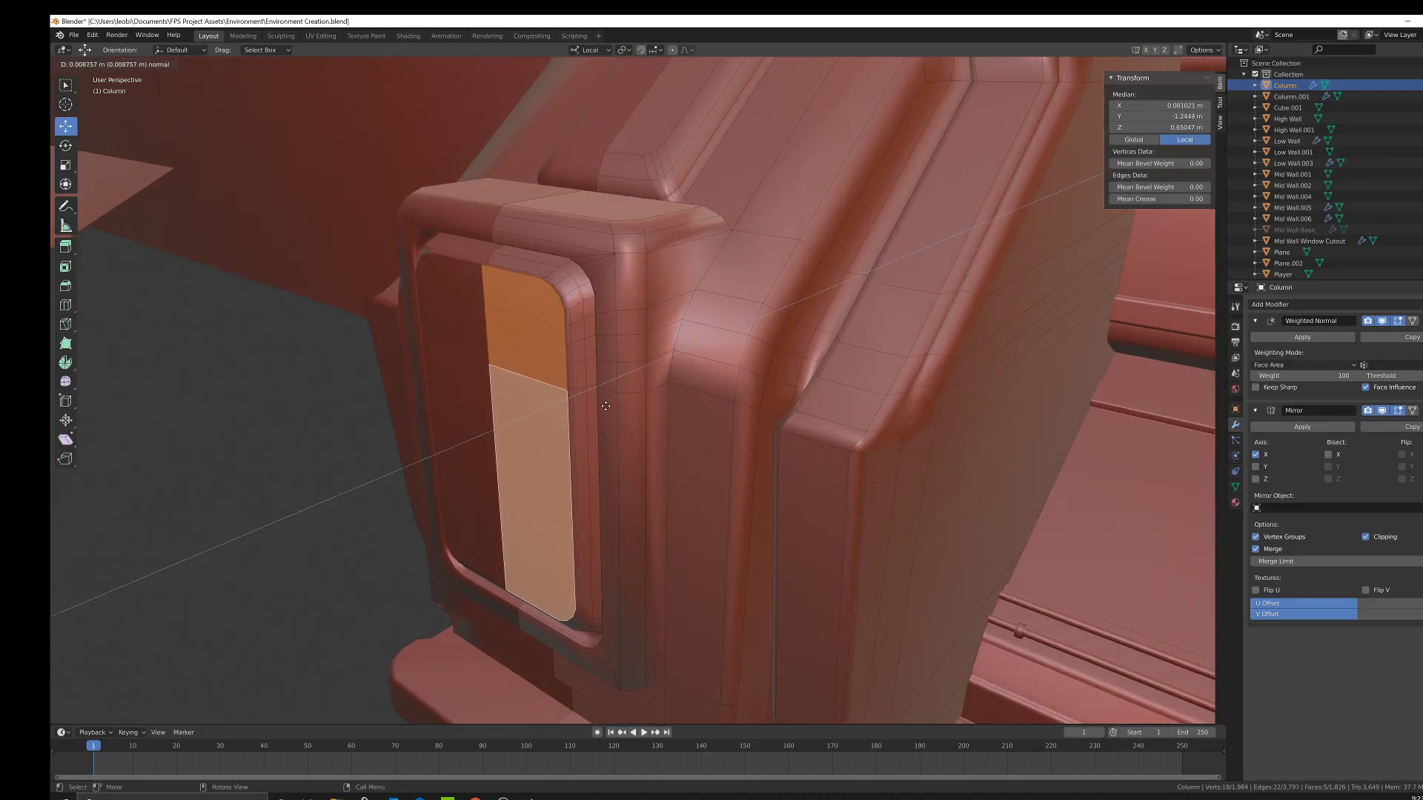
pyautogui.click(606, 411)
pyautogui.moveTo(606, 411); pyautogui.dragTo(565, 413, button='middle')
pyautogui.scroll(2, 565, 413)
pyautogui.press('s')
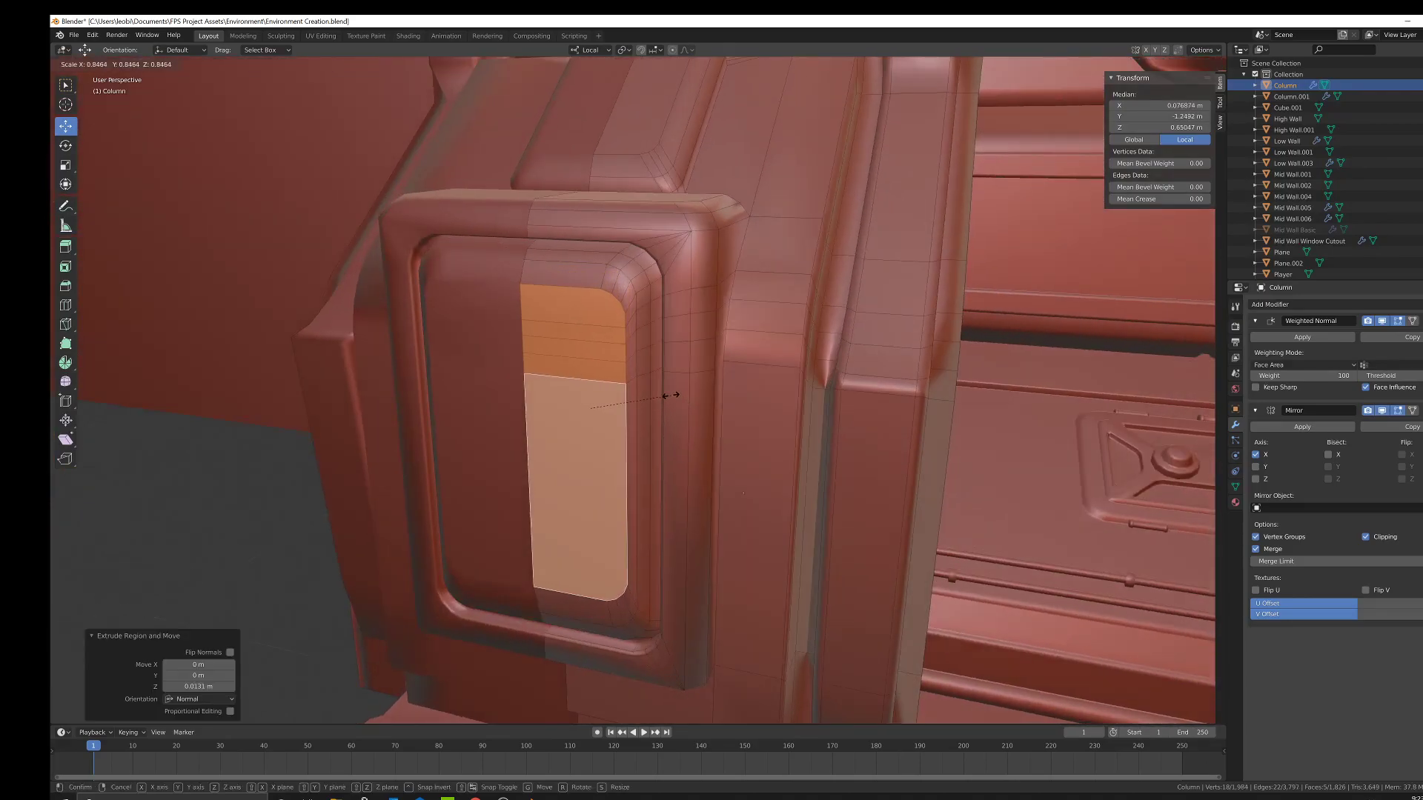
pyautogui.click(655, 390)
pyautogui.moveTo(655, 389); pyautogui.dragTo(666, 399, button='middle')
pyautogui.moveTo(699, 392); pyautogui.dragTo(672, 392)
# Examine the raised panel on the column base and the rest of the column from several angles.
pyautogui.moveTo(672, 393); pyautogui.dragTo(704, 470, button='middle')
pyautogui.press('Tab')
pyautogui.scroll(5, 783, 357)
pyautogui.moveTo(784, 357); pyautogui.dragTo(624, 431, button='middle')
pyautogui.press('Tab')
pyautogui.scroll(2, 625, 431)
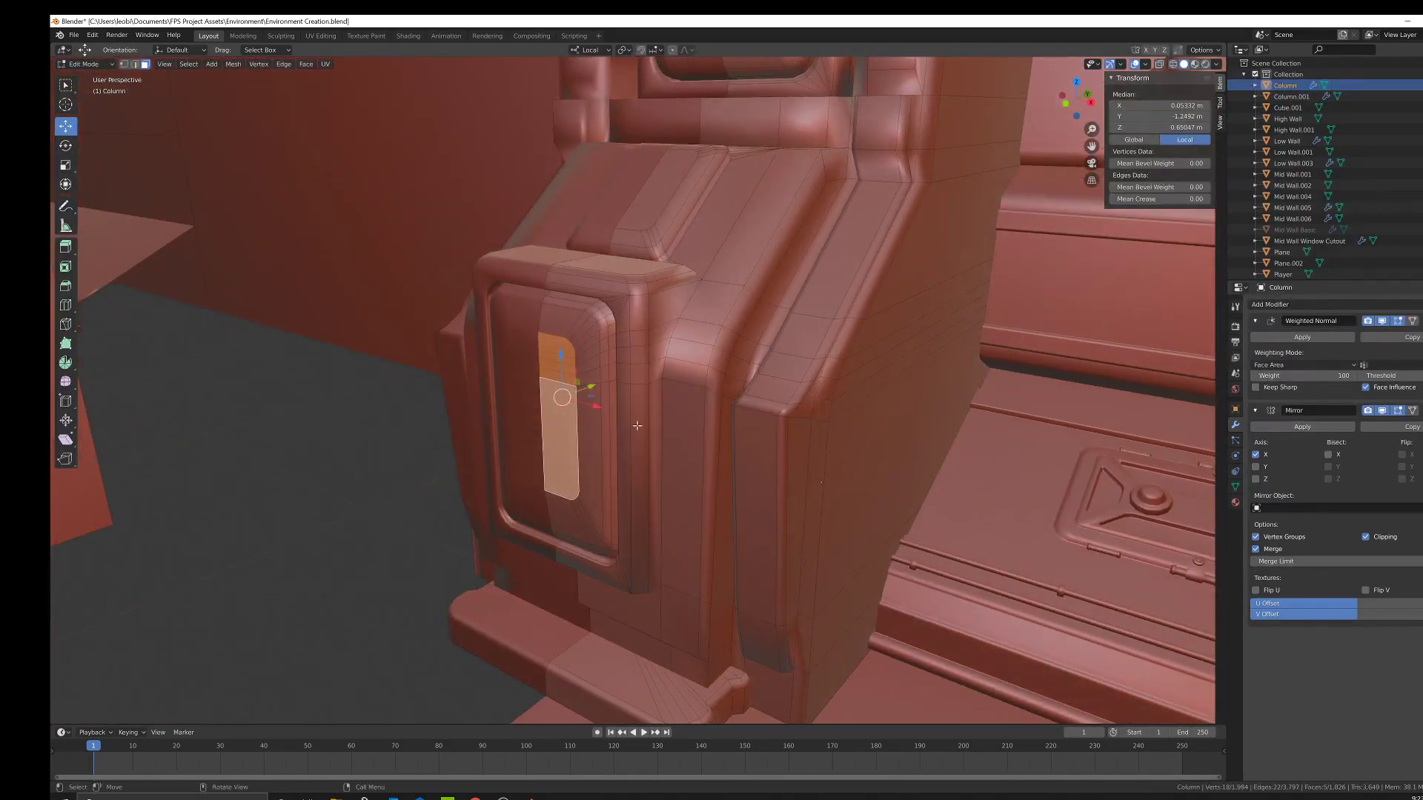
pyautogui.scroll(-5, 631, 428)
pyautogui.press('Tab')
pyautogui.moveTo(753, 415); pyautogui.dragTo(682, 464, button='middle')
pyautogui.scroll(-3, 795, 428)
pyautogui.press('Tab')
pyautogui.scroll(8, 706, 423)
pyautogui.scroll(3, 712, 450)
pyautogui.click(682, 452)
pyautogui.moveTo(715, 311); pyautogui.dragTo(95, 76, button='middle')
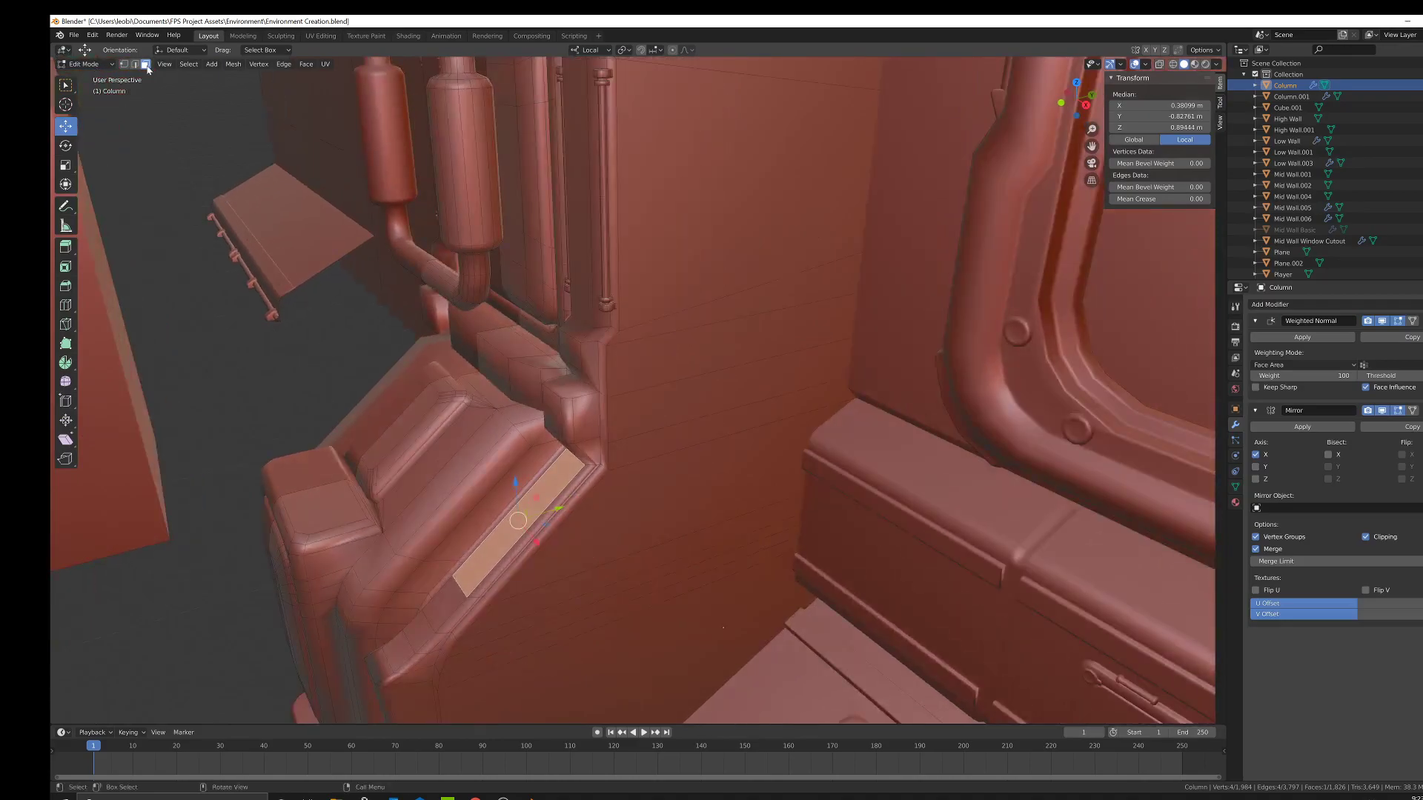
# Bevel the upper front edges of the horizontal ledge beneath the bent pipes.
pyautogui.click(133, 65)
pyautogui.click(152, 245)
pyautogui.moveTo(498, 412); pyautogui.dragTo(624, 421, button='middle')
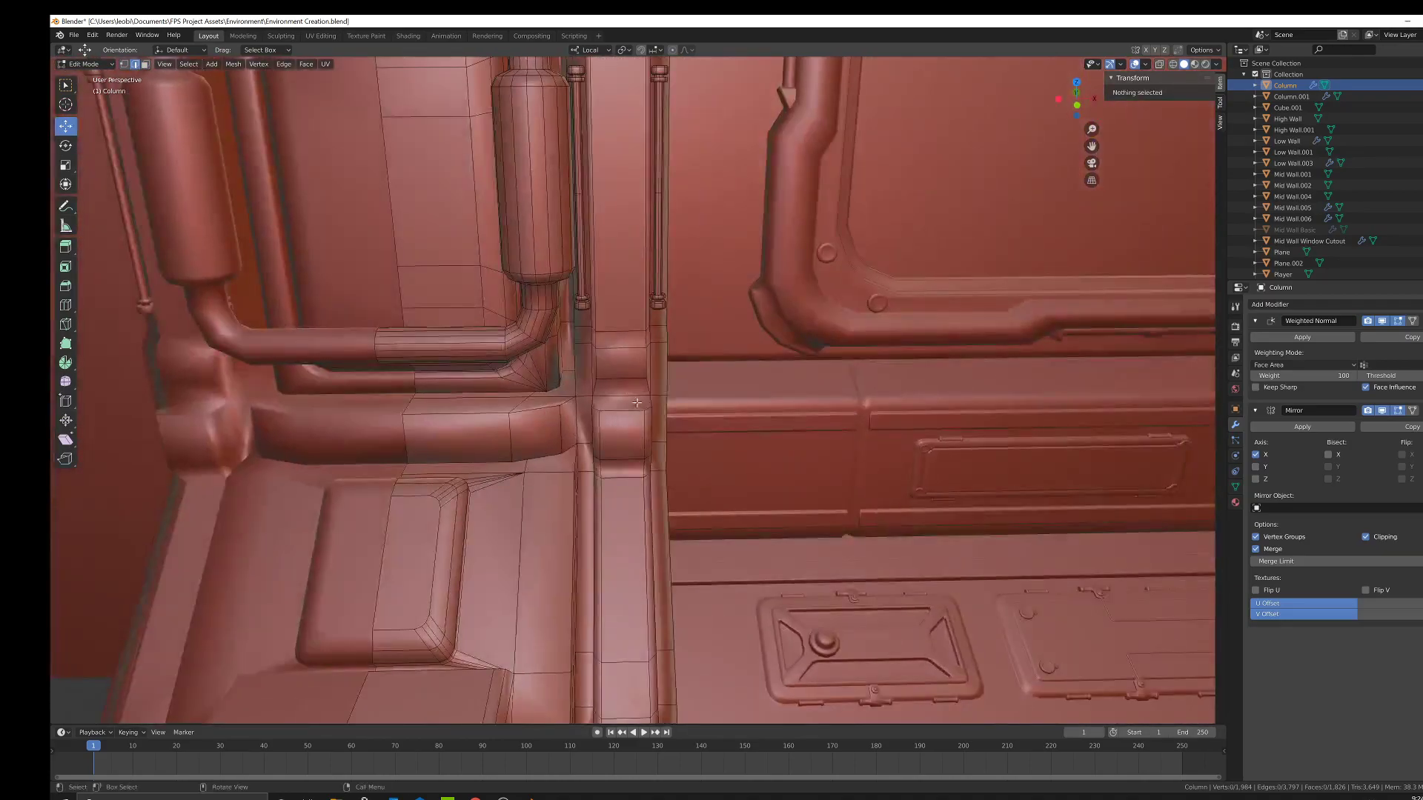
pyautogui.scroll(3, 624, 421)
pyautogui.keyDown('alt'); pyautogui.click(523, 428); pyautogui.keyUp('alt')
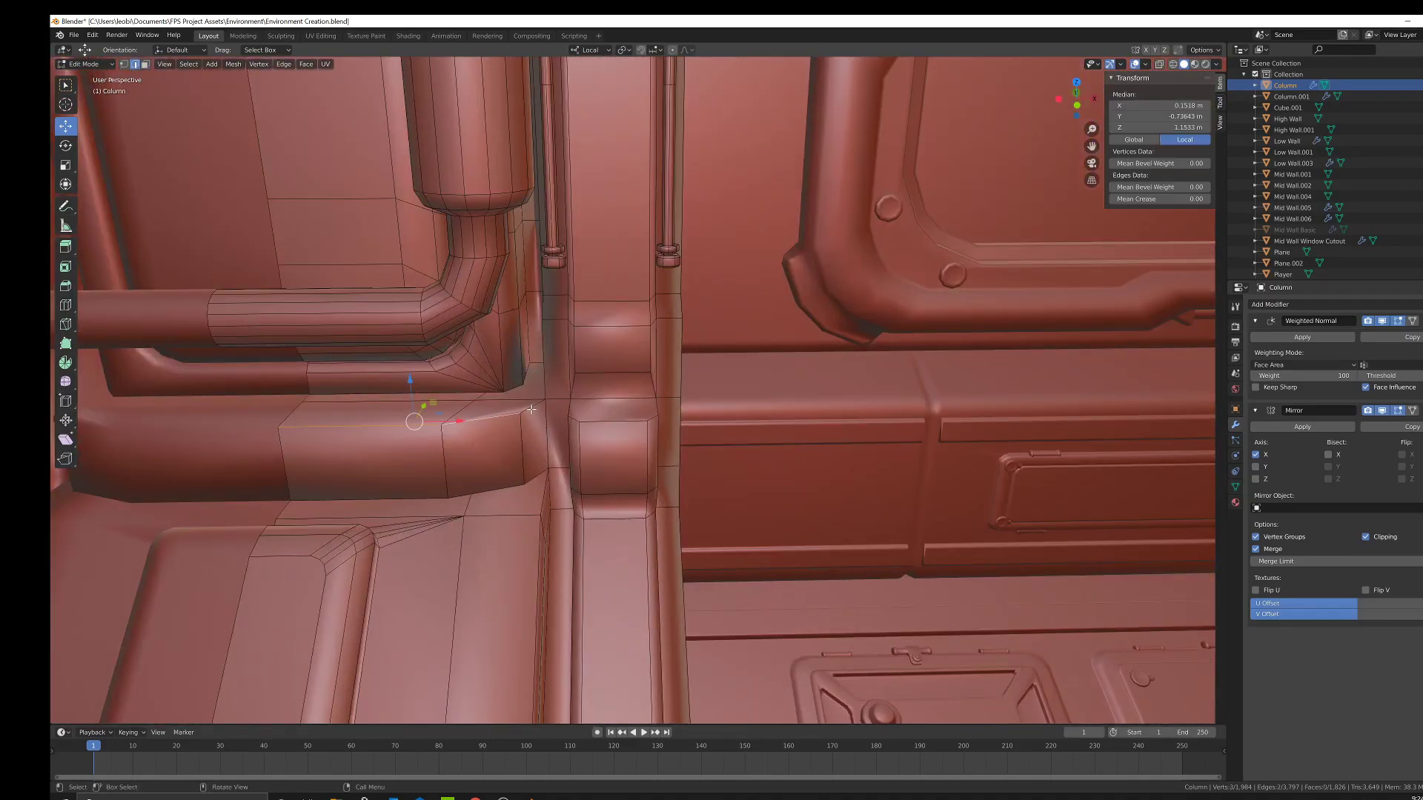
pyautogui.keyDown('shift'); pyautogui.moveTo(560, 413); pyautogui.dragTo(681, 391, button='middle'); pyautogui.keyUp('shift')
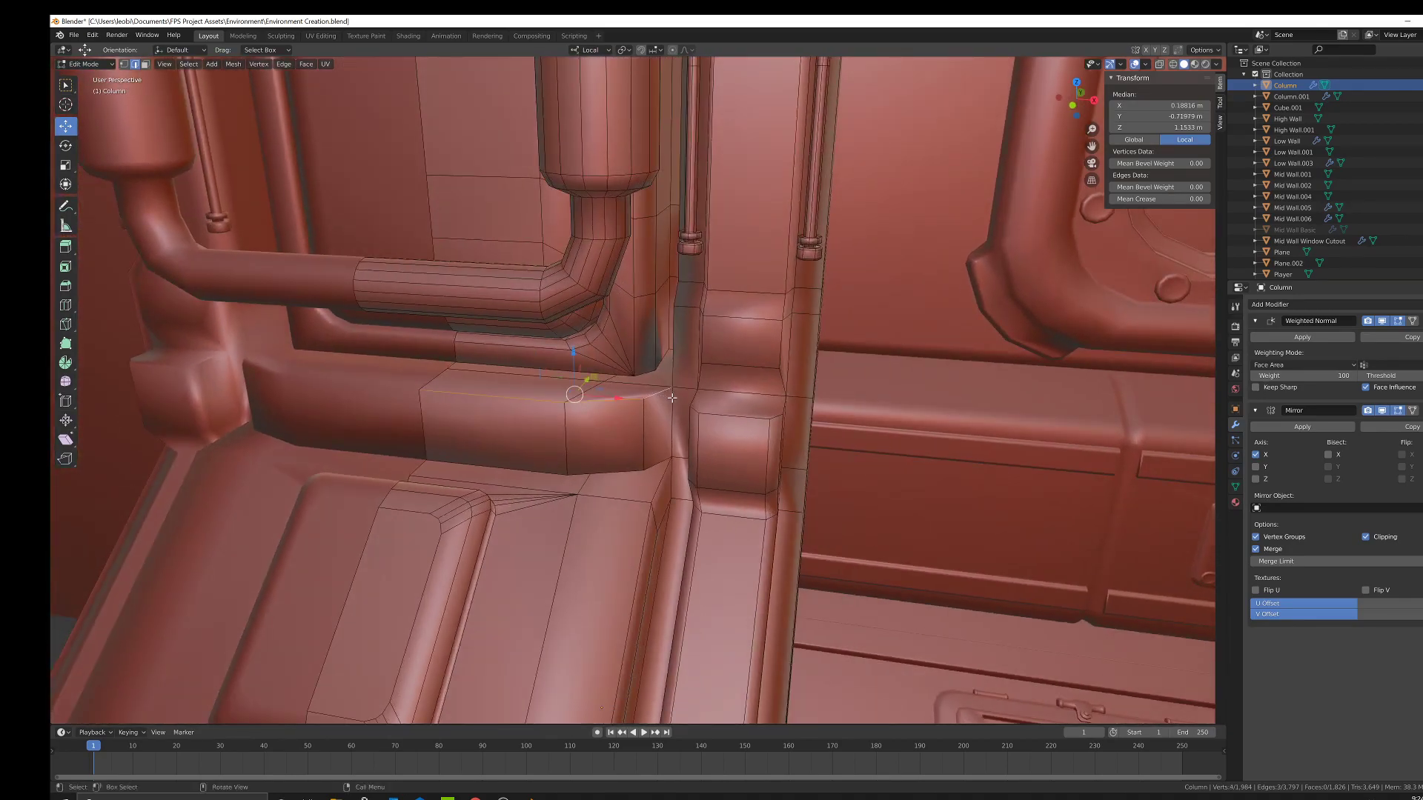
pyautogui.scroll(2, 671, 398)
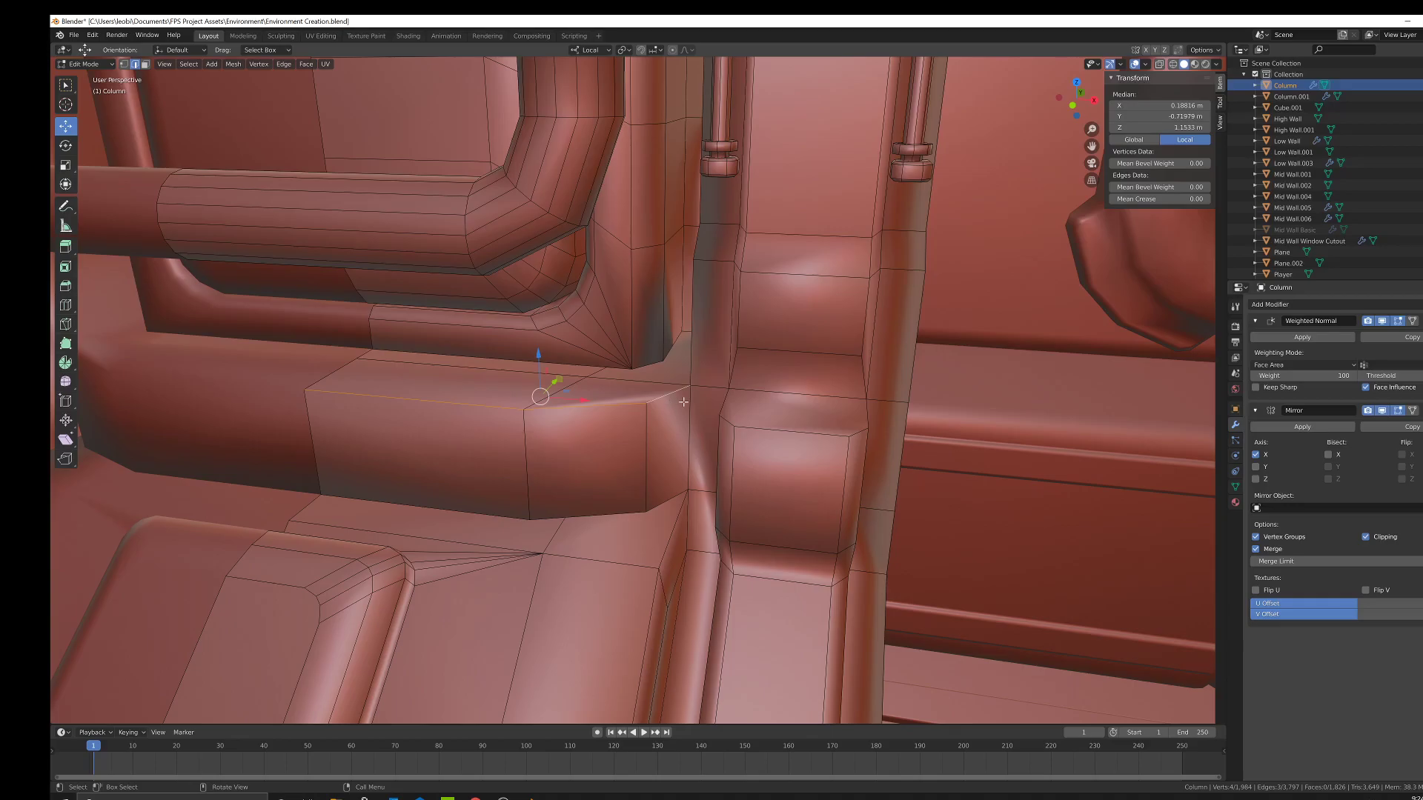
pyautogui.hotkey('ctrl', 'b')
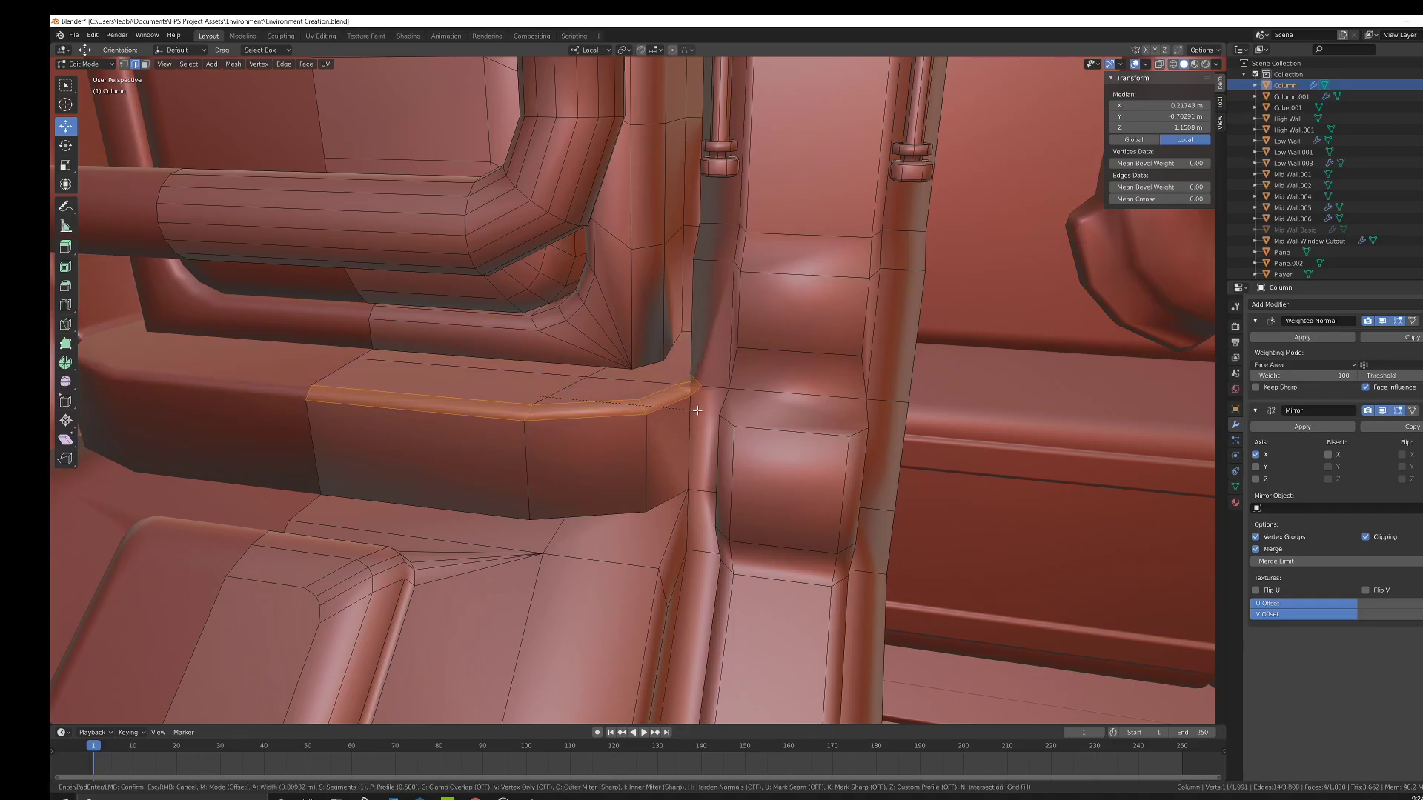
pyautogui.click(698, 409)
# Connect the two vertices on either side of the bevel's end at the ledge's inner corner with an edge.
pyautogui.moveTo(697, 410); pyautogui.dragTo(626, 397, button='middle')
pyautogui.scroll(2, 727, 411)
pyautogui.moveTo(727, 411); pyautogui.dragTo(761, 386, button='middle')
pyautogui.press('1')
pyautogui.click(737, 350)
pyautogui.click(710, 444)
pyautogui.moveTo(710, 444); pyautogui.dragTo(795, 438, button='middle')
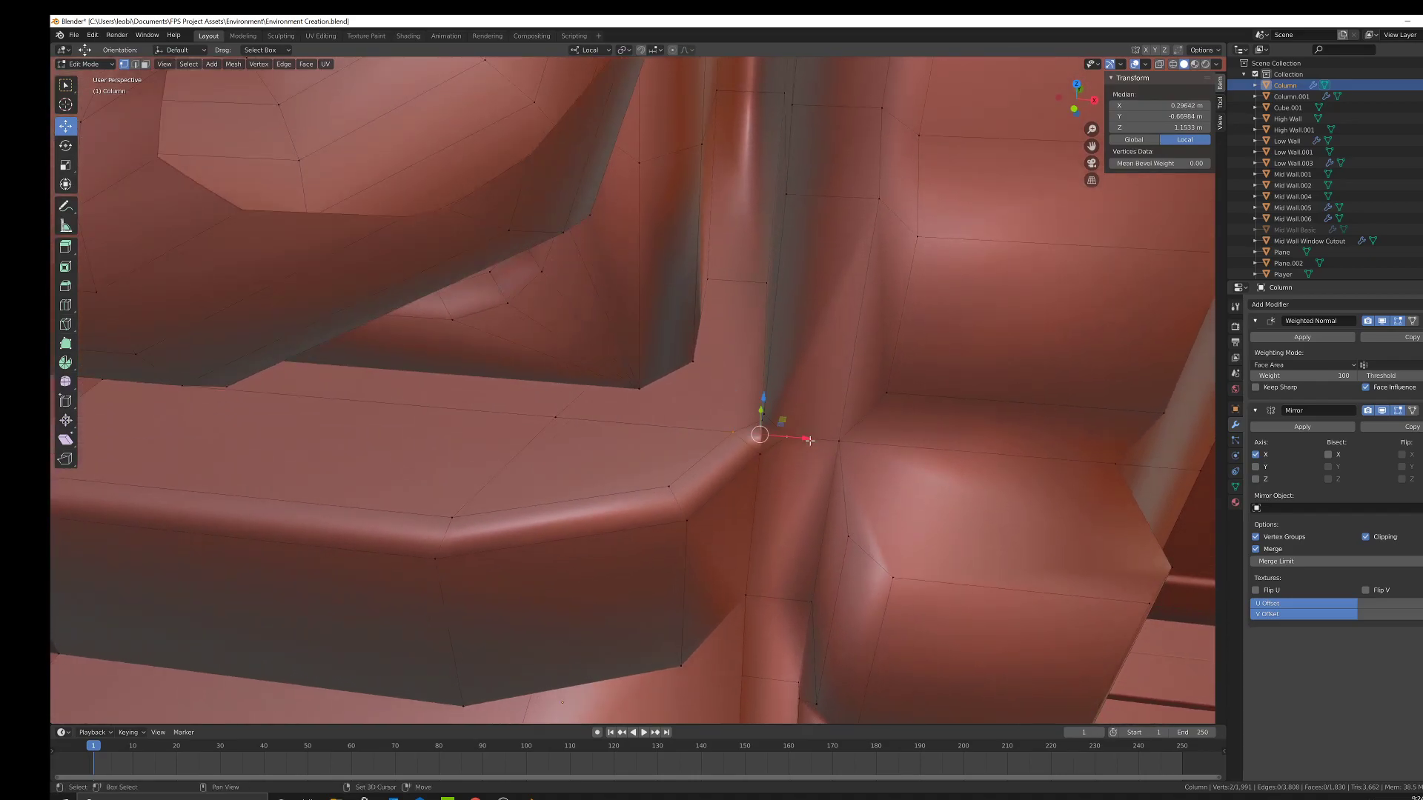
pyautogui.press('f')
pyautogui.rightClick(845, 443)
pyautogui.moveTo(867, 448)
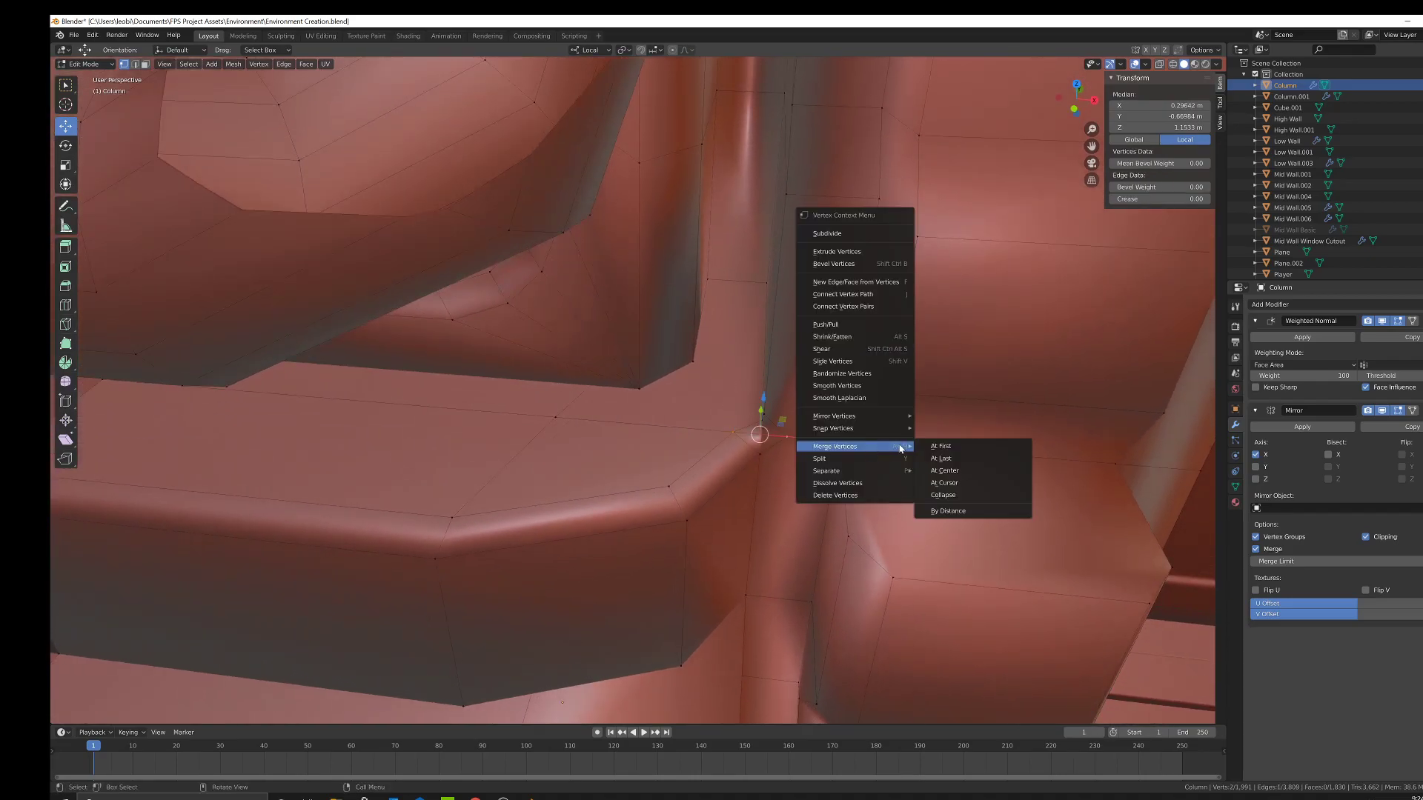
# Subdivide the new corner edge with one cut and shift its middle vertex slightly along local X.
pyautogui.click(136, 66)
pyautogui.rightClick(912, 333)
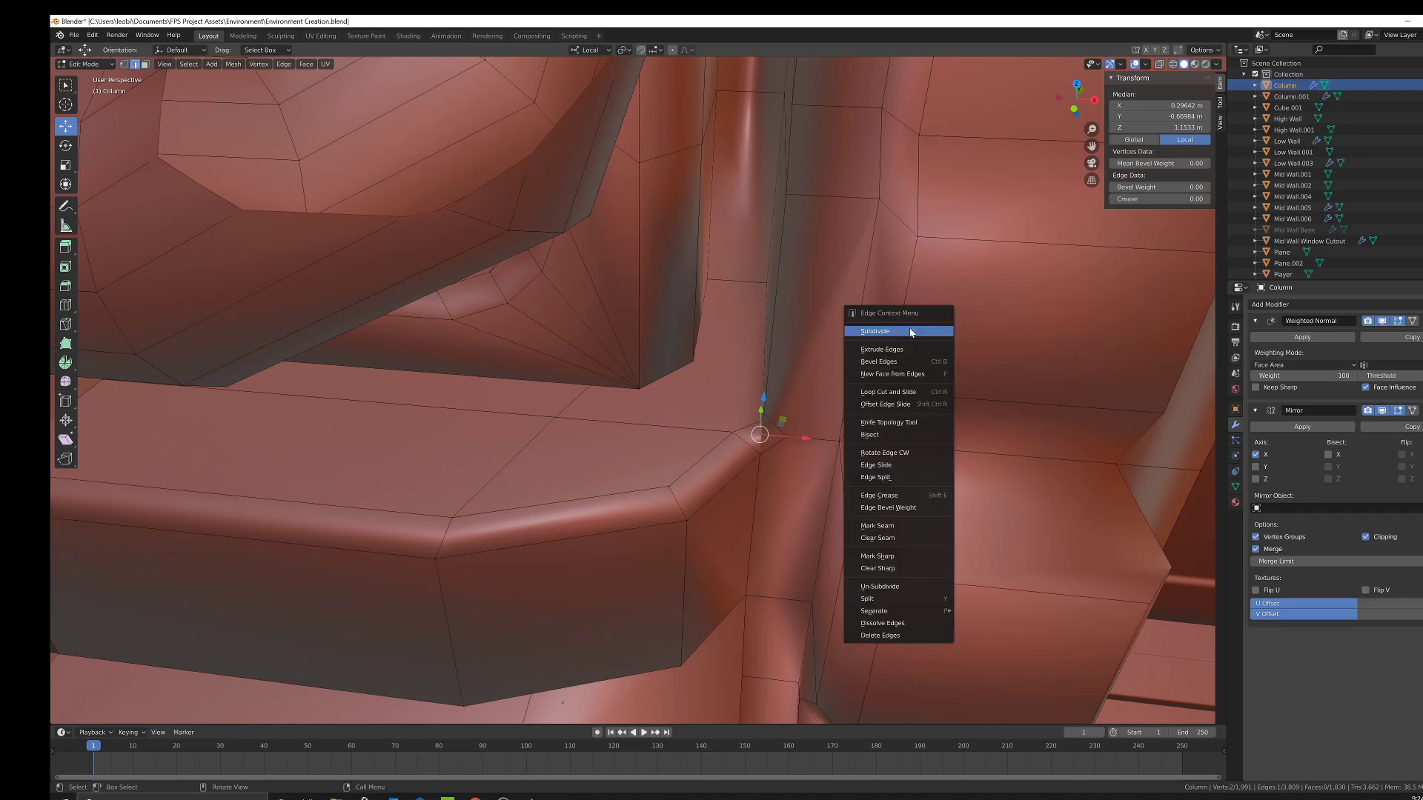
pyautogui.click(910, 336)
pyautogui.moveTo(901, 335); pyautogui.dragTo(853, 327, button='middle')
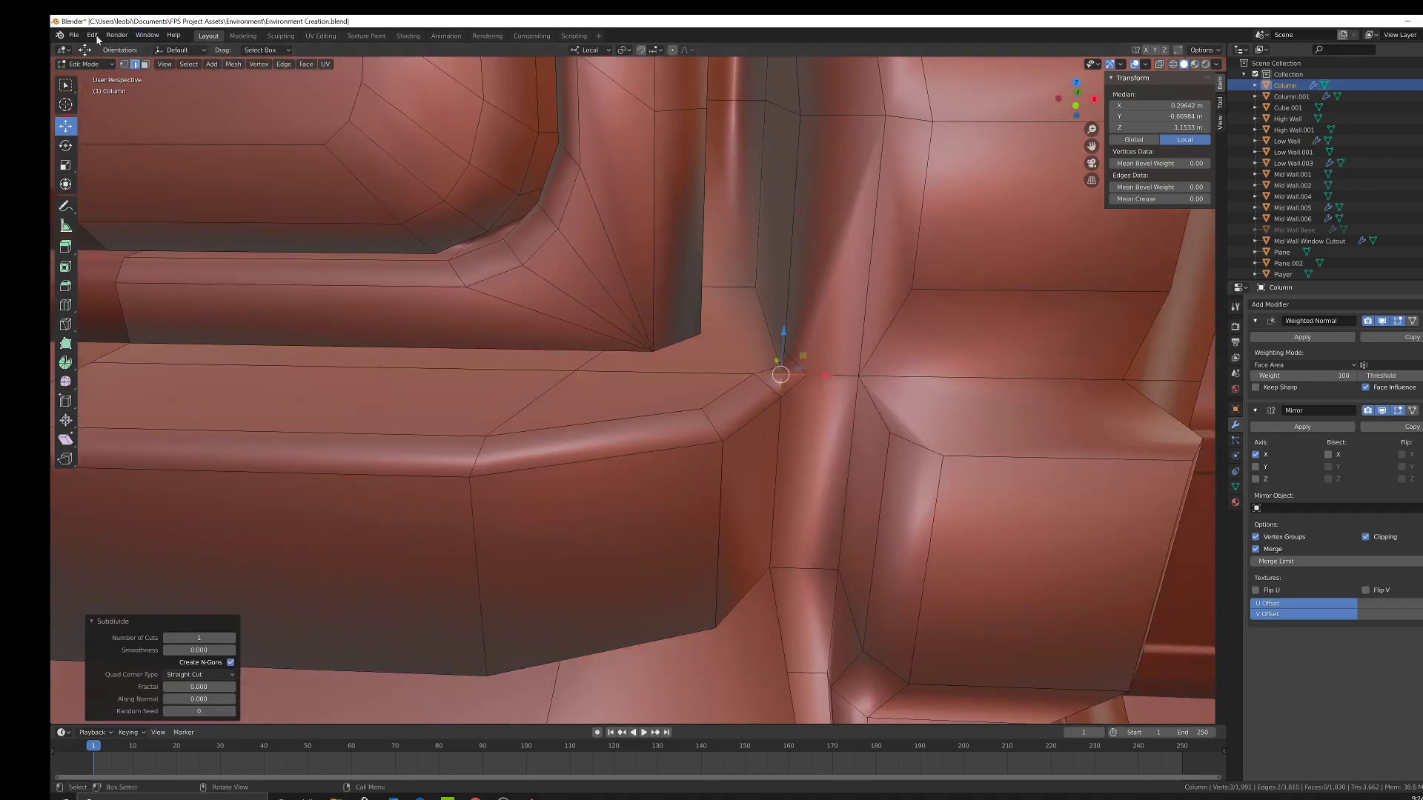
pyautogui.click(124, 65)
pyautogui.scroll(5, 677, 417)
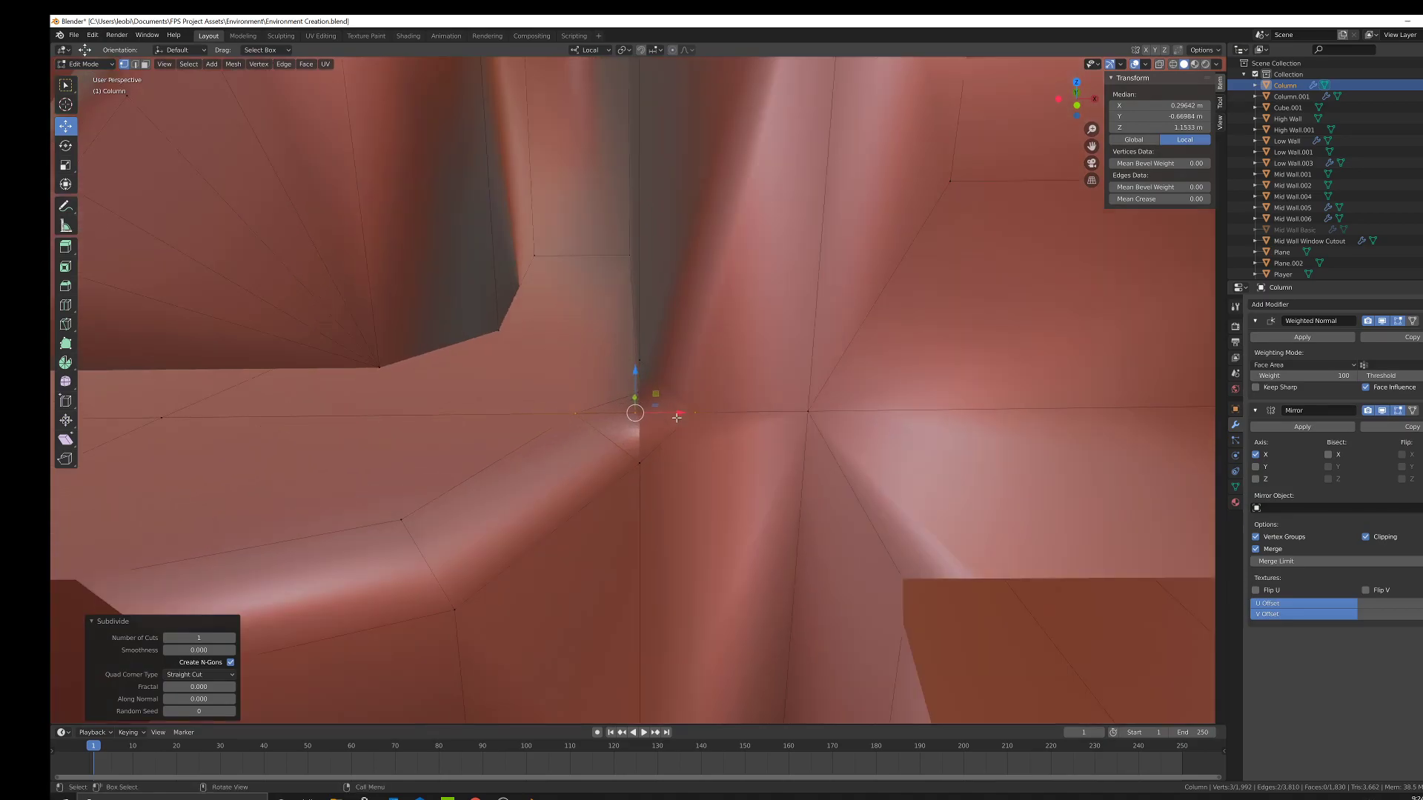
pyautogui.moveTo(677, 418); pyautogui.dragTo(686, 414, button='middle')
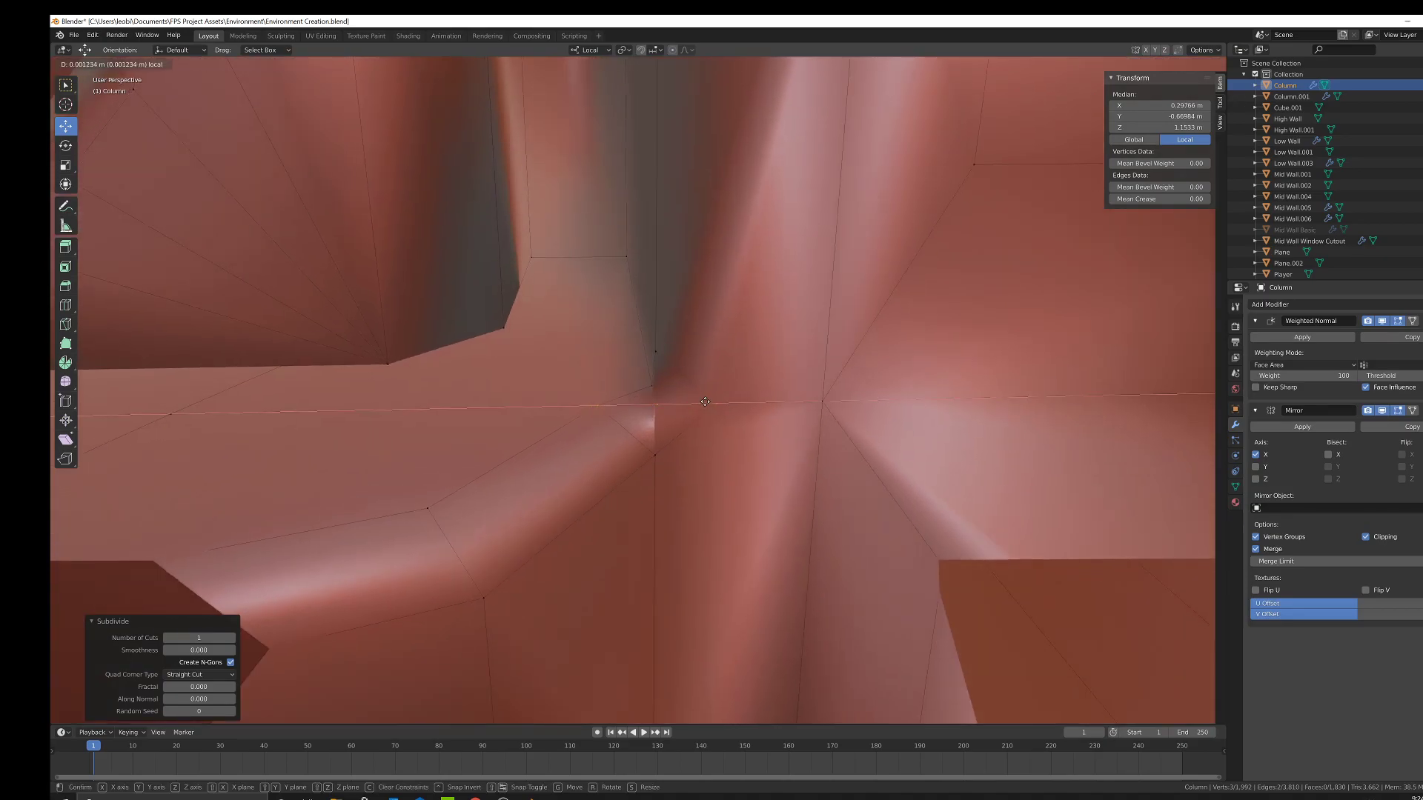
pyautogui.click(654, 406)
pyautogui.moveTo(686, 405); pyautogui.dragTo(691, 404)
# Merge the neighboring corner vertices into the new edge's middle vertex using At Last.
pyautogui.moveTo(691, 404); pyautogui.dragTo(724, 413, button='middle')
pyautogui.keyDown('shift'); pyautogui.click(765, 367); pyautogui.keyUp('shift')
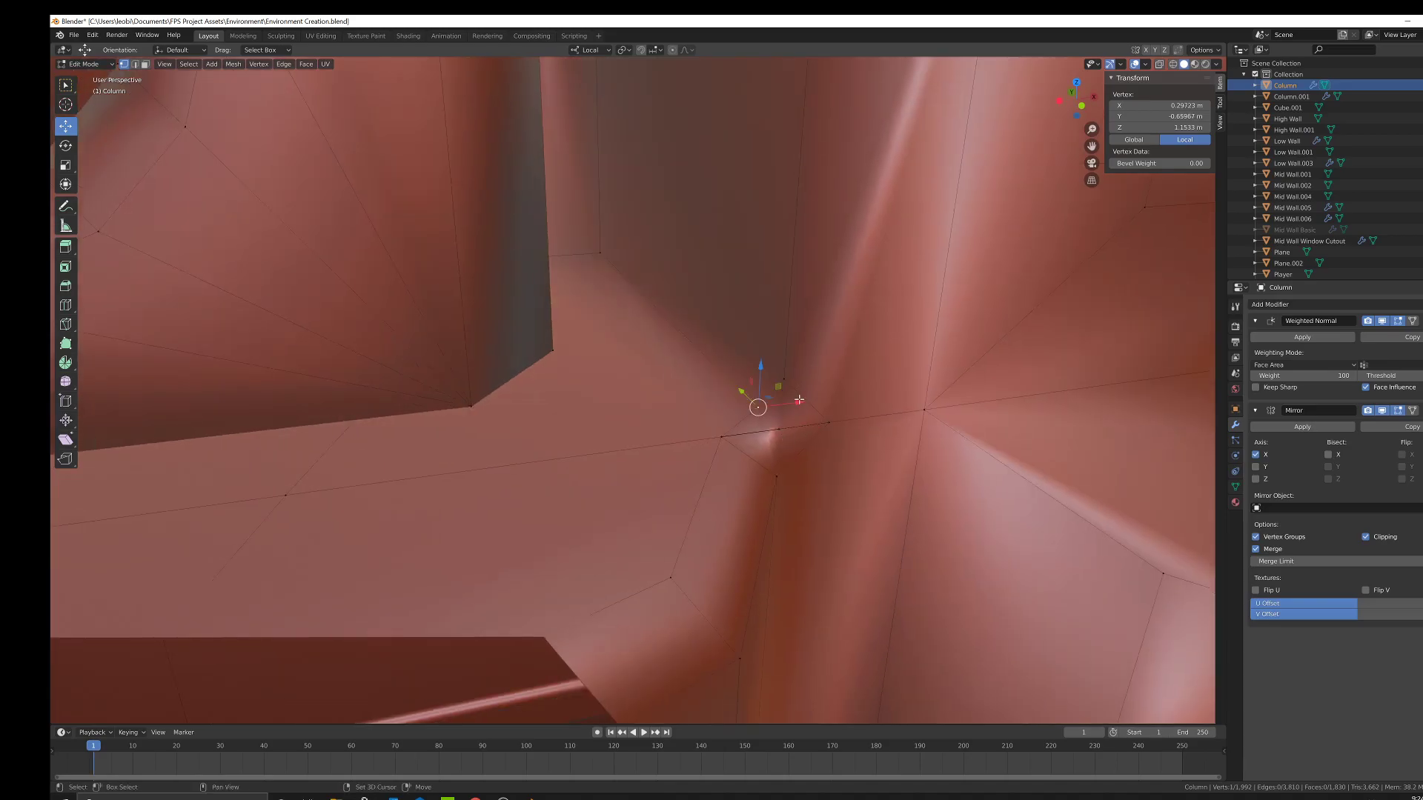
pyautogui.keyDown('shift'); pyautogui.click(778, 430); pyautogui.keyUp('shift')
pyautogui.rightClick(882, 456)
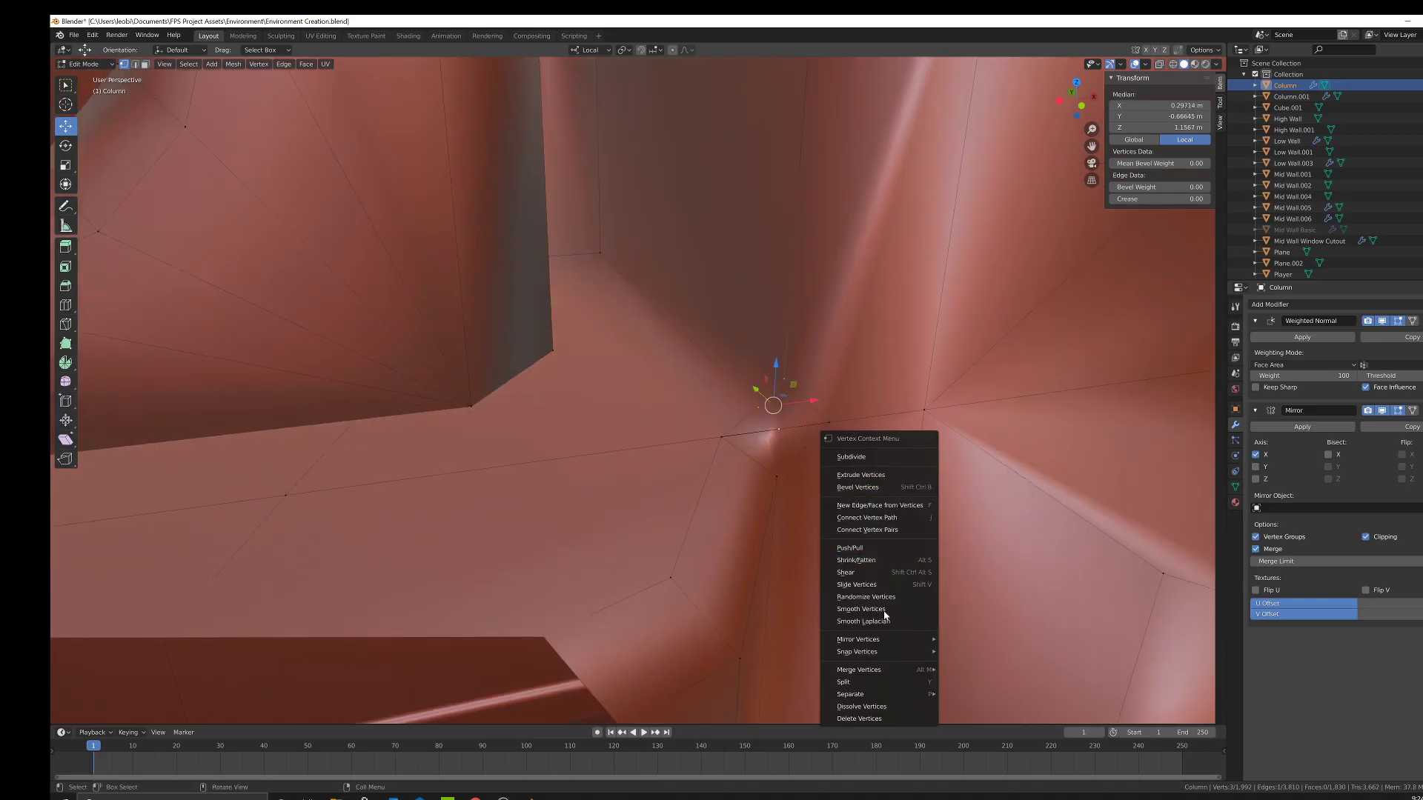
pyautogui.moveTo(889, 670)
pyautogui.click(976, 683)
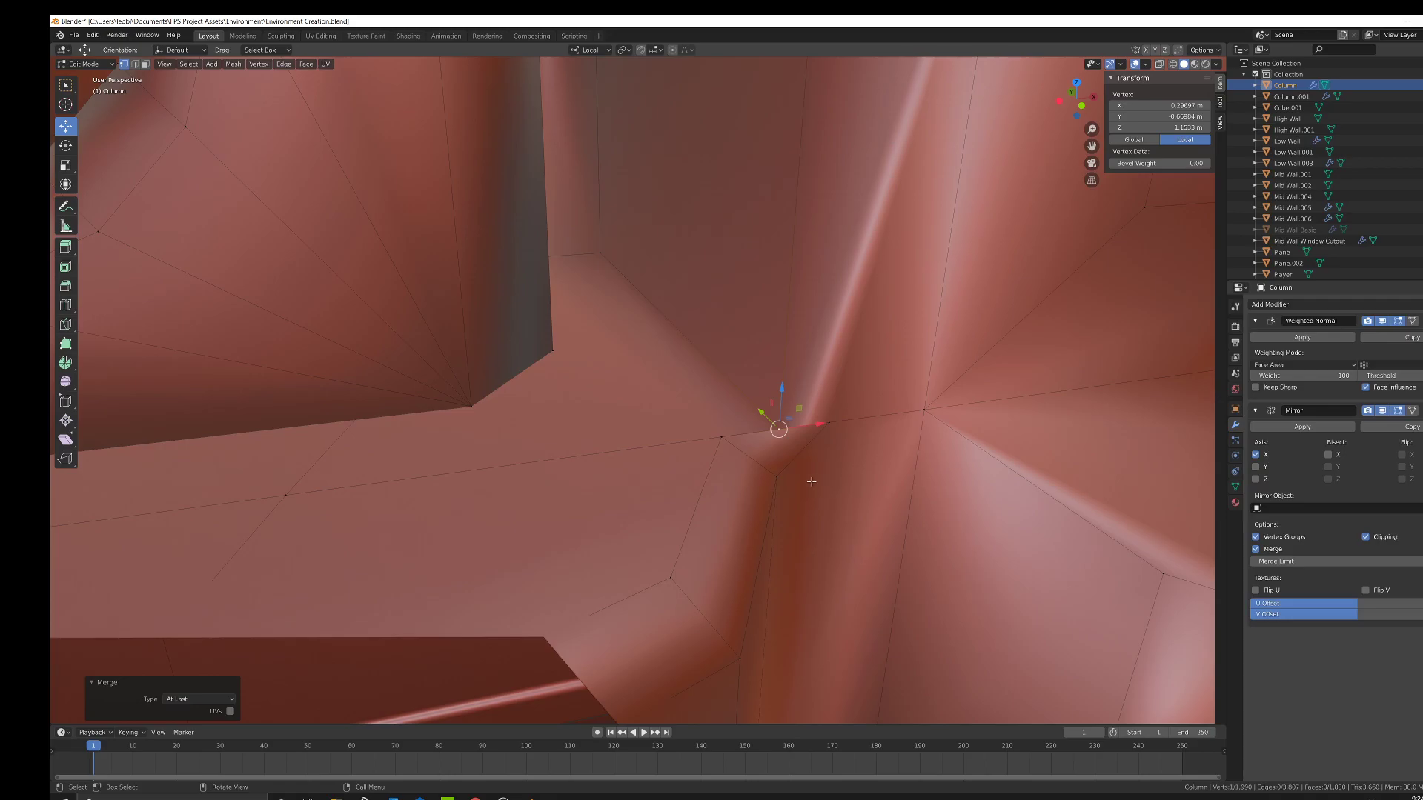
# Delete the small triangular face at the inner corner where the ledge's bevel ends.
pyautogui.moveTo(812, 482); pyautogui.dragTo(756, 441, button='middle')
pyautogui.click(146, 65)
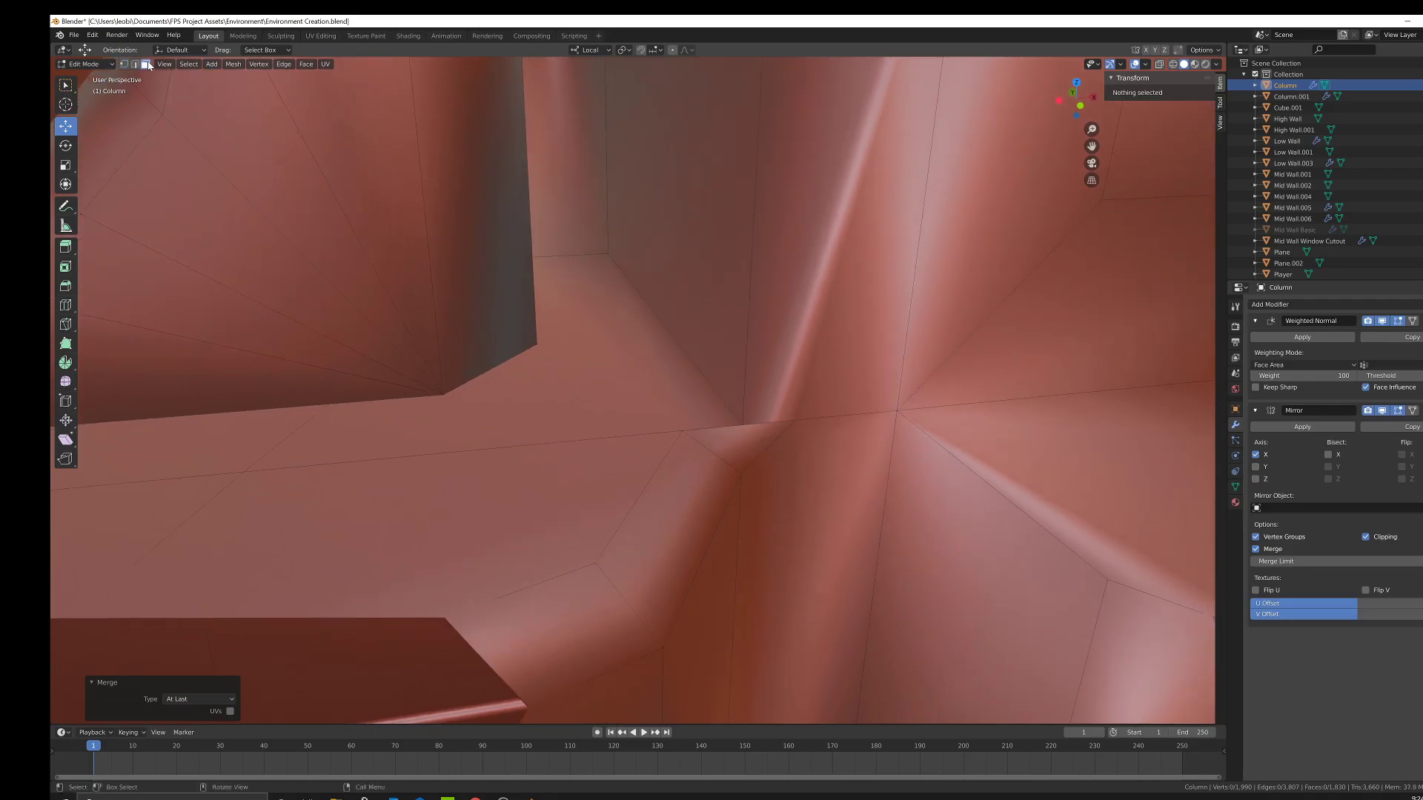
pyautogui.click(754, 444)
pyautogui.press('x')
pyautogui.click(804, 462)
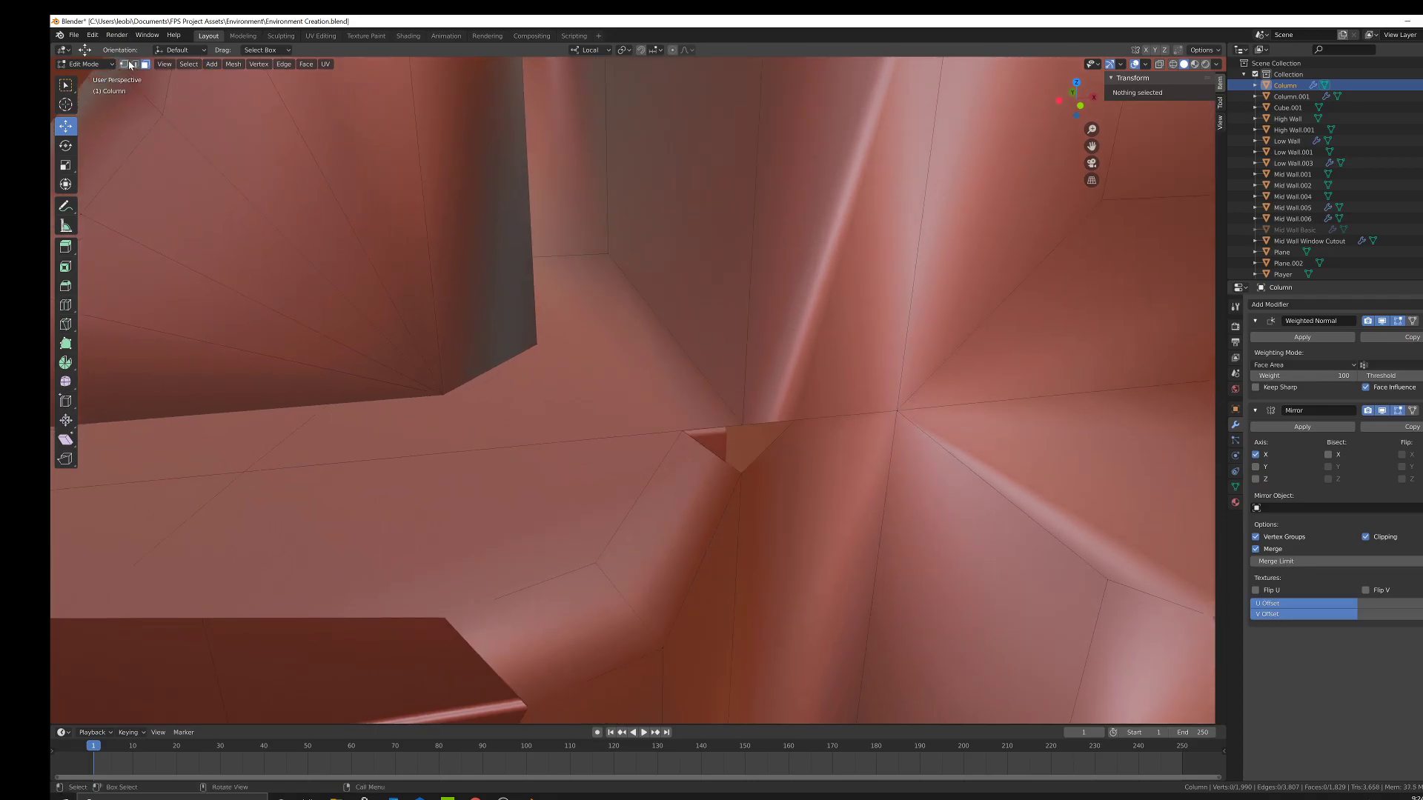
# Close the gap at the ledge's inner corner with a face and merge the neighboring corner vertices.
pyautogui.click(738, 426)
pyautogui.keyDown('shift'); pyautogui.click(682, 430); pyautogui.keyUp('shift')
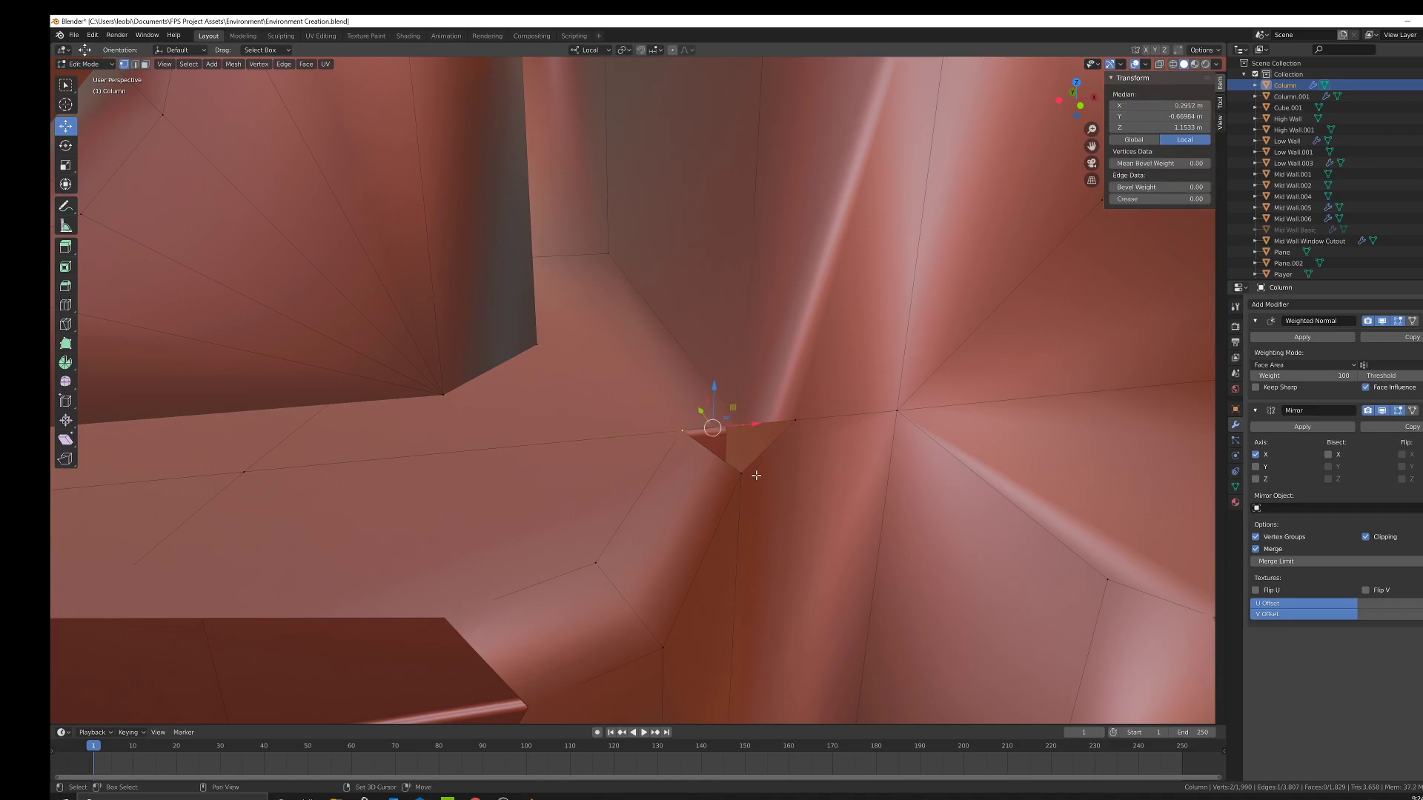
pyautogui.press('f')
pyautogui.click(793, 421)
pyautogui.rightClick(811, 438)
pyautogui.moveTo(823, 439)
pyautogui.click(927, 453)
# Bevel the upper edges of the protruding block beside the ledge with a single segment and an offset of about 0.01 m.
pyautogui.moveTo(927, 454); pyautogui.dragTo(779, 409, button='middle')
pyautogui.scroll(-5, 798, 412)
pyautogui.press('Tab')
pyautogui.press('Tab')
pyautogui.click(134, 64)
pyautogui.scroll(5, 670, 418)
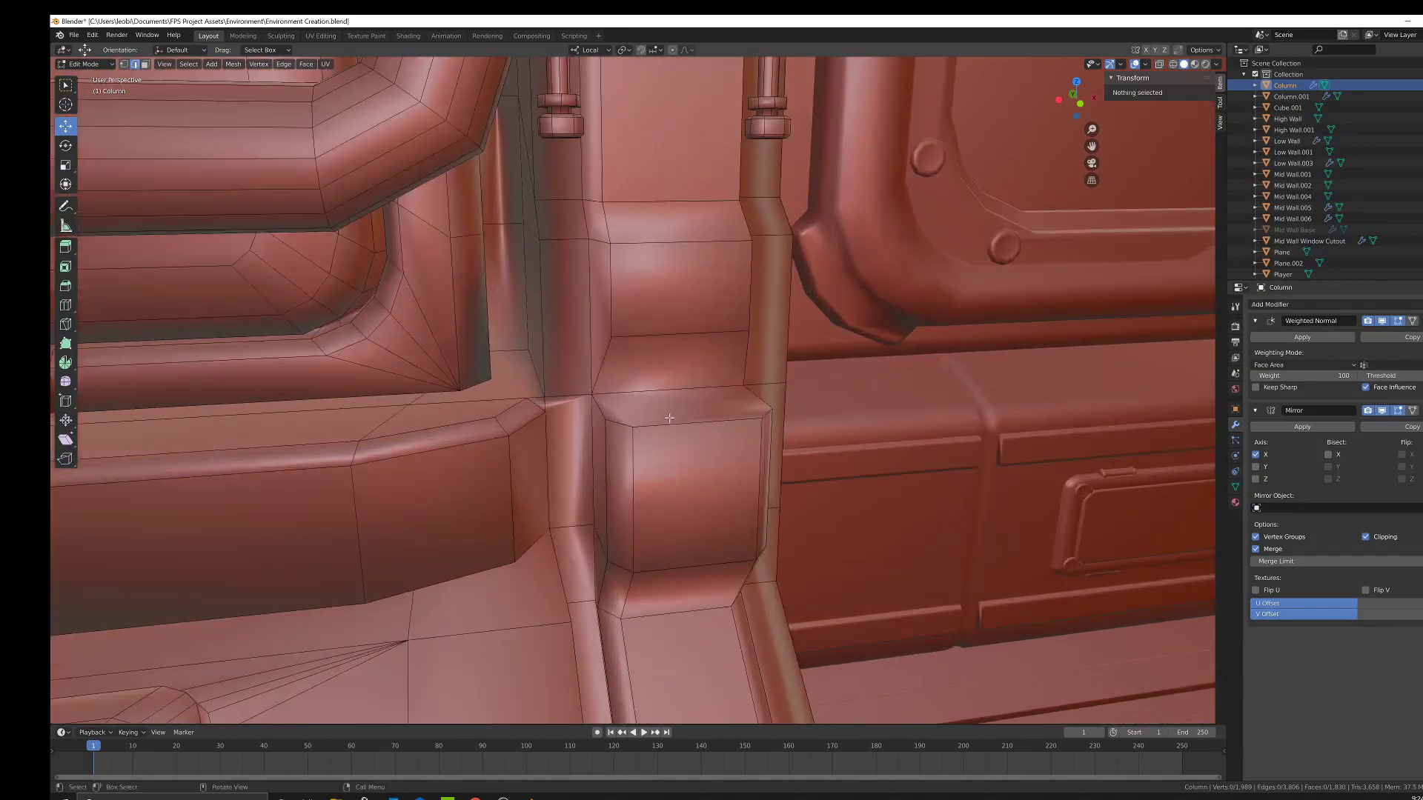
pyautogui.click(631, 424)
pyautogui.moveTo(741, 421)
pyautogui.mouseDown(button='middle')
pyautogui.moveTo(686, 421)
pyautogui.moveTo(739, 422)
pyautogui.mouseUp(button='middle')
pyautogui.hotkey('ctrl', 'b')
pyautogui.click(689, 436)
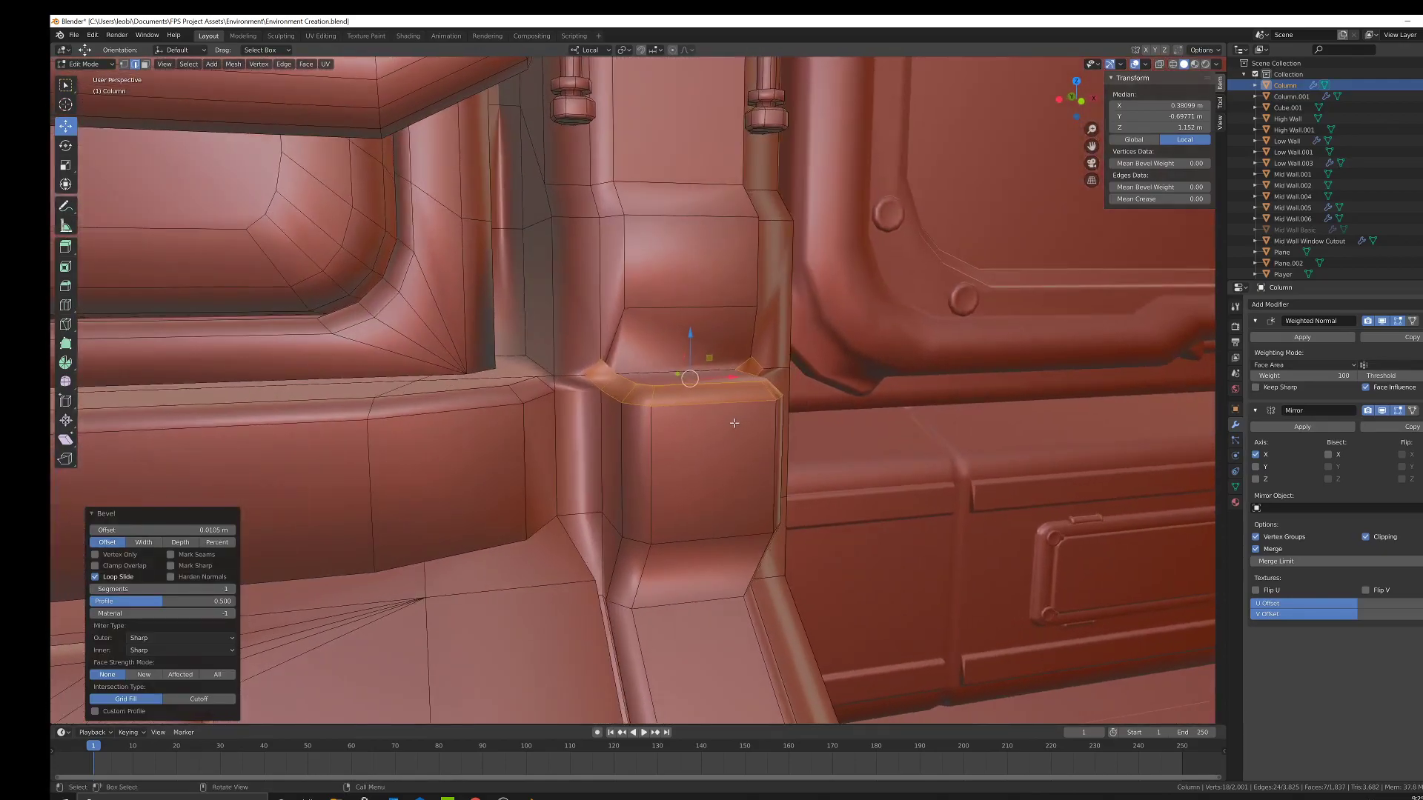
# Connect the vertices across the bevel's end at the block's inner corner near the ledge with an edge and subdivide it.
pyautogui.scroll(3, 632, 322)
pyautogui.click(125, 64)
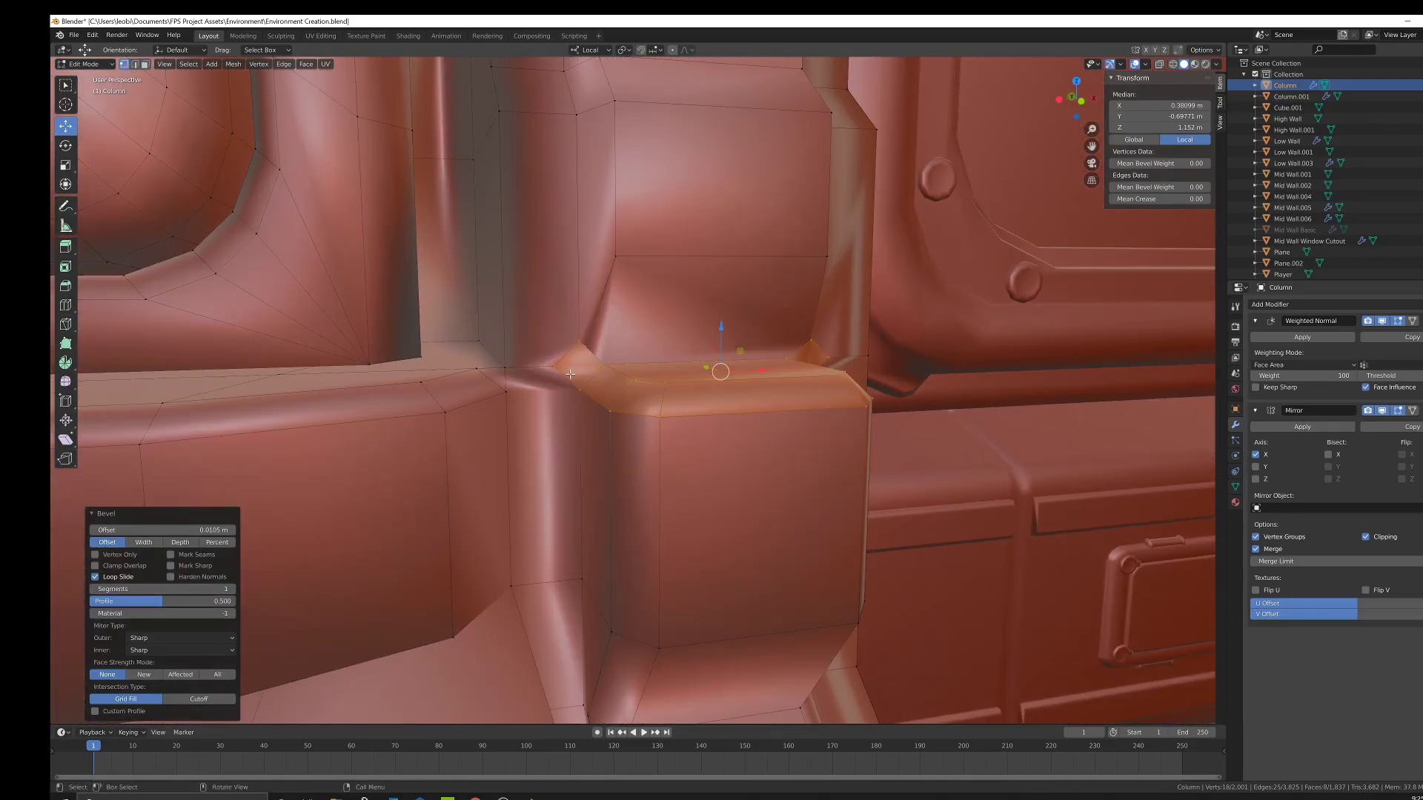
pyautogui.click(582, 391)
pyautogui.keyDown('shift'); pyautogui.click(577, 328); pyautogui.keyUp('shift')
pyautogui.moveTo(577, 328); pyautogui.dragTo(698, 403, button='middle')
pyautogui.keyDown('shift'); pyautogui.click(767, 405); pyautogui.keyUp('shift')
pyautogui.press('f')
pyautogui.rightClick(602, 397)
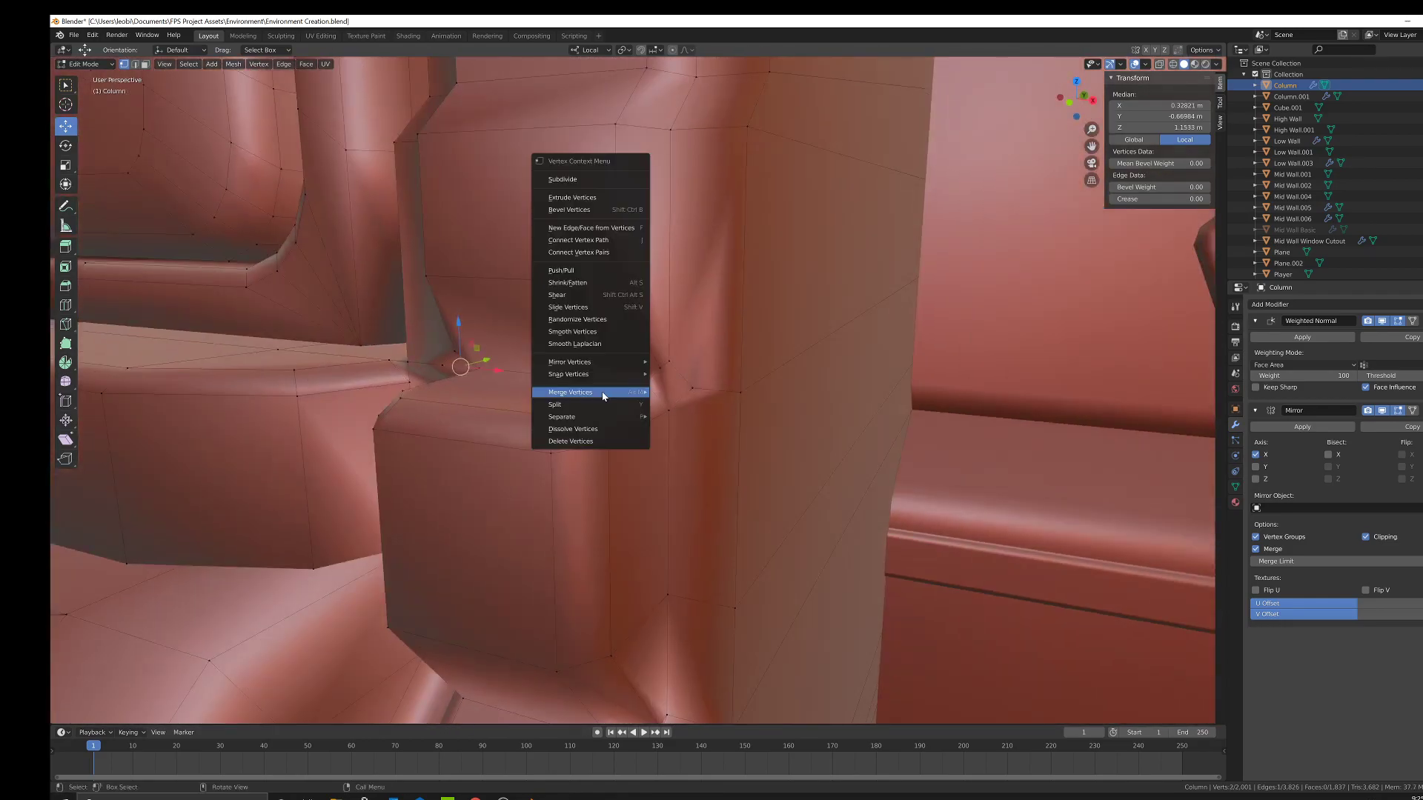
pyautogui.click(578, 180)
# Add and subdivide the matching edge at the block's opposite corner, on the column's outer side.
pyautogui.click(665, 408)
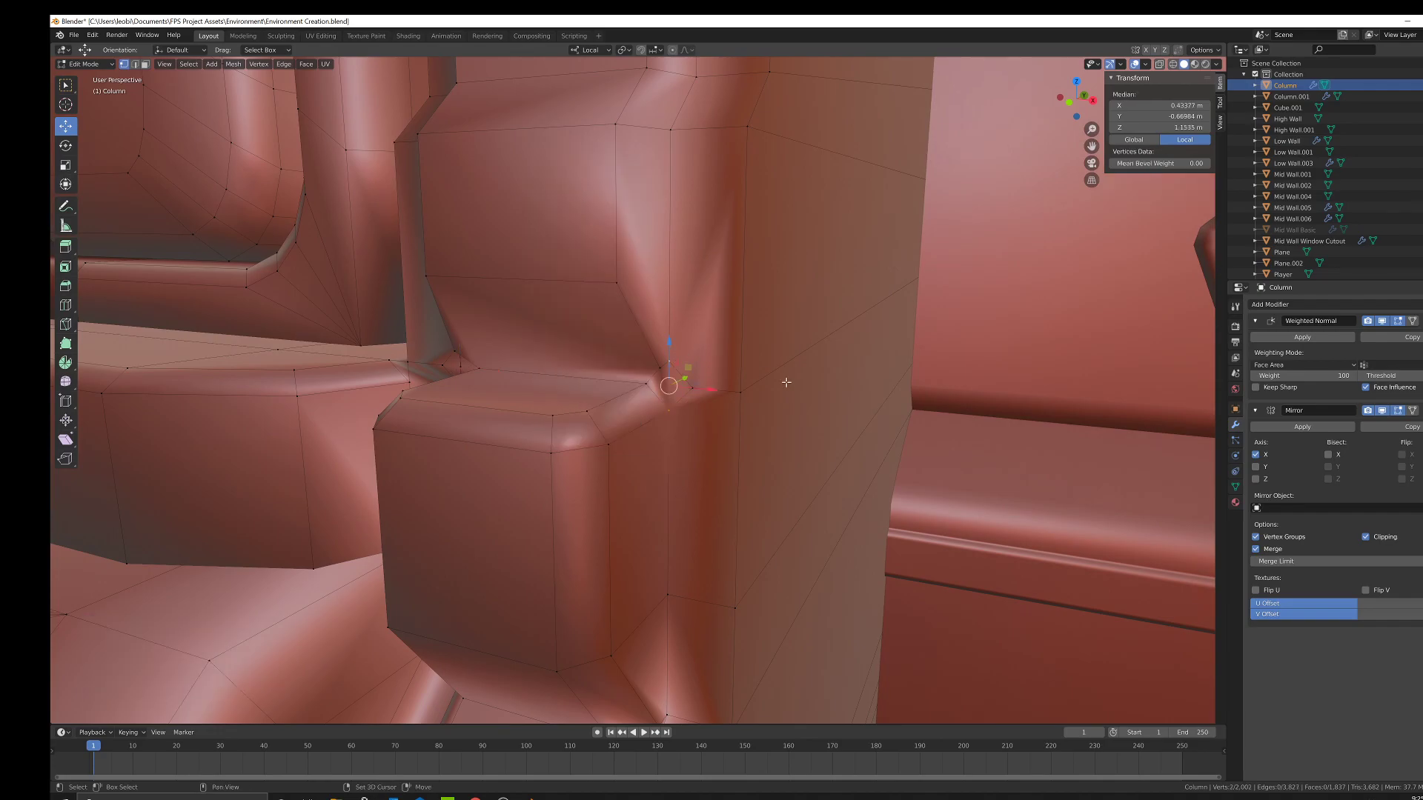
pyautogui.rightClick(762, 375)
pyautogui.press('f')
pyautogui.rightClick(833, 327)
pyautogui.click(833, 327)
pyautogui.scroll(2, 693, 391)
pyautogui.click(693, 391)
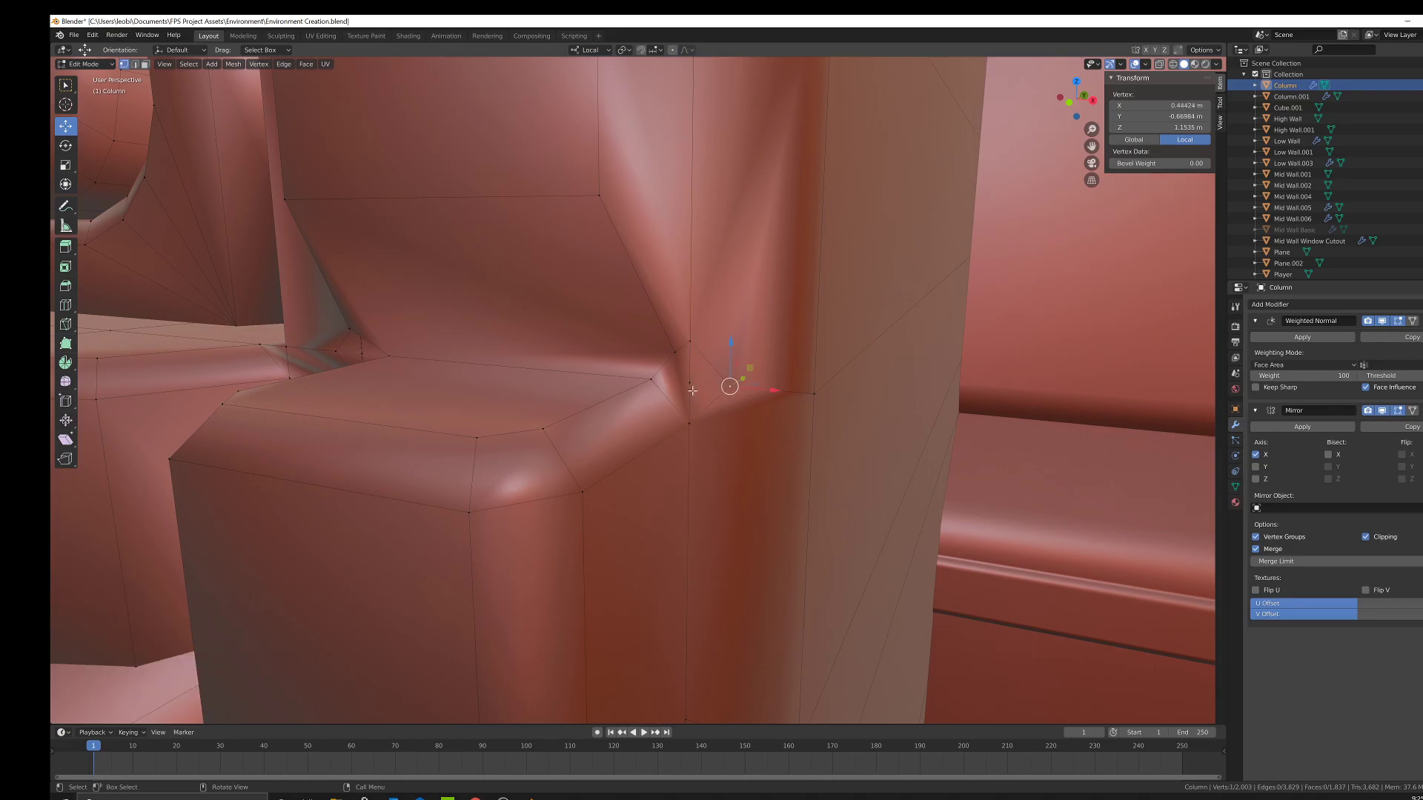
# Delete the small corner faces beside the bevel ends on both sides of the block.
pyautogui.click(146, 65)
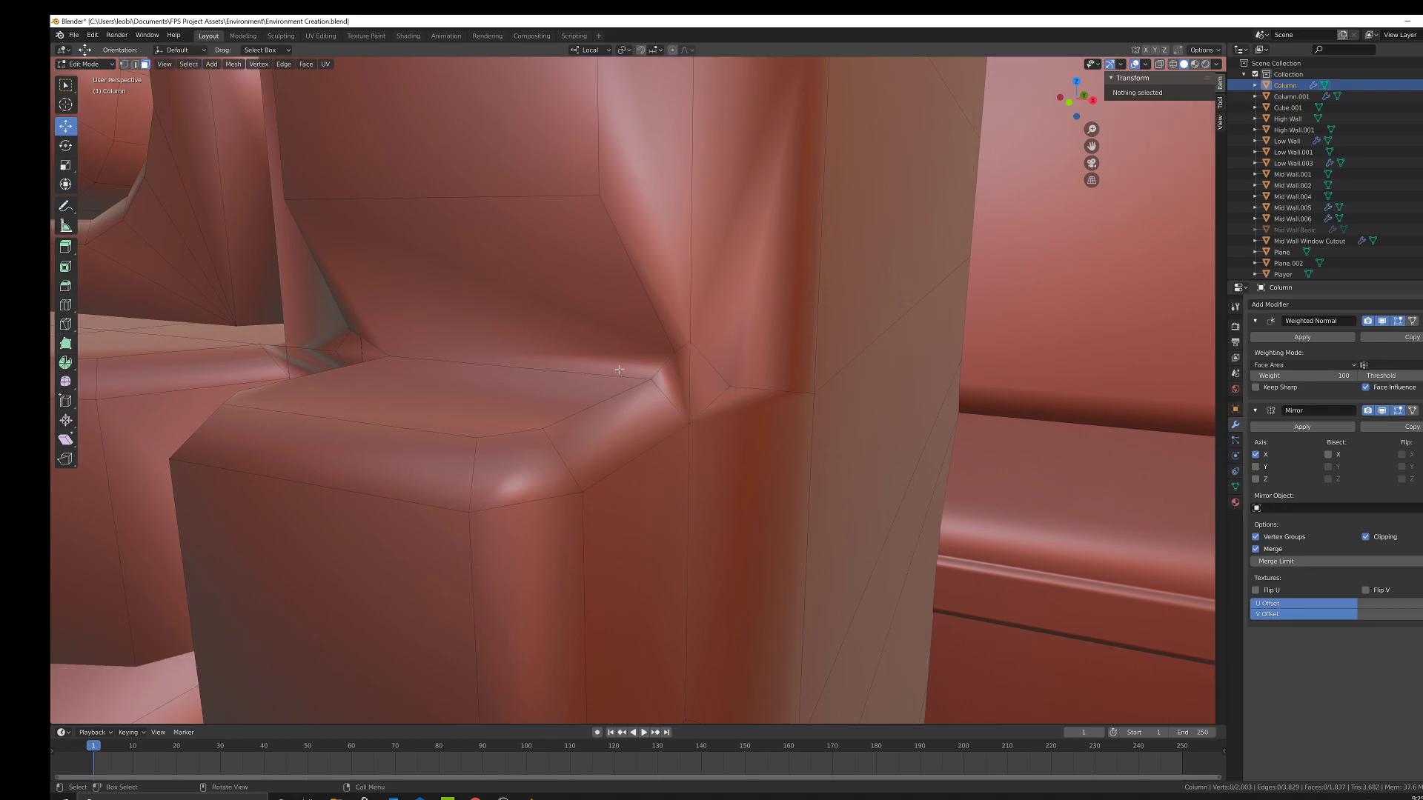
pyautogui.click(692, 387)
pyautogui.press('x')
pyautogui.click(800, 411)
pyautogui.moveTo(706, 407); pyautogui.dragTo(747, 393, button='middle')
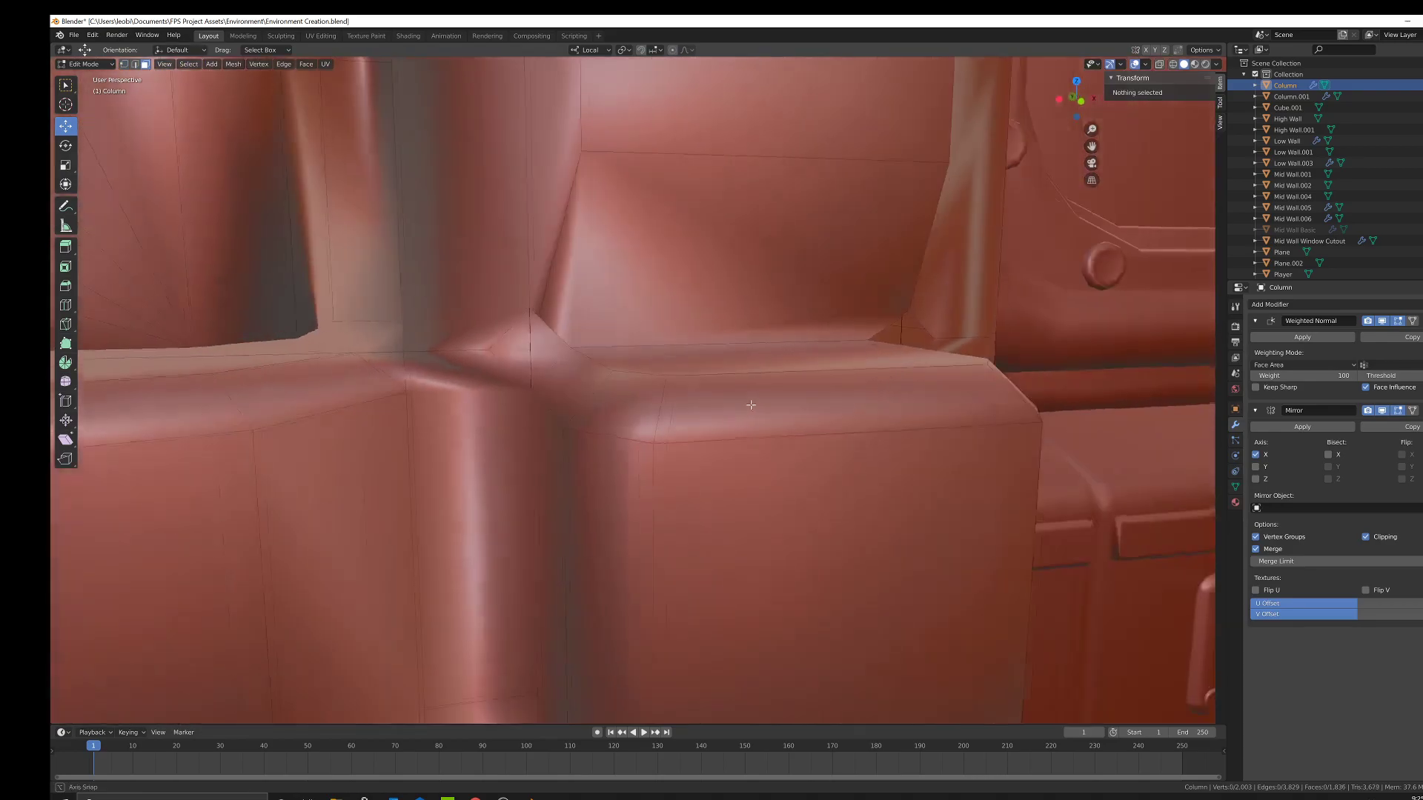
pyautogui.click(550, 352)
pyautogui.press('x')
pyautogui.click(554, 349)
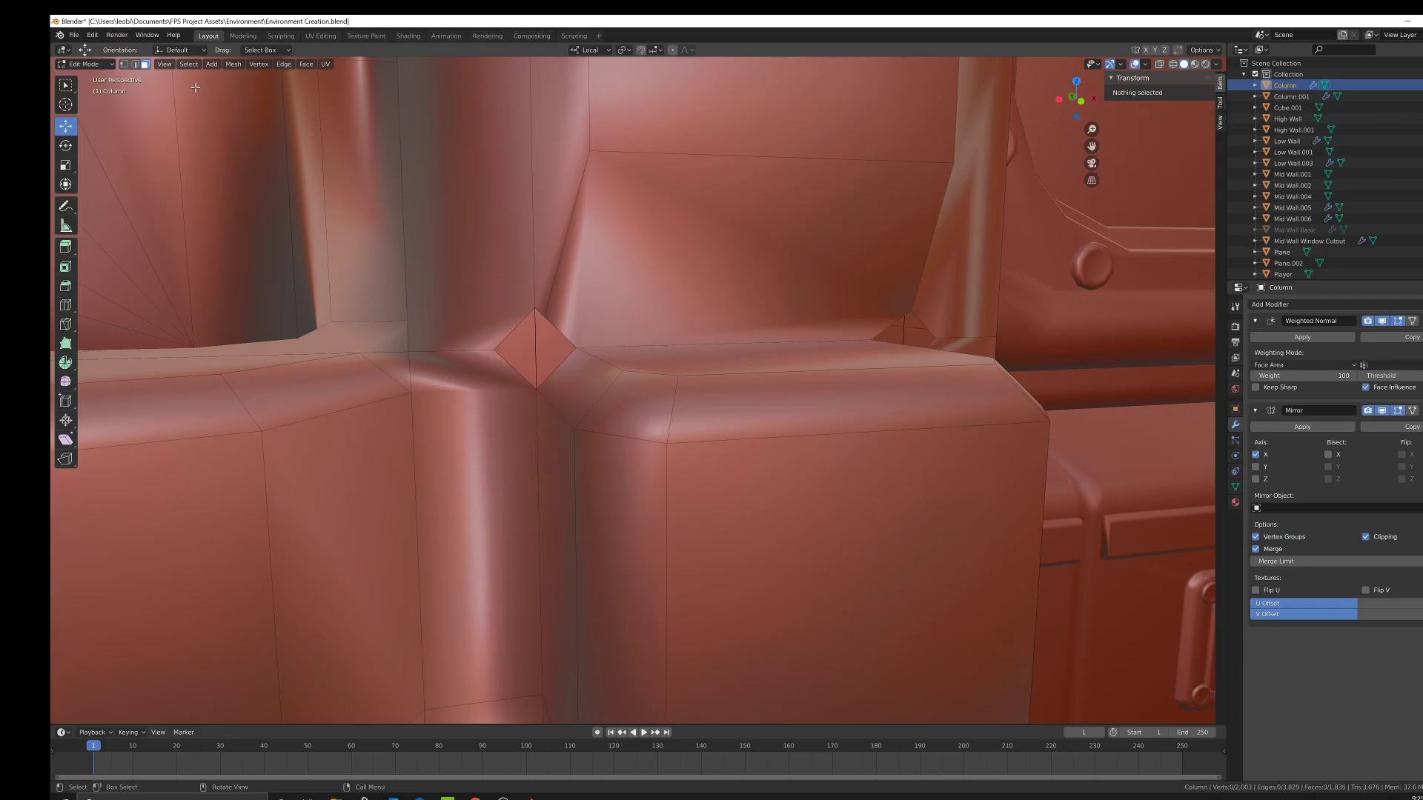
# Merge the two close vertices above the diamond-shaped gap at the block's corner near the ledge.
pyautogui.click(531, 307)
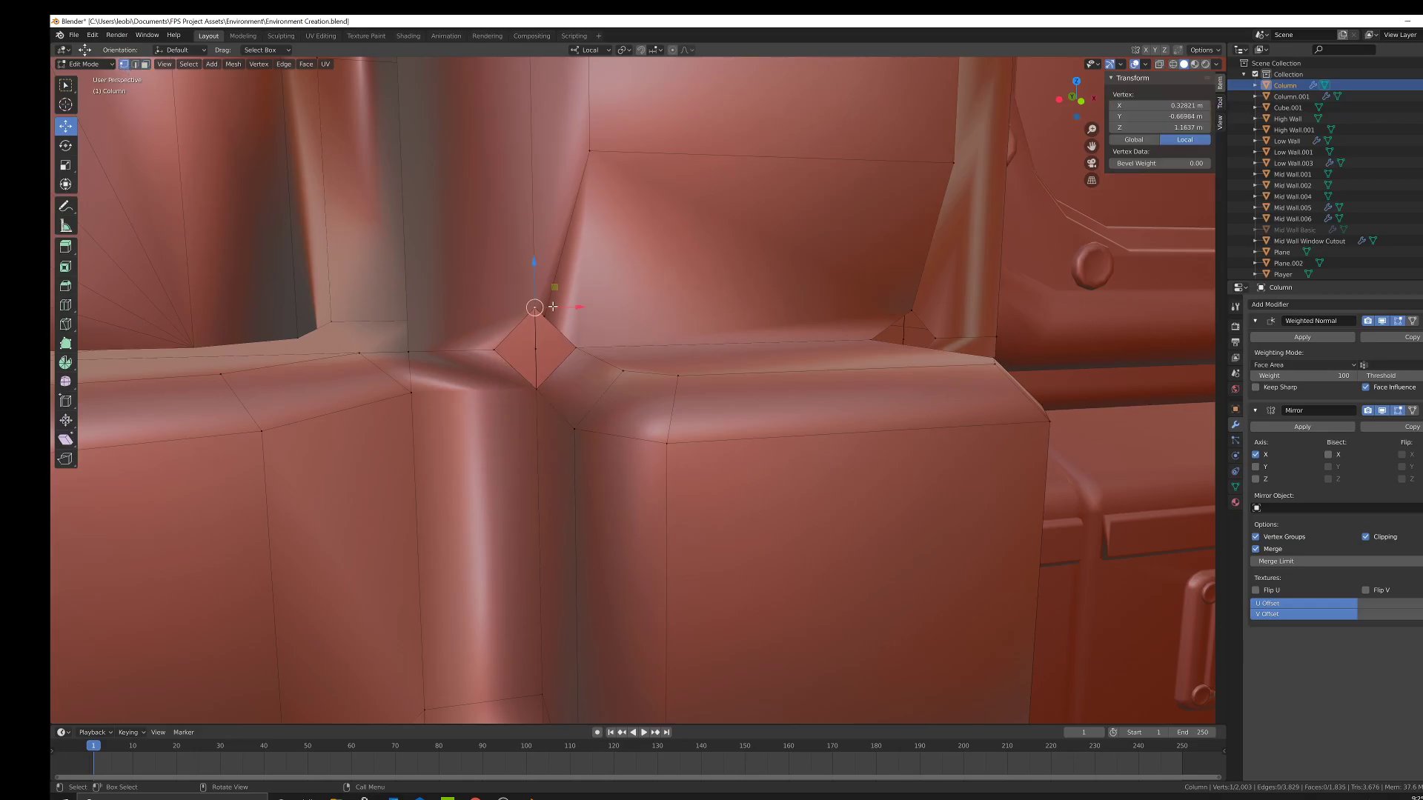
pyautogui.keyDown('shift'); pyautogui.click(543, 320); pyautogui.keyUp('shift')
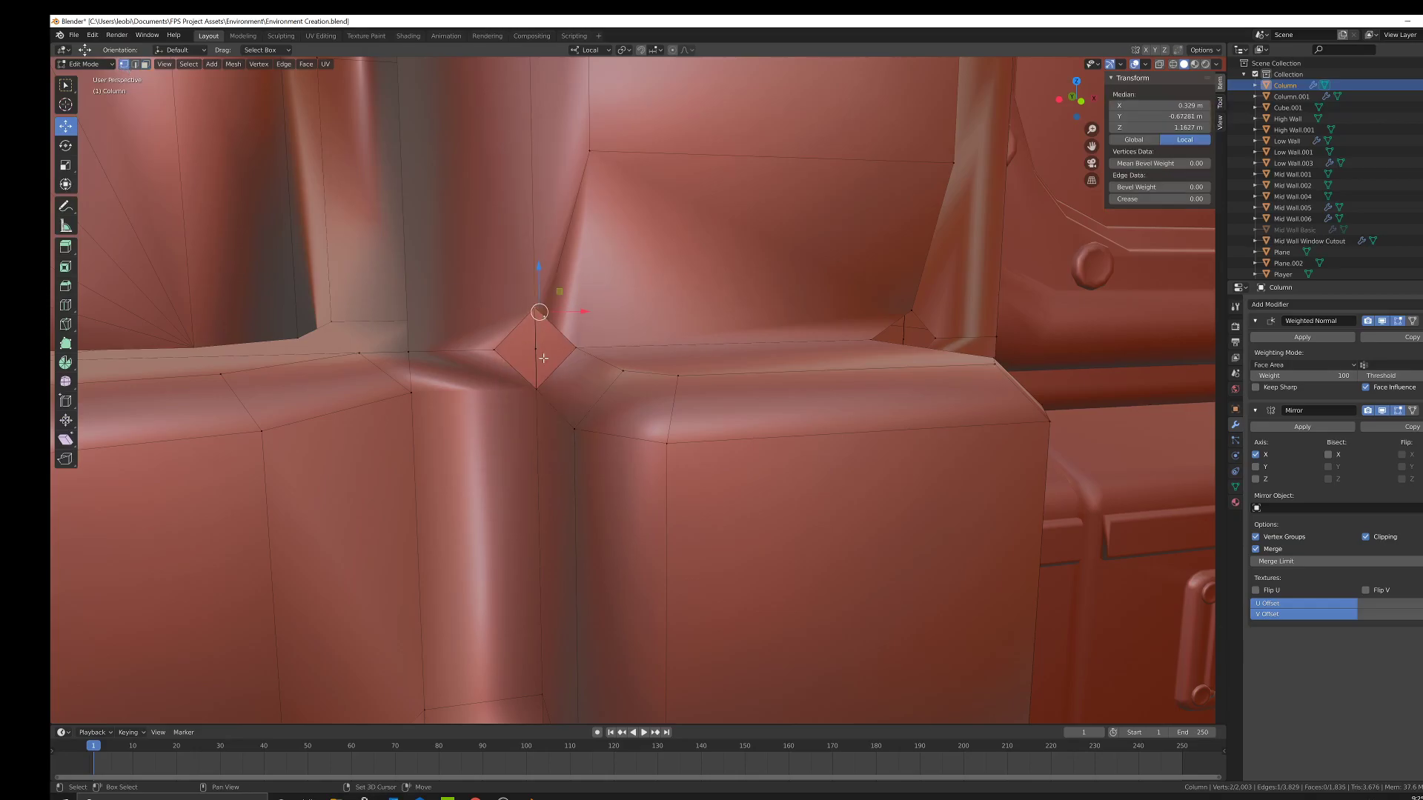
pyautogui.rightClick(723, 373)
pyautogui.moveTo(734, 585)
pyautogui.click(797, 598)
# Merge the neighboring vertices around the gap at the block's outer corner using At Last.
pyautogui.moveTo(797, 598); pyautogui.dragTo(751, 309, button='middle')
pyautogui.click(744, 319)
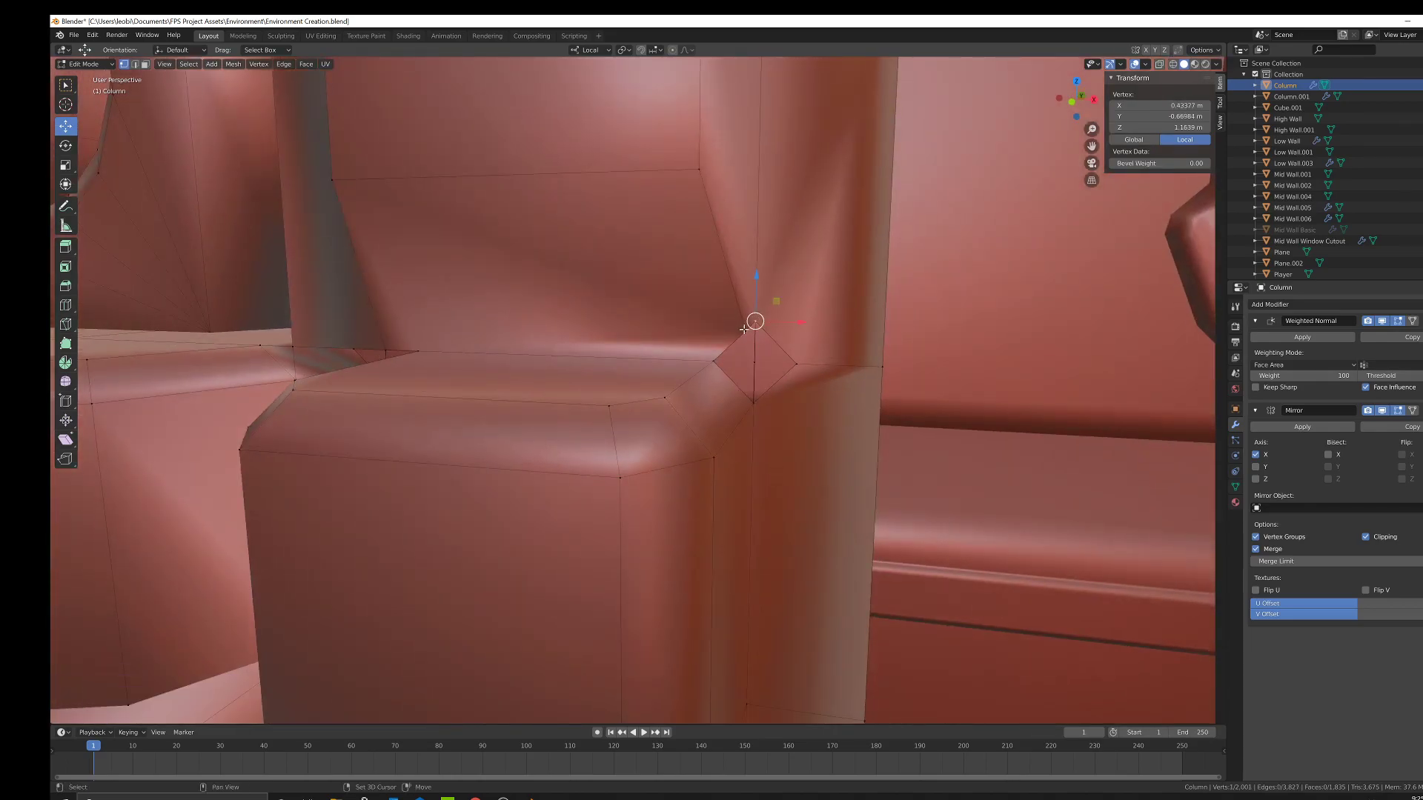
pyautogui.keyDown('shift'); pyautogui.click(750, 330); pyautogui.keyUp('shift')
pyautogui.rightClick(764, 381)
pyautogui.moveTo(815, 384)
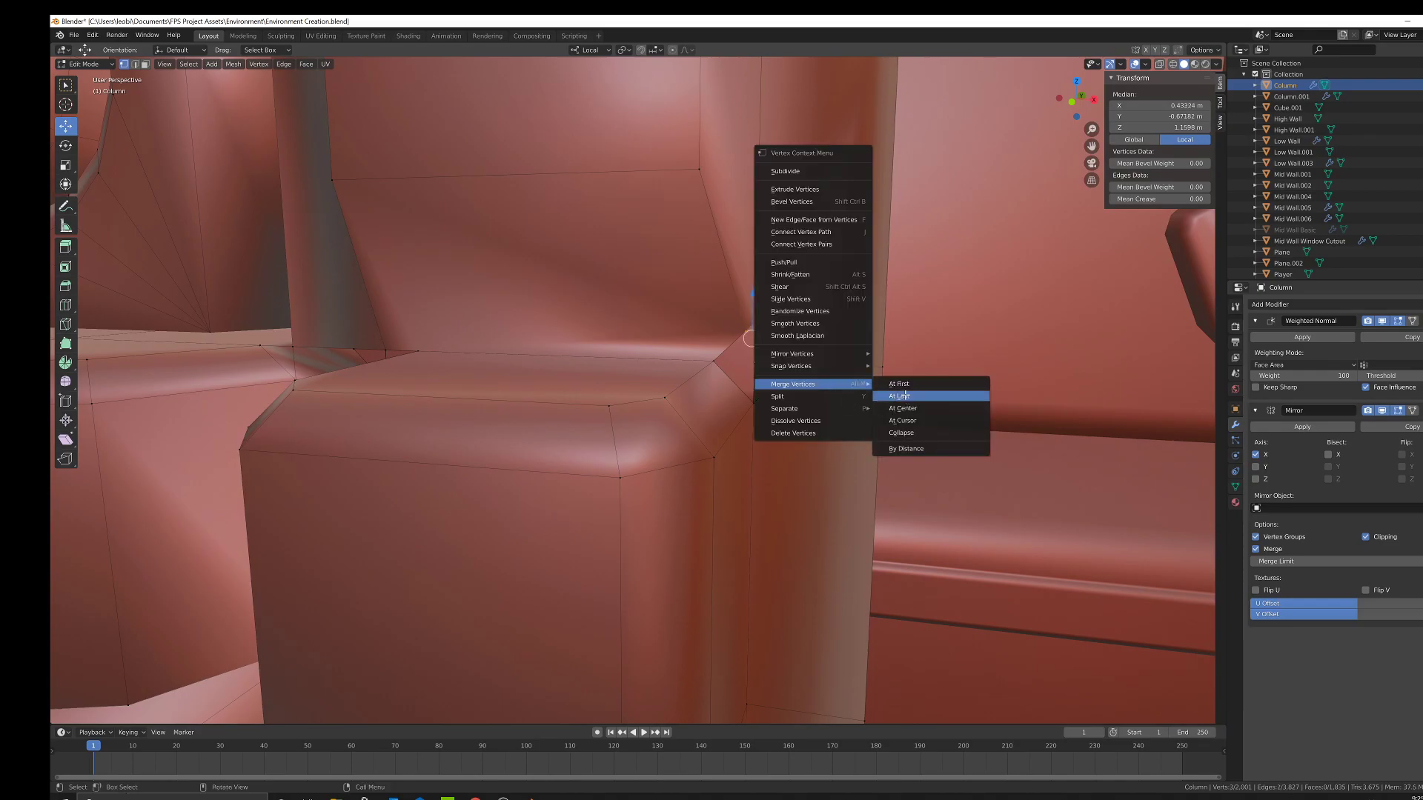
pyautogui.click(897, 408)
pyautogui.rightClick(778, 391)
pyautogui.moveTo(853, 394)
pyautogui.click(915, 409)
# Merge the remaining close vertices at the block's corner beside the ledge.
pyautogui.moveTo(915, 409); pyautogui.dragTo(649, 389, button='middle')
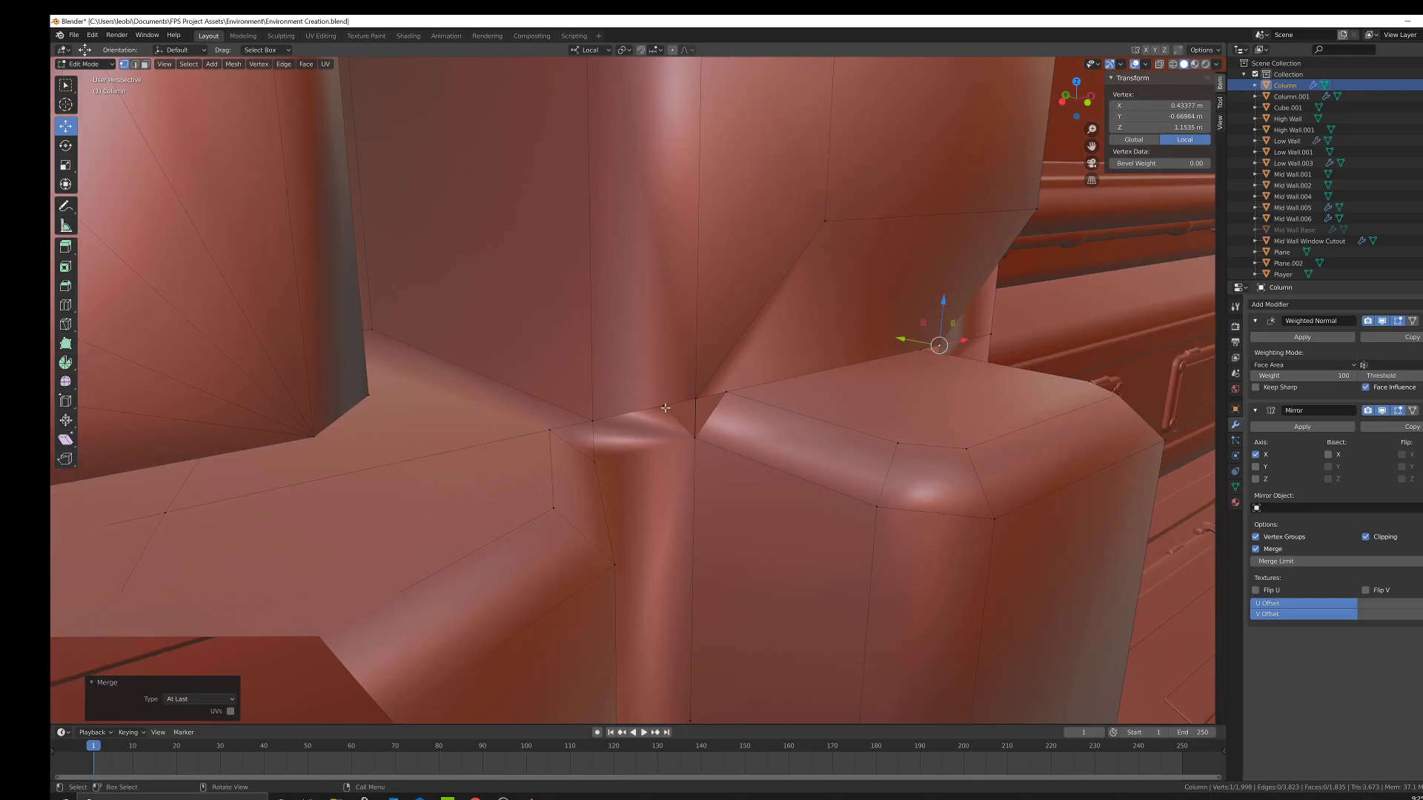
pyautogui.keyDown('shift'); pyautogui.click(695, 398); pyautogui.keyUp('shift')
pyautogui.rightClick(741, 403)
pyautogui.moveTo(815, 405)
pyautogui.click(859, 410)
# Fill the small triangular gaps at both rear corners of the block's top with faces.
pyautogui.click(714, 435)
pyautogui.keyDown('shift'); pyautogui.click(691, 396); pyautogui.keyUp('shift')
pyautogui.keyDown('shift'); pyautogui.click(727, 391); pyautogui.keyUp('shift')
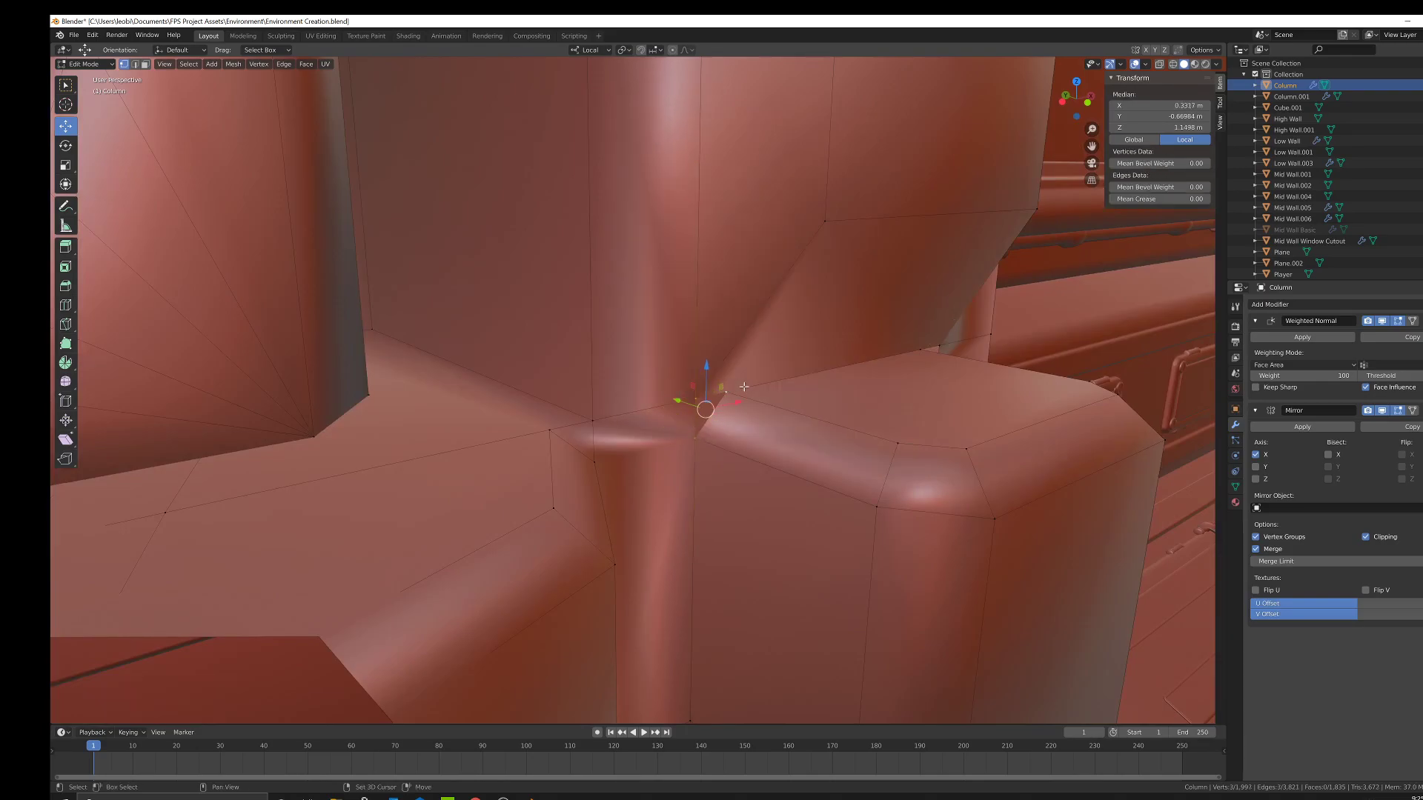
pyautogui.moveTo(872, 401); pyautogui.dragTo(811, 402, button='middle')
pyautogui.click(650, 402)
pyautogui.keyDown('shift'); pyautogui.click(692, 406); pyautogui.keyUp('shift')
pyautogui.keyDown('shift'); pyautogui.click(690, 443); pyautogui.keyUp('shift')
pyautogui.press('f')
# Delete the sloped face directly above the block's top.
pyautogui.moveTo(676, 419)
pyautogui.mouseDown(button='middle')
pyautogui.moveTo(695, 417)
pyautogui.moveTo(682, 411)
pyautogui.mouseUp(button='middle')
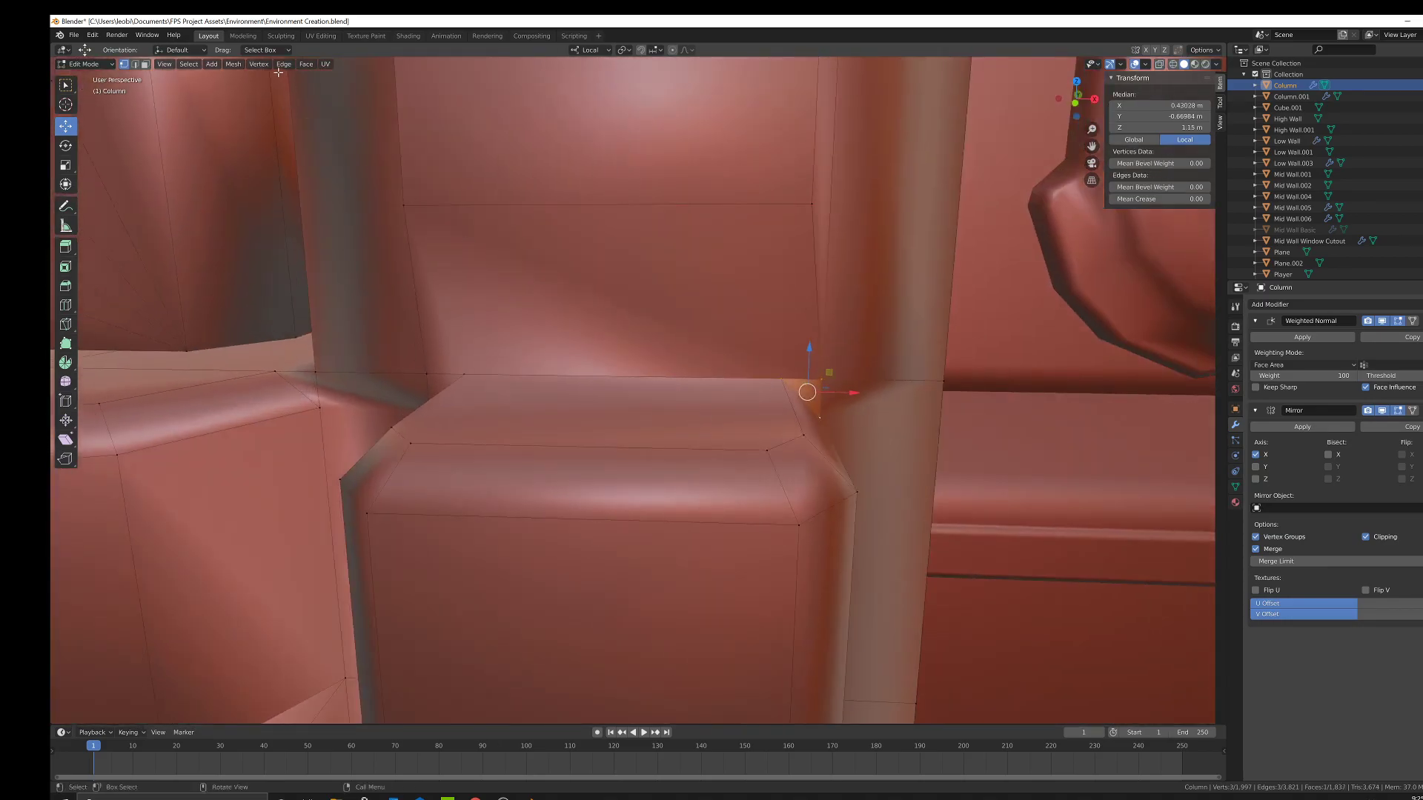
pyautogui.click(663, 286)
pyautogui.press('x')
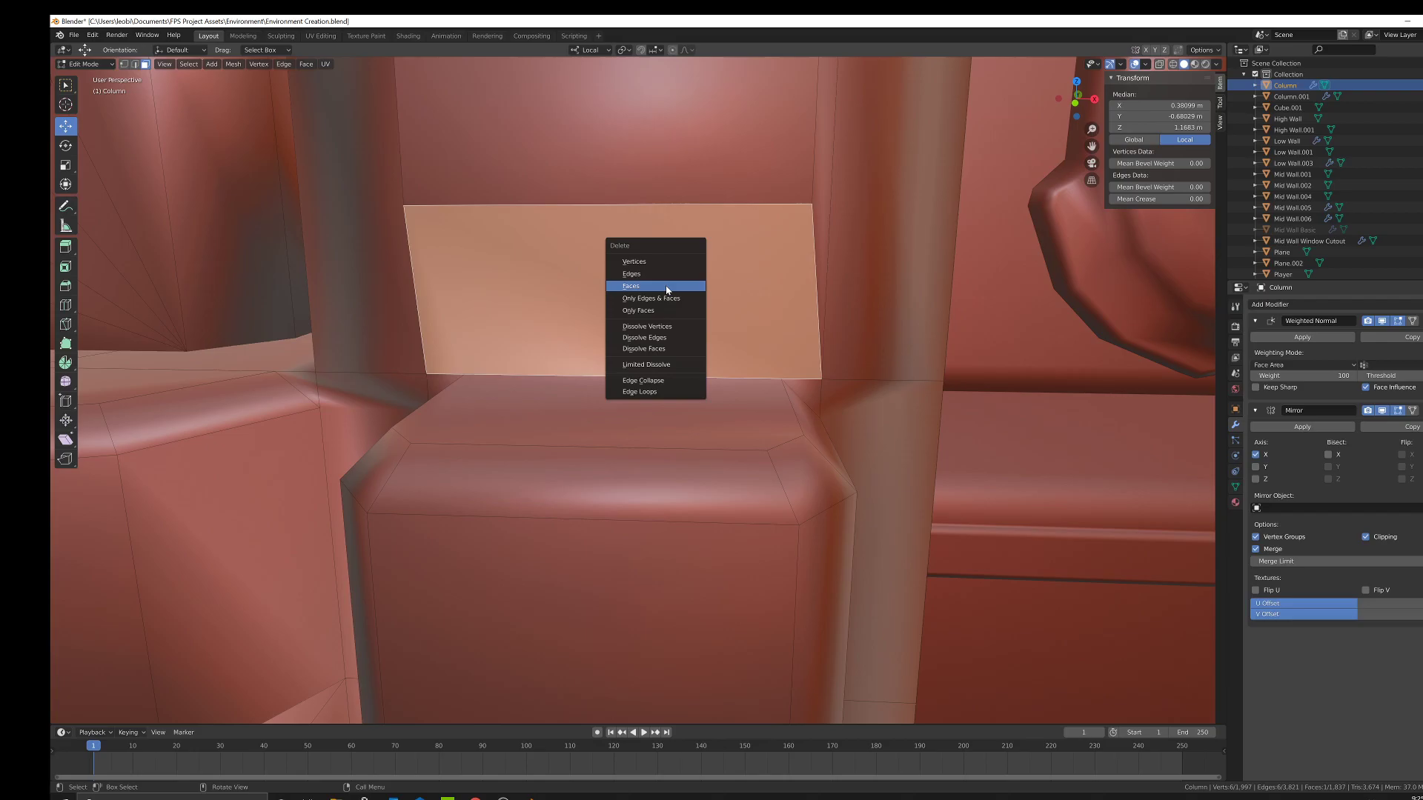
pyautogui.click(656, 287)
pyautogui.moveTo(656, 286); pyautogui.dragTo(608, 274, button='middle')
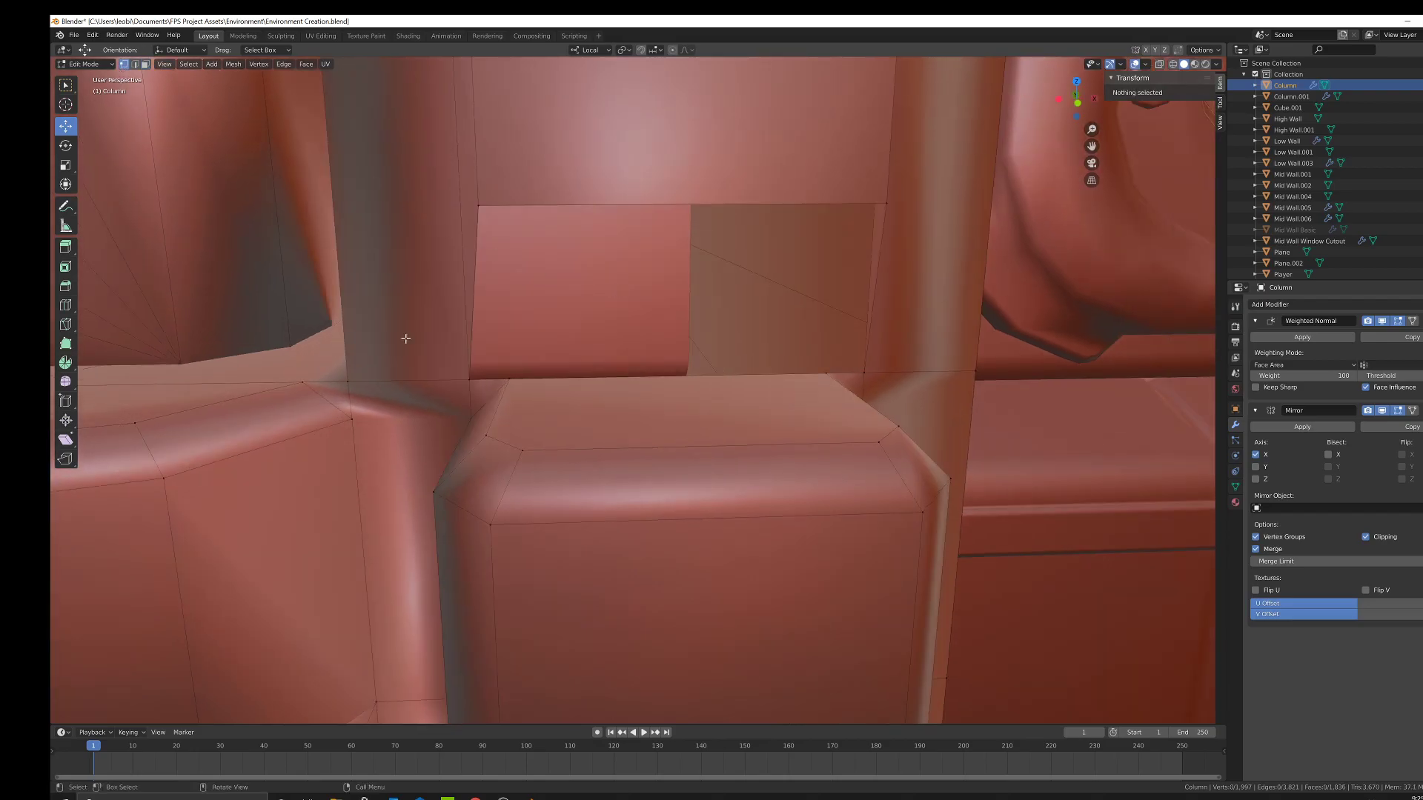
# Rebuild the area above the block with a triangular face on each side and one quad face between them.
pyautogui.click(469, 380)
pyautogui.keyDown('shift'); pyautogui.click(509, 378); pyautogui.keyUp('shift')
pyautogui.keyDown('shift'); pyautogui.click(478, 205); pyautogui.keyUp('shift')
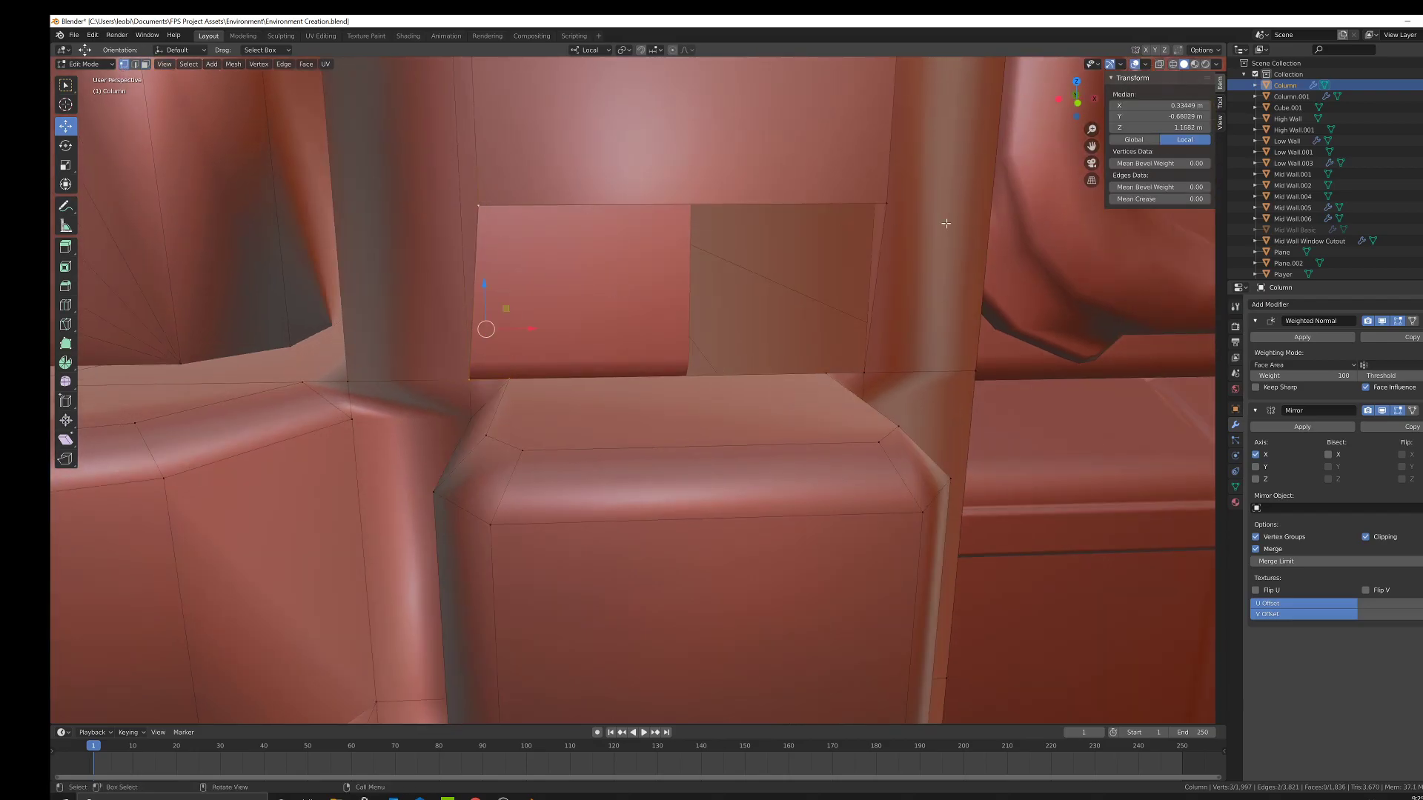
pyautogui.press('f')
pyautogui.click(885, 202)
pyautogui.keyDown('shift'); pyautogui.click(826, 372); pyautogui.keyUp('shift')
pyautogui.keyDown('shift'); pyautogui.click(865, 370); pyautogui.keyUp('shift')
pyautogui.press('f')
pyautogui.click(825, 373)
pyautogui.keyDown('shift'); pyautogui.click(525, 375); pyautogui.keyUp('shift')
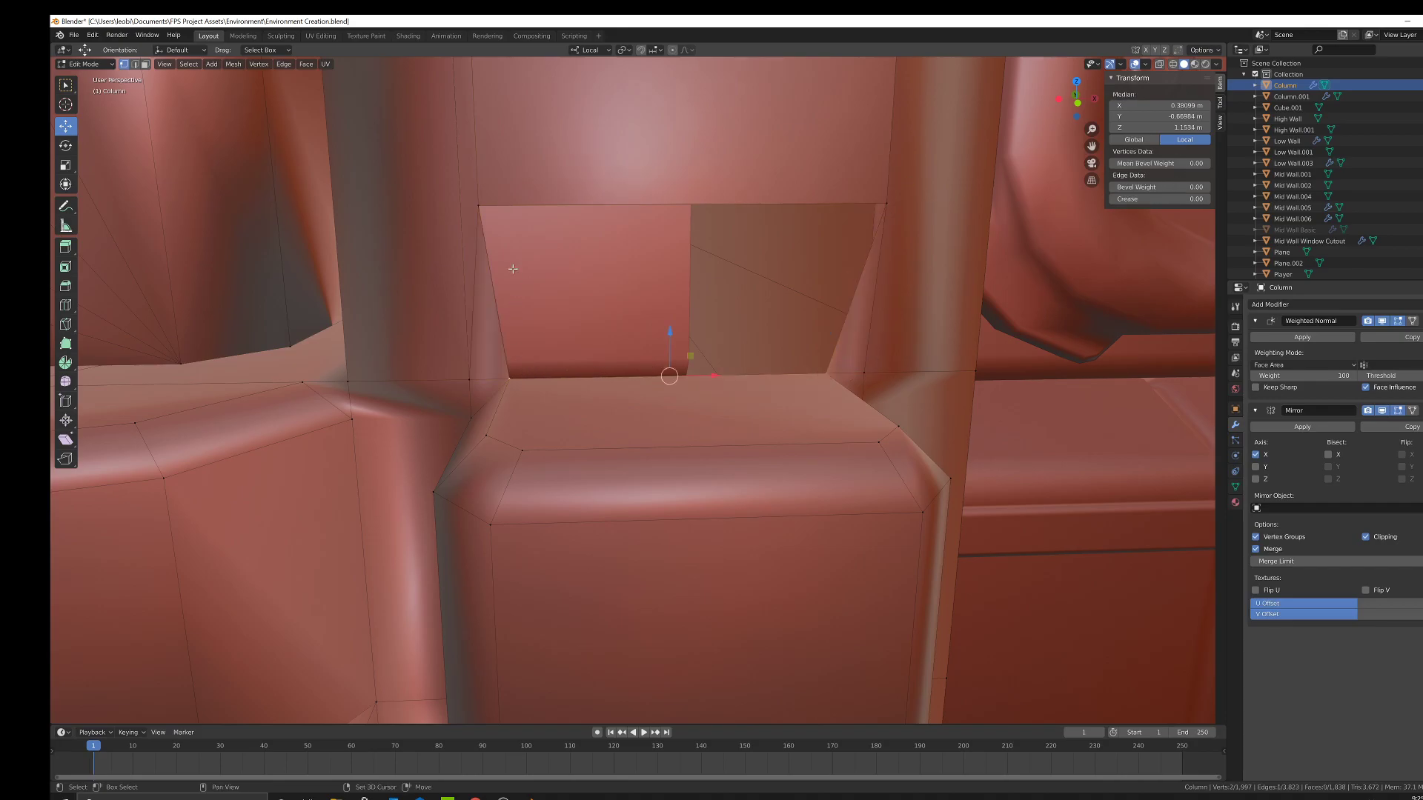
pyautogui.press('f')
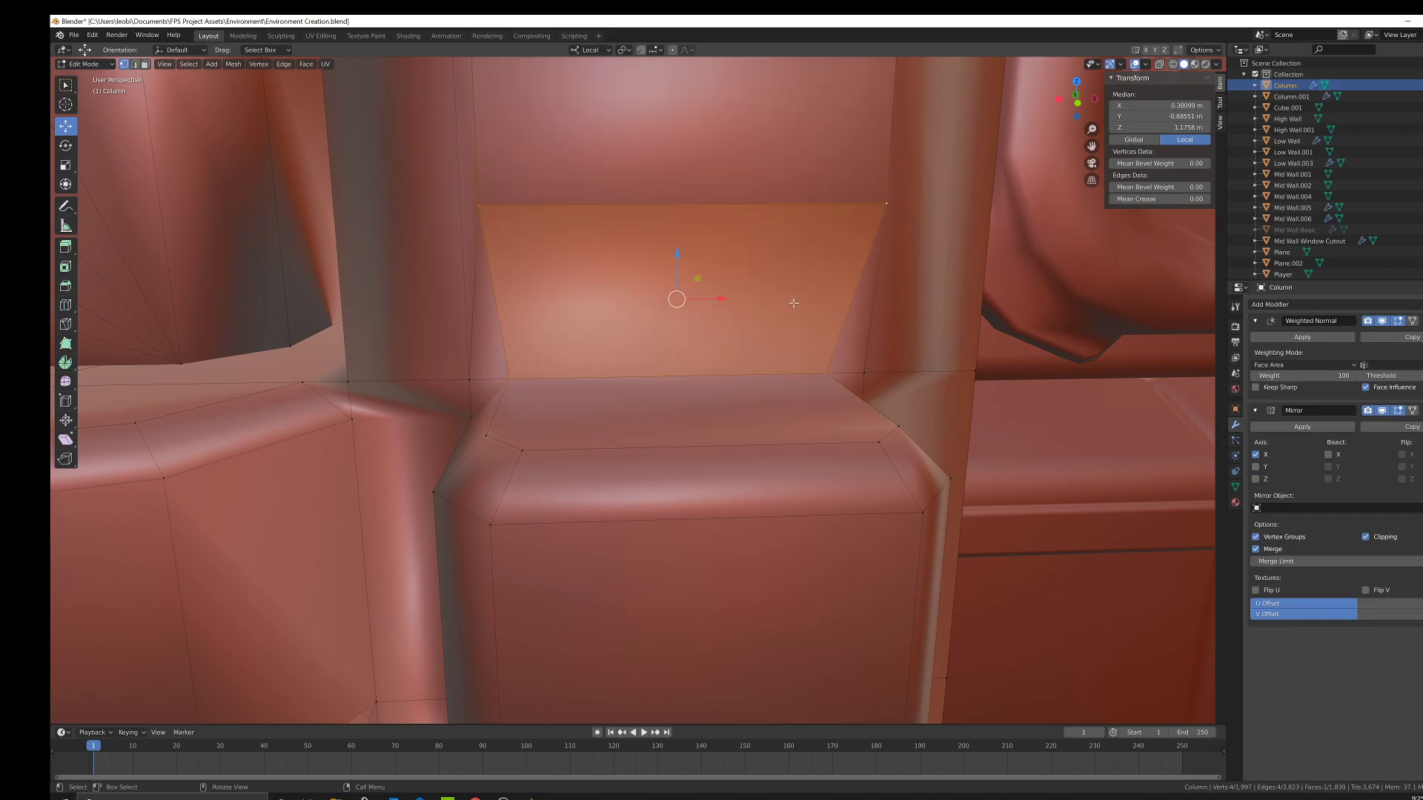
# Examine the column's shading and edges from the beveled block down to the base and back to the upper section.
pyautogui.press('Tab')
pyautogui.scroll(-8, 778, 341)
pyautogui.moveTo(790, 345); pyautogui.dragTo(664, 397, button='middle')
pyautogui.press('Tab')
pyautogui.scroll(3, 716, 359)
pyautogui.keyDown('shift'); pyautogui.moveTo(676, 460); pyautogui.dragTo(686, 423, button='middle'); pyautogui.keyUp('shift')
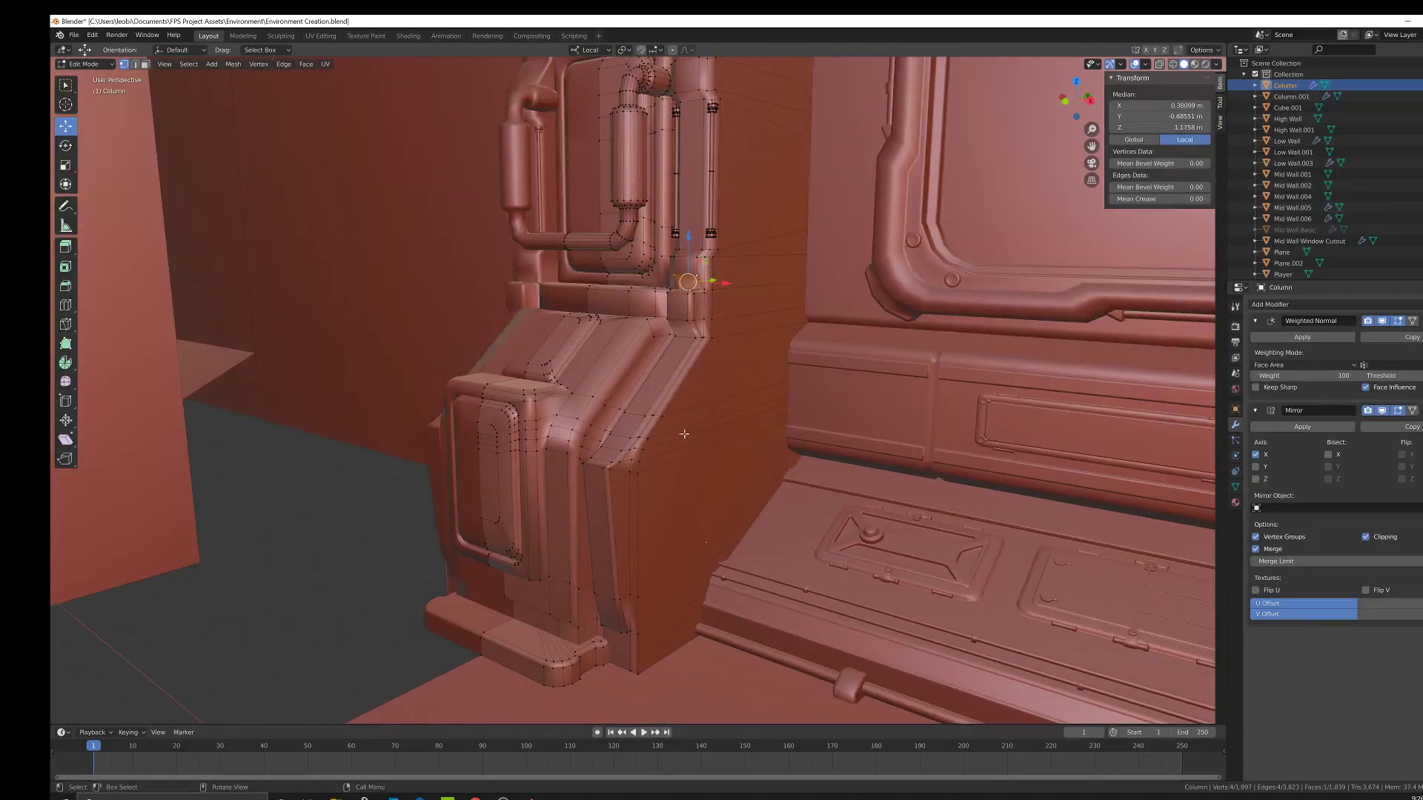
pyautogui.scroll(3, 684, 433)
pyautogui.keyDown('shift'); pyautogui.moveTo(667, 519); pyautogui.dragTo(708, 399, button='middle'); pyautogui.keyUp('shift')
pyautogui.scroll(-3, 704, 308)
pyautogui.moveTo(704, 309); pyautogui.dragTo(659, 387, button='middle')
pyautogui.press('Tab')
pyautogui.scroll(-3, 737, 334)
pyautogui.press('Tab')
# Delete the sloped face under the step on the column's upper vertical strip.
pyautogui.scroll(5, 693, 318)
pyautogui.scroll(4, 645, 393)
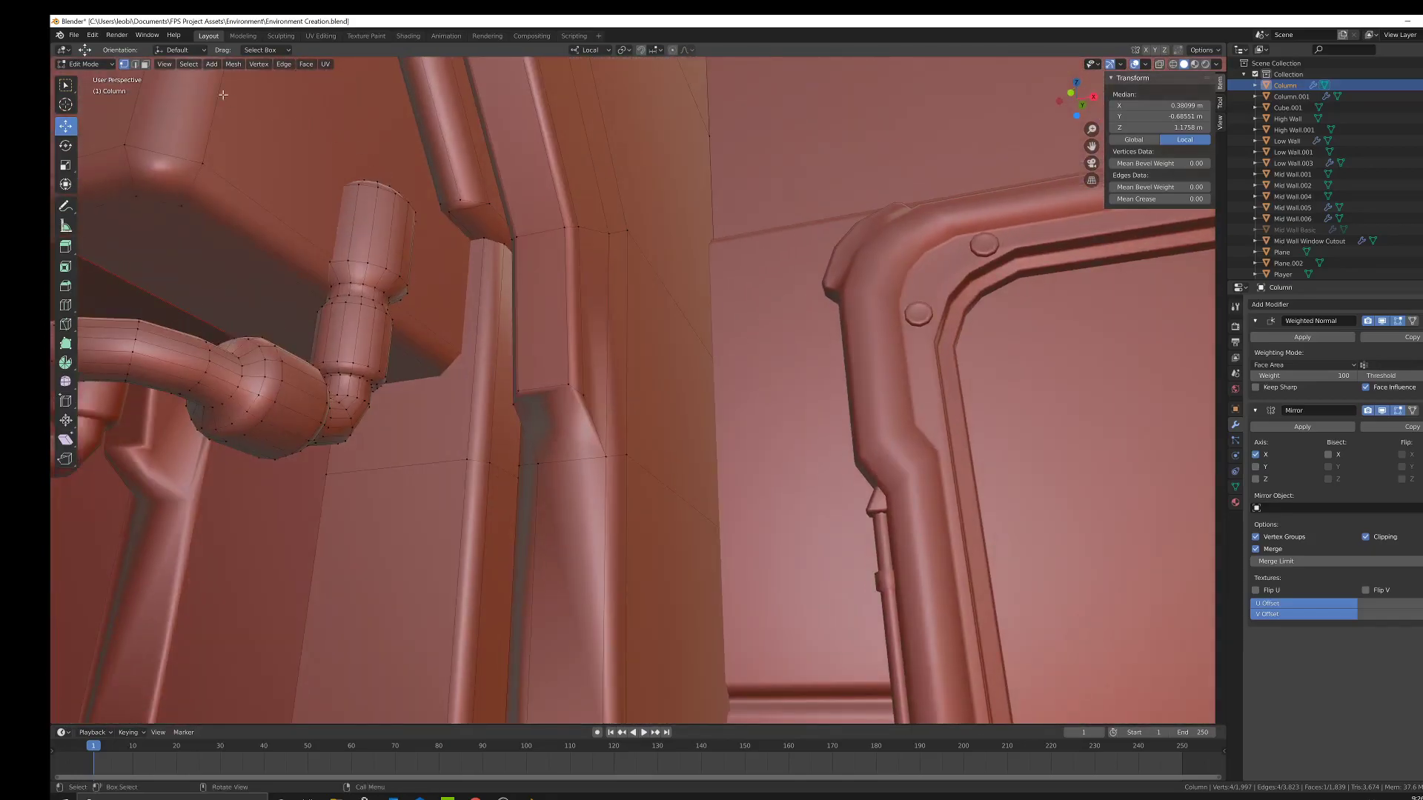
pyautogui.click(146, 67)
pyautogui.moveTo(581, 423); pyautogui.dragTo(617, 437, button='middle')
pyautogui.click(597, 427)
pyautogui.press('x')
pyautogui.click(633, 442)
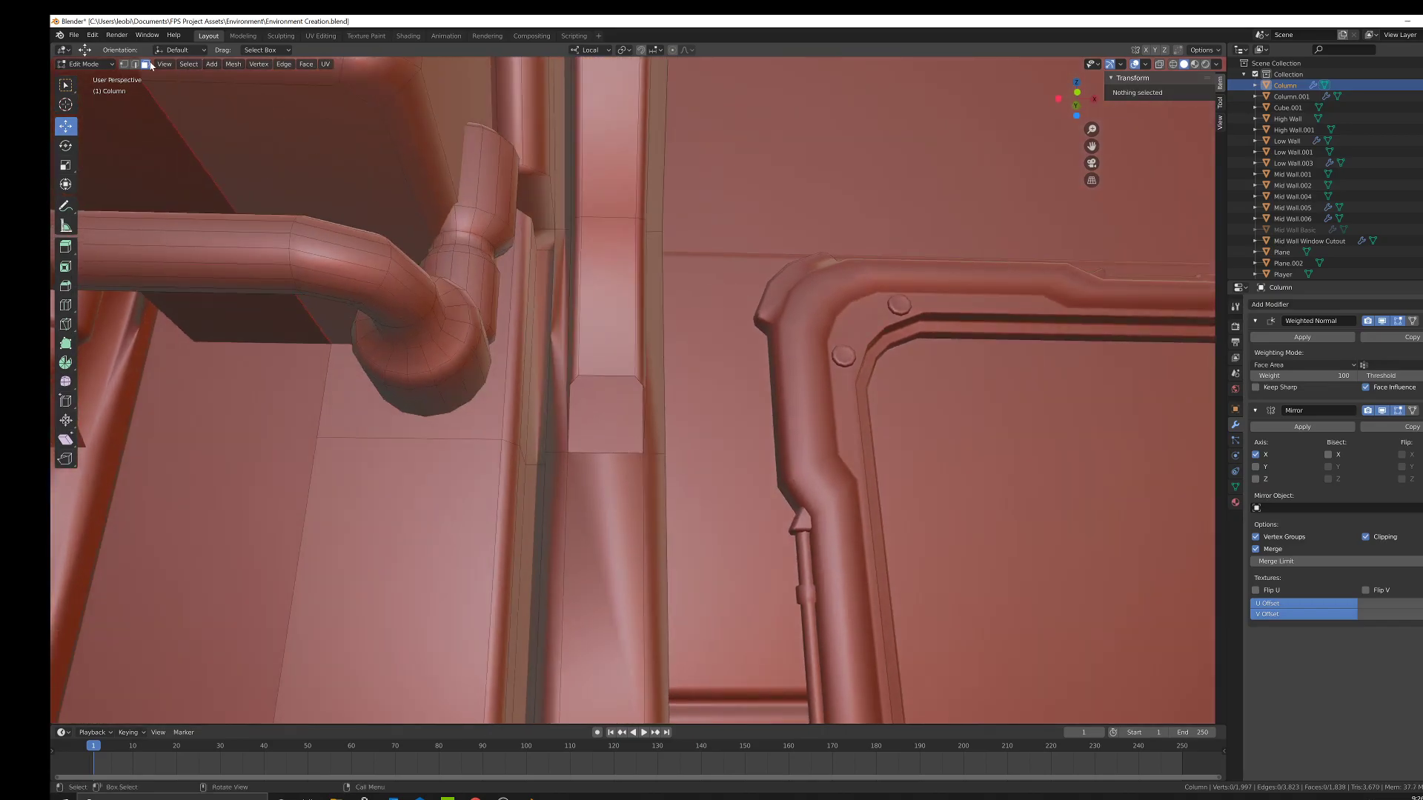
# Fill the opening under the upper strip's step with two triangular side faces and a sloped quad face.
pyautogui.click(580, 457)
pyautogui.keyDown('shift'); pyautogui.click(566, 391); pyautogui.keyUp('shift')
pyautogui.click(644, 378)
pyautogui.keyDown('shift'); pyautogui.click(644, 391); pyautogui.keyUp('shift')
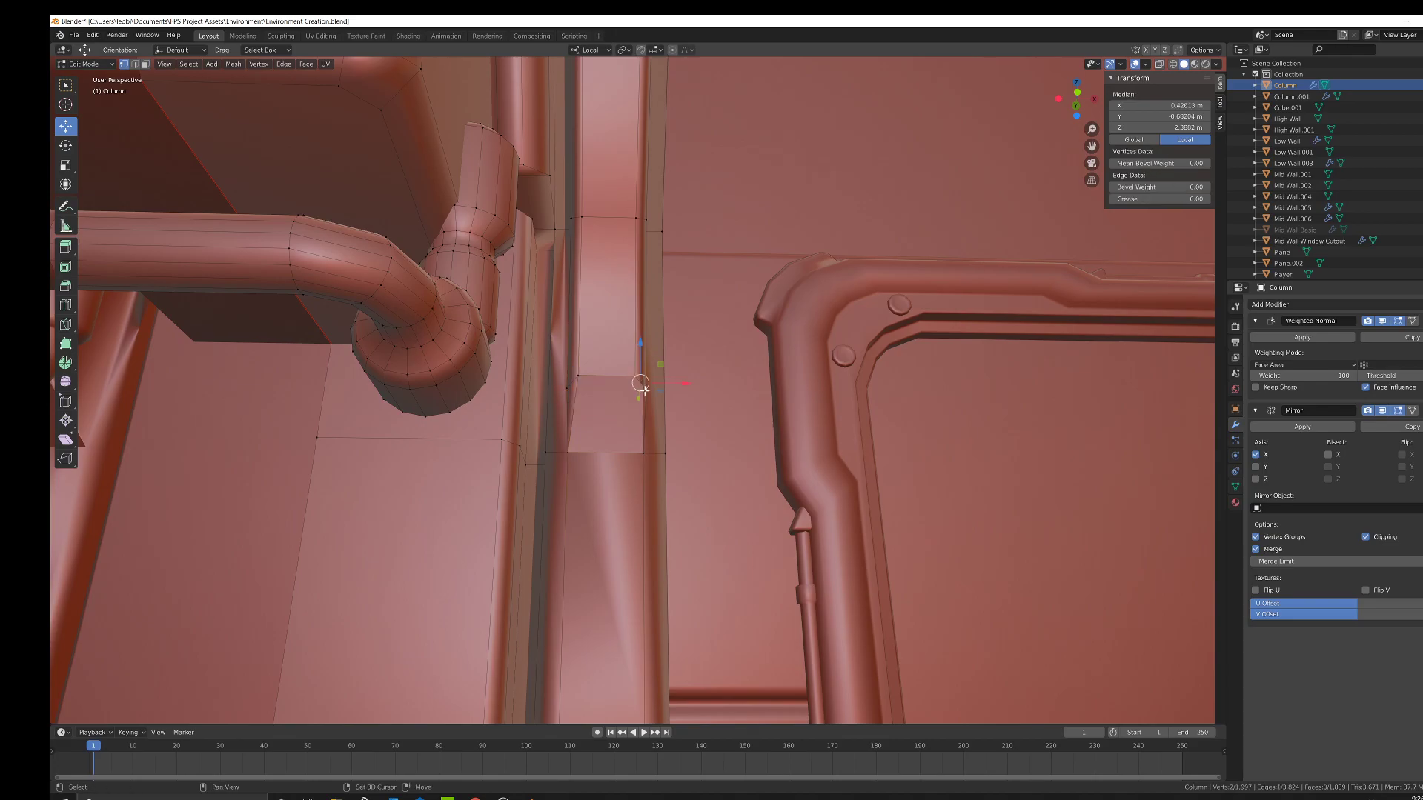
pyautogui.click(645, 456)
pyautogui.keyDown('shift'); pyautogui.click(568, 453); pyautogui.keyUp('shift')
pyautogui.keyDown('shift'); pyautogui.click(637, 371); pyautogui.keyUp('shift')
pyautogui.press('f')
pyautogui.moveTo(637, 371); pyautogui.dragTo(621, 437, button='middle')
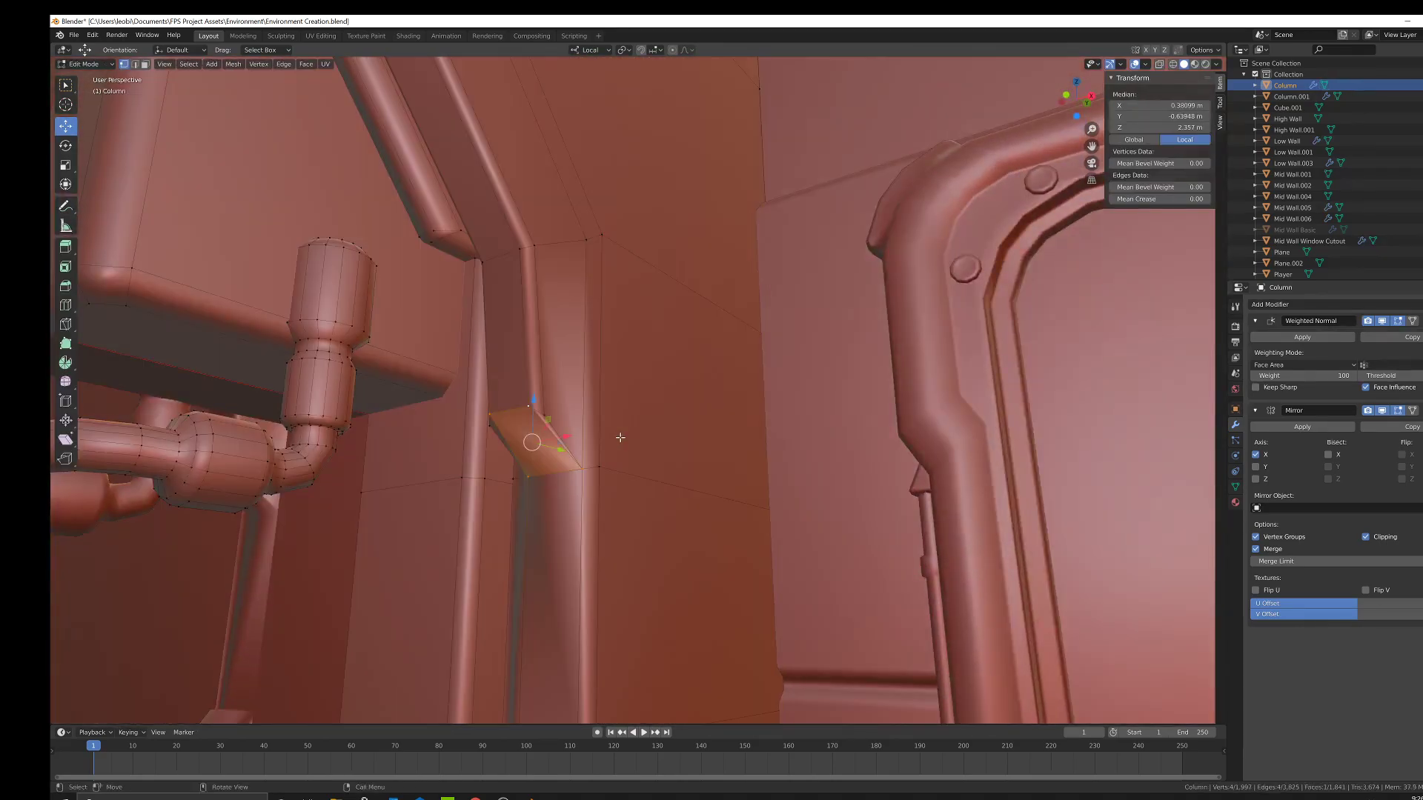
# Bevel the upper and side edges of the new sloped face by about 0.0067 m with one segment.
pyautogui.moveTo(353, 177); pyautogui.dragTo(361, 169, button='middle')
pyautogui.click(529, 400)
pyautogui.moveTo(549, 443); pyautogui.dragTo(576, 431, button='middle')
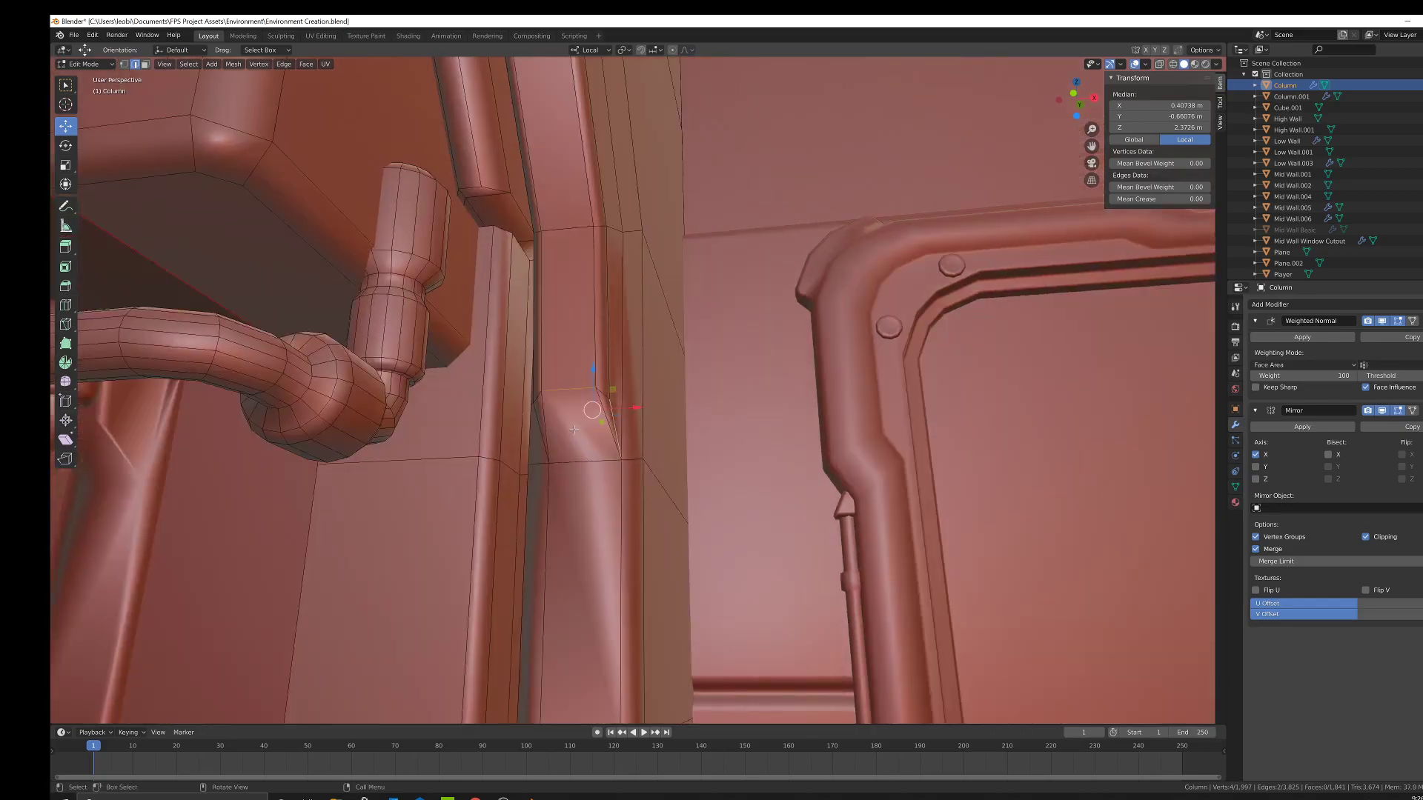
pyautogui.press('z')
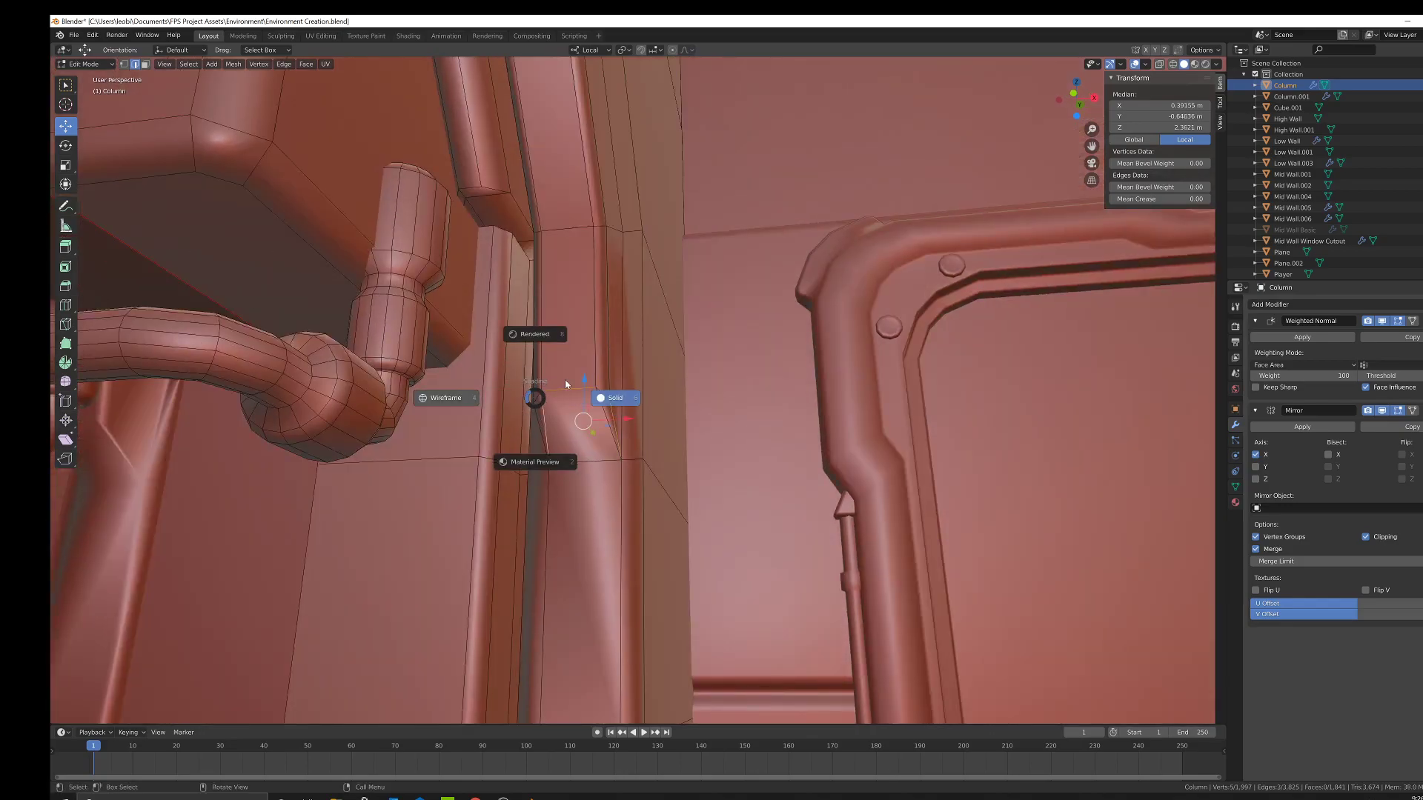
pyautogui.click(570, 392)
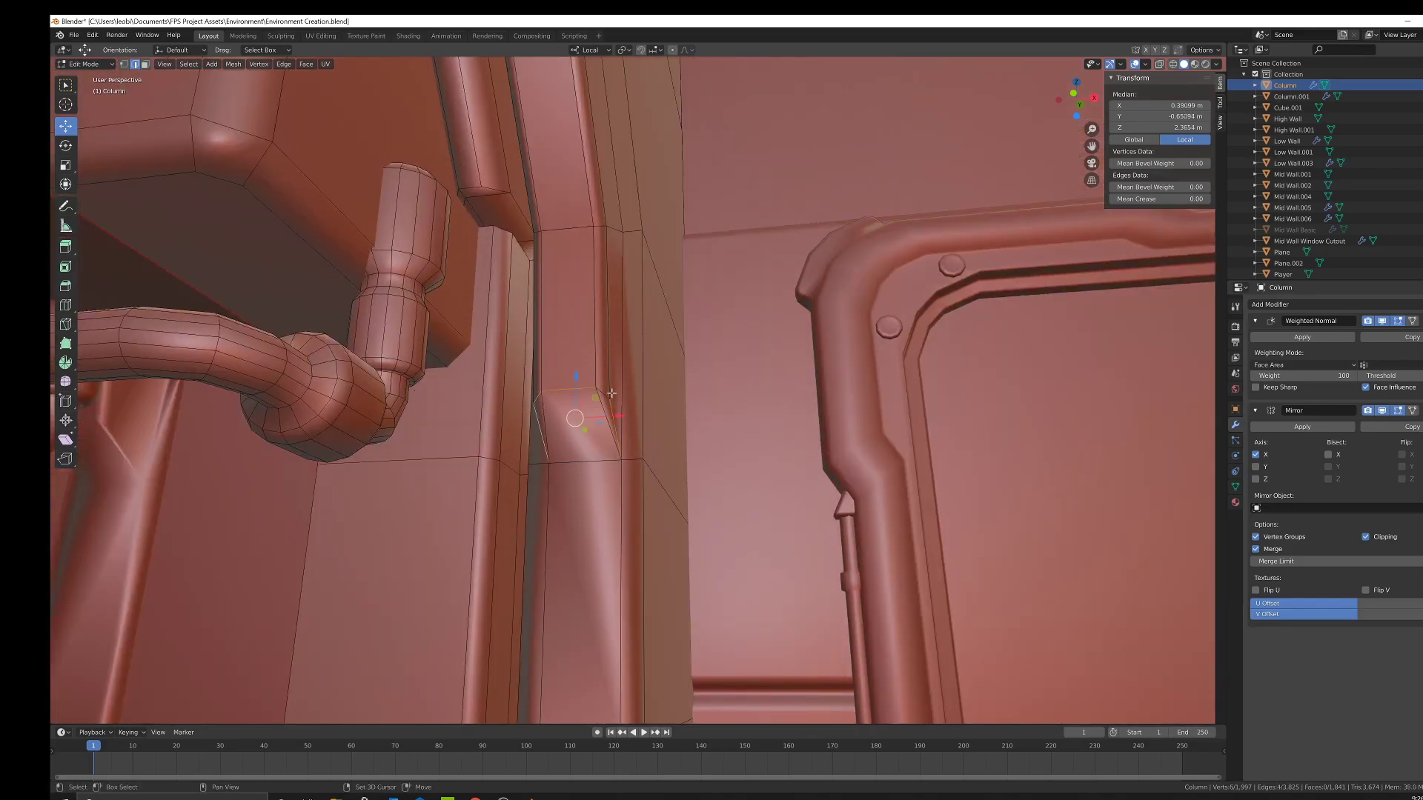
pyautogui.moveTo(599, 390); pyautogui.dragTo(623, 415, button='middle')
pyautogui.hotkey('ctrl', 'b')
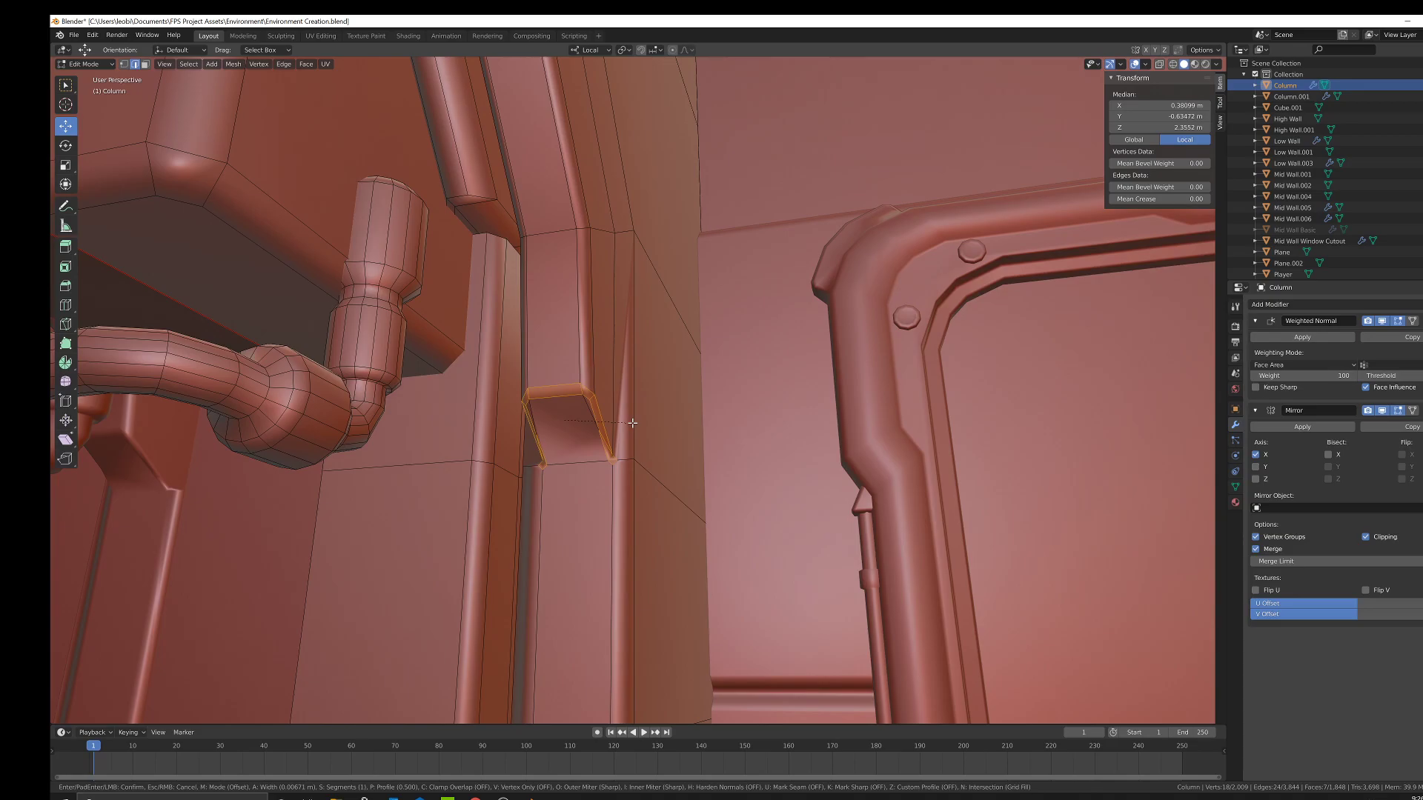
pyautogui.click(632, 423)
# Connect the two vertices across the bevel's end at the sloped face's lower outer corner with an edge.
pyautogui.moveTo(632, 423); pyautogui.dragTo(661, 464, button='middle')
pyautogui.moveTo(746, 408); pyautogui.dragTo(677, 454, button='middle')
pyautogui.press('Tab')
pyautogui.press('Tab')
pyautogui.scroll(5, 632, 459)
pyautogui.click(126, 64)
pyautogui.moveTo(519, 445); pyautogui.dragTo(931, 513, button='middle')
pyautogui.scroll(3, 932, 514)
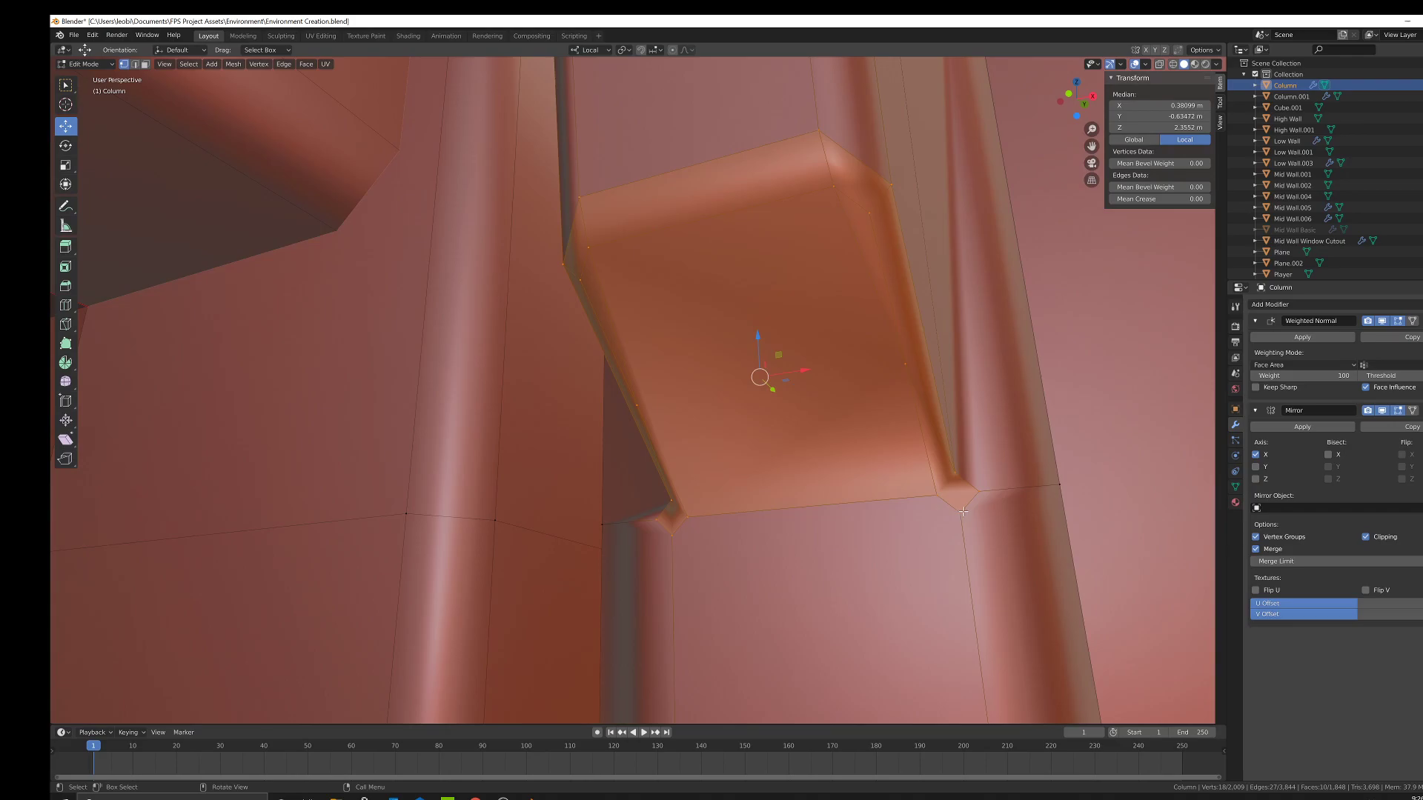
pyautogui.click(963, 511)
pyautogui.press('j')
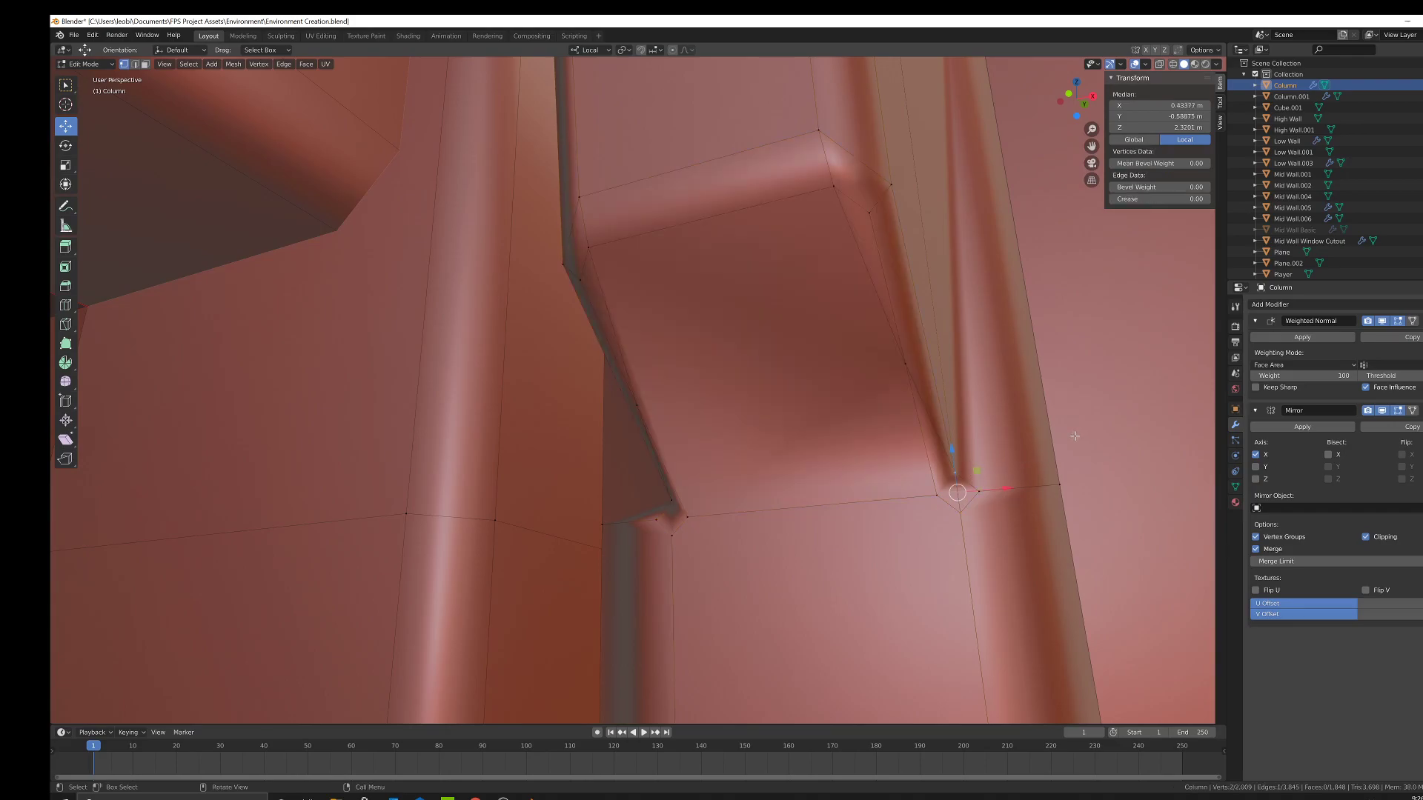
# Subdivide the connecting edge at the sloped face's lower outer corner, and connect and subdivide the matching bevel end at the inner corner.
pyautogui.rightClick(1076, 432)
pyautogui.click(1050, 238)
pyautogui.moveTo(1049, 237); pyautogui.dragTo(852, 367, button='middle')
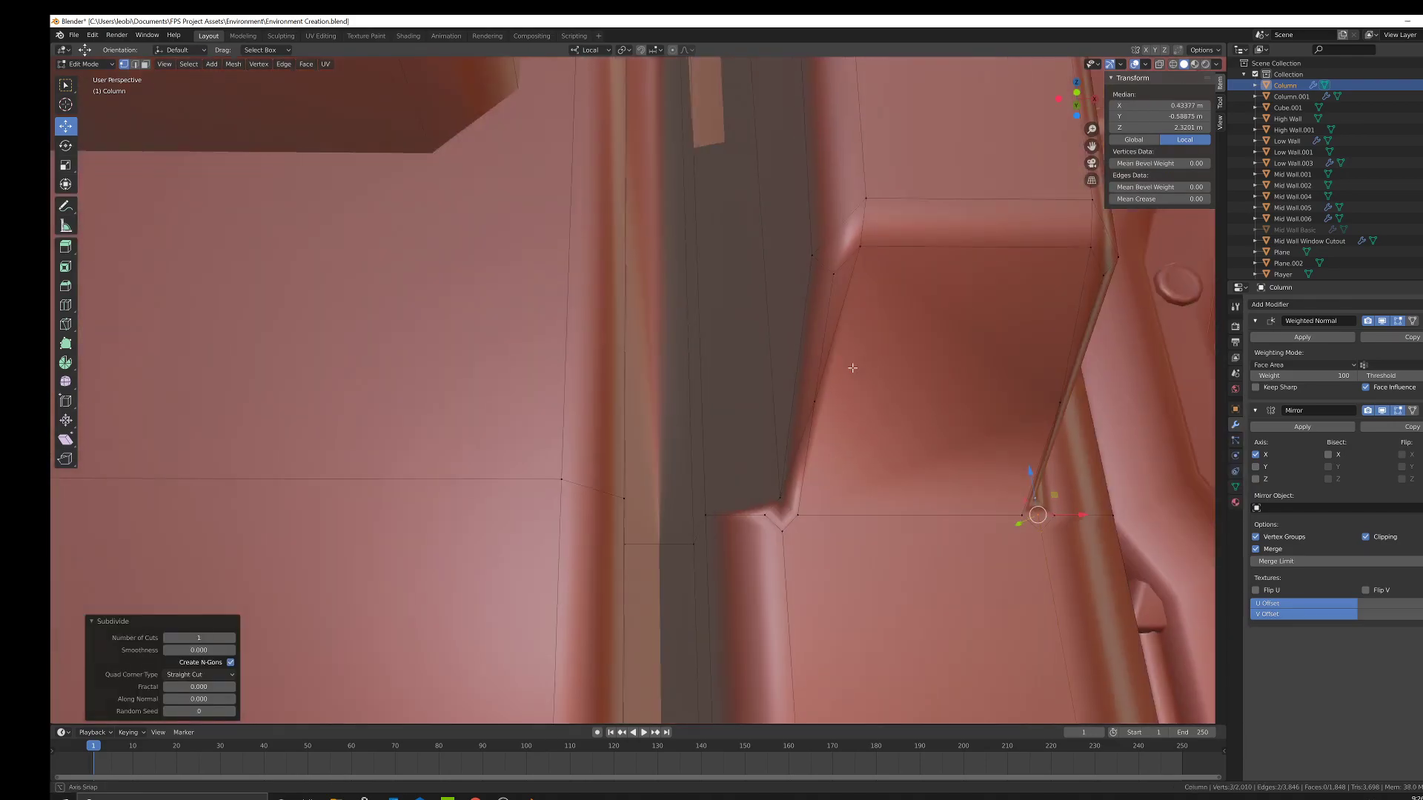
pyautogui.click(782, 531)
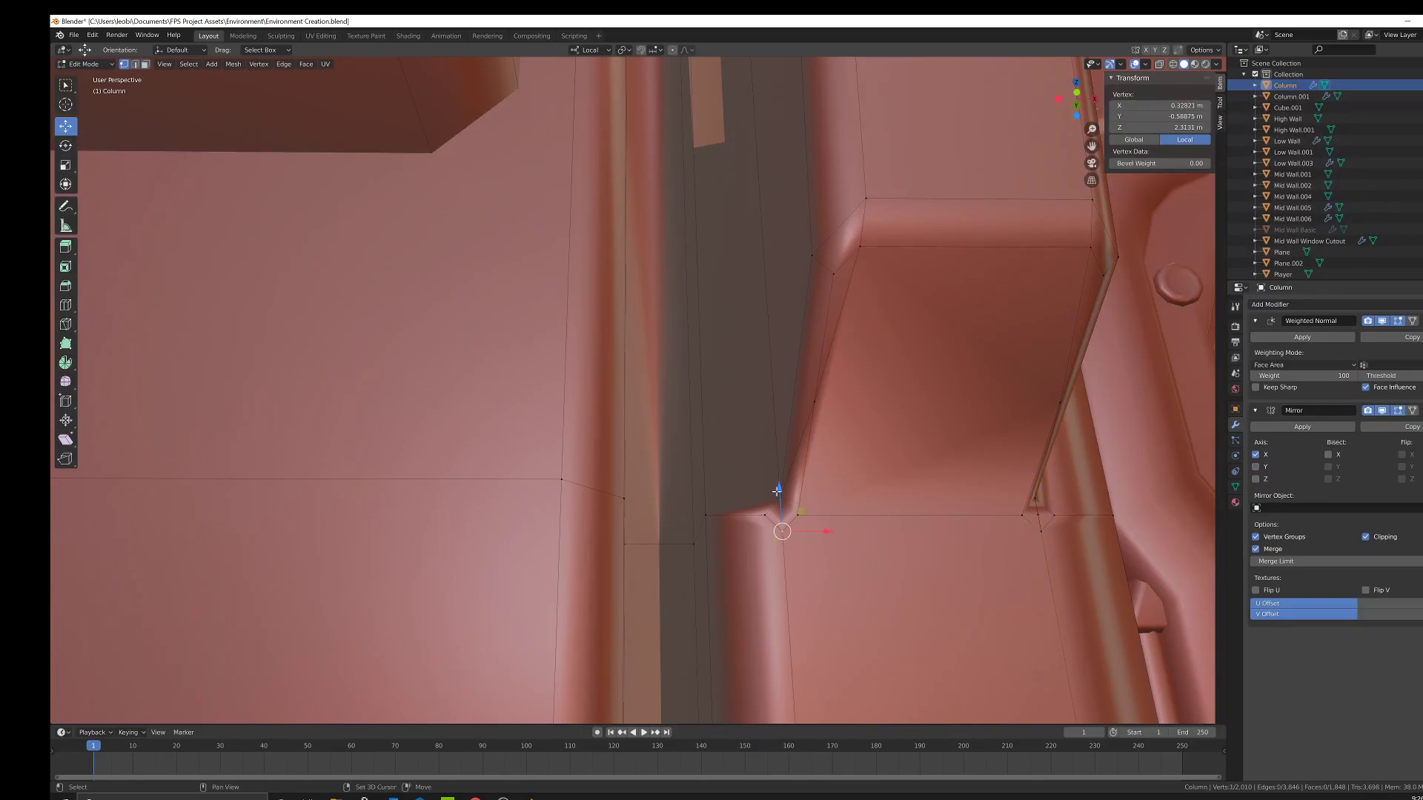
pyautogui.press('j')
pyautogui.rightClick(922, 498)
pyautogui.click(921, 499)
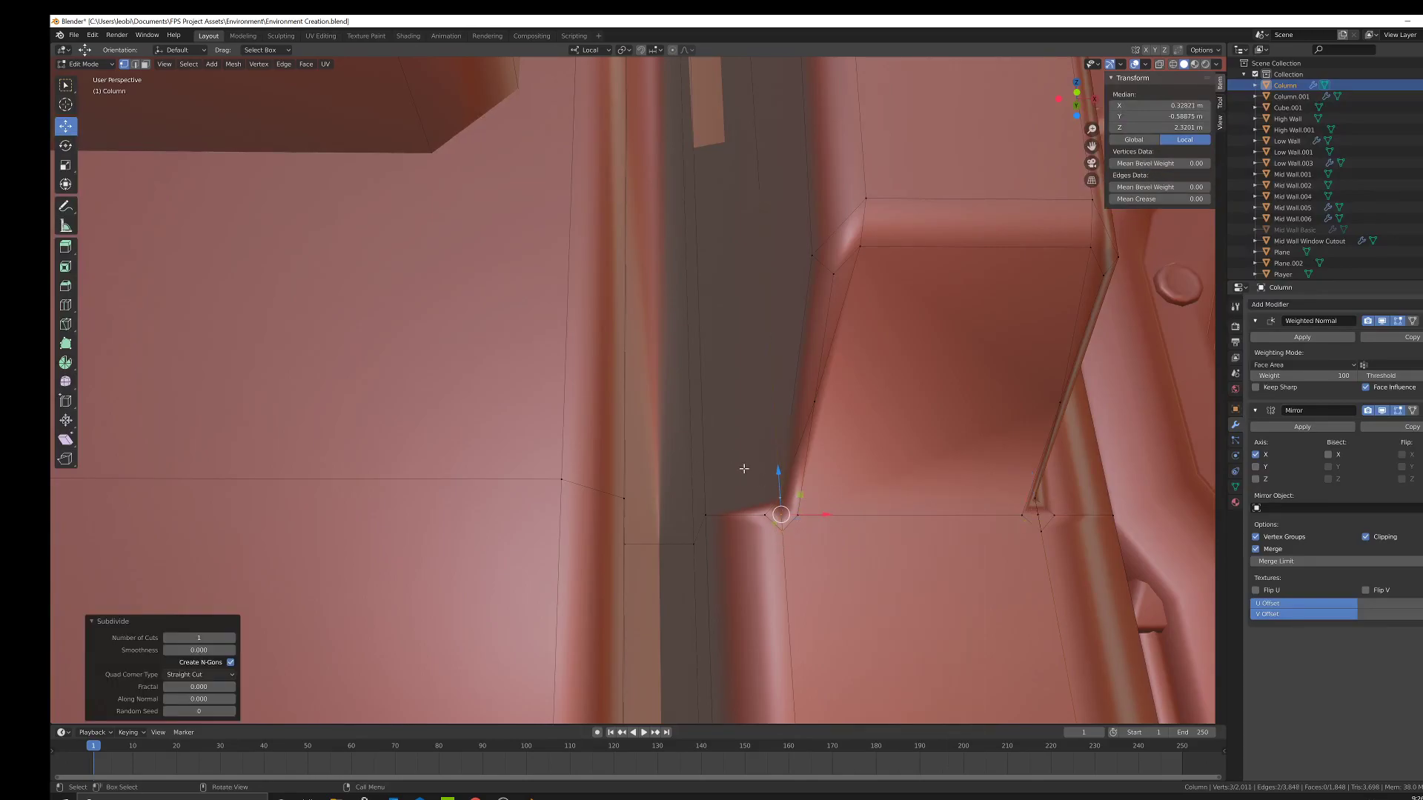
# Delete the two narrow bevel faces ending at the sloped face's lower inner and outer corners.
pyautogui.click(745, 518)
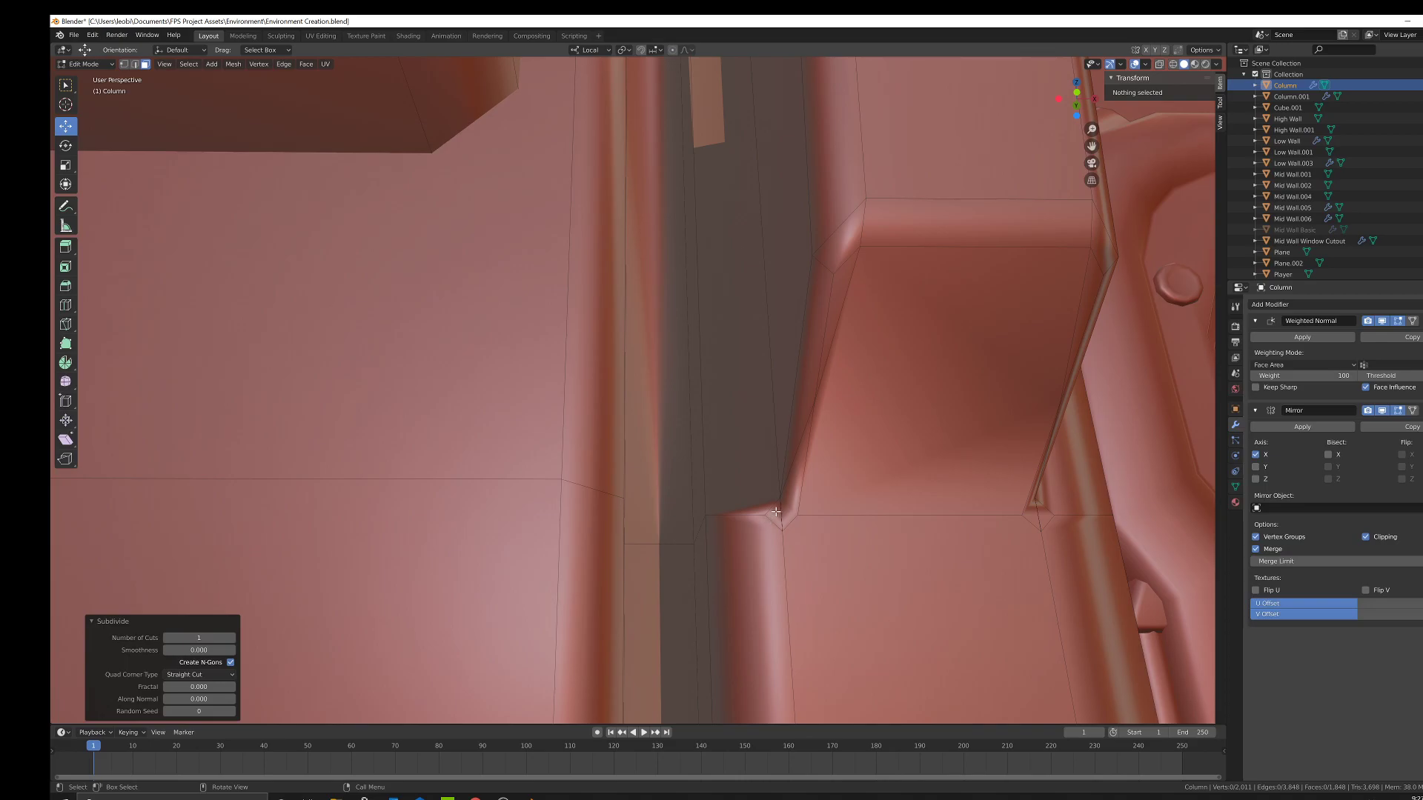
pyautogui.keyDown('shift'); pyautogui.click(776, 512); pyautogui.keyUp('shift')
pyautogui.moveTo(776, 512); pyautogui.dragTo(909, 500, button='middle')
pyautogui.keyDown('shift'); pyautogui.click(891, 501); pyautogui.keyUp('shift')
pyautogui.press('x')
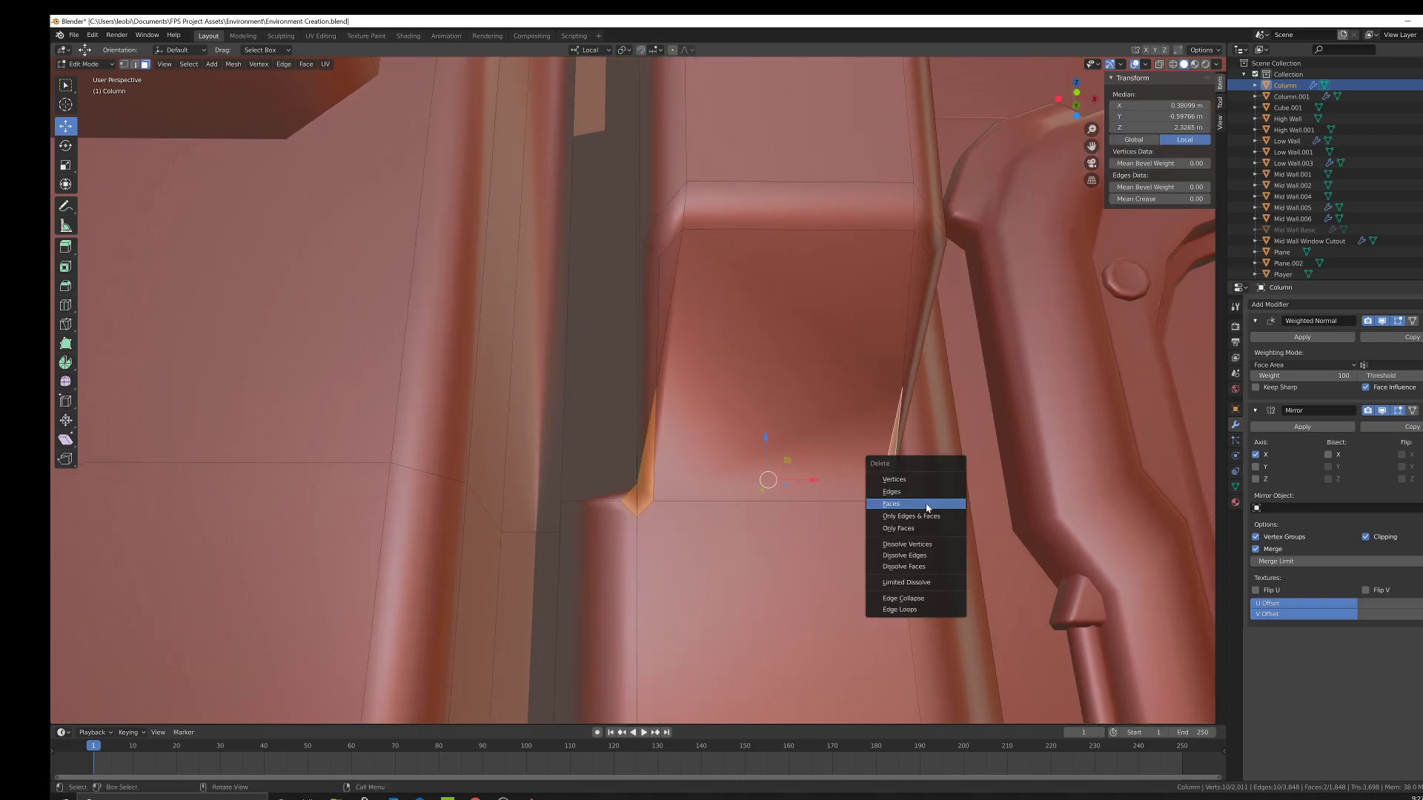
pyautogui.click(927, 506)
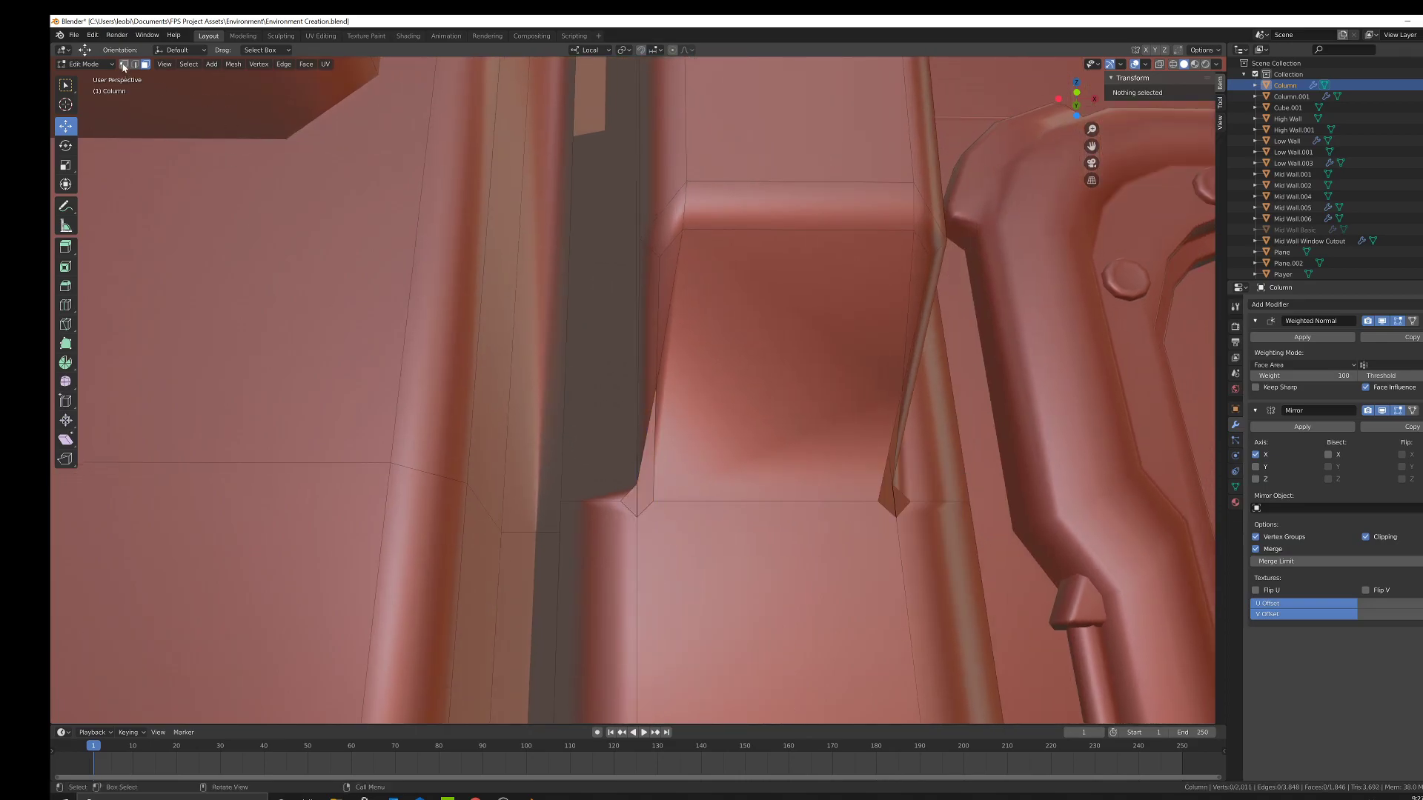
# Merge the four vertices around the sloped face's lower inner corner at the last selected vertex.
pyautogui.click(630, 485)
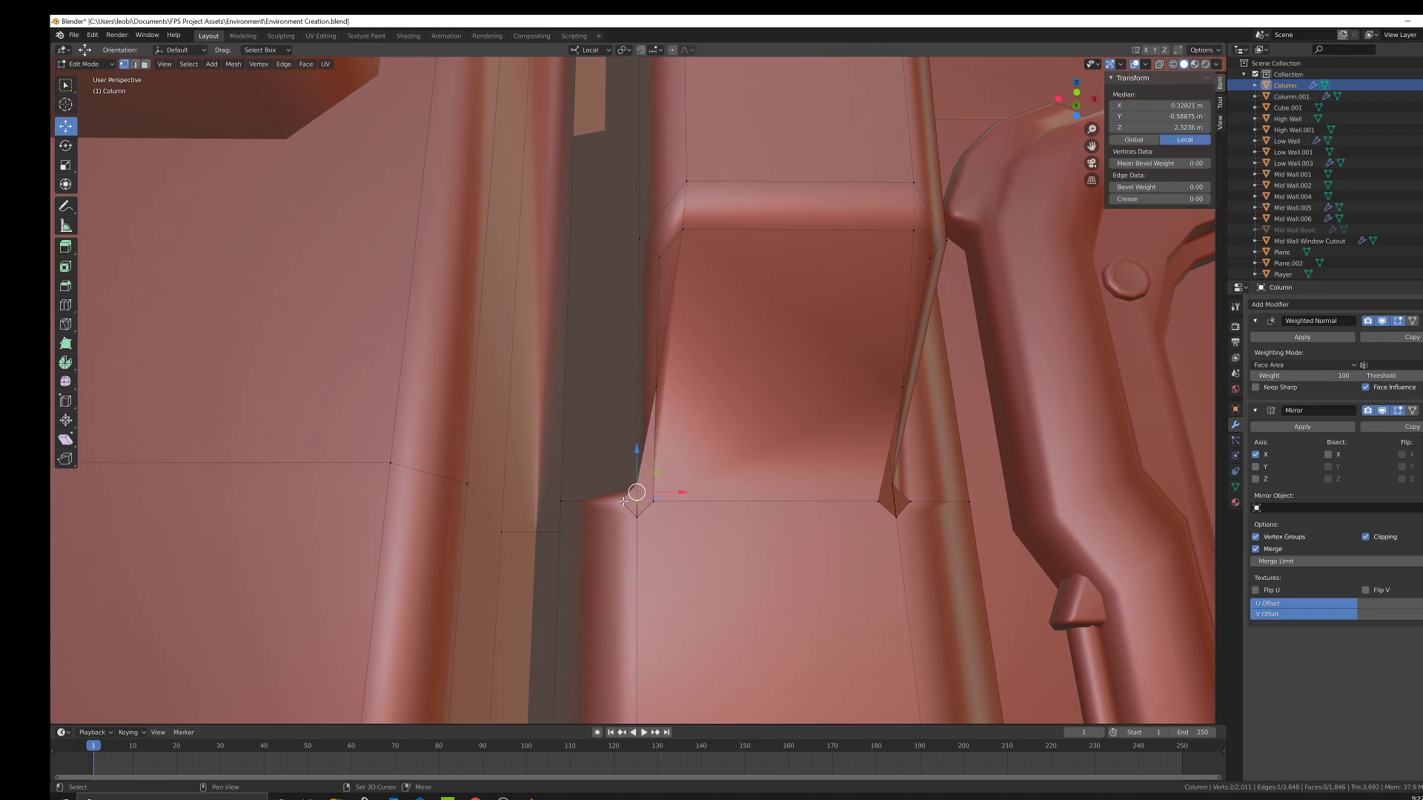
pyautogui.click(622, 501)
pyautogui.keyDown('shift'); pyautogui.click(637, 495); pyautogui.keyUp('shift')
pyautogui.rightClick(739, 520)
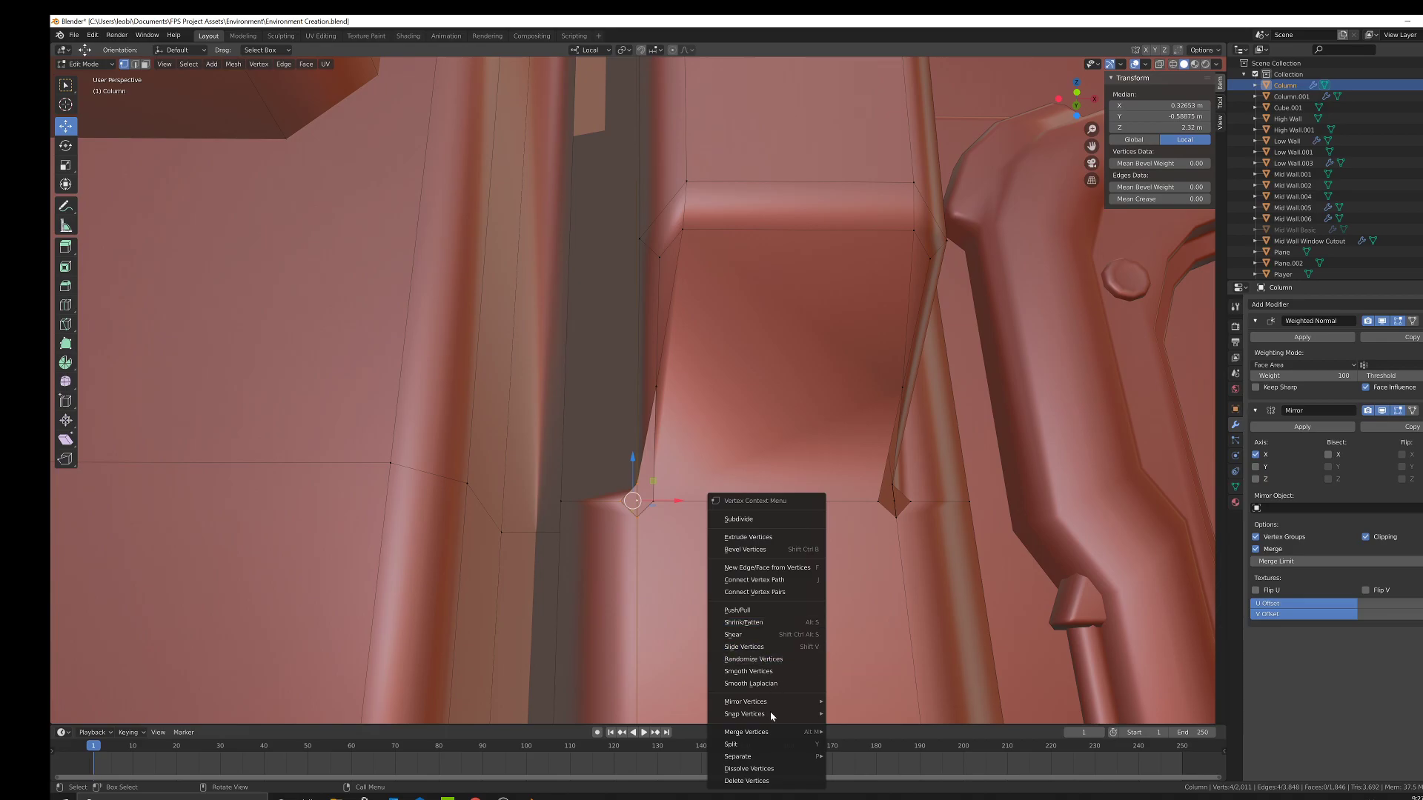
pyautogui.moveTo(771, 732)
pyautogui.click(863, 678)
pyautogui.moveTo(864, 677); pyautogui.dragTo(793, 523, button='middle')
pyautogui.hotkey('ctrl', 'z')
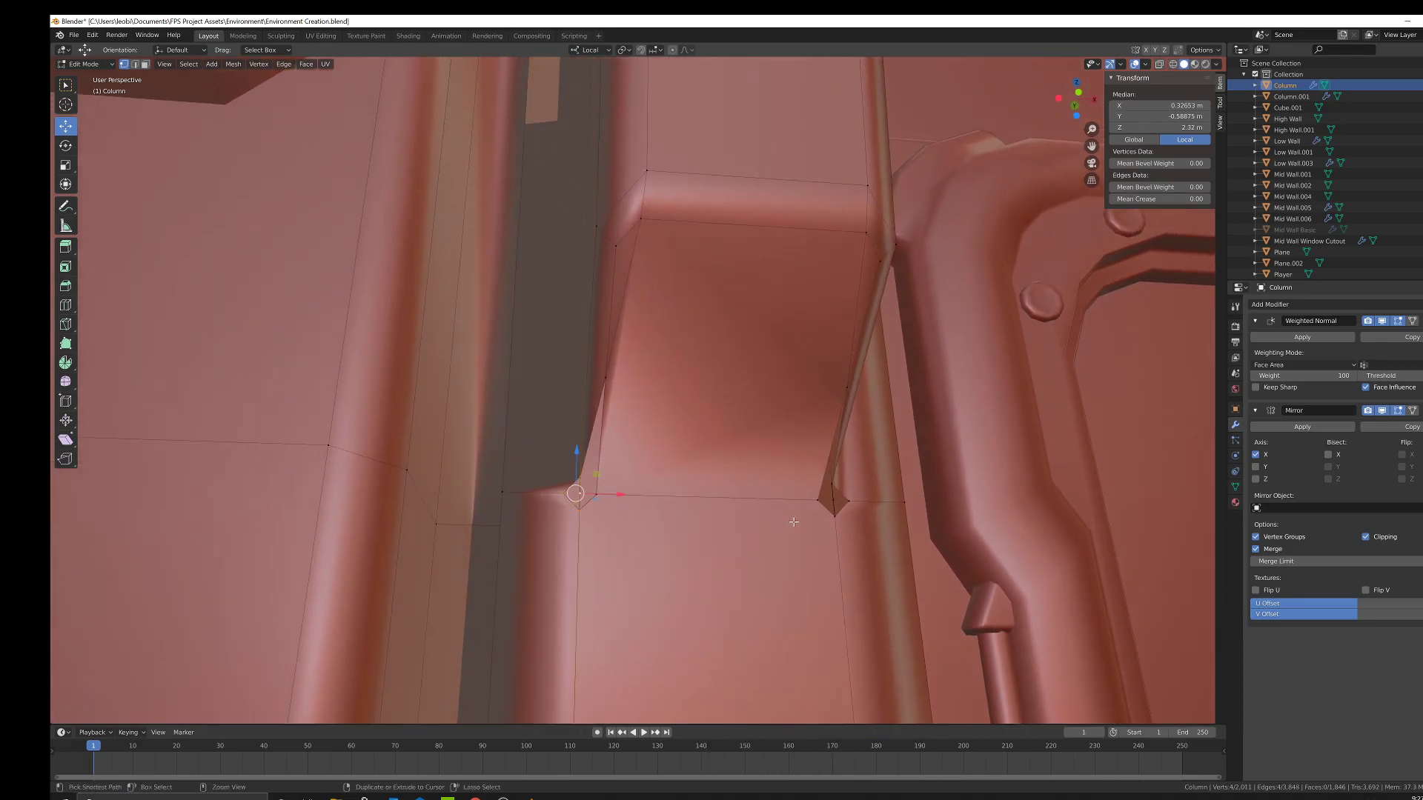
pyautogui.rightClick(712, 493)
pyautogui.moveTo(748, 492)
pyautogui.click(815, 504)
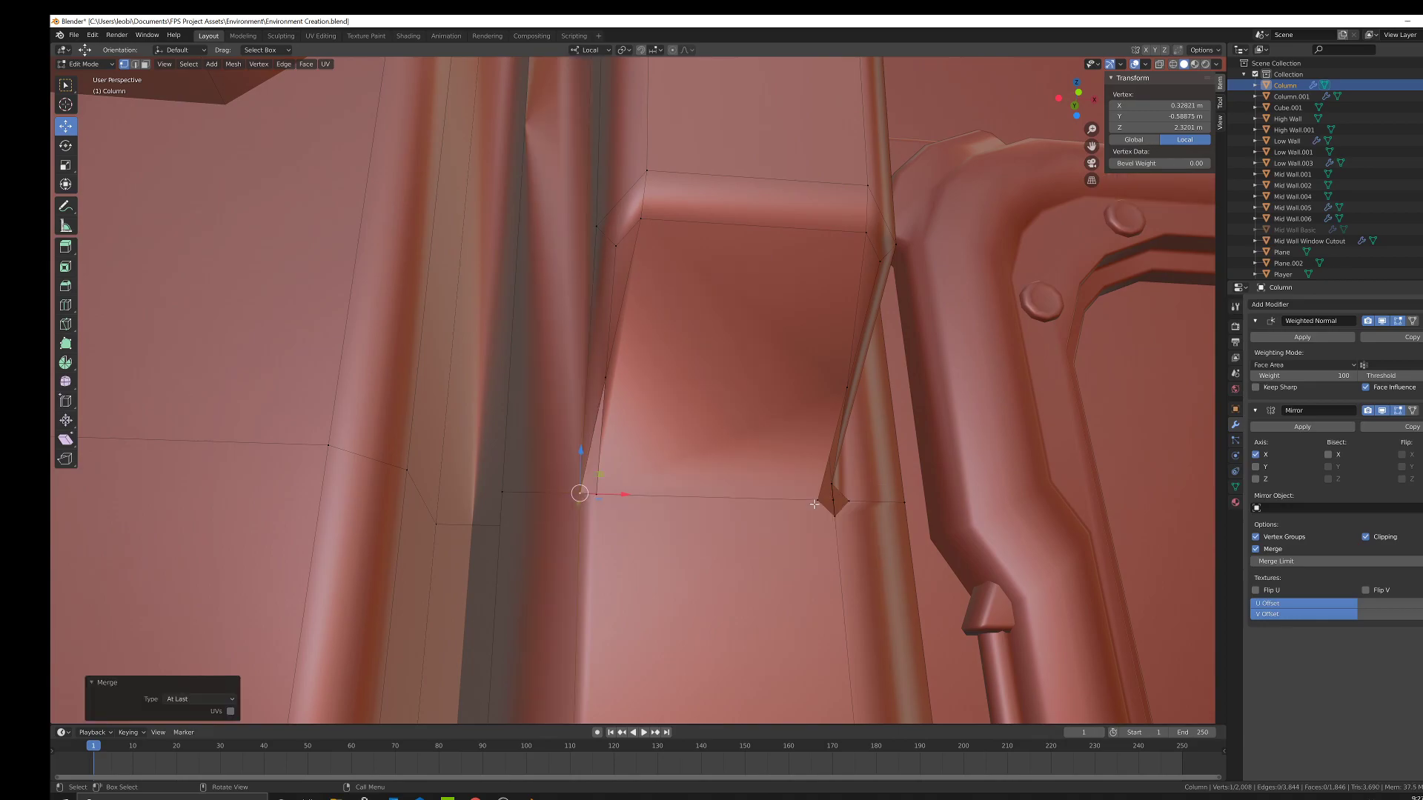
# Merge the remaining loose bevel vertices beside the sloped face's lower inner corner into the corner point, using At Last.
pyautogui.keyDown('shift'); pyautogui.click(607, 373); pyautogui.keyUp('shift')
pyautogui.rightClick(730, 503)
pyautogui.moveTo(755, 504)
pyautogui.click(835, 514)
pyautogui.moveTo(834, 515); pyautogui.dragTo(718, 379, button='middle')
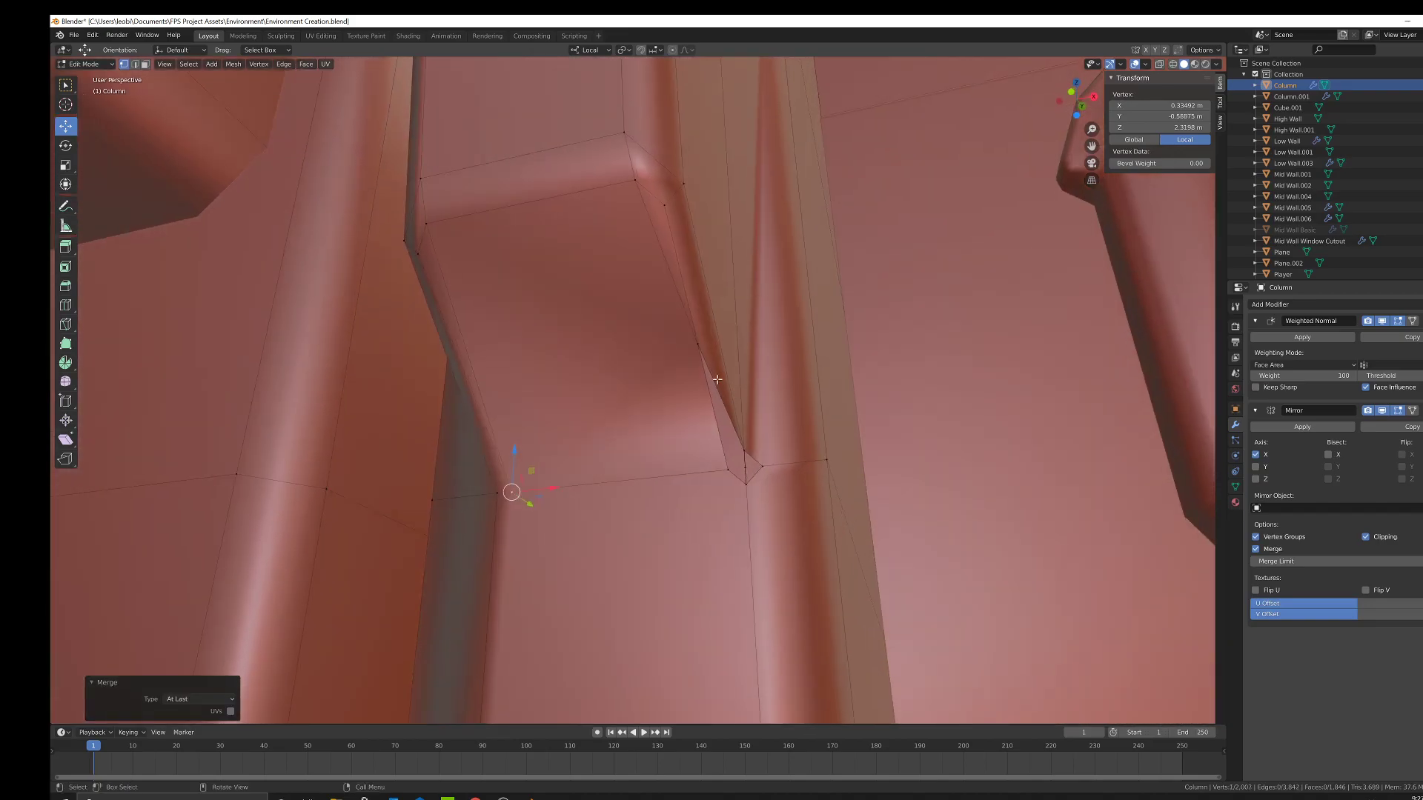
pyautogui.click(700, 356)
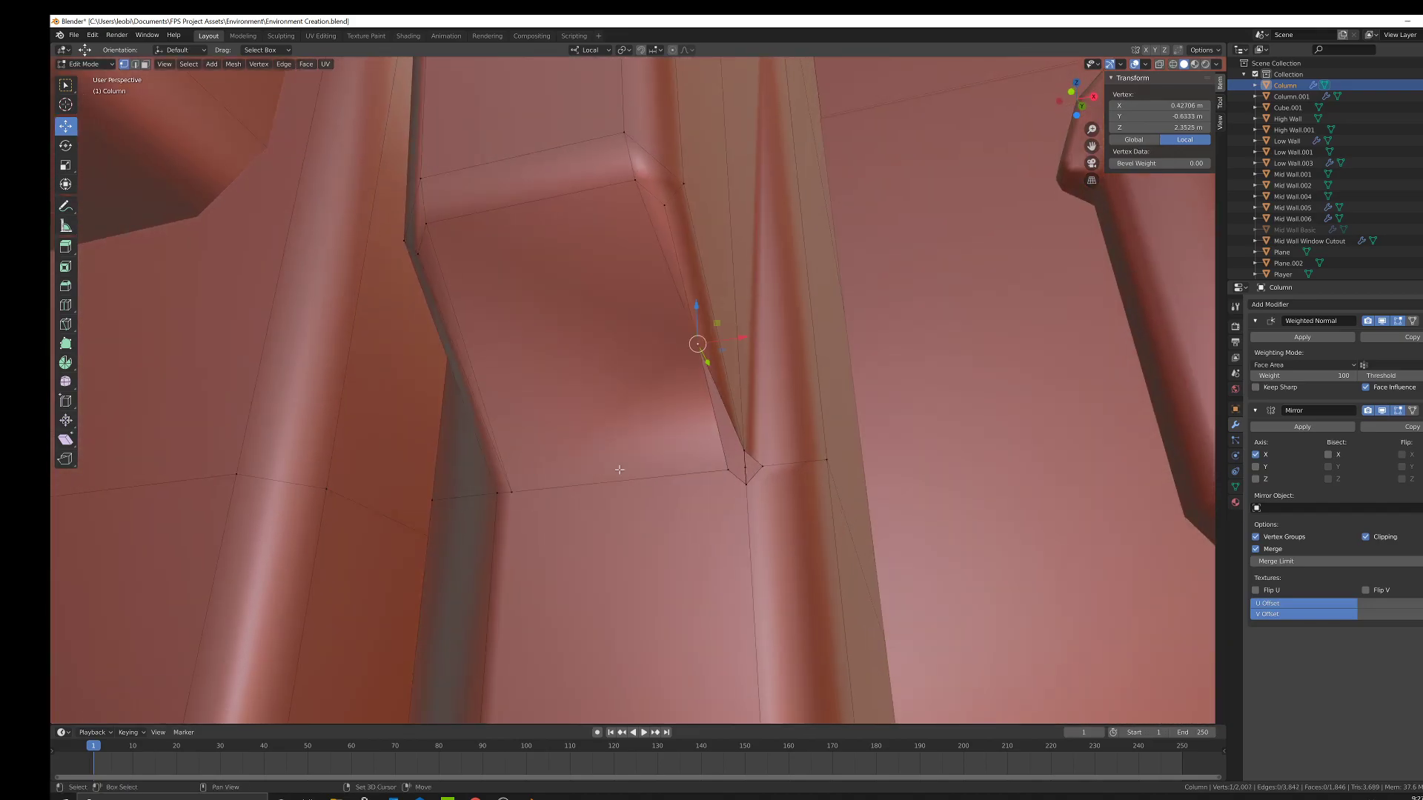
pyautogui.moveTo(642, 473); pyautogui.dragTo(617, 463, button='middle')
pyautogui.keyDown('shift'); pyautogui.click(539, 483); pyautogui.keyUp('shift')
pyautogui.rightClick(721, 482)
pyautogui.moveTo(722, 482)
pyautogui.click(777, 495)
# Merge the six vertices around the sloped face's lower outer corner at the last selected vertex.
pyautogui.moveTo(790, 495); pyautogui.dragTo(761, 479, button='middle')
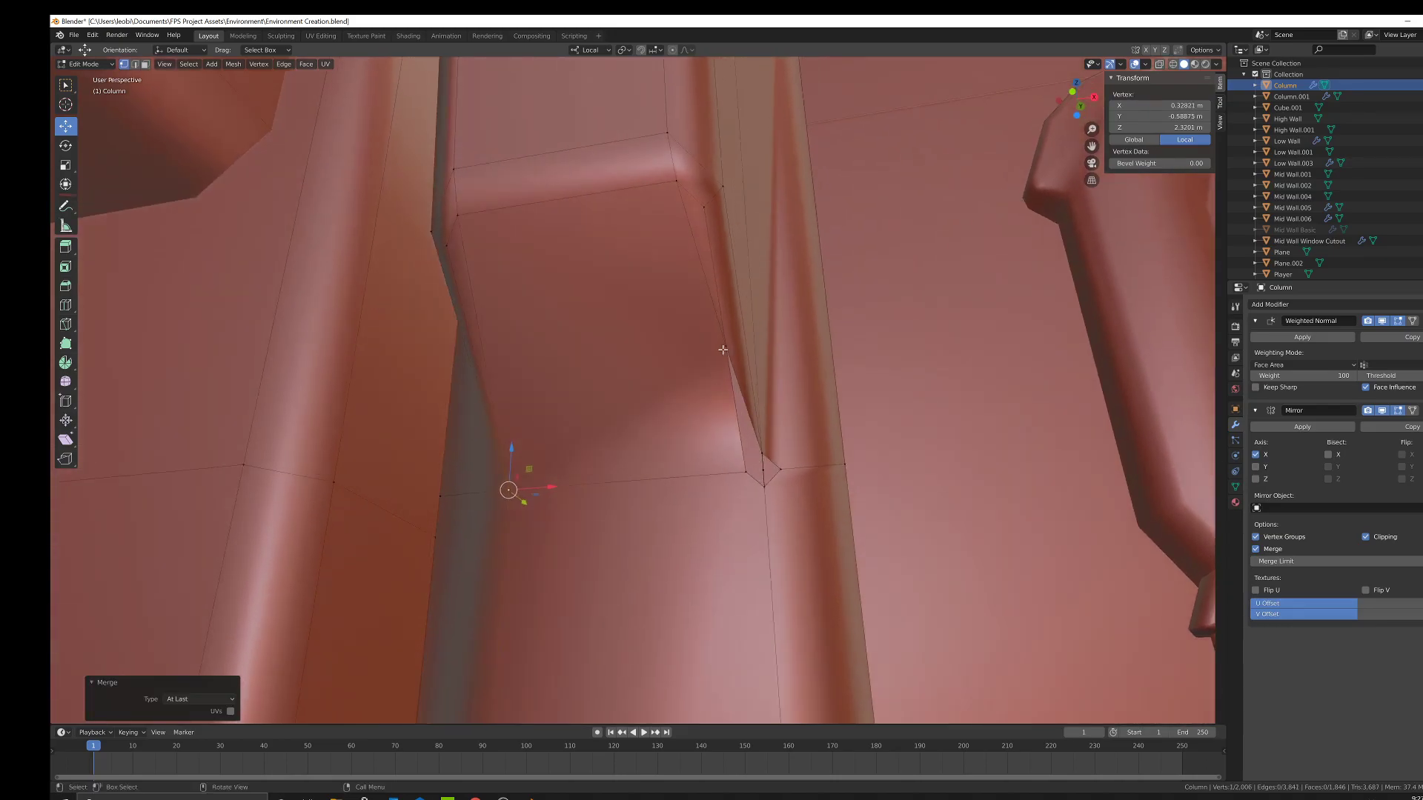
pyautogui.keyDown('shift'); pyautogui.click(725, 347); pyautogui.keyUp('shift')
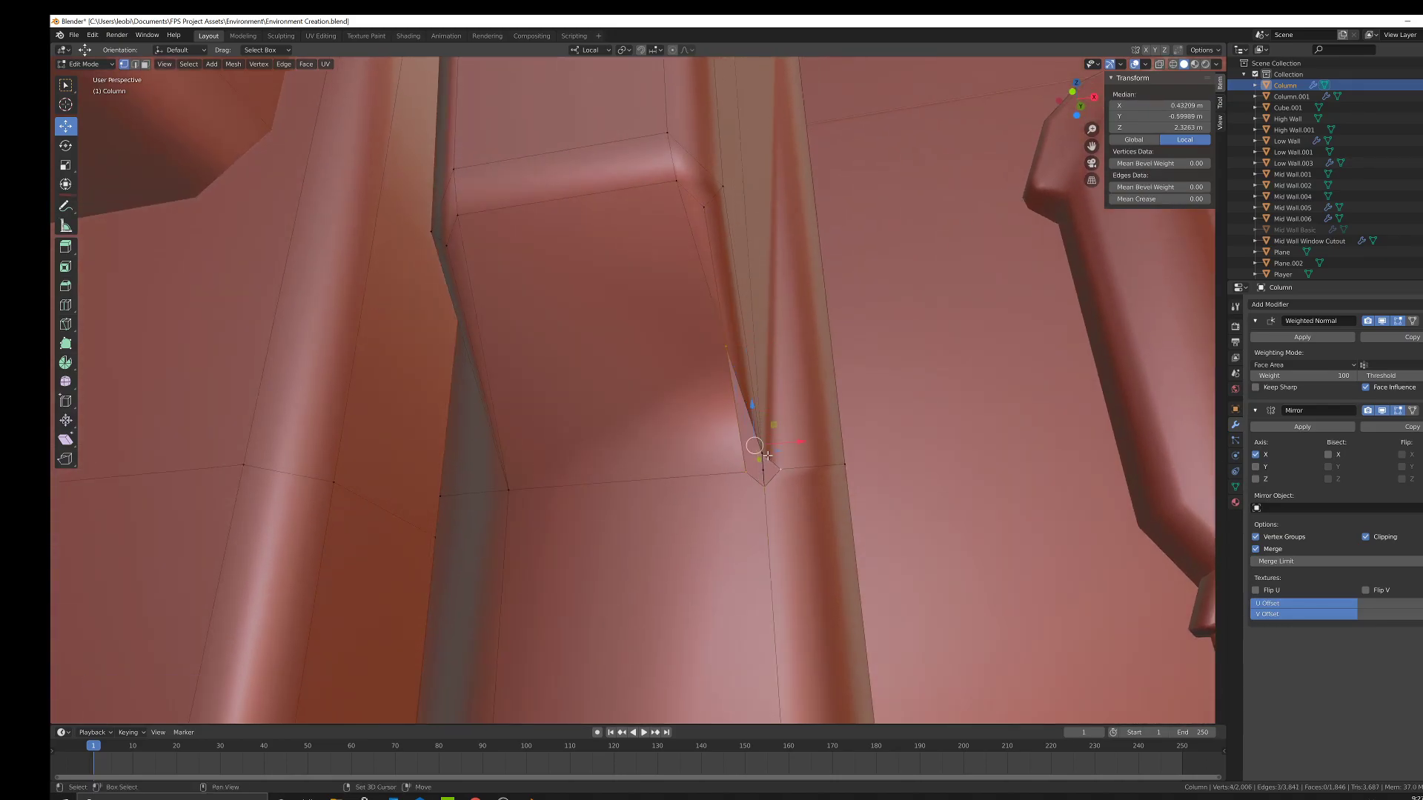
pyautogui.rightClick(798, 472)
pyautogui.moveTo(856, 470)
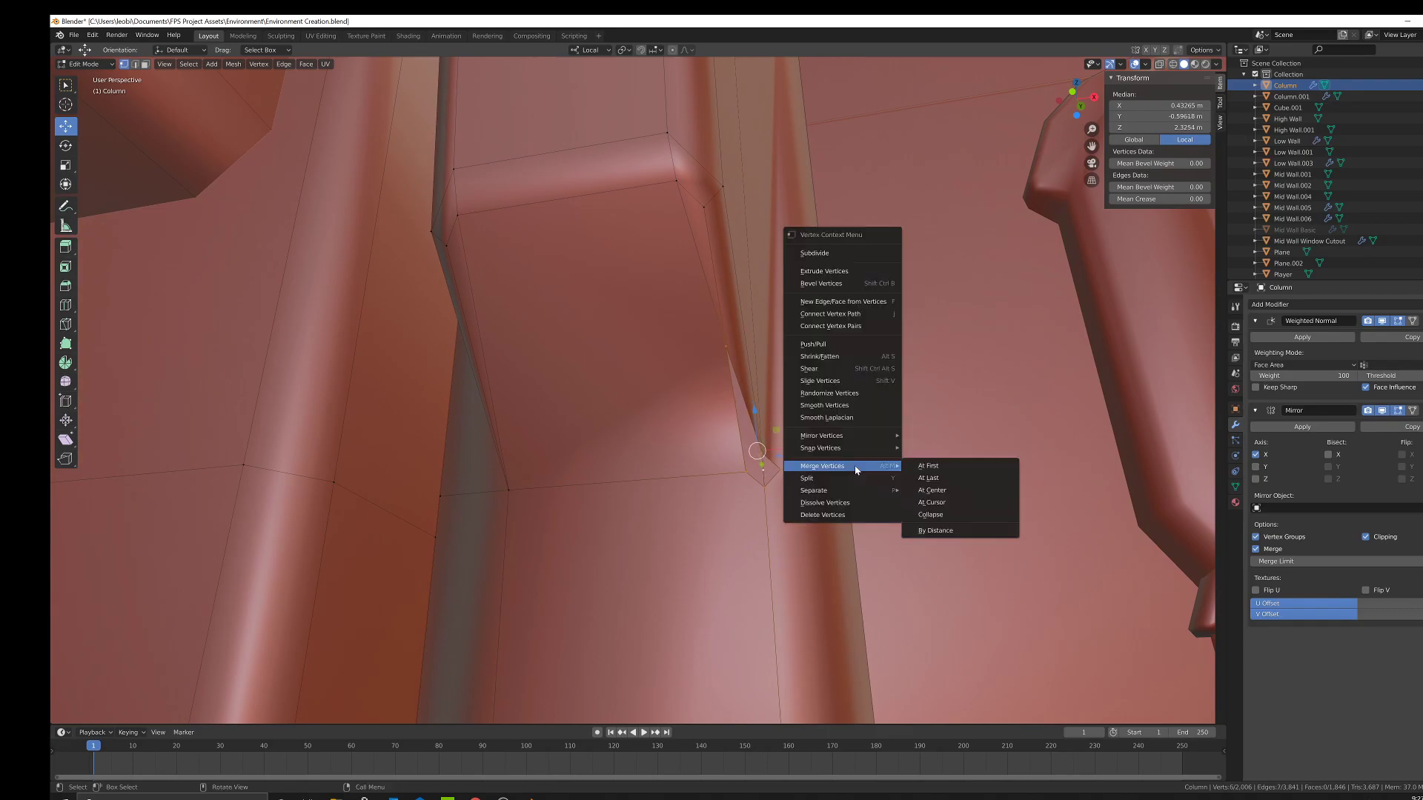
pyautogui.click(932, 478)
# Examine the shading of the merged corners and the recessed strip below them.
pyautogui.moveTo(785, 459); pyautogui.dragTo(725, 406, button='middle')
pyautogui.press('Tab')
pyautogui.press('Tab')
pyautogui.scroll(2, 711, 415)
pyautogui.keyDown('shift'); pyautogui.moveTo(659, 456); pyautogui.dragTo(623, 284, button='middle'); pyautogui.keyUp('shift')
pyautogui.scroll(2, 660, 386)
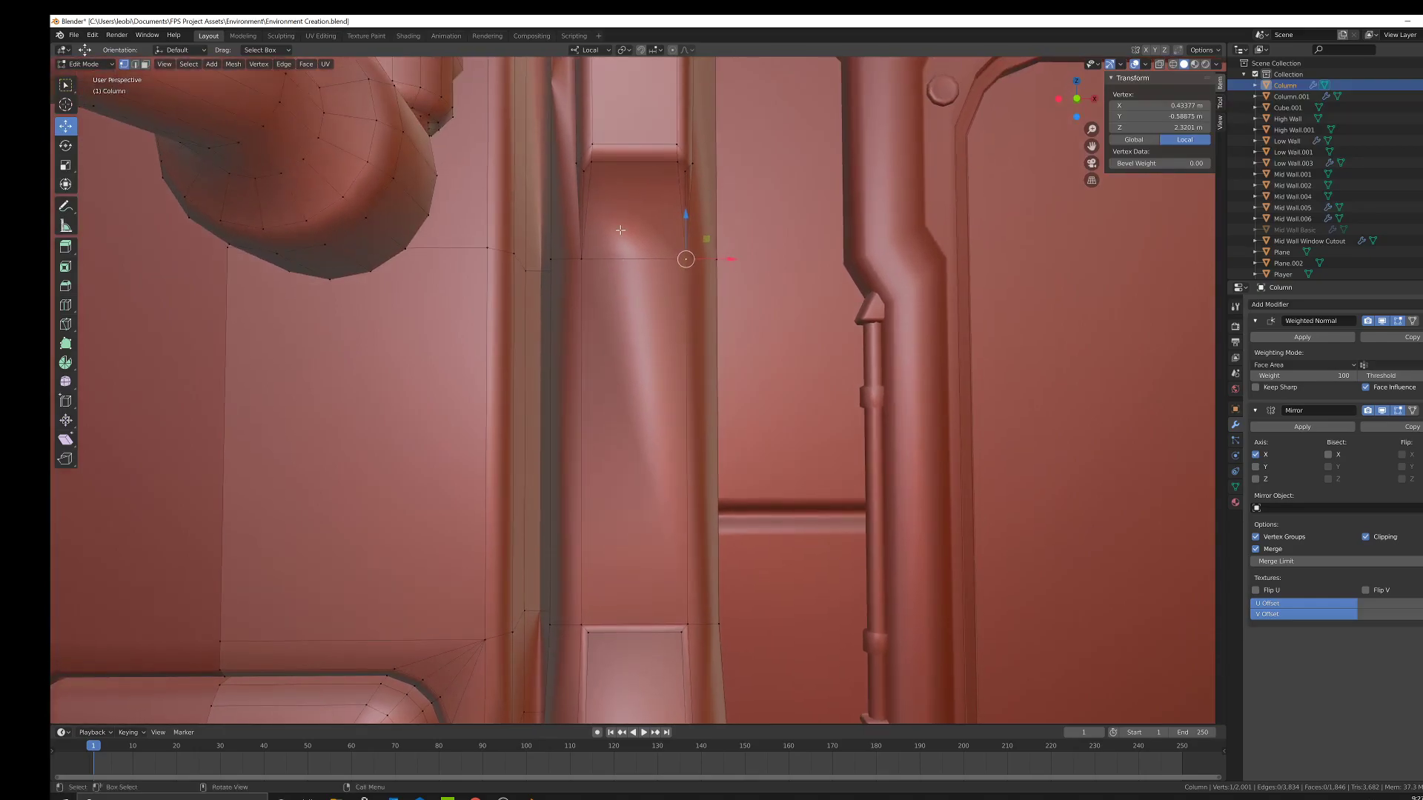
pyautogui.scroll(-4, 638, 384)
pyautogui.moveTo(663, 387)
pyautogui.mouseDown(button='middle')
pyautogui.moveTo(670, 436)
pyautogui.moveTo(654, 461)
pyautogui.moveTo(698, 486)
pyautogui.moveTo(709, 407)
pyautogui.moveTo(667, 416)
pyautogui.moveTo(692, 387)
pyautogui.mouseUp(button='middle')
pyautogui.scroll(4, 708, 407)
# Try to bevel the horizontal edges running around the column at the top of the lower slanted block.
pyautogui.click(136, 65)
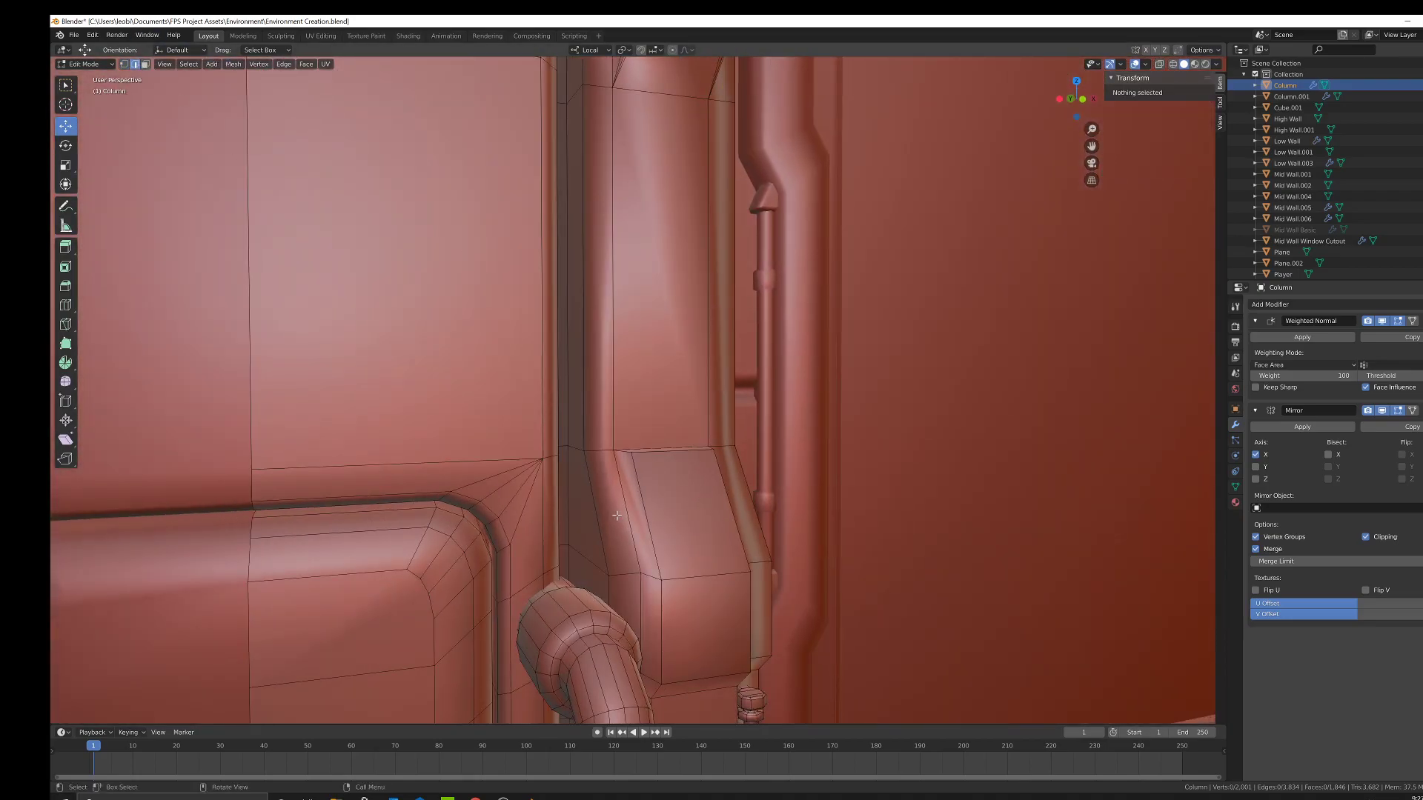
pyautogui.click(502, 458)
pyautogui.keyDown('alt'); pyautogui.click(602, 447); pyautogui.keyUp('alt')
pyautogui.moveTo(602, 447); pyautogui.dragTo(674, 490, button='middle')
pyautogui.keyDown('shift'); pyautogui.click(711, 492); pyautogui.keyUp('shift')
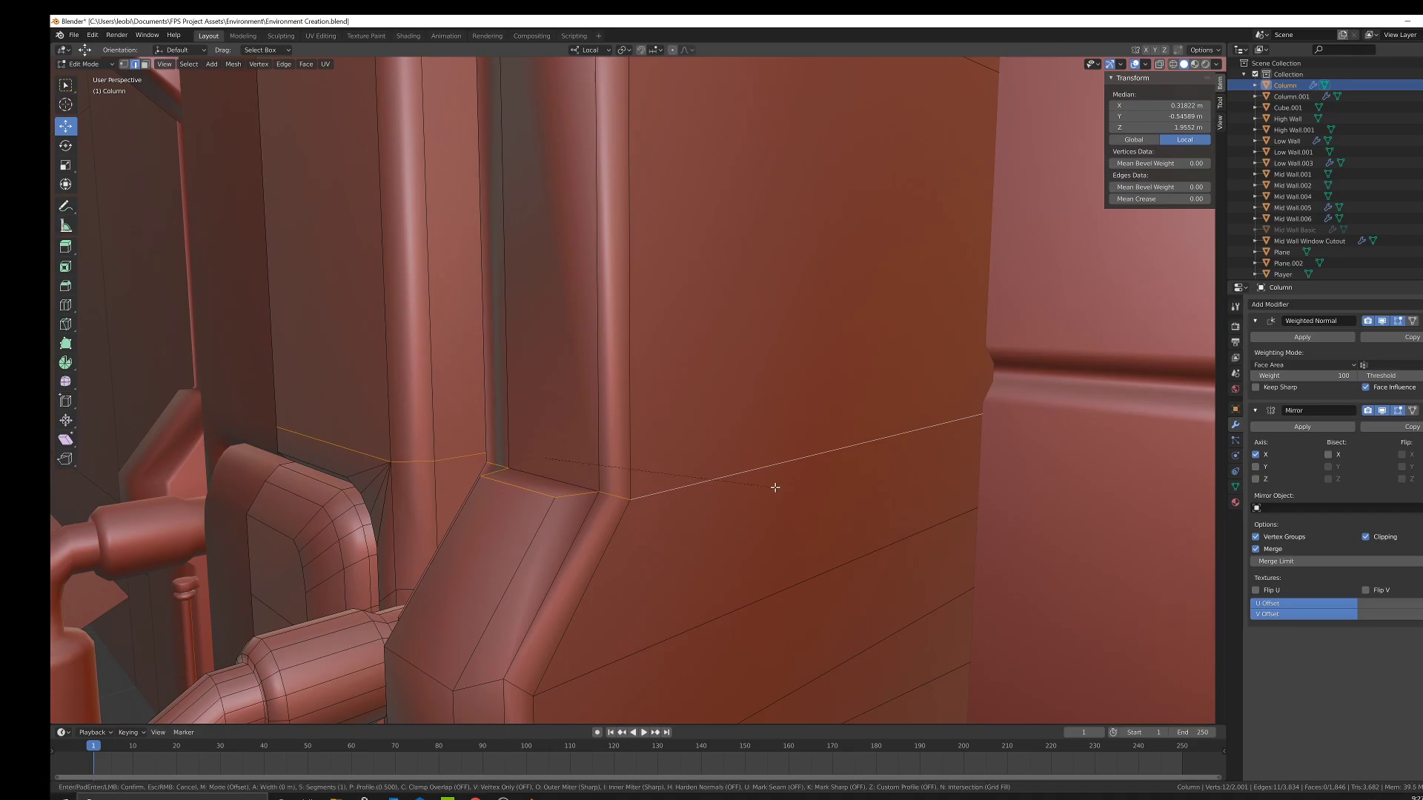
pyautogui.hotkey('ctrl', 'b')
pyautogui.click(715, 485)
# Inspect the column's side and front details in object mode and edit mode.
pyautogui.press('Tab')
pyautogui.scroll(-5, 710, 486)
pyautogui.moveTo(689, 486); pyautogui.dragTo(753, 493, button='middle')
pyautogui.press('Tab')
pyautogui.moveTo(660, 452); pyautogui.dragTo(738, 421, button='middle')
pyautogui.press('Tab')
pyautogui.scroll(4, 668, 467)
pyautogui.press('Tab')
pyautogui.press('Tab')
pyautogui.press('Tab')
pyautogui.press('Tab')
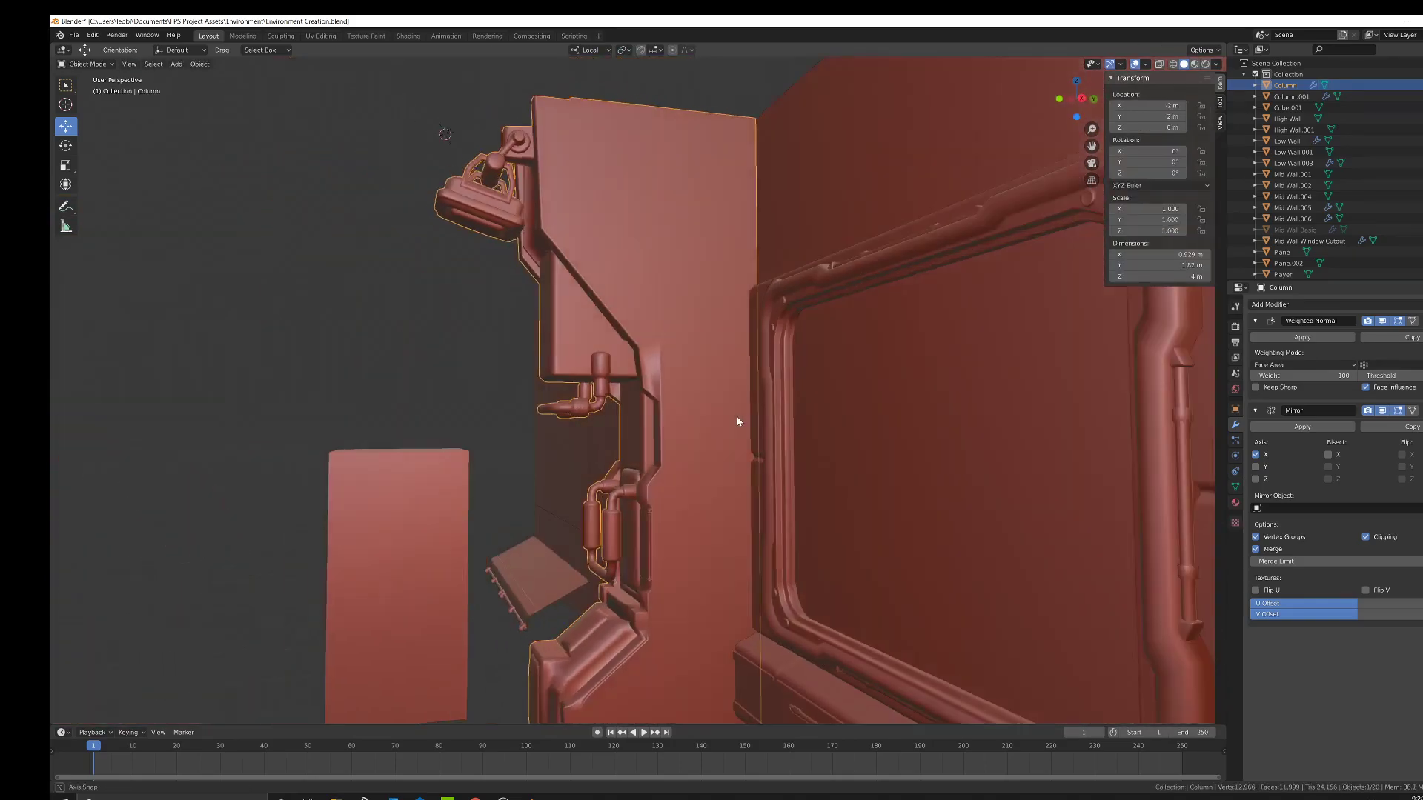
# Select the full-height run of edges along the column's outer side profile, checking the selection in wireframe shading.
pyautogui.press('Tab')
pyautogui.scroll(6, 741, 415)
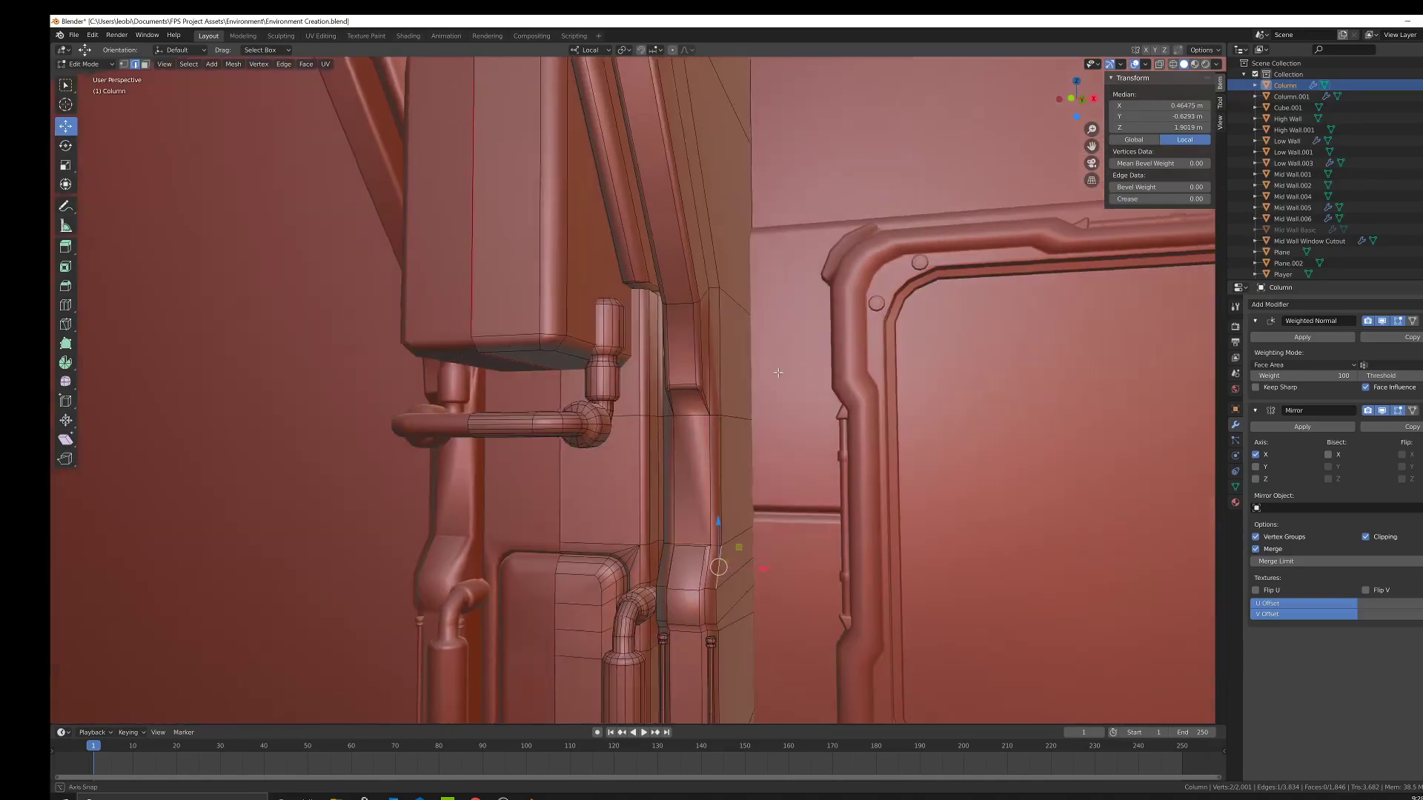
pyautogui.moveTo(778, 373); pyautogui.dragTo(741, 326, button='middle')
pyautogui.press('z')
pyautogui.click(747, 343)
pyautogui.moveTo(726, 385); pyautogui.dragTo(662, 423, button='middle')
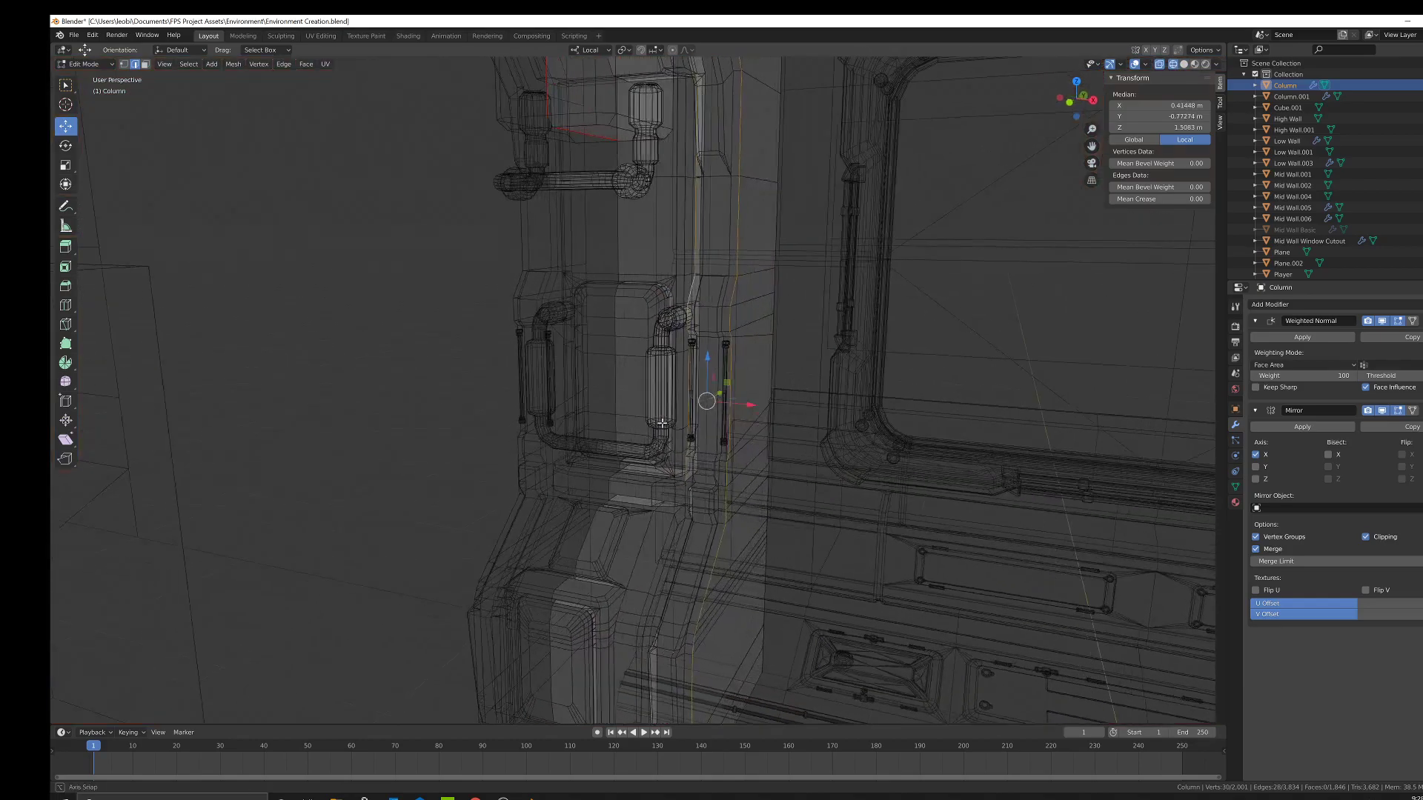
pyautogui.press('z')
pyautogui.click(1017, 335)
pyautogui.moveTo(808, 337); pyautogui.dragTo(622, 451, button='middle')
pyautogui.scroll(3, 644, 407)
# Try a bevel on the selected side profile edges and undo it.
pyautogui.hotkey('ctrl', 'b')
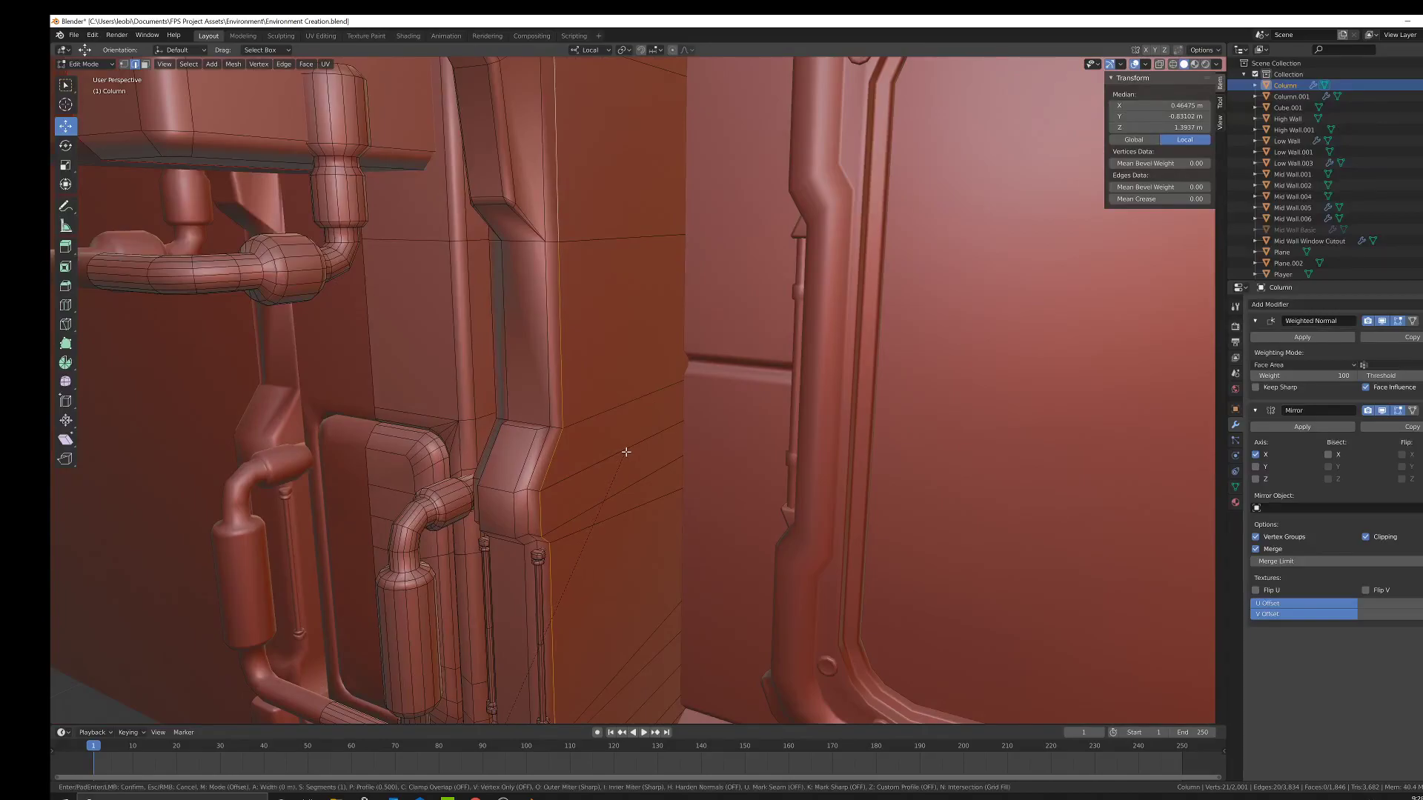
pyautogui.click(626, 452)
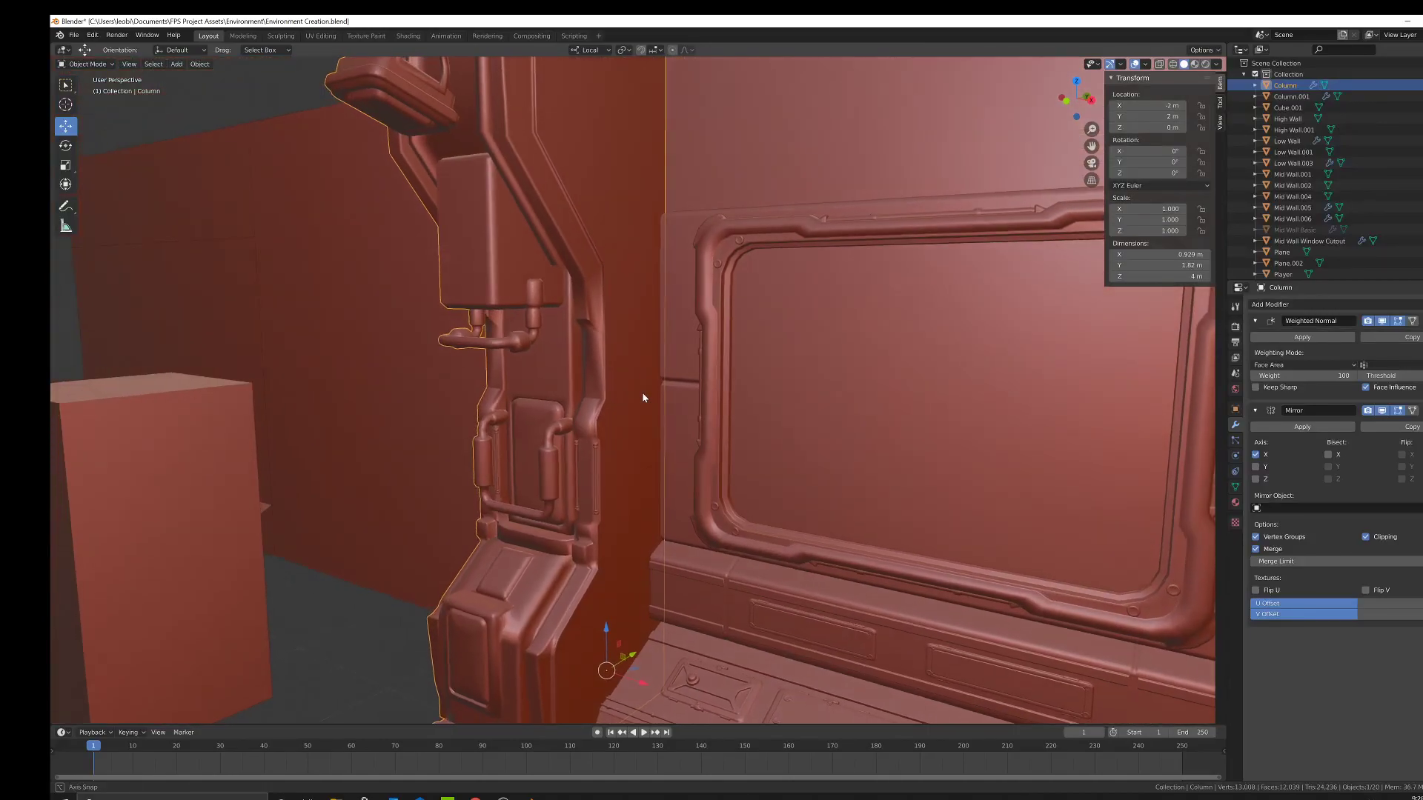
pyautogui.press('Tab')
pyautogui.scroll(-3, 654, 343)
pyautogui.hotkey('ctrl', 'z')
pyautogui.hotkey('ctrl', 'z')
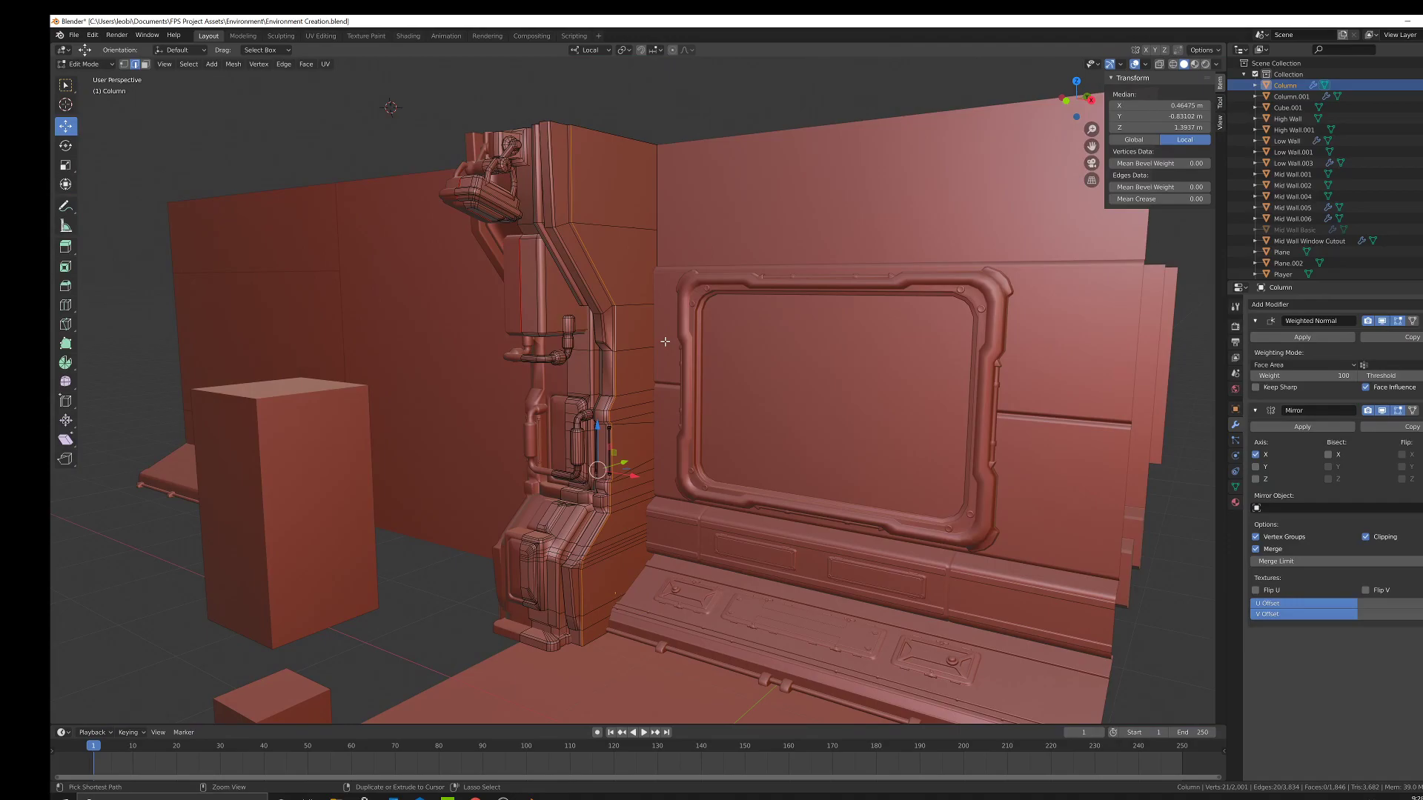
# Bevel the column's outer side profile edges by 0.0134 m with one segment.
pyautogui.moveTo(664, 341)
pyautogui.mouseDown(button='middle')
pyautogui.moveTo(625, 339)
pyautogui.moveTo(648, 356)
pyautogui.mouseUp(button='middle')
pyautogui.hotkey('ctrl', 'b')
pyautogui.click(659, 353)
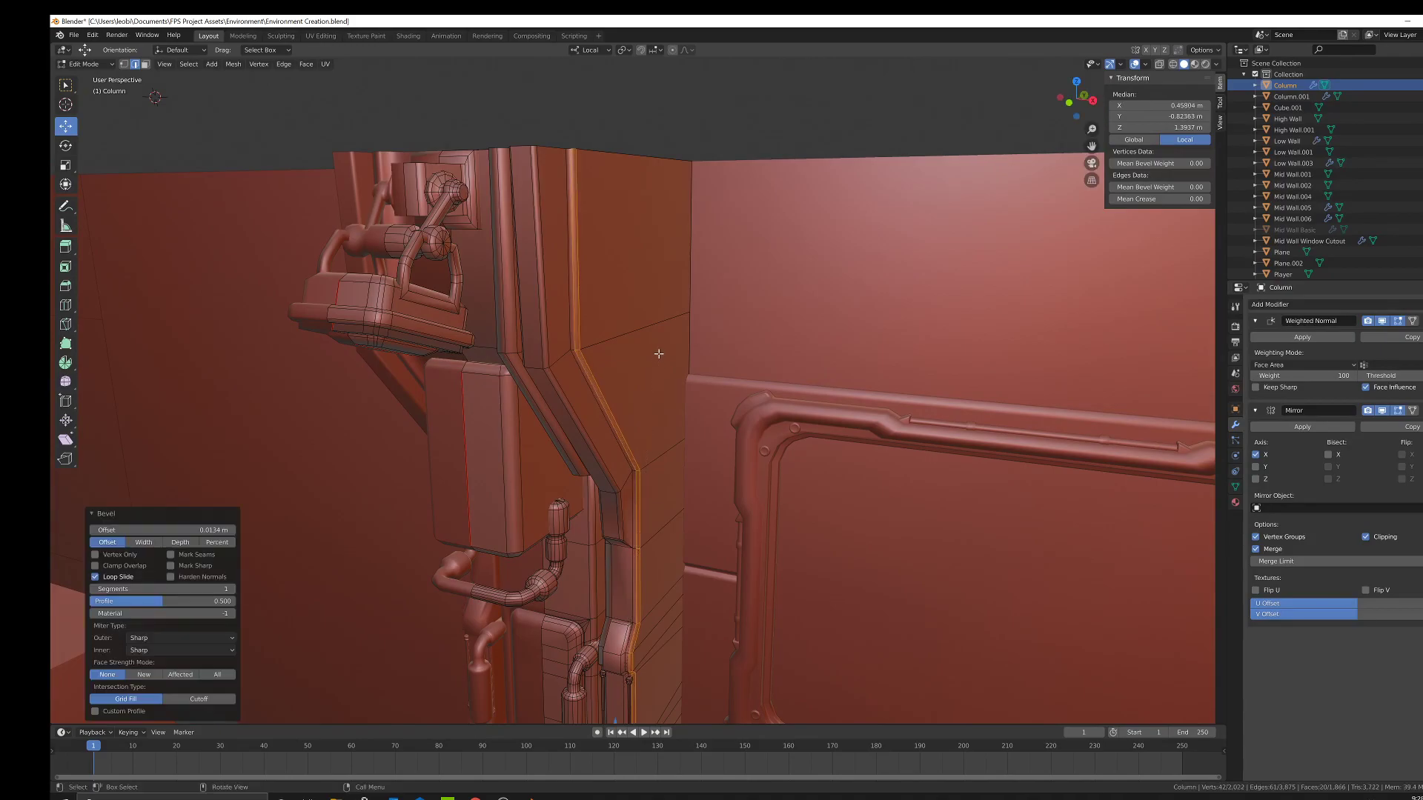
pyautogui.press('Tab')
pyautogui.scroll(-8, 656, 386)
pyautogui.scroll(2, 686, 442)
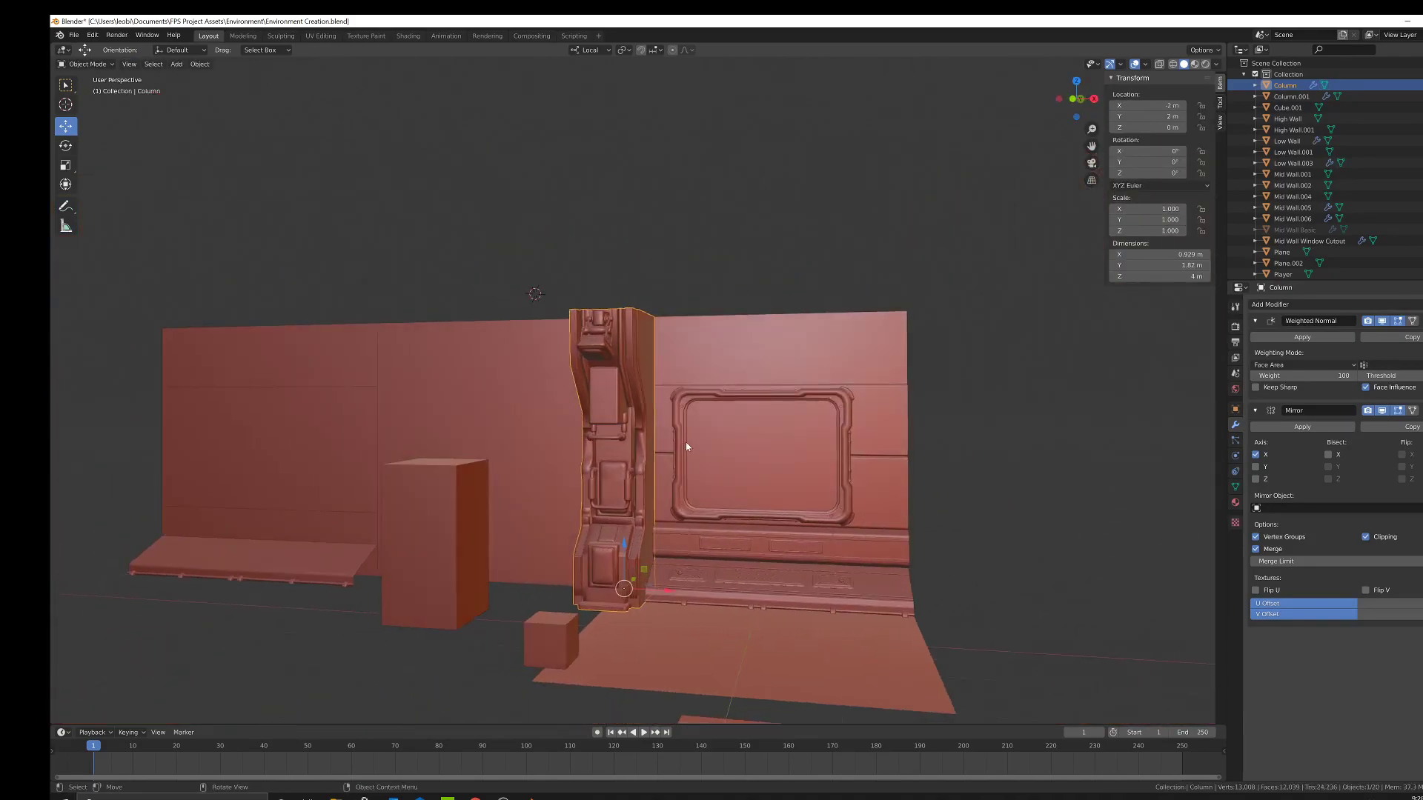
# Recalculate the normals of the whole column mesh to face outward and clear all its seams.
pyautogui.press('Tab')
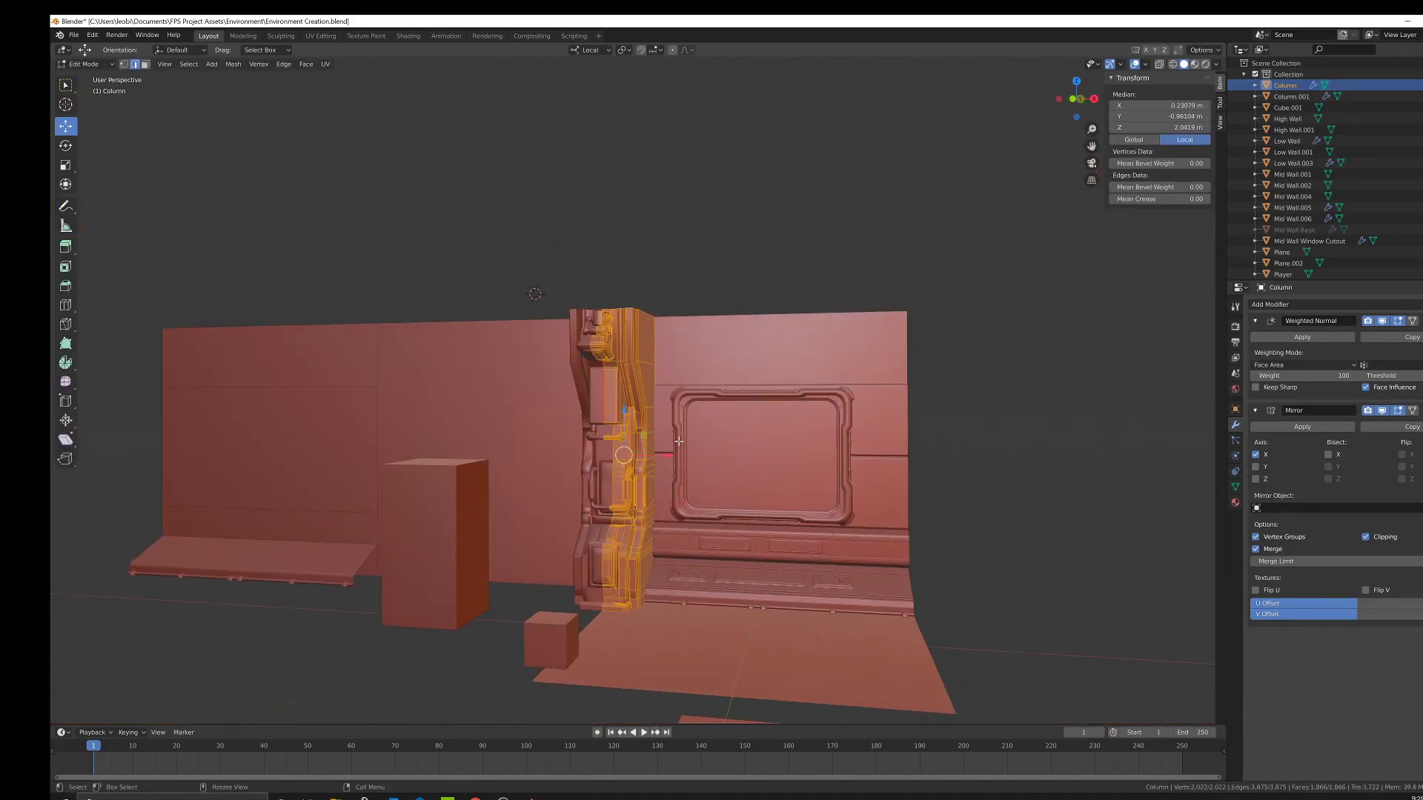
pyautogui.hotkey('shift', 'n')
pyautogui.scroll(3, 678, 440)
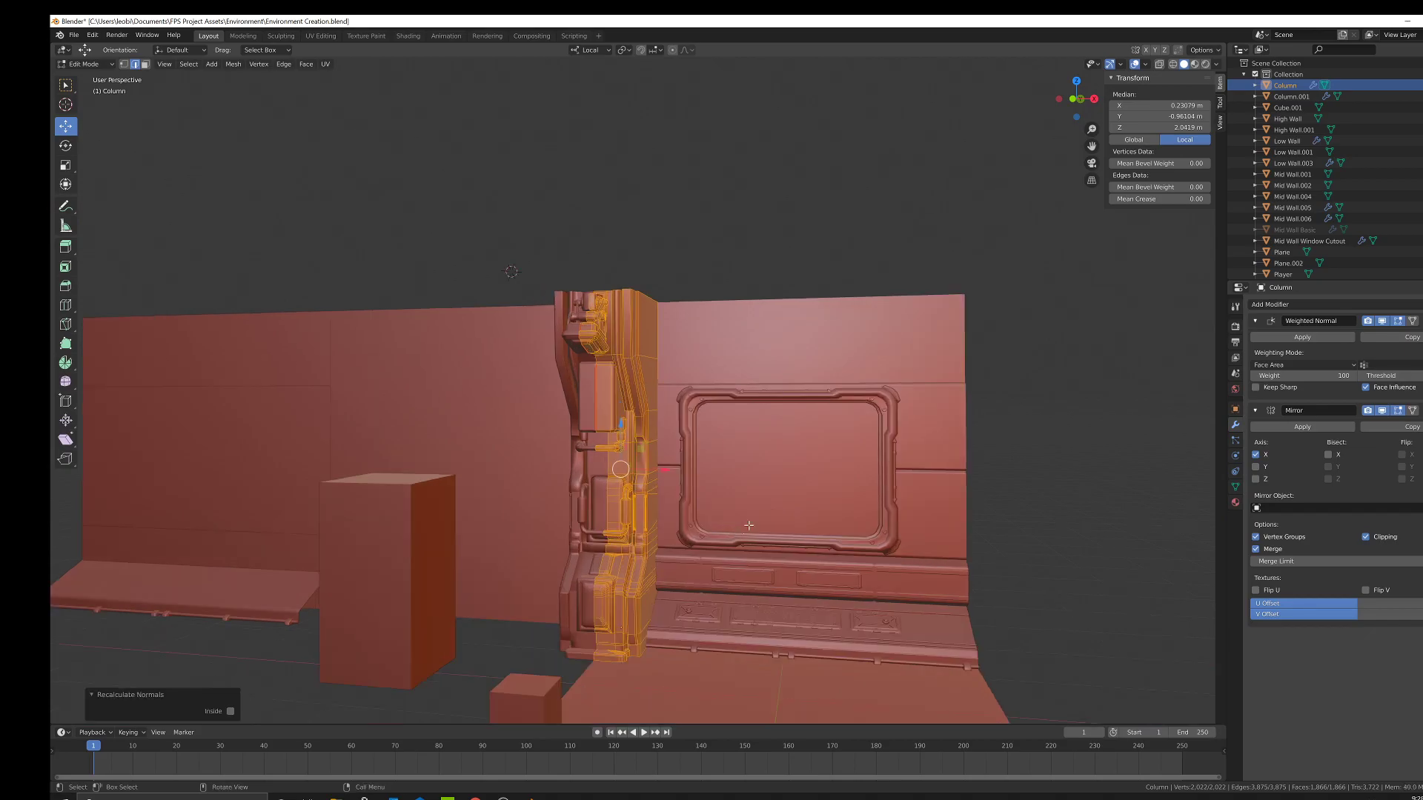
pyautogui.rightClick(787, 338)
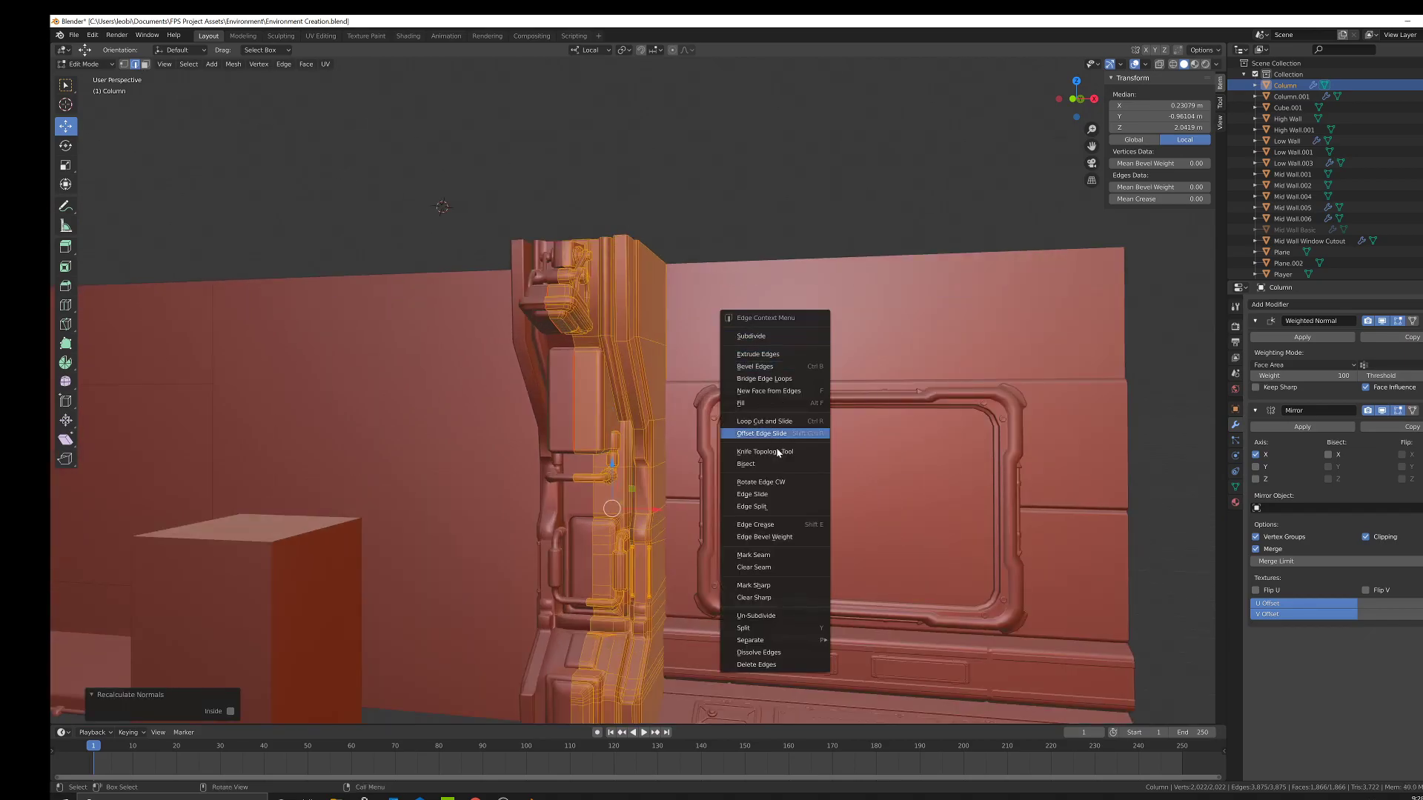
pyautogui.click(749, 567)
pyautogui.press('Tab')
# Check the beveled side profile's shading from several angles and deselect the whole column mesh.
pyautogui.moveTo(772, 511)
pyautogui.mouseDown(button='middle')
pyautogui.moveTo(769, 454)
pyautogui.moveTo(764, 485)
pyautogui.moveTo(739, 403)
pyautogui.moveTo(701, 444)
pyautogui.moveTo(792, 446)
pyautogui.moveTo(782, 458)
pyautogui.moveTo(797, 467)
pyautogui.moveTo(755, 470)
pyautogui.mouseUp(button='middle')
pyautogui.press('z')
pyautogui.click(755, 405)
pyautogui.moveTo(766, 410)
pyautogui.mouseDown(button='middle')
pyautogui.moveTo(888, 406)
pyautogui.moveTo(697, 394)
pyautogui.mouseUp(button='middle')
pyautogui.scroll(-8, 703, 392)
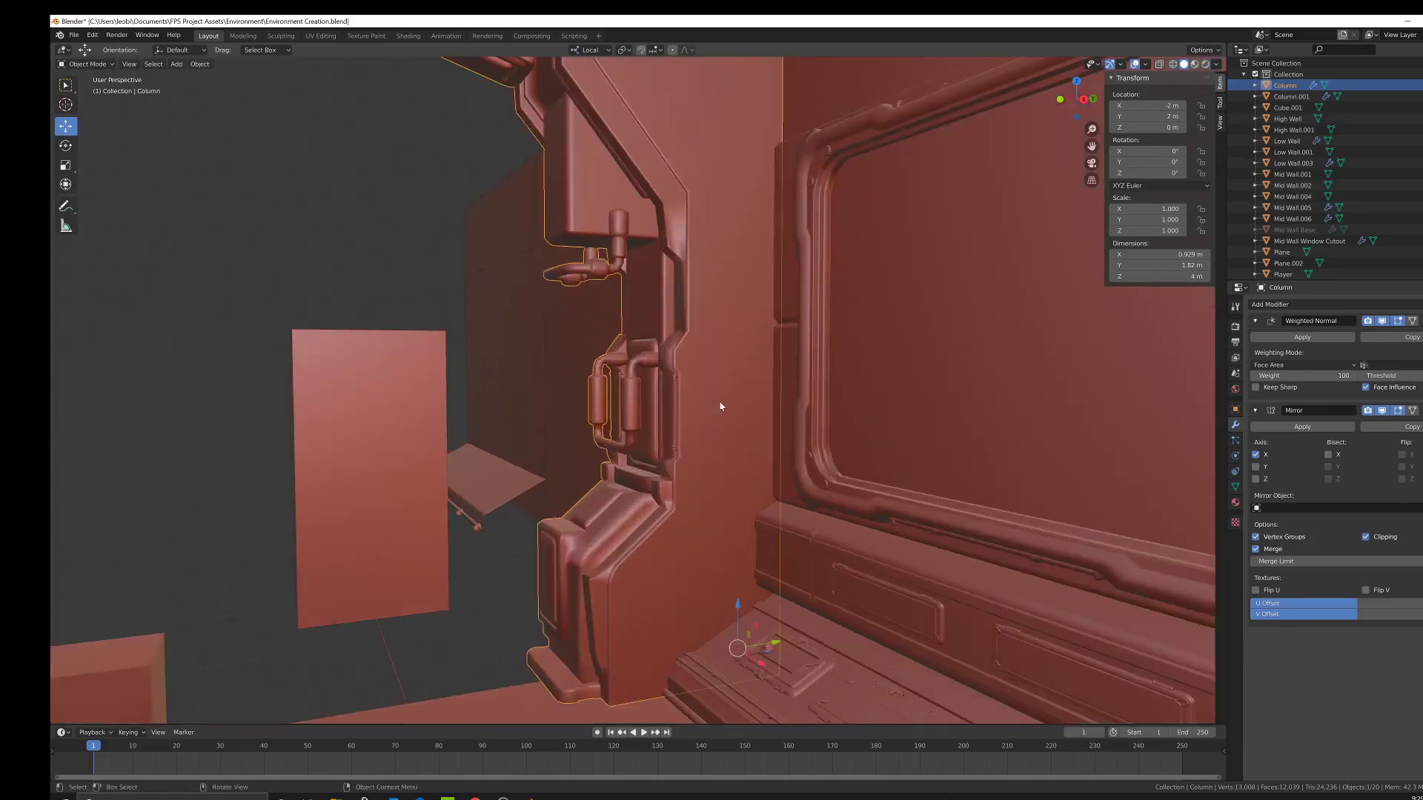
pyautogui.press('Tab')
pyautogui.moveTo(671, 377); pyautogui.dragTo(696, 376, button='middle')
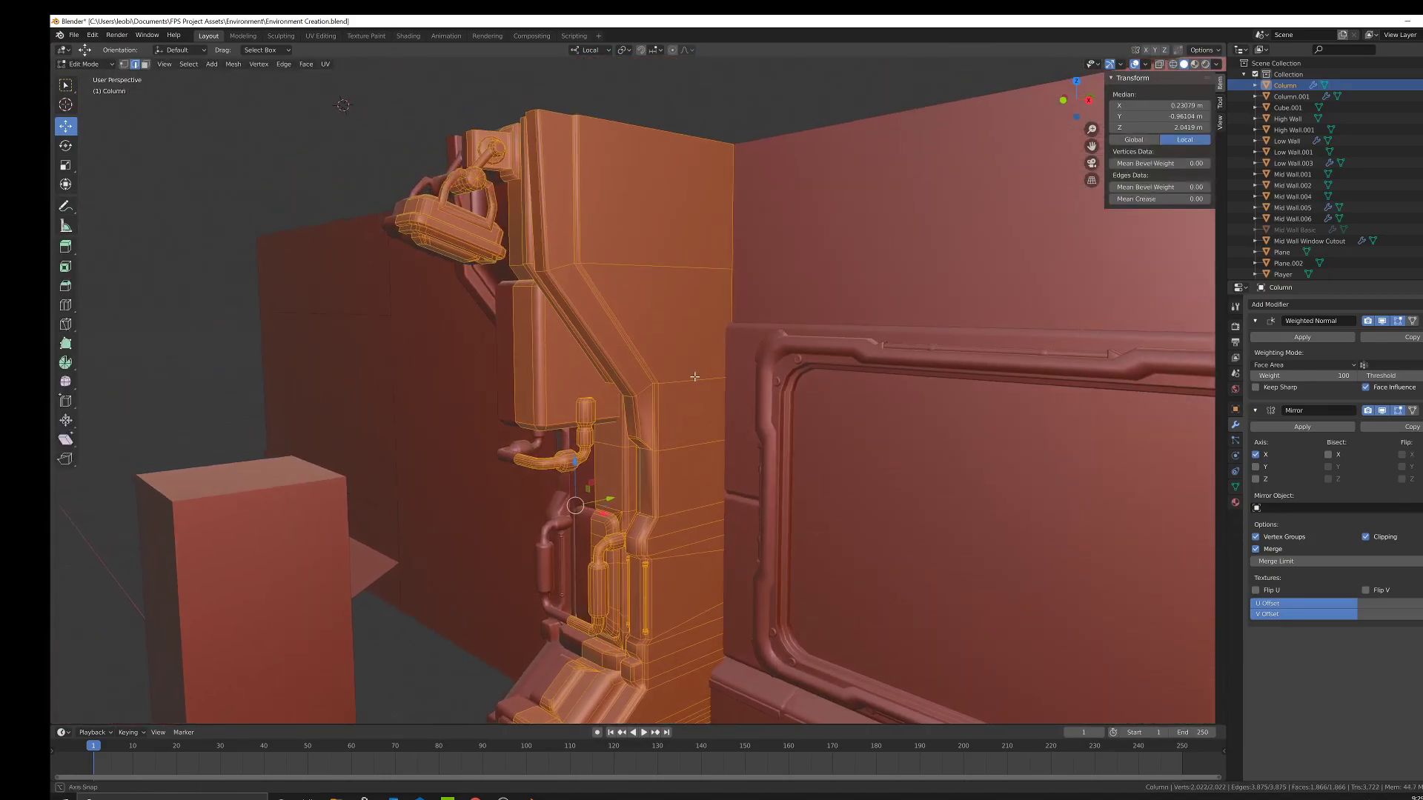
pyautogui.hotkey('alt', 'a')
# Examine the whole column from top to base, comparing its mesh edges with the shaded object.
pyautogui.moveTo(328, 141); pyautogui.dragTo(559, 286, button='middle')
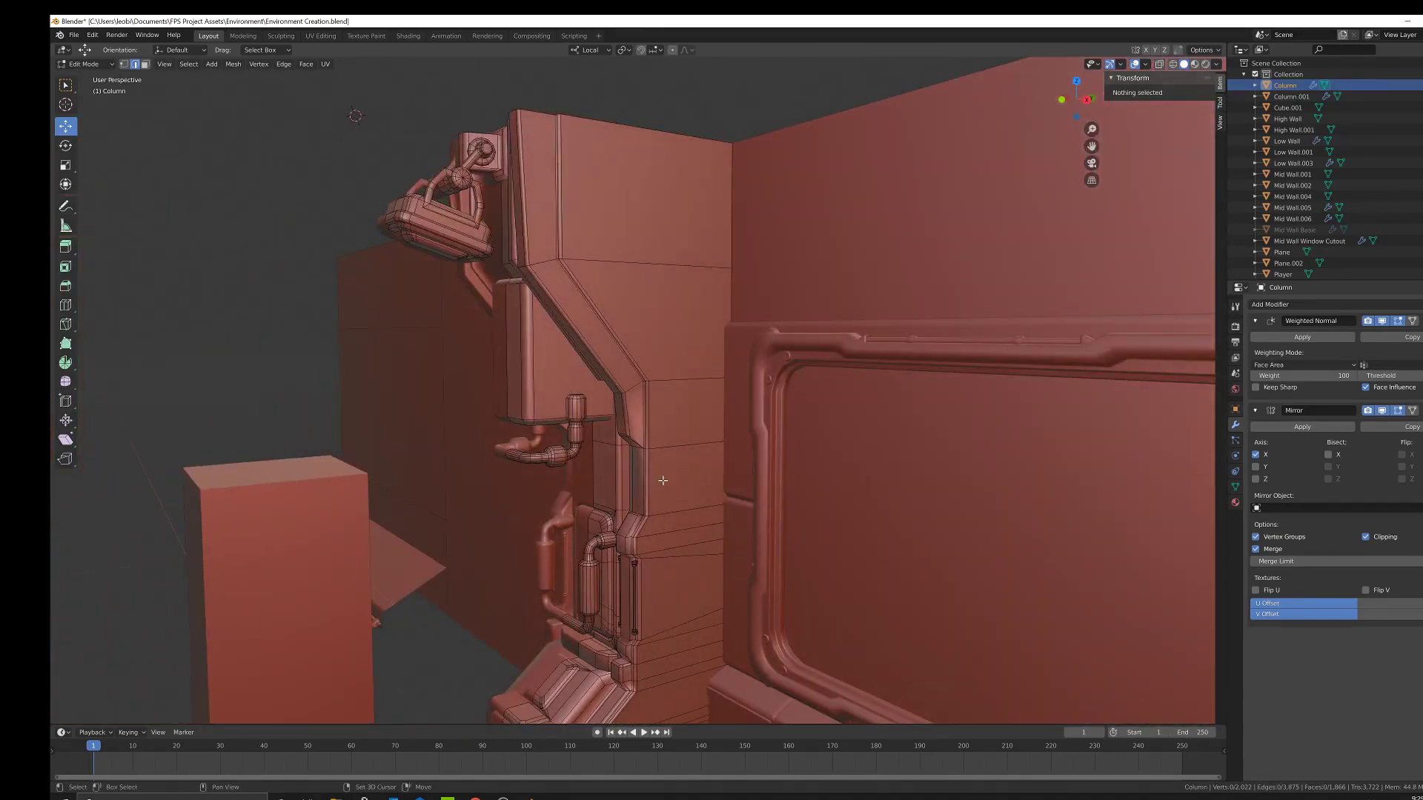
pyautogui.keyDown('shift'); pyautogui.moveTo(663, 481); pyautogui.dragTo(608, 376, button='middle'); pyautogui.keyUp('shift')
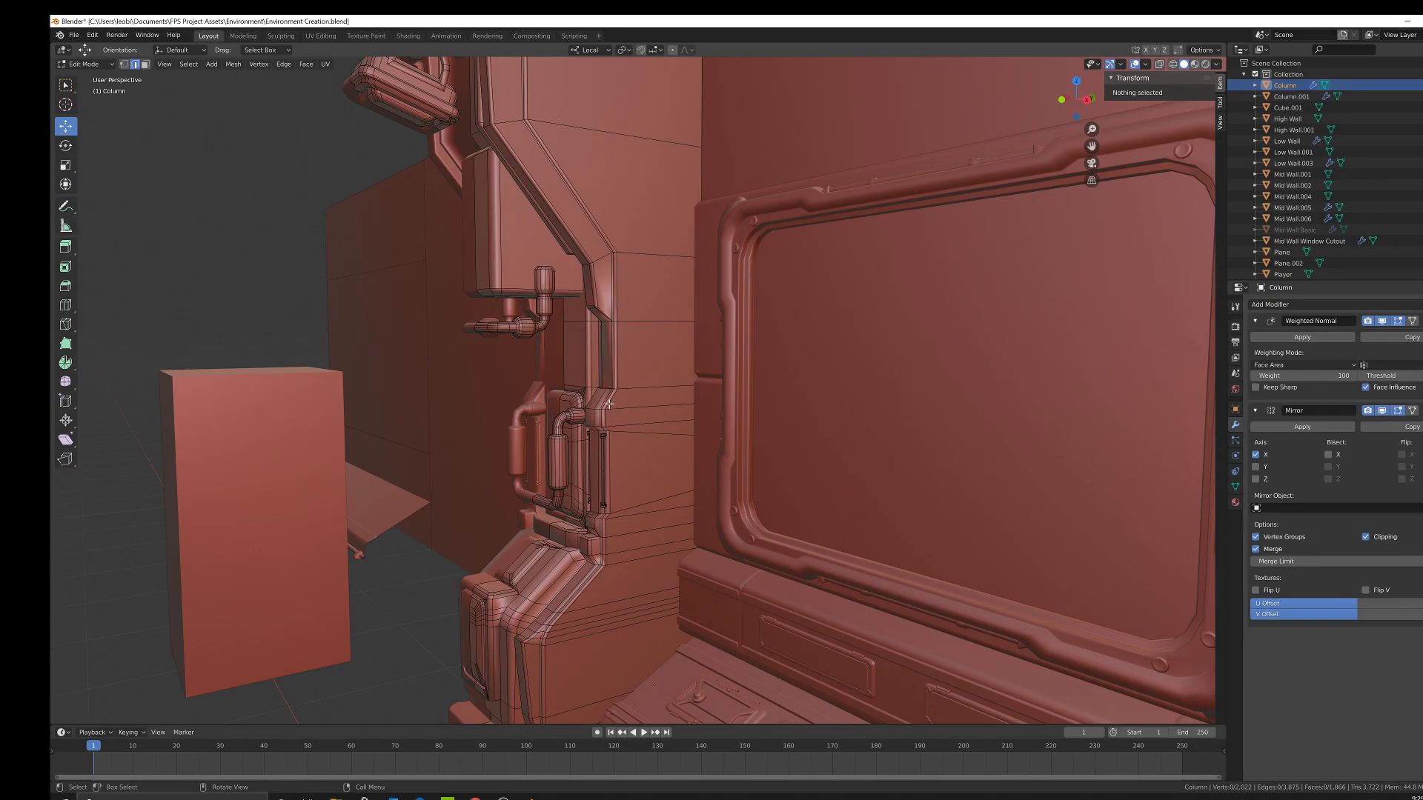
pyautogui.scroll(-5, 675, 377)
pyautogui.moveTo(635, 438); pyautogui.dragTo(701, 438, button='middle')
pyautogui.scroll(5, 620, 423)
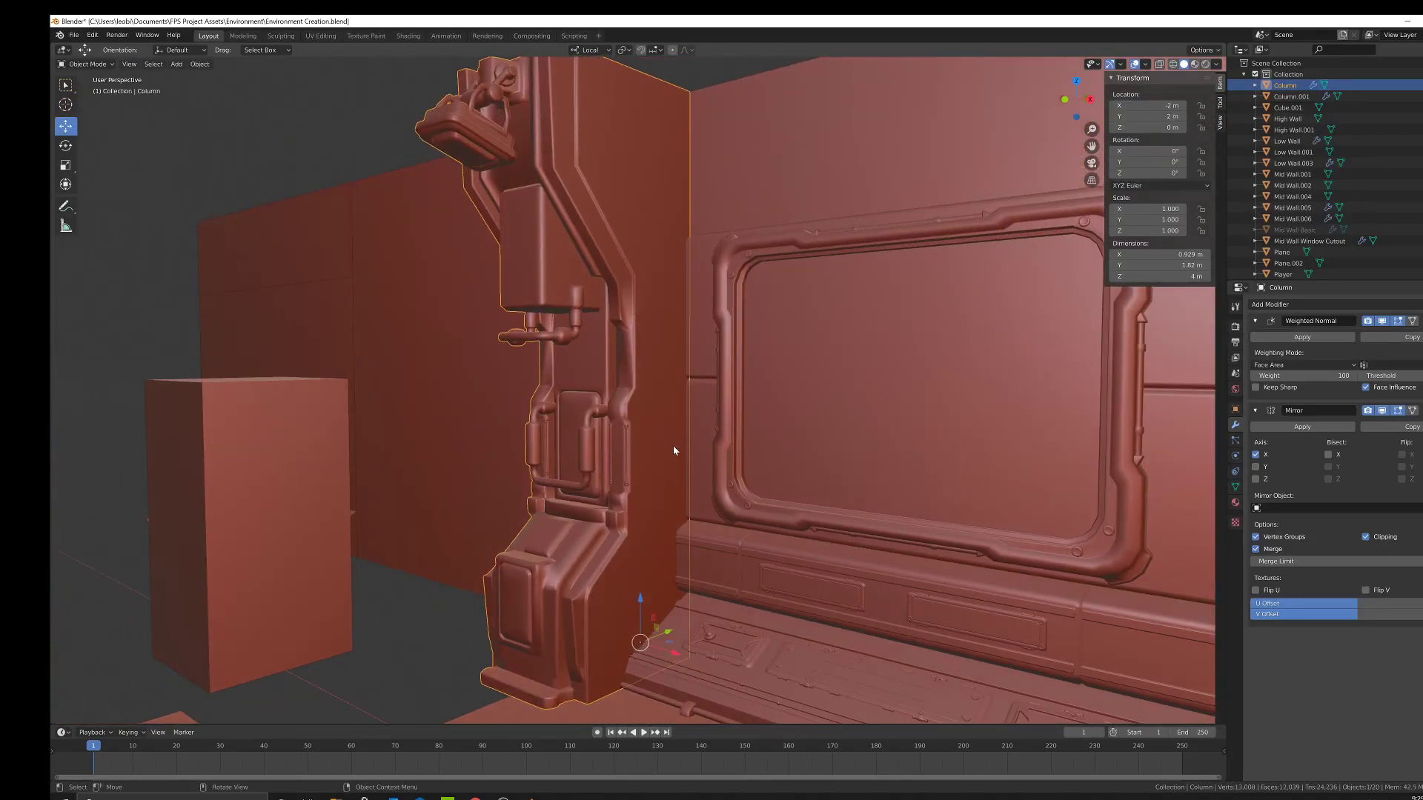
pyautogui.press('Tab')
pyautogui.press('Tab')
pyautogui.moveTo(664, 511); pyautogui.dragTo(667, 473, button='middle')
pyautogui.scroll(2, 734, 398)
pyautogui.scroll(3, 640, 407)
pyautogui.moveTo(652, 185); pyautogui.dragTo(651, 318, button='middle')
pyautogui.press('Tab')
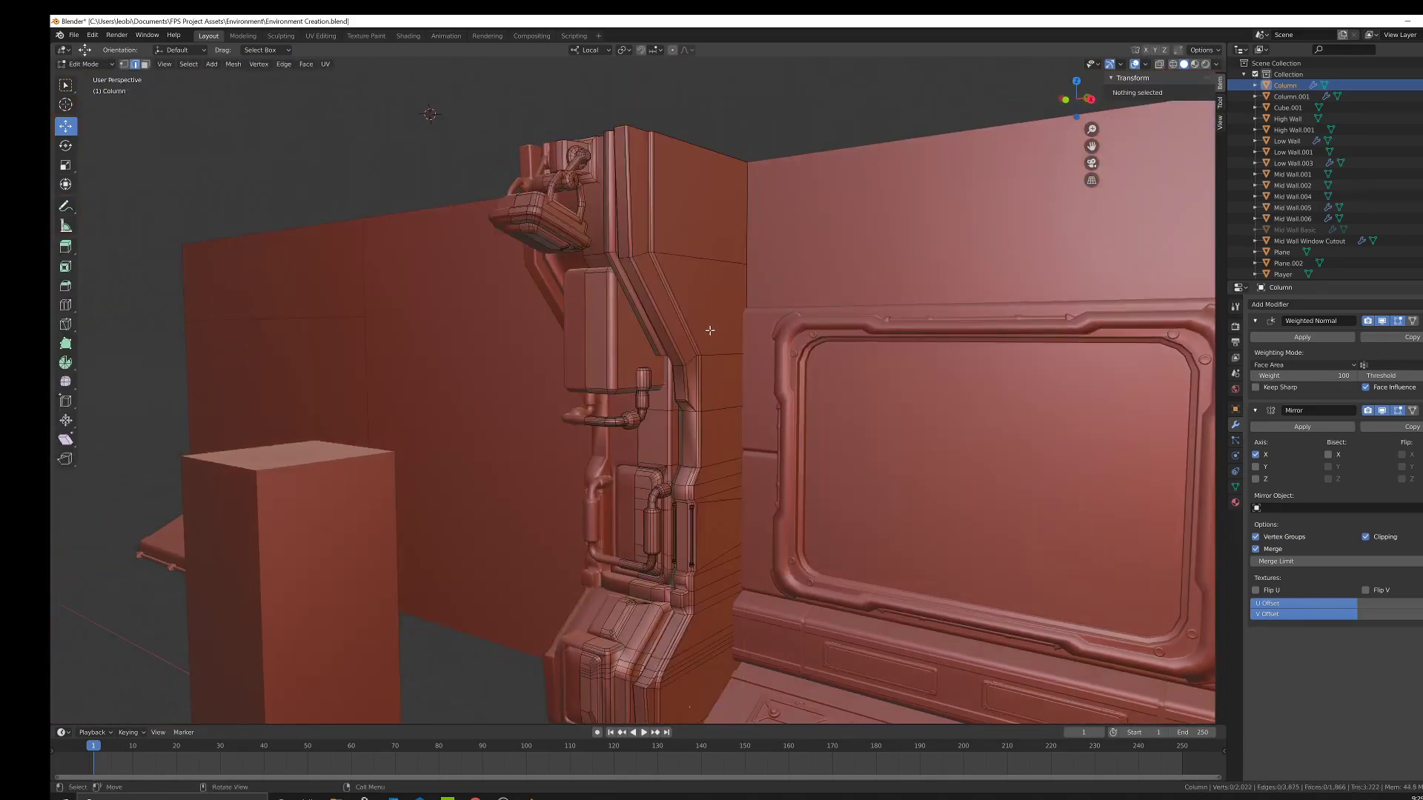
# Bevel the edge loop across the column's upper bend by about 0.032 m with one segment and clear the selection.
pyautogui.keyDown('alt'); pyautogui.click(732, 260); pyautogui.keyUp('alt')
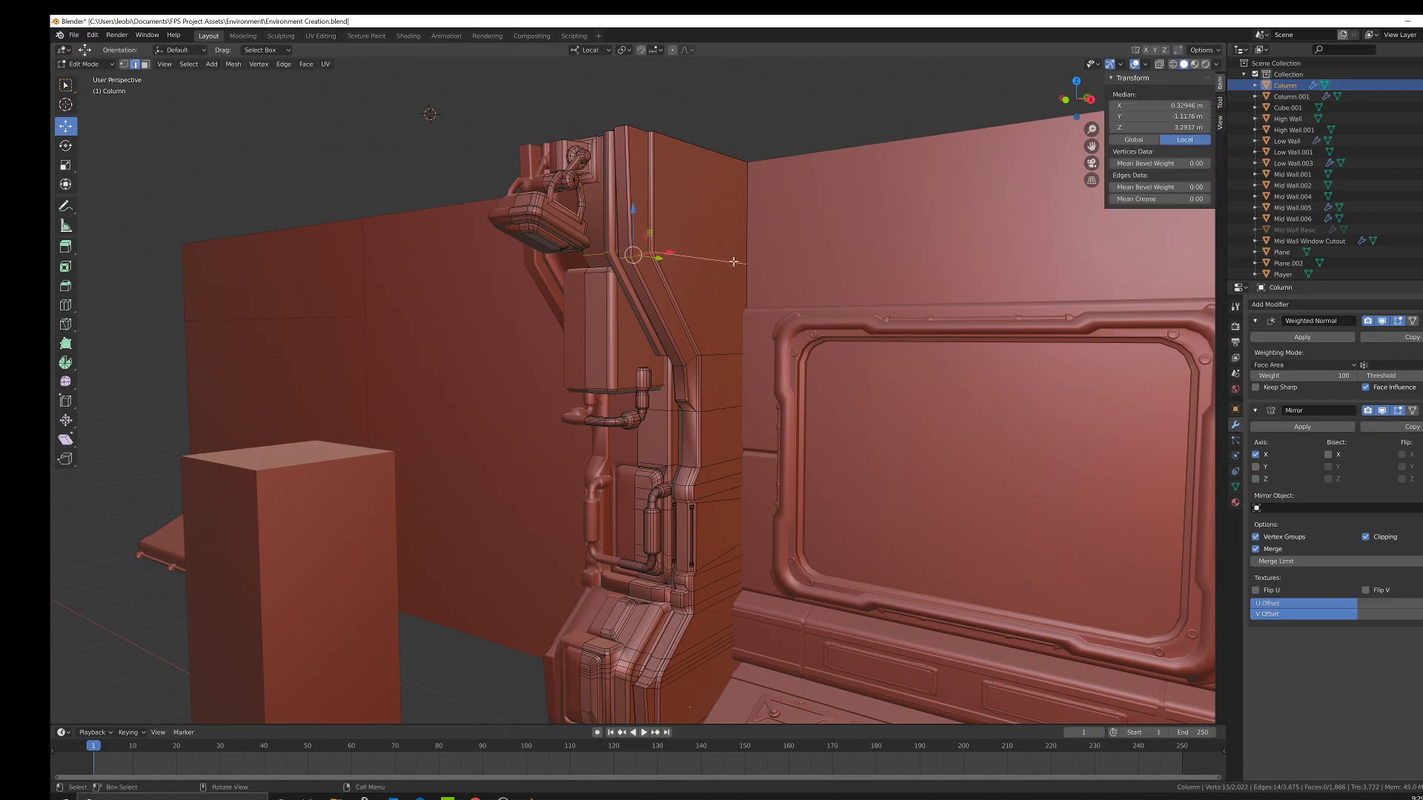
pyautogui.hotkey('ctrl', 'b')
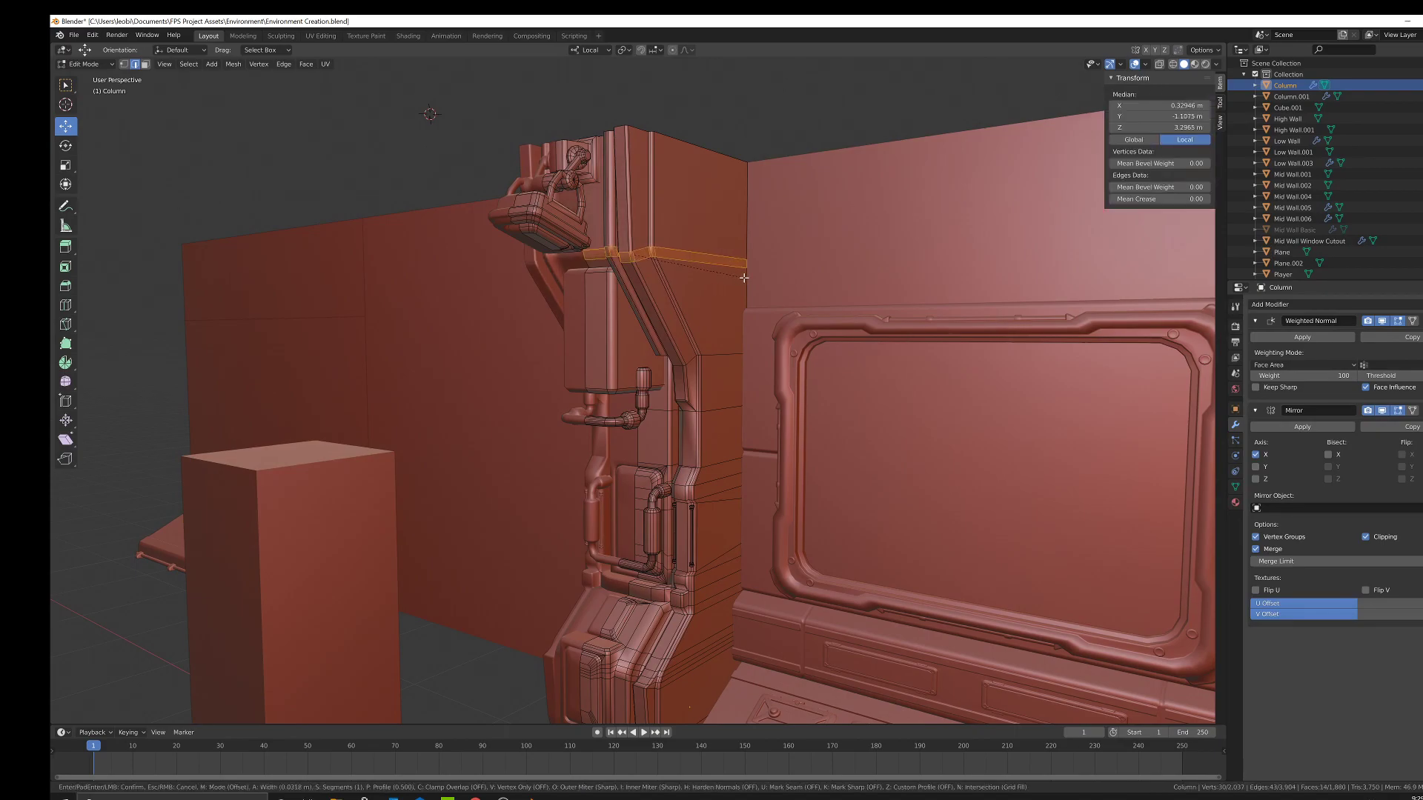
pyautogui.click(745, 277)
pyautogui.moveTo(745, 277); pyautogui.dragTo(691, 387, button='middle')
pyautogui.hotkey('alt', 'a')
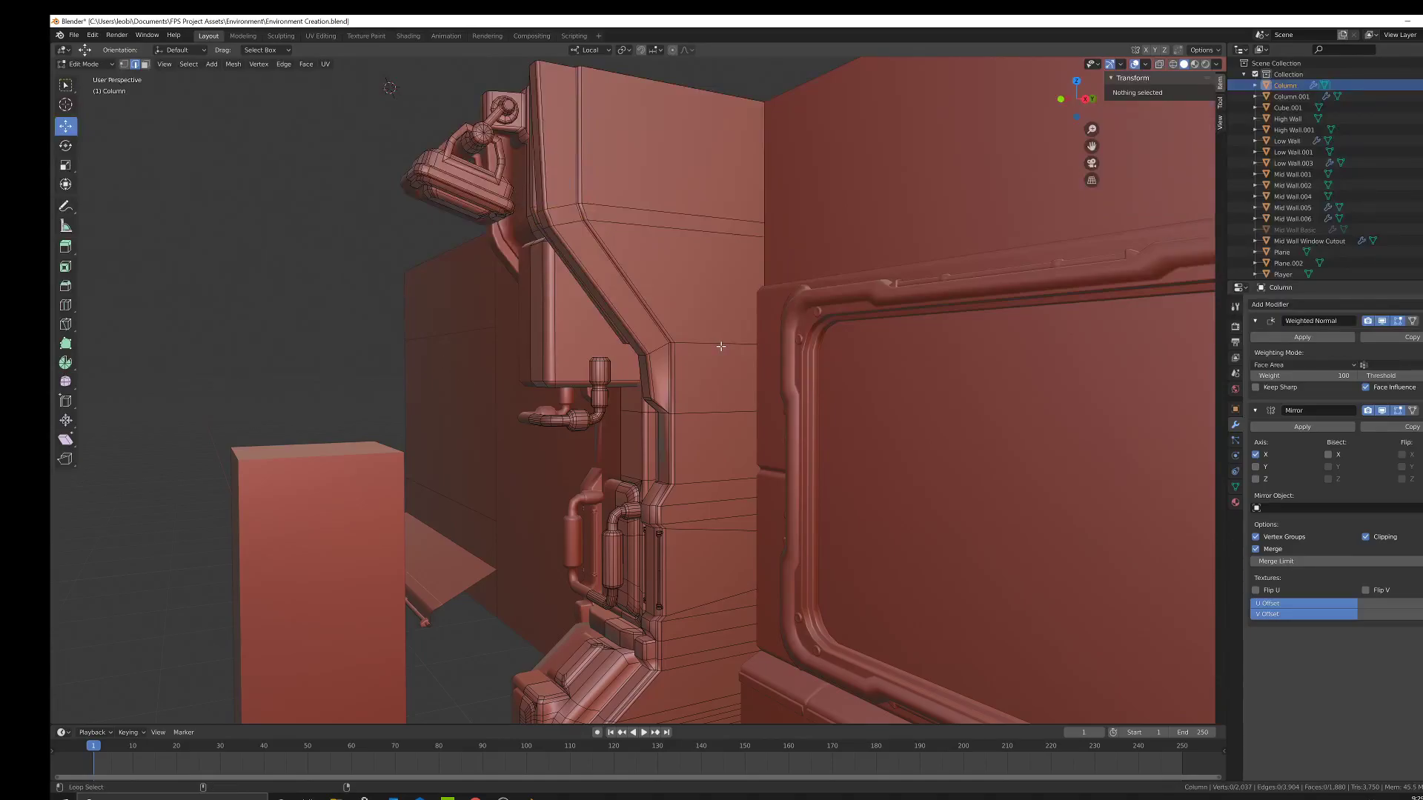
# Try a 0.0304 m bevel on the edge loop at the column's mid-height bend, just below the large box.
pyautogui.keyDown('alt'); pyautogui.click(721, 346); pyautogui.keyUp('alt')
pyautogui.hotkey('ctrl', 'b')
pyautogui.click(718, 361)
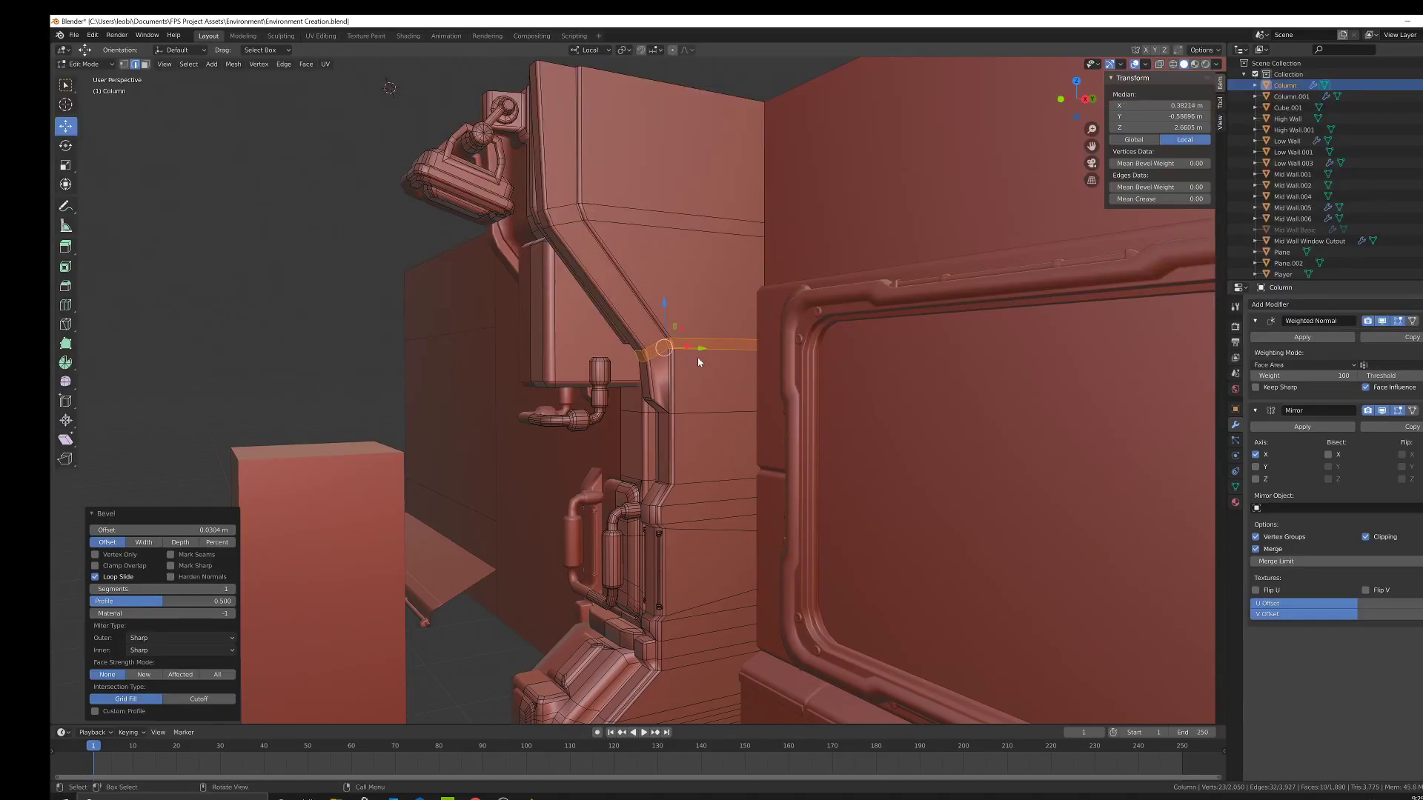
pyautogui.hotkey('alt', 'z')
pyautogui.moveTo(719, 362)
pyautogui.mouseDown(button='middle')
pyautogui.moveTo(797, 360)
pyautogui.moveTo(696, 372)
pyautogui.moveTo(683, 432)
pyautogui.moveTo(718, 413)
pyautogui.moveTo(722, 432)
pyautogui.moveTo(683, 455)
pyautogui.moveTo(653, 373)
pyautogui.moveTo(634, 377)
pyautogui.moveTo(654, 390)
pyautogui.moveTo(645, 272)
pyautogui.moveTo(626, 300)
pyautogui.mouseUp(button='middle')
pyautogui.hotkey('ctrl', 'z')
pyautogui.hotkey('alt', 'z')
pyautogui.press('Tab')
pyautogui.scroll(2, 639, 382)
pyautogui.press('Tab')
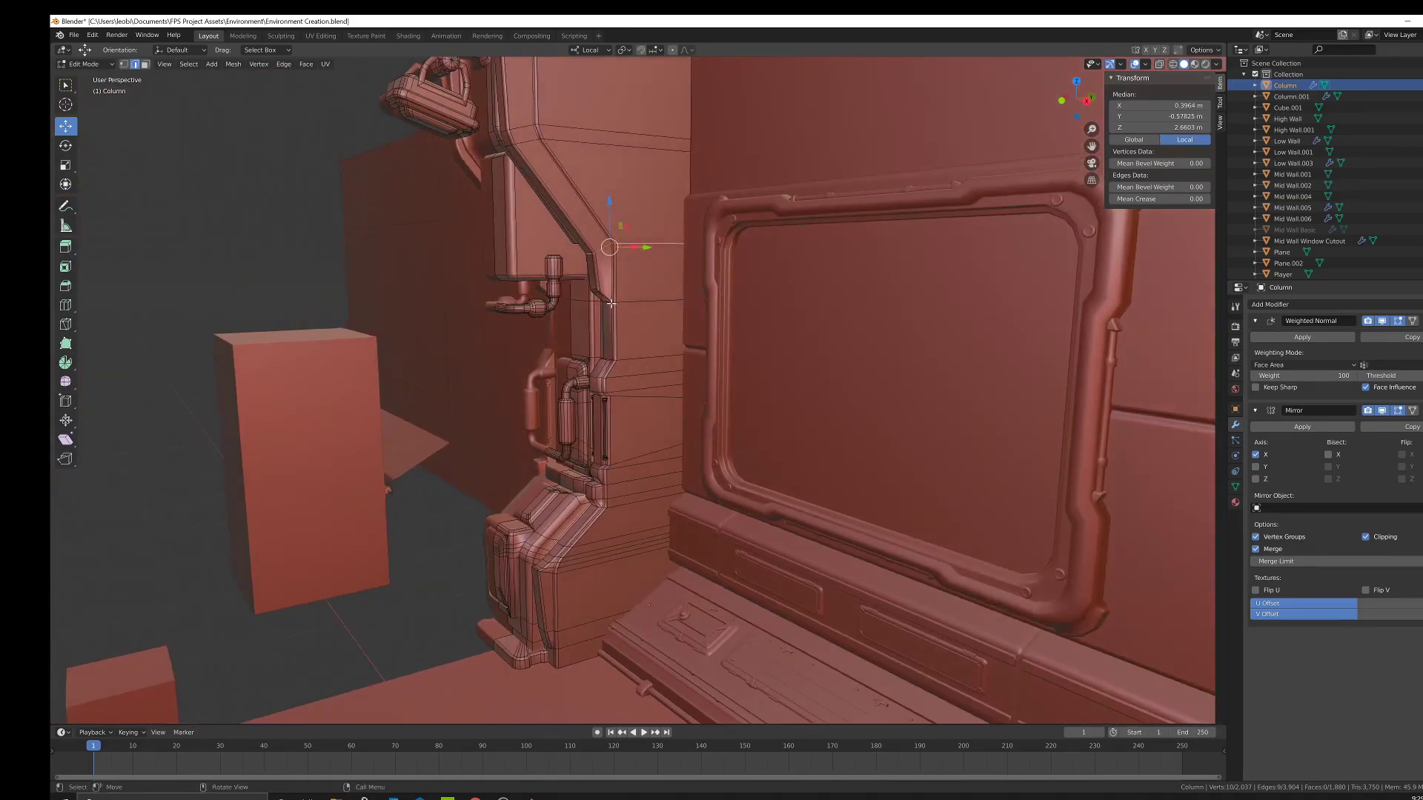
# Add one centred vertical loop cut following the profile of the column's side face from base to top.
pyautogui.click(66, 306)
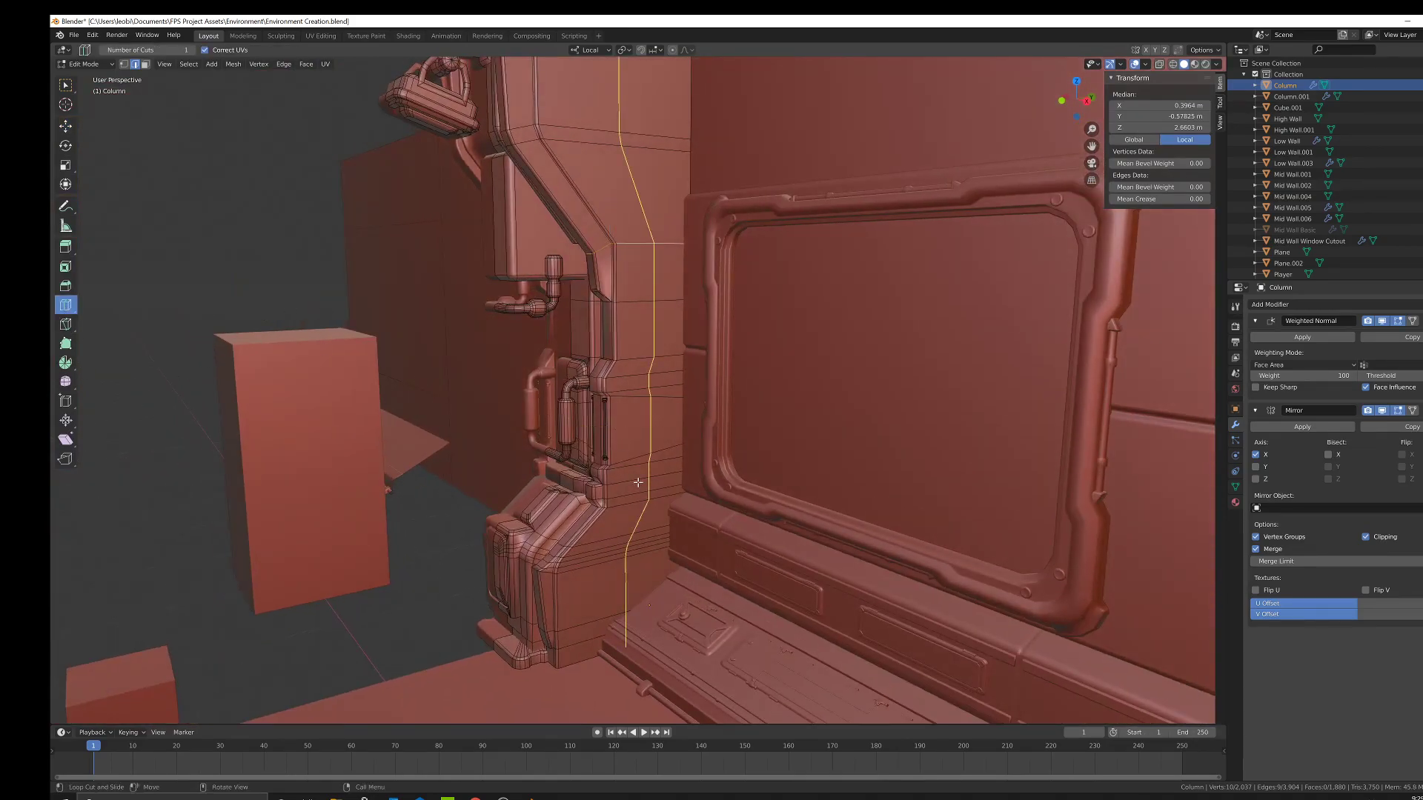
pyautogui.click(638, 482)
pyautogui.moveTo(526, 264); pyautogui.dragTo(622, 302, button='middle')
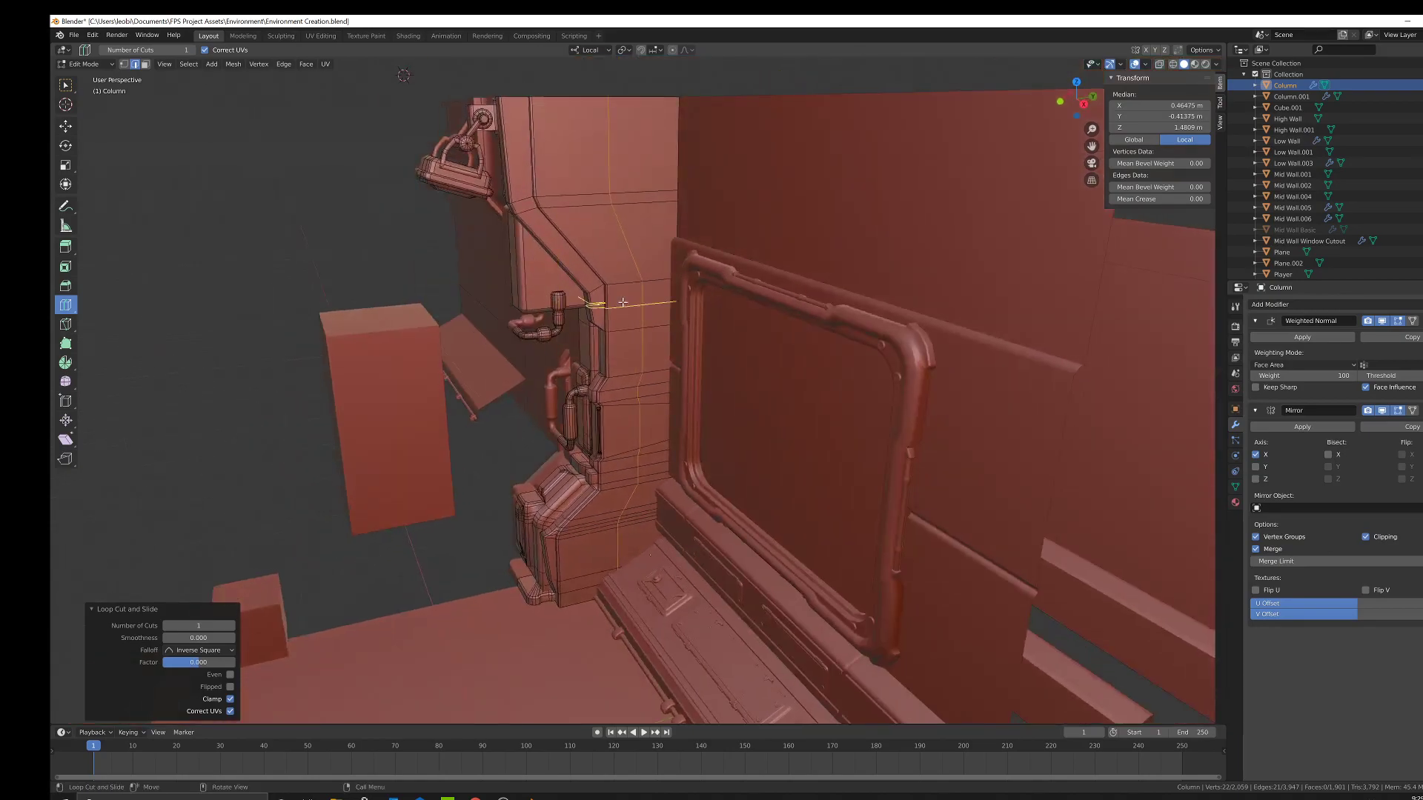
pyautogui.click(66, 127)
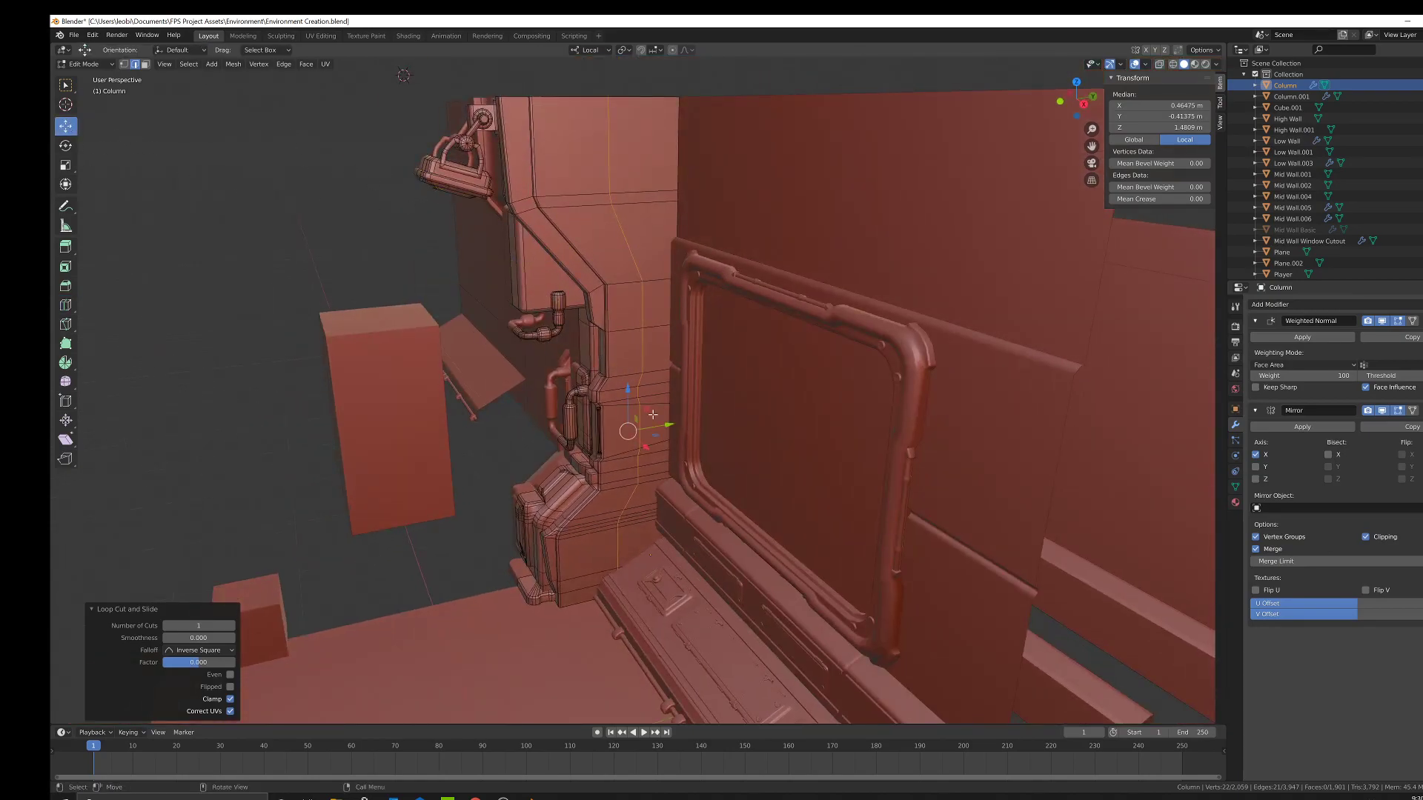
pyautogui.moveTo(667, 429); pyautogui.dragTo(658, 428)
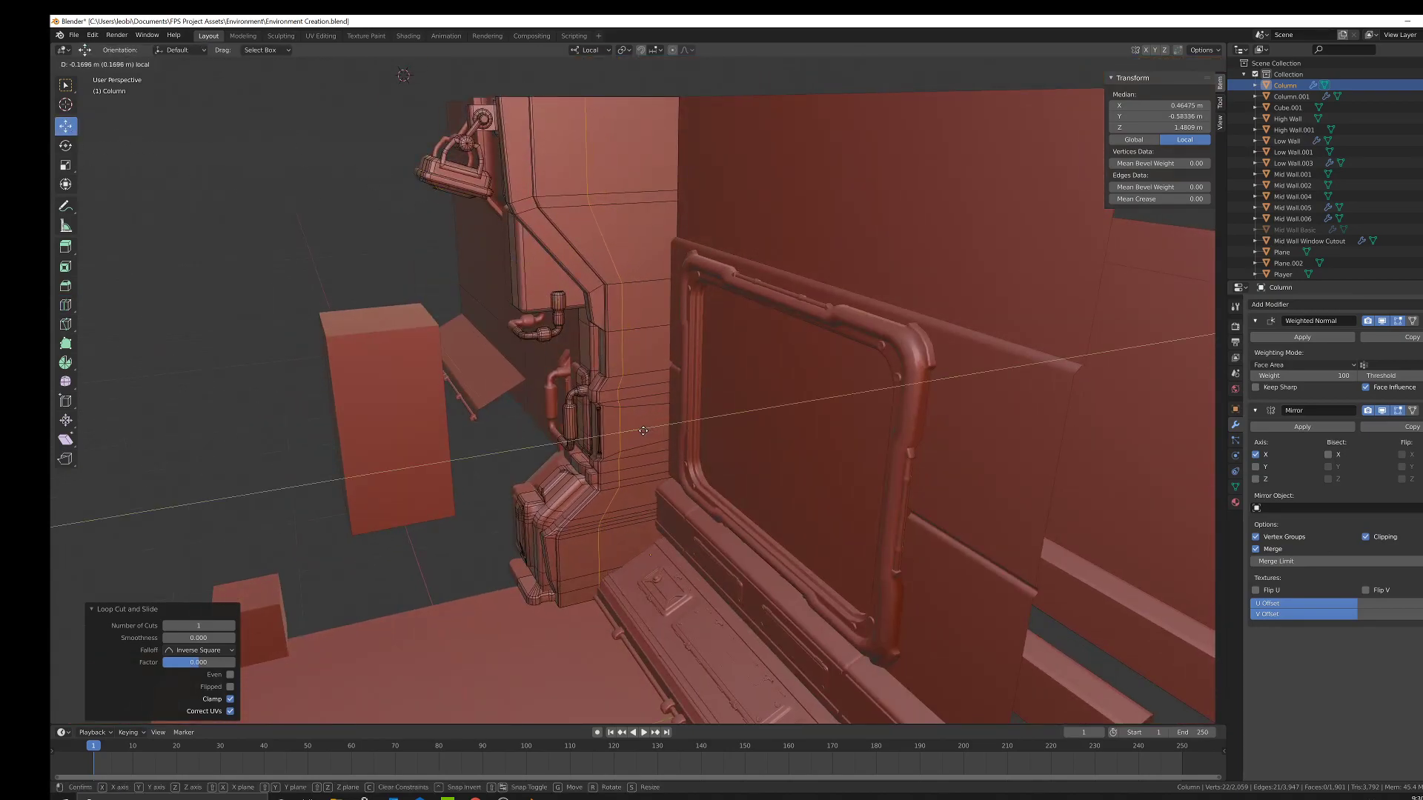
pyautogui.rightClick(651, 429)
pyautogui.moveTo(651, 430); pyautogui.dragTo(651, 427, button='middle')
pyautogui.moveTo(656, 484); pyautogui.dragTo(652, 456, button='middle')
# Exclude the mid-section vertices from the new loop's selection and move its upper and lower parts -0.106 m along local Y.
pyautogui.click(126, 65)
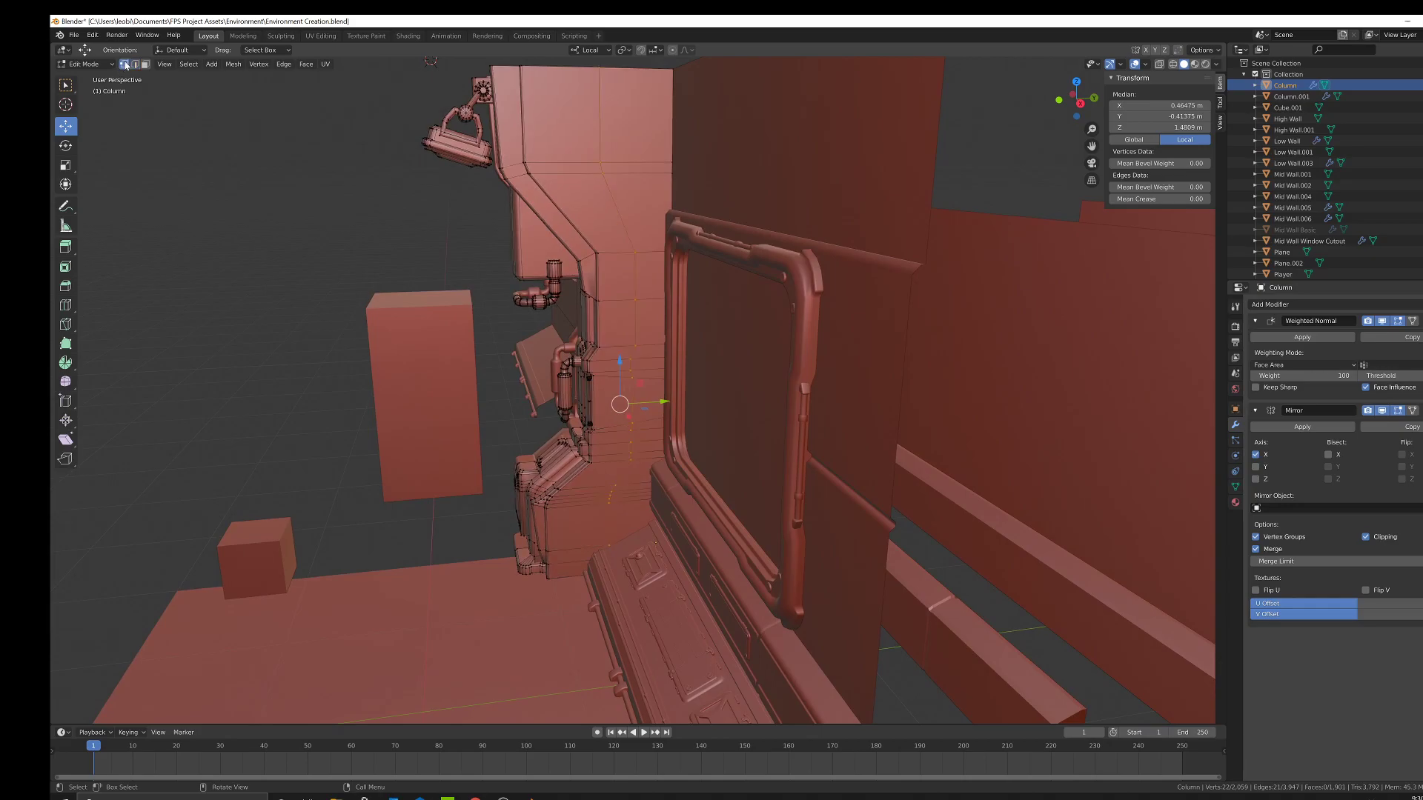
pyautogui.click(675, 313)
pyautogui.press('c')
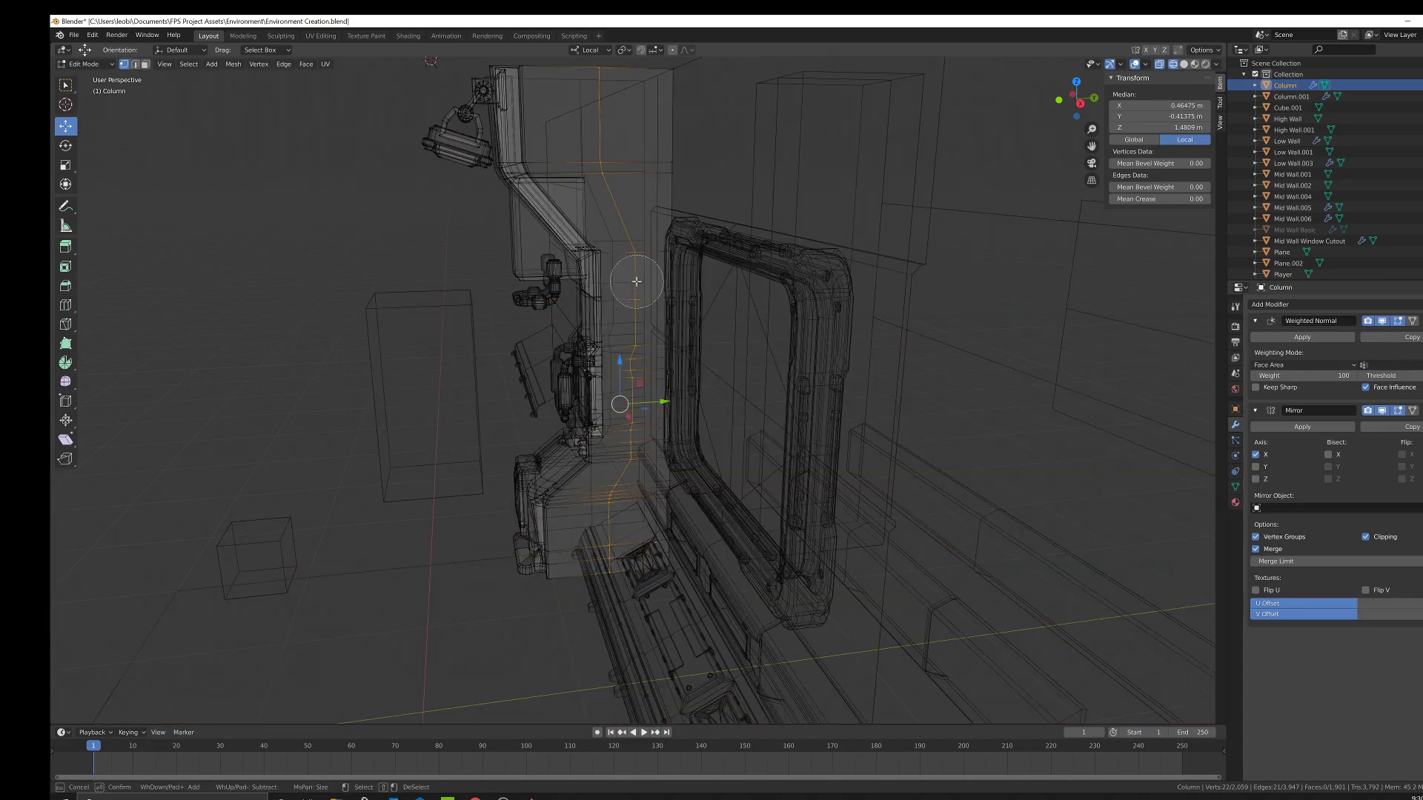
pyautogui.keyDown('shift'); pyautogui.moveTo(642, 296); pyautogui.dragTo(642, 407); pyautogui.keyUp('shift')
pyautogui.press('Escape')
pyautogui.press('z')
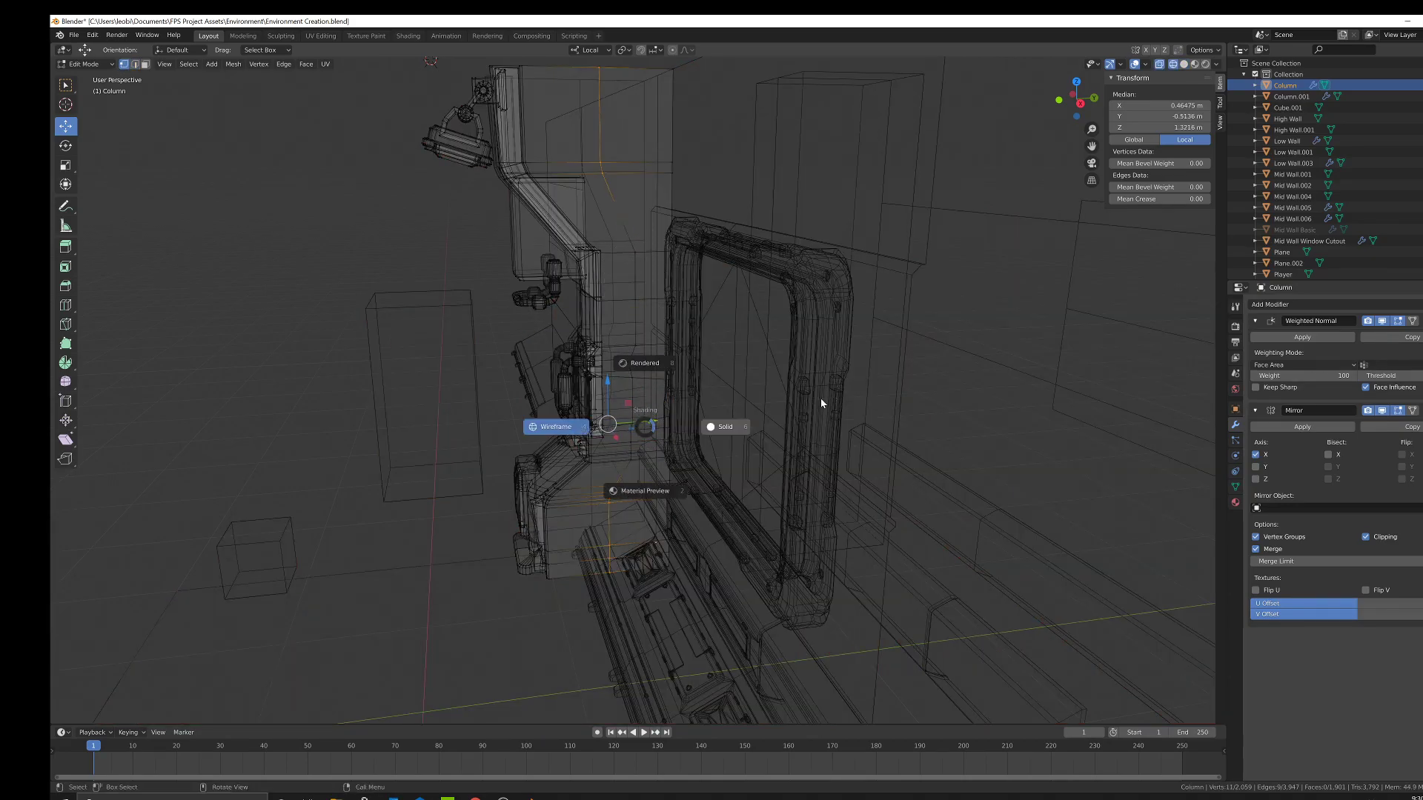
pyautogui.click(656, 423)
pyautogui.press('g')
pyautogui.press('y')
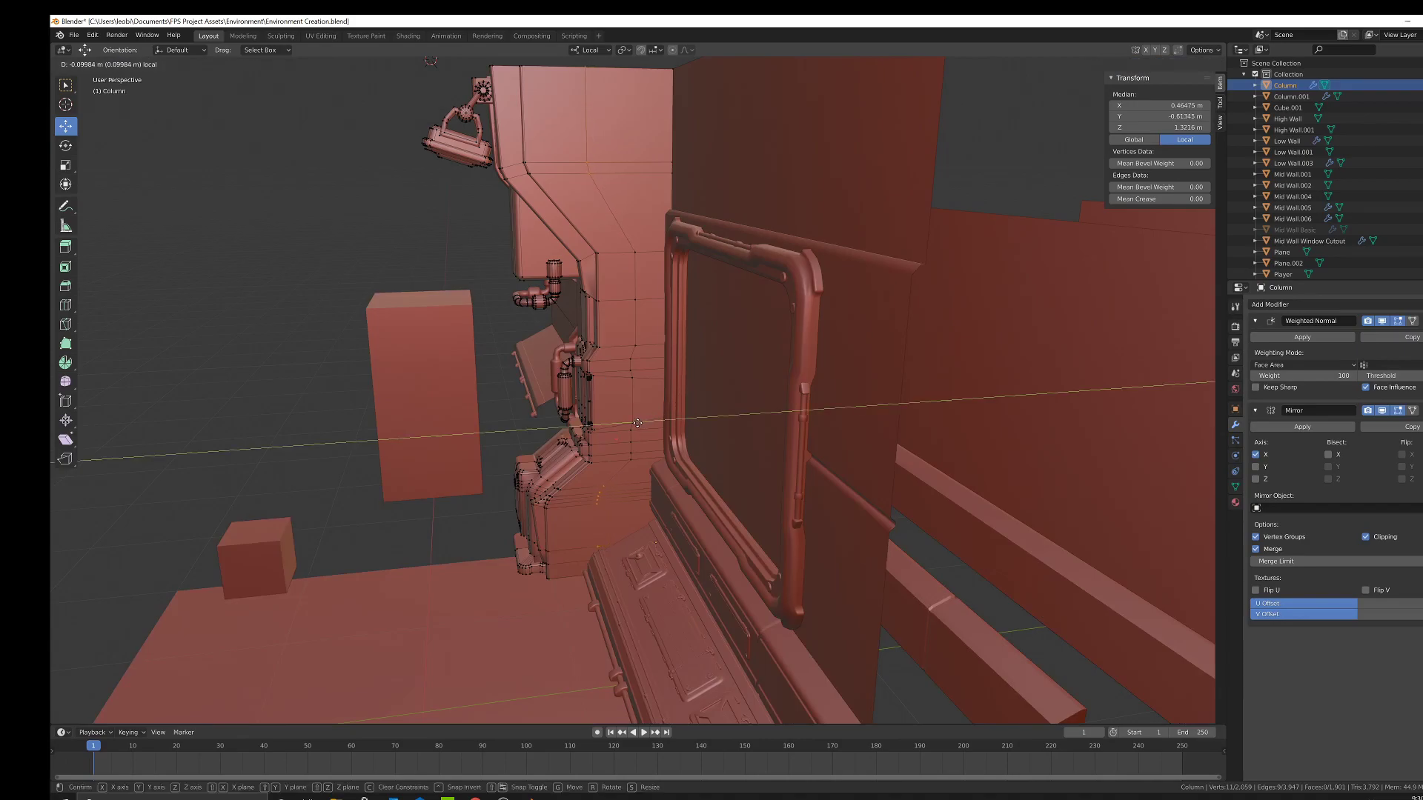
pyautogui.click(638, 423)
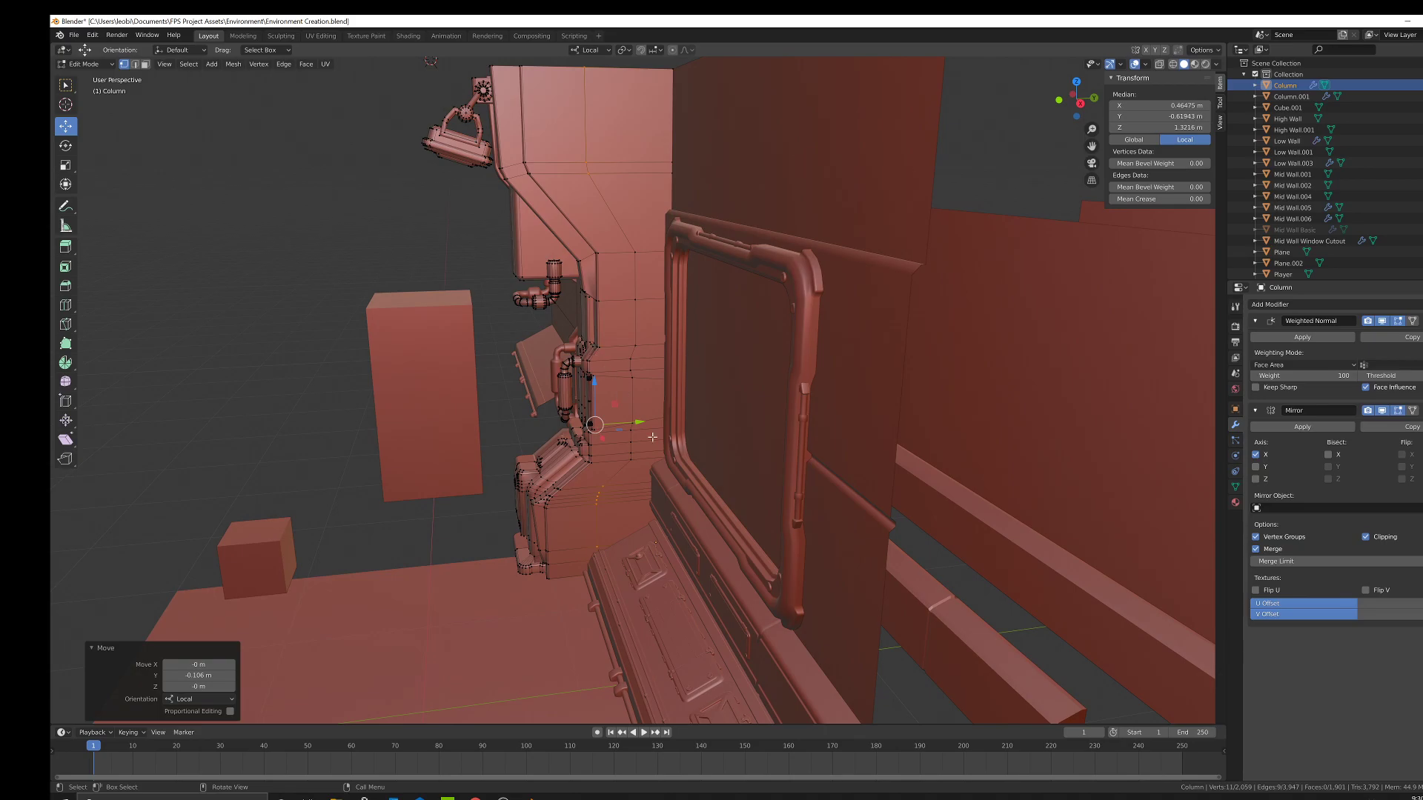
# Straighten the side loop's mid-section vertices by scaling them along Y by 0.155 and again by 0.782.
pyautogui.scroll(2, 646, 378)
pyautogui.click(636, 334)
pyautogui.press('c')
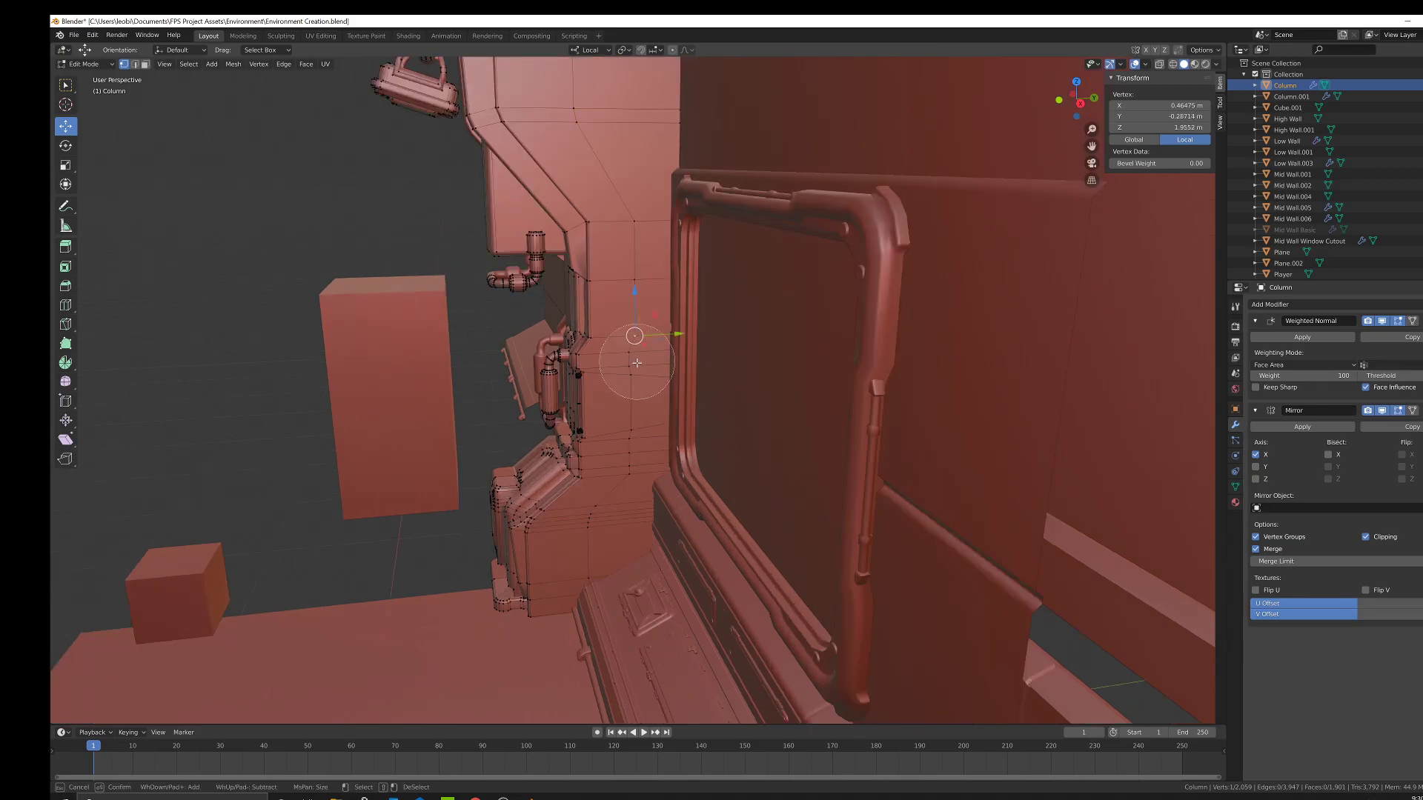
pyautogui.moveTo(636, 230); pyautogui.dragTo(636, 400)
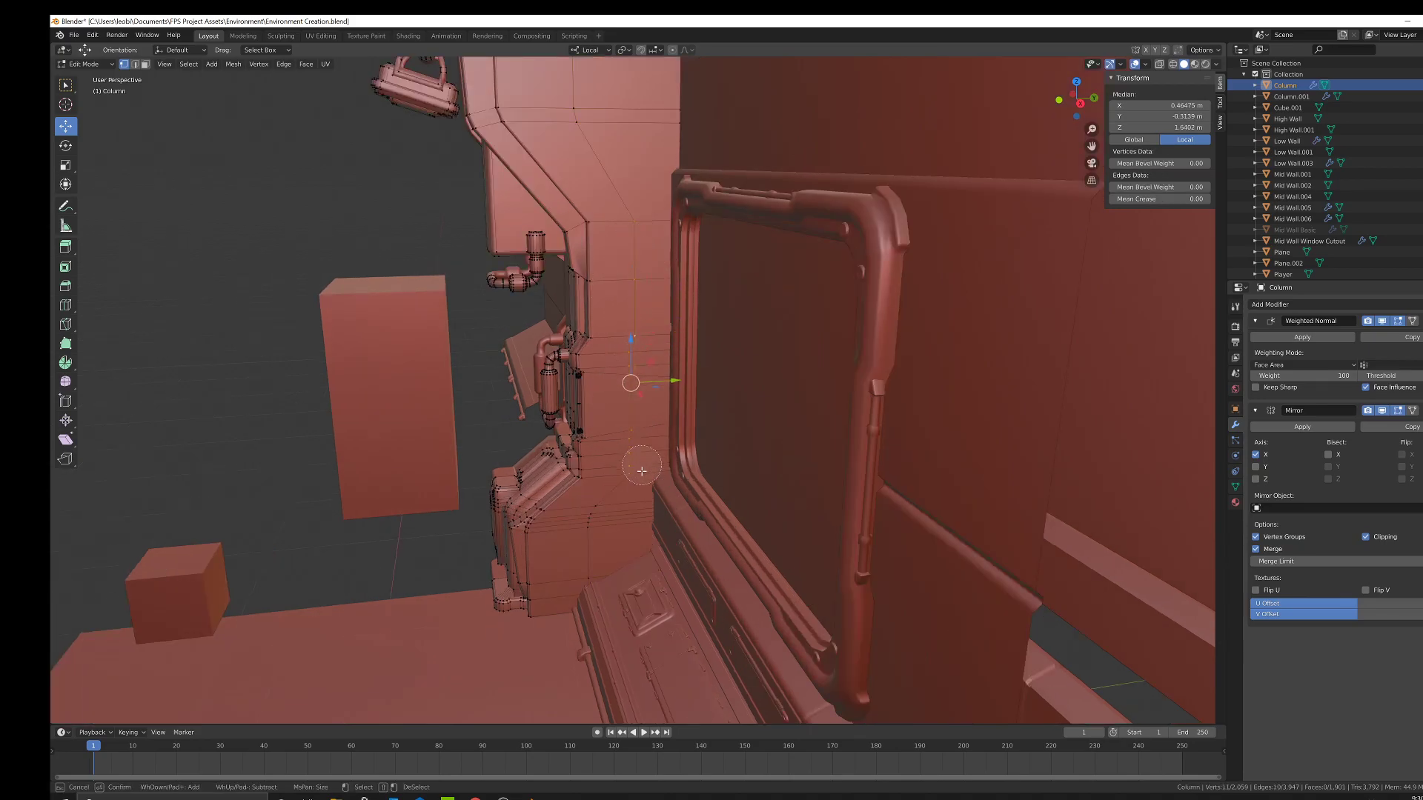
pyautogui.press('Escape')
pyautogui.press('s')
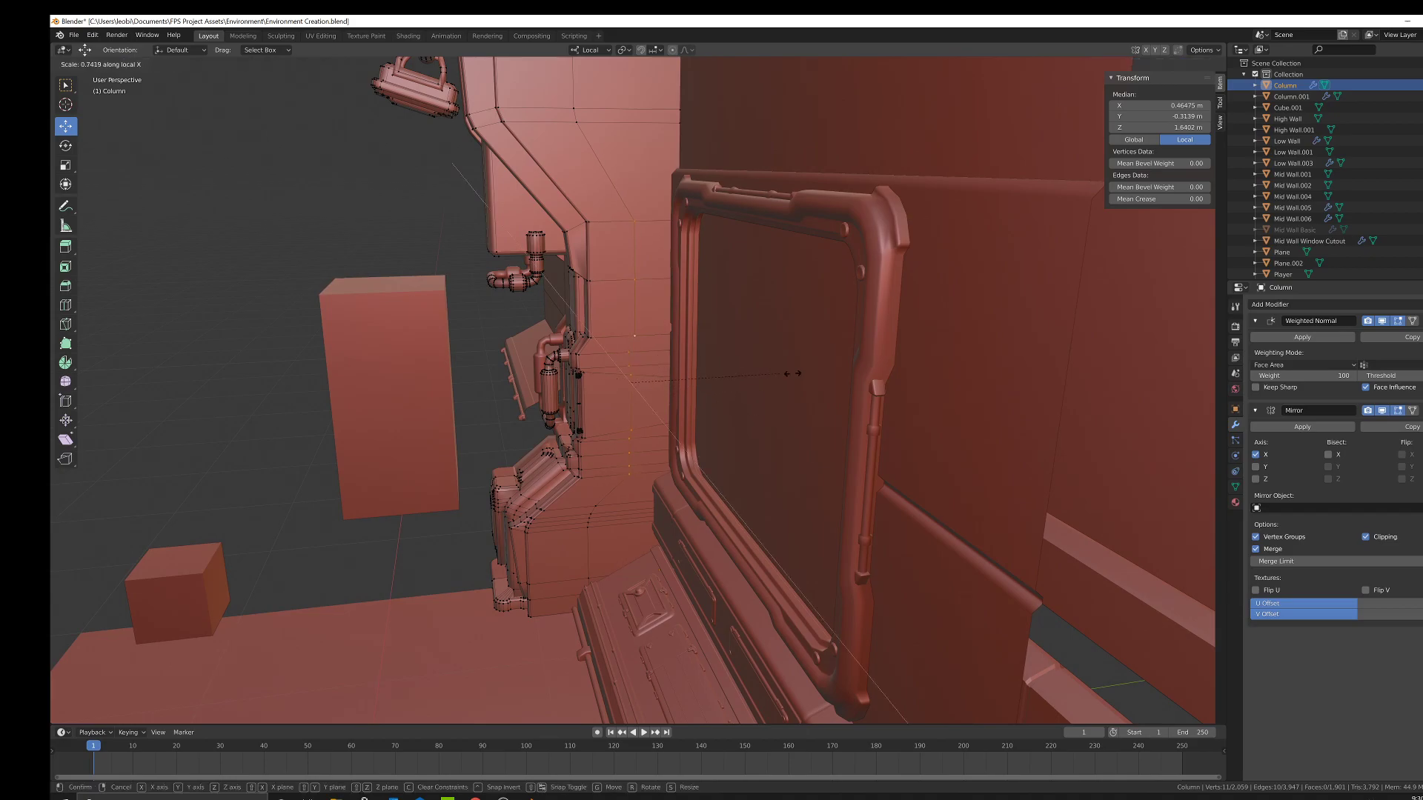
pyautogui.click(643, 357)
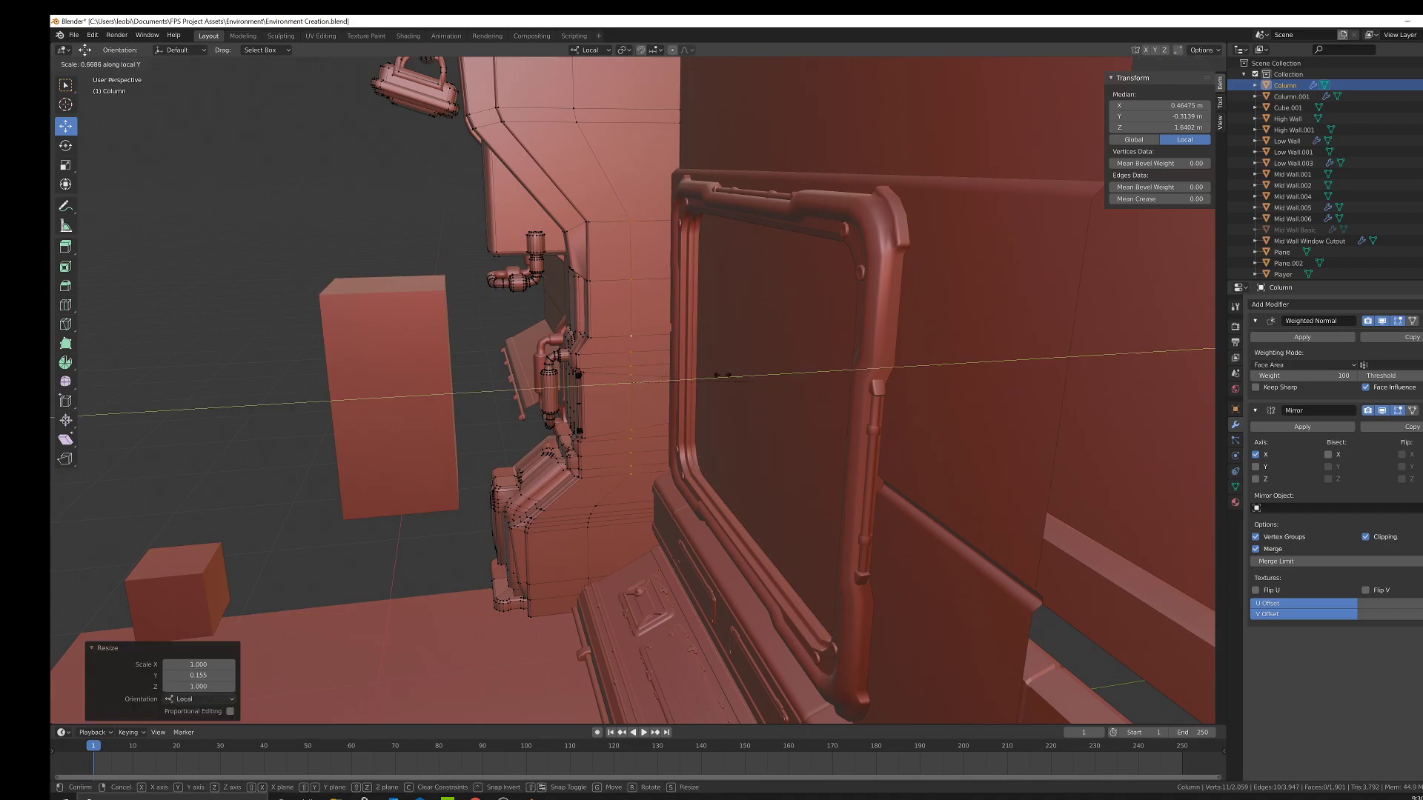
pyautogui.press('s')
pyautogui.press('y')
pyautogui.press('y')
pyautogui.click(667, 370)
pyautogui.moveTo(667, 371); pyautogui.dragTo(689, 366, button='middle')
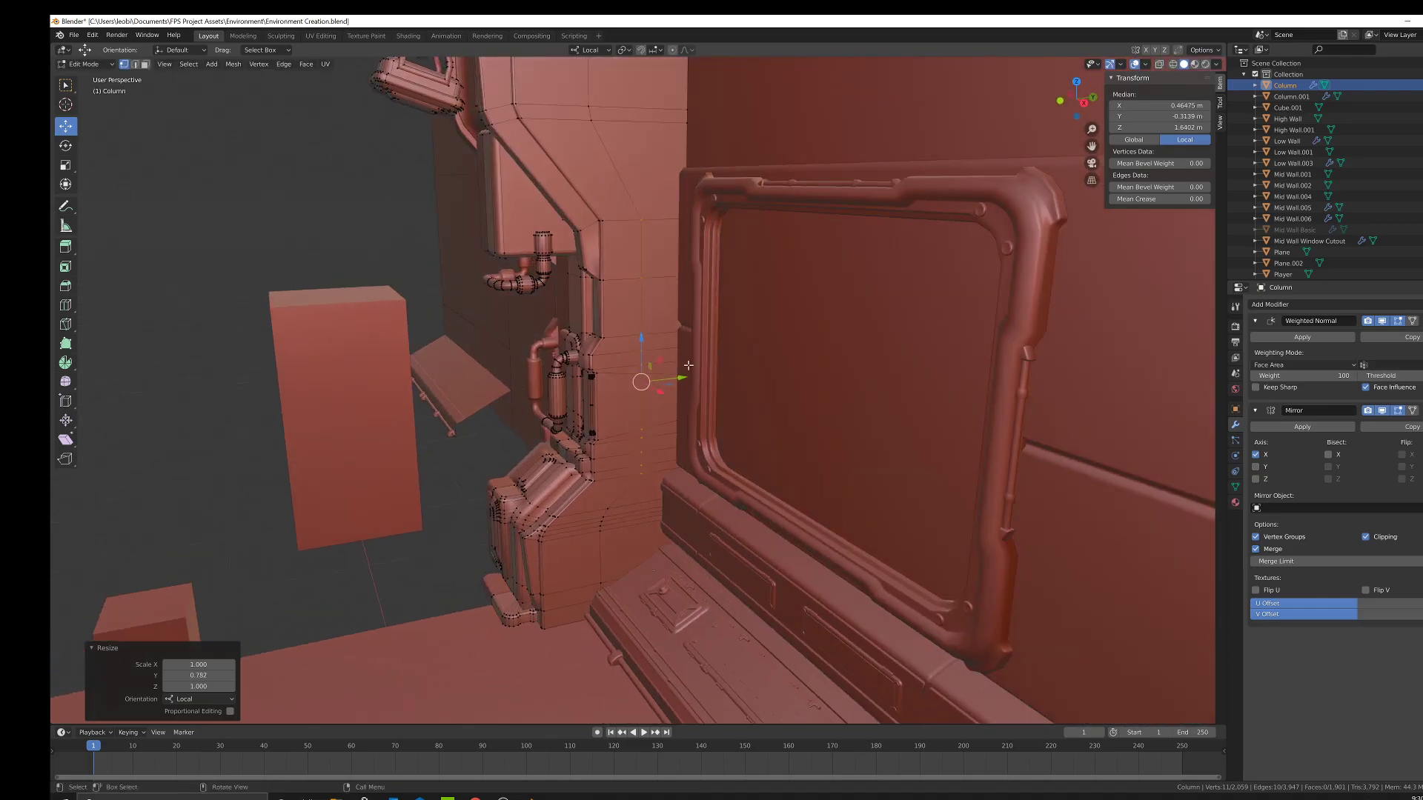
# Extrude the strip of side faces between the new loop and the wall outward by 0.0575 m, from base to top.
pyautogui.click(145, 64)
pyautogui.click(628, 502)
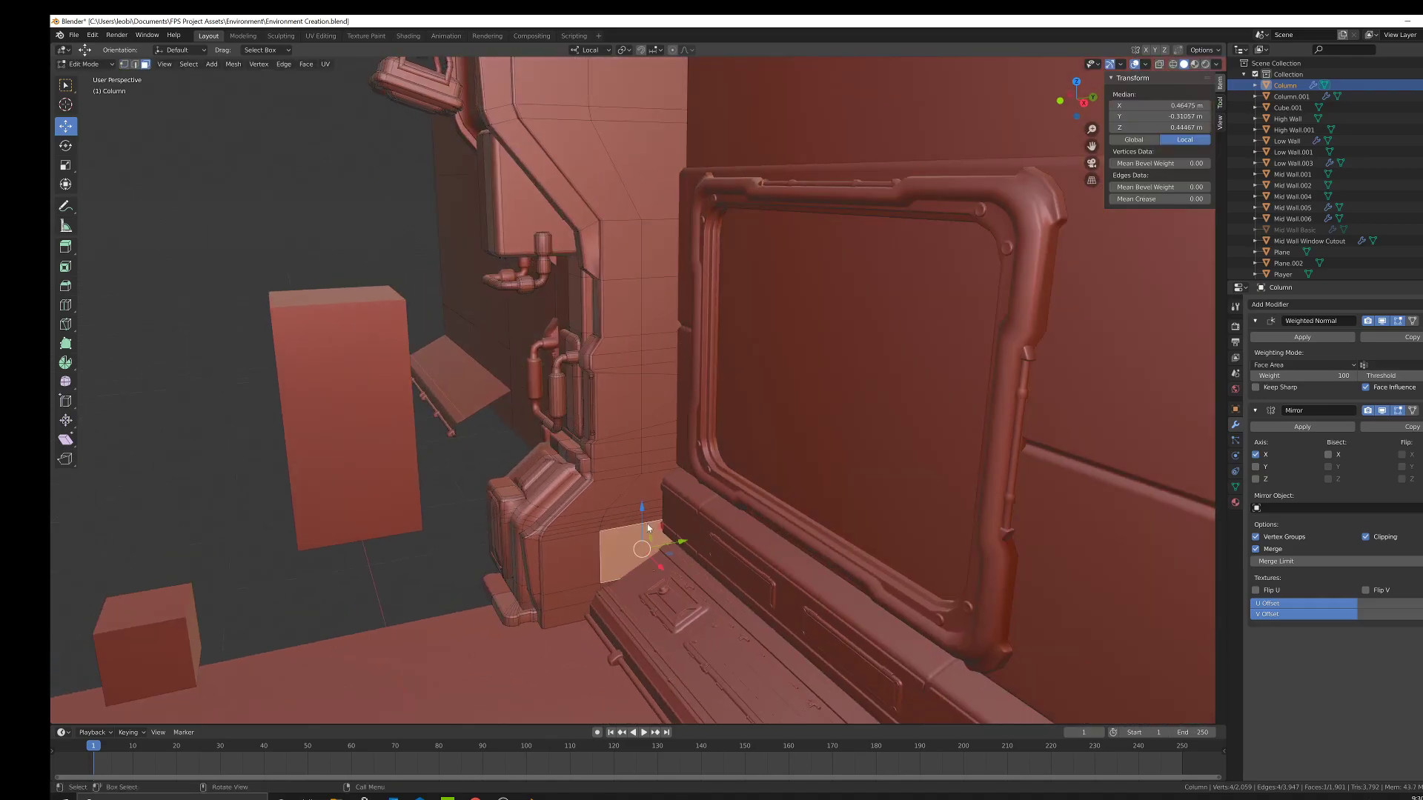
pyautogui.hotkey('shift', 'z')
pyautogui.press('c')
pyautogui.moveTo(632, 579)
pyautogui.mouseDown()
pyautogui.moveTo(643, 589)
pyautogui.moveTo(677, 464)
pyautogui.moveTo(669, 375)
pyautogui.mouseUp()
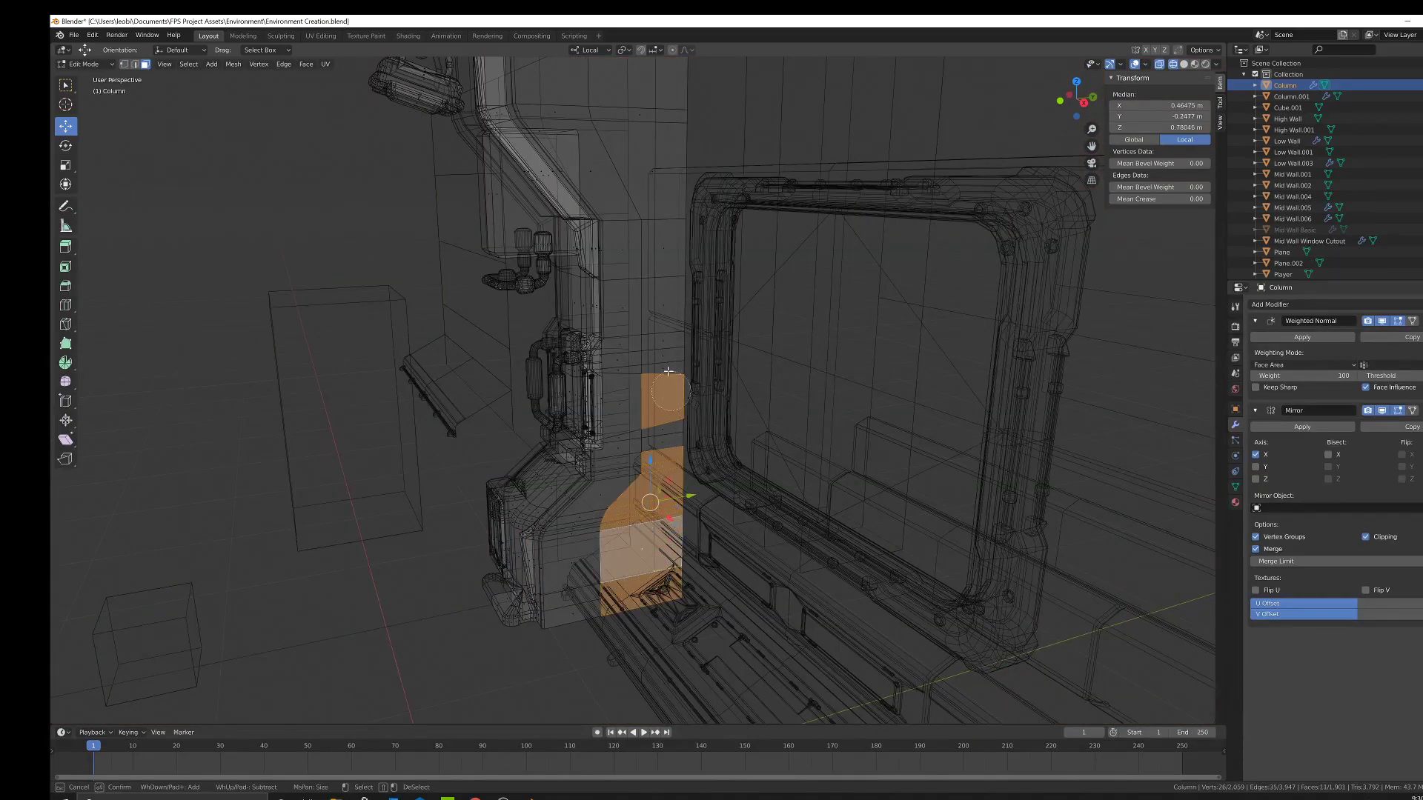
pyautogui.moveTo(667, 433); pyautogui.dragTo(659, 88)
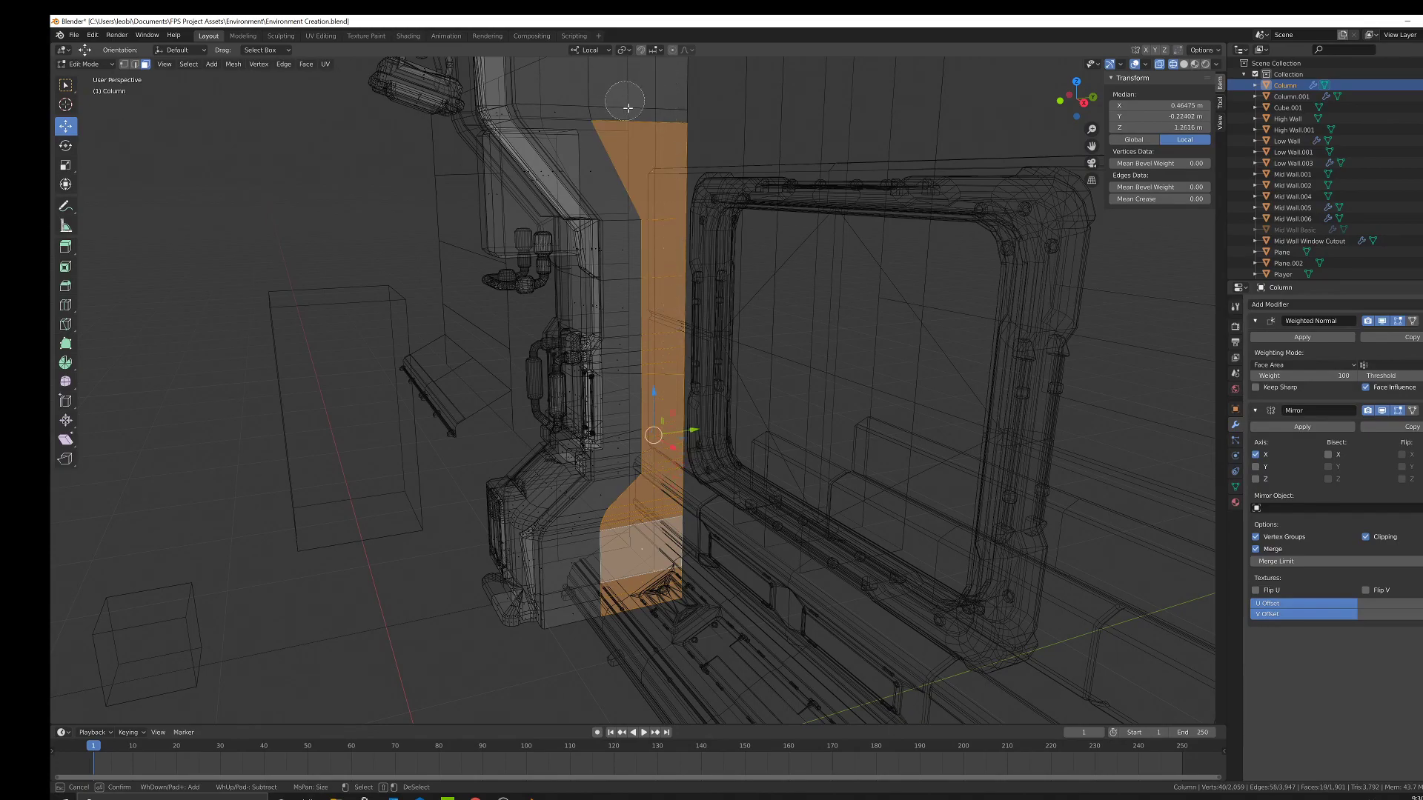
pyautogui.keyDown('shift'); pyautogui.moveTo(655, 78); pyautogui.dragTo(654, 164, button='middle'); pyautogui.keyUp('shift')
pyautogui.press('c')
pyautogui.click(648, 151)
pyautogui.rightClick(648, 150)
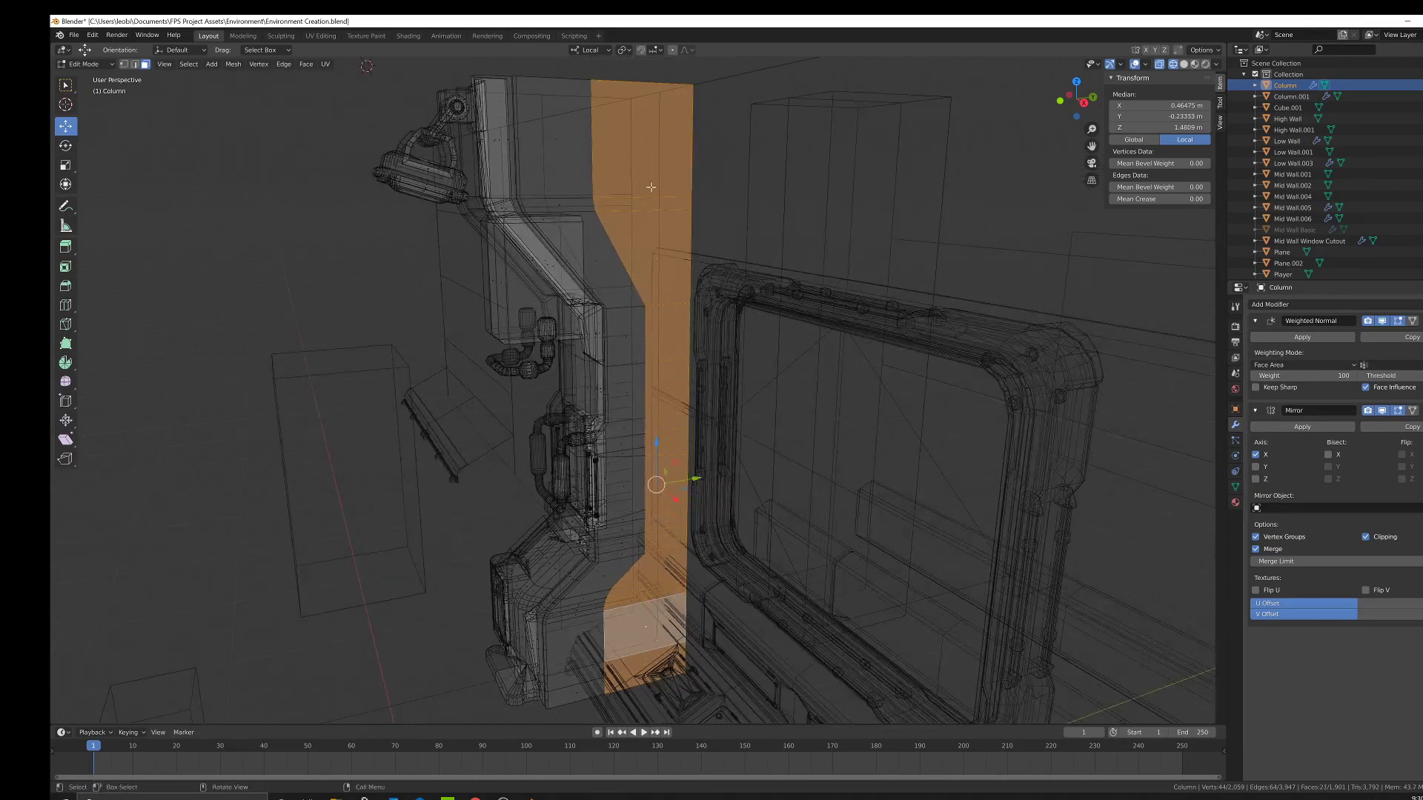
pyautogui.press('z')
pyautogui.click(647, 209)
pyautogui.moveTo(667, 506); pyautogui.dragTo(686, 508, button='middle')
pyautogui.press('e')
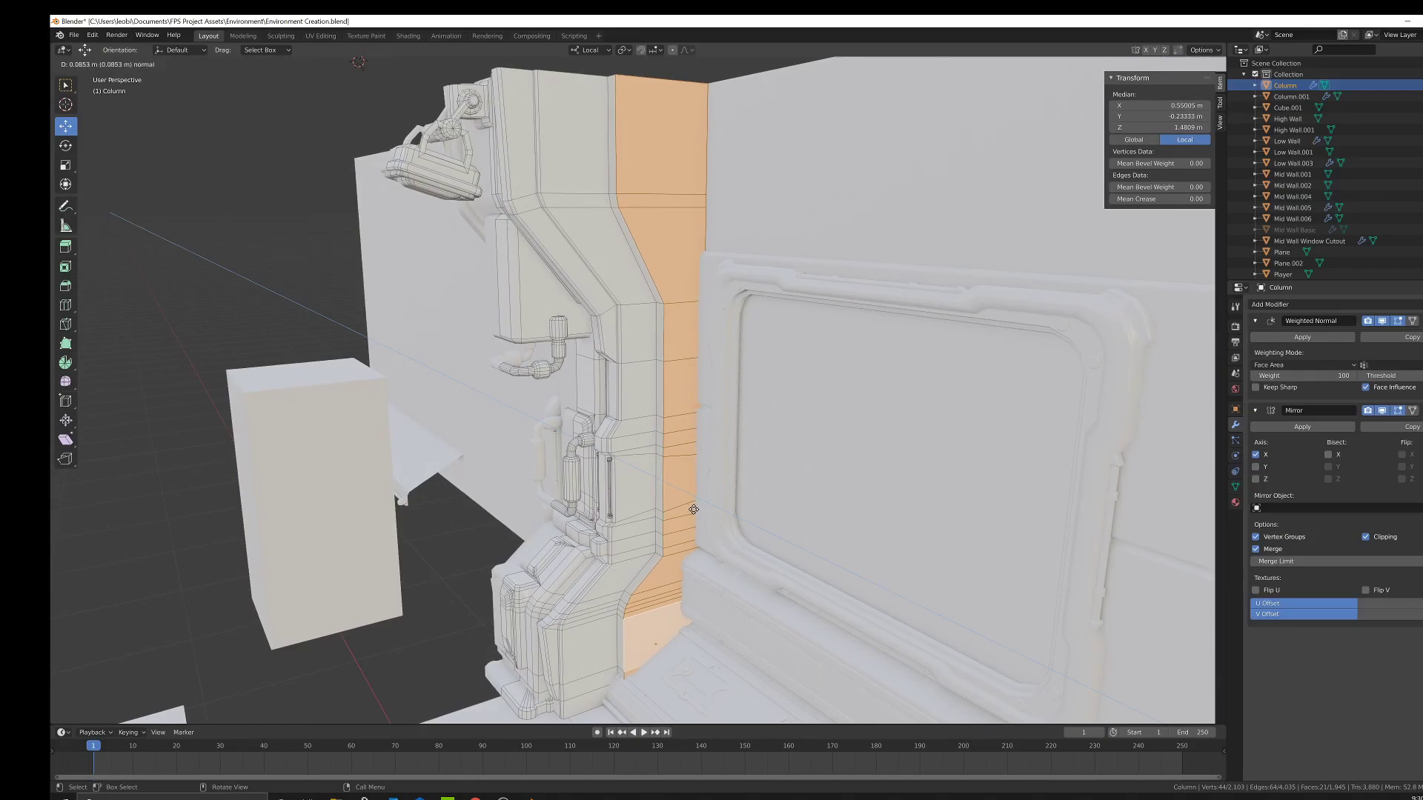
pyautogui.click(692, 510)
pyautogui.moveTo(726, 504); pyautogui.dragTo(747, 504, button='middle')
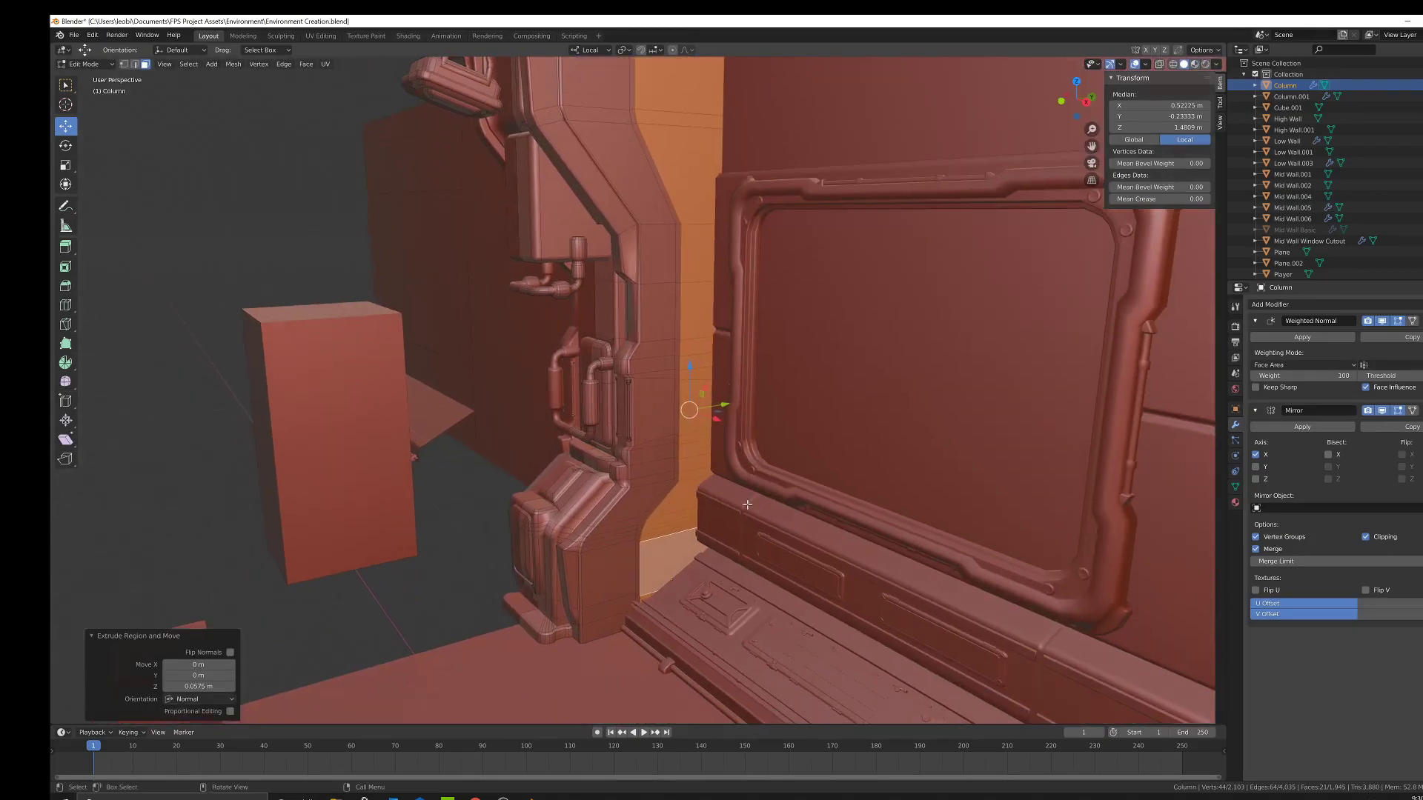
# Delete the extruded strip's hidden faces at the base, along the wall side and at the top.
pyautogui.press('z')
pyautogui.click(715, 581)
pyautogui.click(675, 617)
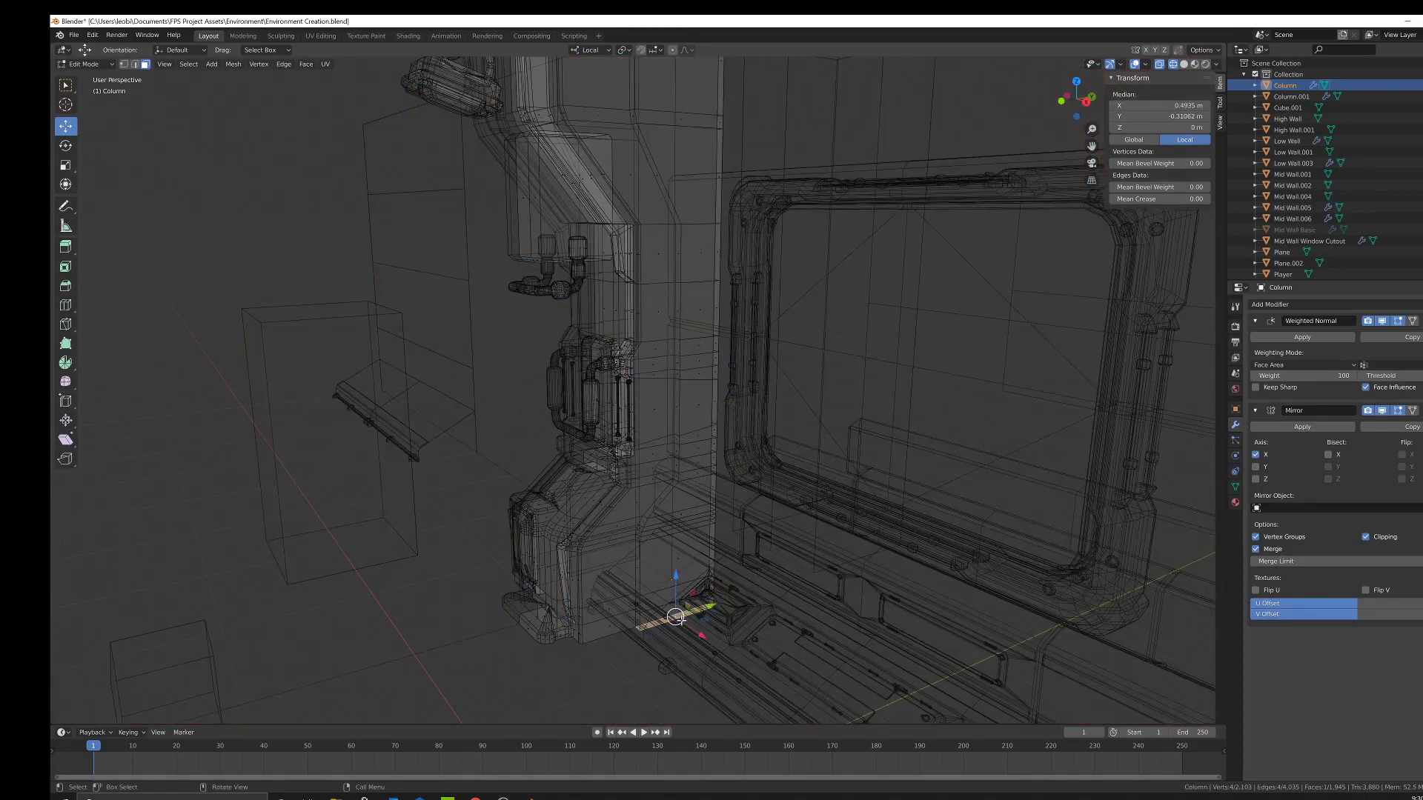
pyautogui.moveTo(742, 358); pyautogui.dragTo(700, 163, button='middle')
pyautogui.press('c')
pyautogui.moveTo(698, 162)
pyautogui.mouseDown()
pyautogui.moveTo(707, 141)
pyautogui.moveTo(718, 386)
pyautogui.moveTo(697, 467)
pyautogui.moveTo(703, 281)
pyautogui.mouseUp()
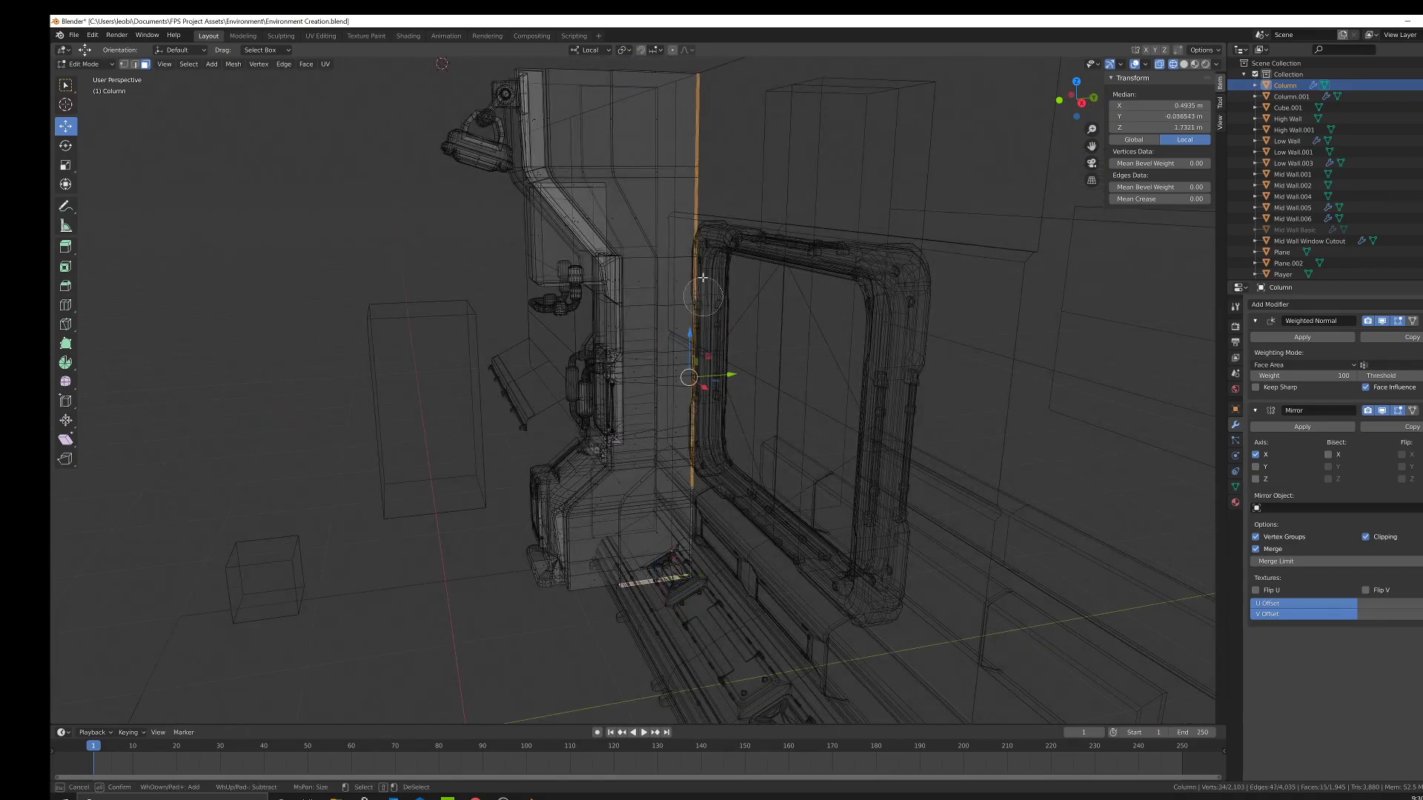
pyautogui.moveTo(734, 410); pyautogui.dragTo(691, 267, button='middle')
pyautogui.press('x')
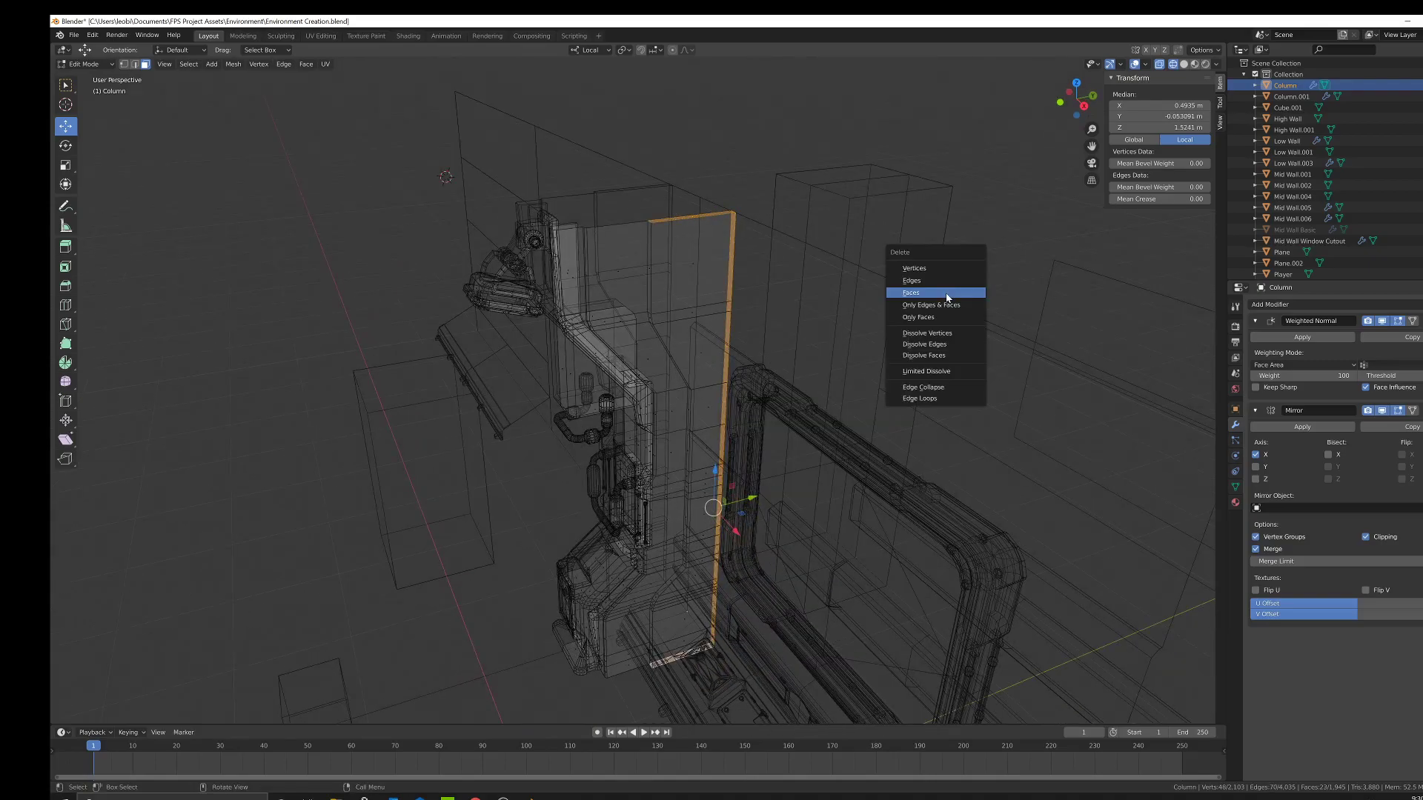
pyautogui.click(946, 295)
pyautogui.hotkey('shift', 'z')
# Bevel the raised strip's outer front edge loop with one segment along the full column height.
pyautogui.press('Tab')
pyautogui.moveTo(712, 363); pyautogui.dragTo(804, 319, button='middle')
pyautogui.press('z')
pyautogui.press('6')
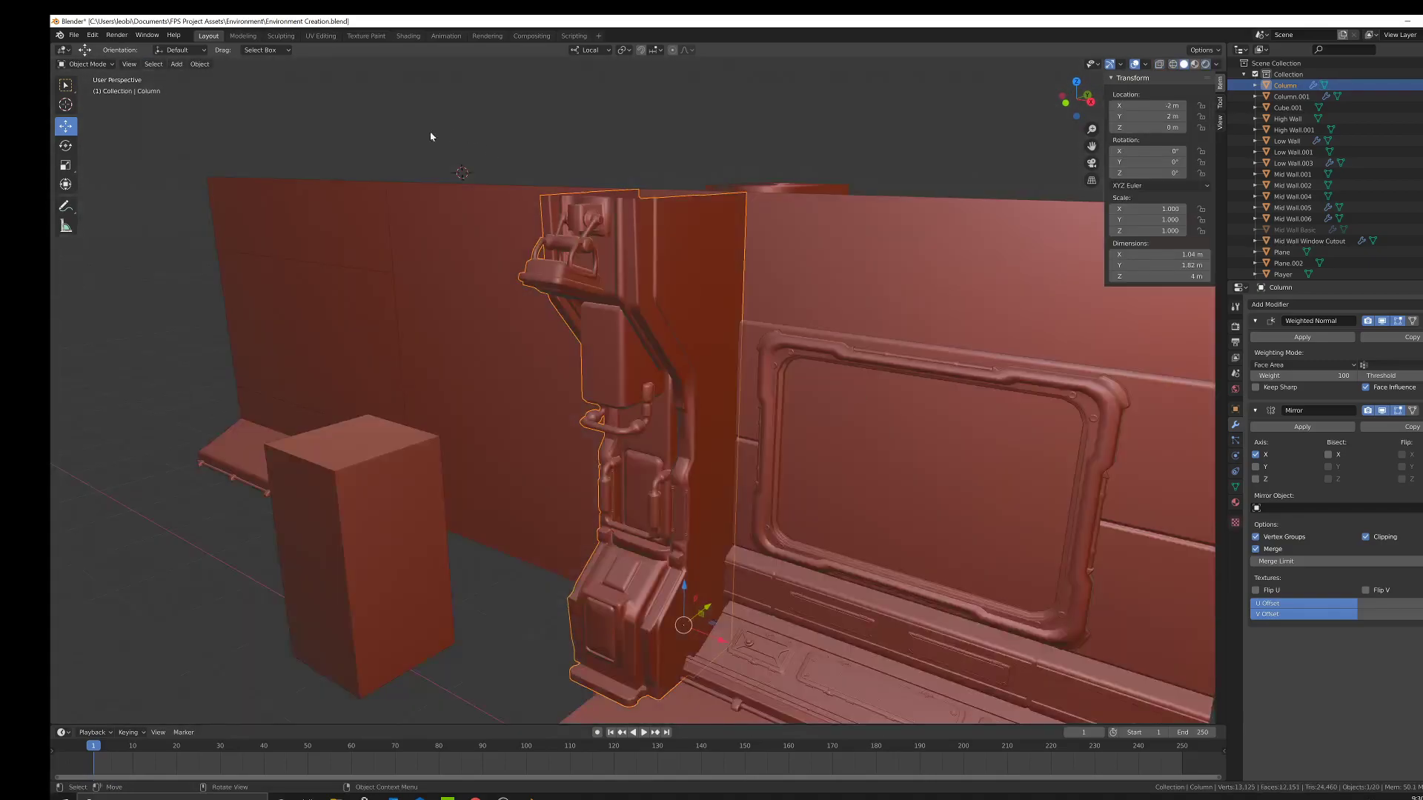
pyautogui.press('Tab')
pyautogui.click(134, 64)
pyautogui.moveTo(481, 243); pyautogui.dragTo(667, 445, button='middle')
pyautogui.keyDown('alt'); pyautogui.click(726, 519); pyautogui.keyUp('alt')
pyautogui.scroll(2, 770, 532)
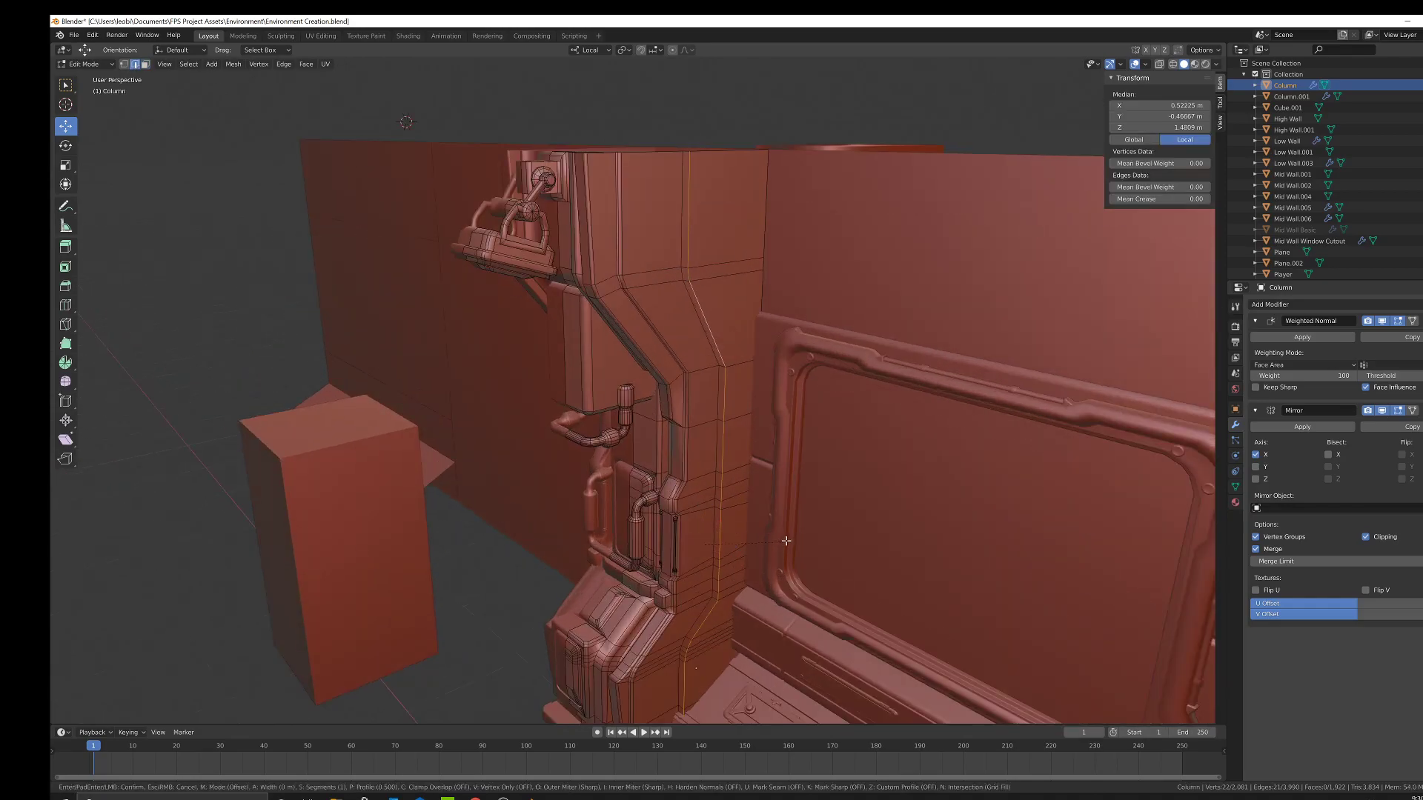
# Examine the raised strip's beveled edge along the column's side, comparing the mesh edges with the shaded object.
pyautogui.press('Tab')
pyautogui.moveTo(778, 563); pyautogui.dragTo(676, 389, button='middle')
pyautogui.scroll(-5, 766, 537)
pyautogui.press('Tab')
pyautogui.scroll(3, 711, 510)
pyautogui.press('Tab')
pyautogui.press('Tab')
pyautogui.scroll(2, 592, 452)
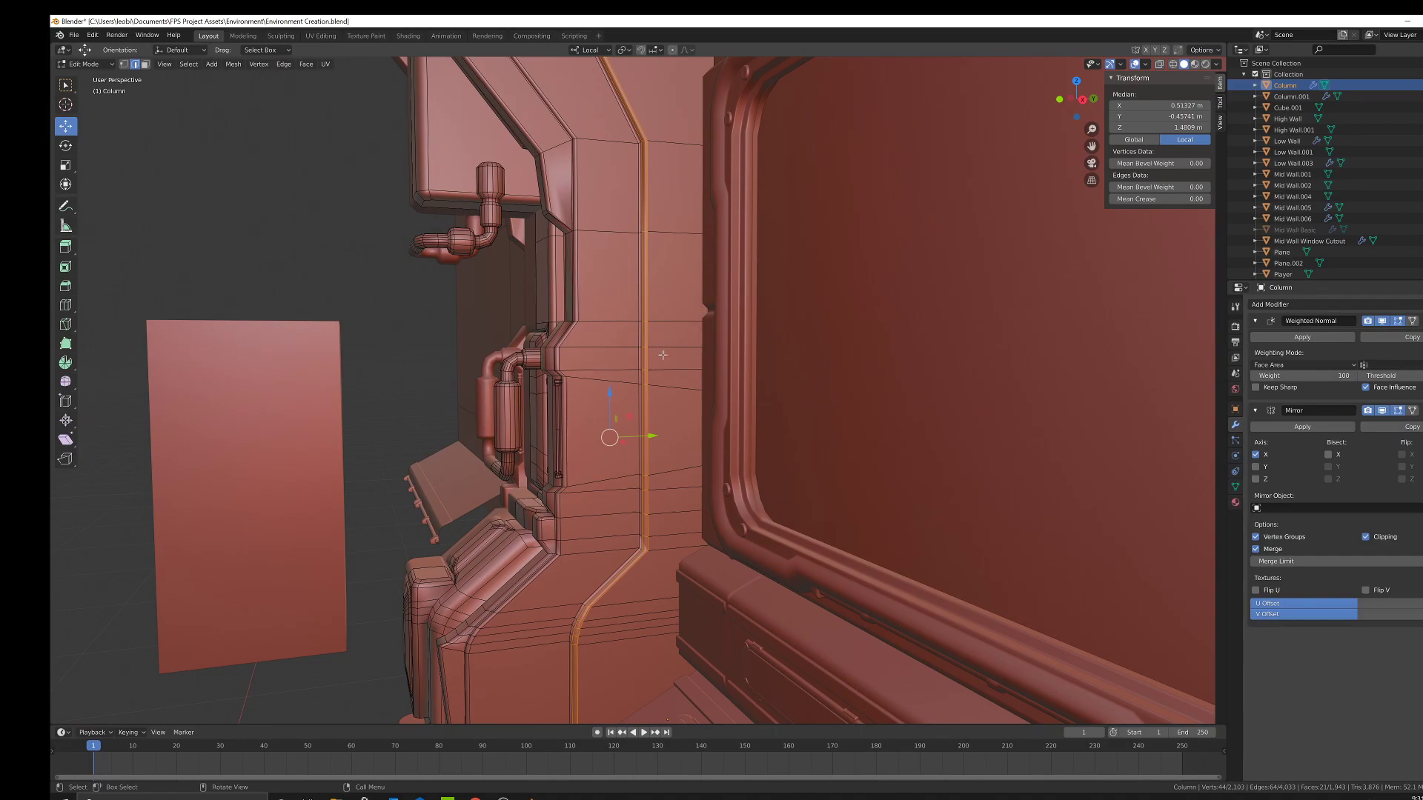
pyautogui.scroll(-7, 660, 368)
pyautogui.press('Tab')
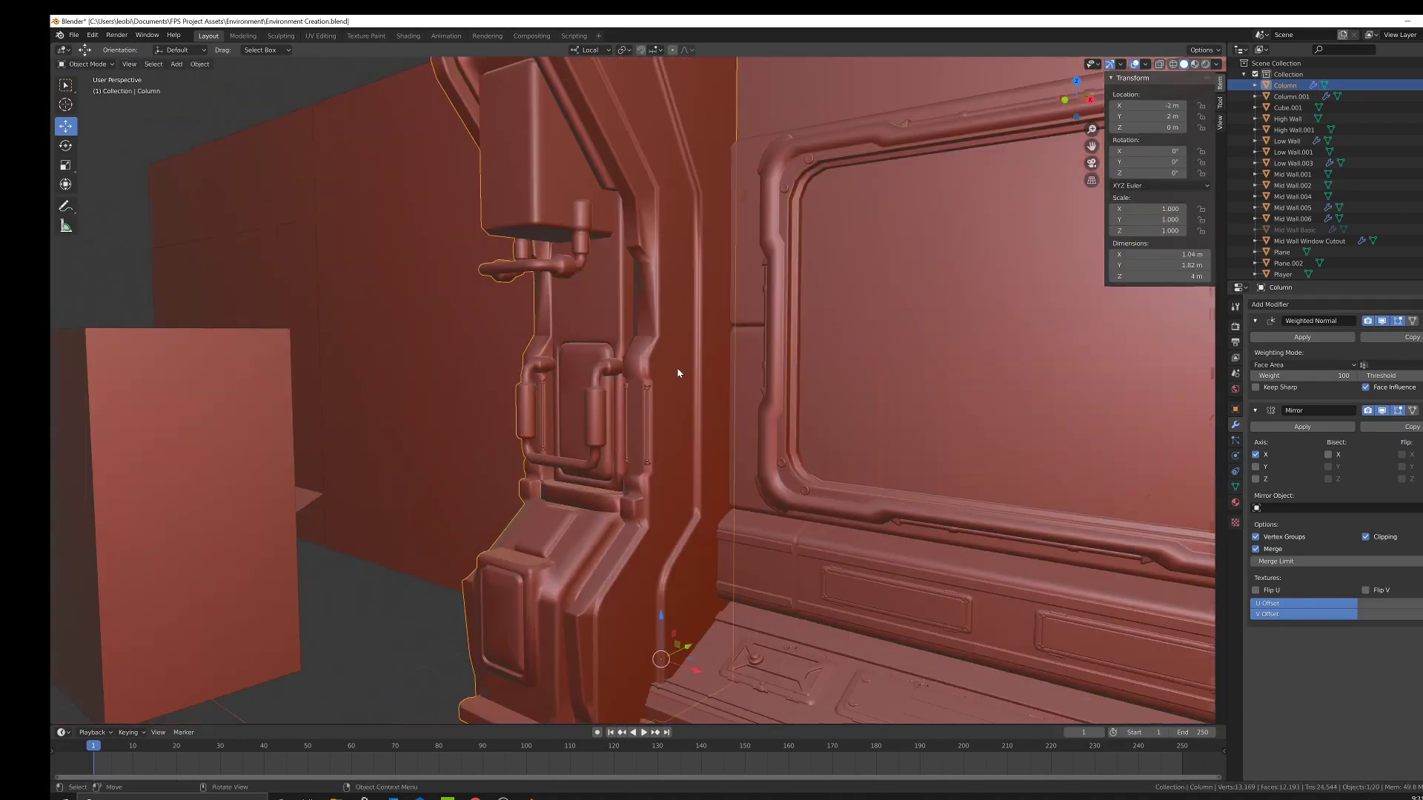
pyautogui.press('Tab')
pyautogui.press('Tab')
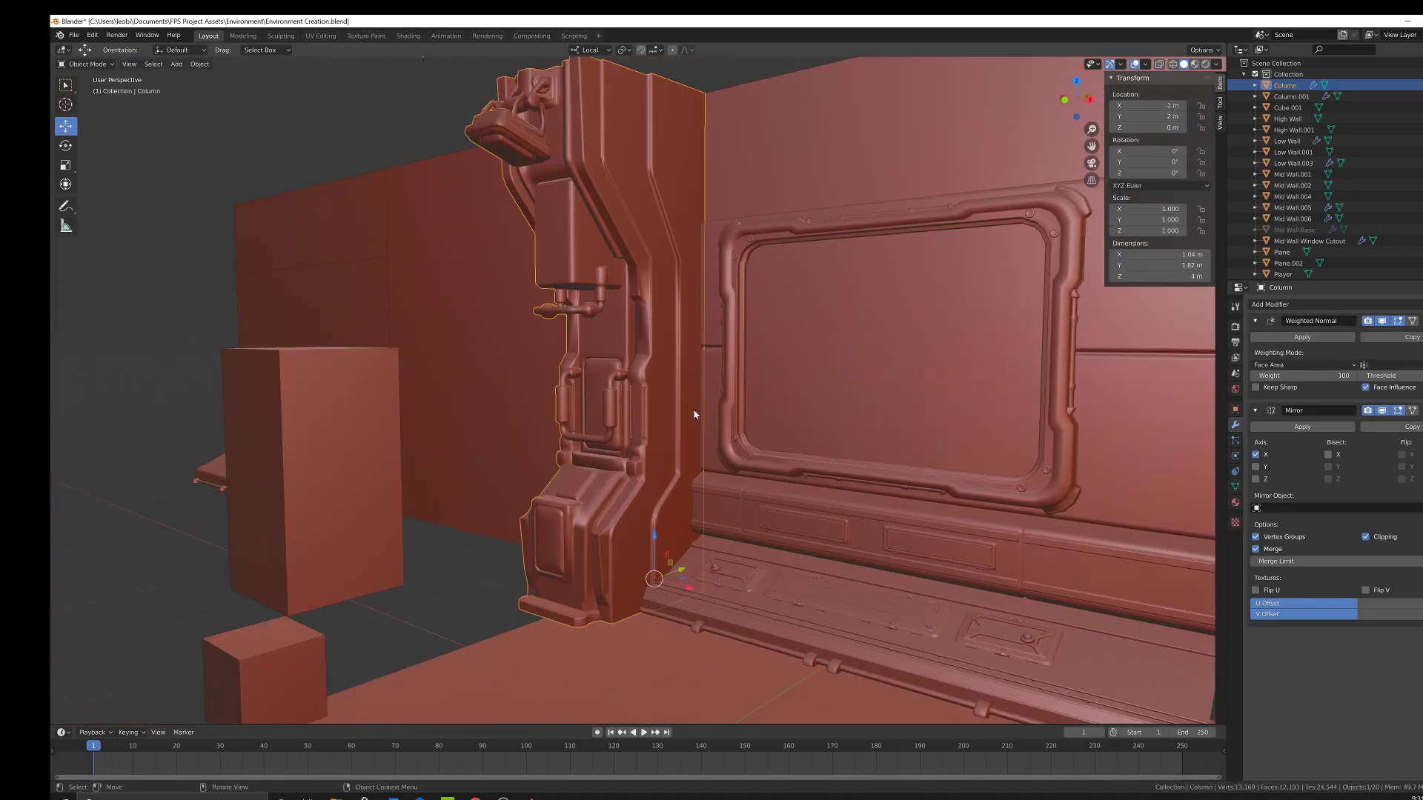
pyautogui.scroll(-5, 702, 413)
pyautogui.moveTo(677, 422)
pyautogui.mouseDown(button='middle')
pyautogui.moveTo(820, 416)
pyautogui.moveTo(691, 424)
pyautogui.mouseUp(button='middle')
pyautogui.scroll(4, 671, 408)
pyautogui.press('Tab')
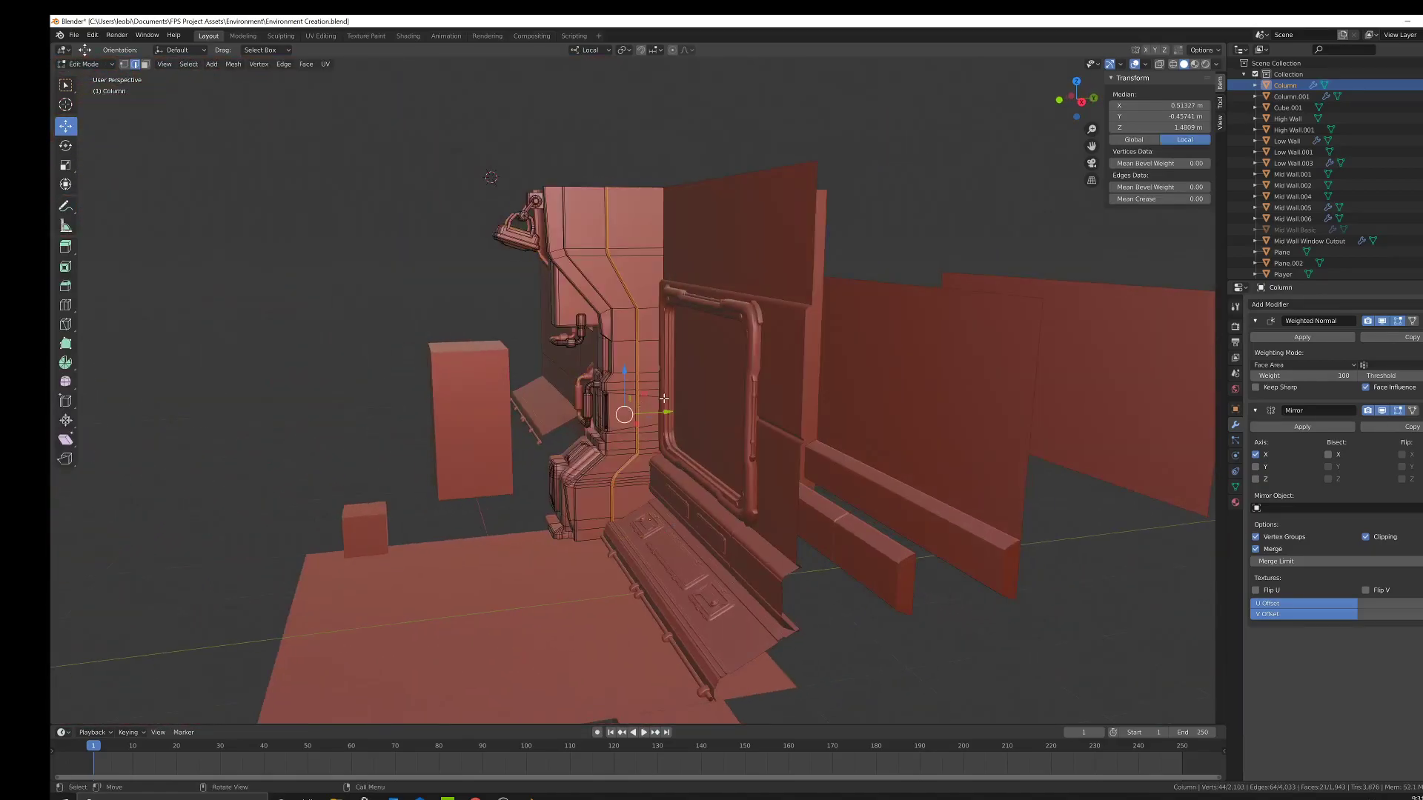
pyautogui.scroll(5, 652, 400)
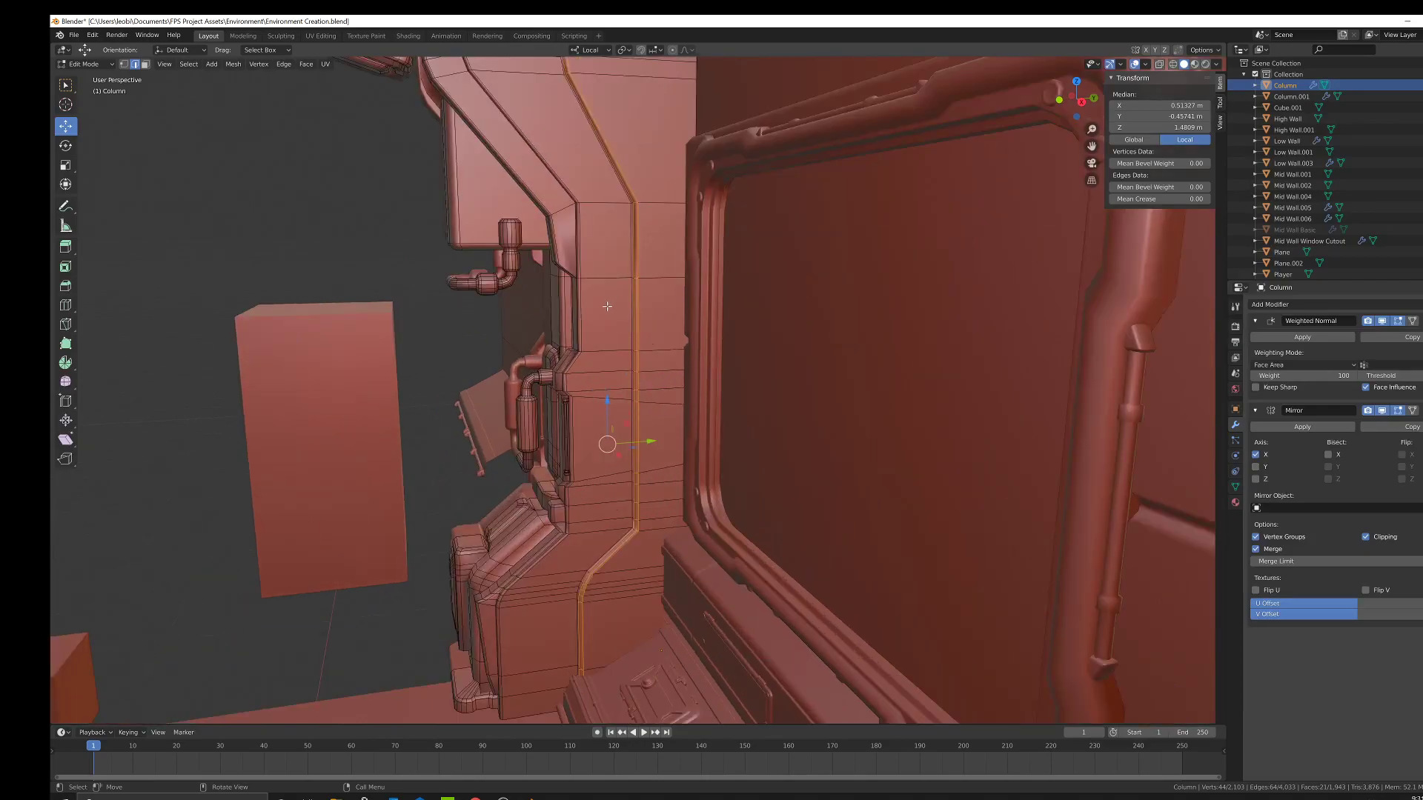
# Add a horizontal edge loop across the column's side at the upper recess and bevel it with a 0.083 m offset into a band.
pyautogui.moveTo(617, 358); pyautogui.dragTo(590, 407, button='middle')
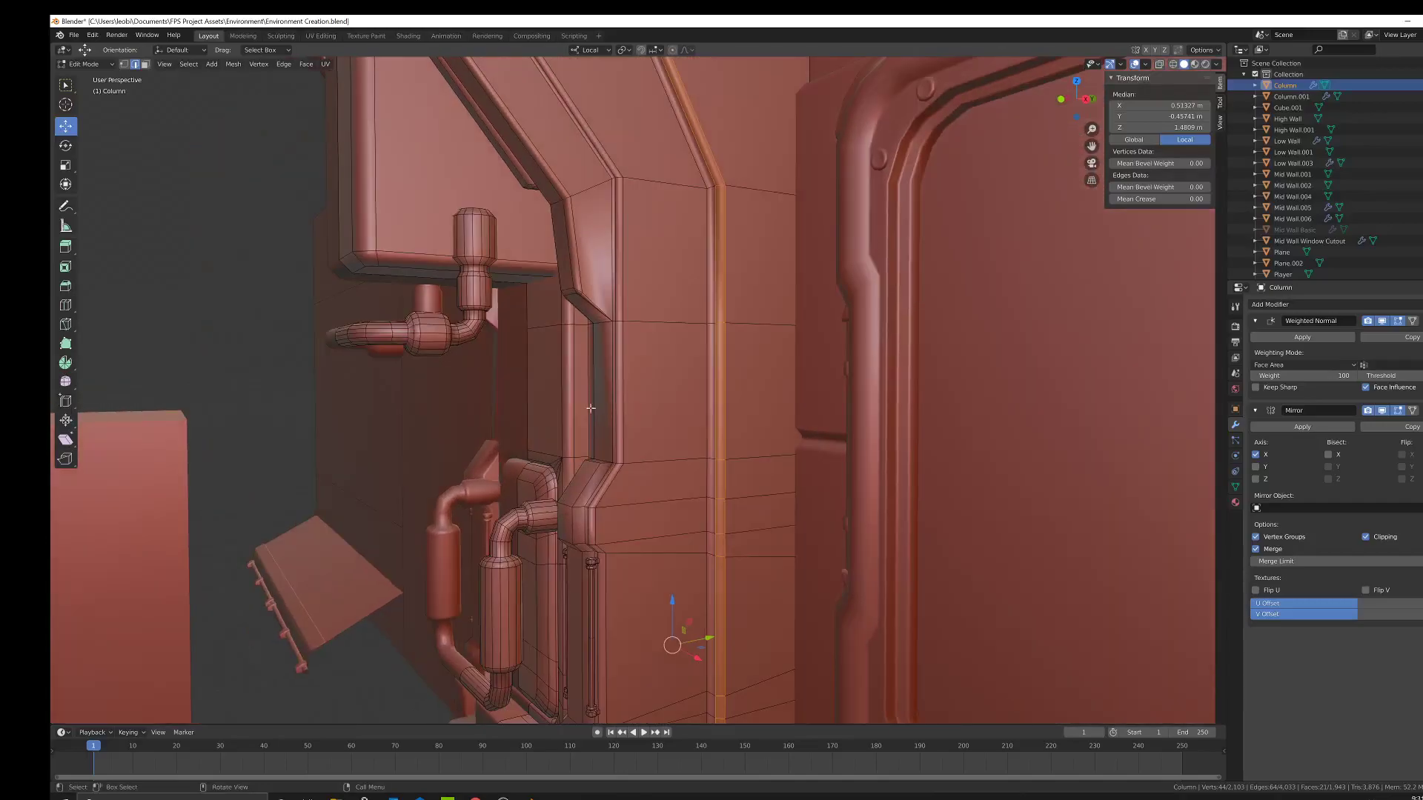
pyautogui.click(65, 305)
pyautogui.click(643, 403)
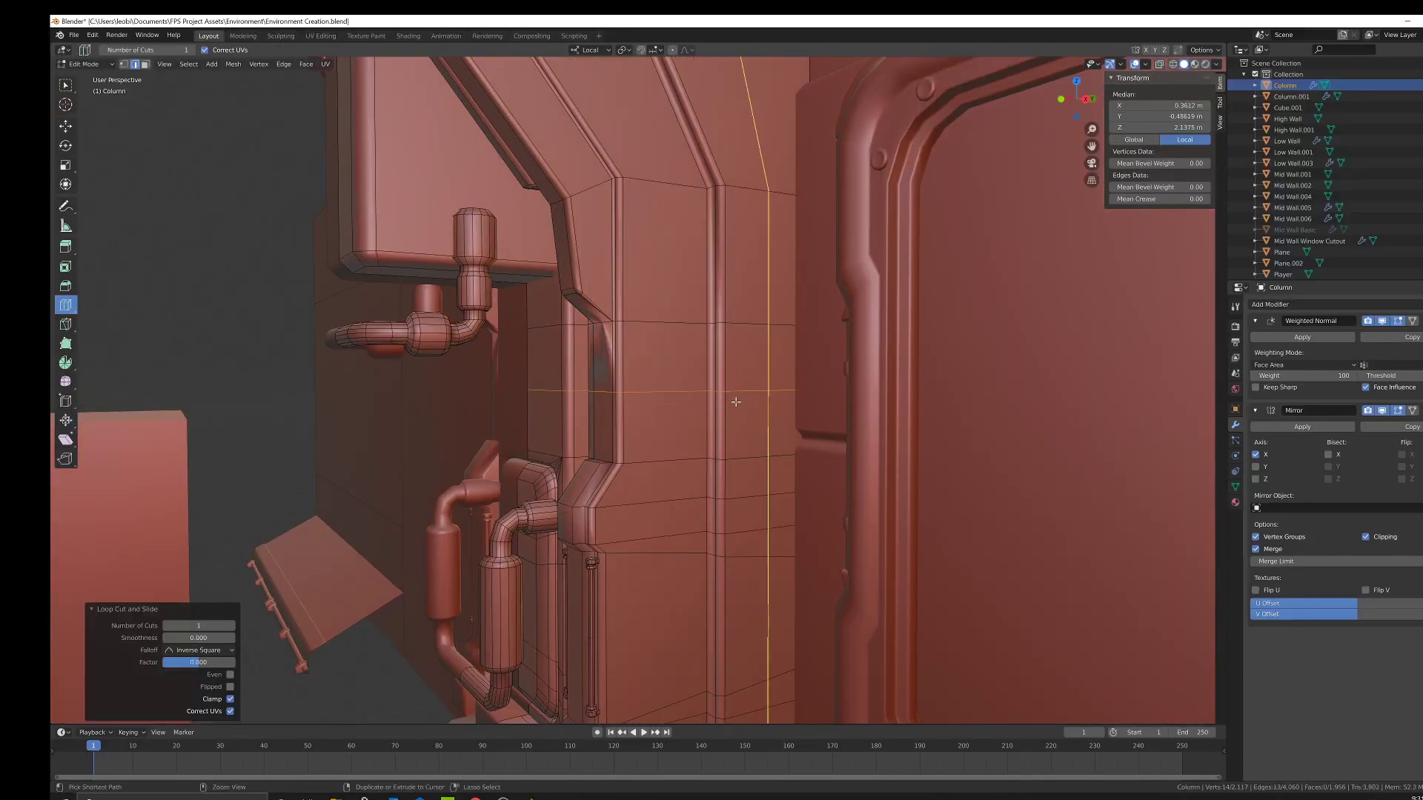
pyautogui.hotkey('ctrl', 'b')
pyautogui.click(768, 393)
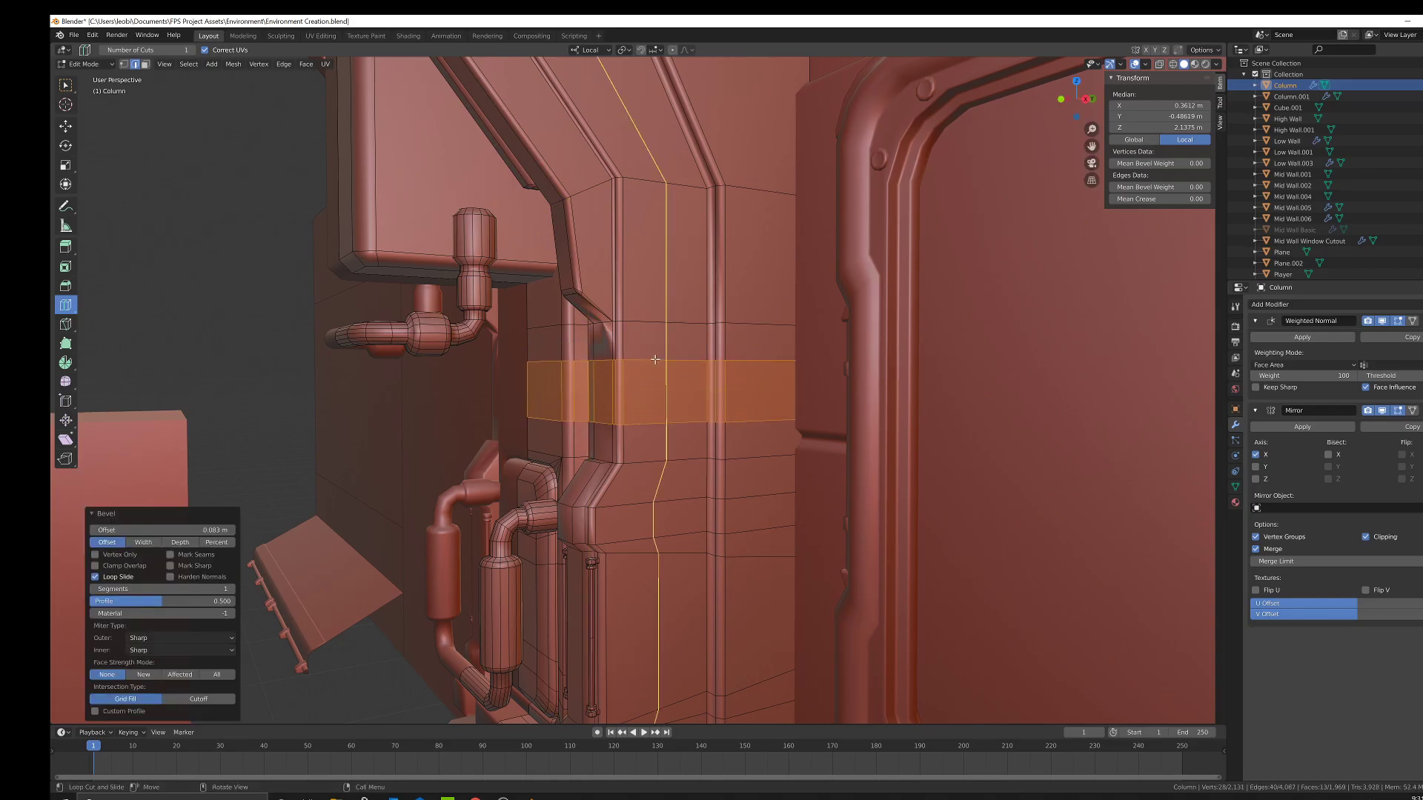
# Bevel the horizontal edge loops bounding the new band on the column.
pyautogui.press('w')
pyautogui.hotkey('alt', 'a')
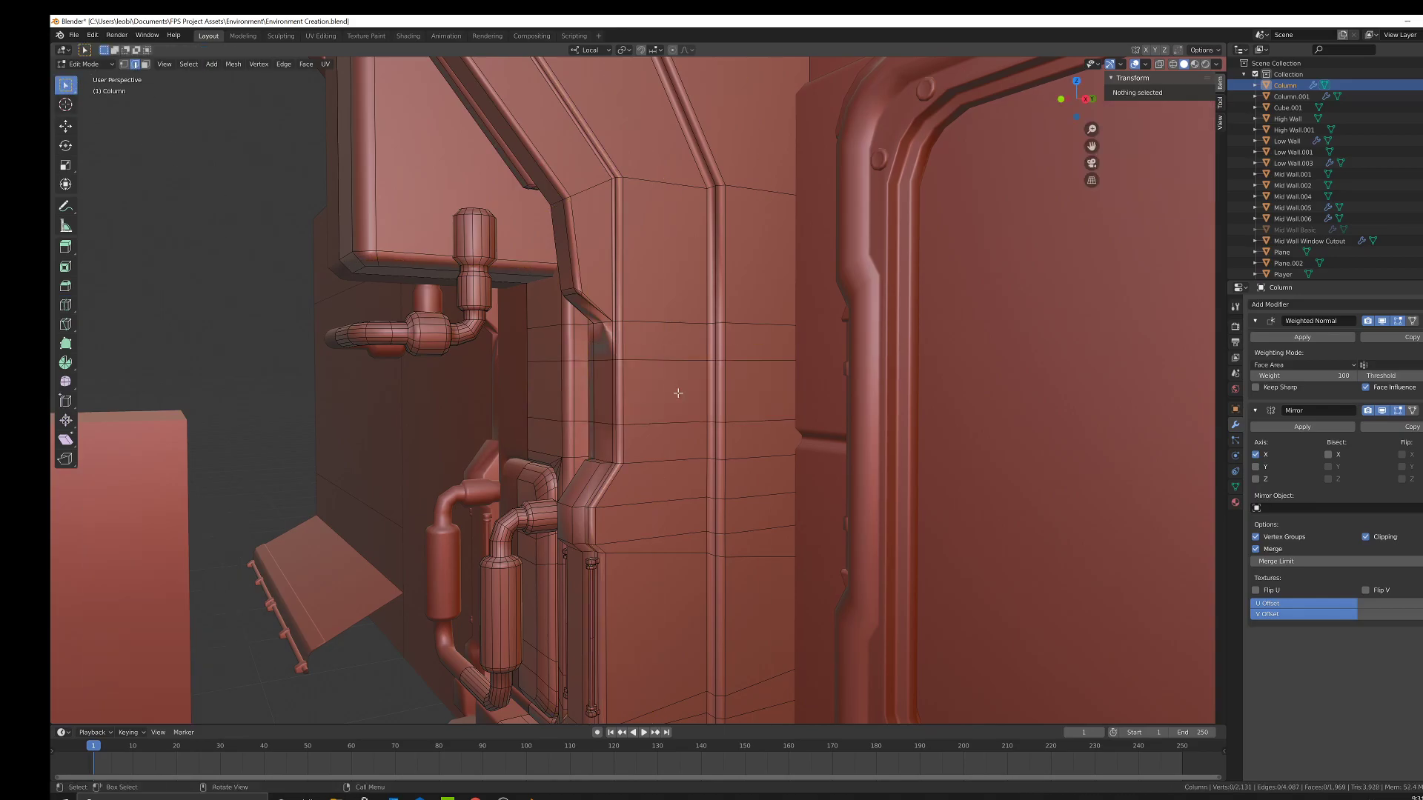
pyautogui.keyDown('alt'); pyautogui.click(669, 359); pyautogui.keyUp('alt')
pyautogui.hotkey('ctrl', 'b')
pyautogui.click(742, 433)
# Select the band's front face in the recess with its adjoining bevel faces and push them inward along local Y.
pyautogui.moveTo(741, 433); pyautogui.dragTo(484, 226, button='middle')
pyautogui.moveTo(391, 201); pyautogui.dragTo(748, 408, button='middle')
pyautogui.click(146, 65)
pyautogui.click(763, 418)
pyautogui.scroll(5, 829, 442)
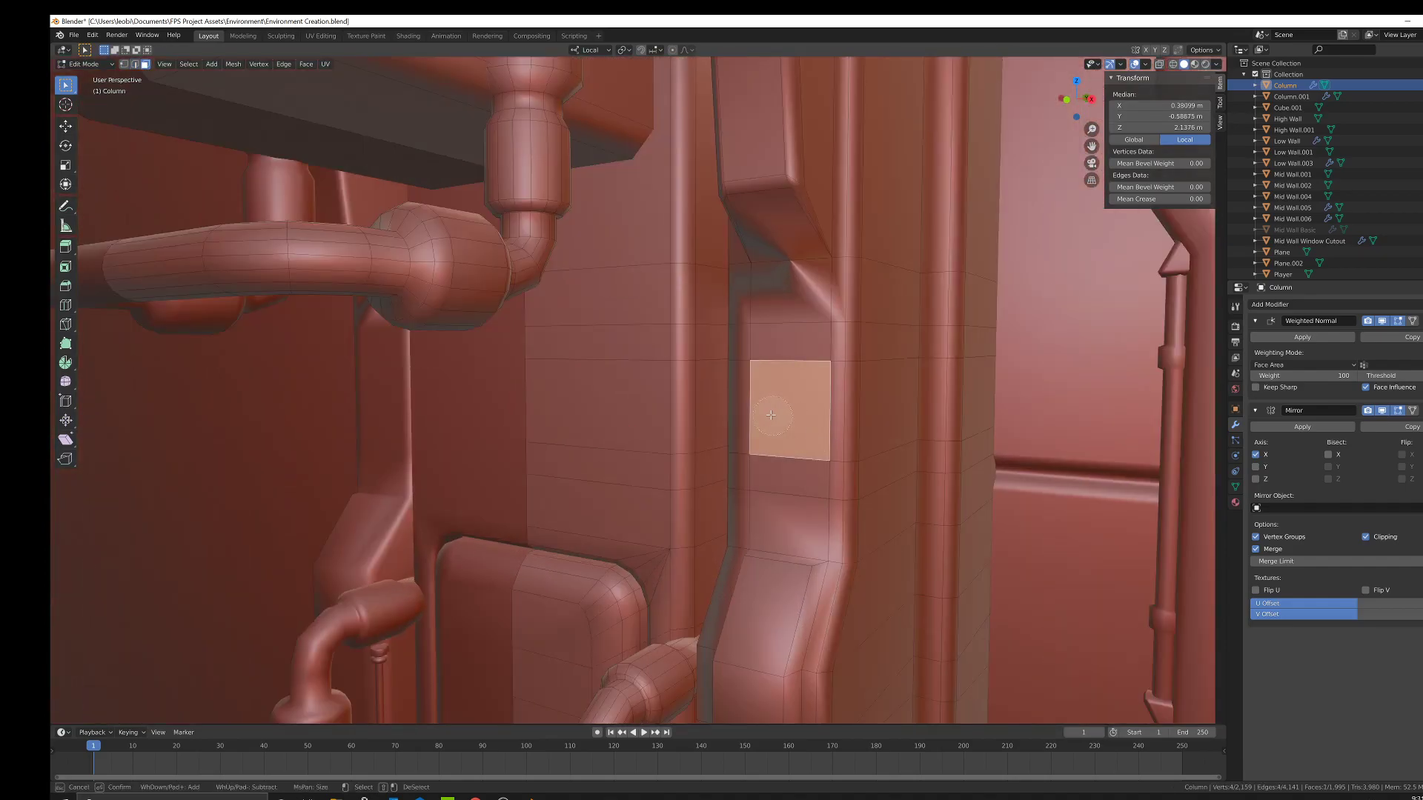
pyautogui.moveTo(807, 418); pyautogui.dragTo(845, 419)
pyautogui.rightClick(845, 419)
pyautogui.middleClick(911, 418)
pyautogui.press('Escape')
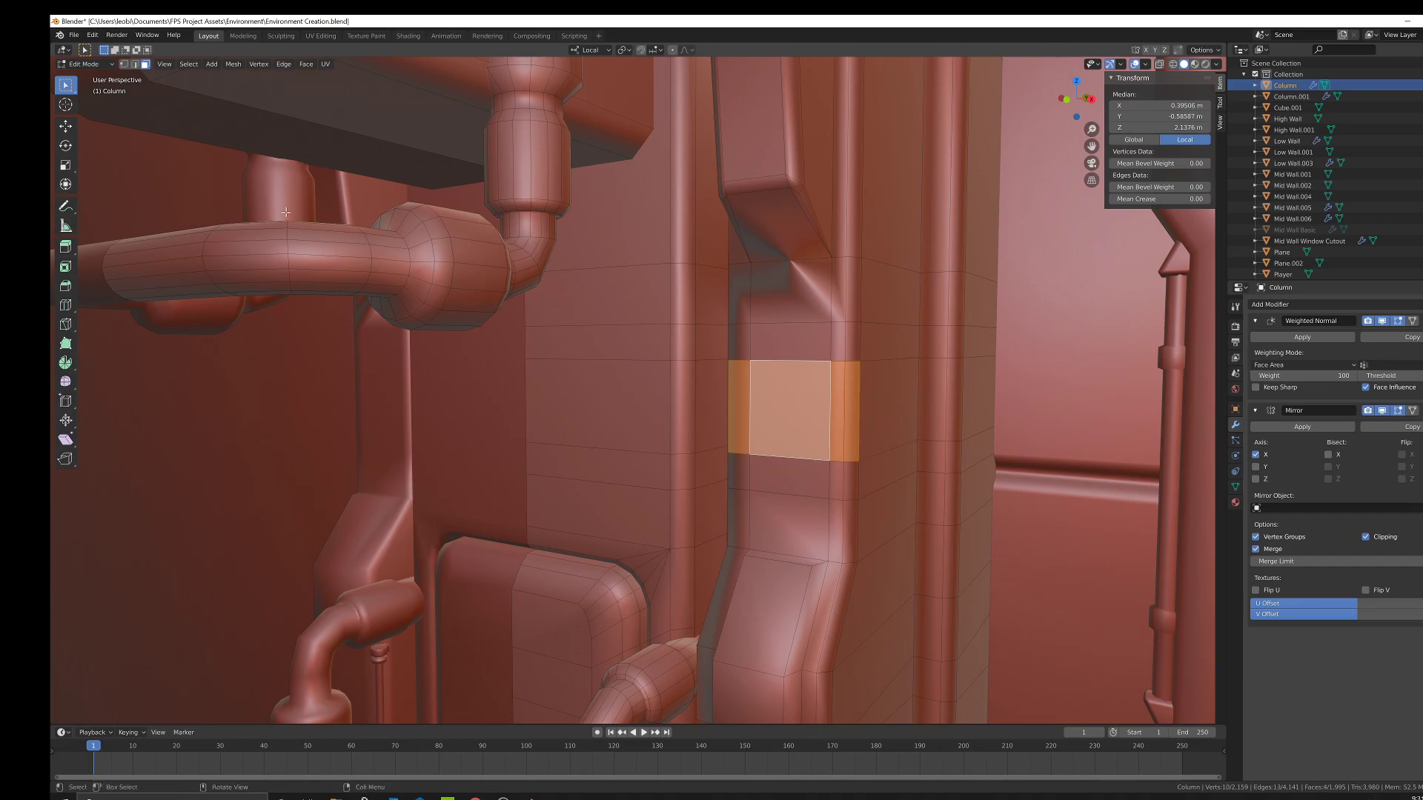
pyautogui.click(67, 125)
pyautogui.moveTo(672, 482); pyautogui.dragTo(630, 481, button='middle')
pyautogui.moveTo(681, 413); pyautogui.dragTo(705, 413)
pyautogui.moveTo(705, 413); pyautogui.dragTo(730, 522, button='middle')
# Adjust the depth of the recessed band's faces along local Y.
pyautogui.press('Tab')
pyautogui.scroll(5, 717, 416)
pyautogui.press('Tab')
pyautogui.scroll(3, 717, 416)
pyautogui.moveTo(718, 416); pyautogui.dragTo(539, 461, button='middle')
pyautogui.scroll(2, 682, 421)
pyautogui.press('g')
pyautogui.press('y')
pyautogui.click(597, 409)
pyautogui.scroll(-3, 623, 429)
pyautogui.press('Tab')
pyautogui.press('Tab')
# Nudge the recessed band's faces slightly forward and scale them along Z to reshape the notch.
pyautogui.scroll(4, 721, 470)
pyautogui.scroll(2, 539, 461)
pyautogui.moveTo(546, 453); pyautogui.dragTo(540, 454)
pyautogui.moveTo(539, 454); pyautogui.dragTo(697, 380, button='middle')
pyautogui.press('s')
pyautogui.press('z')
pyautogui.click(725, 441)
pyautogui.press('Tab')
pyautogui.scroll(-4, 838, 454)
pyautogui.press('Tab')
pyautogui.scroll(4, 685, 457)
pyautogui.scroll(3, 697, 381)
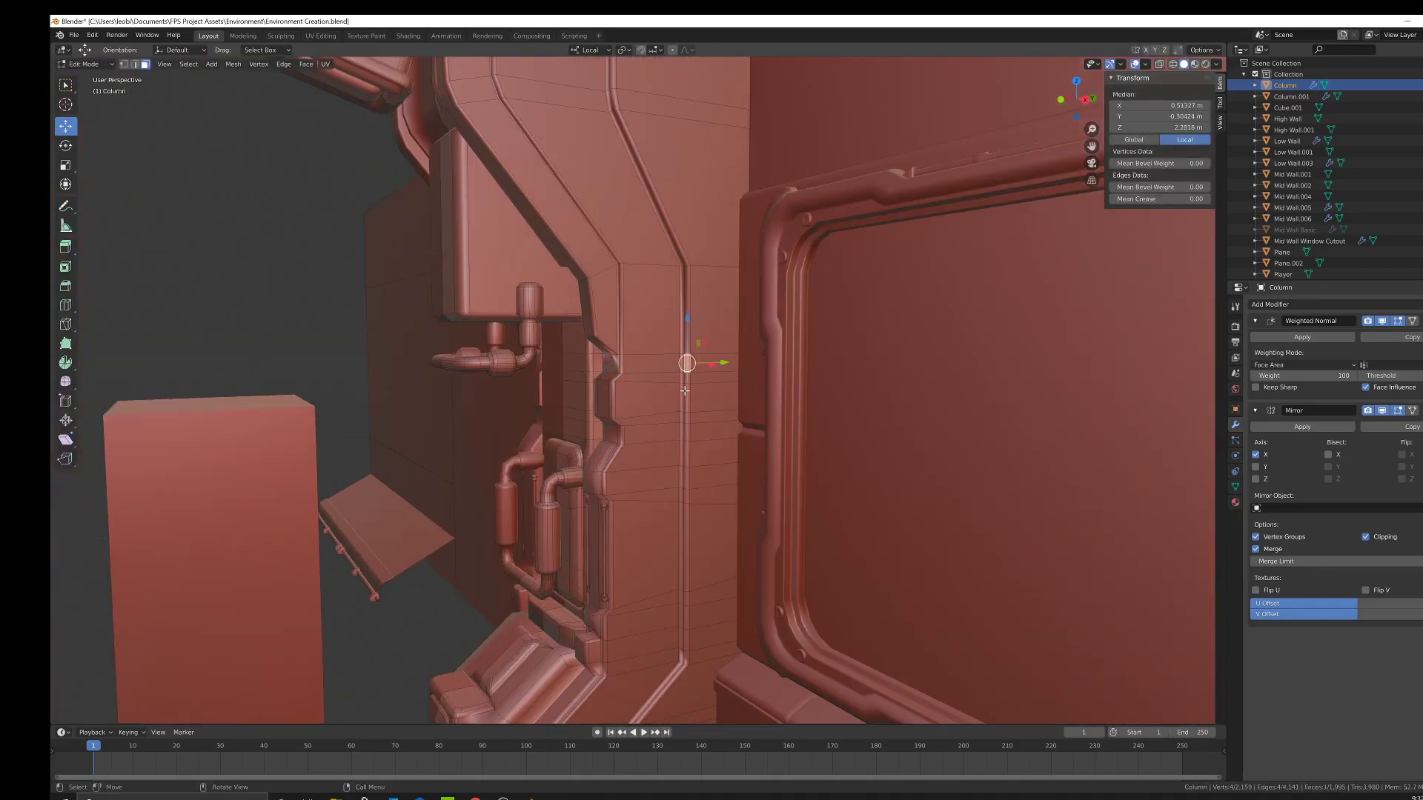
# Select only the middle run of bevel faces on the column's raised side strip and move them along local Y.
pyautogui.moveTo(683, 385); pyautogui.dragTo(686, 493)
pyautogui.press('Escape')
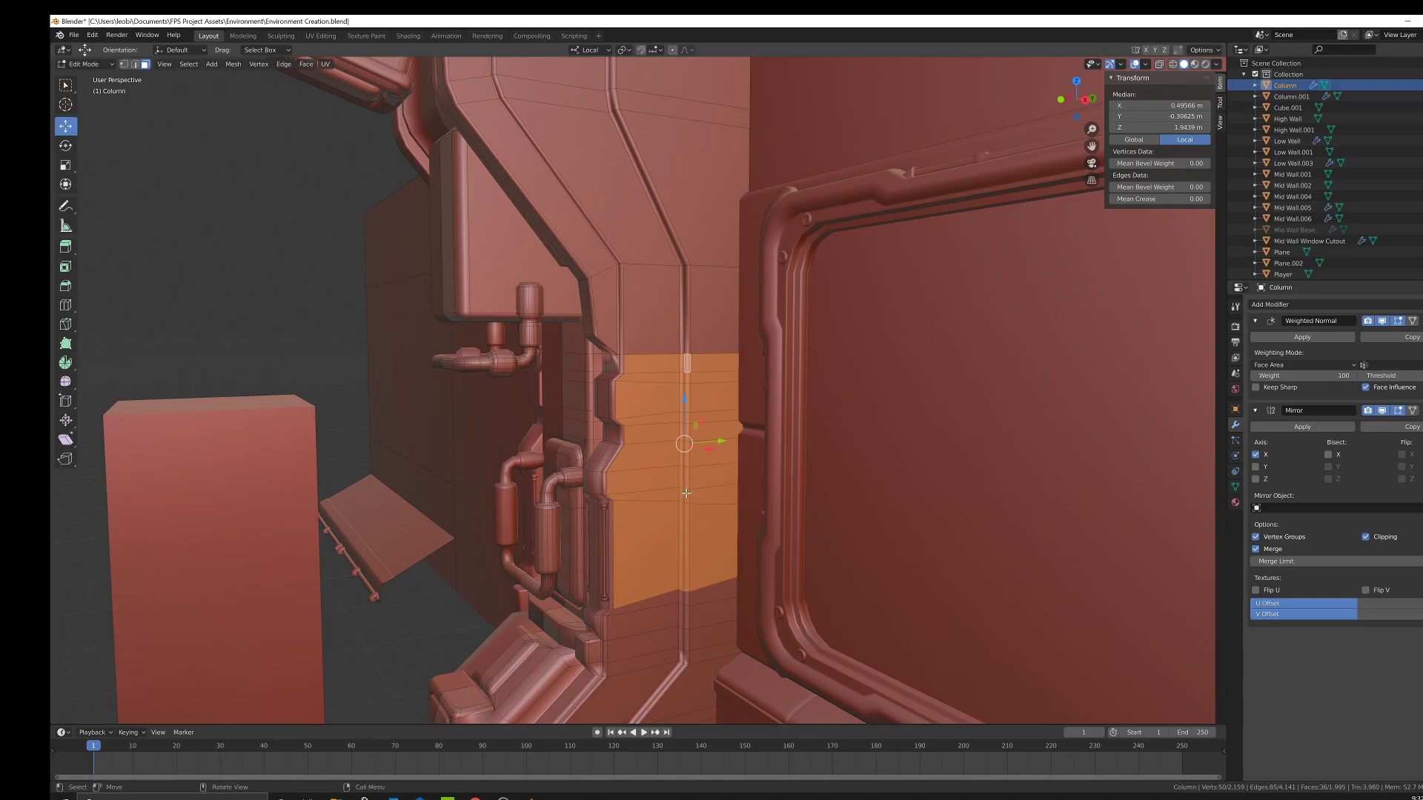
pyautogui.moveTo(653, 370); pyautogui.dragTo(628, 553, button='middle')
pyautogui.moveTo(726, 360); pyautogui.dragTo(731, 518, button='middle')
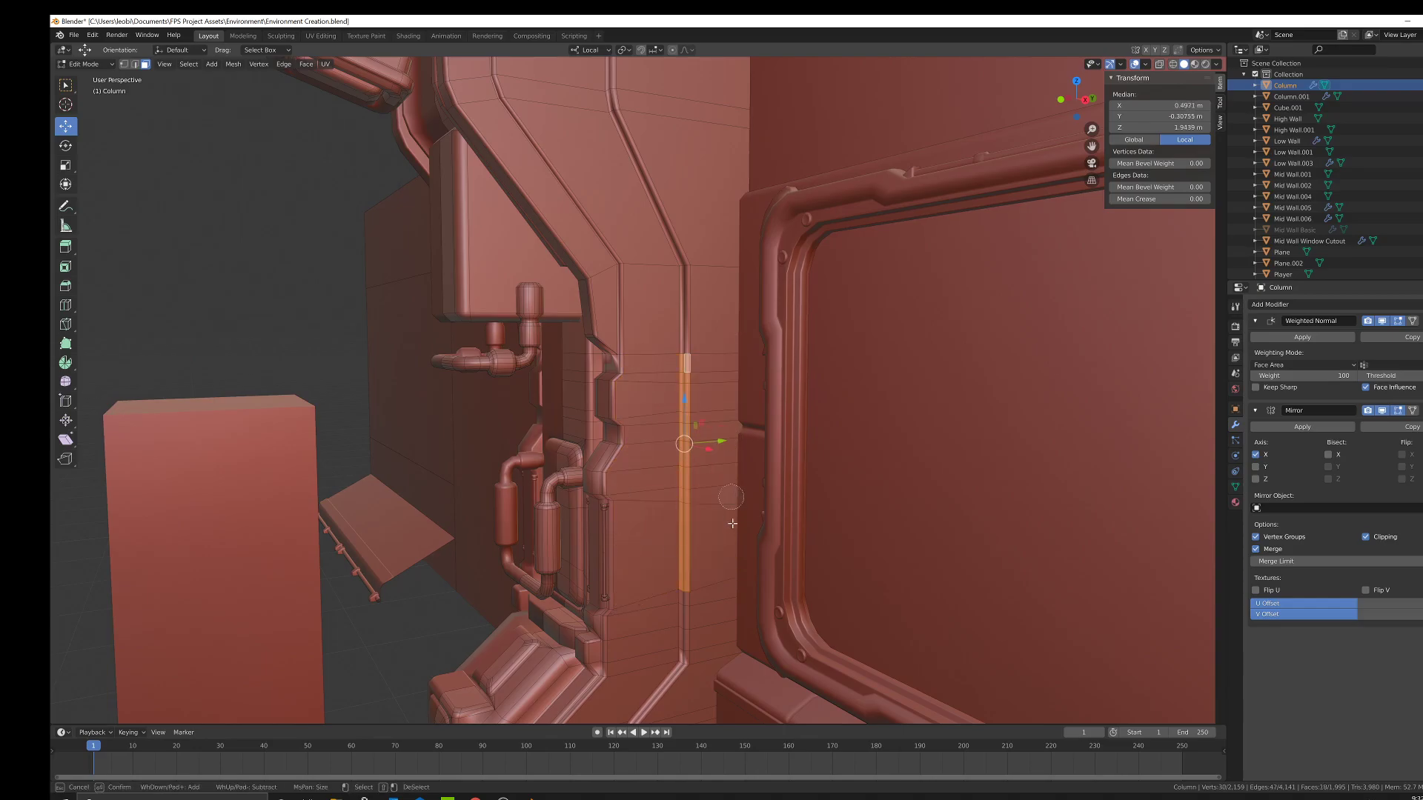
pyautogui.moveTo(721, 421); pyautogui.dragTo(687, 428)
pyautogui.scroll(-4, 689, 428)
pyautogui.press('Tab')
pyautogui.moveTo(696, 433); pyautogui.dragTo(851, 436, button='middle')
pyautogui.moveTo(735, 443); pyautogui.dragTo(690, 428, button='middle')
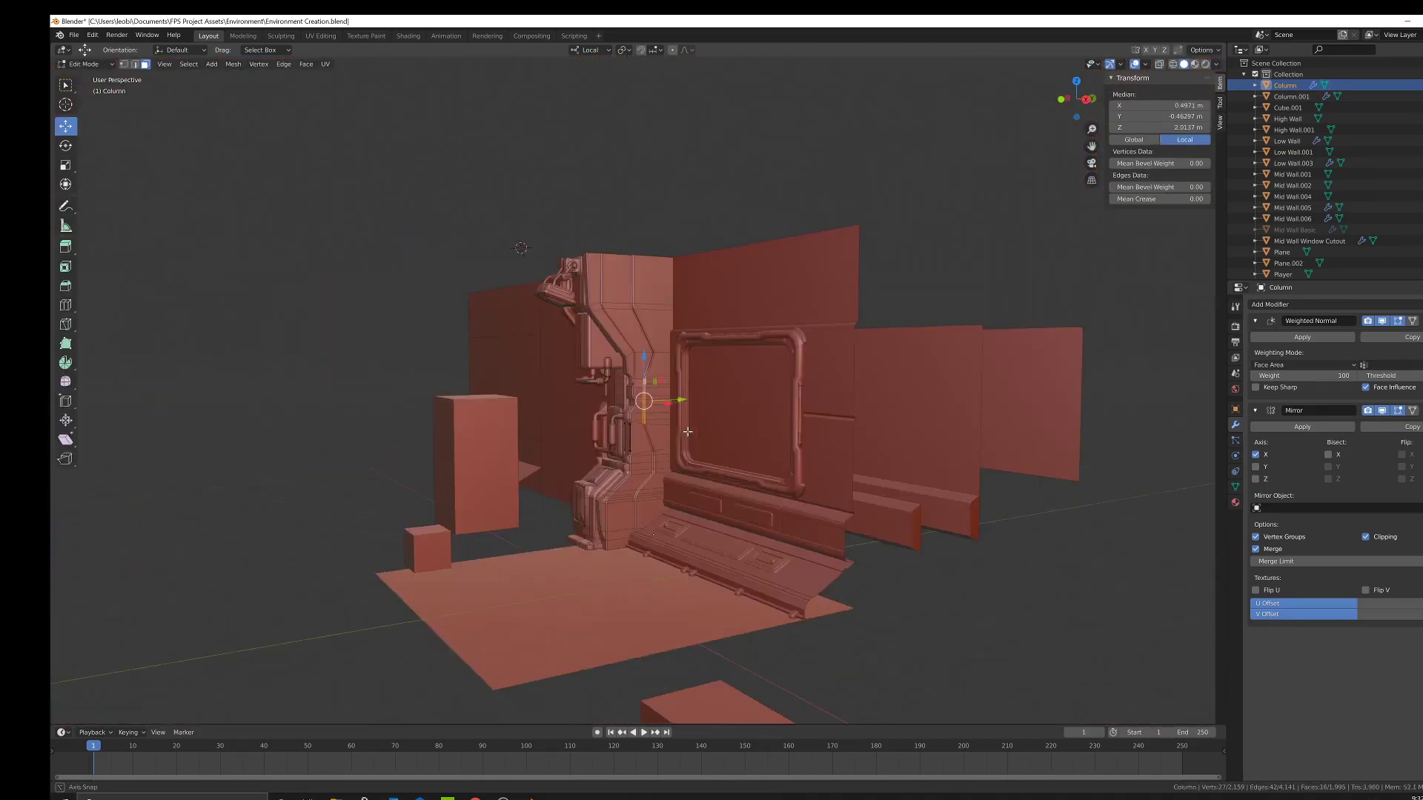
# Move the column's entire mesh 0.129 m along local Y in Edit Mode.
pyautogui.press('Tab')
pyautogui.press('Tab')
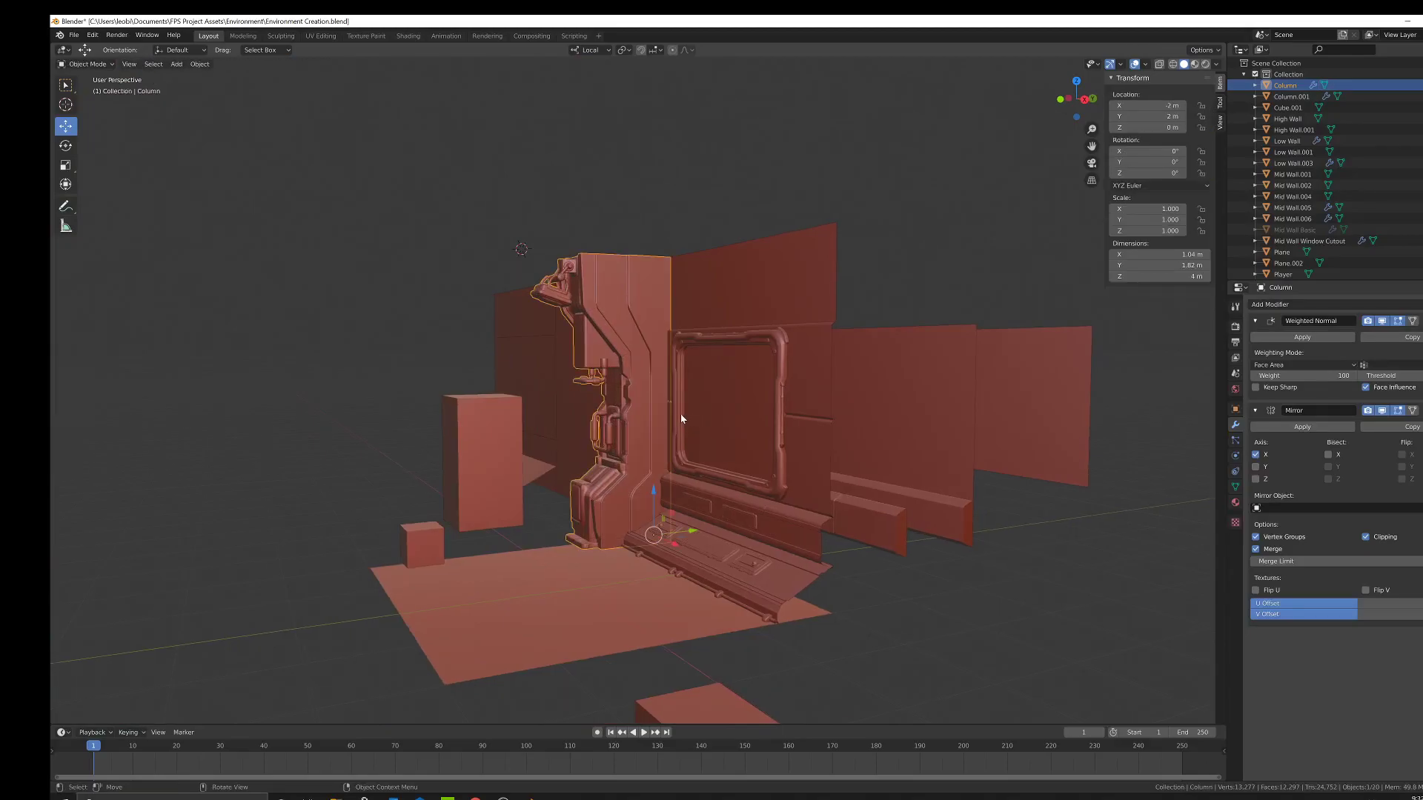
pyautogui.moveTo(673, 418); pyautogui.dragTo(692, 518, button='middle')
pyautogui.press('g')
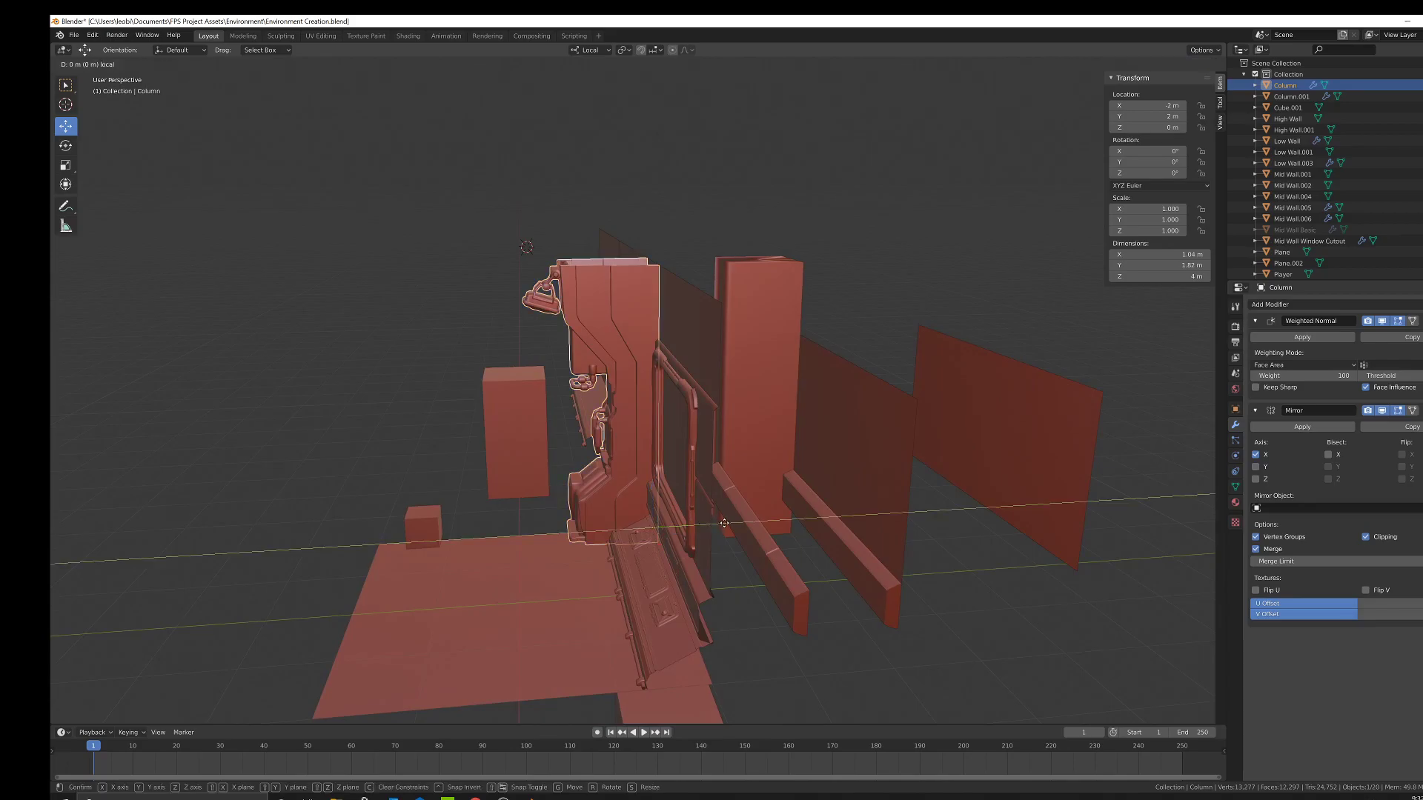
pyautogui.click(692, 518)
pyautogui.moveTo(692, 518); pyautogui.dragTo(672, 425, button='middle')
pyautogui.press('Tab')
pyautogui.moveTo(608, 416); pyautogui.dragTo(626, 415)
pyautogui.moveTo(625, 415); pyautogui.dragTo(592, 440, button='middle')
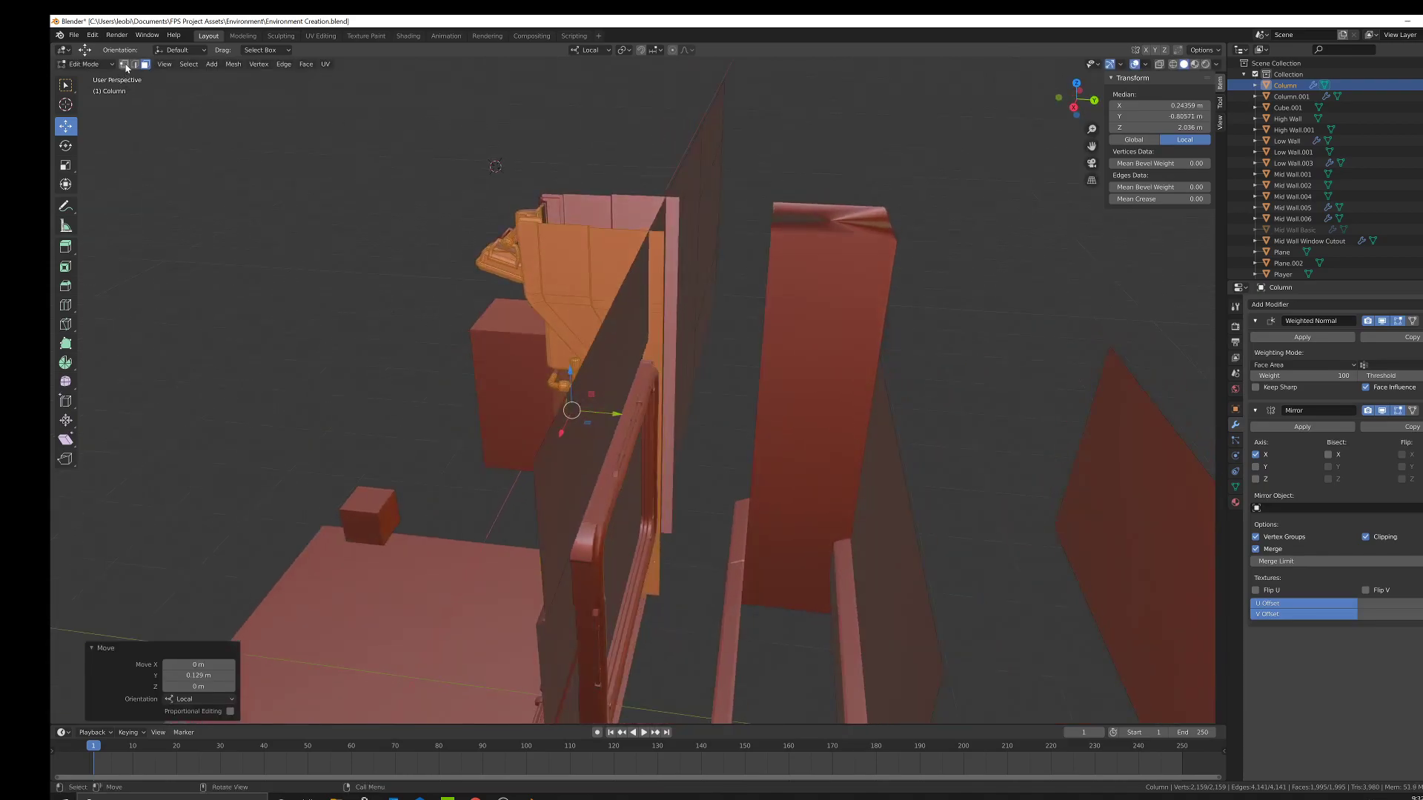
# Select the column's rear vertices over its full height and move them -0.163 m along local Y, back to the wall.
pyautogui.click(125, 65)
pyautogui.moveTo(567, 275); pyautogui.dragTo(586, 277, button='middle')
pyautogui.click(810, 136)
pyautogui.moveTo(747, 268); pyautogui.dragTo(766, 273, button='middle')
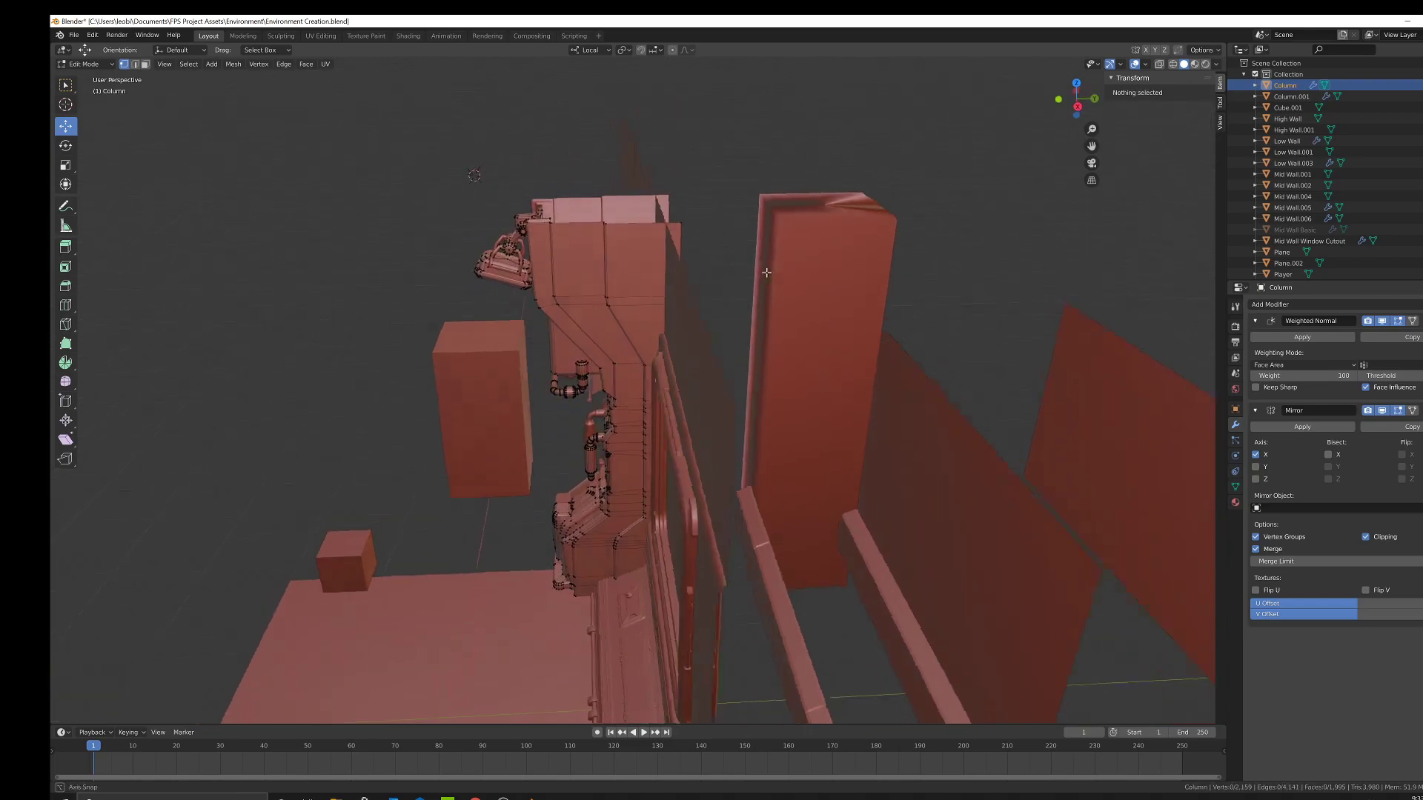
pyautogui.hotkey('shift', 'z')
pyautogui.moveTo(689, 236); pyautogui.dragTo(681, 619)
pyautogui.rightClick(687, 564)
pyautogui.moveTo(688, 564); pyautogui.dragTo(880, 479, button='middle')
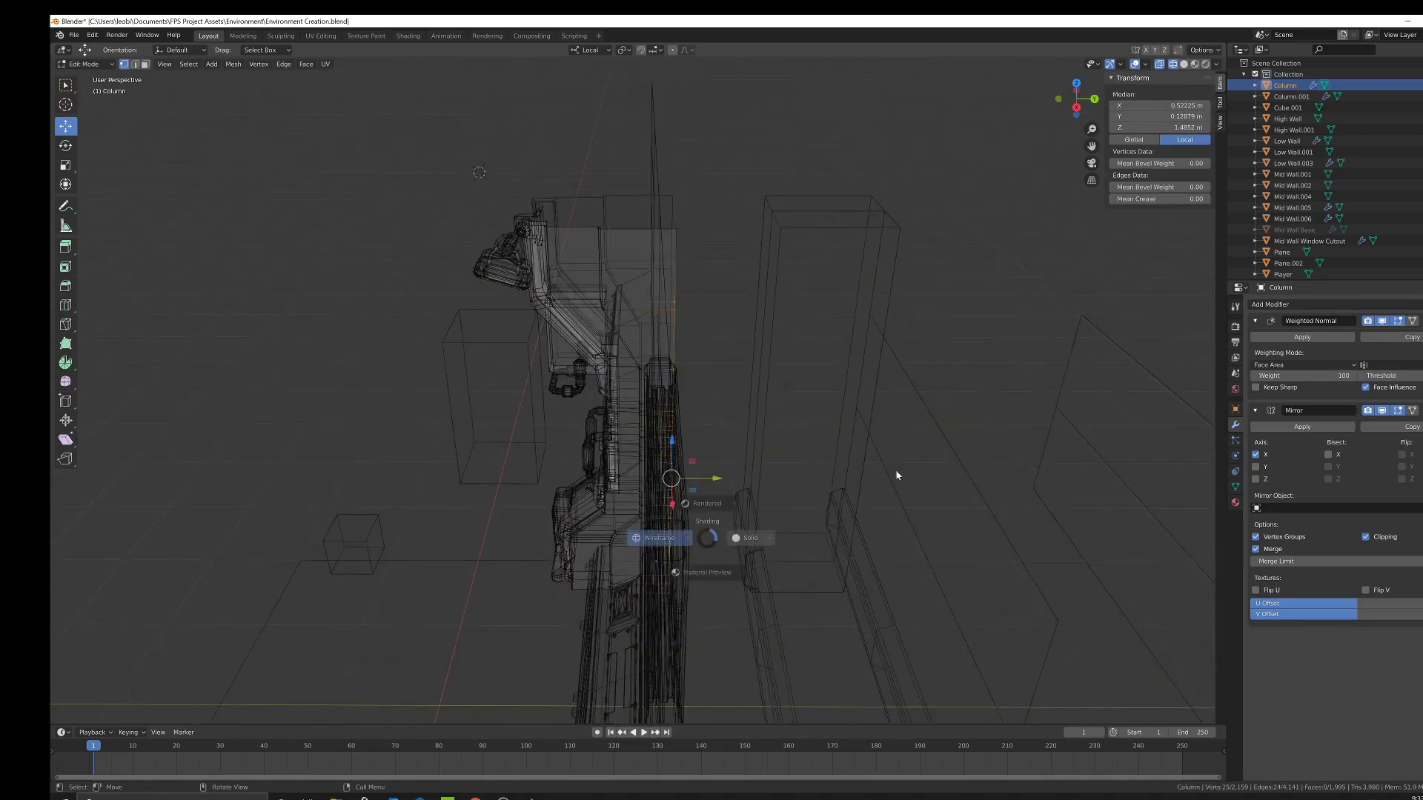
pyautogui.hotkey('shift', 'z')
pyautogui.moveTo(719, 478); pyautogui.dragTo(715, 477)
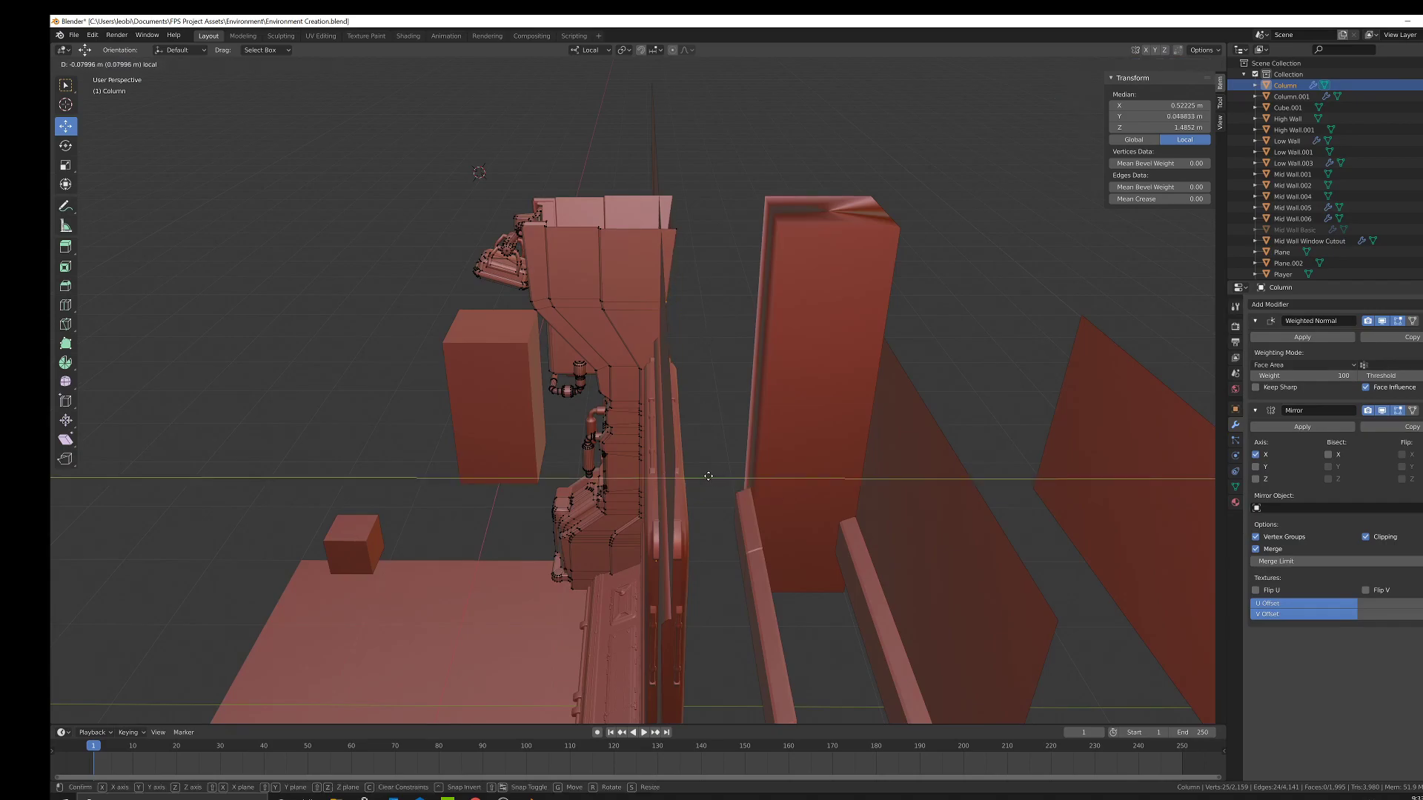
pyautogui.rightClick(709, 476)
pyautogui.moveTo(712, 473)
pyautogui.mouseDown()
pyautogui.moveTo(724, 468)
pyautogui.moveTo(702, 473)
pyautogui.mouseUp()
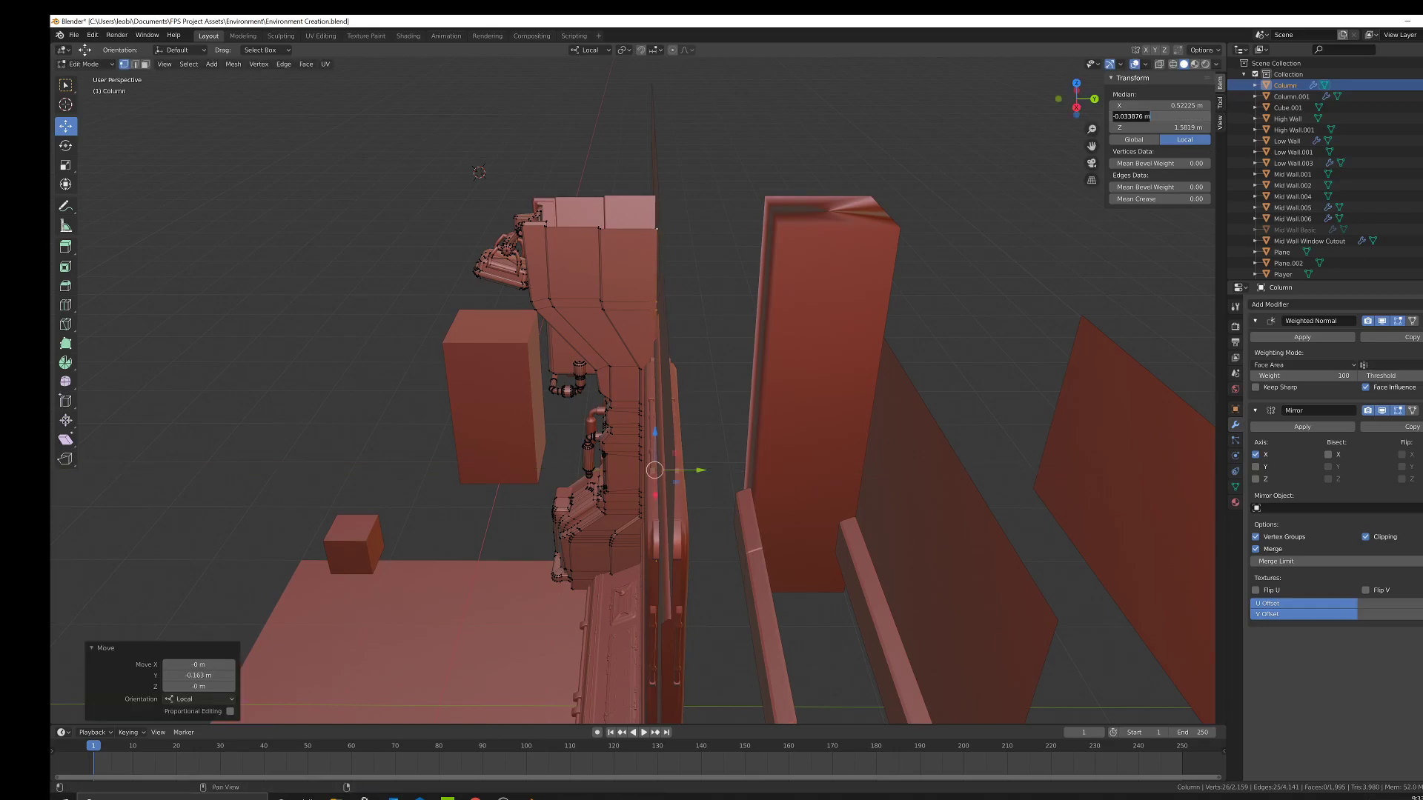
pyautogui.press('Tab')
# Examine the shaded column's fit against the wall and window frame from several angles.
pyautogui.moveTo(724, 394); pyautogui.dragTo(691, 386, button='middle')
pyautogui.scroll(2, 691, 386)
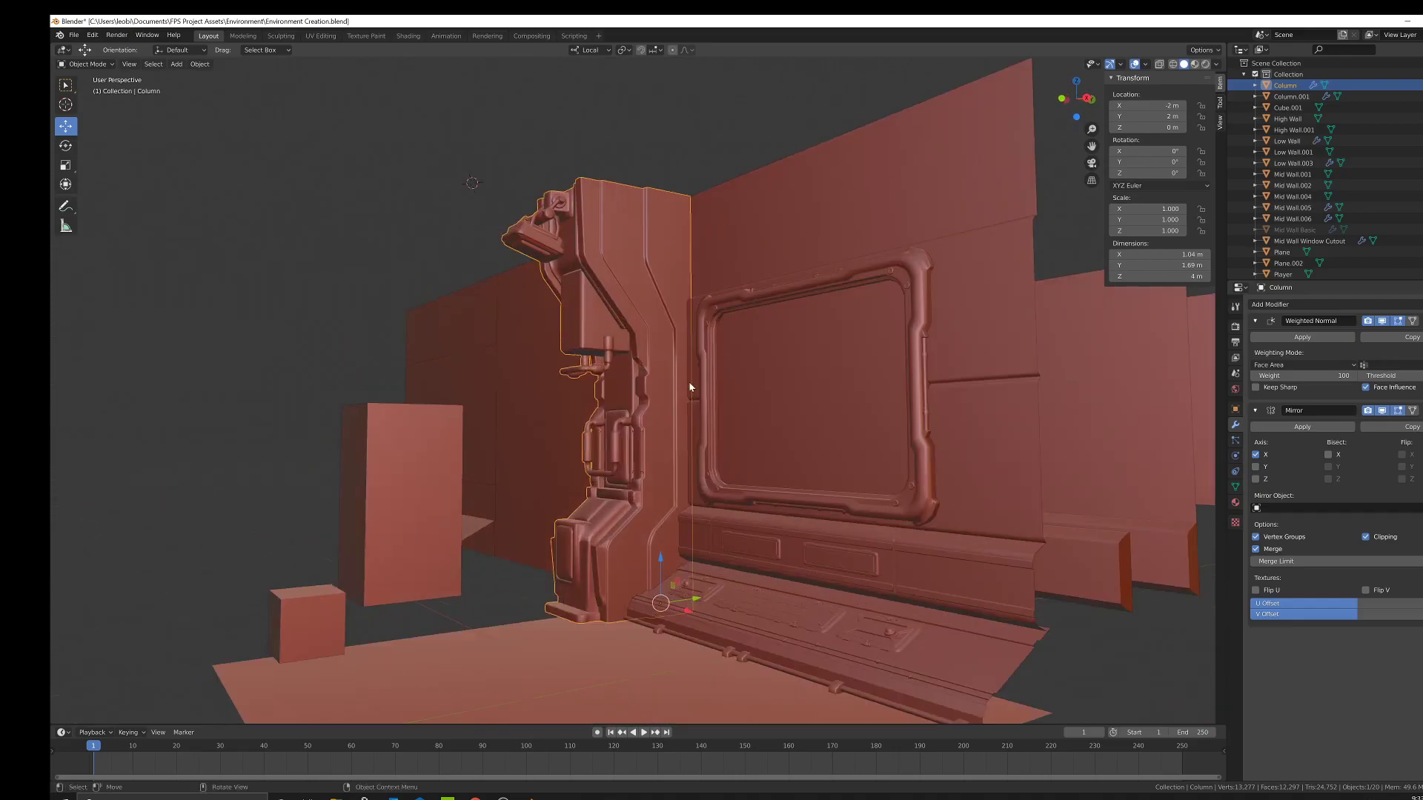
pyautogui.moveTo(705, 445); pyautogui.dragTo(700, 449, button='middle')
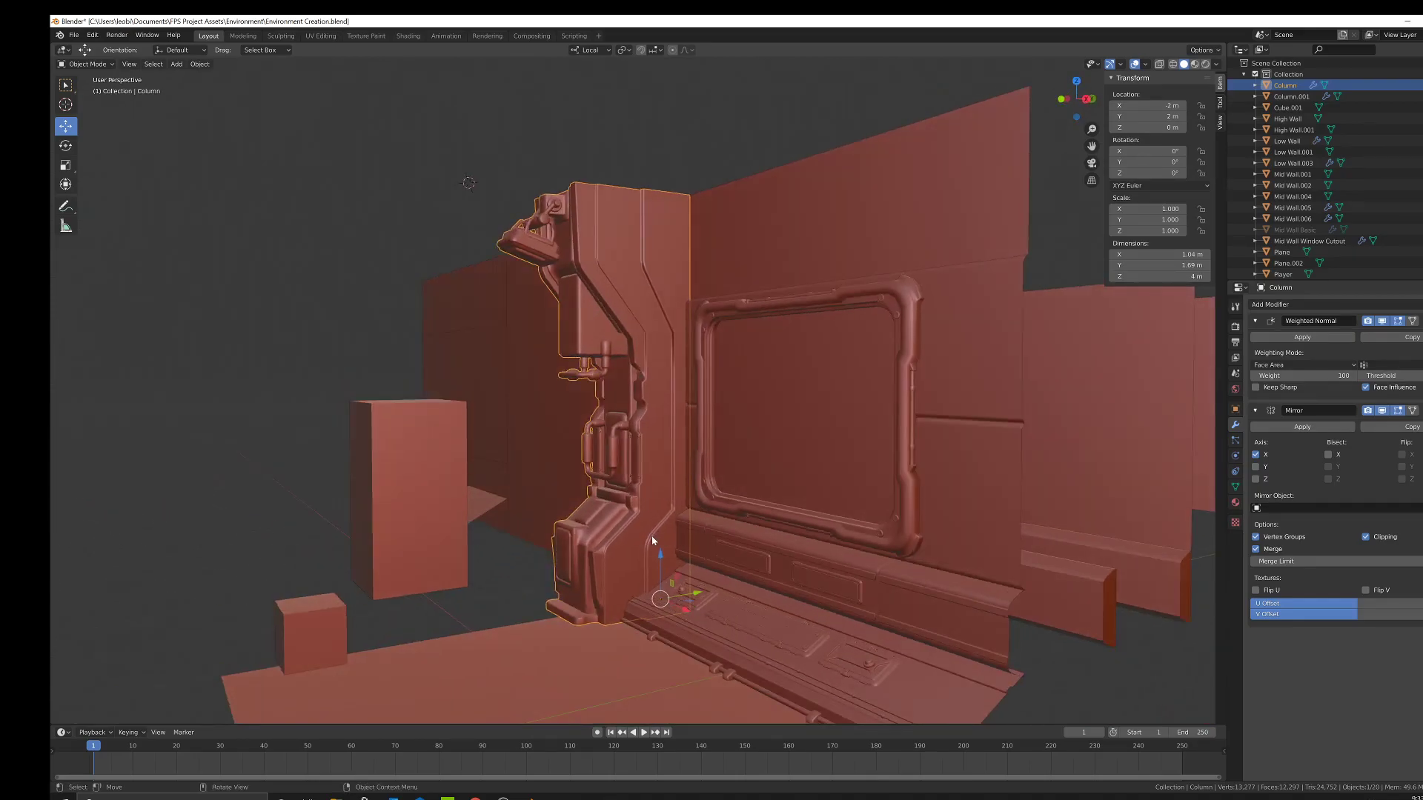
pyautogui.moveTo(651, 251); pyautogui.dragTo(753, 384, button='middle')
pyautogui.hotkey('ctrl', 'a')
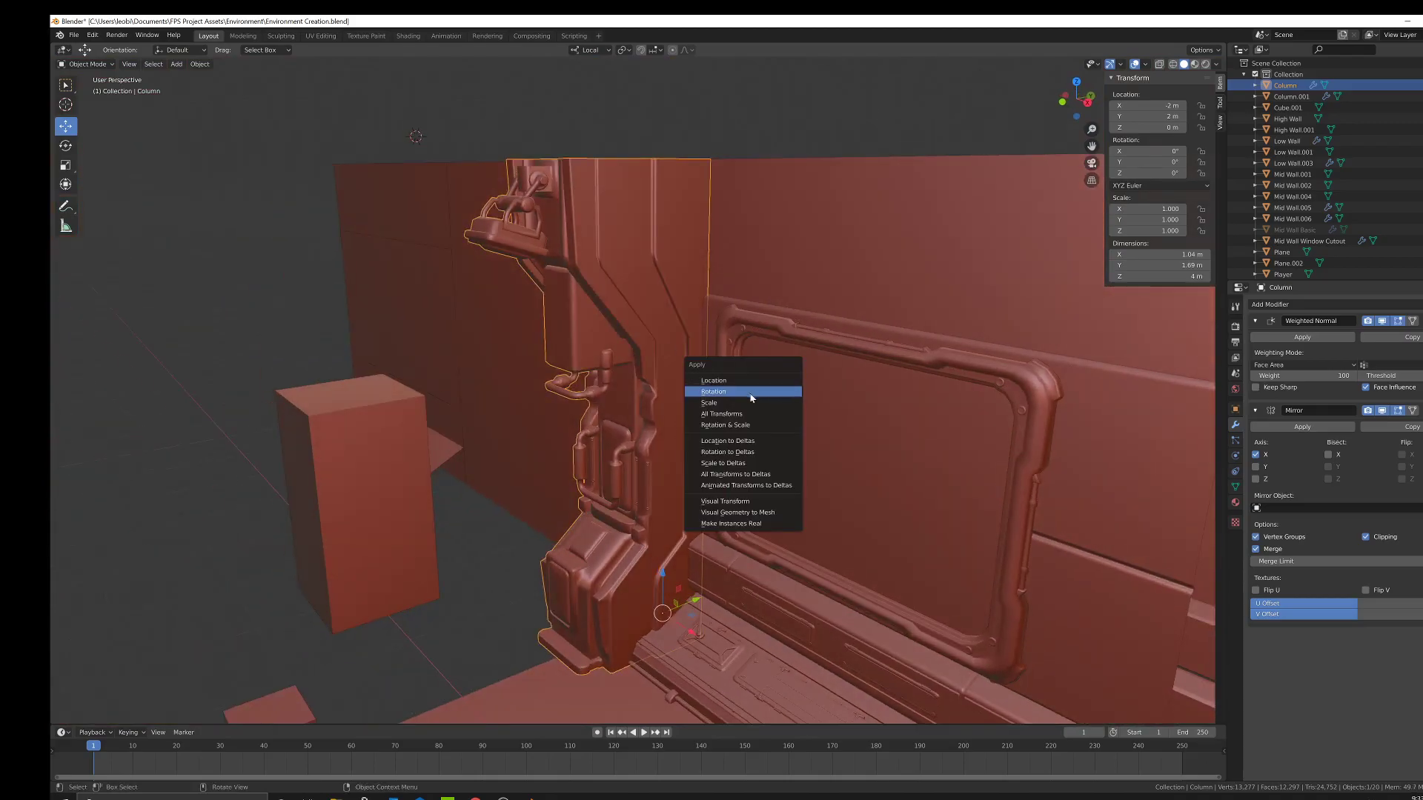
pyautogui.moveTo(745, 420); pyautogui.dragTo(686, 449, button='middle')
pyautogui.scroll(5, 686, 449)
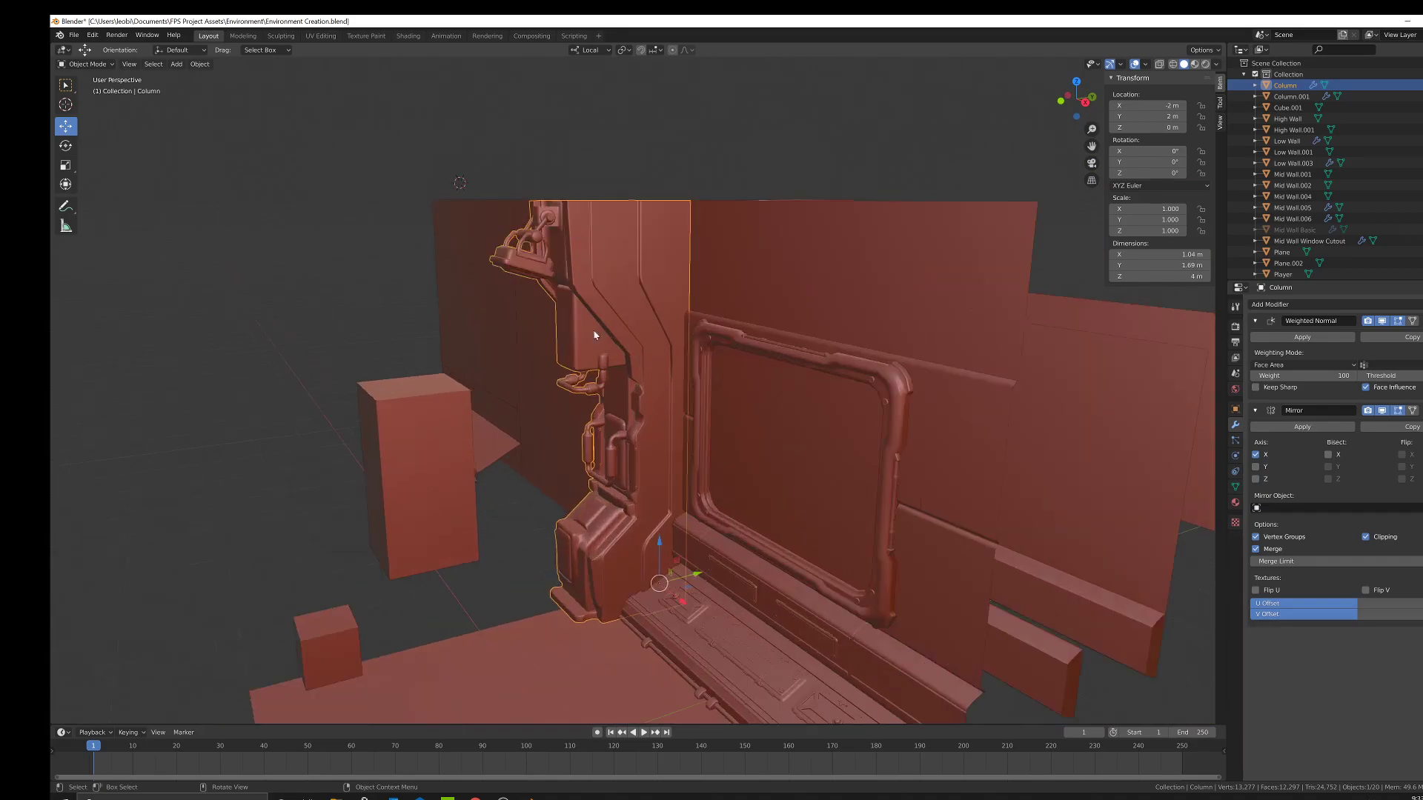
pyautogui.click(74, 35)
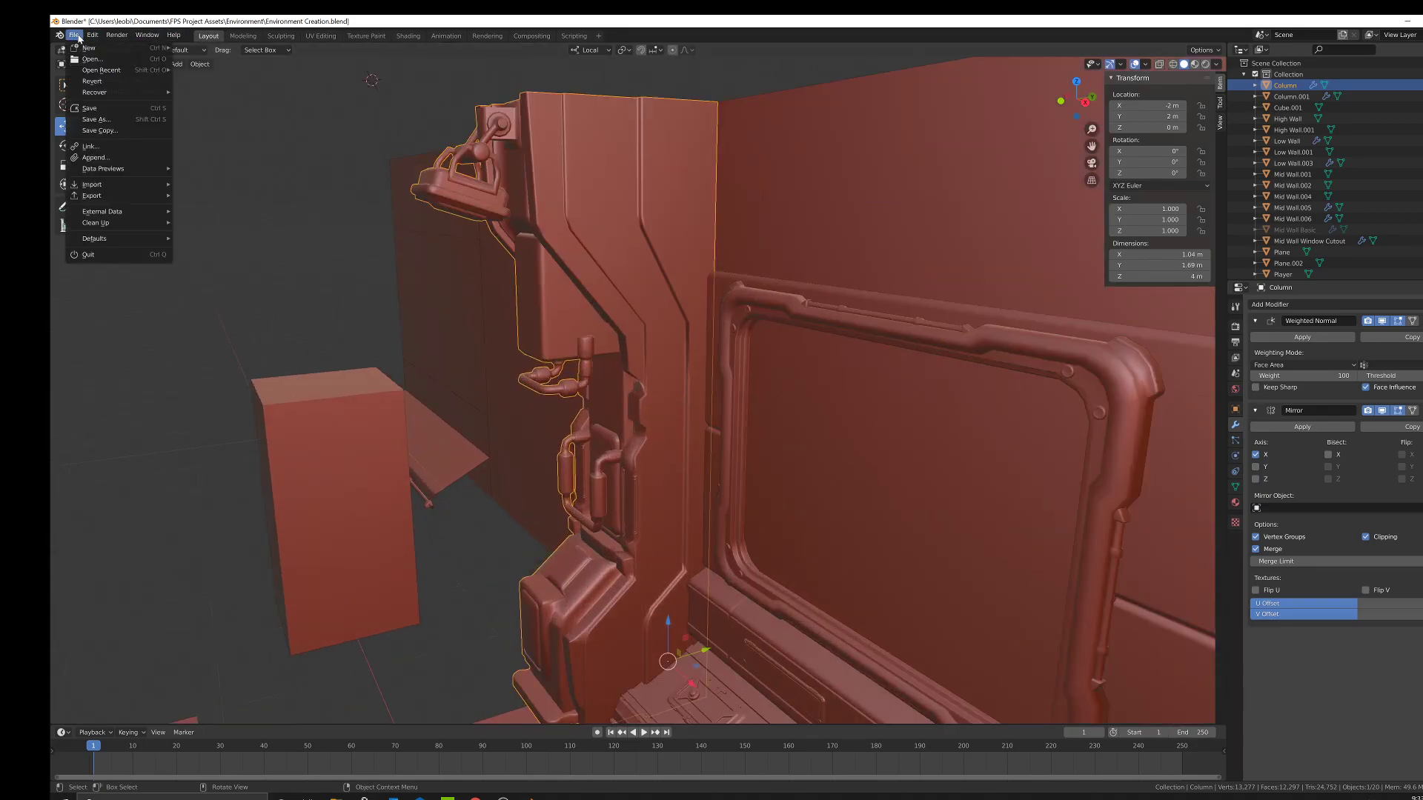
pyautogui.moveTo(682, 358); pyautogui.dragTo(668, 387, button='middle')
pyautogui.scroll(3, 691, 494)
# Add a cube at the front of the column's base ledge and scale it down to about 0.061 m.
pyautogui.click(66, 105)
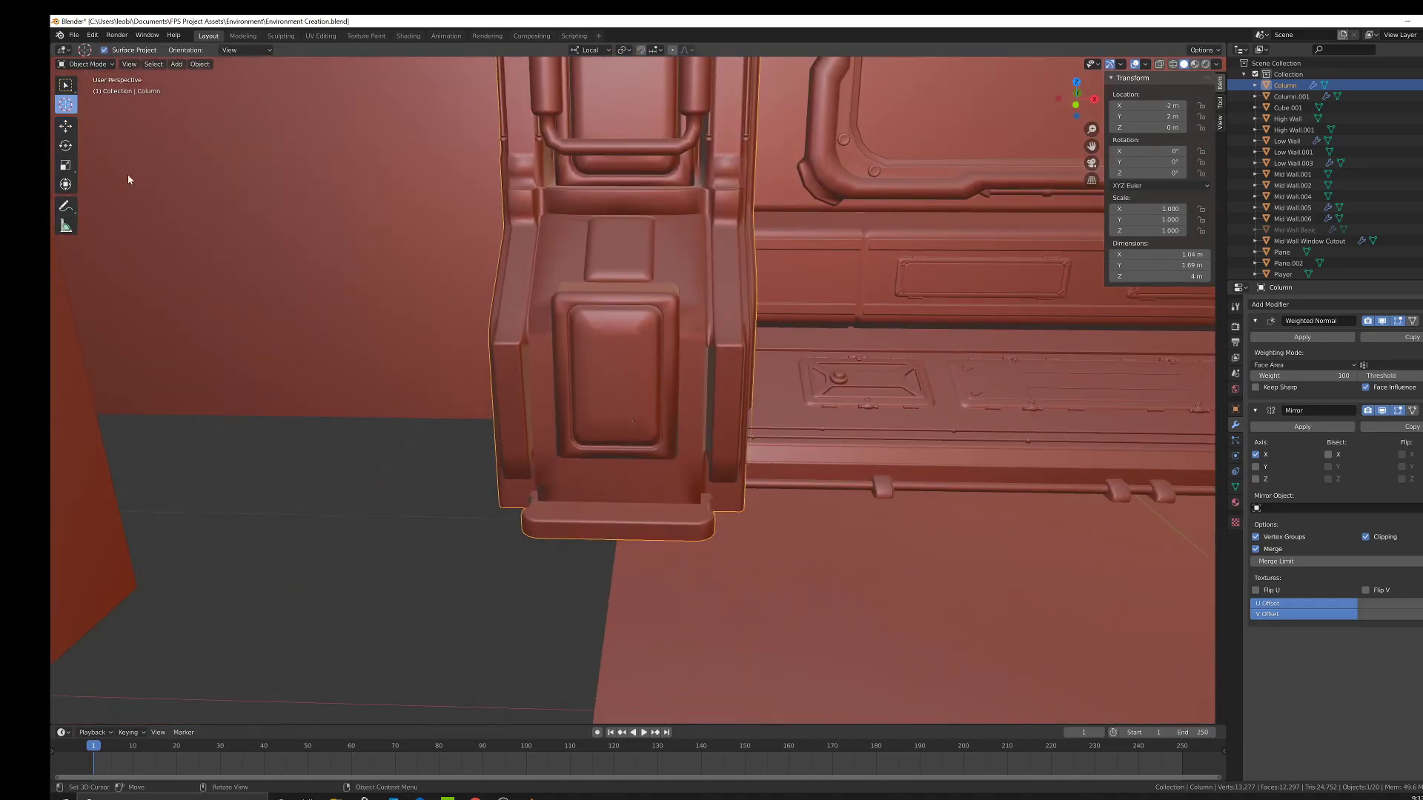
pyautogui.hotkey('shift', 'a')
pyautogui.moveTo(675, 541)
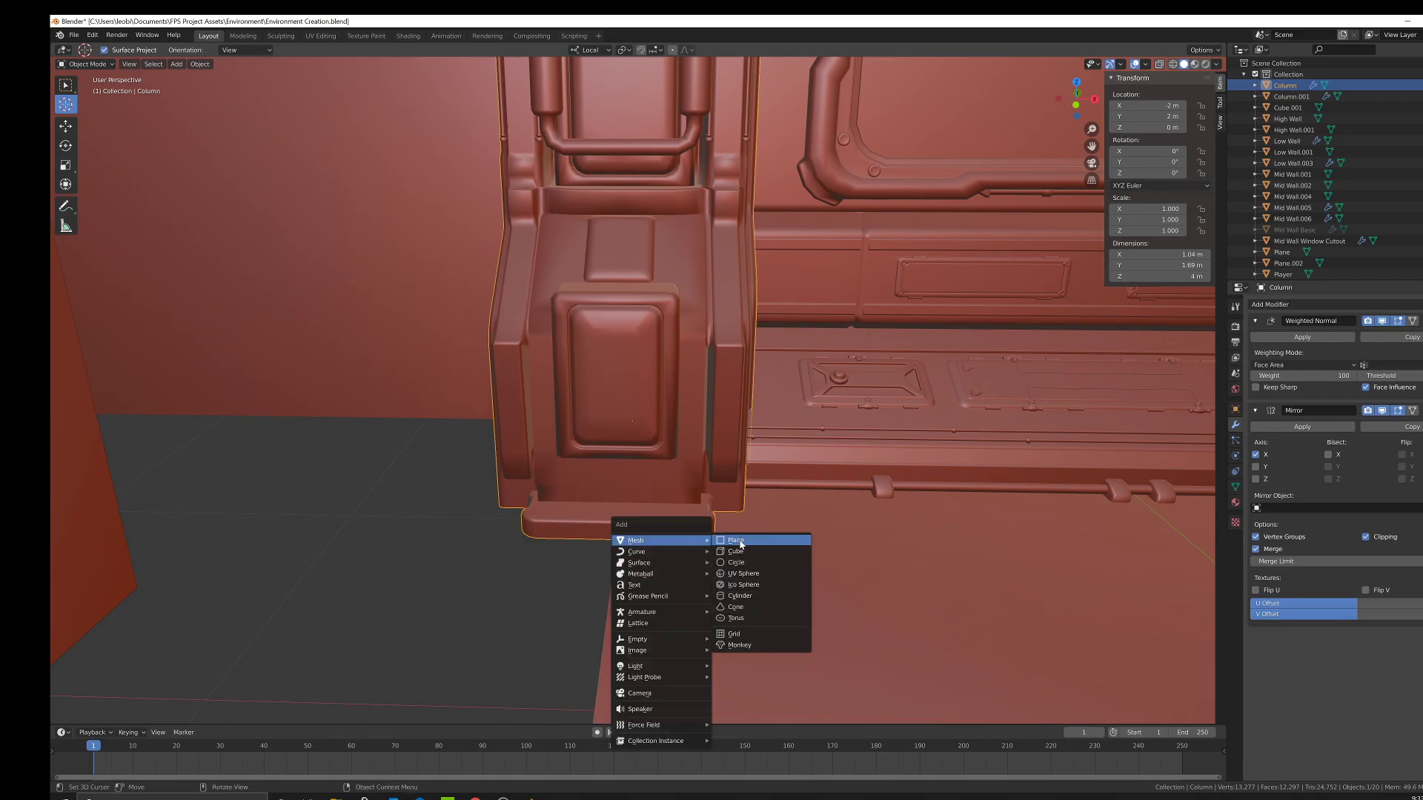
pyautogui.click(740, 554)
pyautogui.press('s')
pyautogui.click(682, 541)
pyautogui.press('s')
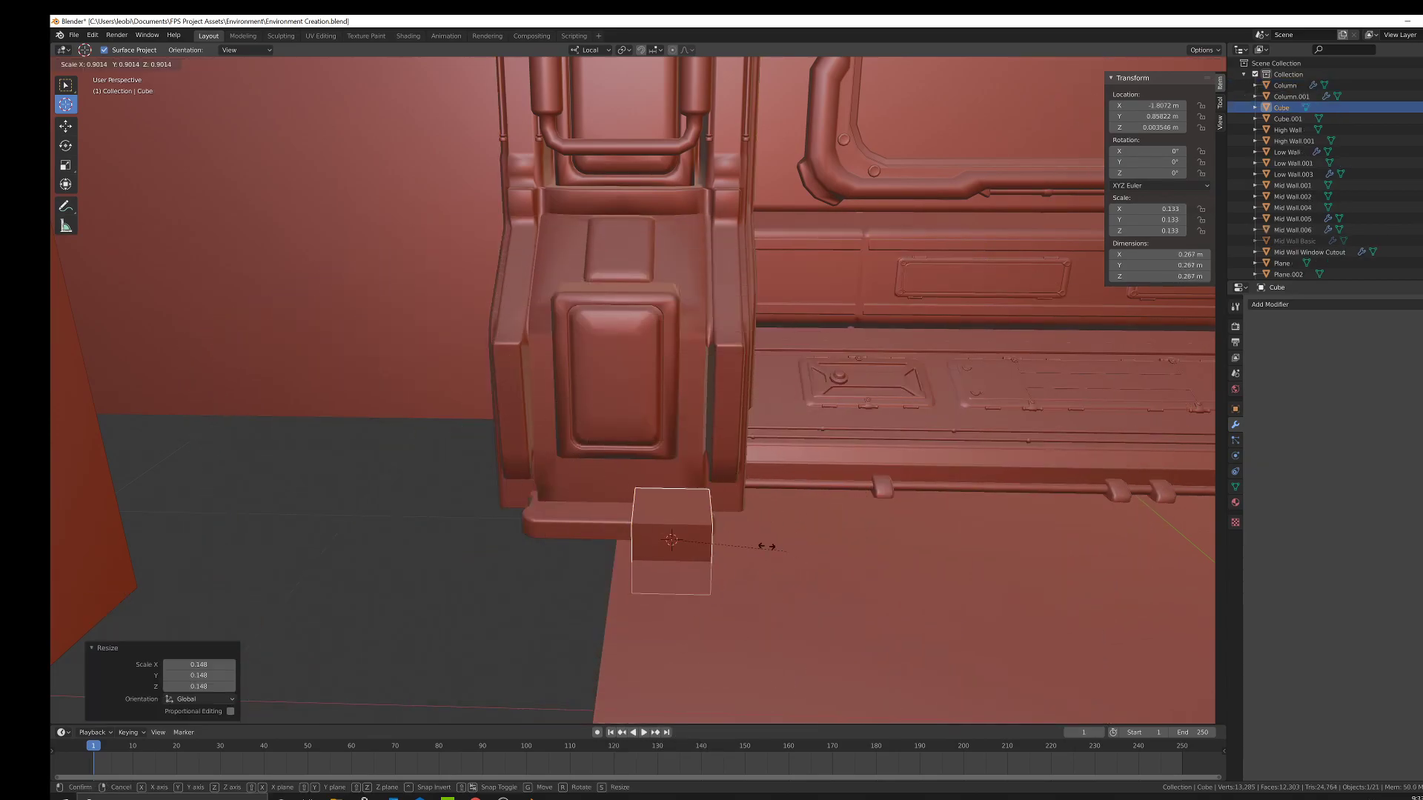
pyautogui.click(697, 531)
pyautogui.moveTo(697, 531); pyautogui.dragTo(727, 470, button='middle')
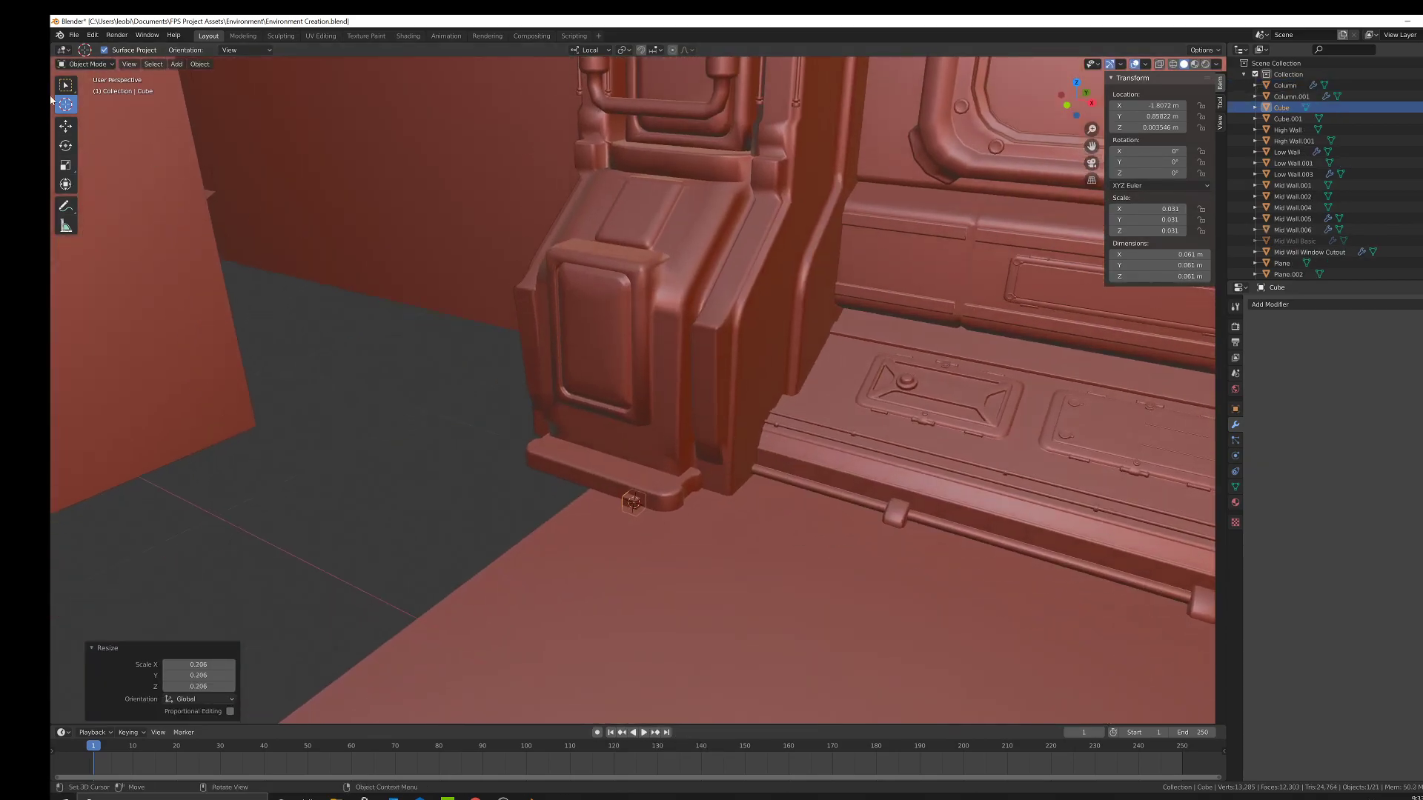
# Raise the small cube about 0.023 m and join it to the column mesh.
pyautogui.click(66, 126)
pyautogui.scroll(2, 652, 486)
pyautogui.moveTo(631, 482); pyautogui.dragTo(633, 468)
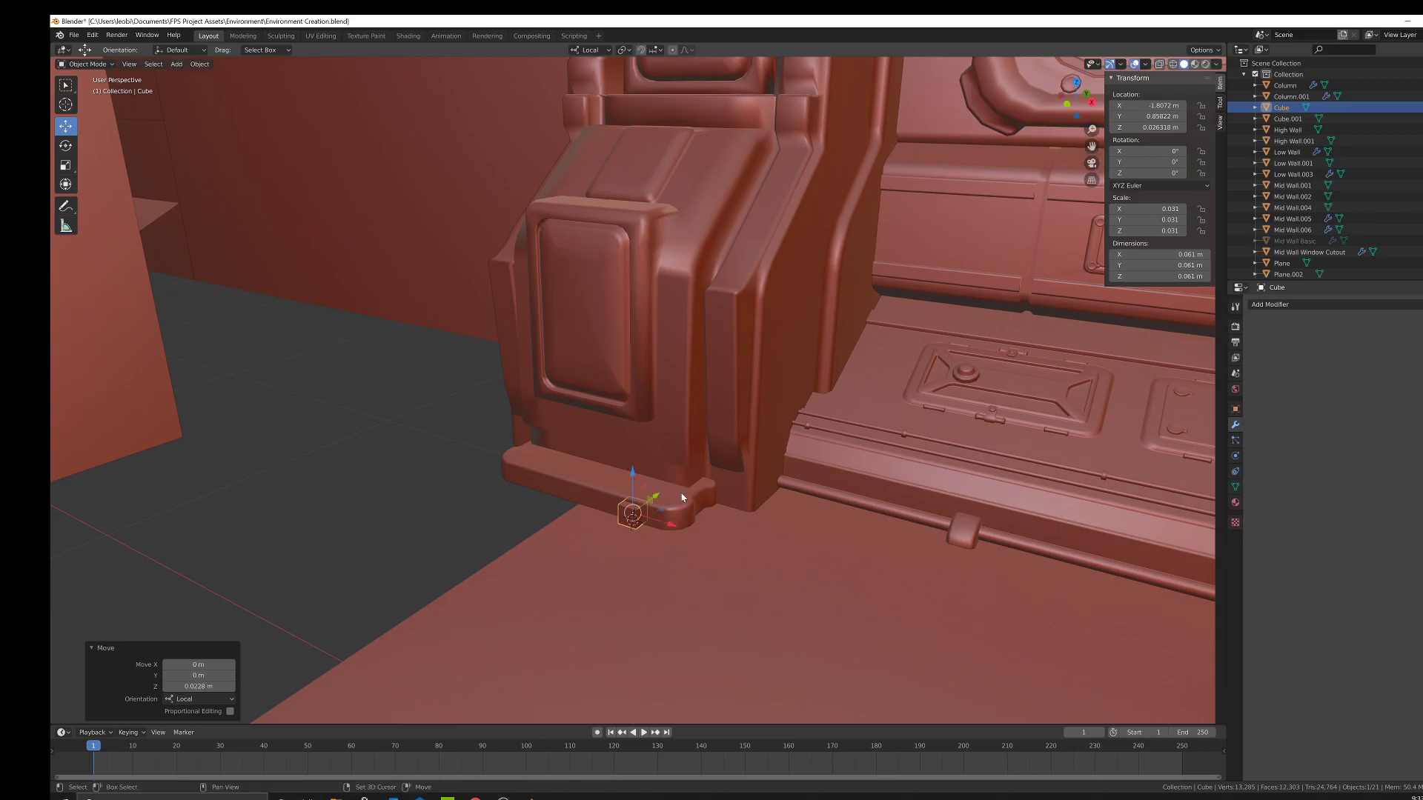
pyautogui.keyDown('shift'); pyautogui.click(681, 498); pyautogui.keyUp('shift')
pyautogui.hotkey('ctrl', 'j')
pyautogui.press('Tab')
pyautogui.scroll(2, 445, 296)
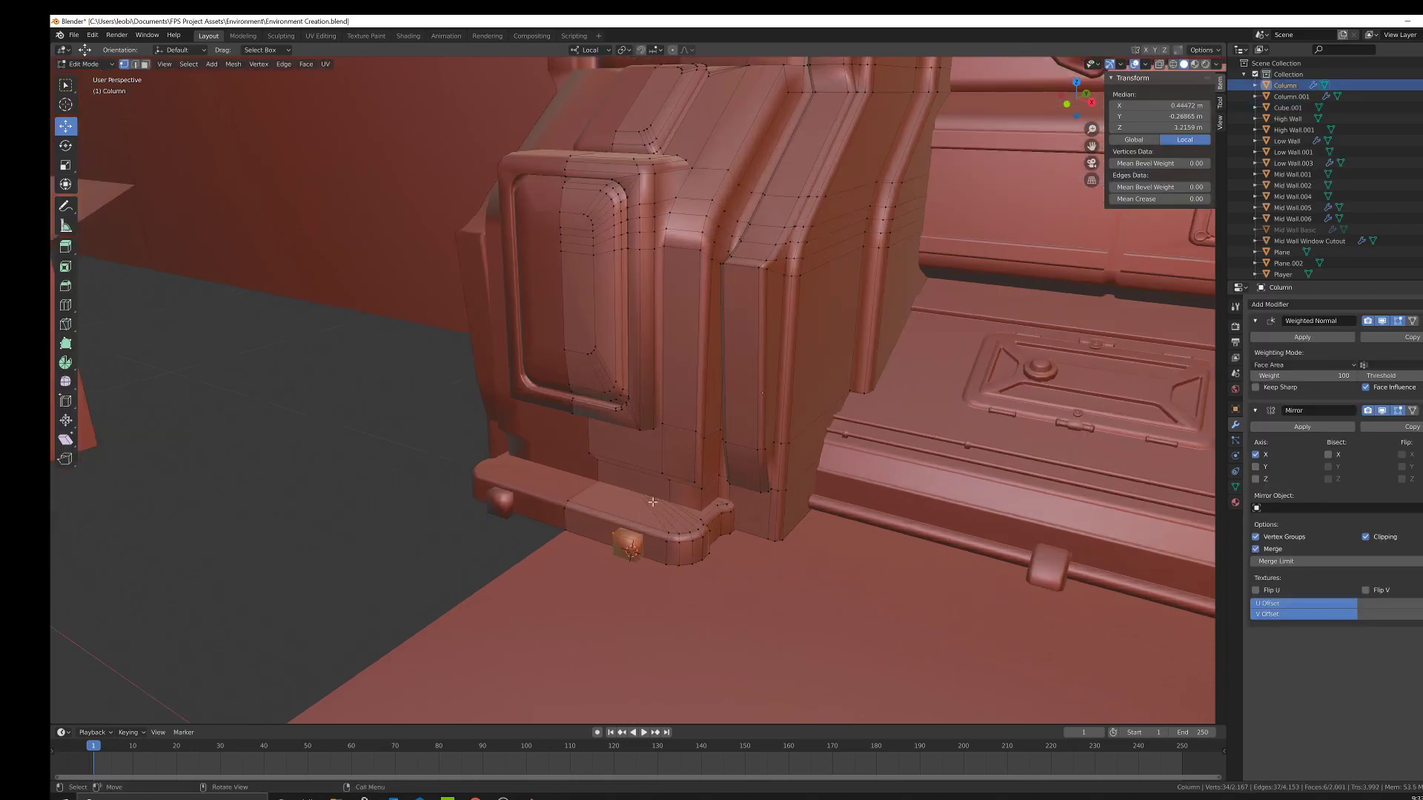
# Duplicate the small cube and place the copy at the column's outer side, 0.328 m along X and 0.27 m along Y.
pyautogui.press('z')
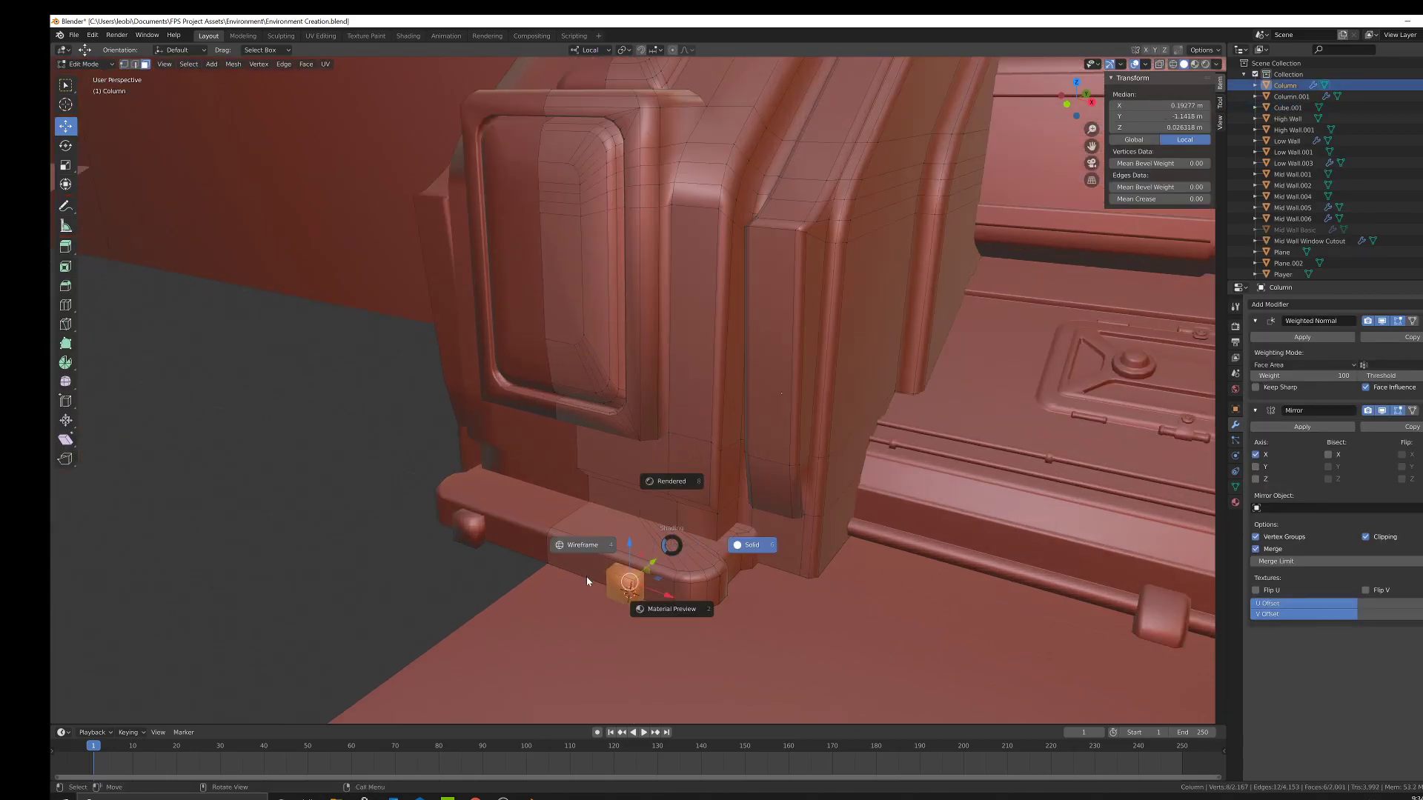
pyautogui.click(701, 554)
pyautogui.click(803, 552)
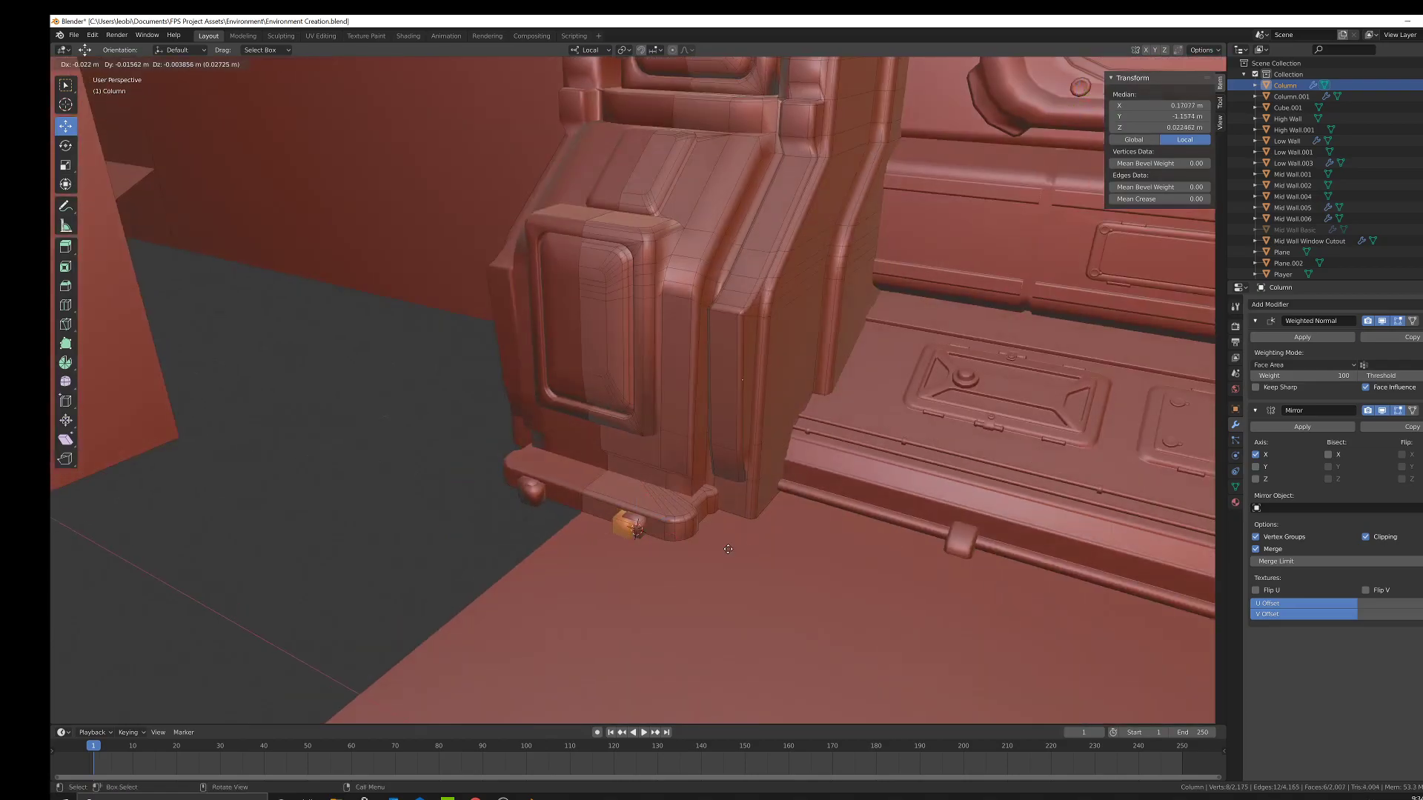
pyautogui.hotkey('shift', 'd')
pyautogui.press('x')
pyautogui.press('x')
pyautogui.click(771, 563)
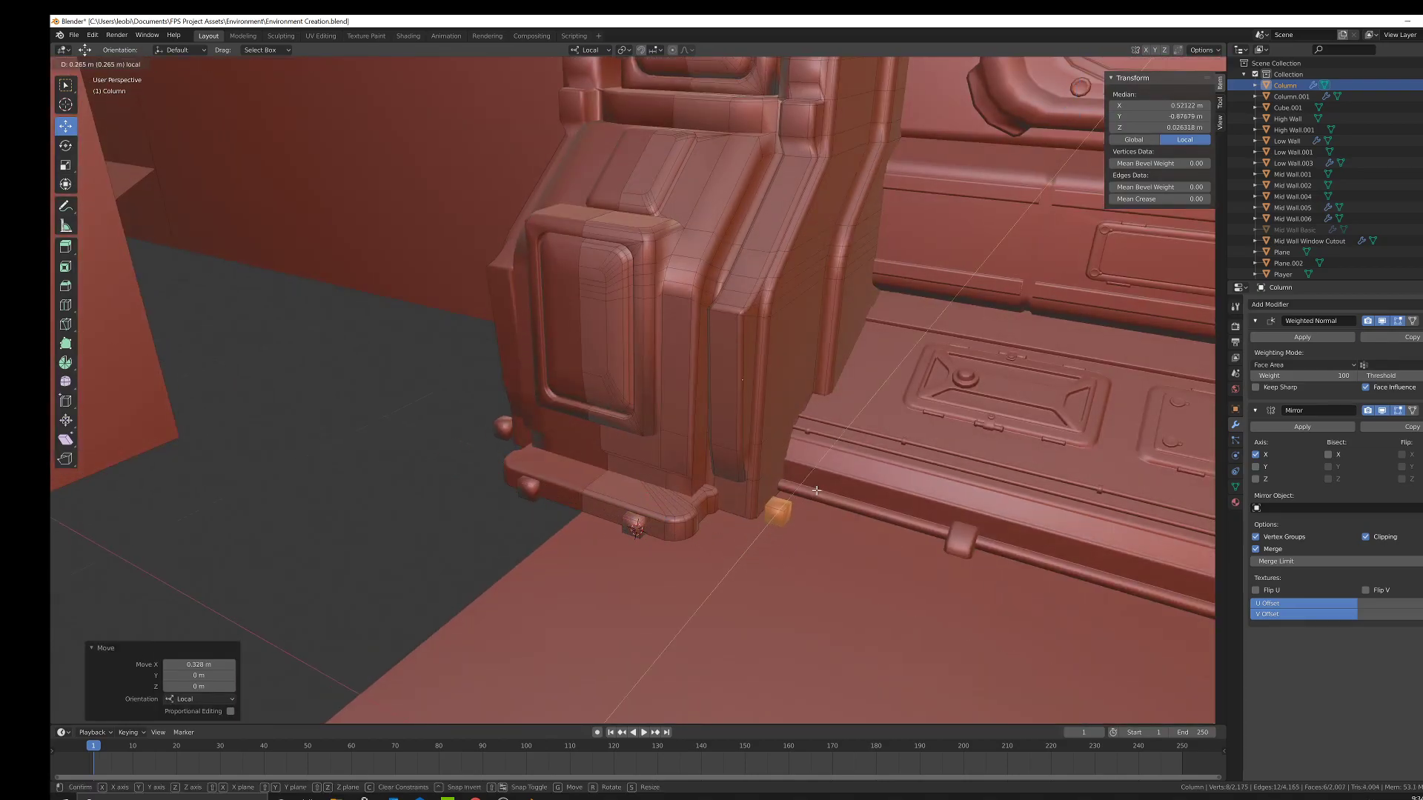
# Delete two hidden faces of the small cube on the base ledge.
pyautogui.moveTo(770, 564); pyautogui.dragTo(687, 529, button='middle')
pyautogui.press('z')
pyautogui.click(580, 531)
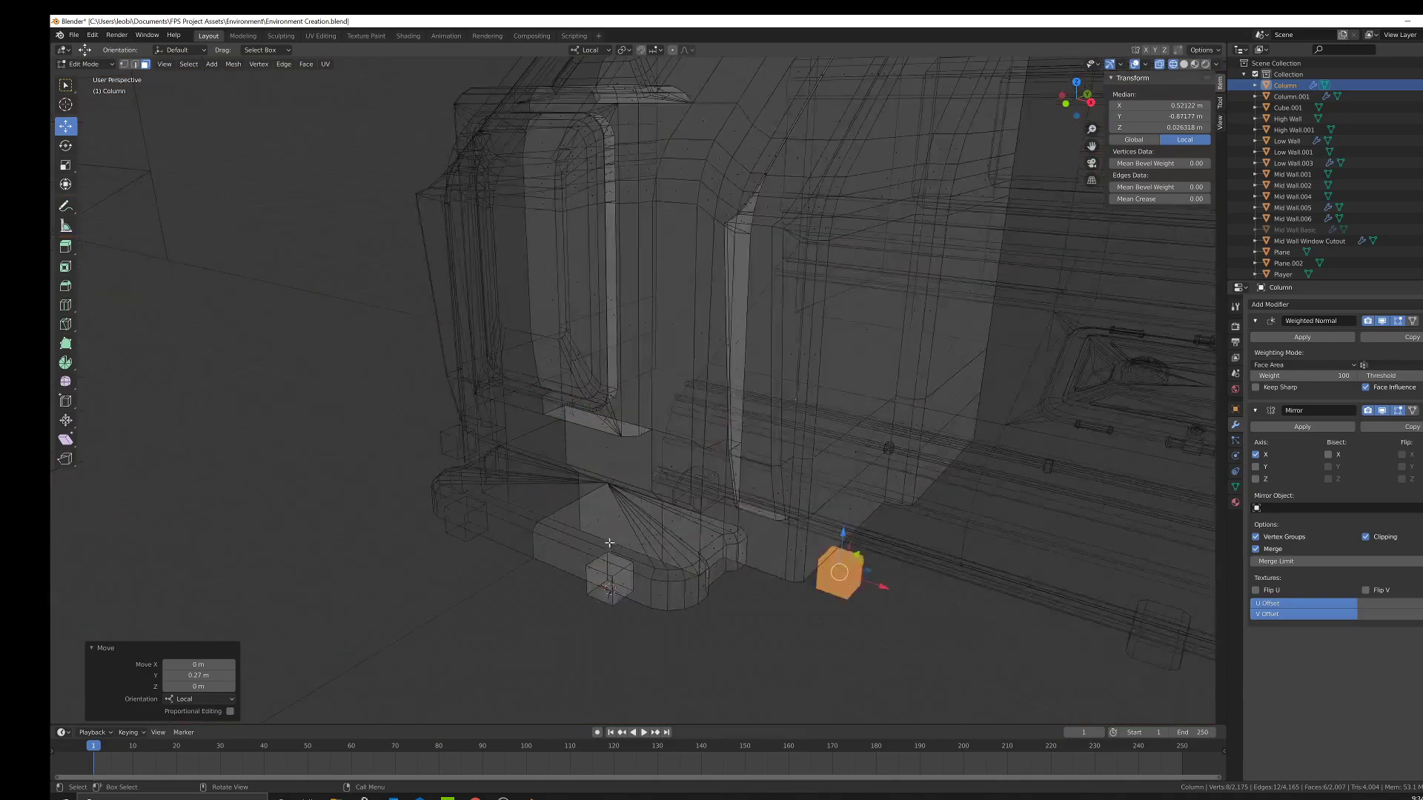
pyautogui.click(610, 591)
pyautogui.press('x')
pyautogui.click(819, 576)
pyautogui.click(631, 567)
pyautogui.press('x')
pyautogui.click(644, 574)
pyautogui.press('z')
pyautogui.click(726, 571)
# Raise the top face of the small front block slightly above the base ledge.
pyautogui.click(611, 585)
pyautogui.moveTo(630, 569); pyautogui.dragTo(576, 553, button='middle')
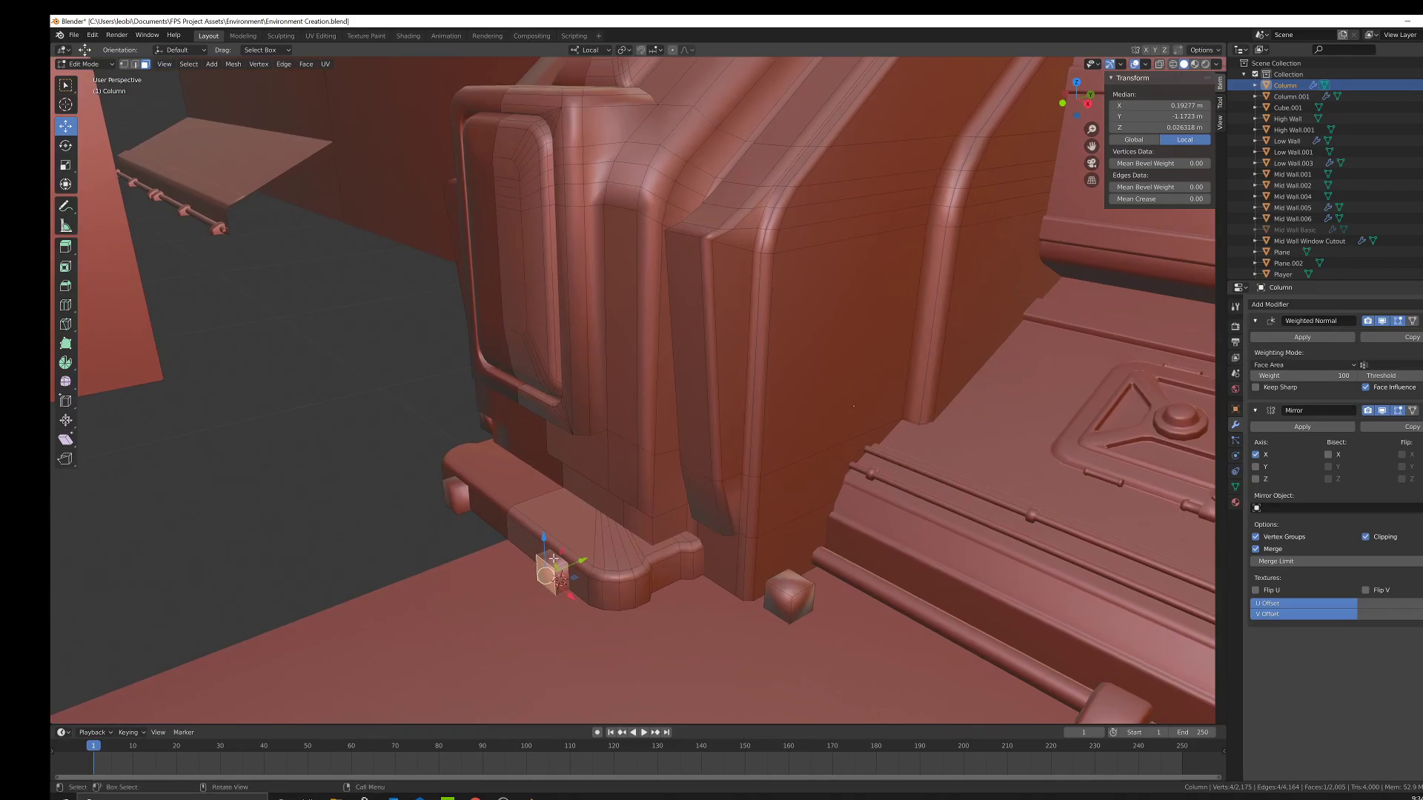
pyautogui.moveTo(556, 528); pyautogui.dragTo(559, 507)
pyautogui.moveTo(559, 507); pyautogui.dragTo(694, 436, button='middle')
pyautogui.moveTo(690, 370); pyautogui.dragTo(691, 366)
pyautogui.moveTo(694, 386); pyautogui.dragTo(785, 402, button='middle')
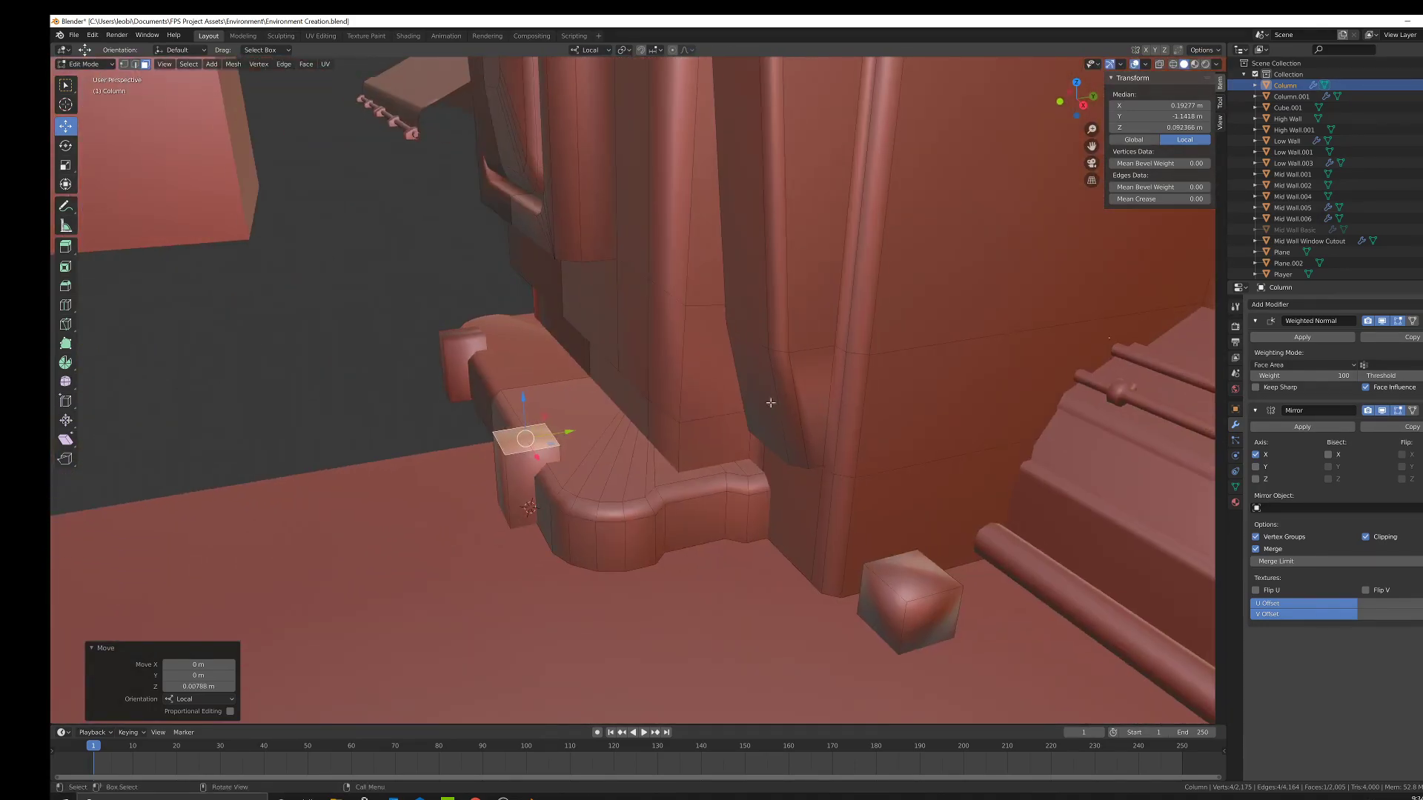
# Move the block's front face 0.0126 m inward along Y, and extrude it outward by 0.0377 m.
pyautogui.click(508, 468)
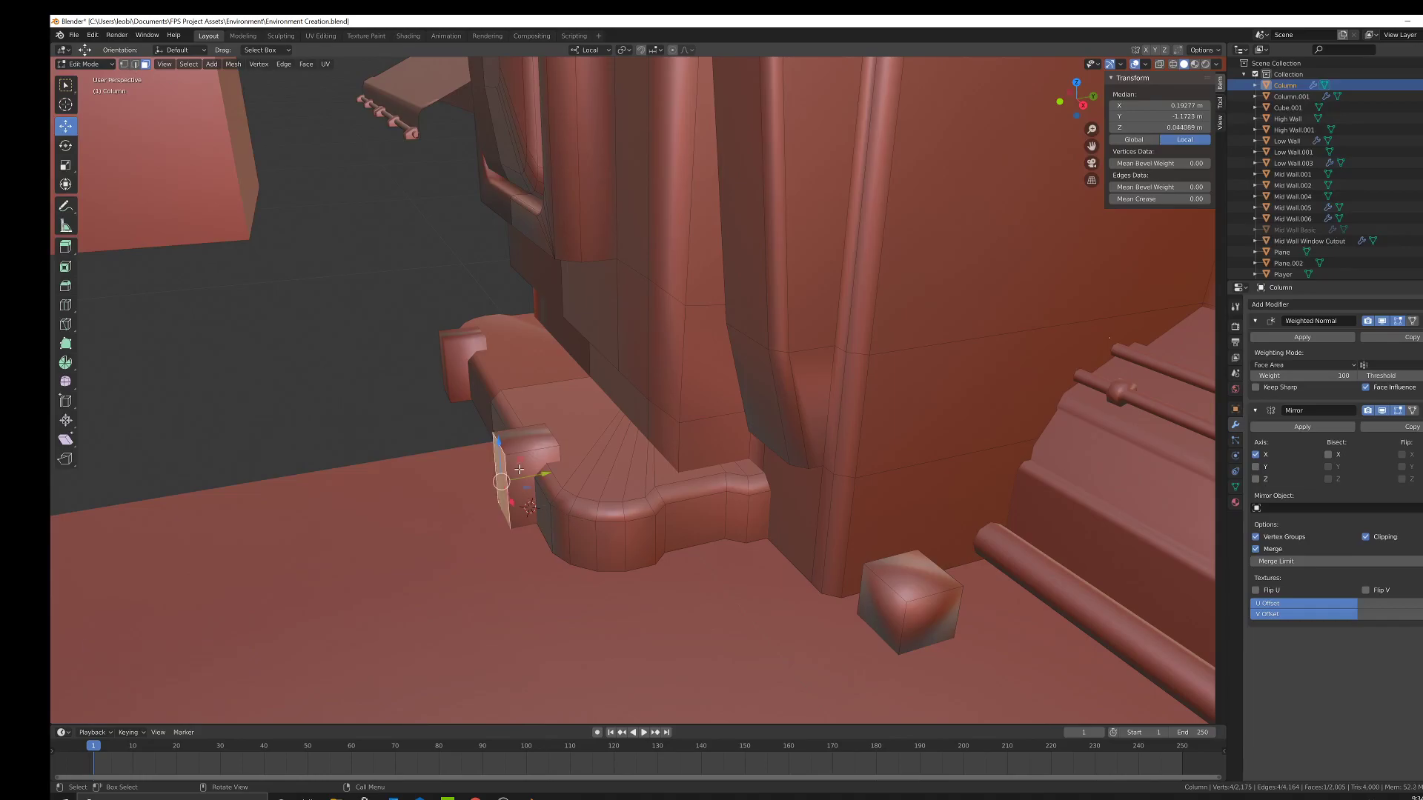
pyautogui.press('e')
pyautogui.click(540, 475)
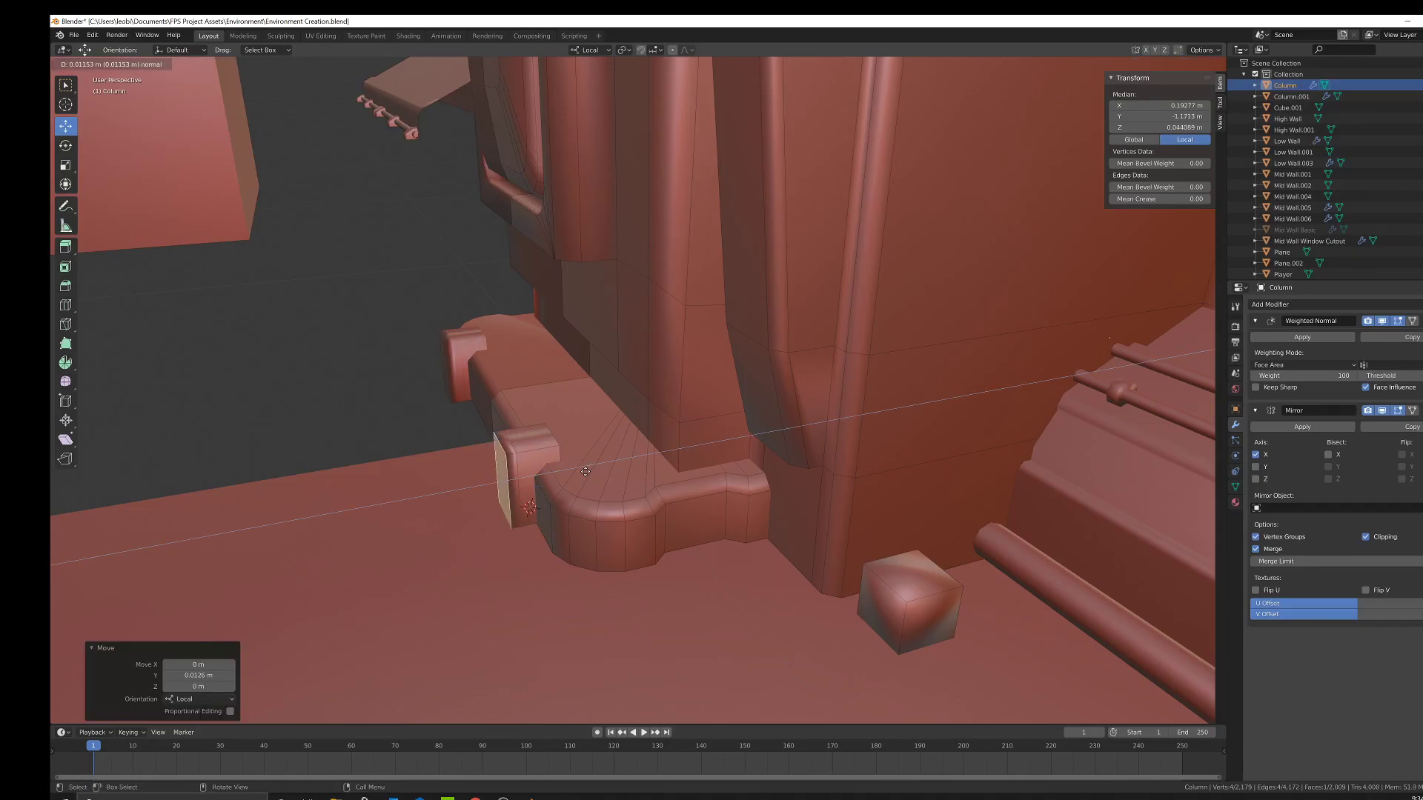
pyautogui.moveTo(548, 474); pyautogui.dragTo(479, 435, button='middle')
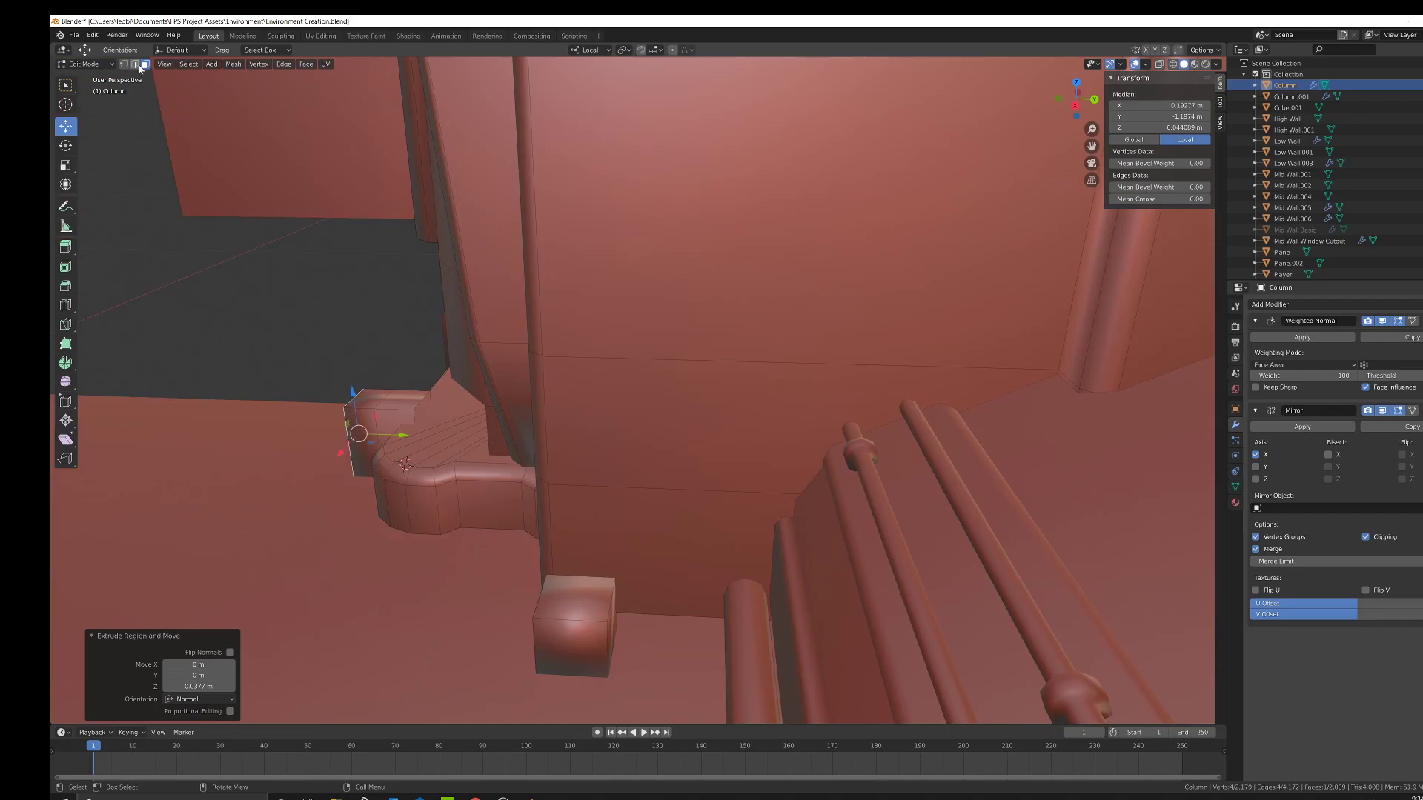
# Select the open boundary edges on the block's inner side and fill them with a face.
pyautogui.hotkey('alt', 'a')
pyautogui.keyDown('alt'); pyautogui.click(412, 420); pyautogui.keyUp('alt')
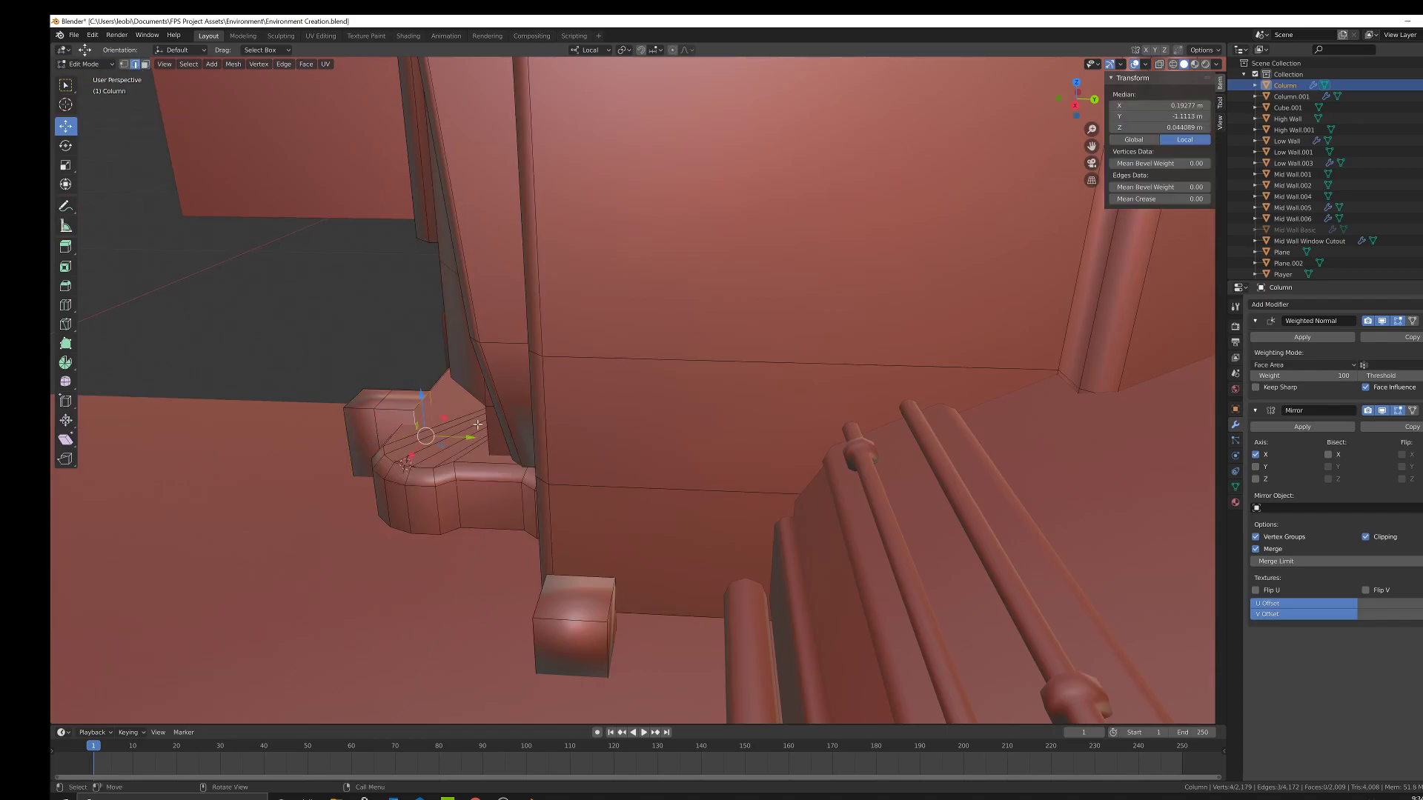
pyautogui.press('f')
pyautogui.moveTo(483, 417); pyautogui.dragTo(551, 418, button='middle')
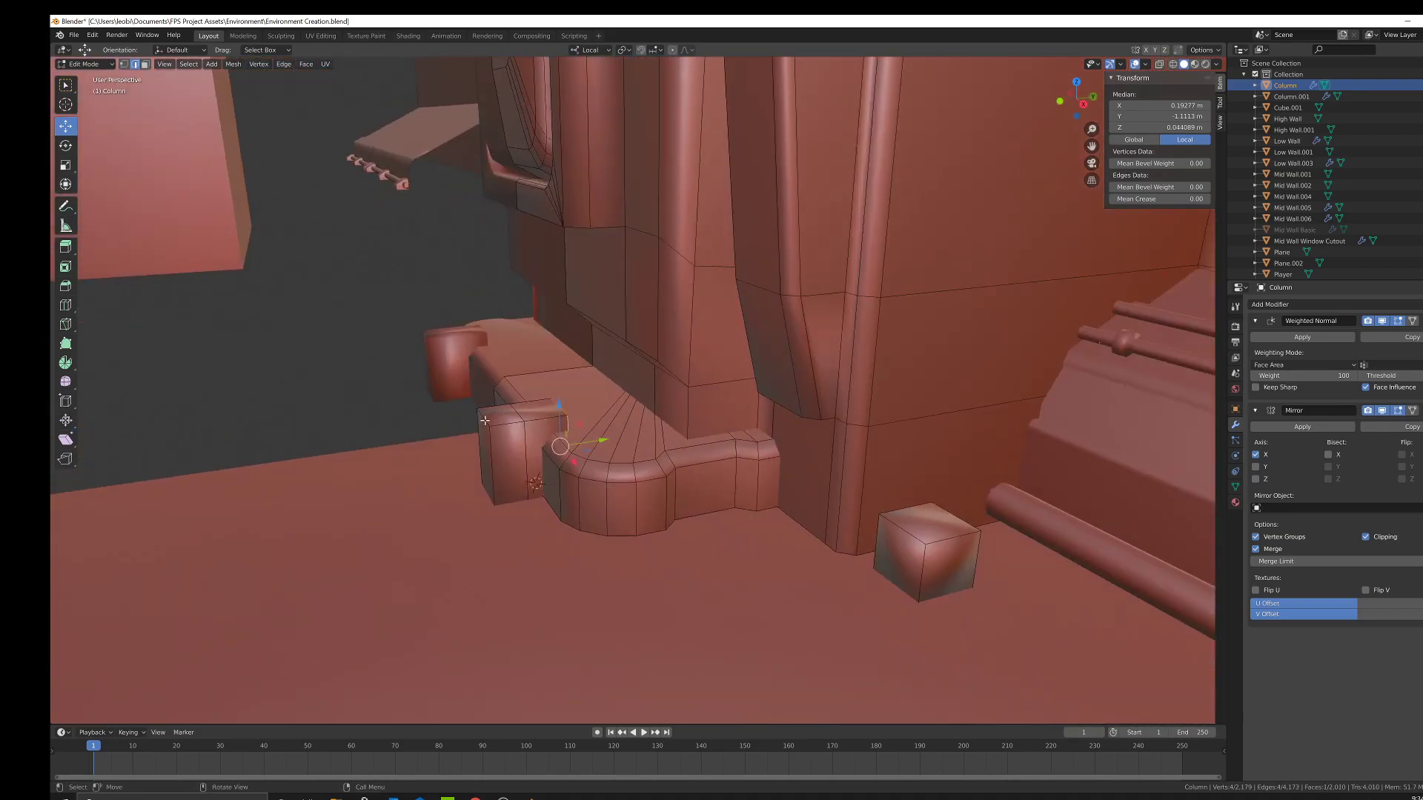
# Lower the block's front top edge 0.0561 m for a slanted face, and bevel the block's outer edges.
pyautogui.moveTo(482, 393); pyautogui.dragTo(483, 418)
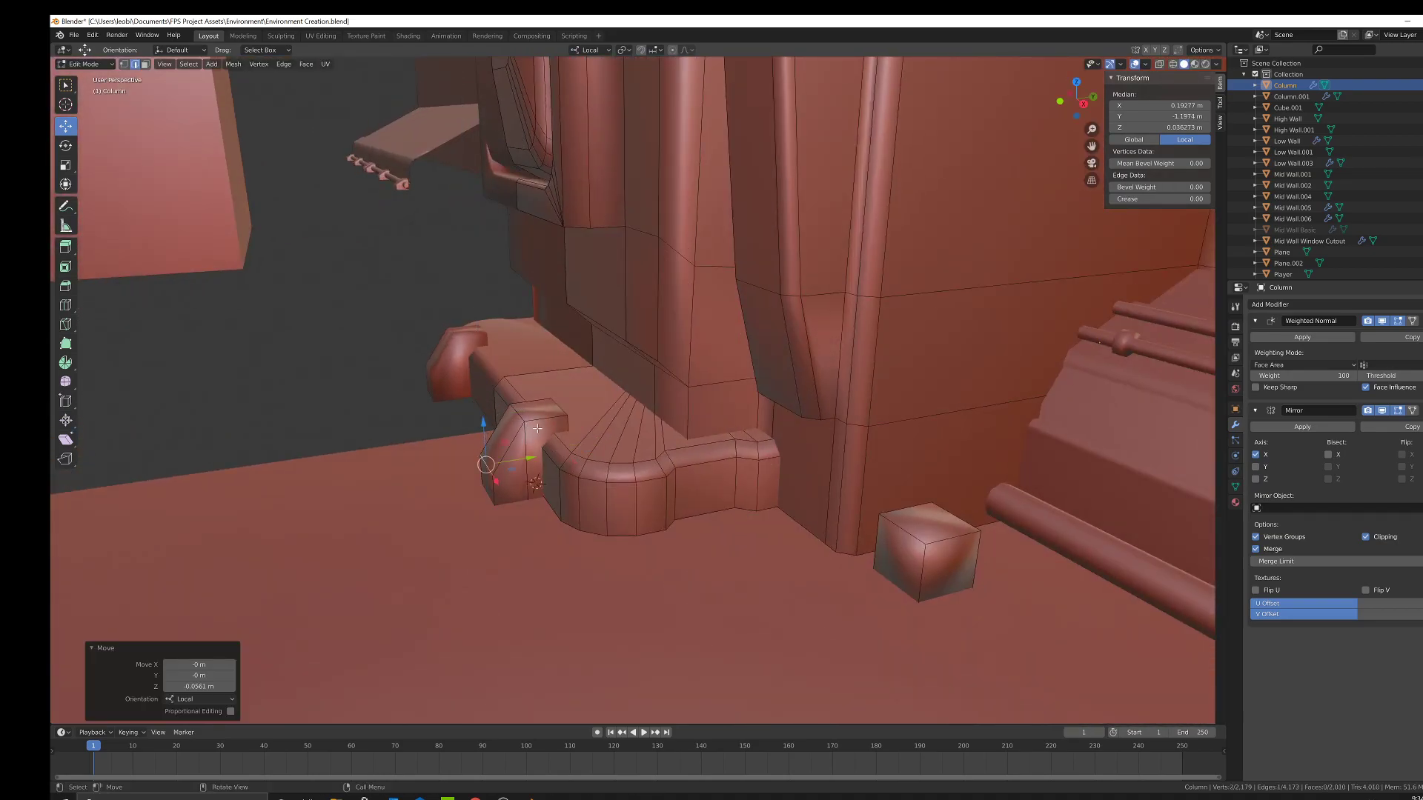
pyautogui.moveTo(483, 417); pyautogui.dragTo(396, 314, button='middle')
pyautogui.hotkey('alt', 'a')
pyautogui.keyDown('alt'); pyautogui.click(652, 443); pyautogui.keyUp('alt')
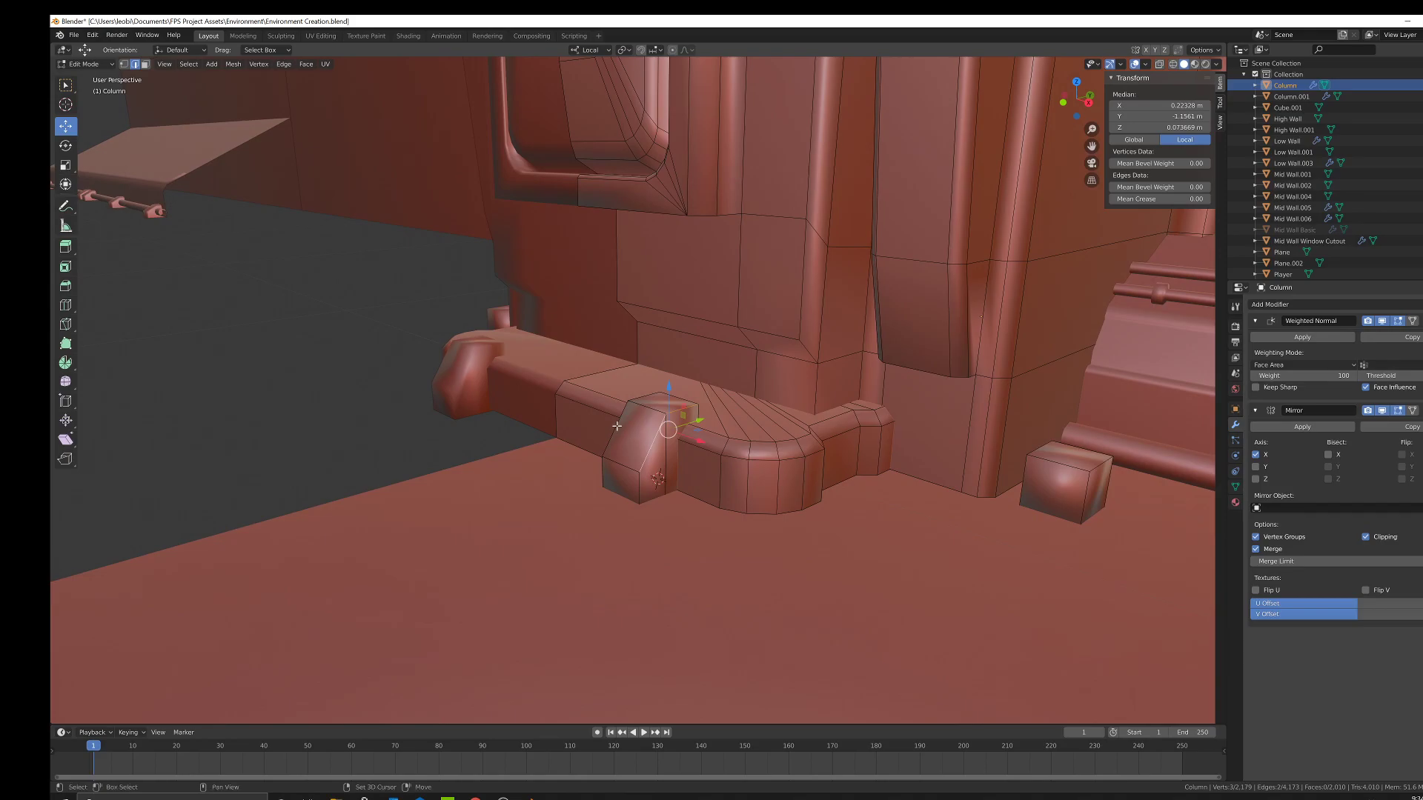
pyautogui.keyDown('shift'); pyautogui.click(603, 470); pyautogui.keyUp('shift')
pyautogui.moveTo(603, 471); pyautogui.dragTo(768, 496, button='middle')
pyautogui.hotkey('ctrl', 'b')
pyautogui.click(773, 495)
# Delete the hidden bottom face of the beveled clamp block using see-through display.
pyautogui.hotkey('alt', 'z')
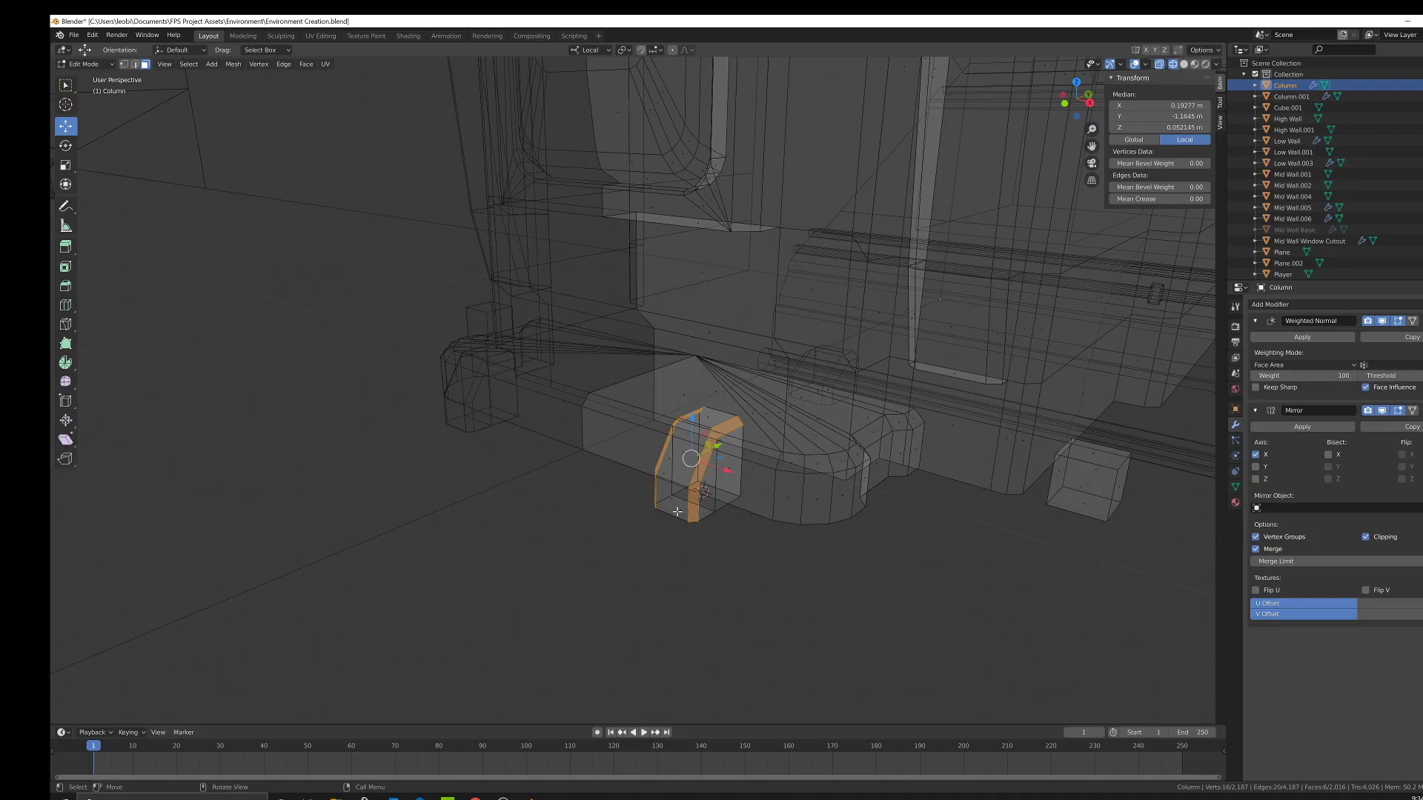
pyautogui.click(679, 511)
pyautogui.press('x')
pyautogui.click(753, 518)
pyautogui.press('z')
pyautogui.click(692, 414)
pyautogui.scroll(-4, 897, 456)
pyautogui.press('Tab')
pyautogui.press('z')
pyautogui.moveTo(822, 478)
pyautogui.mouseDown(button='middle')
pyautogui.moveTo(785, 438)
pyautogui.moveTo(731, 466)
pyautogui.moveTo(761, 472)
pyautogui.moveTo(754, 424)
pyautogui.mouseUp(button='middle')
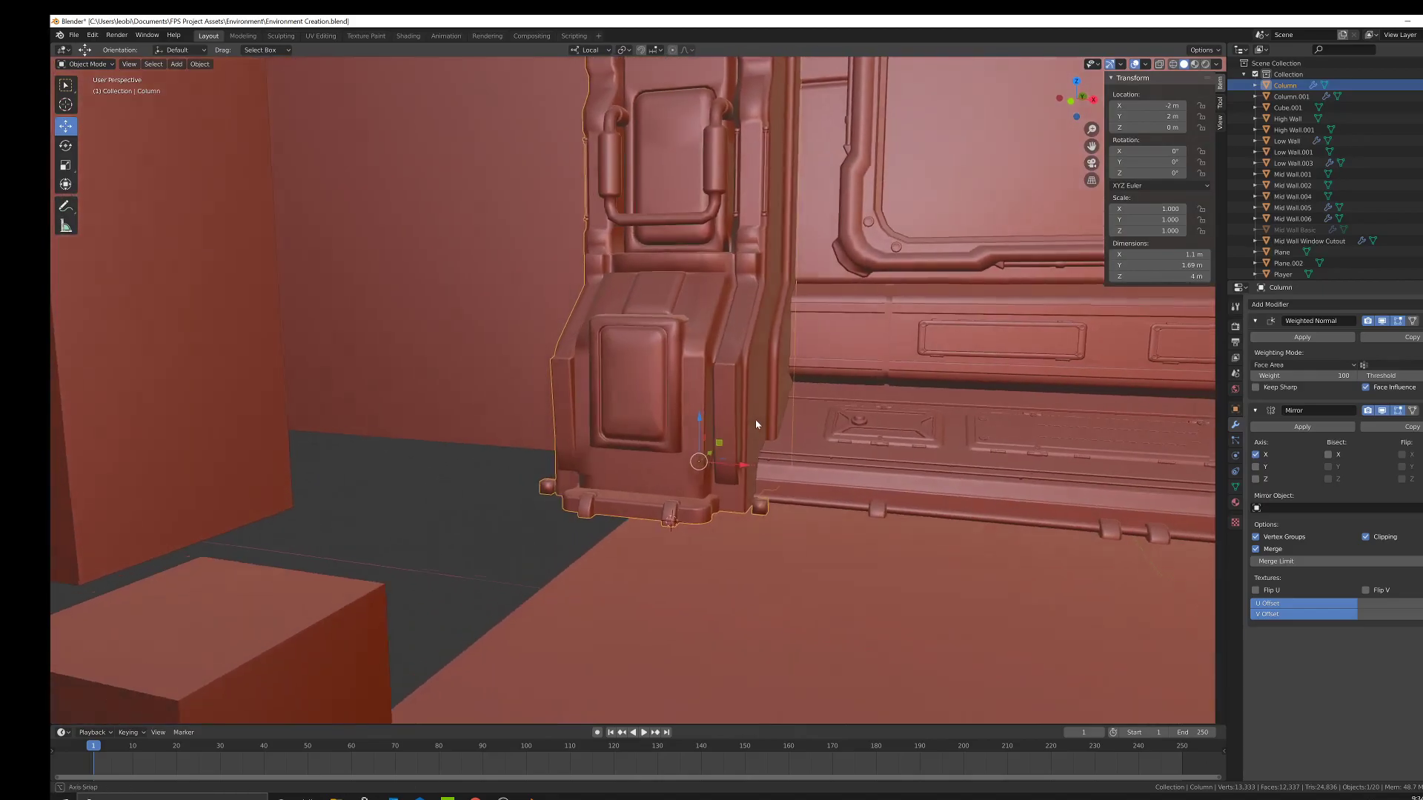
# Duplicate the whole clamp block and raise the copy 0.223 m above the base ledge.
pyautogui.scroll(3, 754, 423)
pyautogui.press('Tab')
pyautogui.click(718, 577)
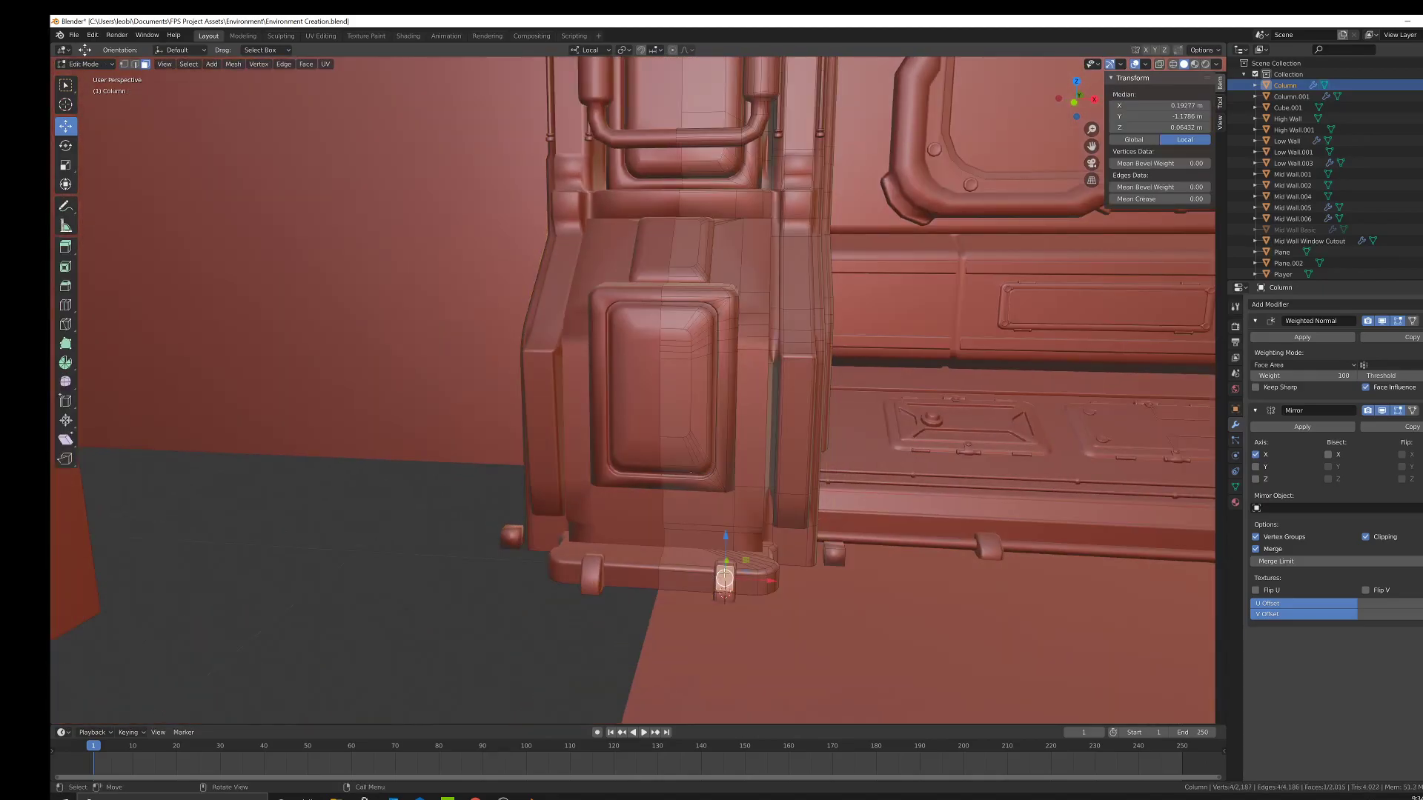
pyautogui.hotkey('ctrl', 'l')
pyautogui.keyDown('shift'); pyautogui.moveTo(724, 573); pyautogui.dragTo(657, 523, button='middle'); pyautogui.keyUp('shift')
pyautogui.scroll(3, 698, 535)
pyautogui.hotkey('shift', 'd')
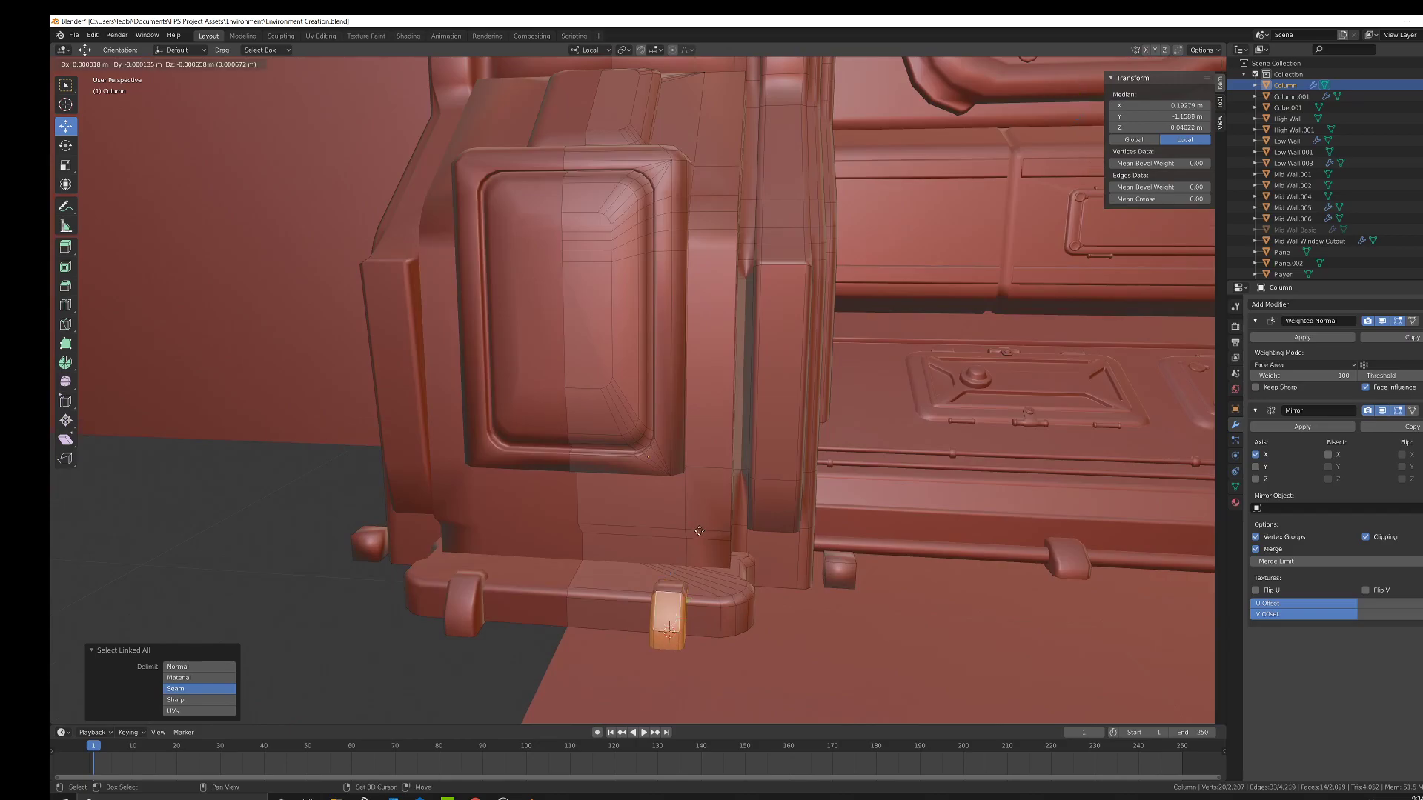
pyautogui.rightClick(698, 535)
pyautogui.moveTo(672, 575); pyautogui.dragTo(675, 475)
pyautogui.click(675, 437)
# Rotate the copied clamp 180° around local Y and scale it uniformly to 0.552.
pyautogui.write('ry')
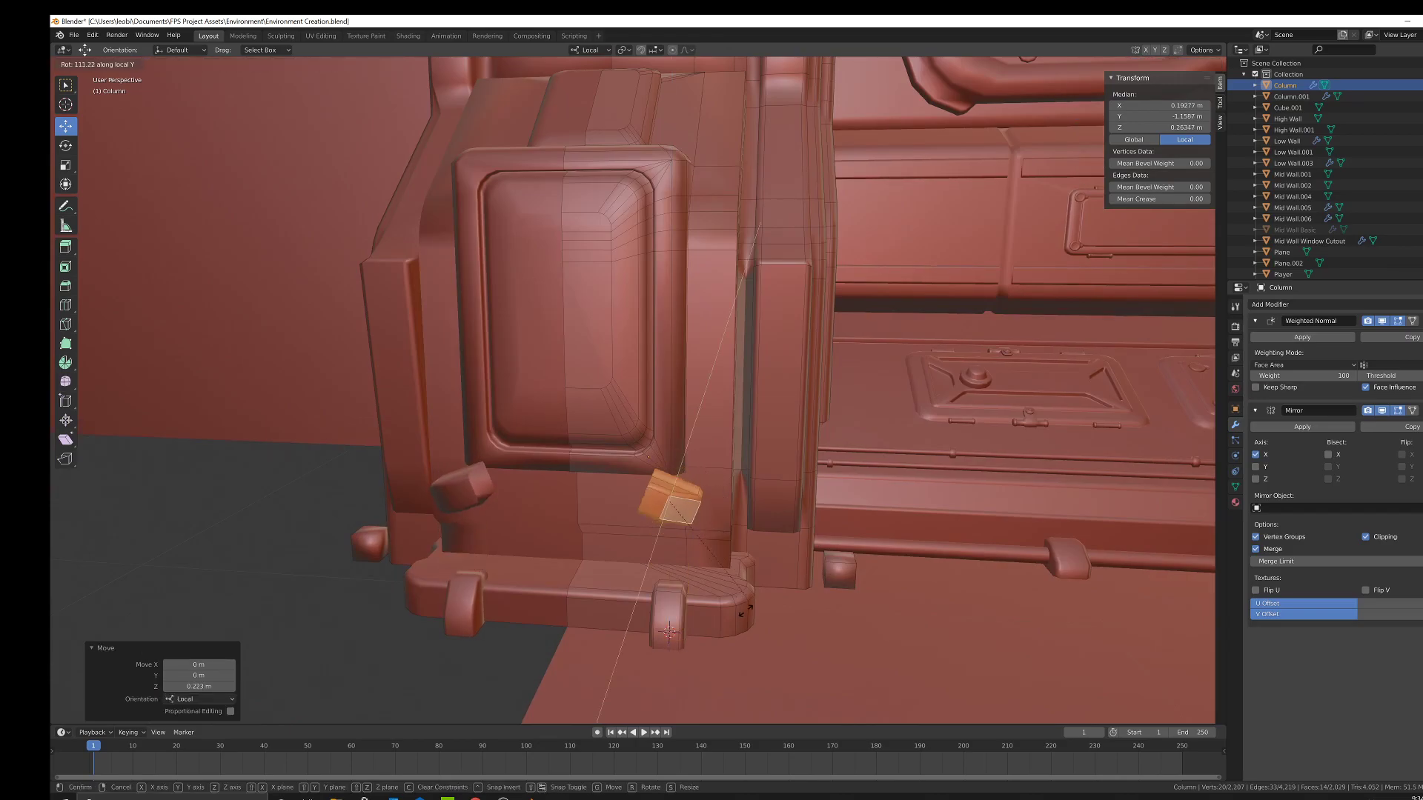
pyautogui.write('180')
pyautogui.press('Return')
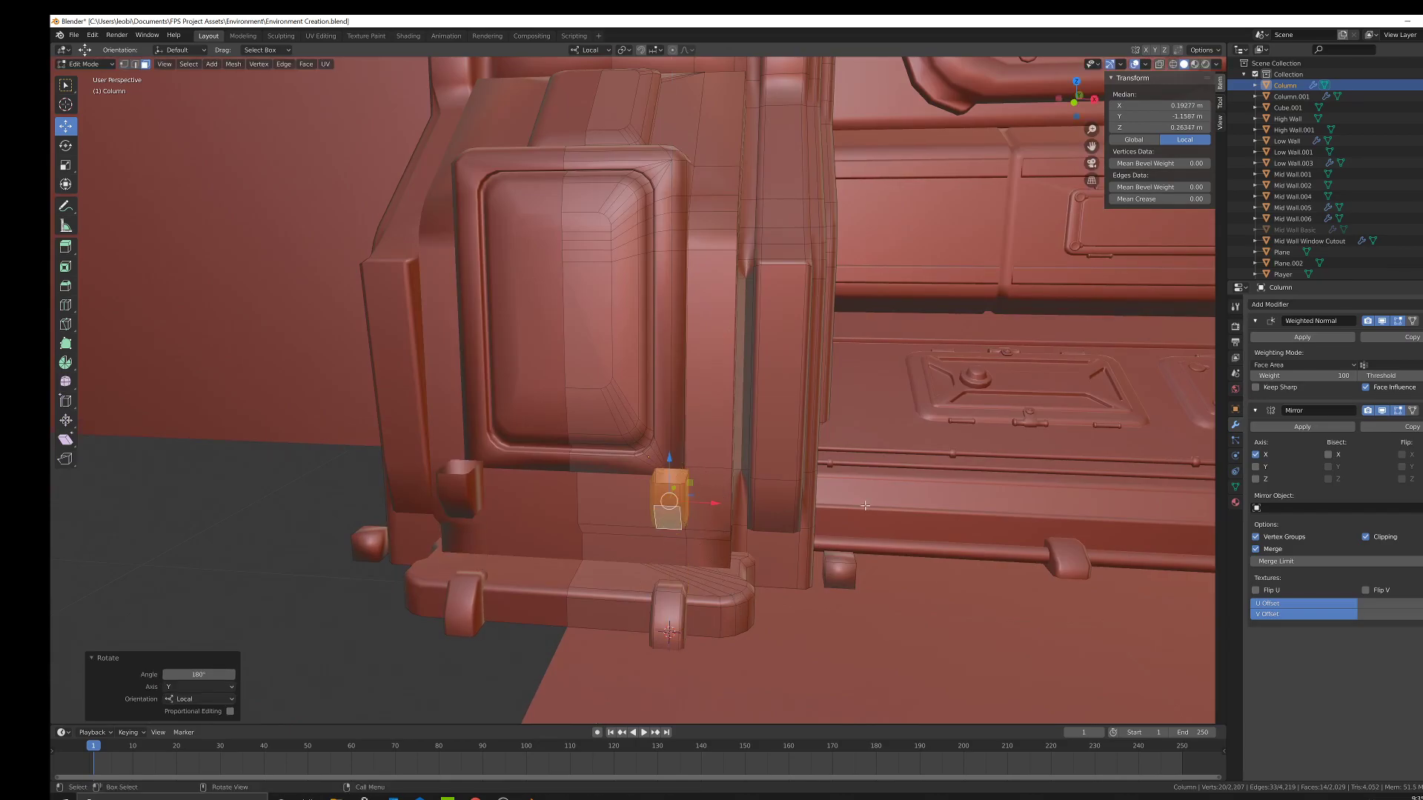
pyautogui.press('s')
pyautogui.click(788, 478)
pyautogui.moveTo(786, 478); pyautogui.dragTo(582, 515, button='middle')
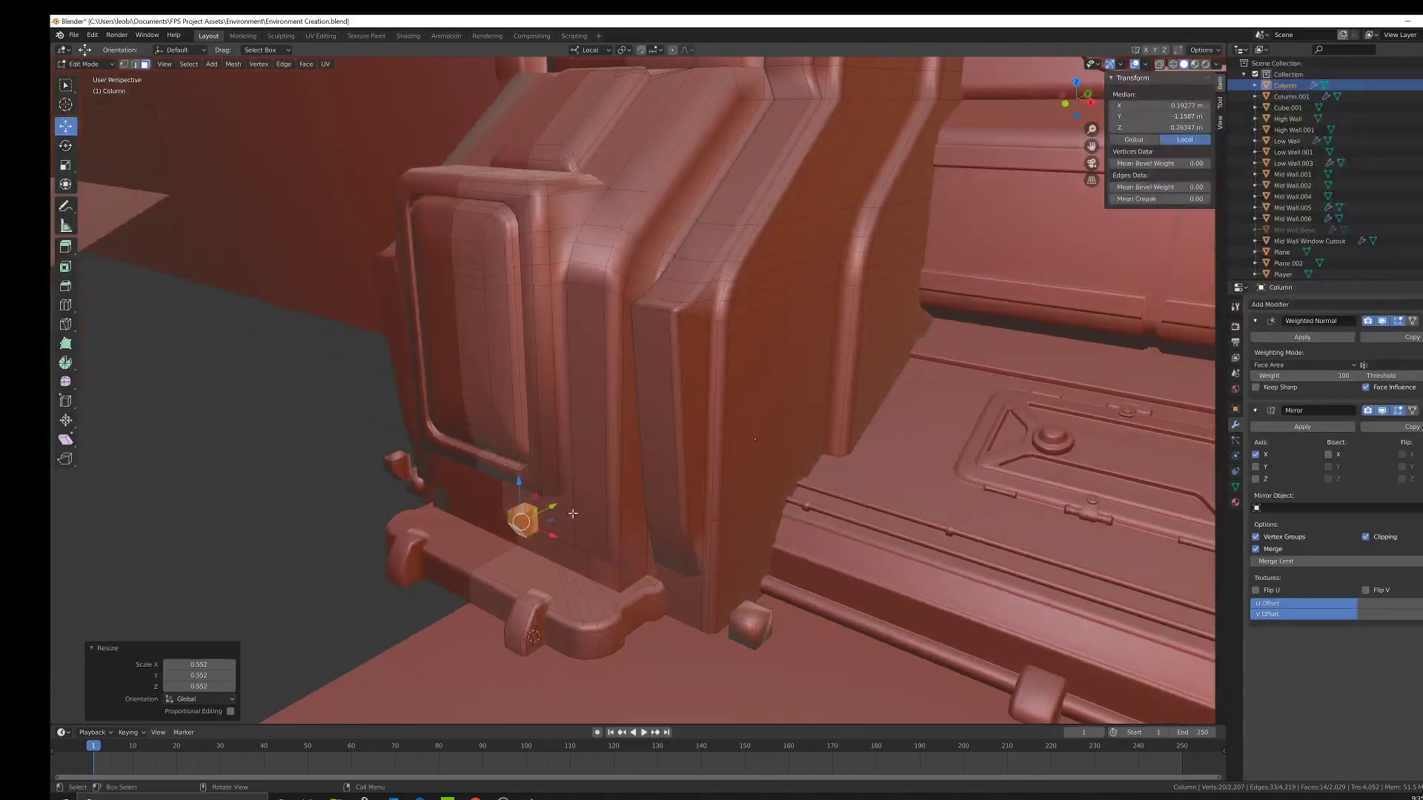
# Move the small clamp 0.107 m along Y against the column and fit it under the panel frame's lower edge.
pyautogui.moveTo(553, 508); pyautogui.dragTo(597, 486)
pyautogui.moveTo(598, 486); pyautogui.dragTo(726, 447, button='middle')
pyautogui.scroll(3, 762, 412)
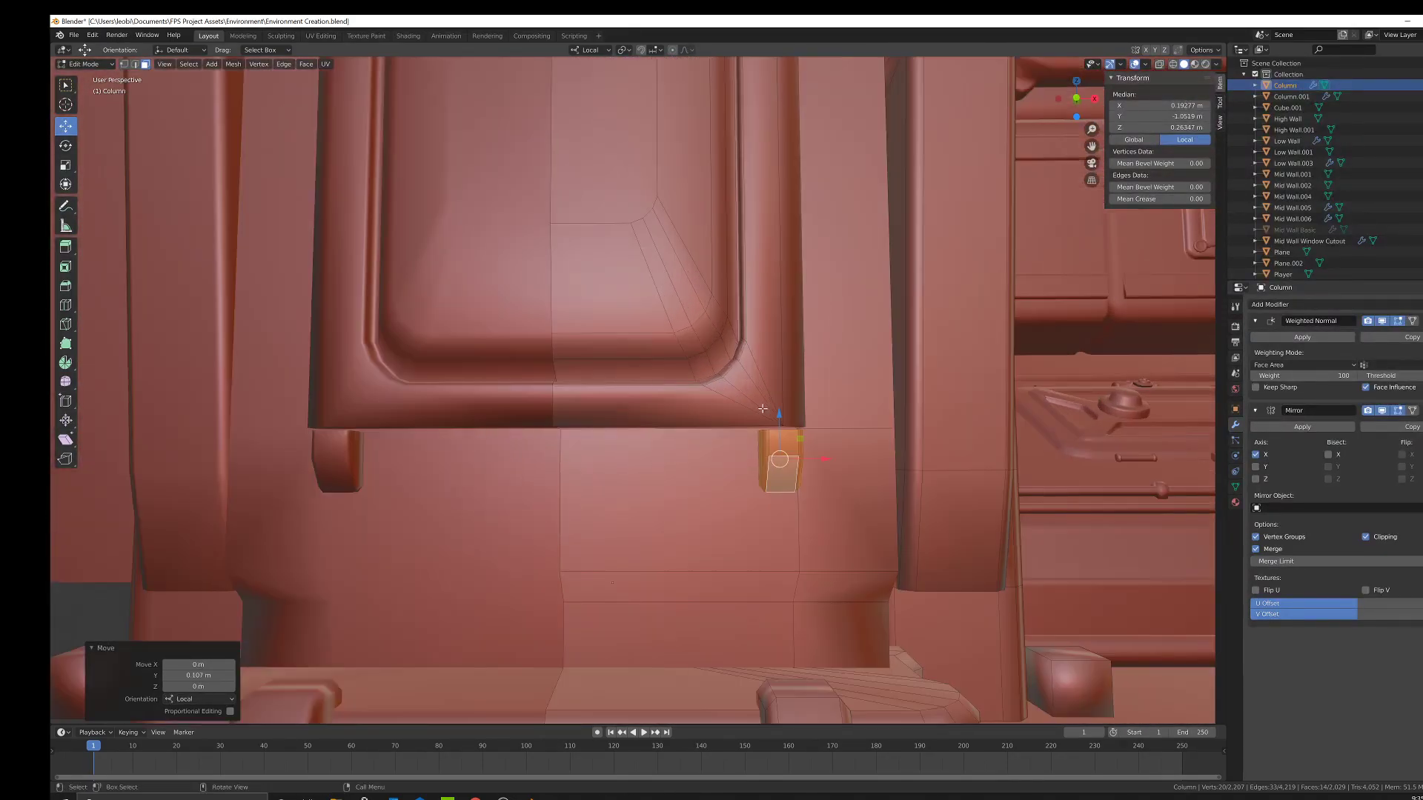
pyautogui.moveTo(778, 412); pyautogui.dragTo(778, 406)
pyautogui.hotkey('shift', 'd')
pyautogui.rightClick(783, 409)
pyautogui.moveTo(825, 450); pyautogui.dragTo(651, 445)
pyautogui.moveTo(650, 445); pyautogui.dragTo(657, 384, button='middle')
pyautogui.hotkey('ctrl', 'z')
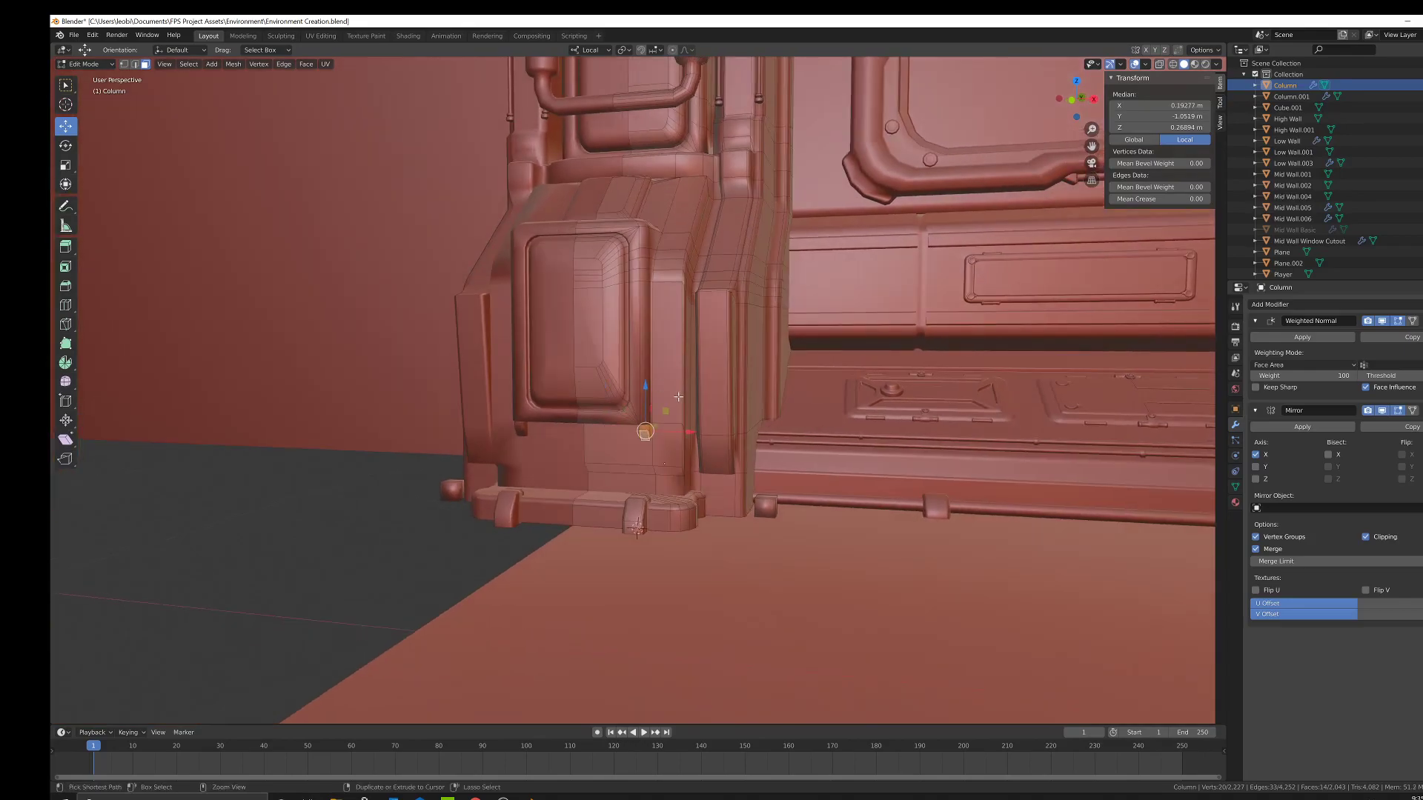
pyautogui.moveTo(706, 427); pyautogui.dragTo(717, 422, button='middle')
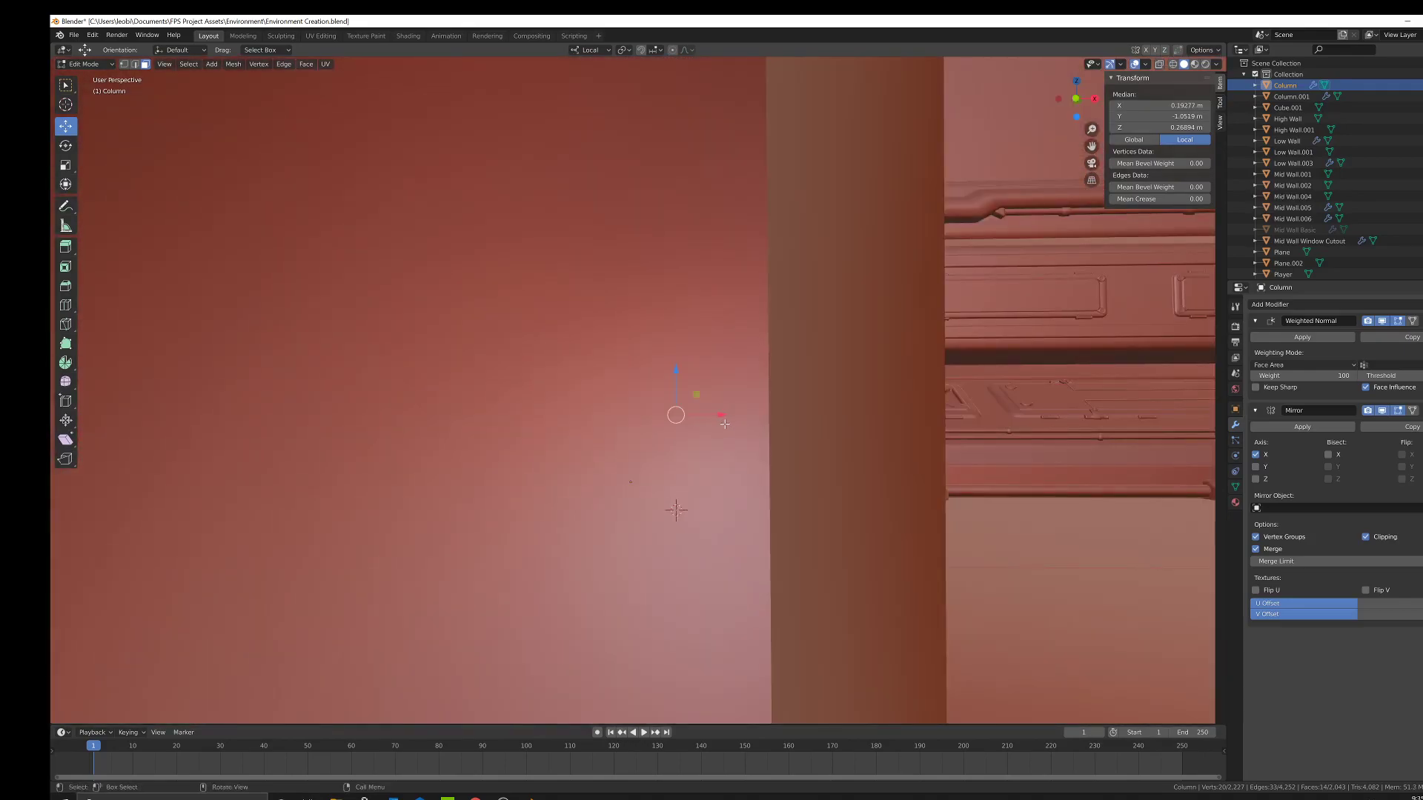
pyautogui.scroll(-5, 726, 422)
# Shift the small clamp under the panel frame slightly inward along X from the frame's corner.
pyautogui.moveTo(745, 427)
pyautogui.mouseDown()
pyautogui.moveTo(714, 430)
pyautogui.moveTo(726, 421)
pyautogui.mouseUp()
pyautogui.scroll(-4, 727, 420)
pyautogui.moveTo(756, 377); pyautogui.dragTo(727, 392, button='middle')
pyautogui.scroll(3, 712, 415)
pyautogui.moveTo(674, 437)
pyautogui.mouseDown(button='middle')
pyautogui.moveTo(689, 474)
pyautogui.moveTo(685, 442)
pyautogui.mouseUp(button='middle')
# Duplicate the small frame clamp, move the copy 0.0702 m along X and rotate it 90° around local Y.
pyautogui.hotkey('shift', 'd')
pyautogui.rightClick(685, 442)
pyautogui.moveTo(691, 471); pyautogui.dragTo(722, 463)
pyautogui.press('r')
pyautogui.press('y')
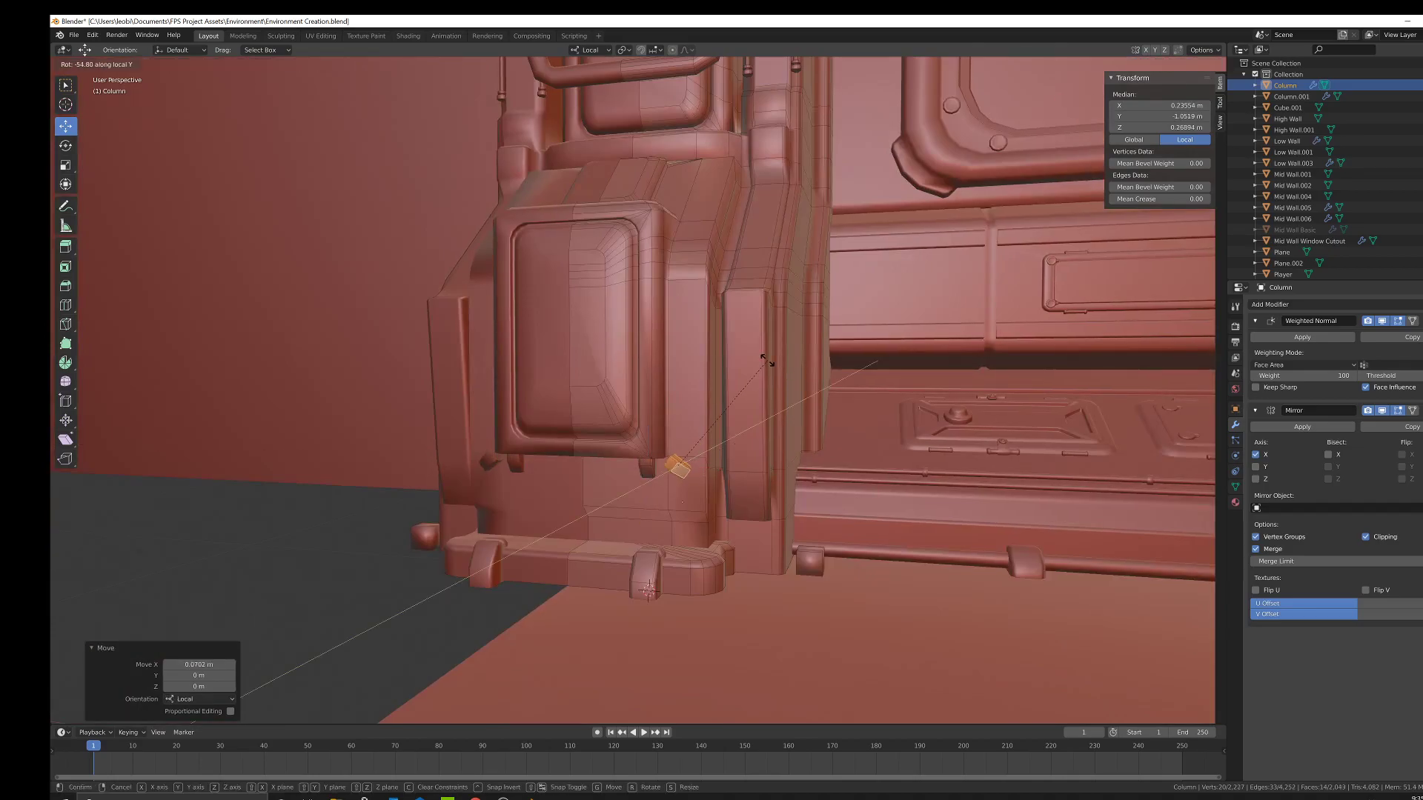
pyautogui.press('Return')
pyautogui.scroll(4, 744, 486)
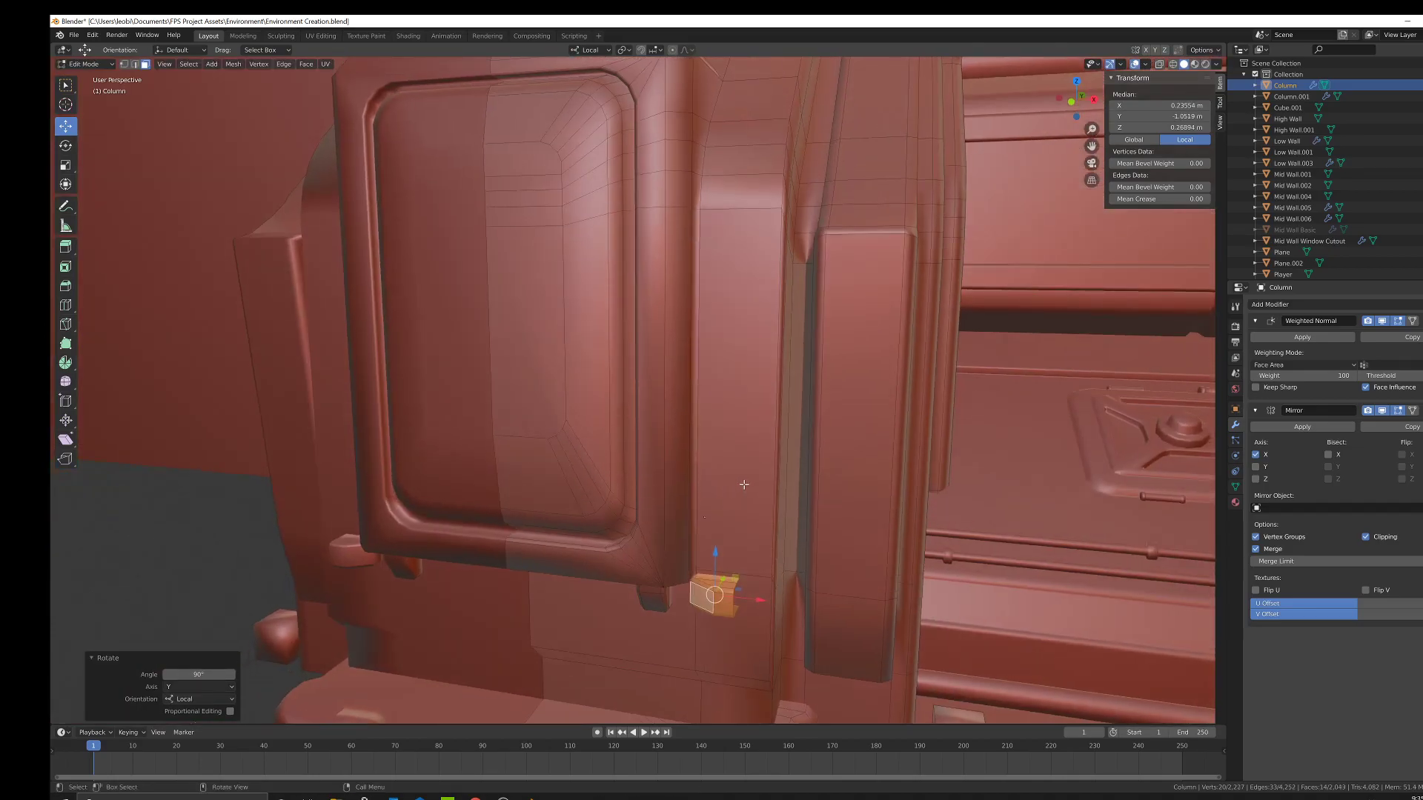
pyautogui.write('r18')
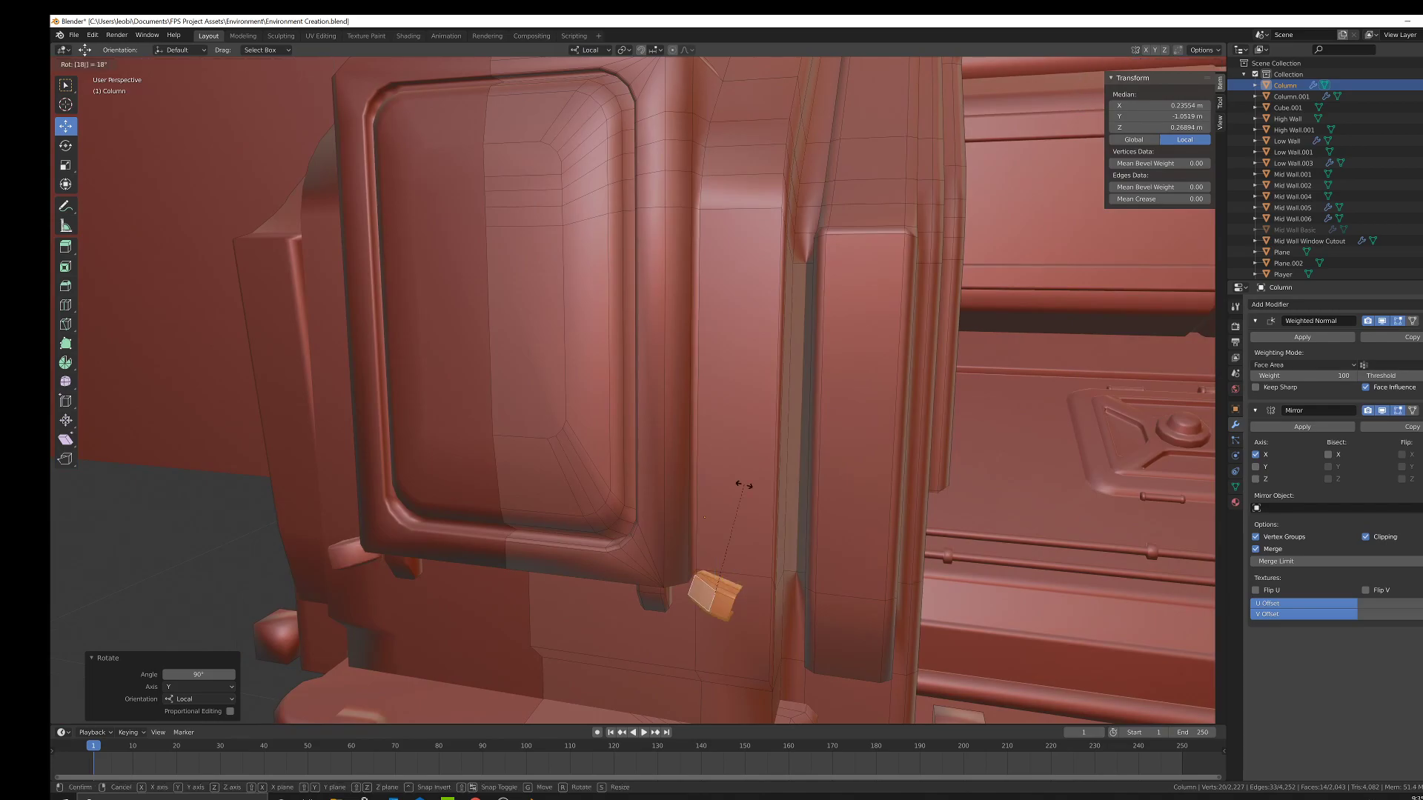
pyautogui.write('0')
pyautogui.press('Return')
pyautogui.press('g')
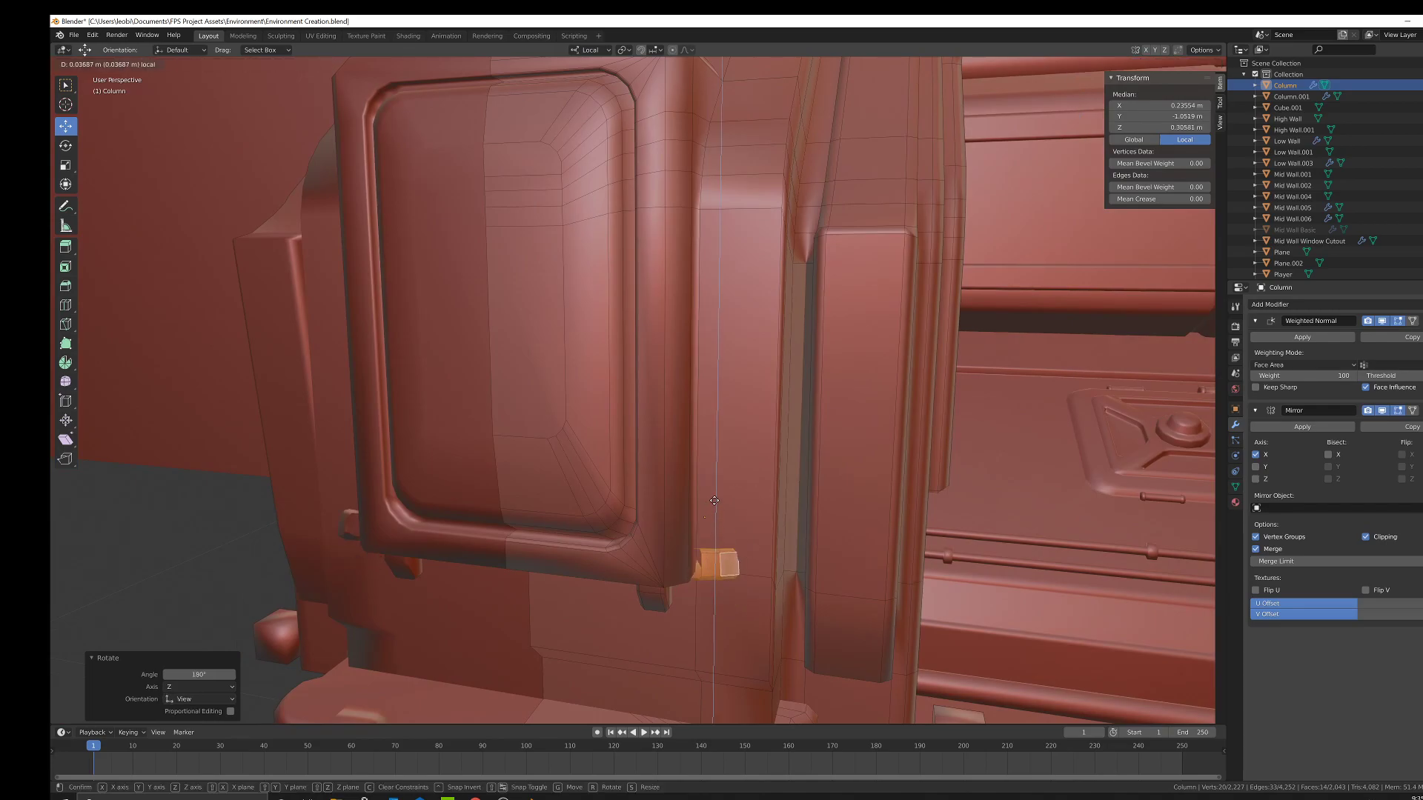
pyautogui.press('Escape')
pyautogui.moveTo(726, 489); pyautogui.dragTo(778, 515, button='middle')
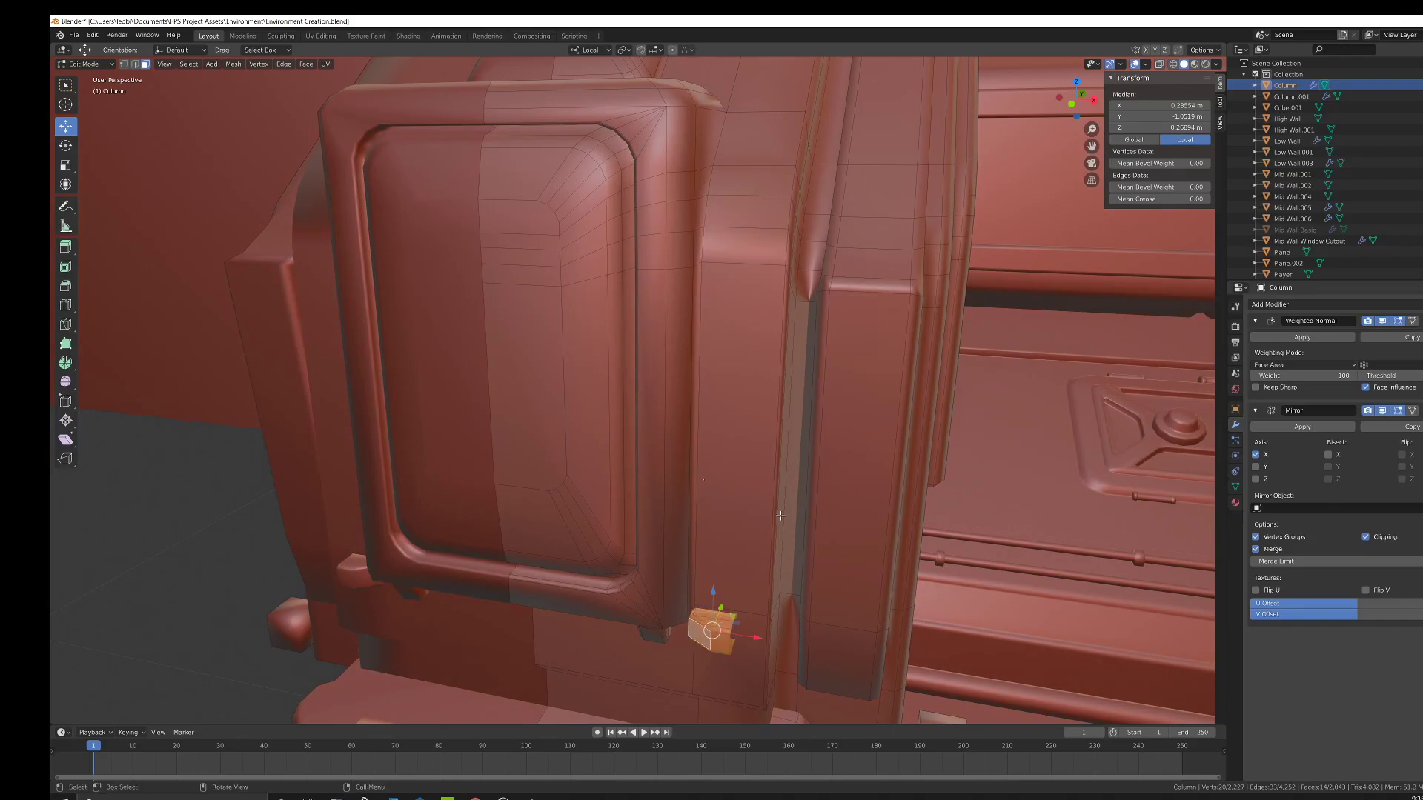
# Rotate the side clamp 180° around local Y, raise it 0.0915 m and nudge it toward the panel frame's side.
pyautogui.write('ry180')
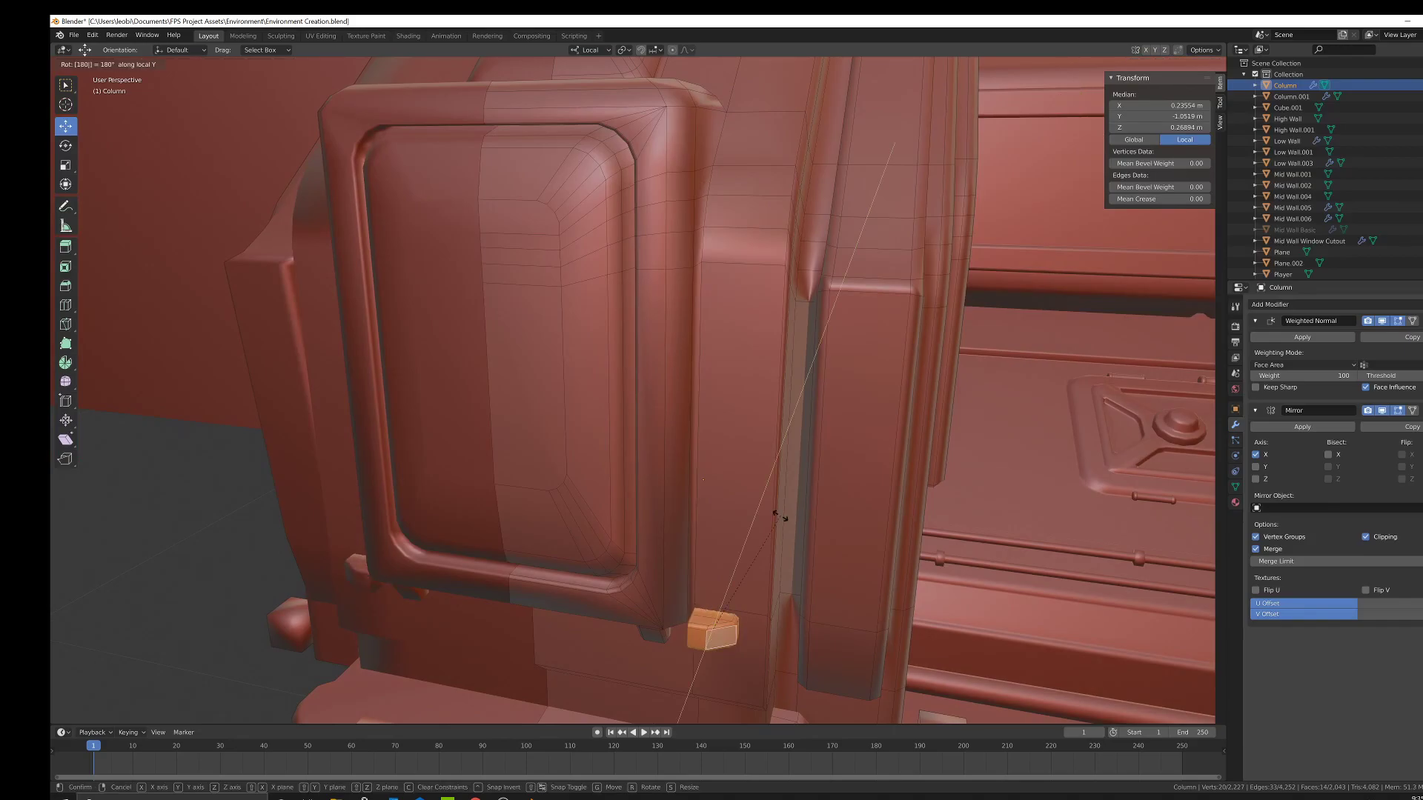
pyautogui.press('Return')
pyautogui.moveTo(715, 591); pyautogui.dragTo(718, 521)
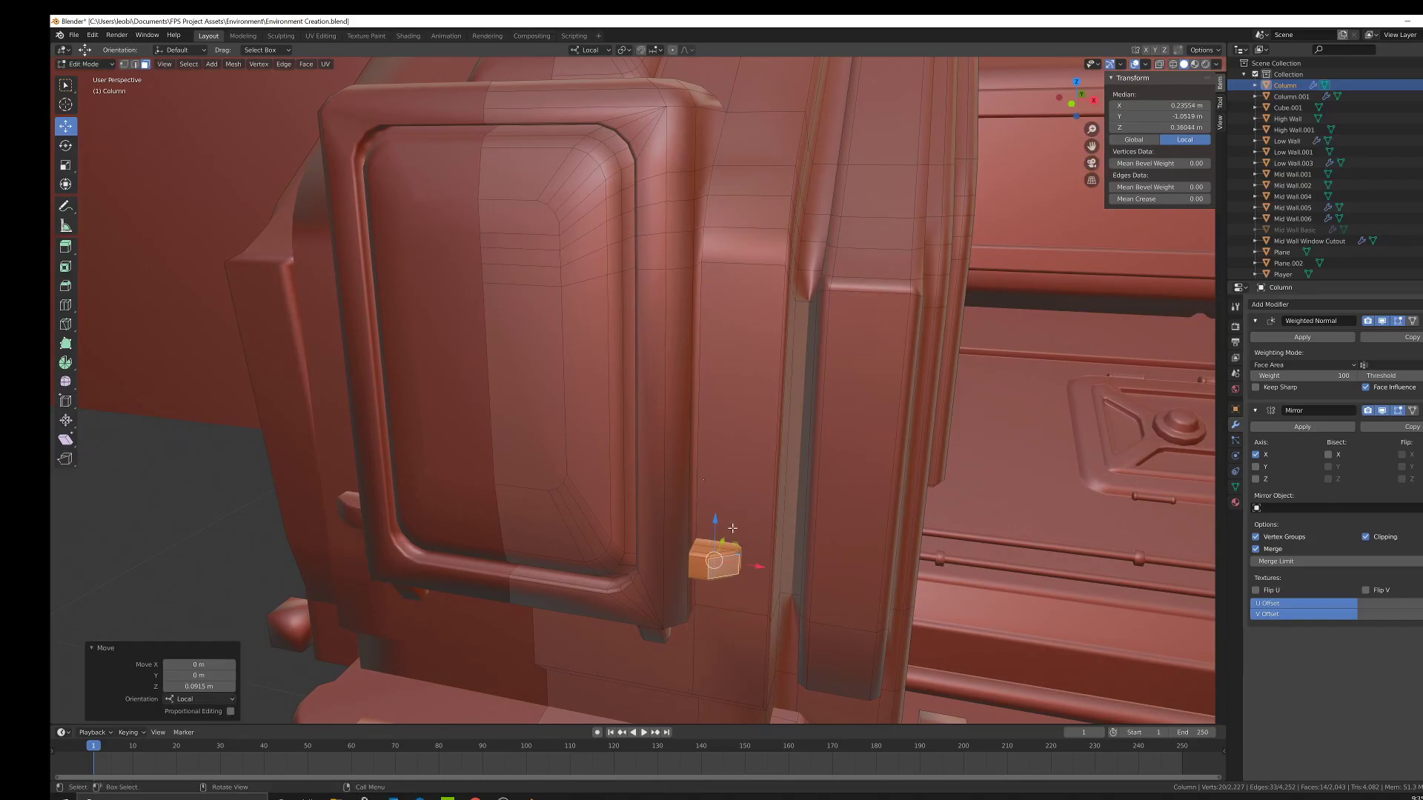
pyautogui.moveTo(723, 530); pyautogui.dragTo(726, 554, button='middle')
pyautogui.moveTo(753, 587); pyautogui.dragTo(749, 583)
pyautogui.scroll(-4, 751, 579)
pyautogui.moveTo(762, 536); pyautogui.dragTo(770, 477, button='middle')
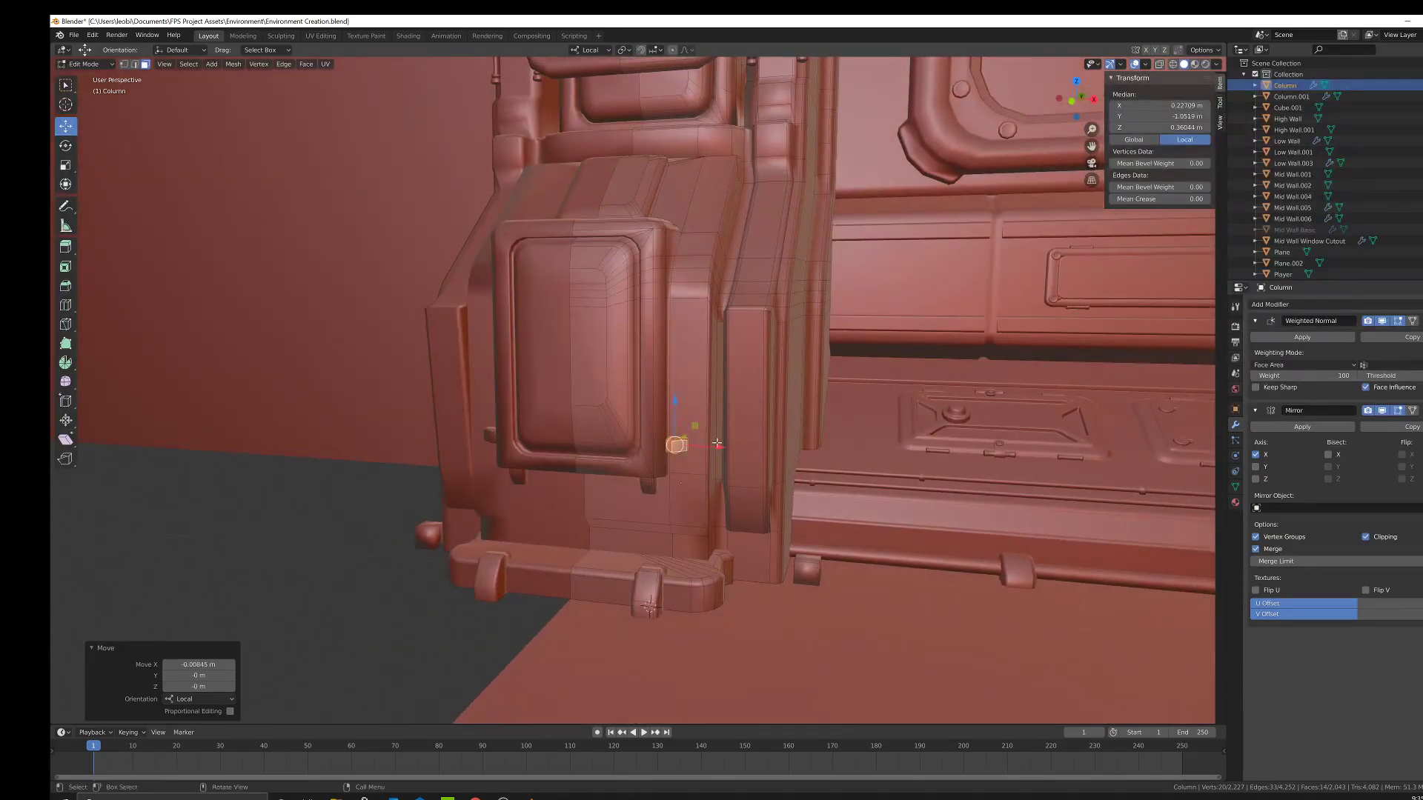
# Scale the side clamp down uniformly and stretch it along local Z into a slim upright bracket.
pyautogui.scroll(3, 719, 440)
pyautogui.press('s')
pyautogui.click(658, 523)
pyautogui.moveTo(708, 574); pyautogui.dragTo(750, 519, button='middle')
pyautogui.press('s')
pyautogui.press('z')
pyautogui.click(851, 469)
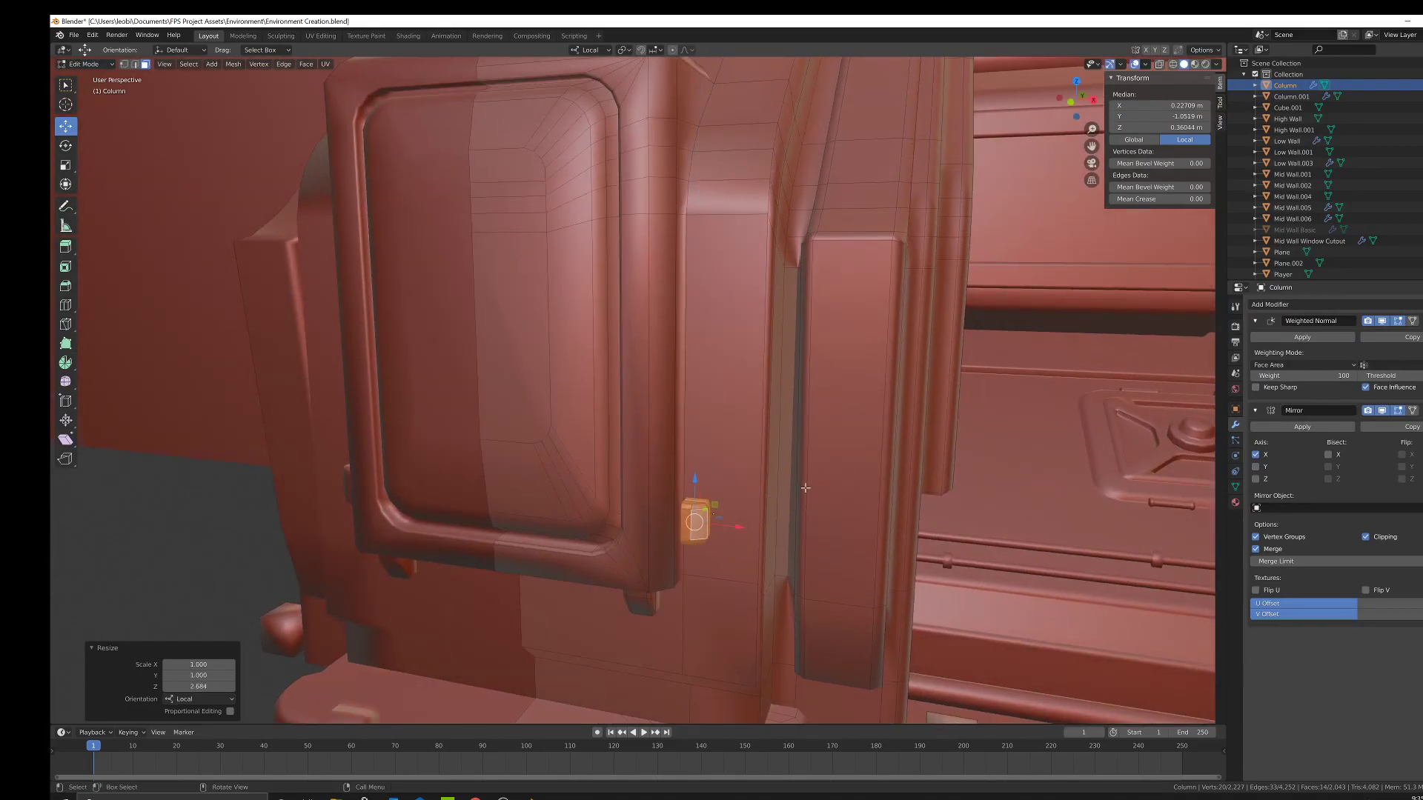
pyautogui.press('s')
pyautogui.press('z')
pyautogui.click(801, 490)
pyautogui.moveTo(760, 504); pyautogui.dragTo(763, 556, button='middle')
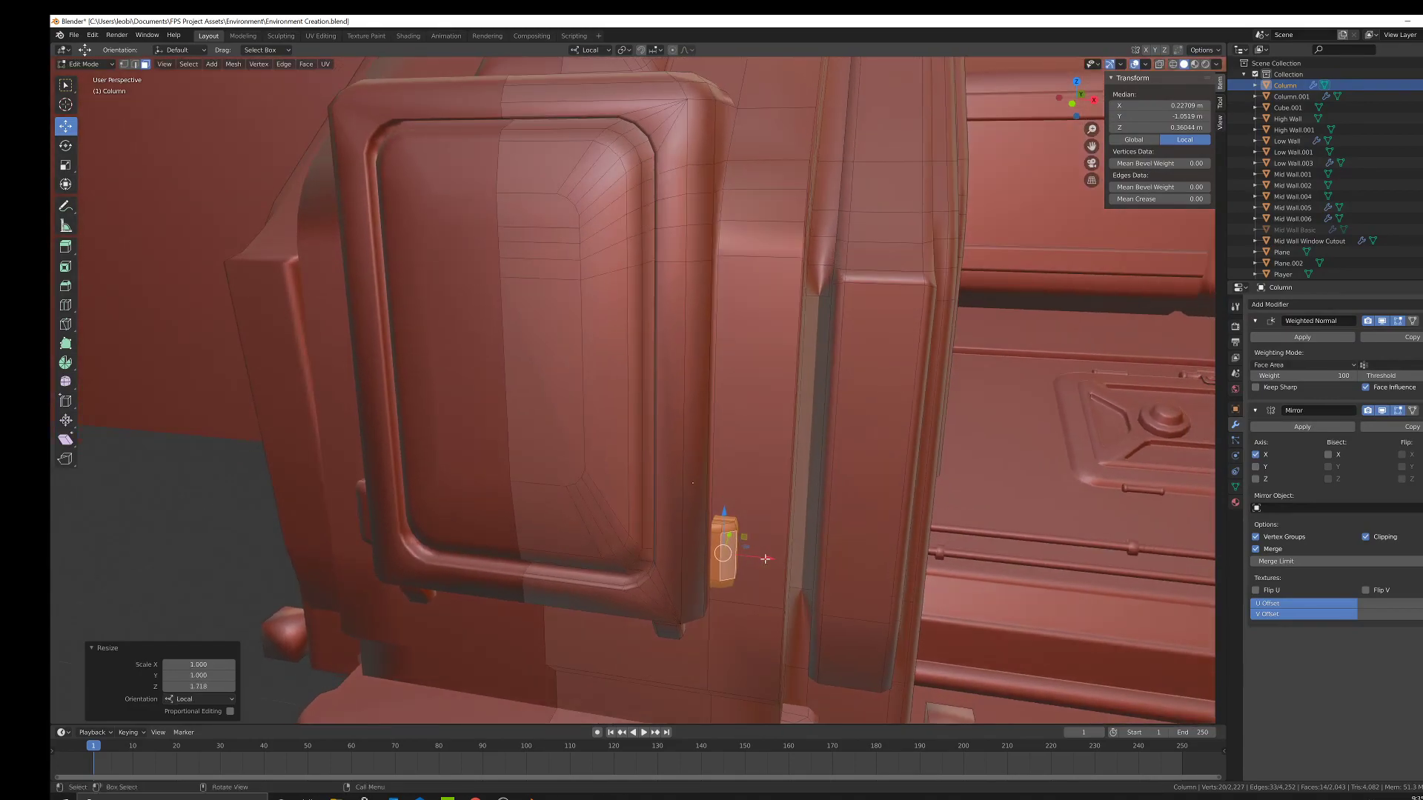
# Move the side bracket 0.0076 m toward the frame, and place duplicates at the upper and middle height of the frame's side.
pyautogui.moveTo(766, 558); pyautogui.dragTo(763, 558)
pyautogui.rightClick(760, 557)
pyautogui.moveTo(759, 557); pyautogui.dragTo(675, 472, button='middle')
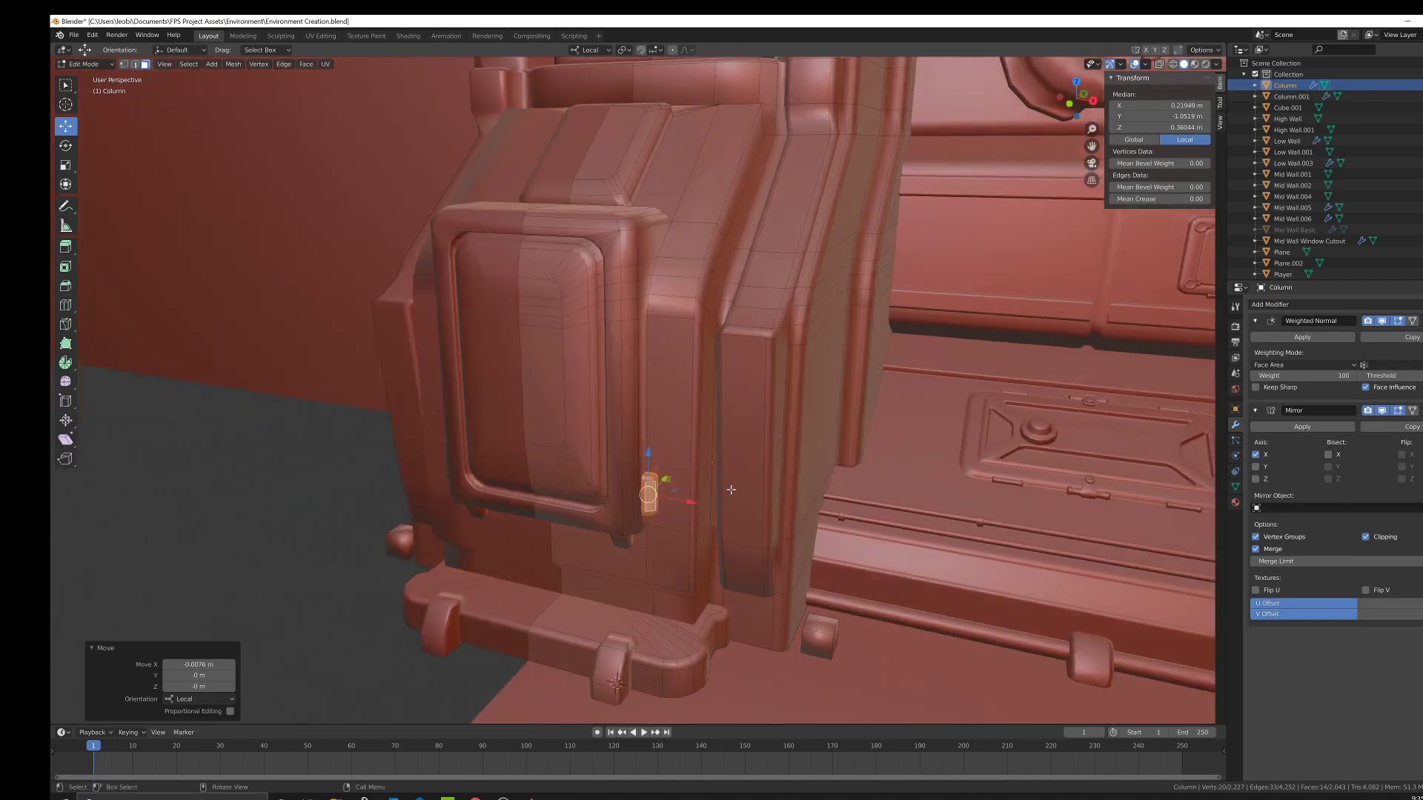
pyautogui.moveTo(652, 456); pyautogui.dragTo(647, 358)
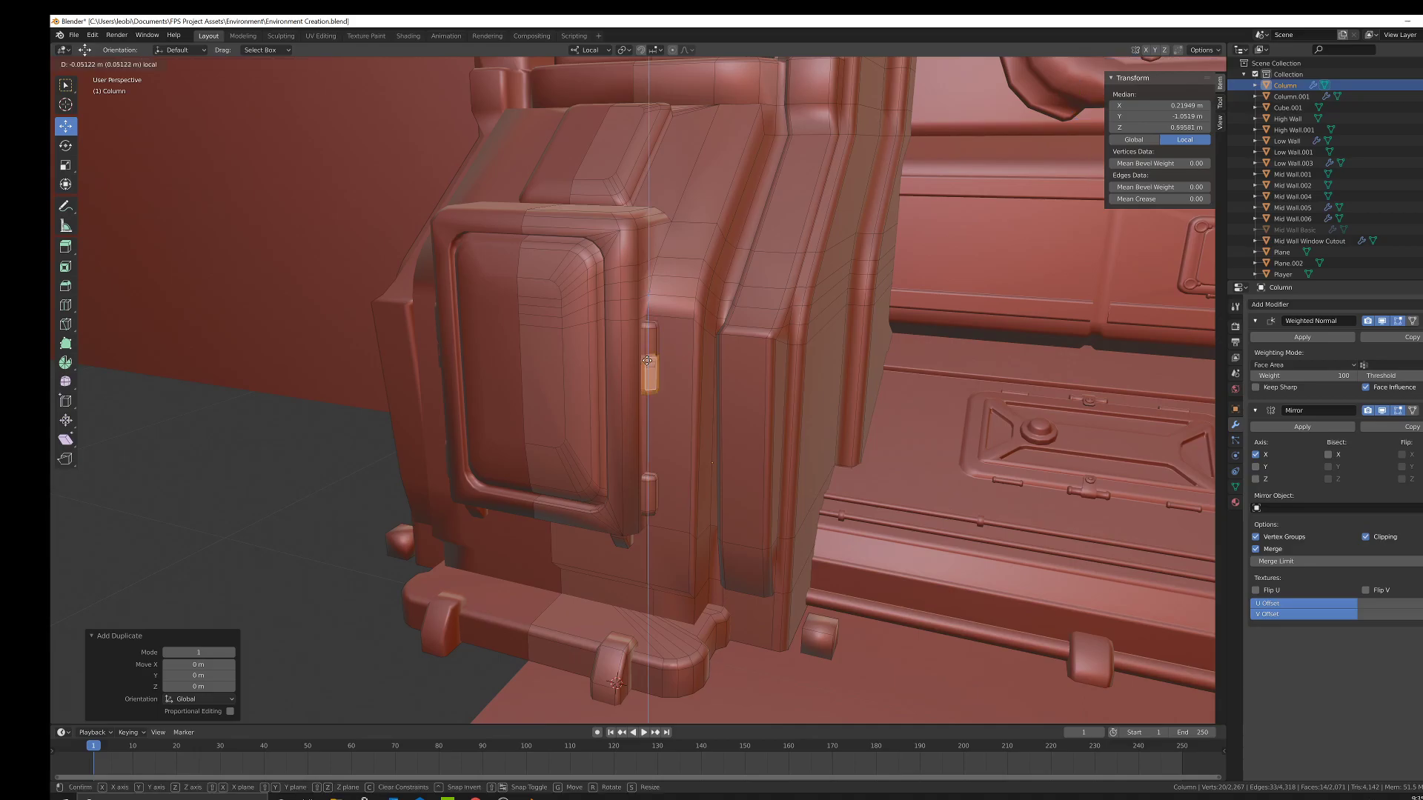
pyautogui.moveTo(798, 440); pyautogui.dragTo(742, 396, button='middle')
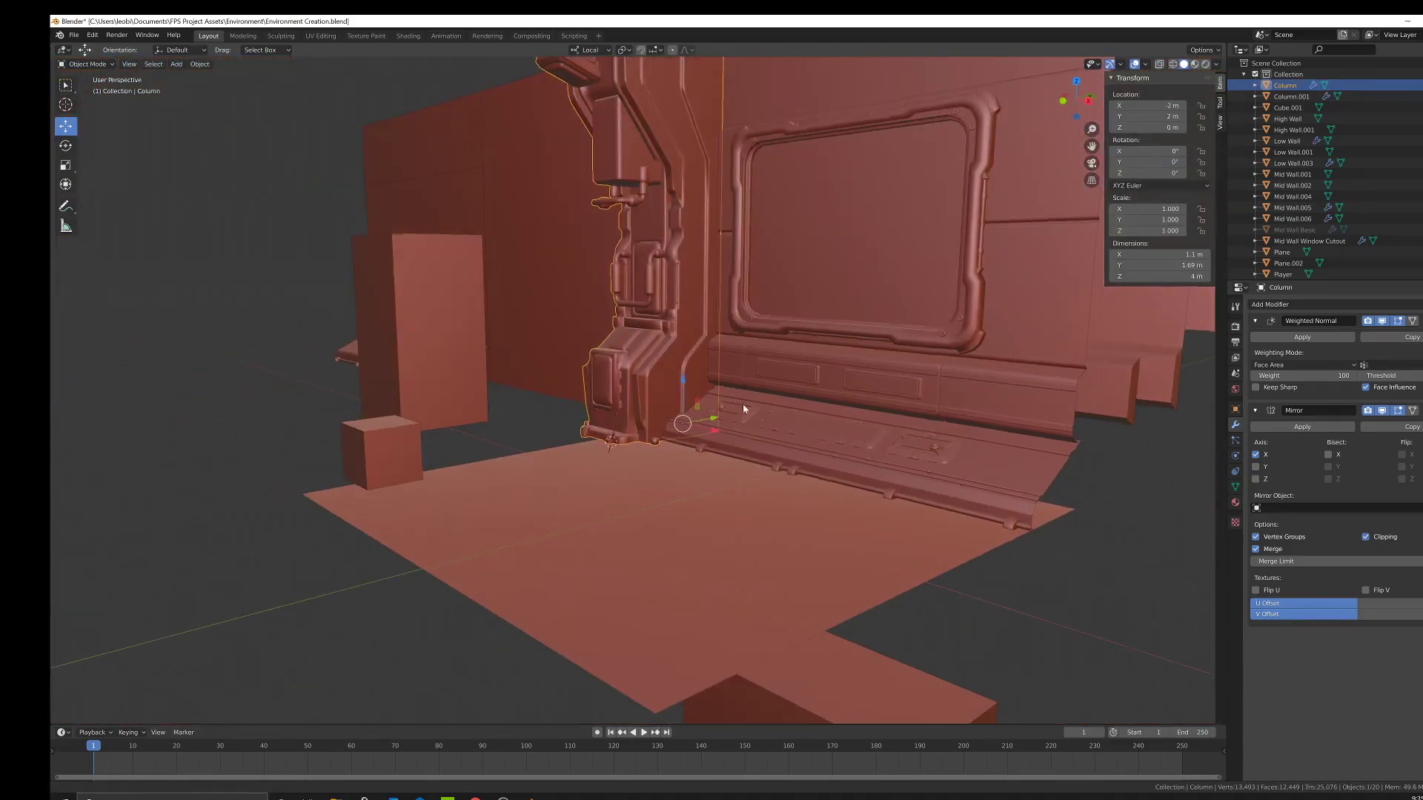
pyautogui.scroll(6, 743, 396)
pyautogui.moveTo(778, 327); pyautogui.dragTo(755, 436, button='middle')
pyautogui.press('Tab')
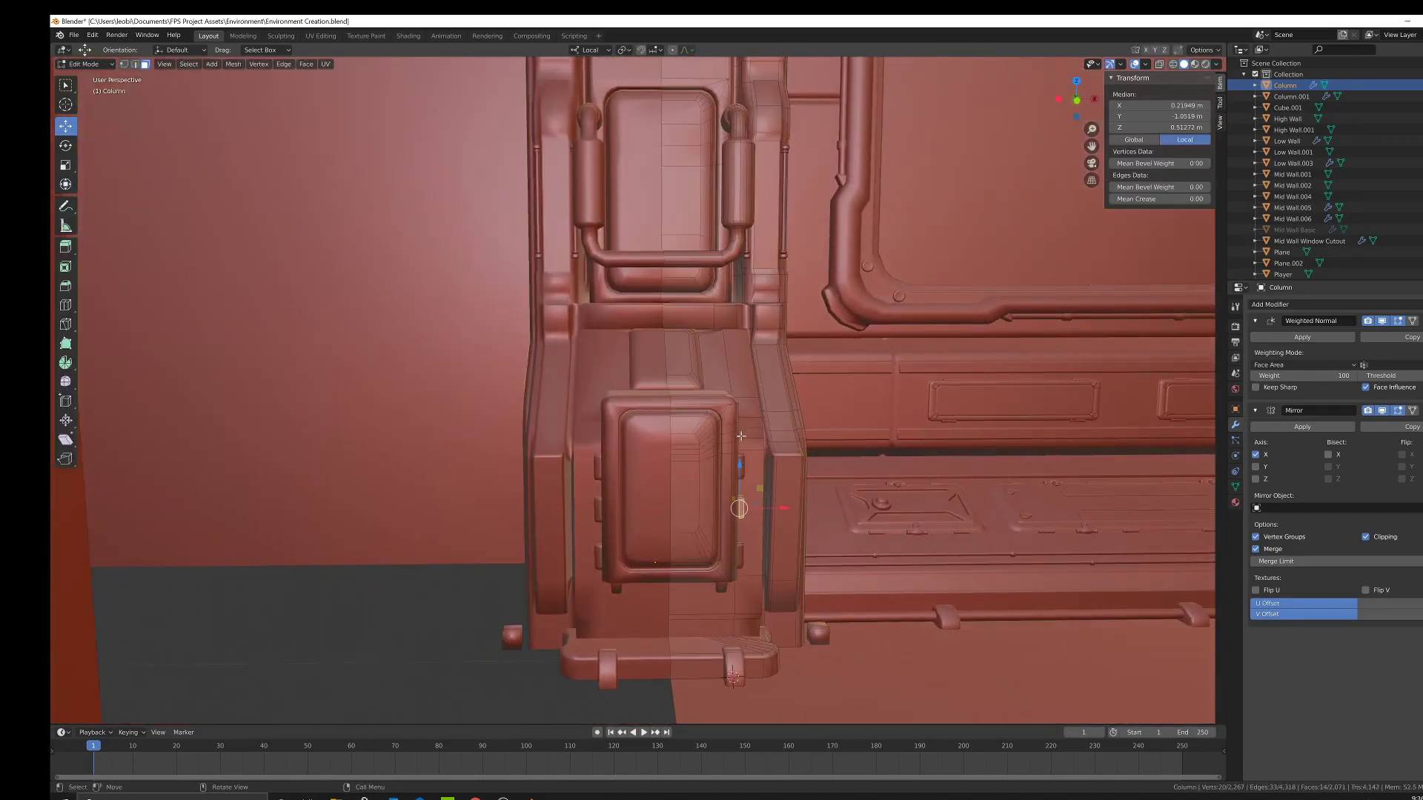
pyautogui.scroll(5, 695, 444)
pyautogui.scroll(1, 694, 443)
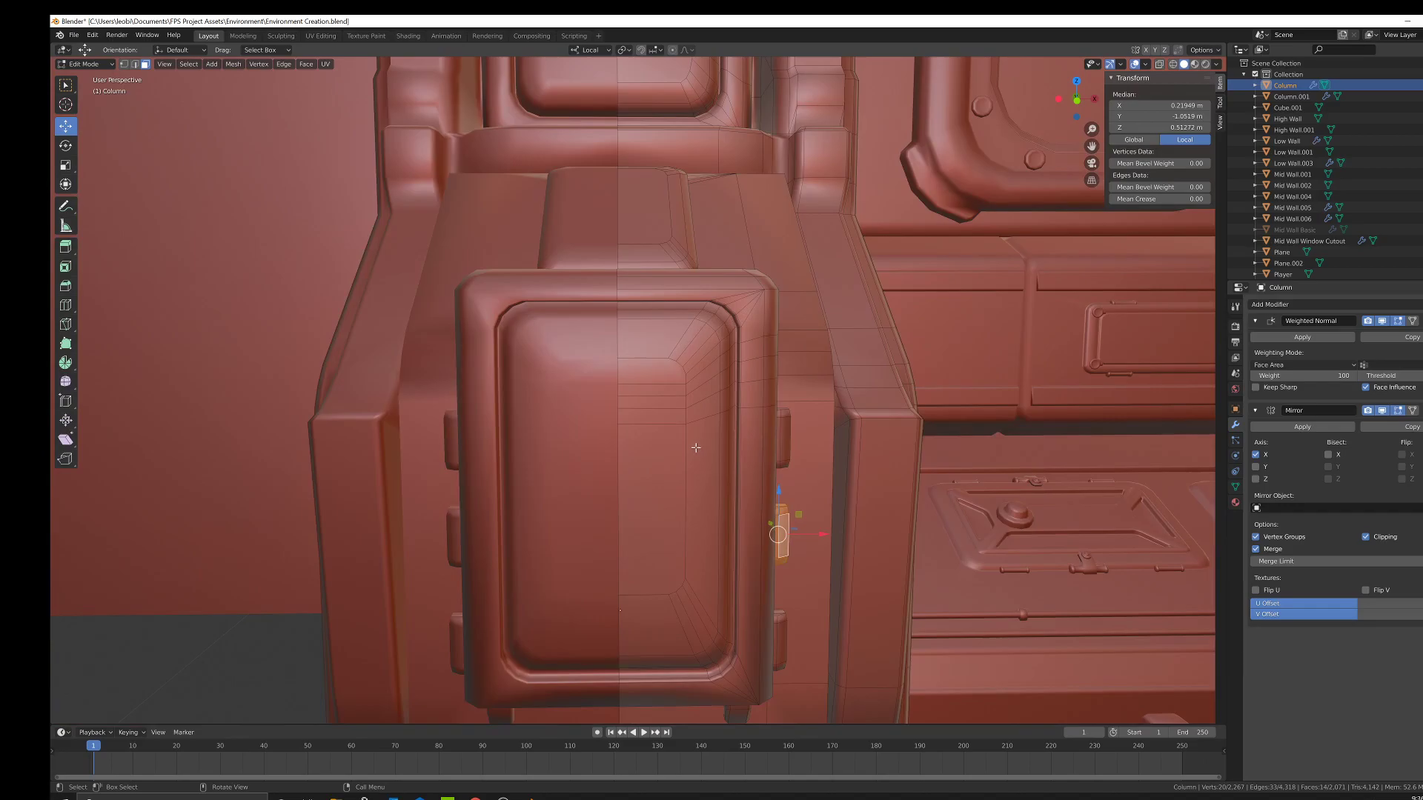
pyautogui.scroll(-1, 695, 446)
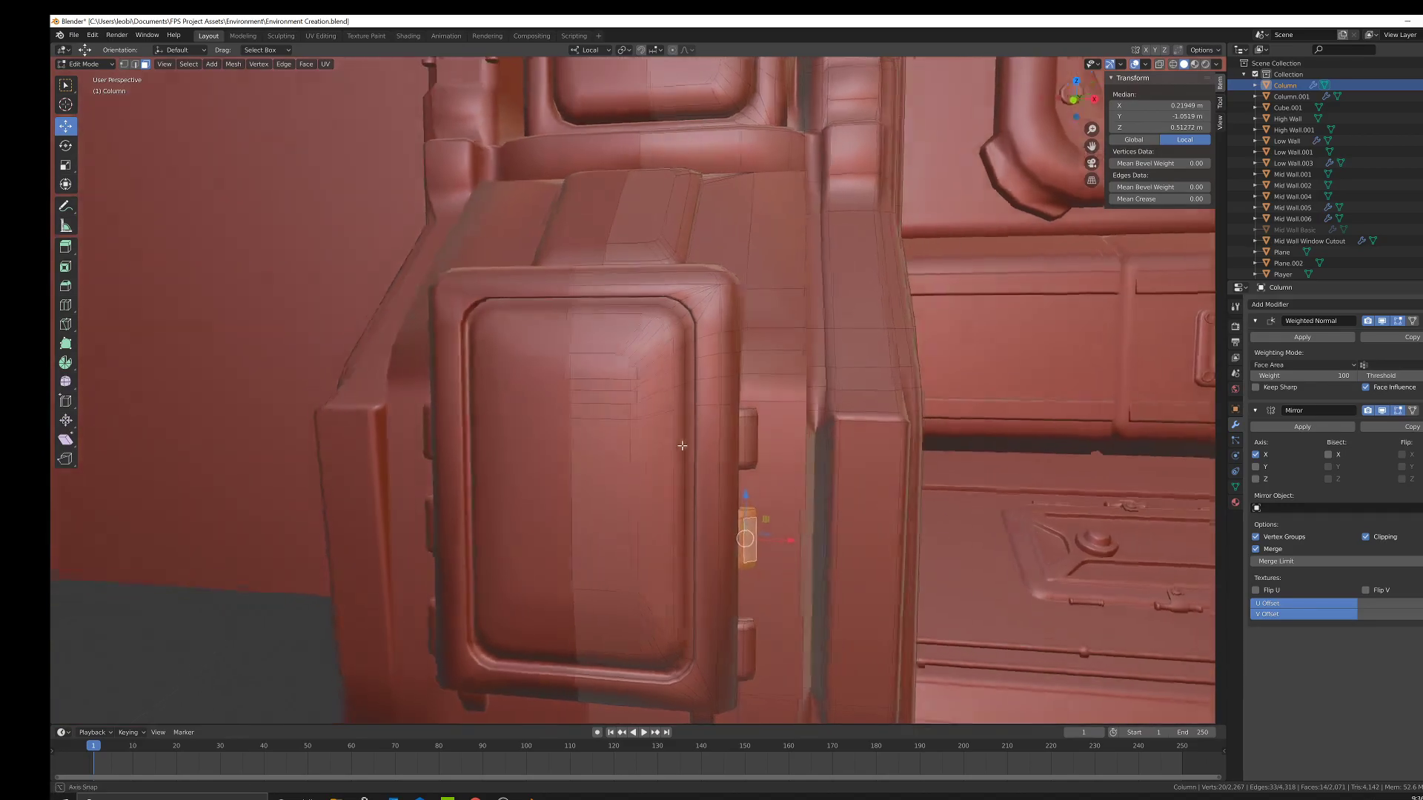
# Look over the column from its lower panel frame up to the upper arm, and examine the sloped section.
pyautogui.press('Tab')
pyautogui.scroll(-3, 698, 443)
pyautogui.moveTo(700, 439); pyautogui.dragTo(575, 501, button='middle')
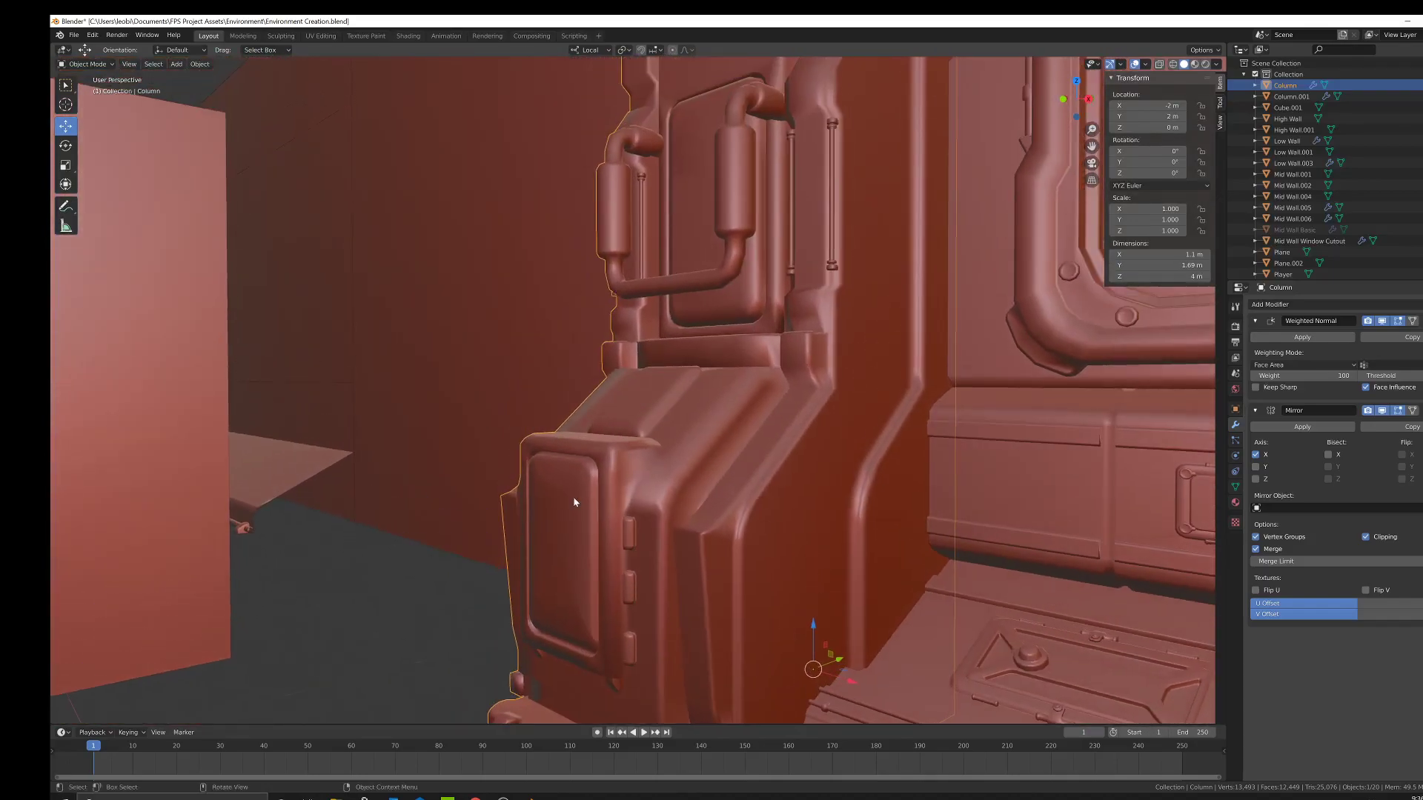
pyautogui.moveTo(615, 431); pyautogui.dragTo(607, 219, button='middle')
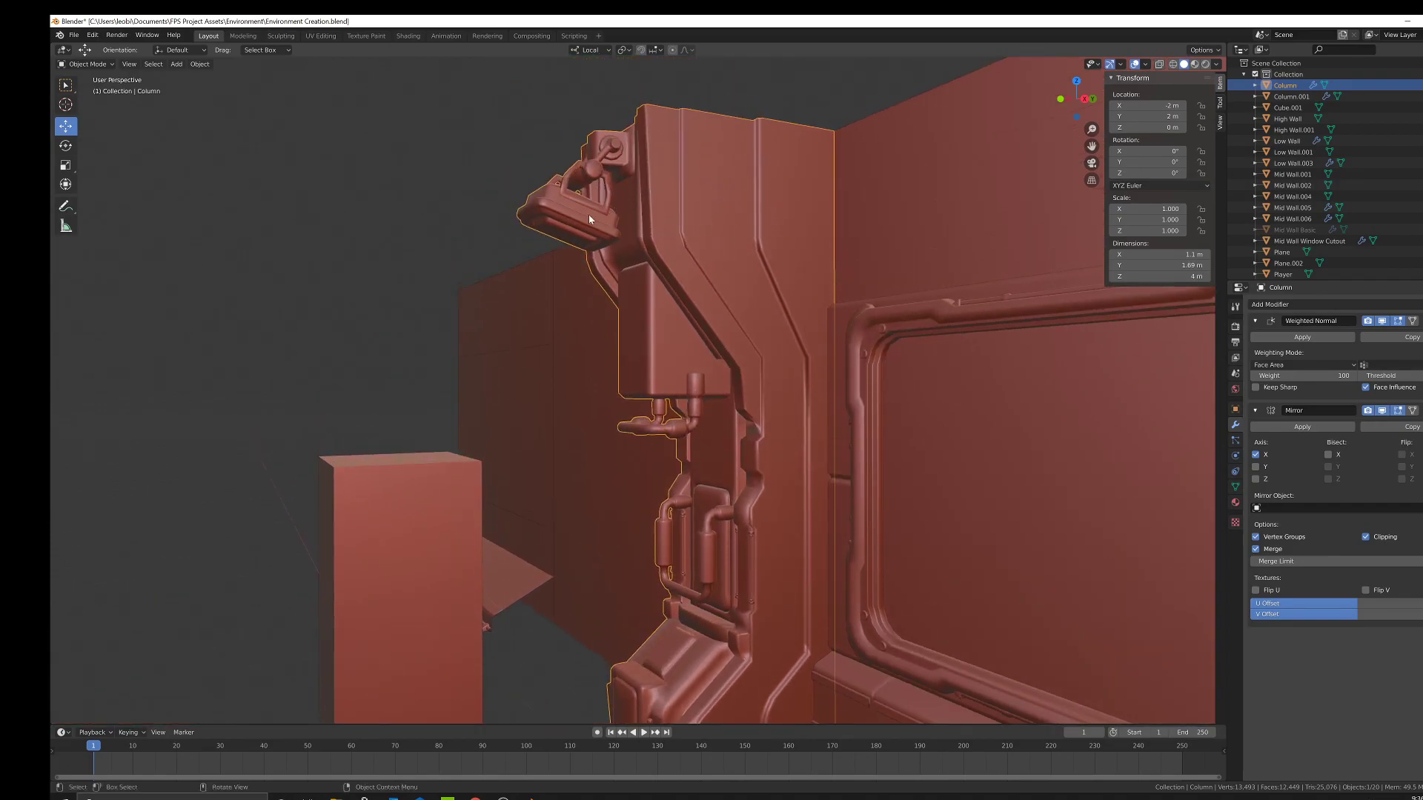
pyautogui.keyDown('shift'); pyautogui.moveTo(739, 444); pyautogui.dragTo(653, 398, button='middle'); pyautogui.keyUp('shift')
pyautogui.scroll(8, 653, 398)
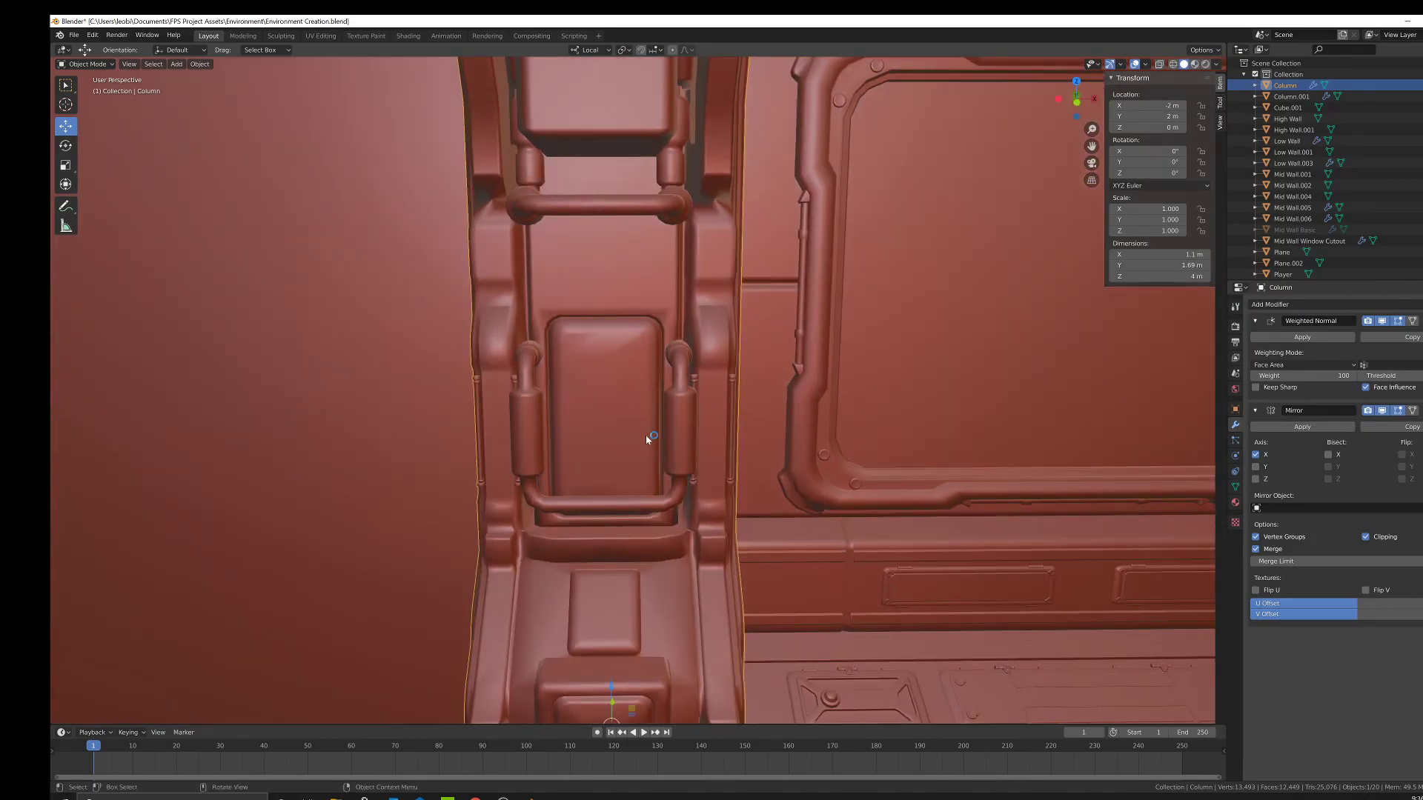
pyautogui.keyDown('shift'); pyautogui.moveTo(648, 519); pyautogui.dragTo(660, 415, button='middle'); pyautogui.keyUp('shift')
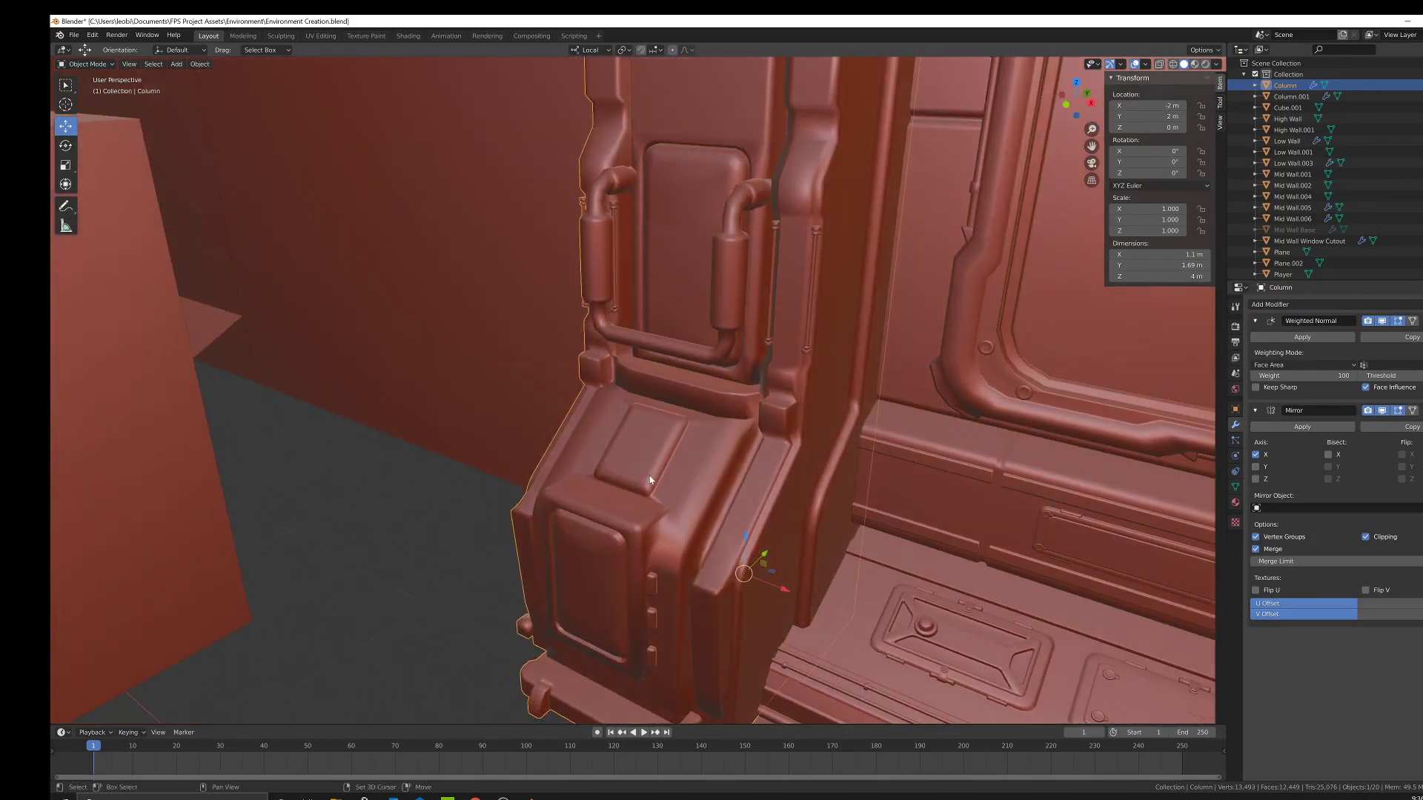
pyautogui.keyDown('shift'); pyautogui.moveTo(765, 458); pyautogui.dragTo(727, 454, button='middle'); pyautogui.keyUp('shift')
pyautogui.scroll(3, 637, 464)
# Add an eight-sided cylinder at the lower side corner of the sloped raised panel and shrink it to about 0.0177 m.
pyautogui.click(67, 110)
pyautogui.moveTo(627, 568); pyautogui.dragTo(654, 372, button='middle')
pyautogui.scroll(2, 654, 363)
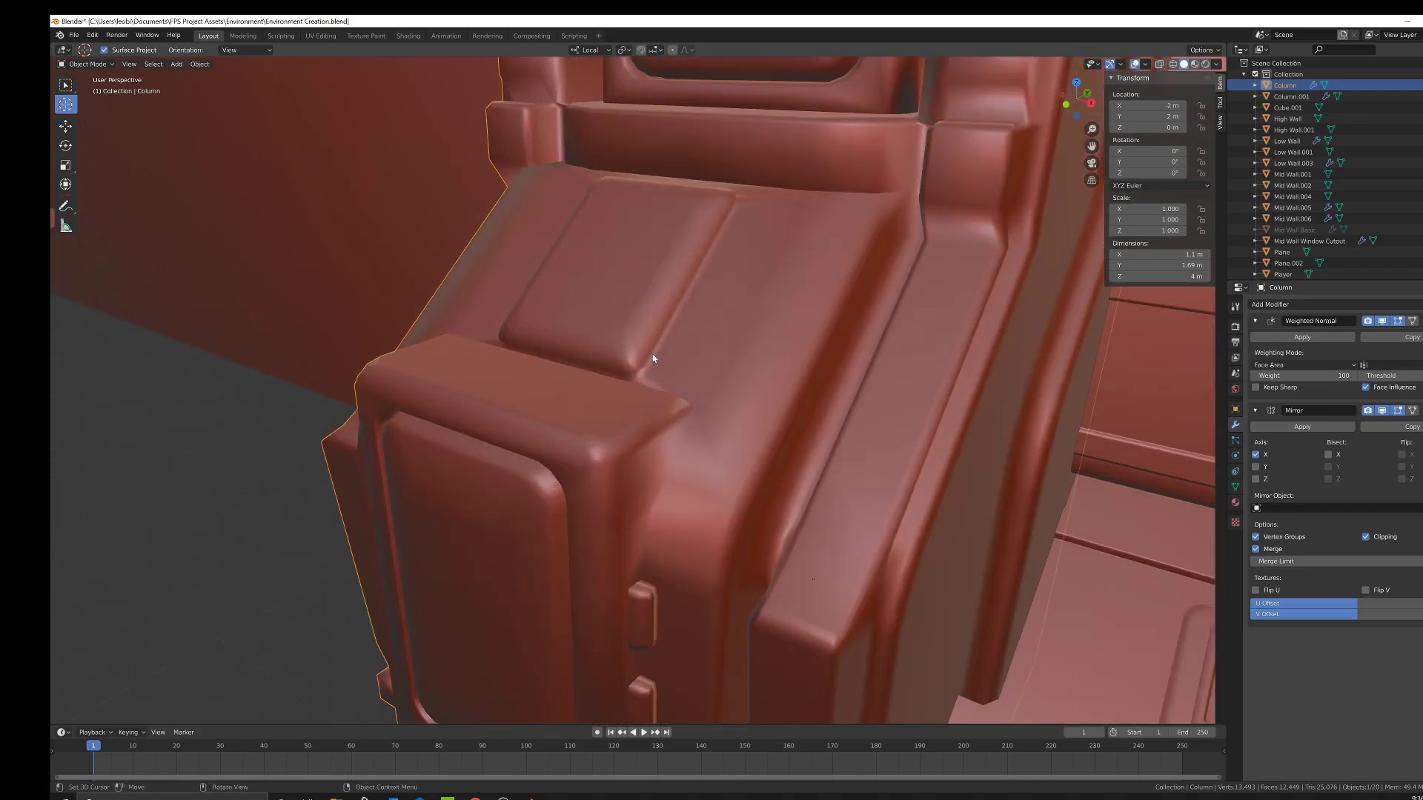
pyautogui.hotkey('shift', 'a')
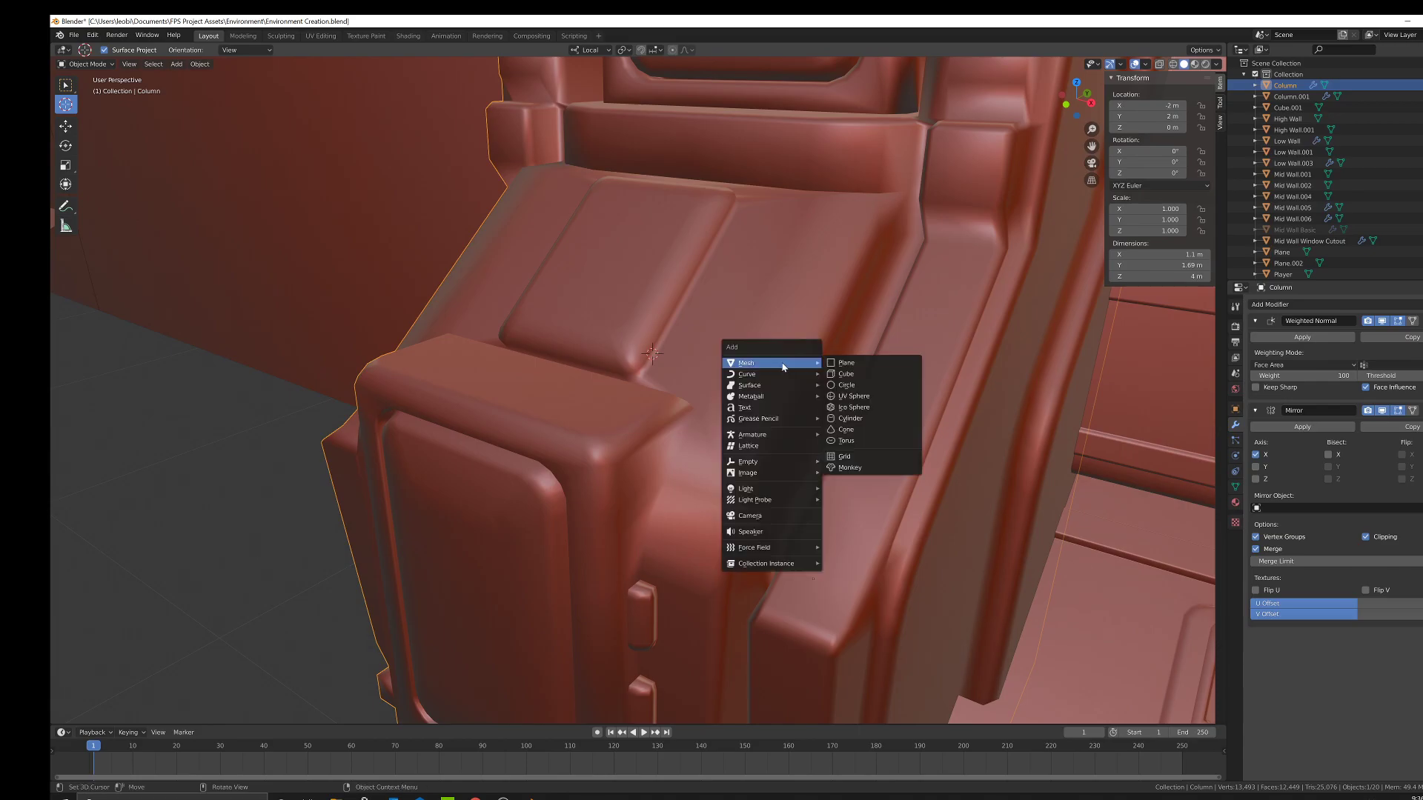
pyautogui.click(873, 419)
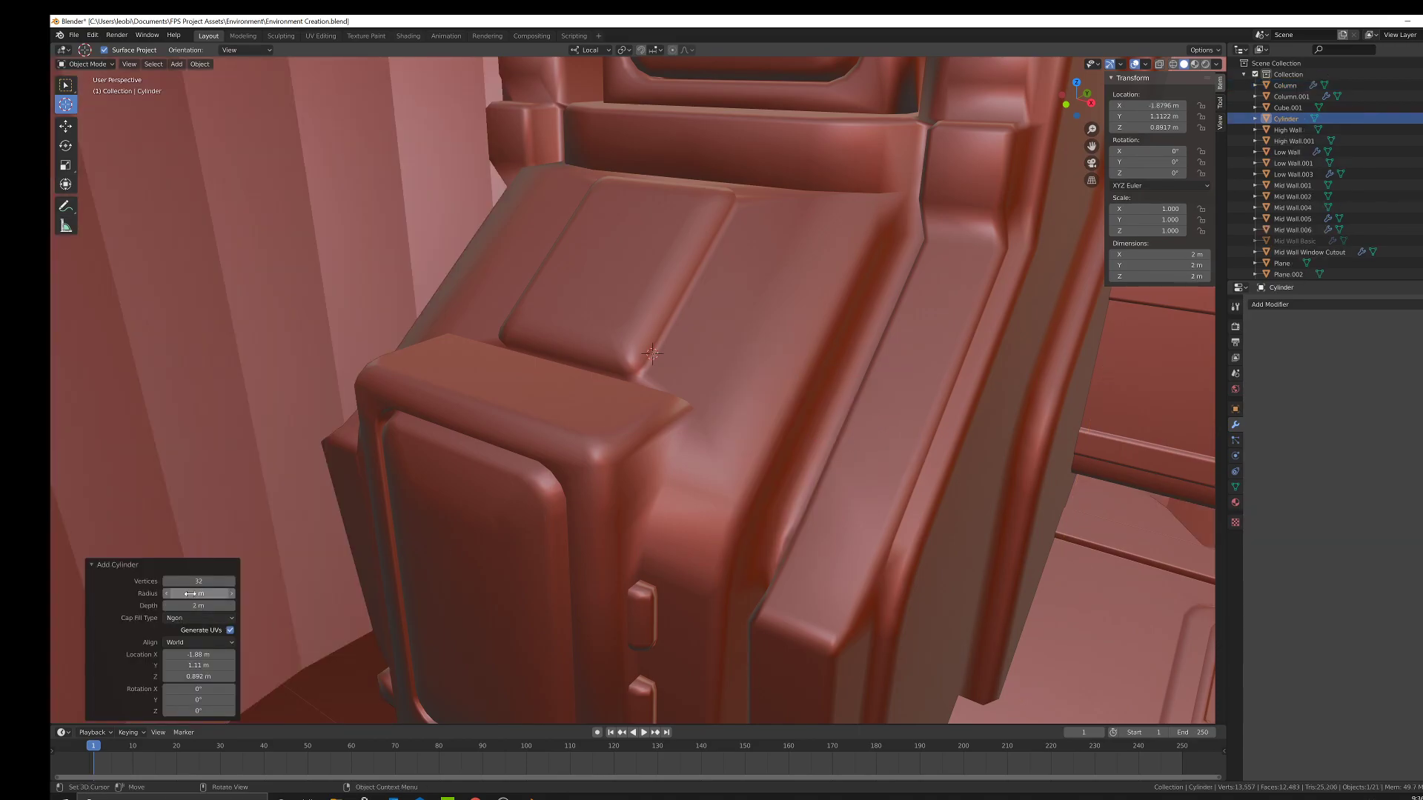
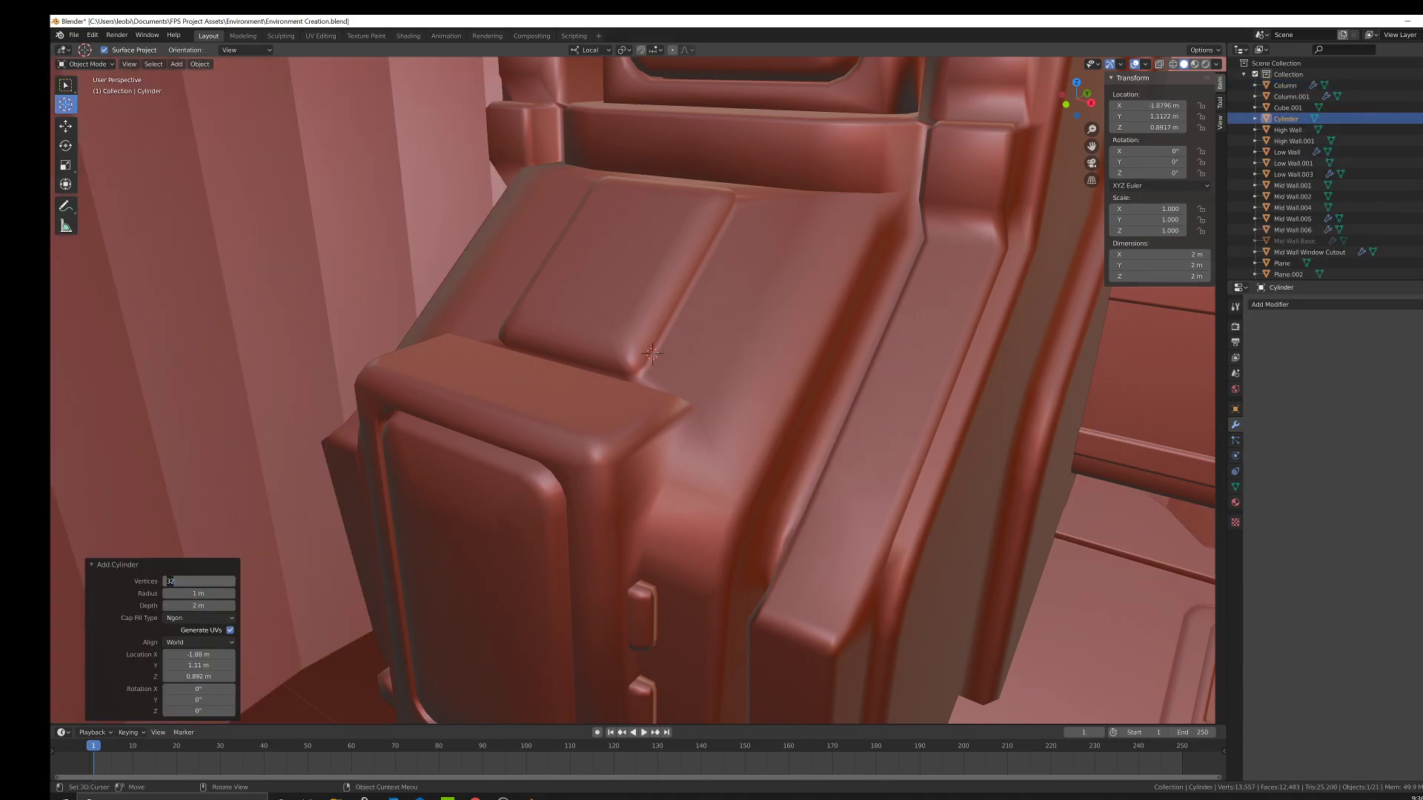
pyautogui.write('16')
pyautogui.press('Return')
pyautogui.press('s')
pyautogui.click(835, 441)
pyautogui.press('s')
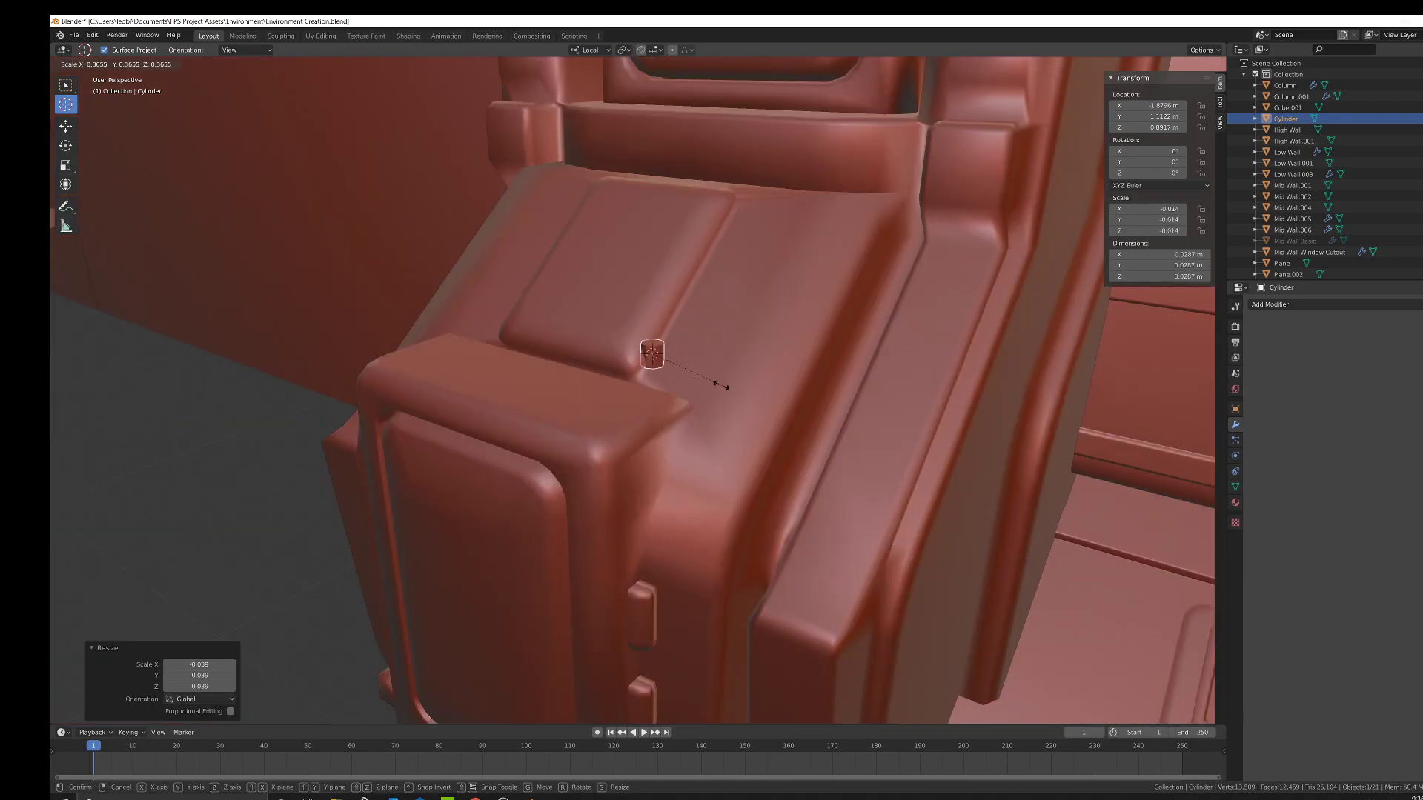
pyautogui.click(695, 375)
# Rotate the cylinder around local X to -52.4° so it follows the slope, and scale it to 0.0189 m thick.
pyautogui.press('r')
pyautogui.press('x')
pyautogui.press('x')
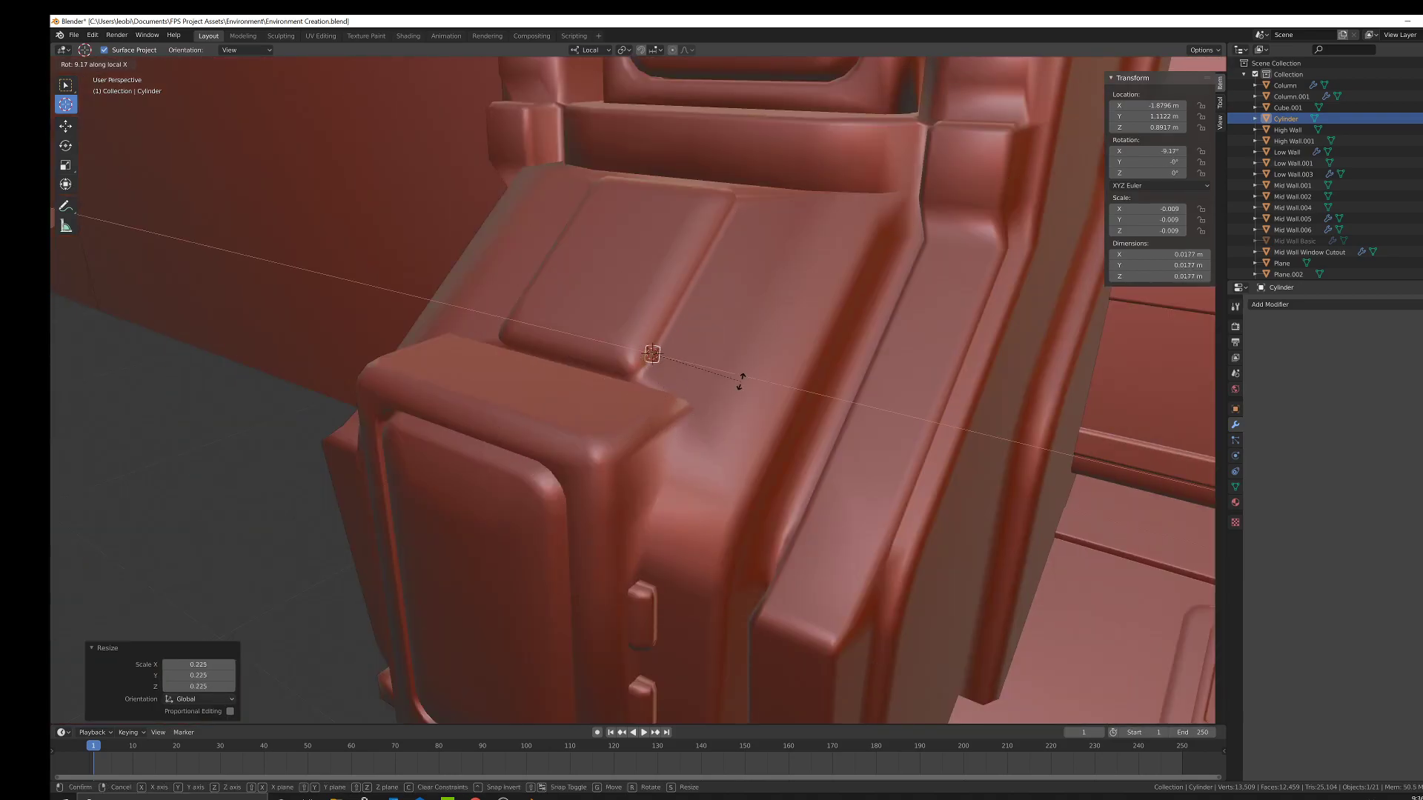
pyautogui.click(756, 397)
pyautogui.press('s')
pyautogui.click(723, 368)
pyautogui.moveTo(723, 368); pyautogui.dragTo(696, 400, button='middle')
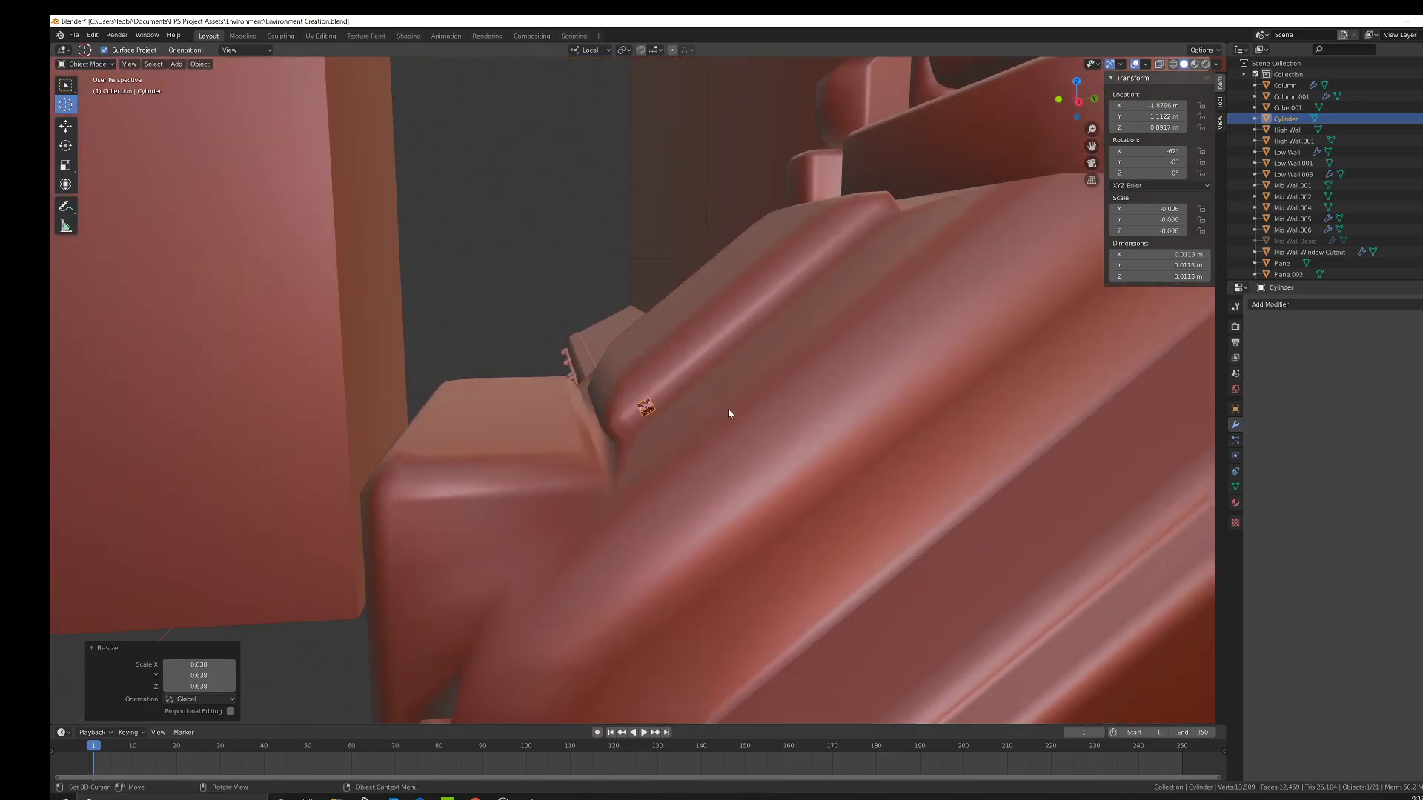
pyautogui.press('r')
pyautogui.press('x')
pyautogui.press('x')
pyautogui.click(733, 396)
pyautogui.press('s')
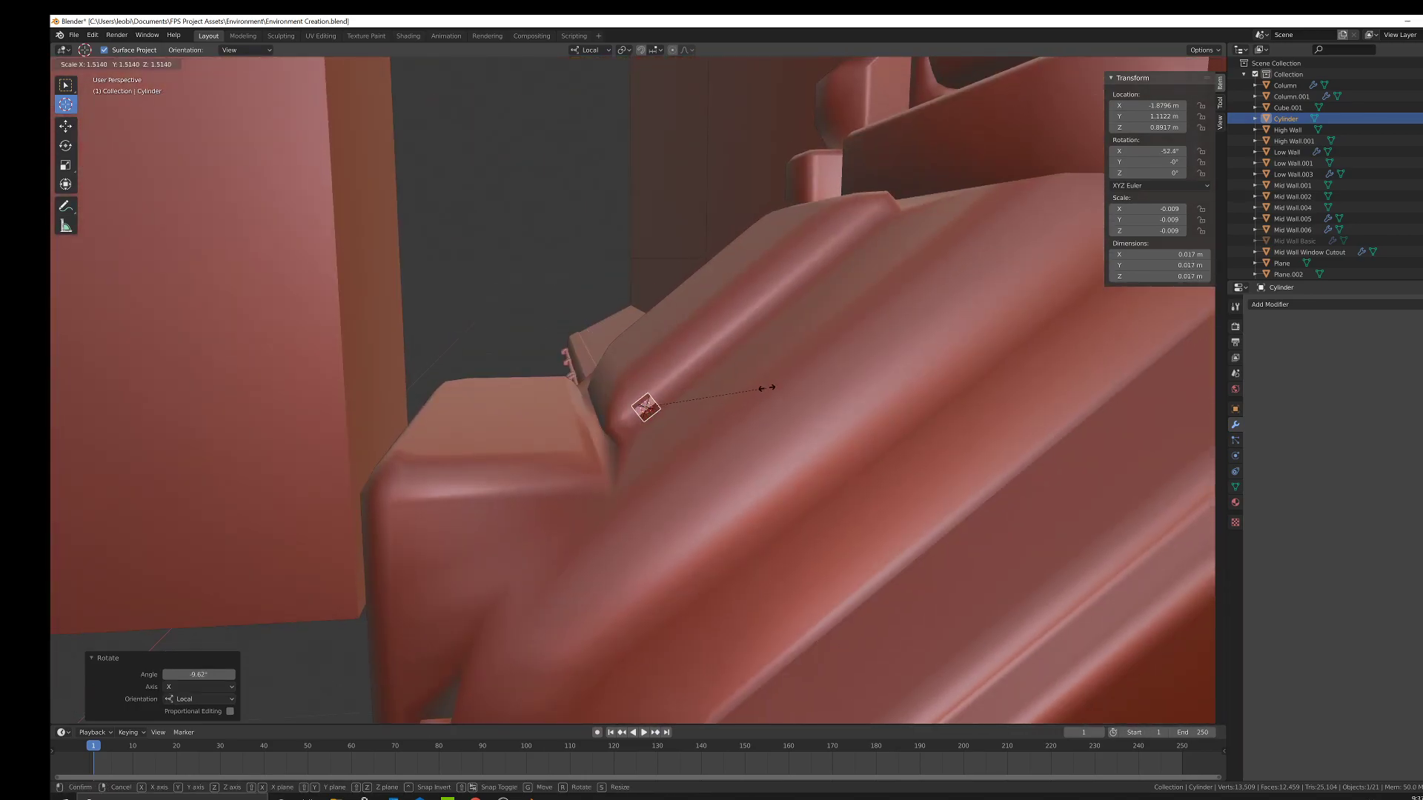
pyautogui.click(778, 385)
# Stretch the cylinder along local Z by 4.775 into a 0.0903 m rod and slide it up the slope beside the raised panel.
pyautogui.press('s')
pyautogui.press('x')
pyautogui.press('x')
pyautogui.press('z')
pyautogui.press('z')
pyautogui.click(86, 188)
pyautogui.moveTo(86, 188); pyautogui.dragTo(624, 395, button='middle')
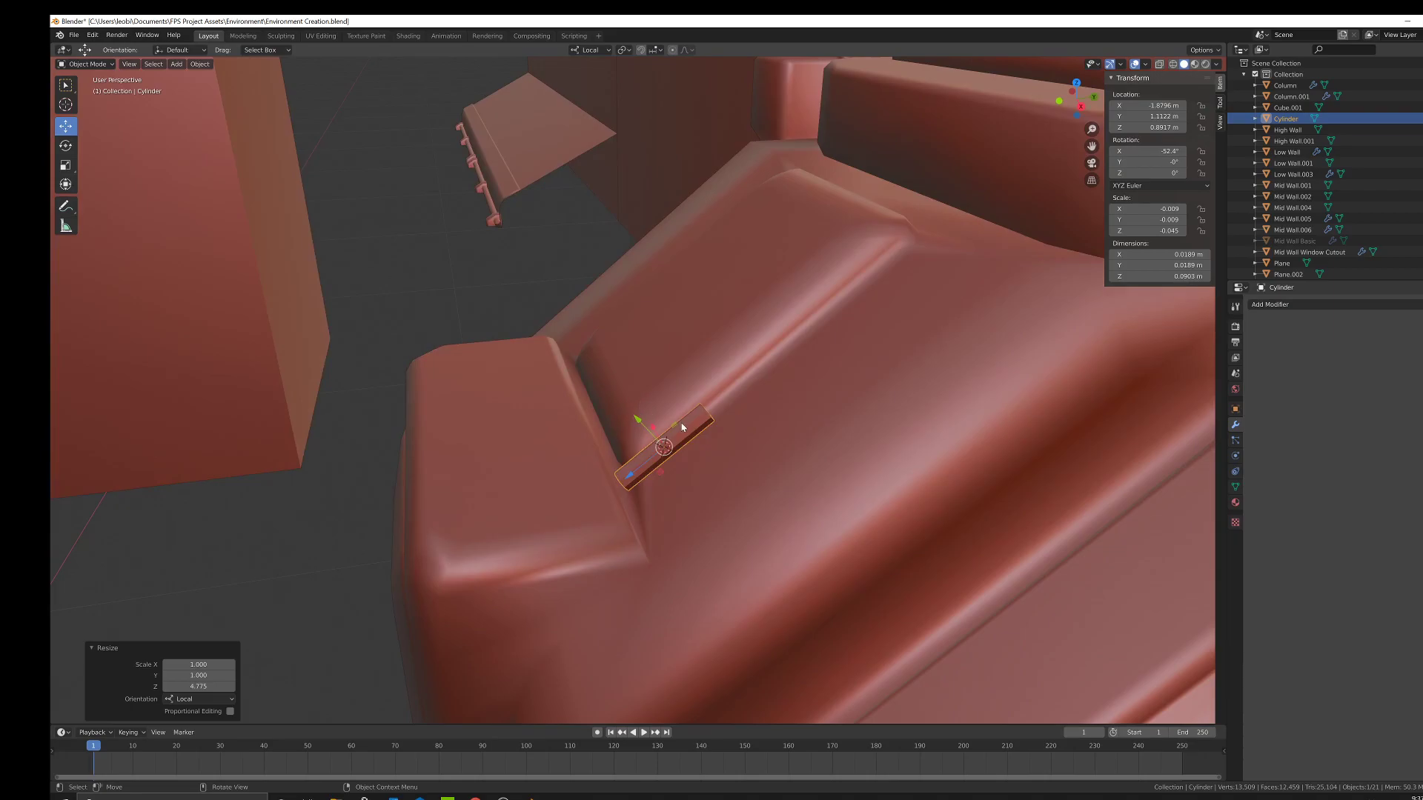
pyautogui.press('g')
pyautogui.rightClick(736, 398)
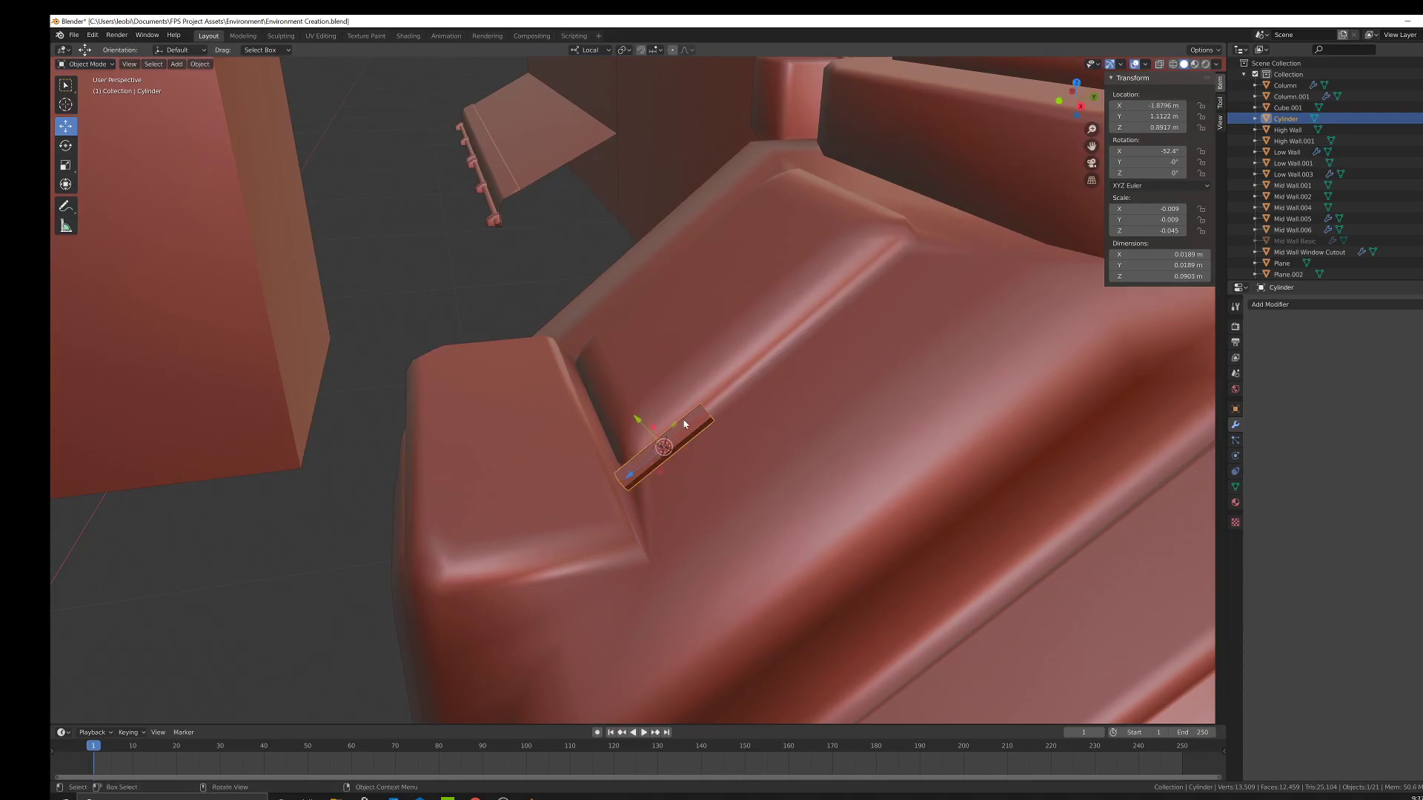
pyautogui.moveTo(634, 481); pyautogui.dragTo(716, 422)
pyautogui.moveTo(715, 423); pyautogui.dragTo(747, 398, button='middle')
# Select the two end faces of the rod for editing.
pyautogui.press('Tab')
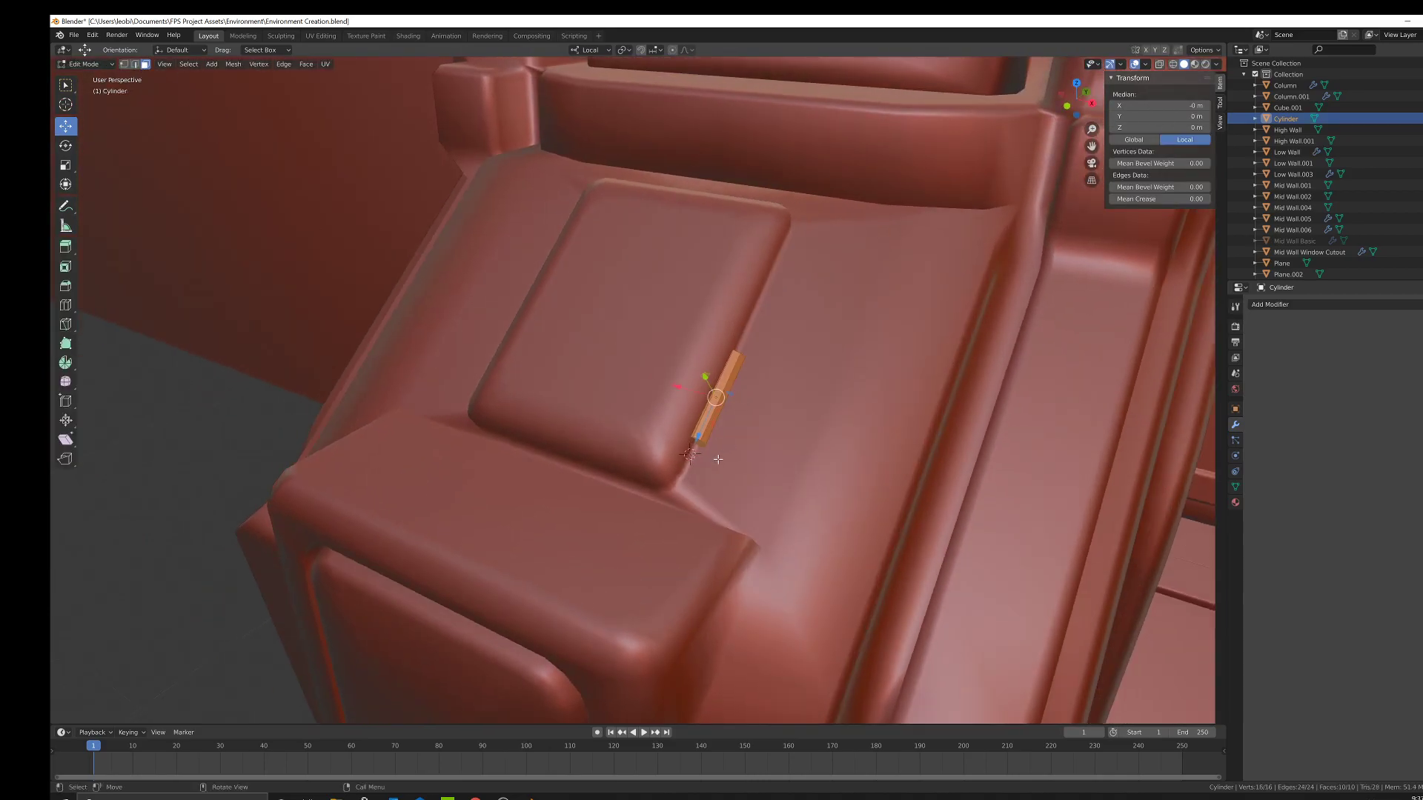
pyautogui.click(700, 442)
pyautogui.moveTo(700, 442); pyautogui.dragTo(711, 408, button='middle')
pyautogui.press('e')
pyautogui.press('s')
pyautogui.rightClick(788, 420)
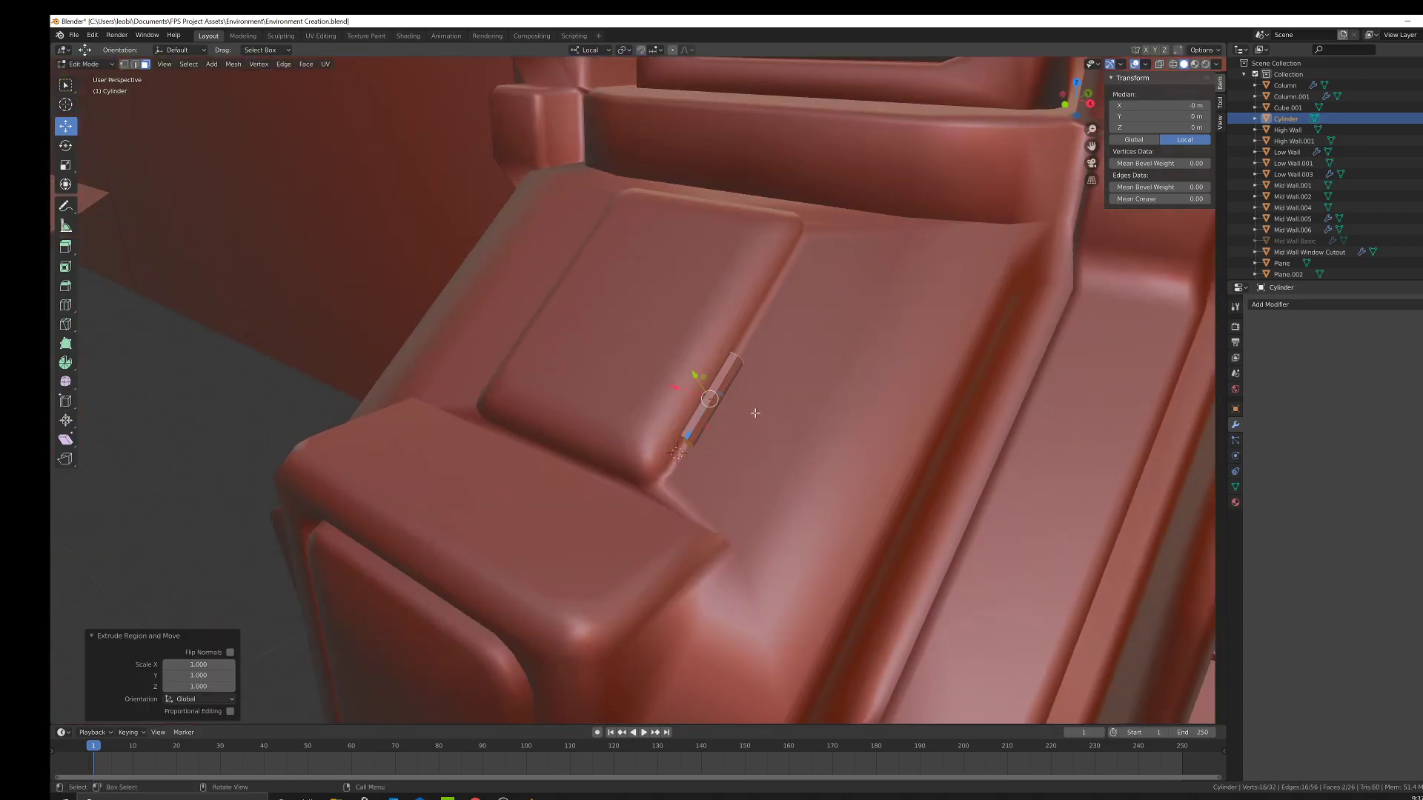
pyautogui.hotkey('ctrl', 'z')
# Set the transform pivot to Individual Origins, then extrude both end faces of the rod and scale them by 1.269 into flanges.
pyautogui.click(622, 50)
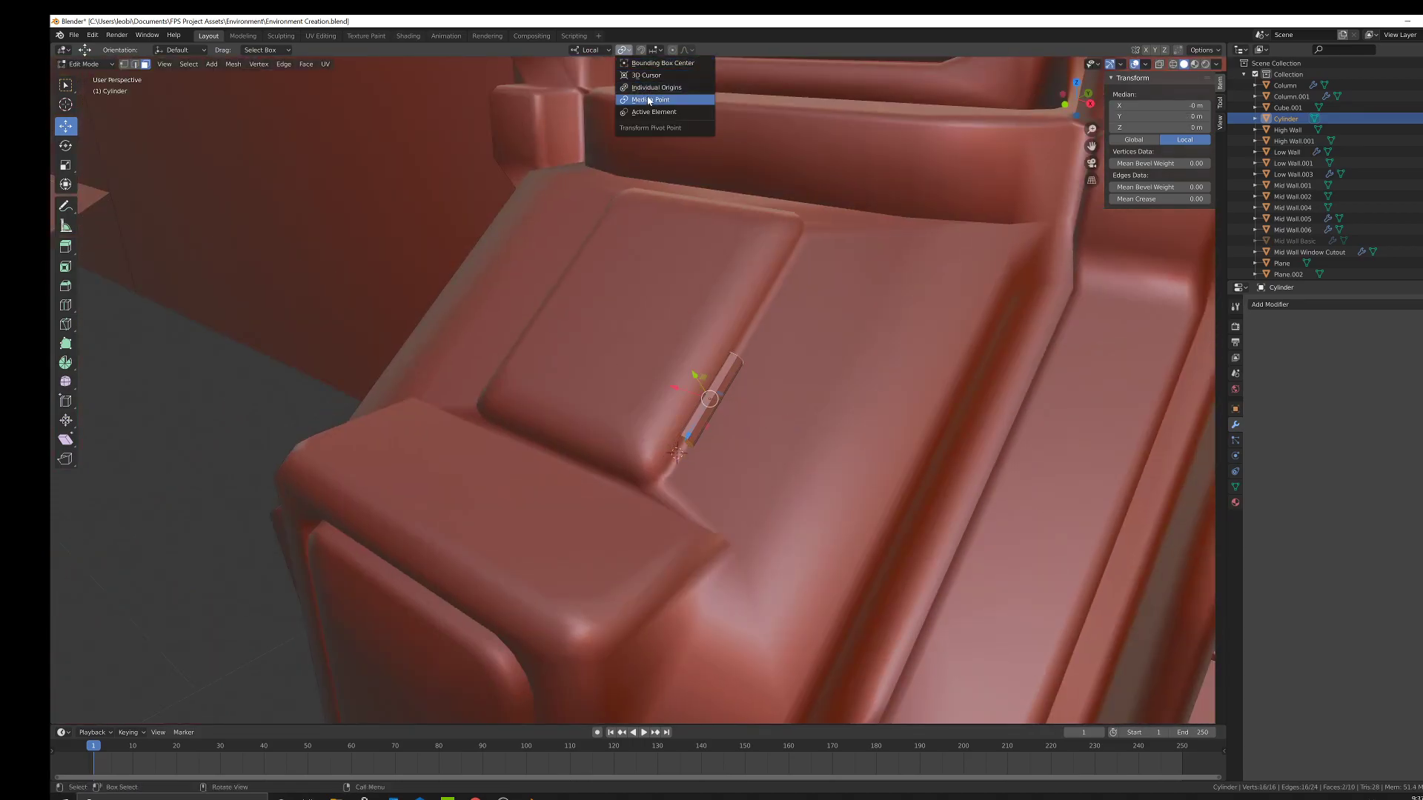
pyautogui.click(647, 102)
pyautogui.moveTo(778, 423); pyautogui.dragTo(788, 412, button='middle')
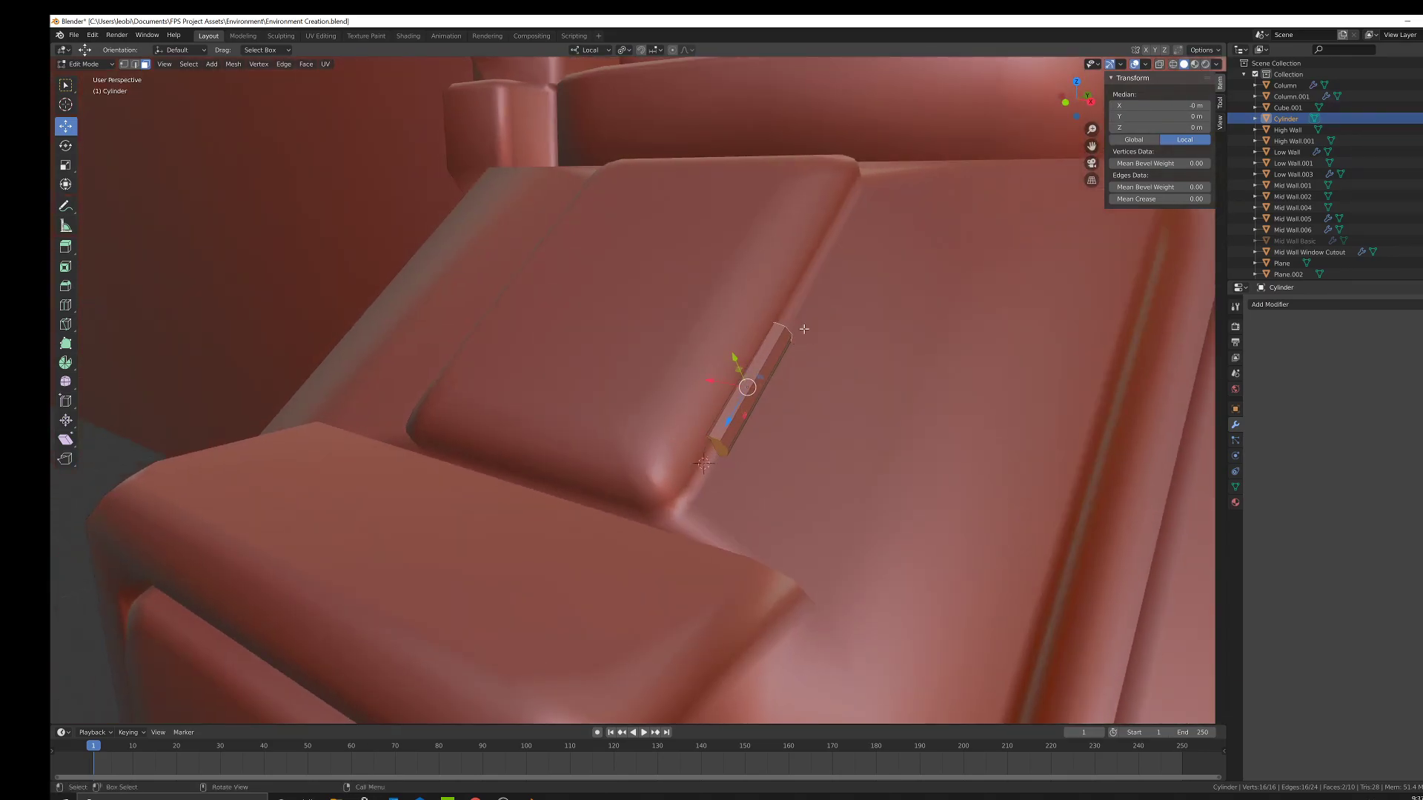
pyautogui.scroll(1, 809, 436)
pyautogui.moveTo(820, 473); pyautogui.dragTo(741, 451, button='middle')
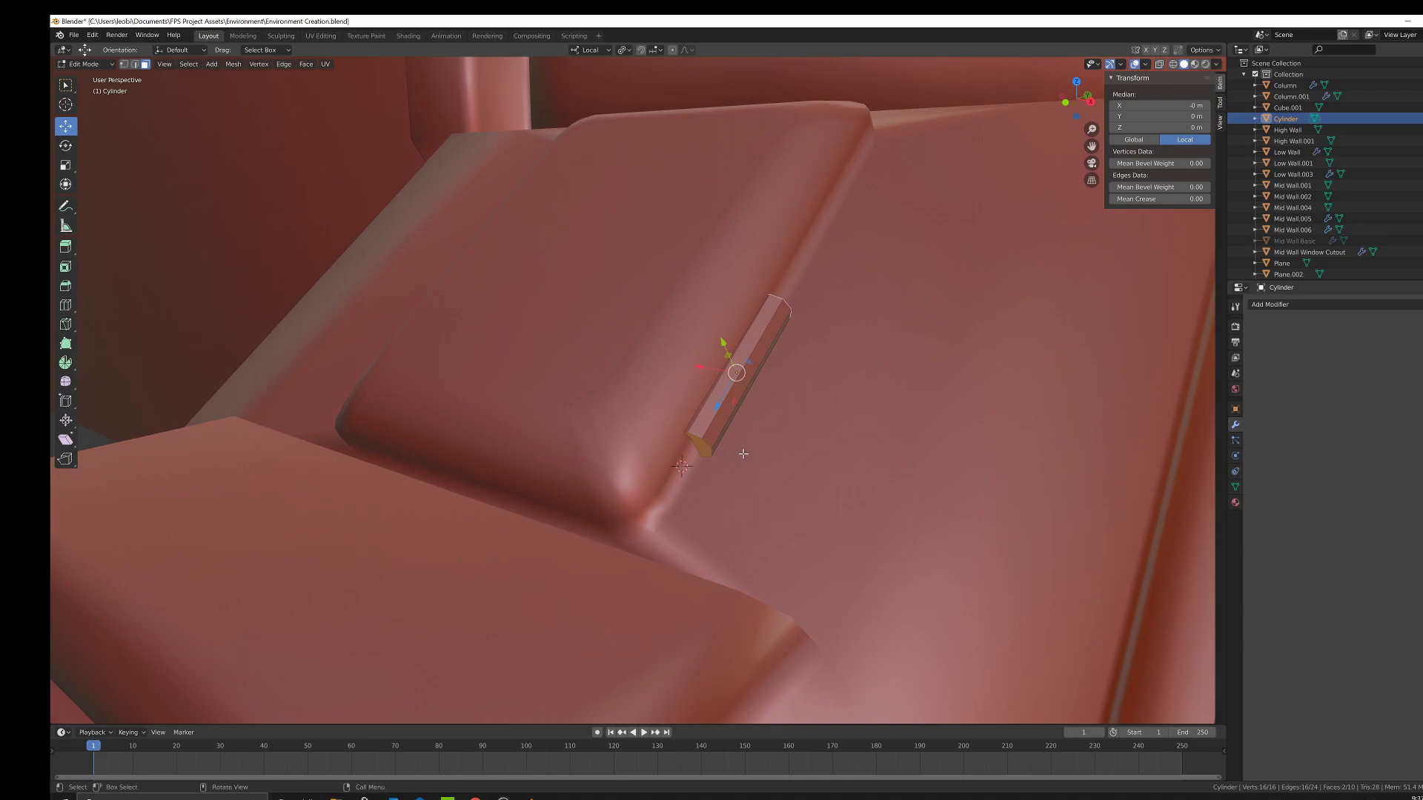
pyautogui.press('e')
pyautogui.press('s')
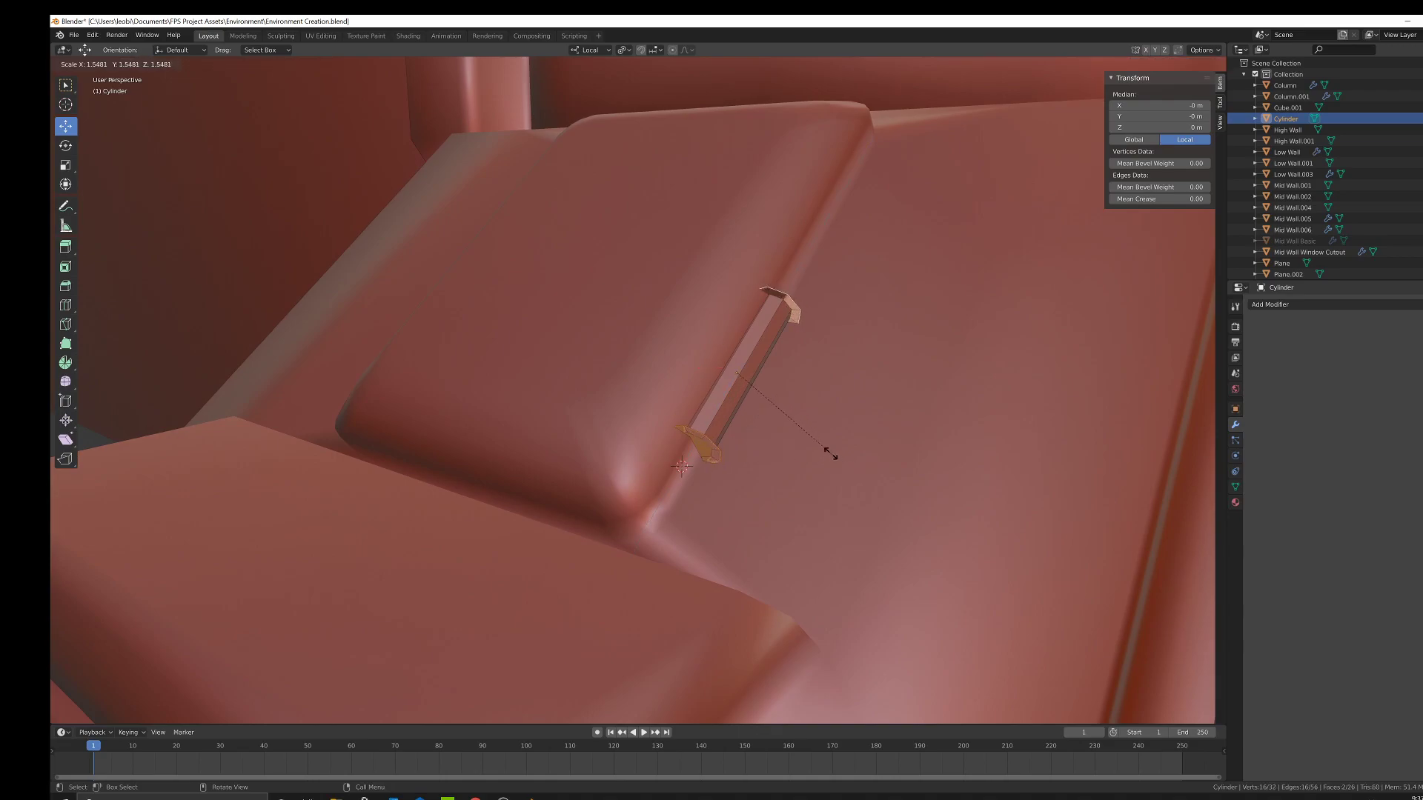
pyautogui.click(815, 439)
# Extrude both flanges outward into thicker end caps and taper their outer ends with a scaled-down extrusion.
pyautogui.press('e')
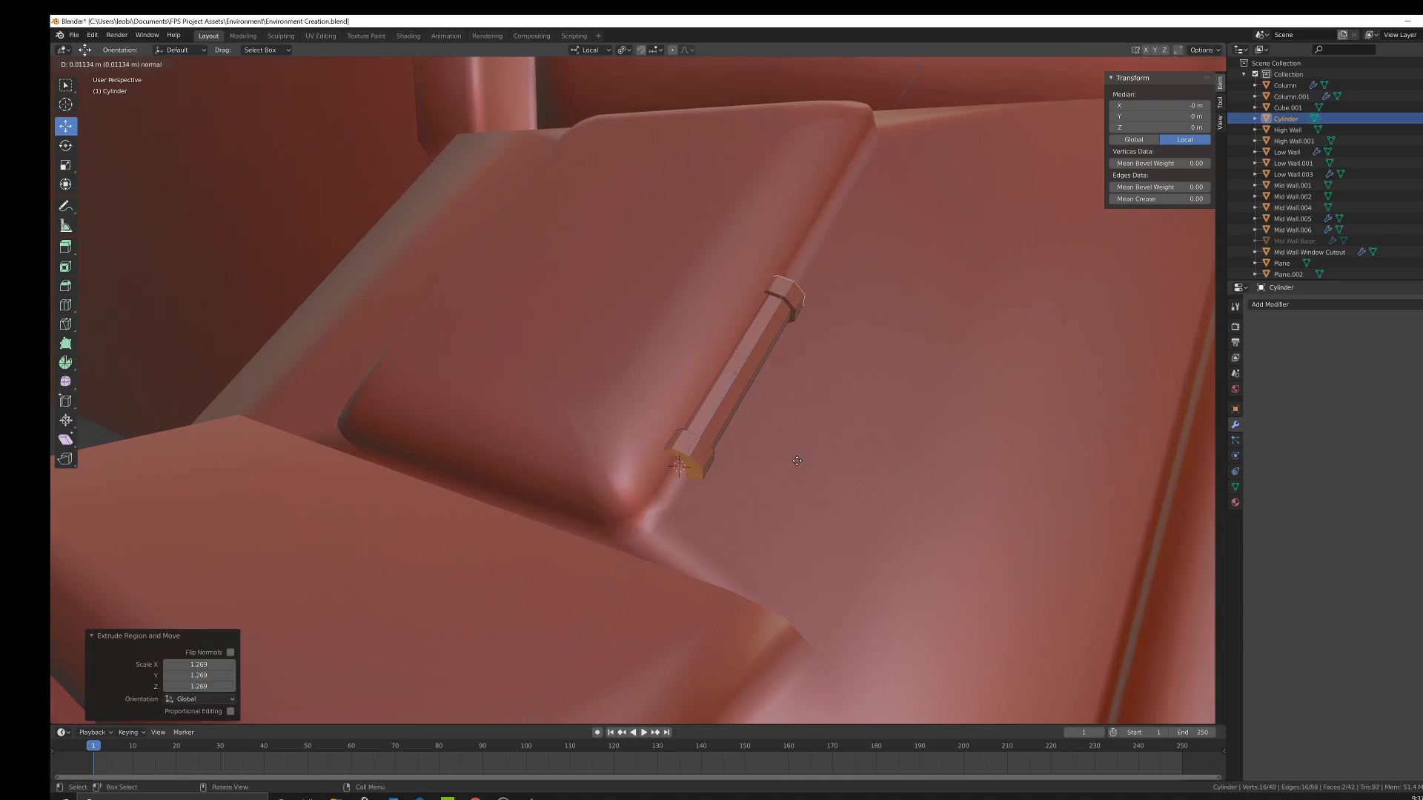
pyautogui.click(792, 468)
pyautogui.press('s')
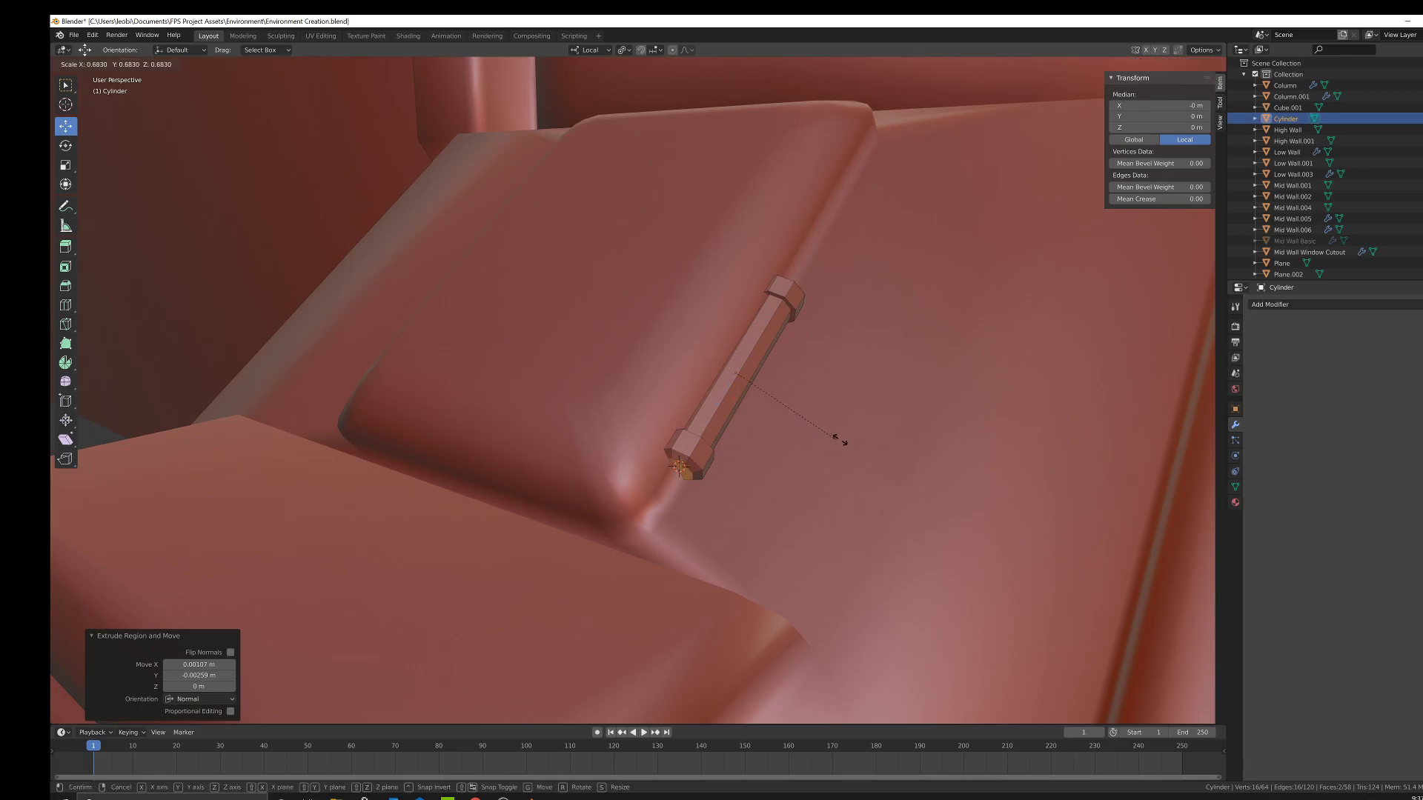
pyautogui.click(847, 437)
pyautogui.moveTo(773, 408); pyautogui.dragTo(735, 419, button='middle')
pyautogui.hotkey('ctrl', 'l')
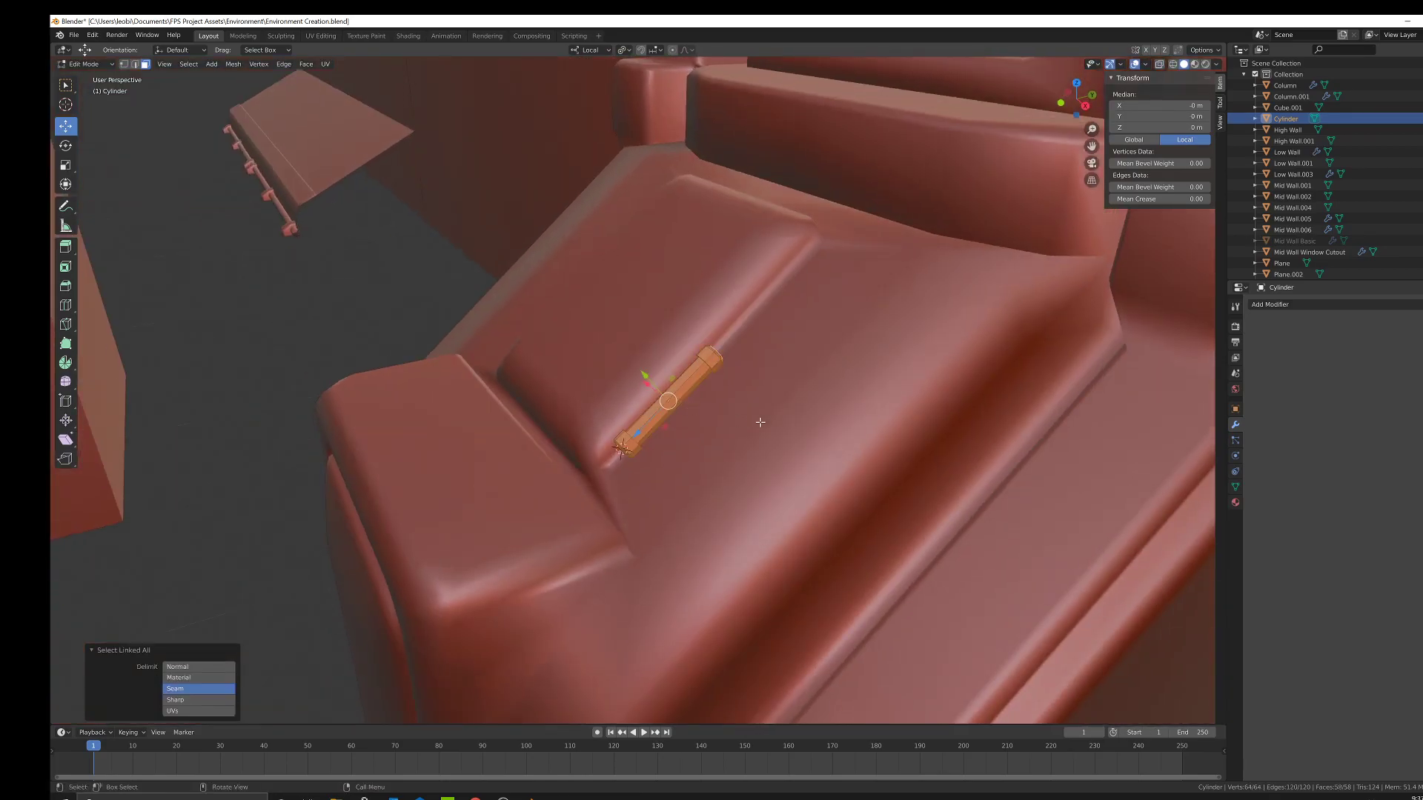
pyautogui.press('s')
pyautogui.press('x')
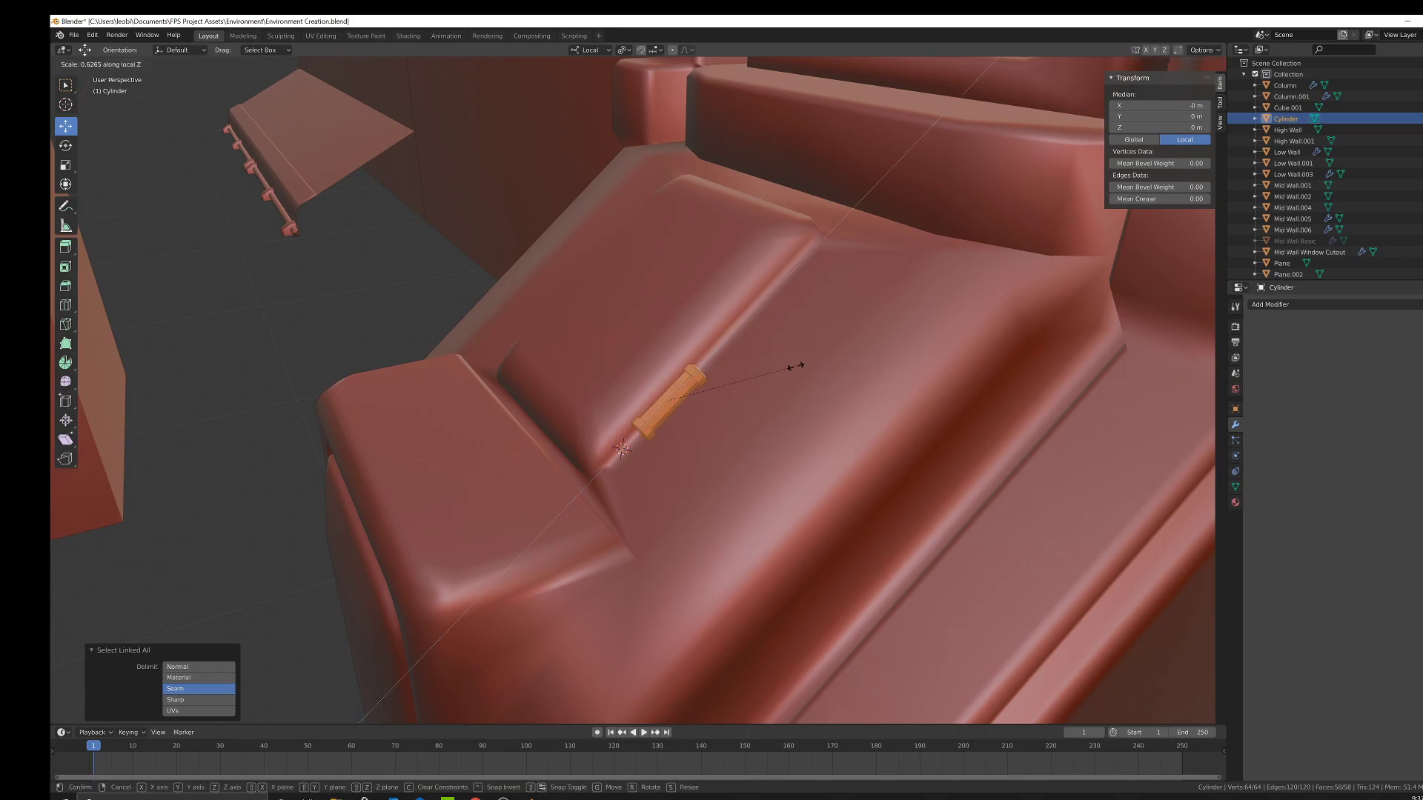
pyautogui.press('Escape')
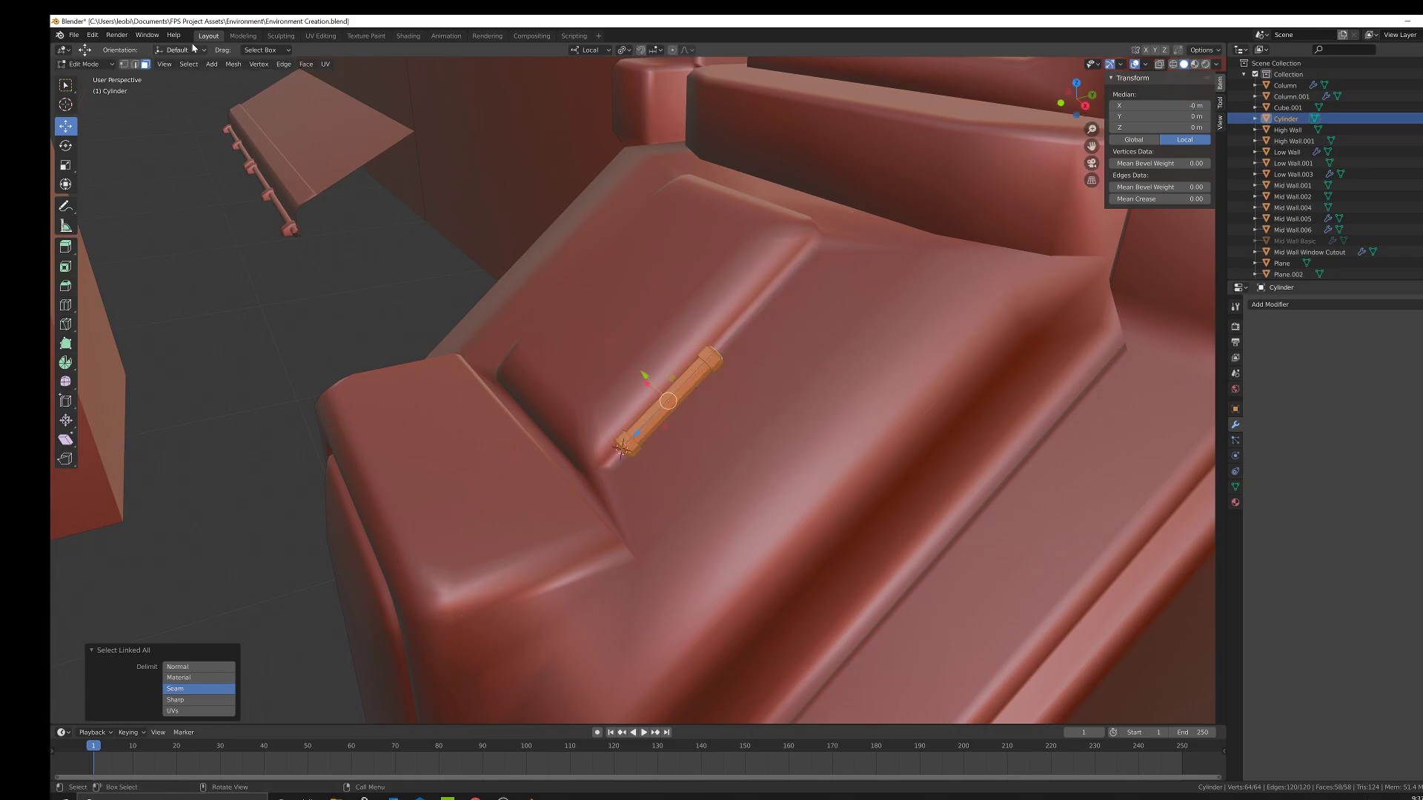
# Shorten the capped rod by moving the vertices of its upper cap along local Z toward the lower cap.
pyautogui.click(124, 64)
pyautogui.click(788, 379)
pyautogui.moveTo(698, 354)
pyautogui.mouseDown()
pyautogui.moveTo(736, 356)
pyautogui.moveTo(738, 371)
pyautogui.moveTo(652, 424)
pyautogui.mouseUp()
pyautogui.hotkey('shift', 'z')
pyautogui.press('c')
pyautogui.press('Escape')
pyautogui.hotkey('shift', 'z')
# Duplicate the capped rod up the slope along local Z beside the raised panel, and join both rods into the column.
pyautogui.hotkey('ctrl', 'l')
pyautogui.hotkey('shift', 'd')
pyautogui.rightClick(630, 421)
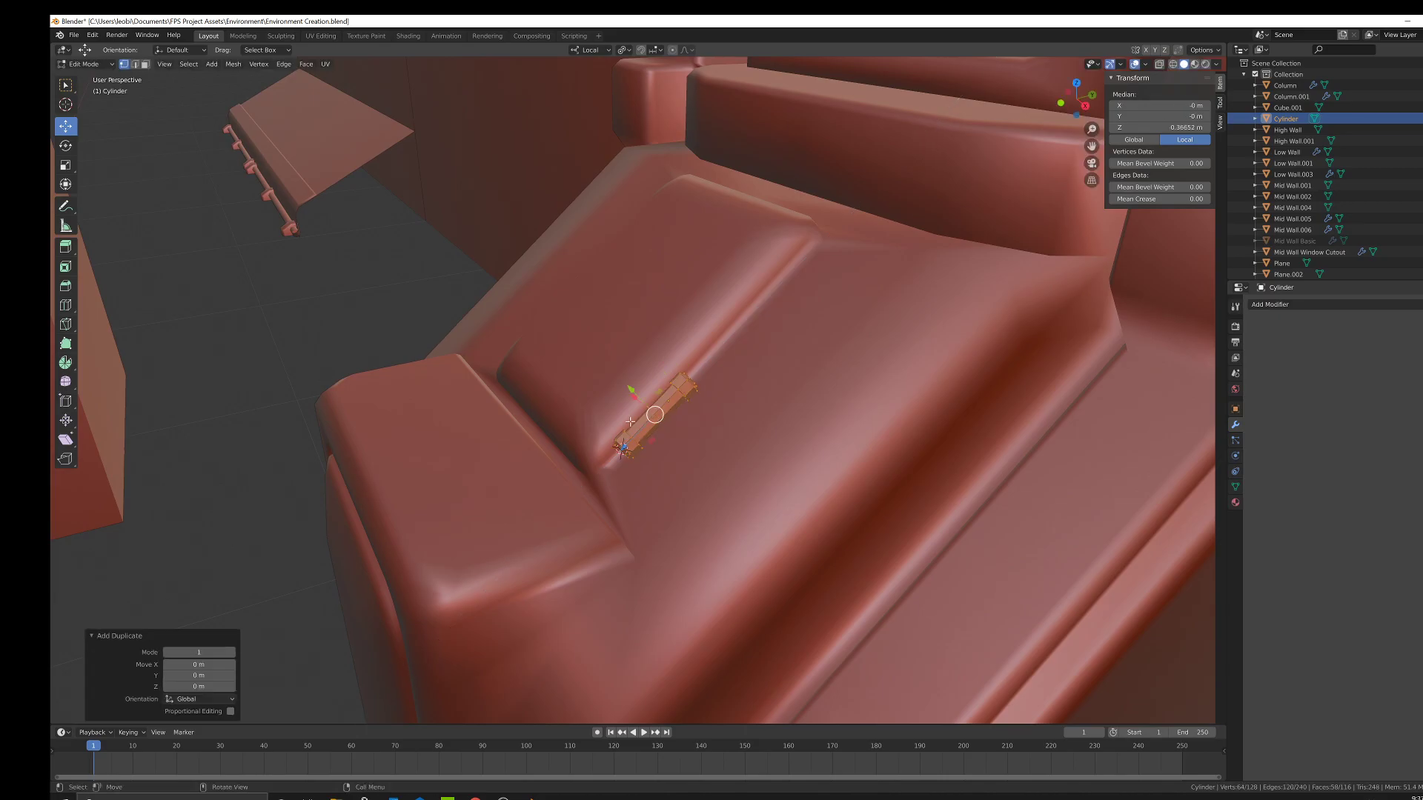
pyautogui.moveTo(621, 447); pyautogui.dragTo(743, 360)
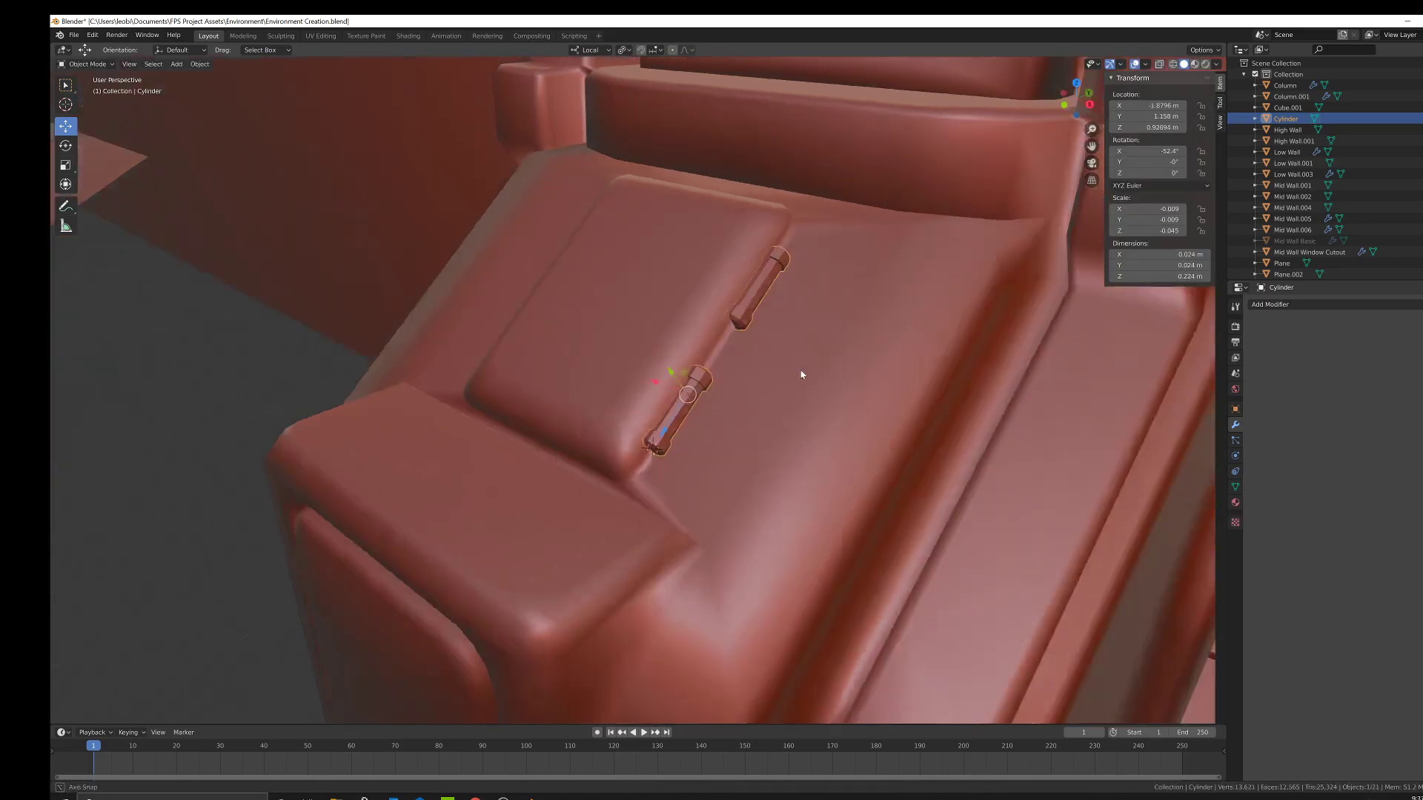
pyautogui.moveTo(802, 375); pyautogui.dragTo(953, 393, button='middle')
pyautogui.click(953, 393)
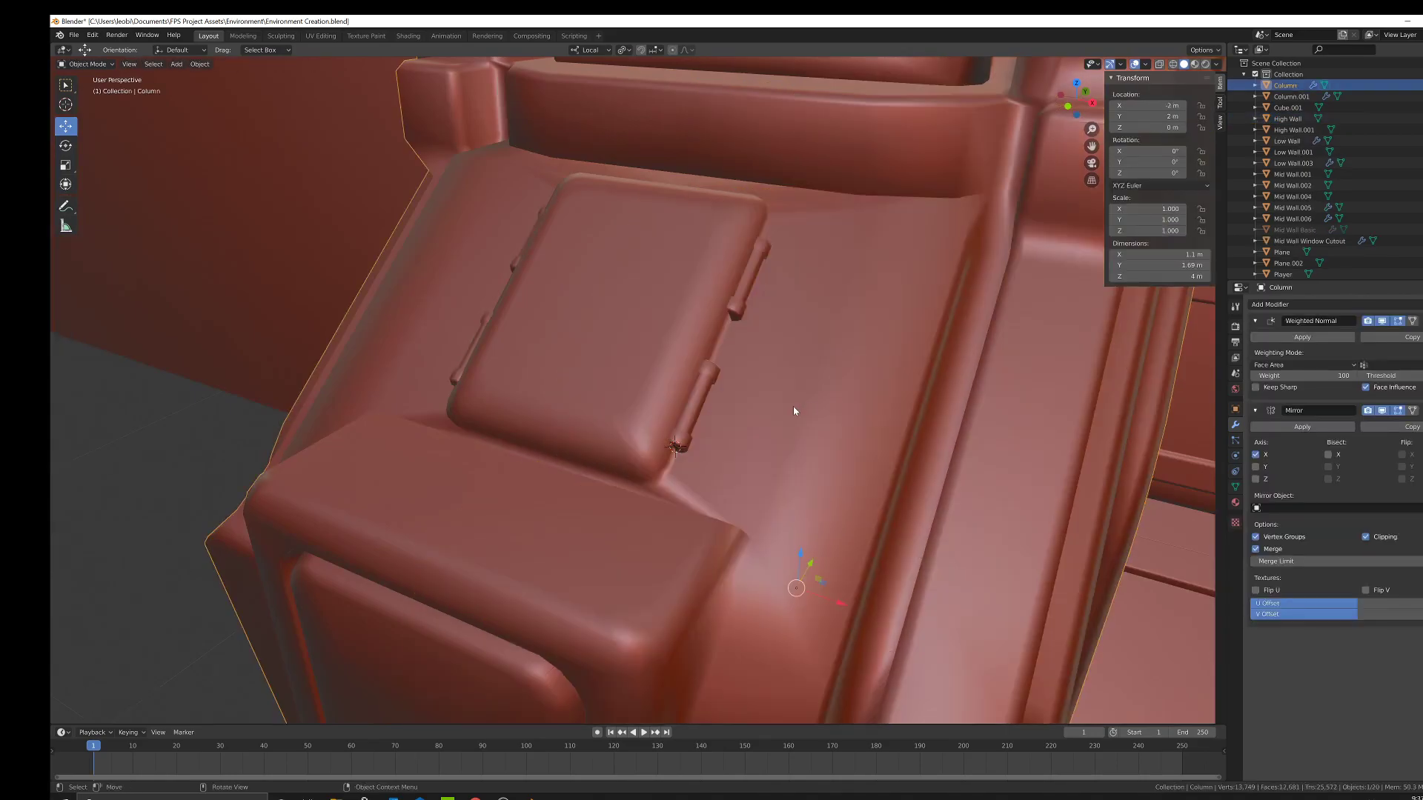
# Examine the column's sloped panel with its side rods and the framed lower panel from the front.
pyautogui.moveTo(793, 410); pyautogui.dragTo(659, 483, button='middle')
pyautogui.scroll(5, 678, 394)
pyautogui.press('Tab')
pyautogui.press('Tab')
pyautogui.scroll(3, 742, 448)
pyautogui.scroll(5, 660, 483)
pyautogui.press('Tab')
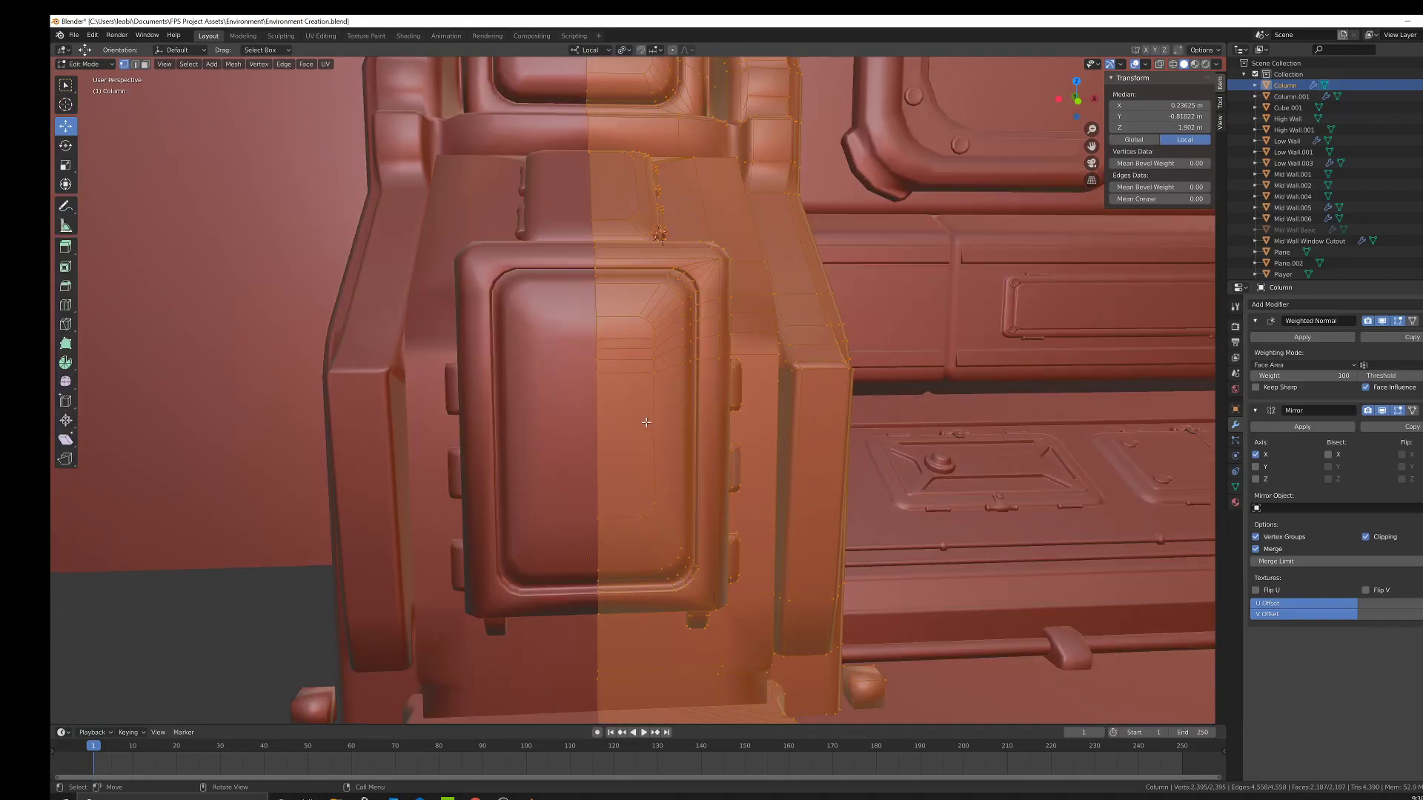
pyautogui.press('Tab')
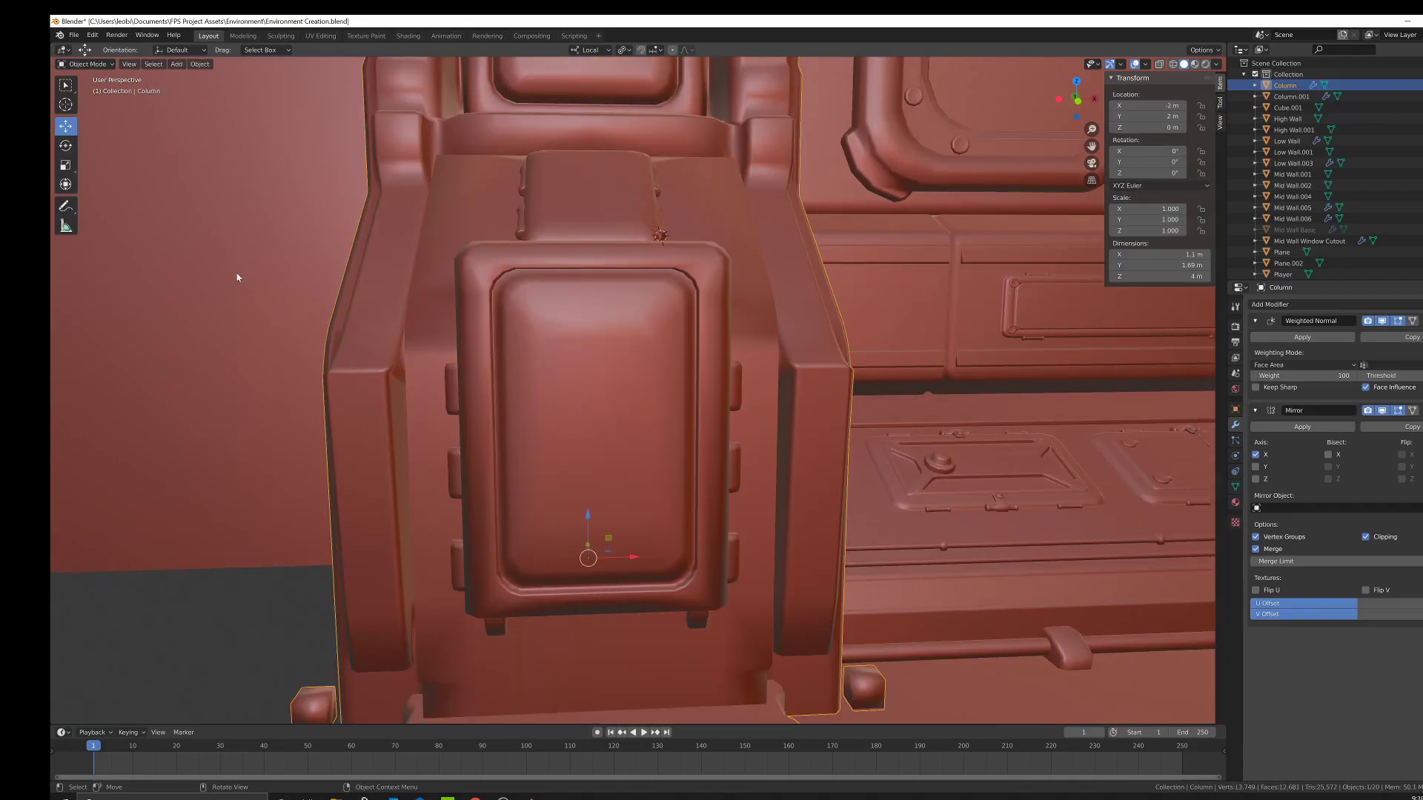
# Add a cube on the face of the framed lower panel and scale it down to 0.0881 m.
pyautogui.click(65, 105)
pyautogui.click(643, 421)
pyautogui.hotkey('shift', 'a')
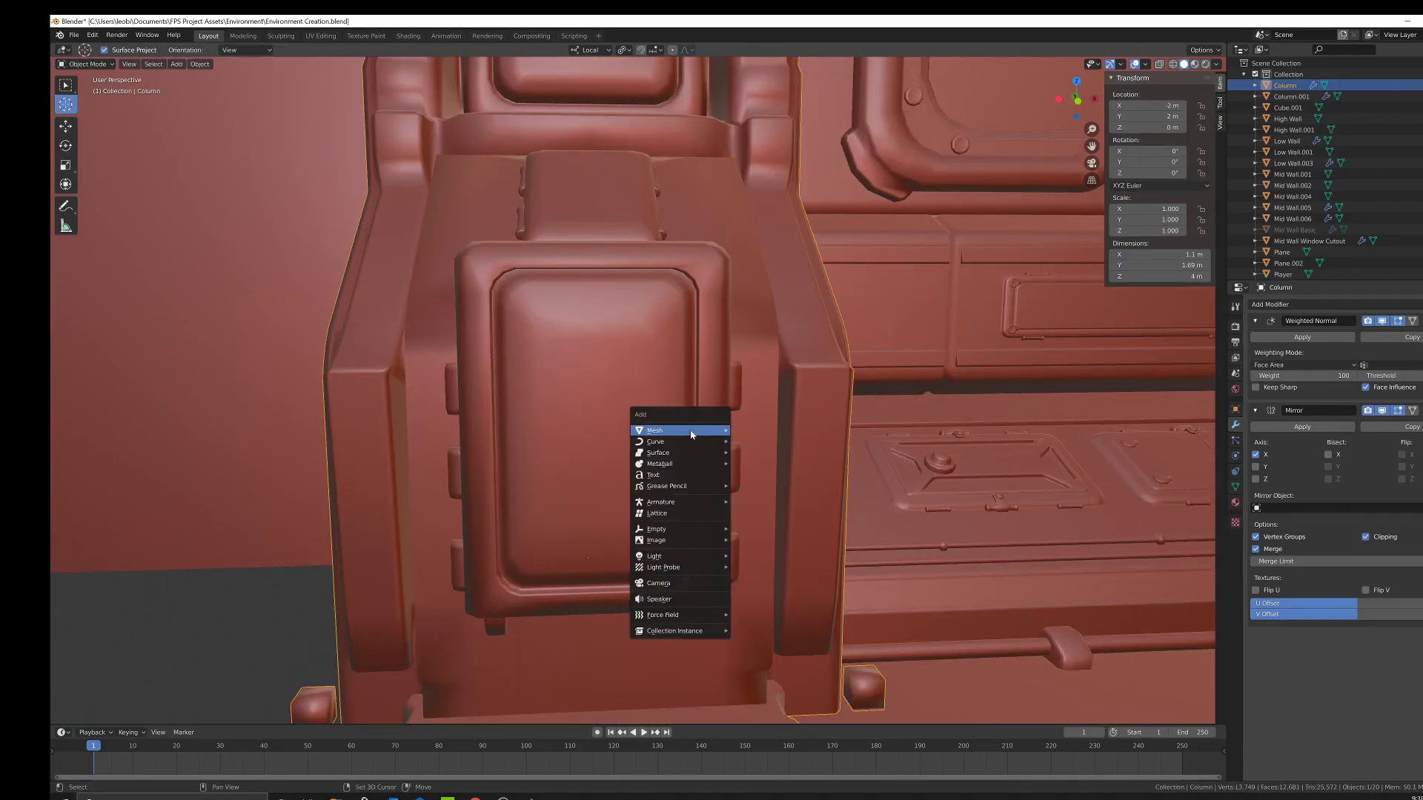
pyautogui.moveTo(722, 431)
pyautogui.click(764, 449)
pyautogui.press('s')
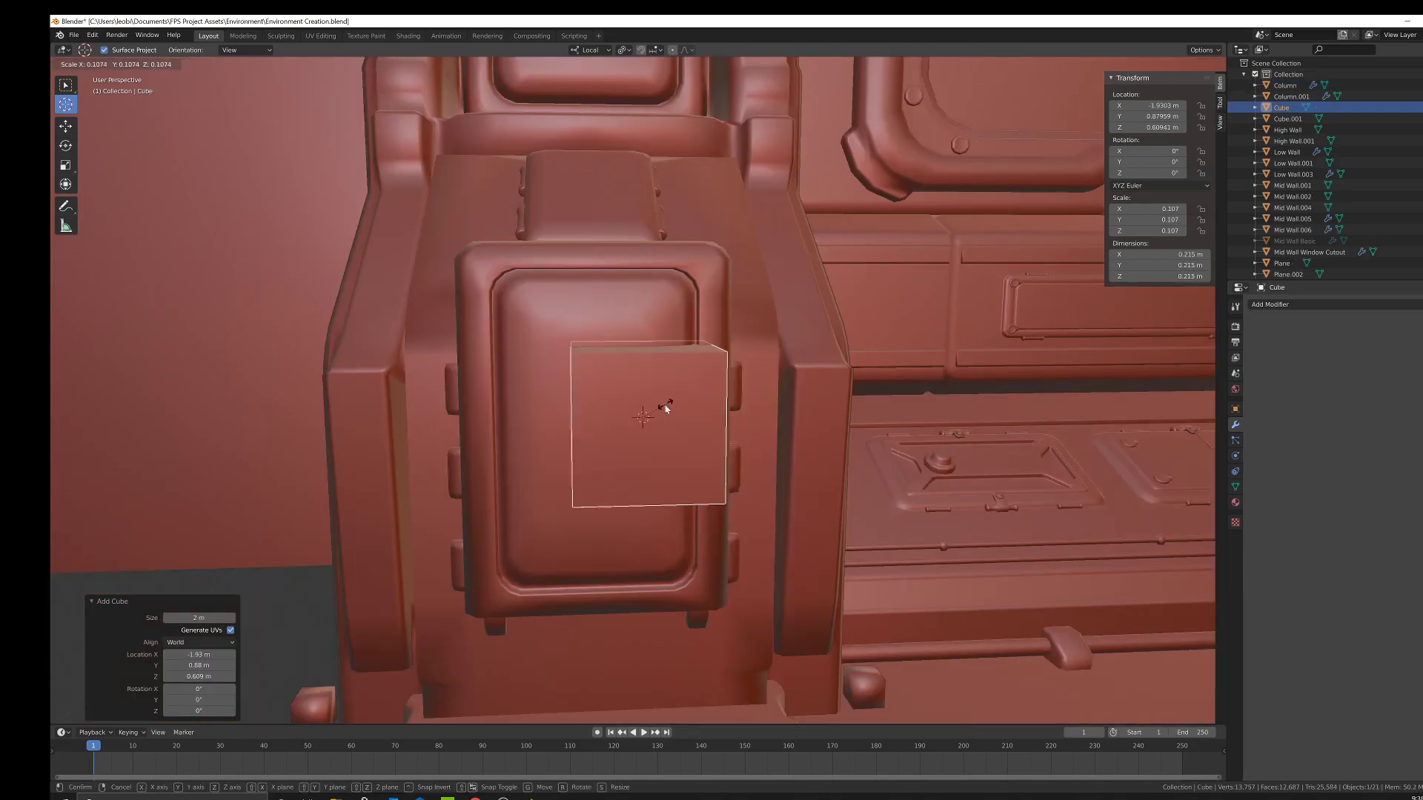
pyautogui.click(663, 410)
# Stretch the cube along local Z into an upright block 0.219 m tall.
pyautogui.press('s')
pyautogui.press('z')
pyautogui.press('z')
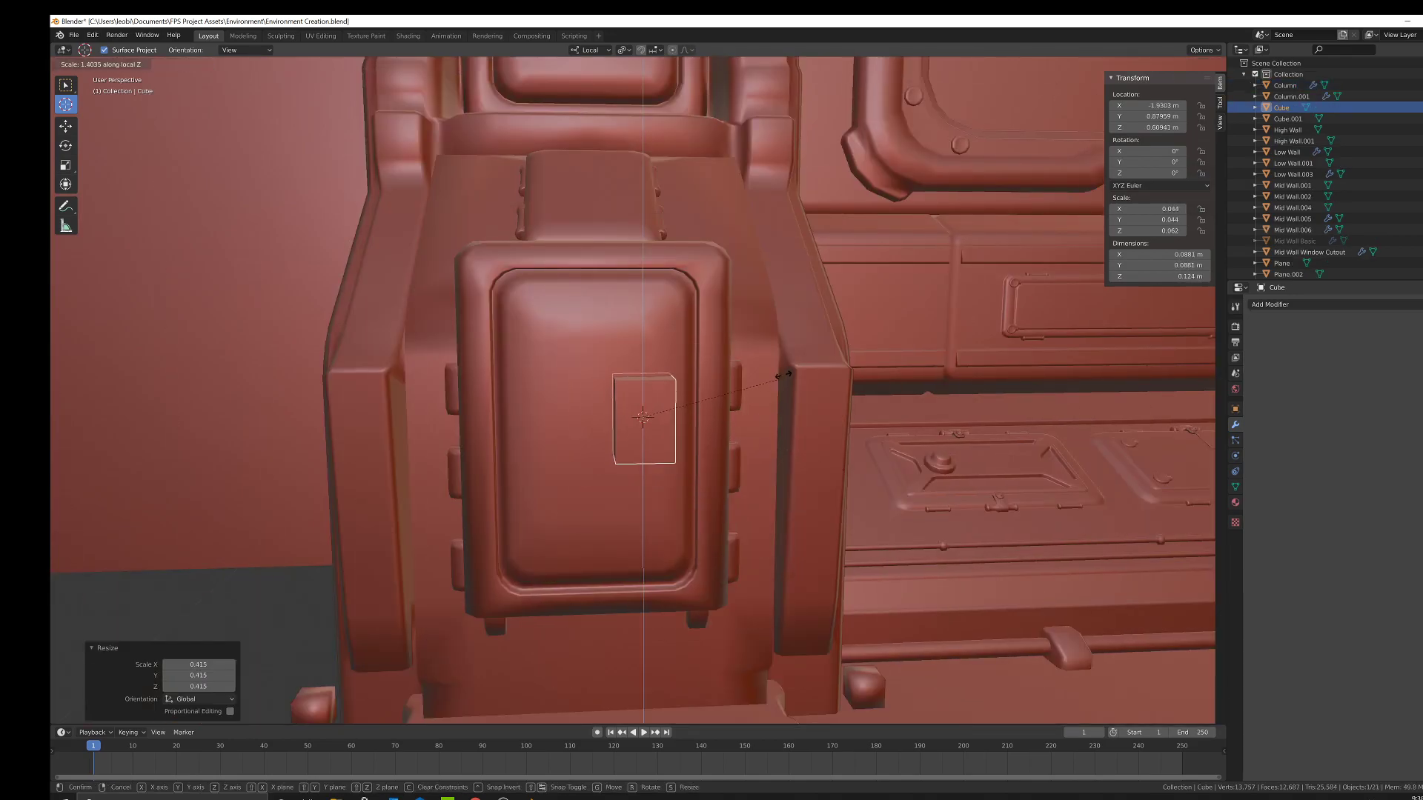
pyautogui.click(871, 309)
# Move the upright block -0.0285 m along local Y out of the lower panel and lower it slightly.
pyautogui.moveTo(870, 309); pyautogui.dragTo(397, 319, button='middle')
pyautogui.click(66, 126)
pyautogui.moveTo(365, 261); pyautogui.dragTo(549, 392, button='middle')
pyautogui.moveTo(619, 418); pyautogui.dragTo(610, 416)
pyautogui.moveTo(610, 417); pyautogui.dragTo(663, 408, button='middle')
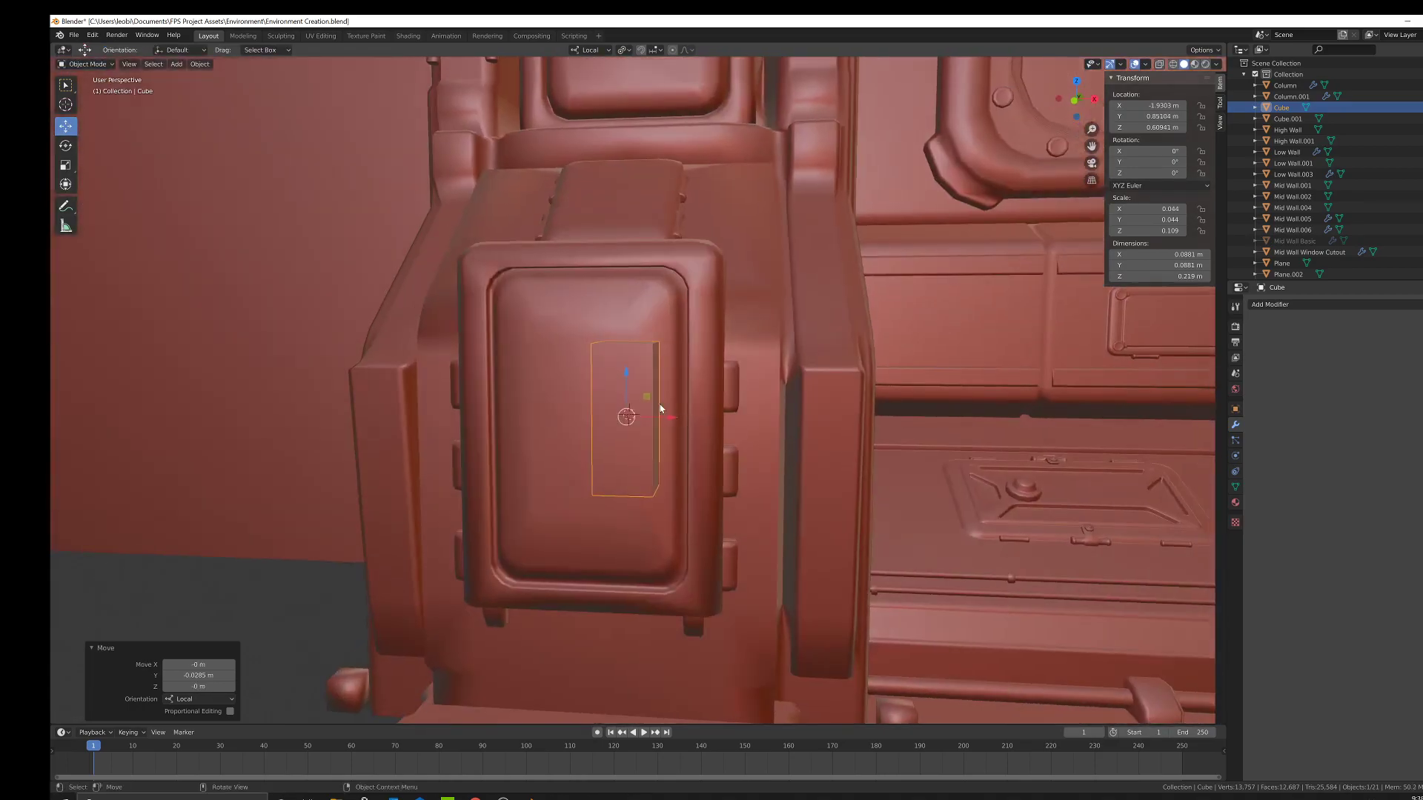
pyautogui.moveTo(627, 373); pyautogui.dragTo(627, 382)
pyautogui.moveTo(659, 416); pyautogui.dragTo(635, 400, button='middle')
# Move the upright block's front face 0.0632 m along local Y to thin the block against the framed lower panel.
pyautogui.press('Tab')
pyautogui.hotkey('alt', 'a')
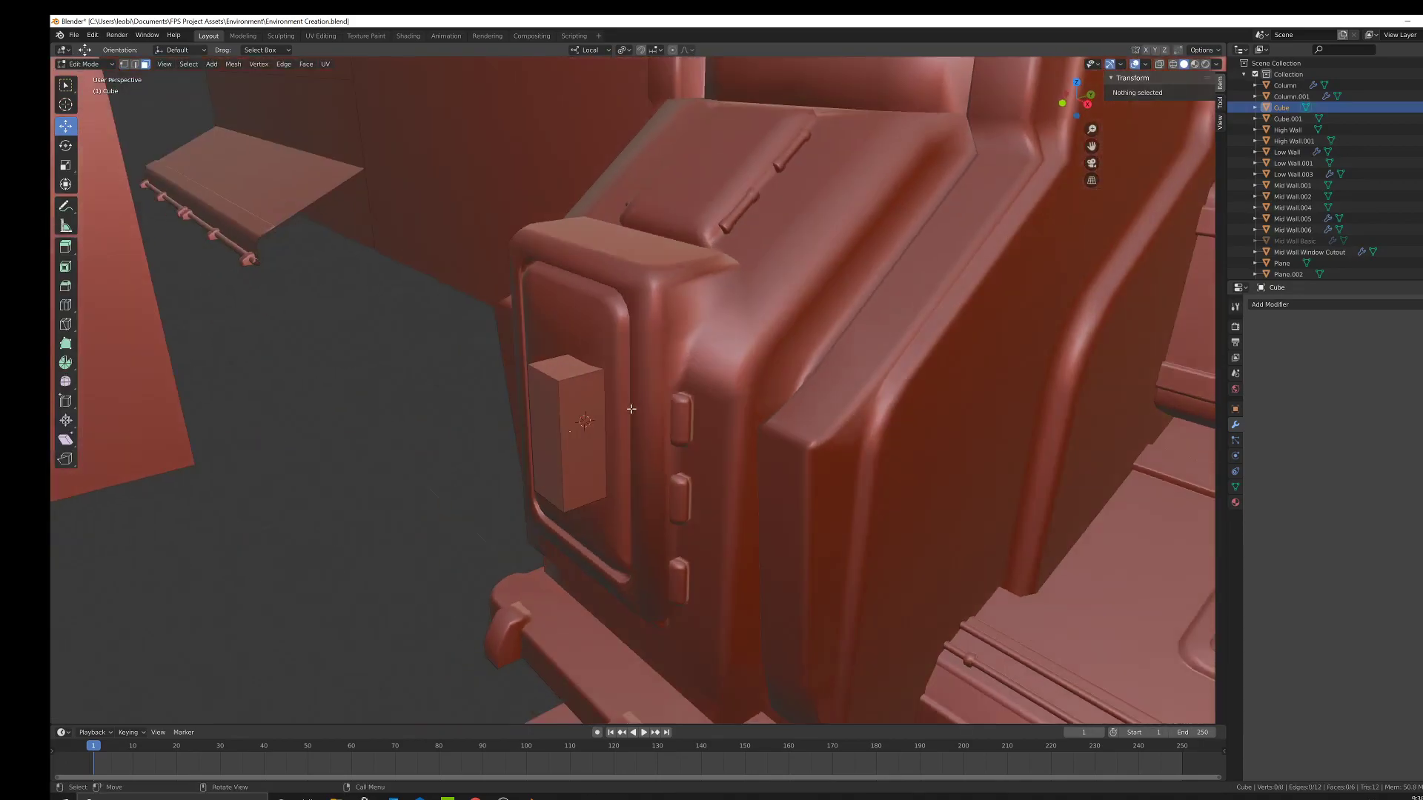
pyautogui.click(551, 442)
pyautogui.press('g')
pyautogui.press('y')
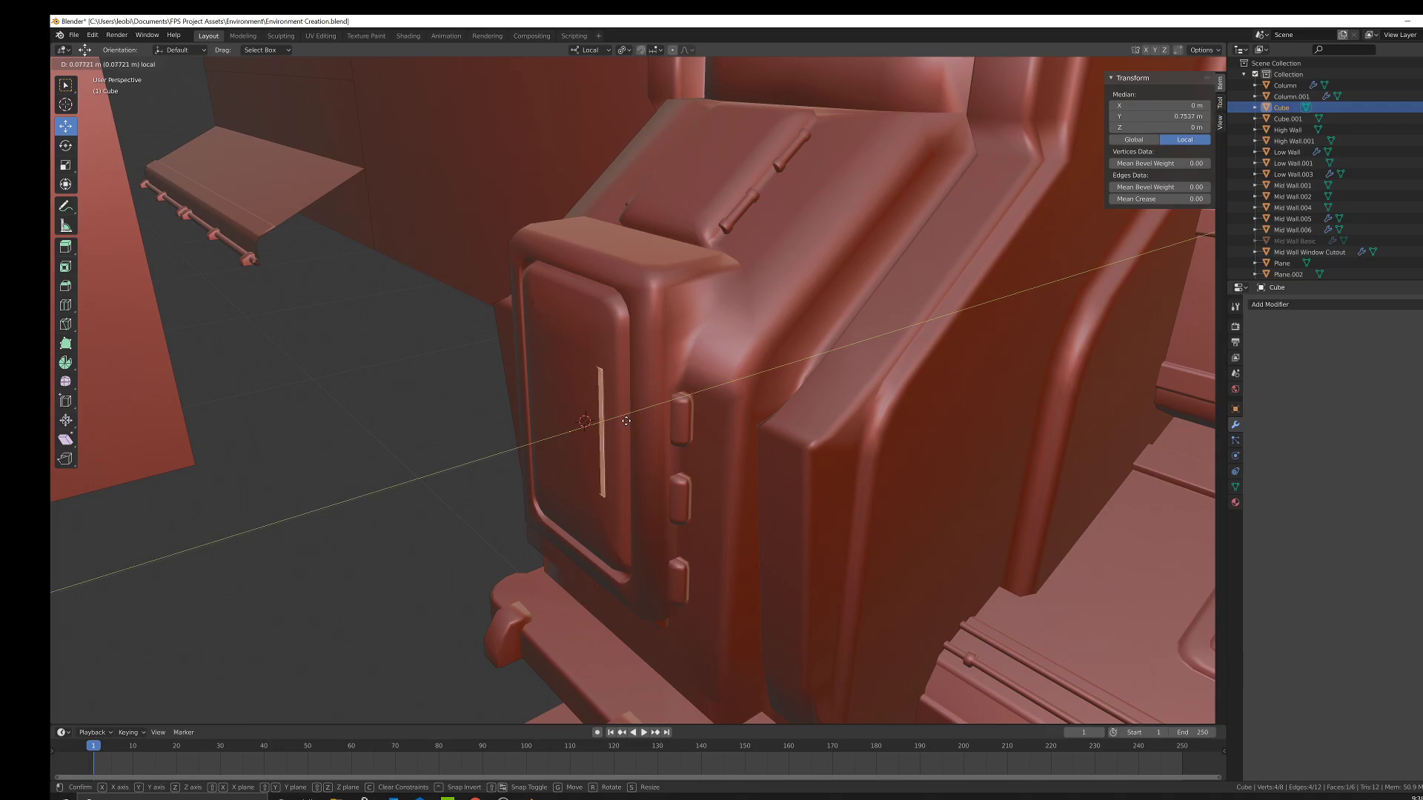
pyautogui.moveTo(623, 423); pyautogui.dragTo(623, 422)
pyautogui.moveTo(622, 423); pyautogui.dragTo(649, 469, button='middle')
pyautogui.scroll(2, 649, 470)
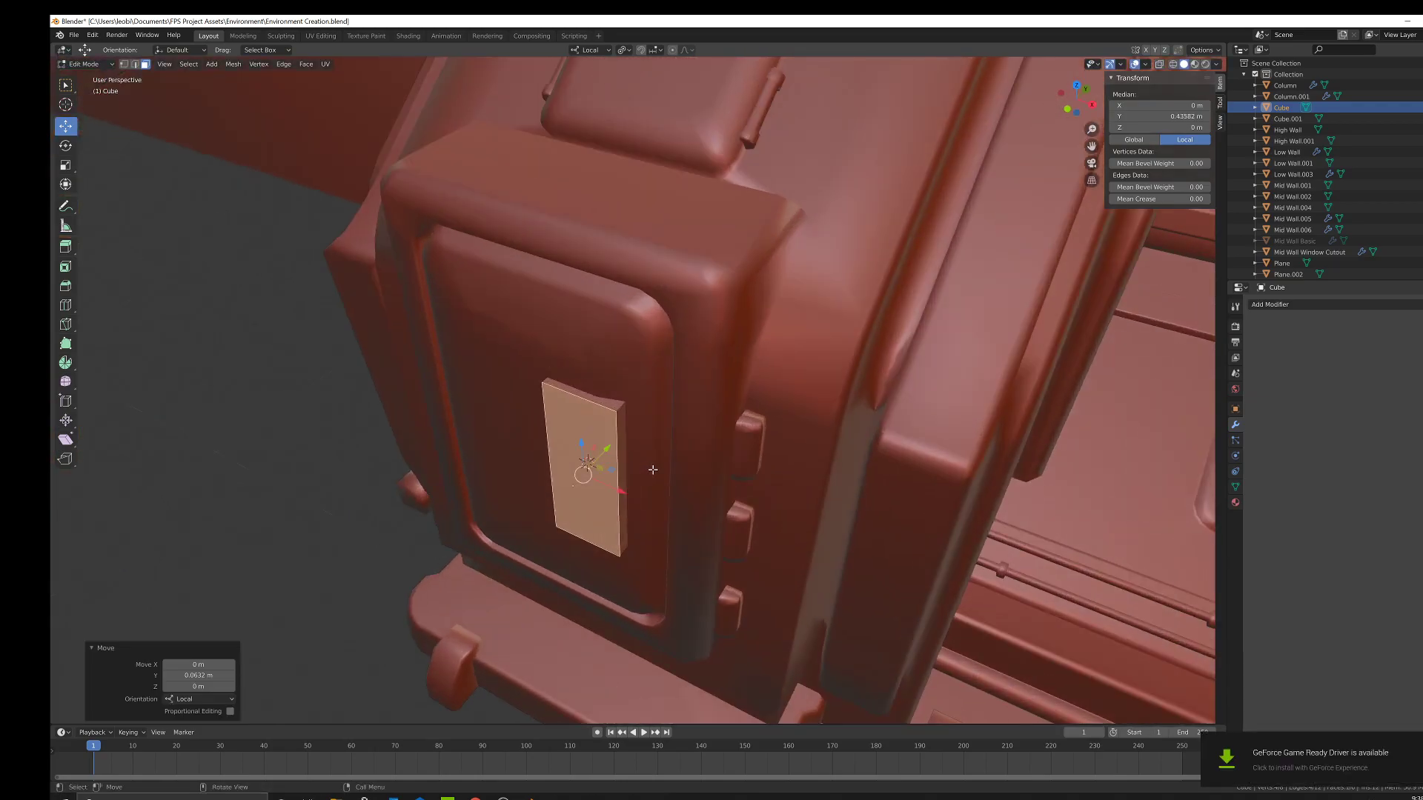
# Rotate the thin block's front face slightly about Z and nudge it along local Y to follow the panel surface.
pyautogui.press('r')
pyautogui.press('z')
pyautogui.click(667, 456)
pyautogui.moveTo(606, 448); pyautogui.dragTo(610, 445)
# Extrude the block's front face slightly outward and scale the new face to 0.966.
pyautogui.scroll(1, 668, 443)
pyautogui.moveTo(627, 442); pyautogui.dragTo(782, 444, button='middle')
pyautogui.scroll(1, 668, 443)
pyautogui.press('e')
pyautogui.click(669, 445)
pyautogui.press('s')
pyautogui.click(710, 450)
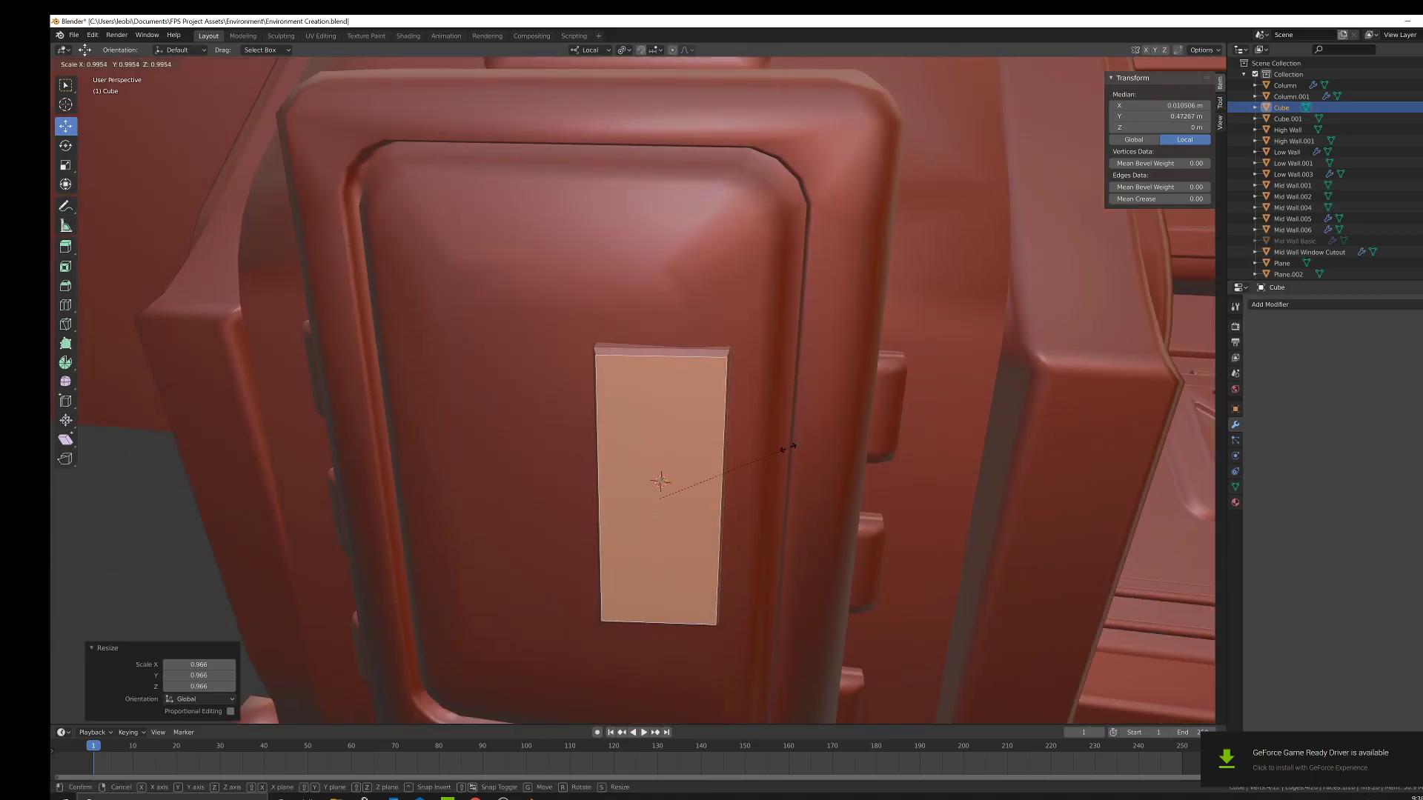
# Shrink the extruded front face again by 0.953 and stretch it slightly along local Z to form an even chamfer.
pyautogui.press('s')
pyautogui.click(809, 447)
pyautogui.press('s')
pyautogui.press('z')
pyautogui.press('z')
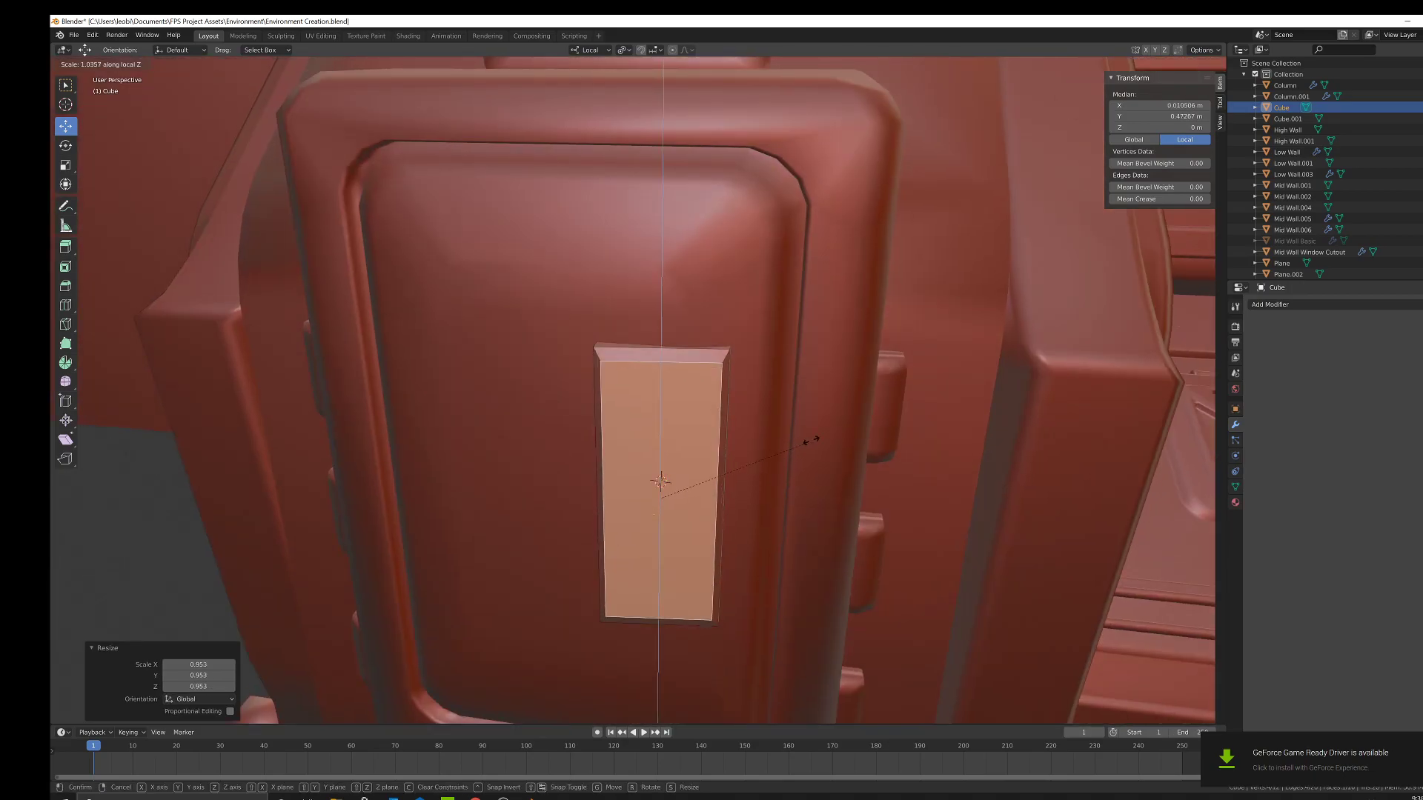
pyautogui.rightClick(808, 439)
# Inset the chamfered front face by about 0.056 m and narrow the inner face along local X.
pyautogui.press('i')
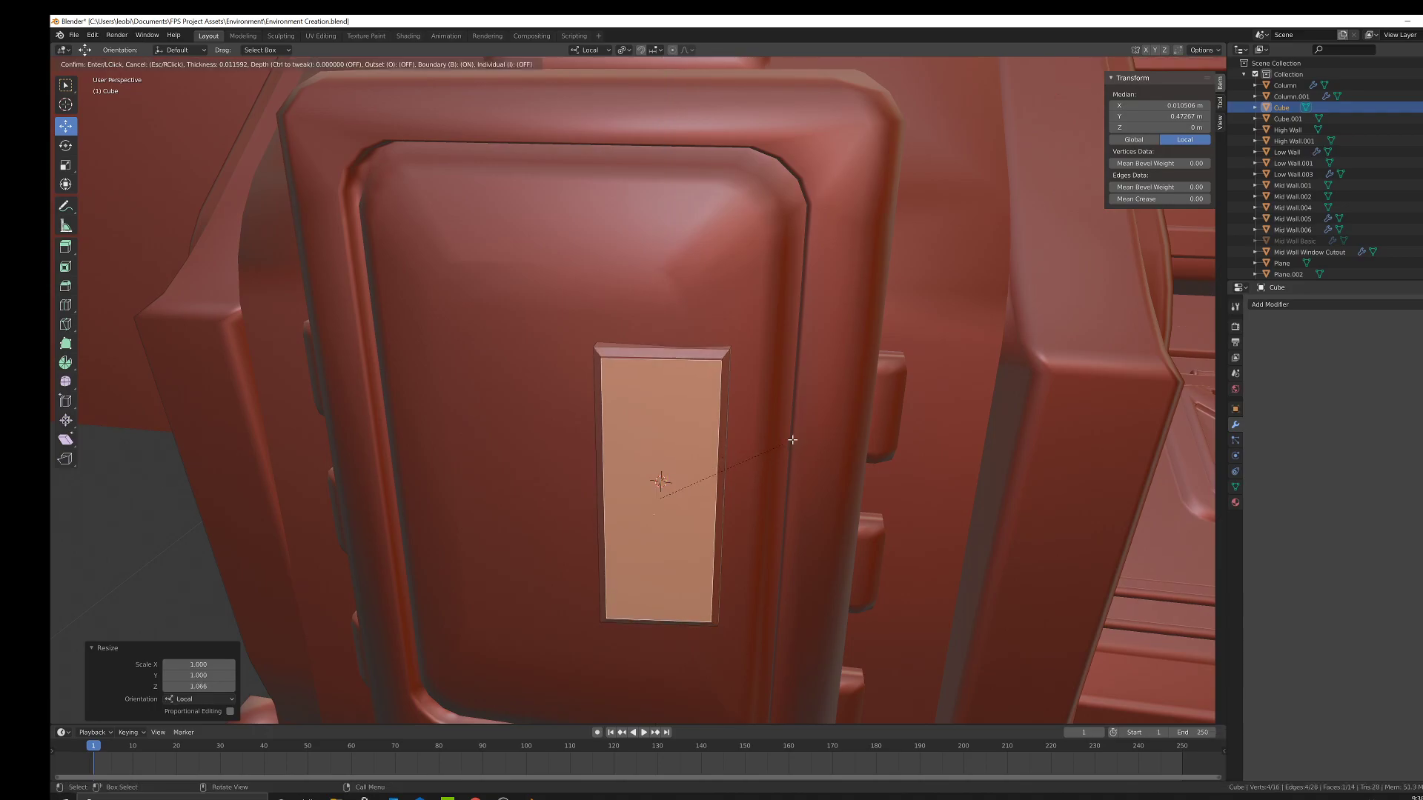
pyautogui.click(785, 436)
pyautogui.press('s')
pyautogui.press('x')
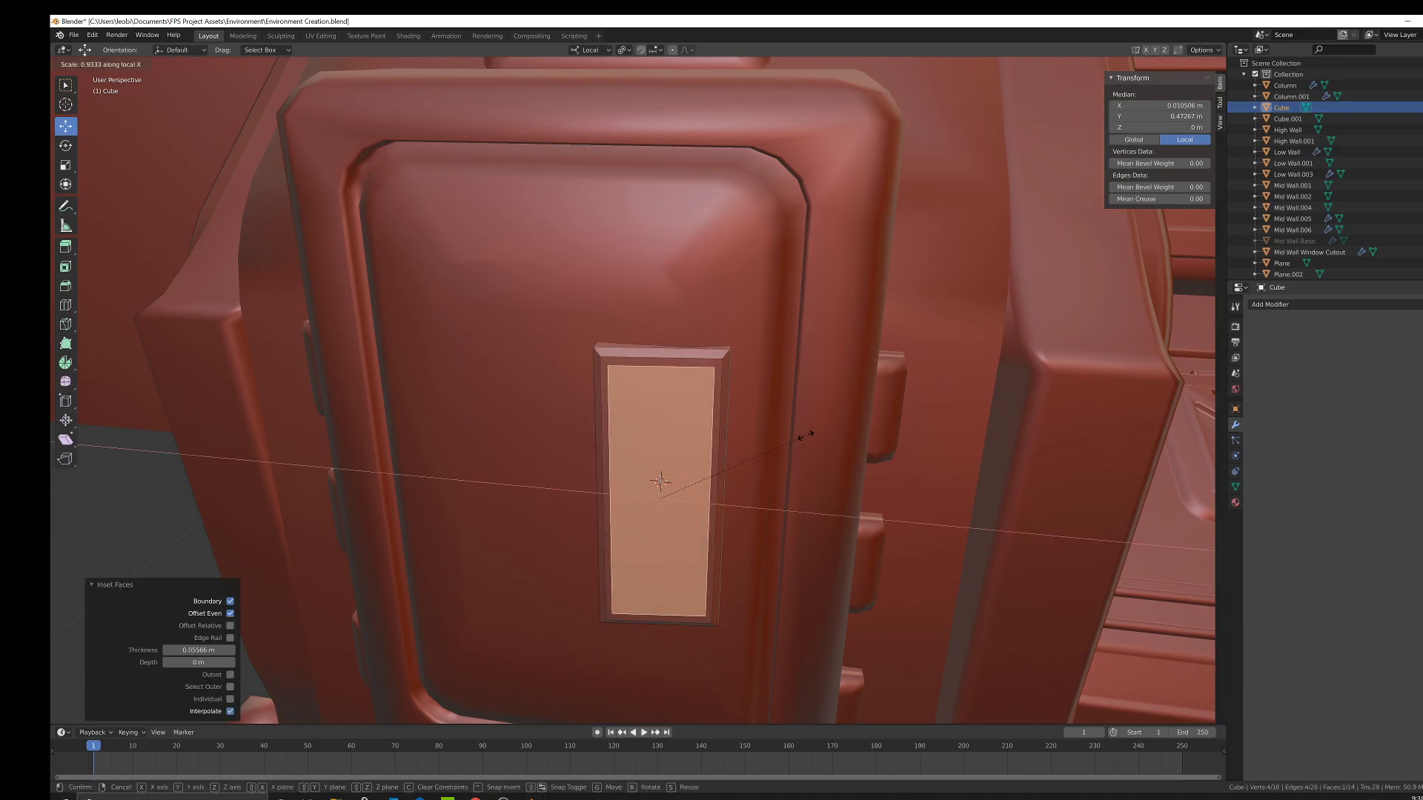
pyautogui.click(737, 447)
# Extrude the inner face inward as a recess, scale it to 0.950 and stretch it by 1.107 along local Z.
pyautogui.moveTo(736, 447); pyautogui.dragTo(683, 467, button='middle')
pyautogui.press('e')
pyautogui.click(687, 467)
pyautogui.press('s')
pyautogui.click(722, 471)
pyautogui.press('s')
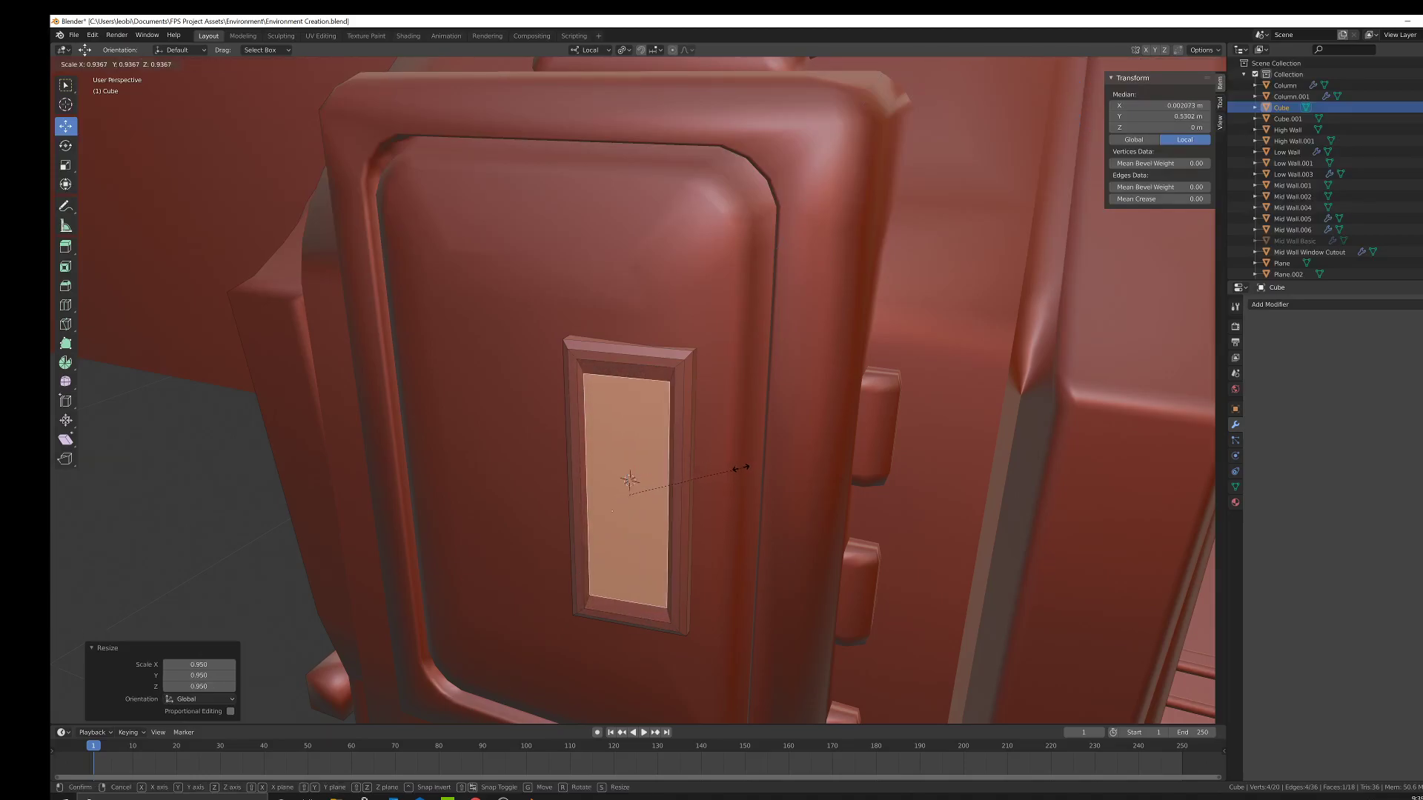
pyautogui.press('z')
pyautogui.press('z')
pyautogui.click(746, 457)
# Add one vertical loop cut through the recessed plate and edge-slide it about halfway toward the plate's left side.
pyautogui.moveTo(746, 457); pyautogui.dragTo(193, 294, button='middle')
pyautogui.click(66, 304)
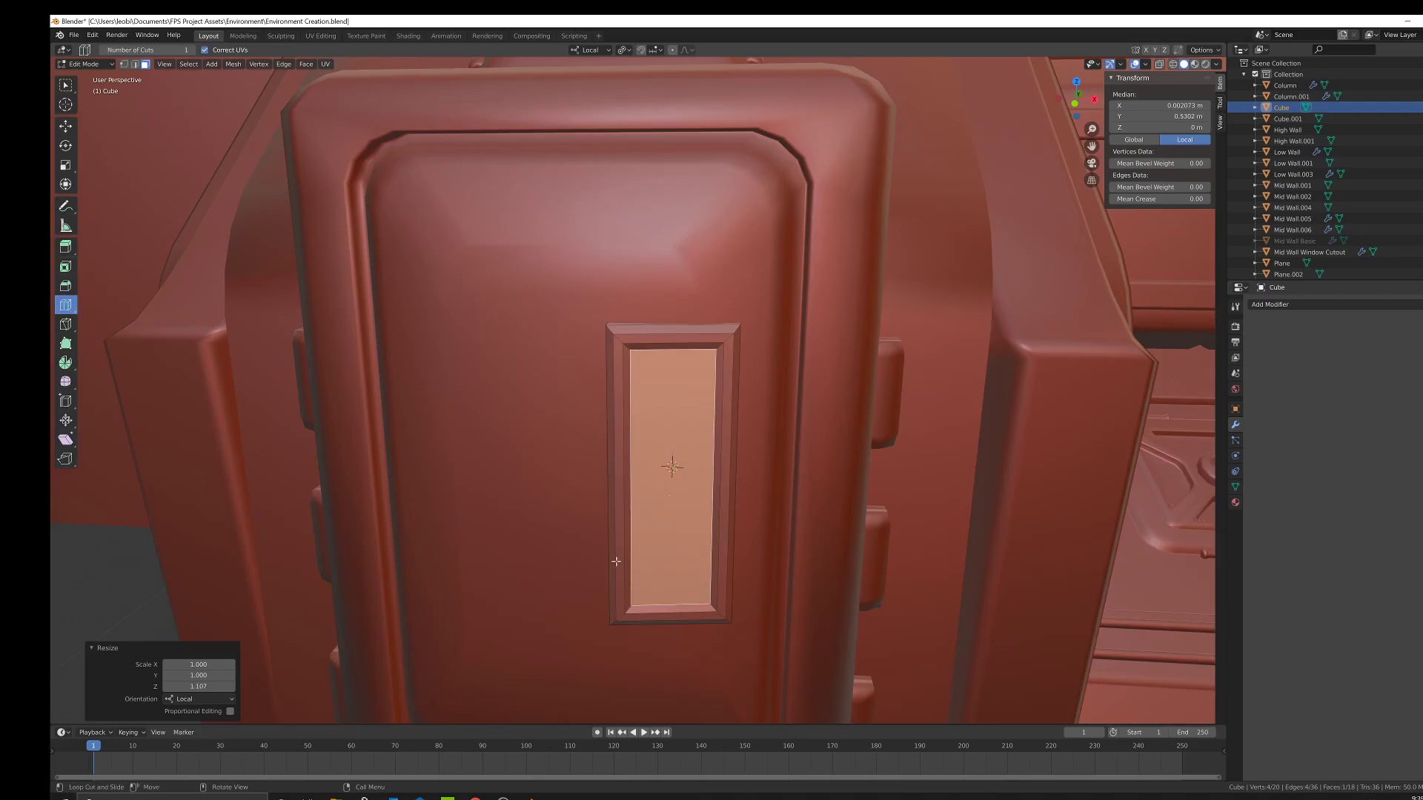
pyautogui.click(697, 622)
pyautogui.rightClick(505, 420)
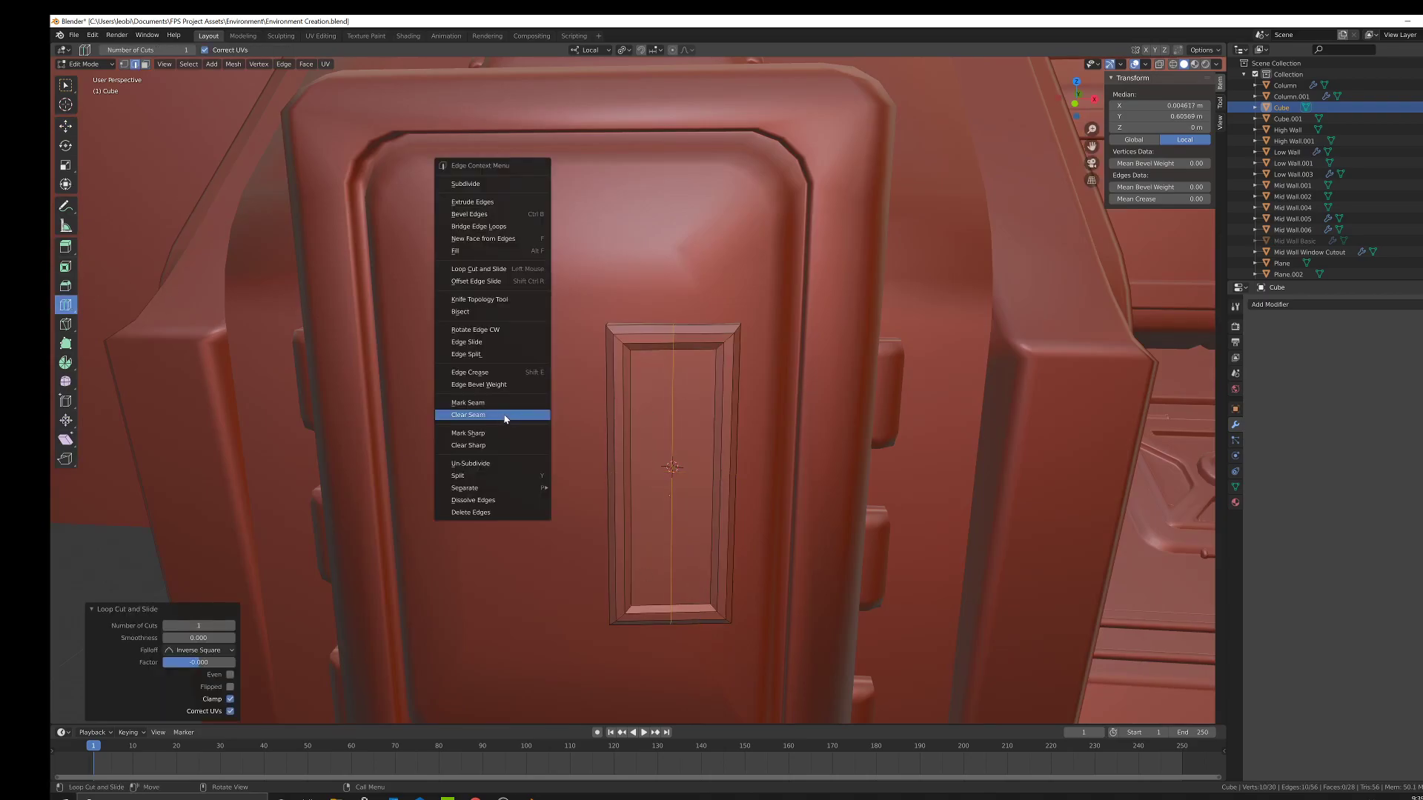
pyautogui.click(489, 341)
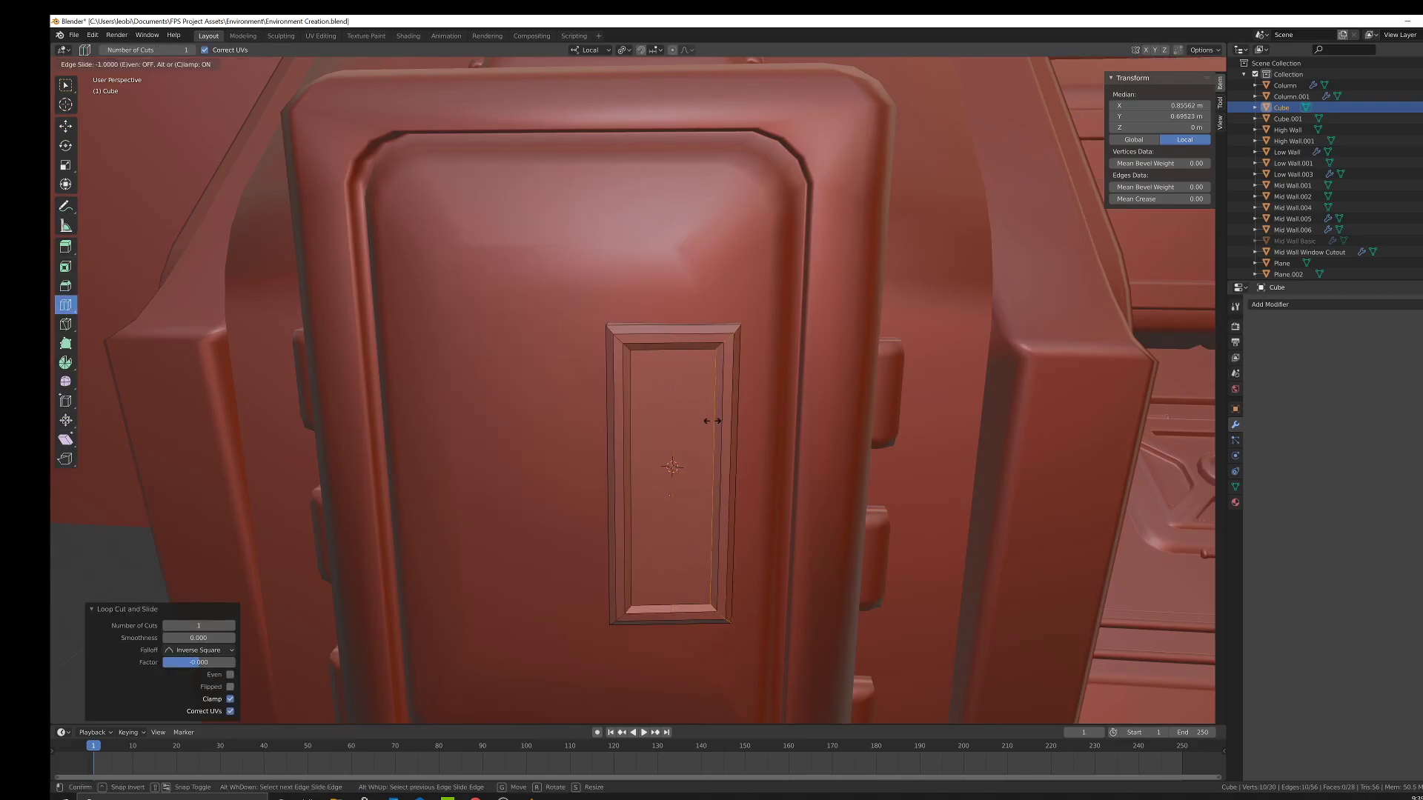
pyautogui.rightClick(725, 361)
pyautogui.rightClick(766, 425)
pyautogui.click(767, 425)
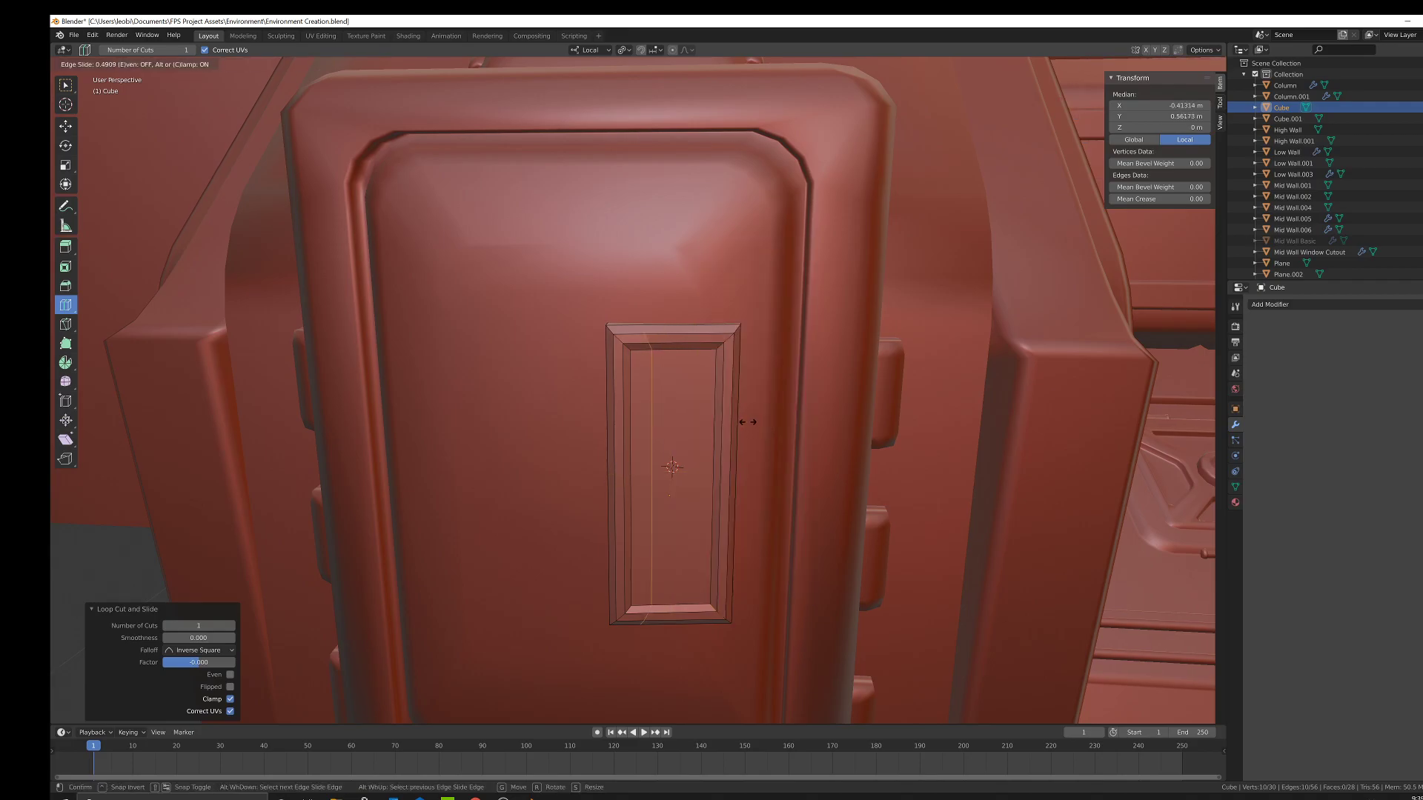
pyautogui.click(743, 412)
# Extrude the wider recessed face beside the loop cut slightly outward and scale it to about 0.898.
pyautogui.click(146, 65)
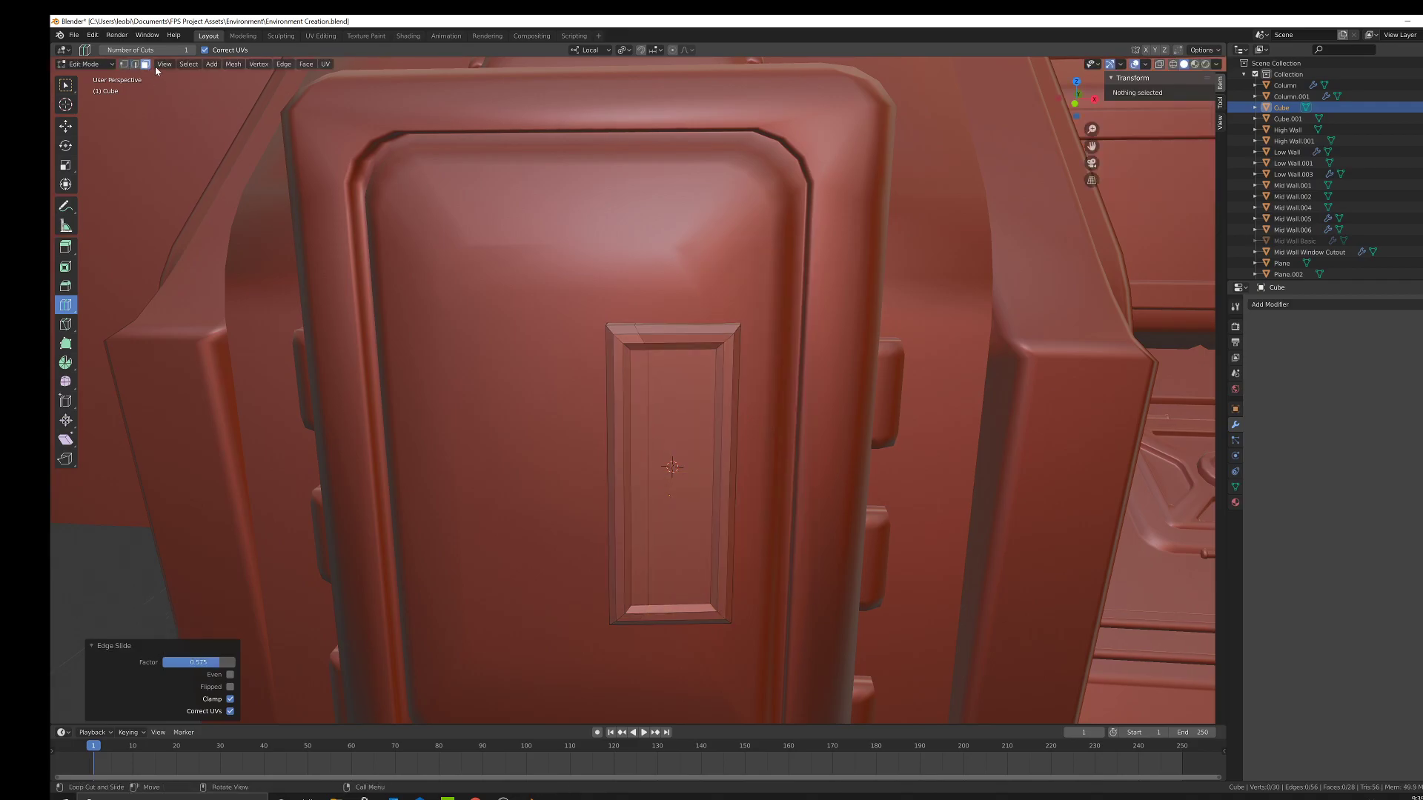
pyautogui.moveTo(738, 416); pyautogui.dragTo(669, 436, button='middle')
pyautogui.click(670, 429)
pyautogui.scroll(1, 670, 436)
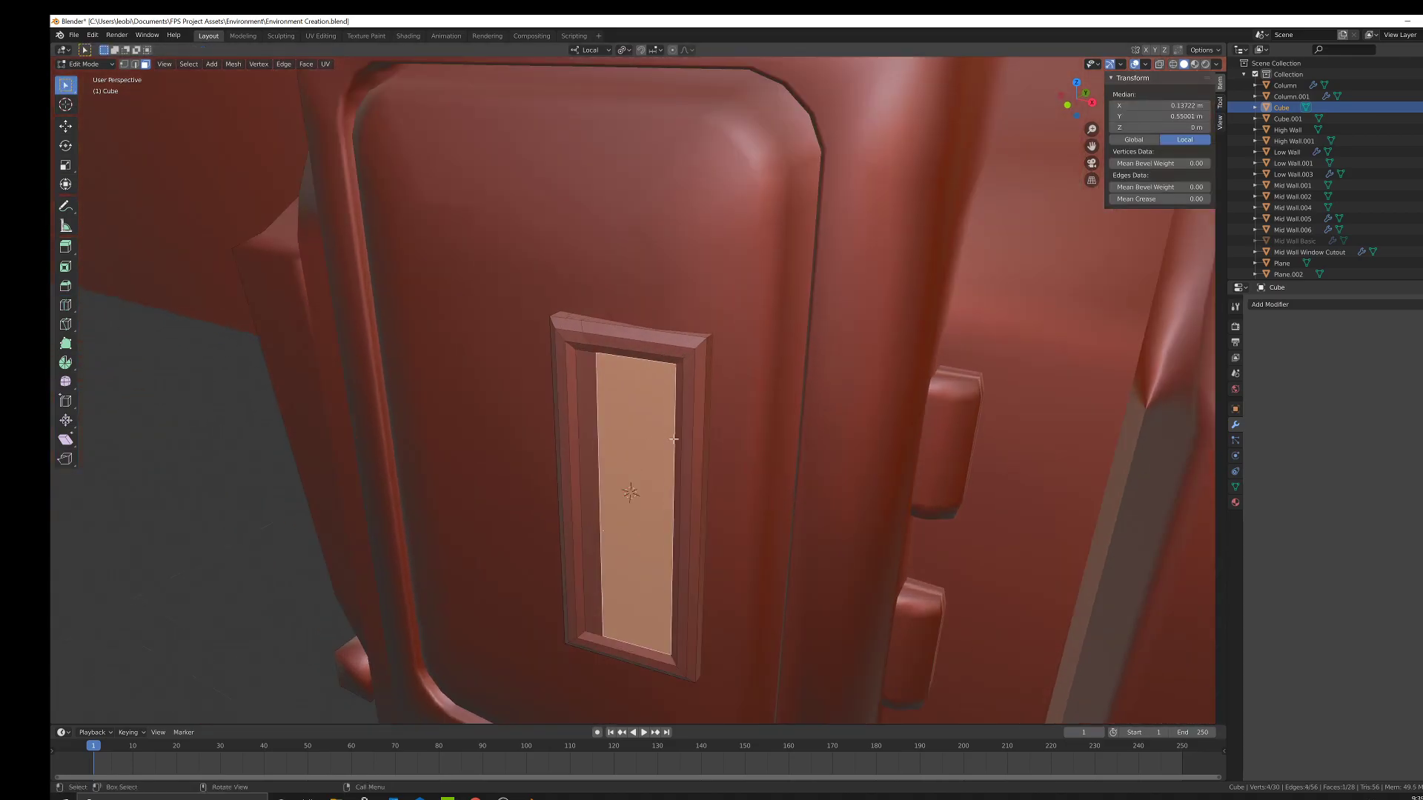
pyautogui.press('e')
pyautogui.click(675, 462)
pyautogui.press('s')
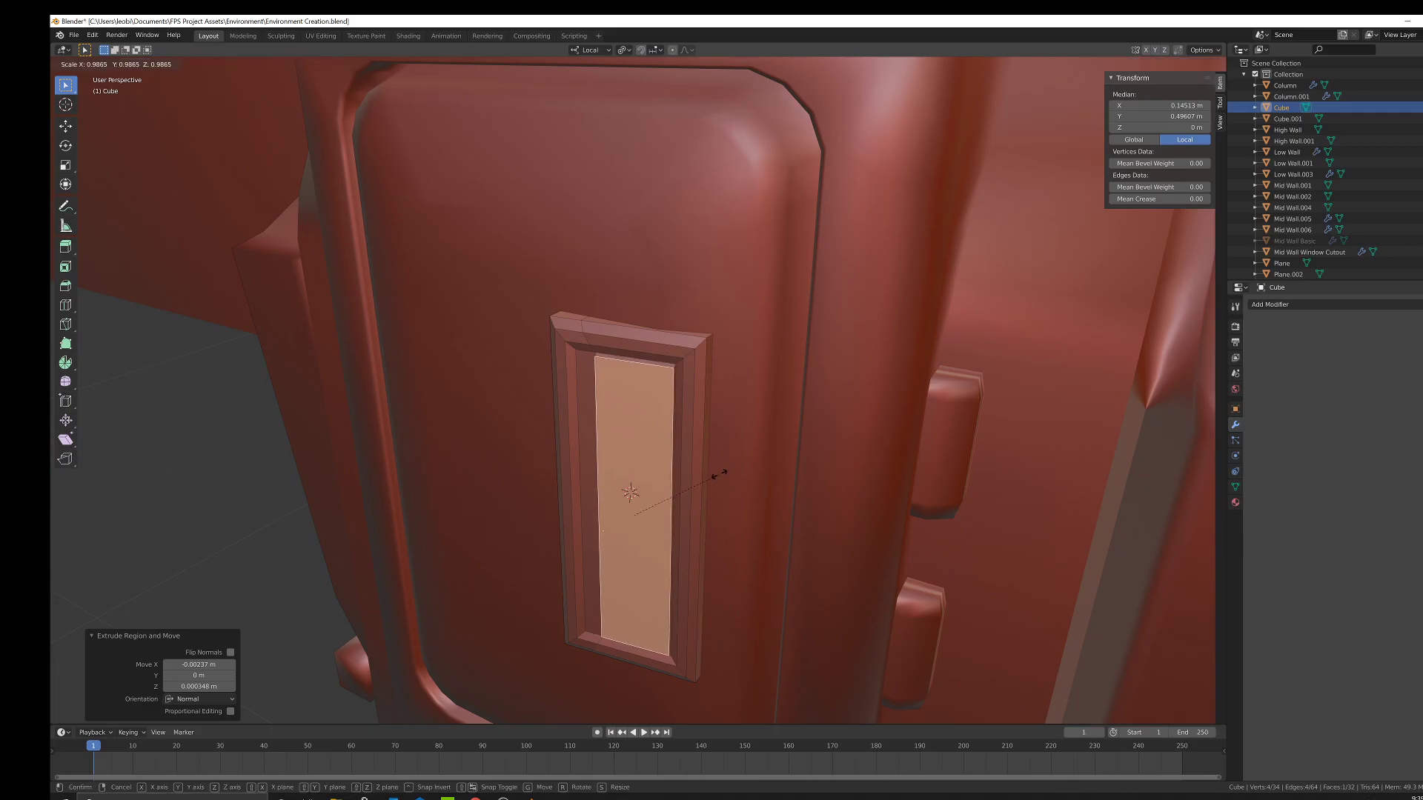
pyautogui.click(717, 474)
# Scale the raised strip's face to 0.869 and stretch it by 1.211 along local Z.
pyautogui.moveTo(724, 476); pyautogui.dragTo(800, 466, button='middle')
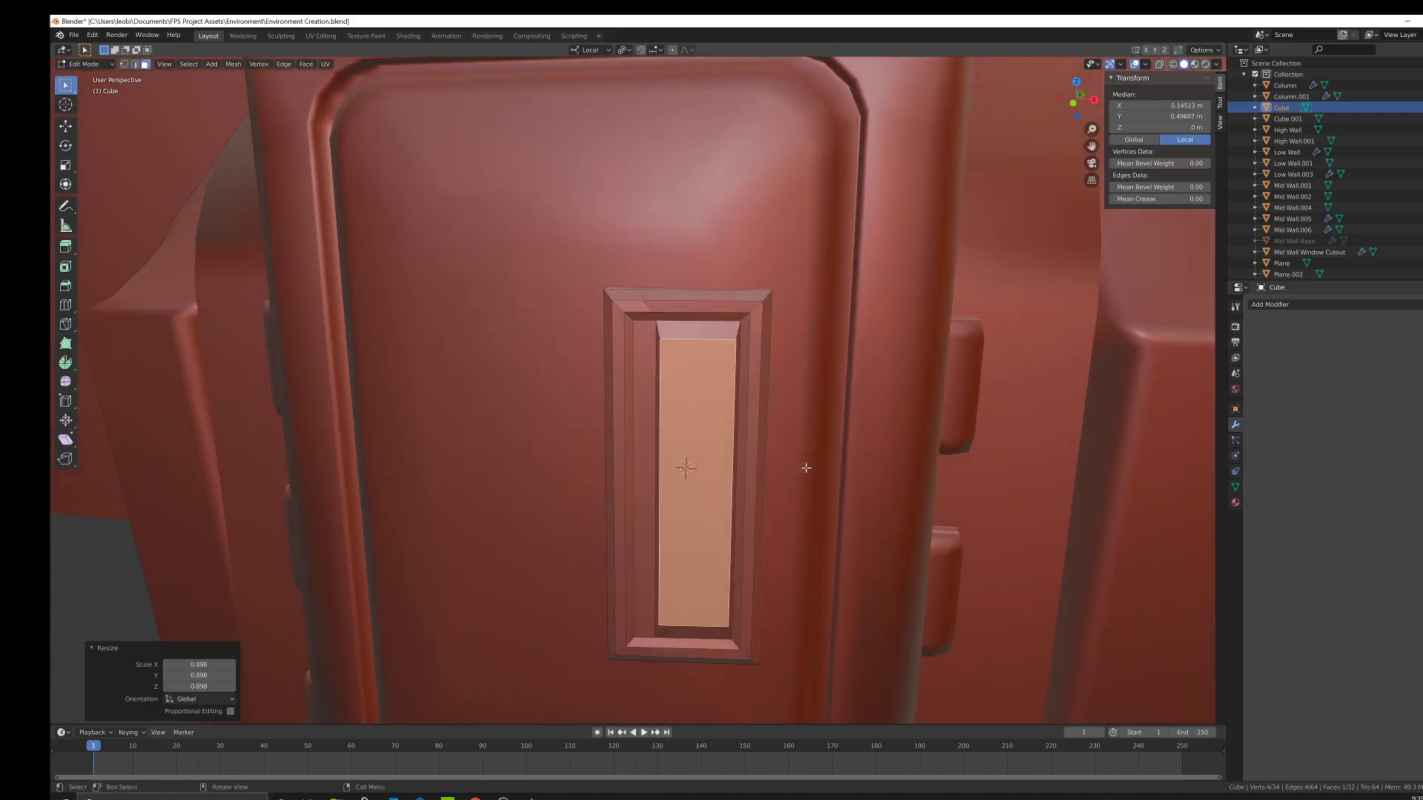
pyautogui.press('s')
pyautogui.press('z')
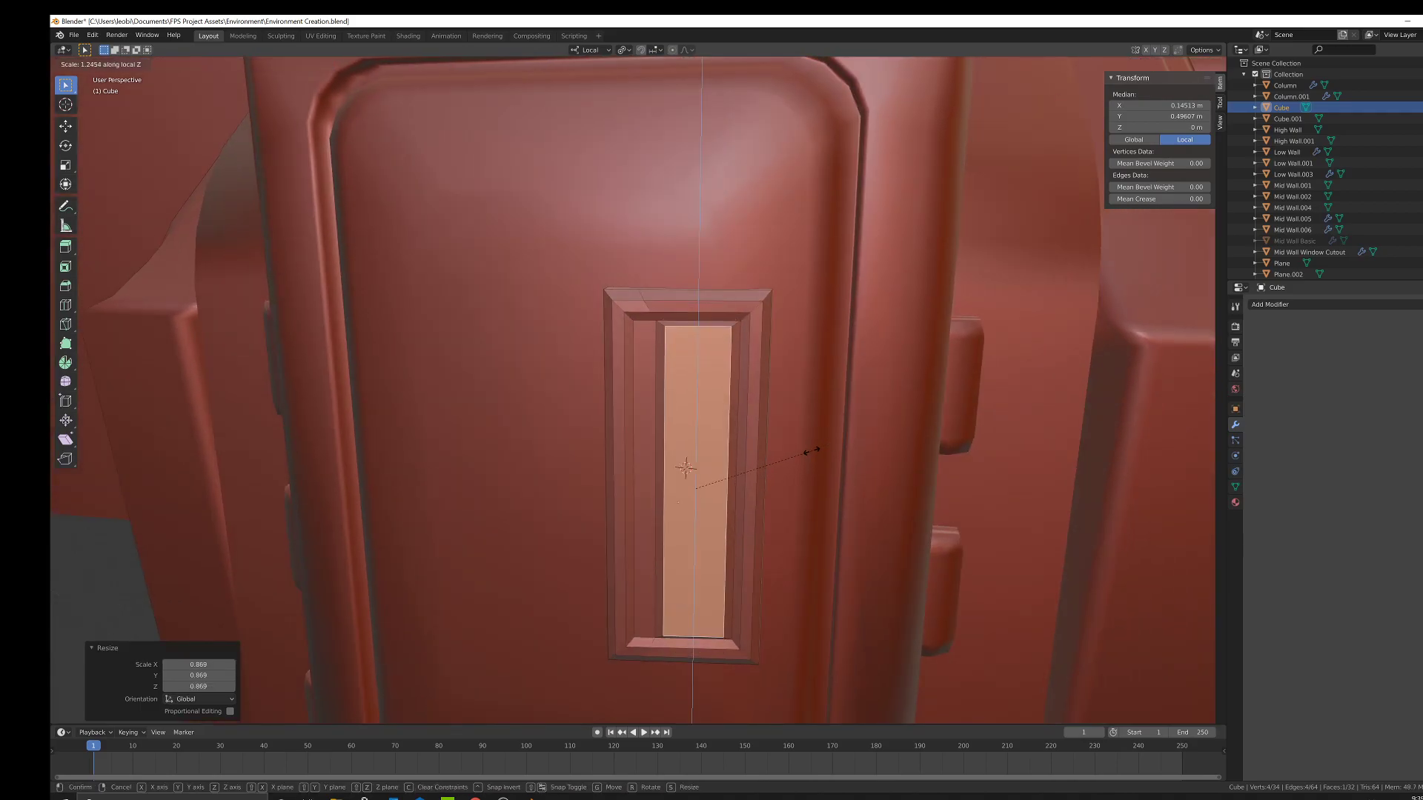
pyautogui.click(808, 451)
# Inset the raised strip's face by about 0.067 m and lengthen the inner face slightly along local Z.
pyautogui.press('i')
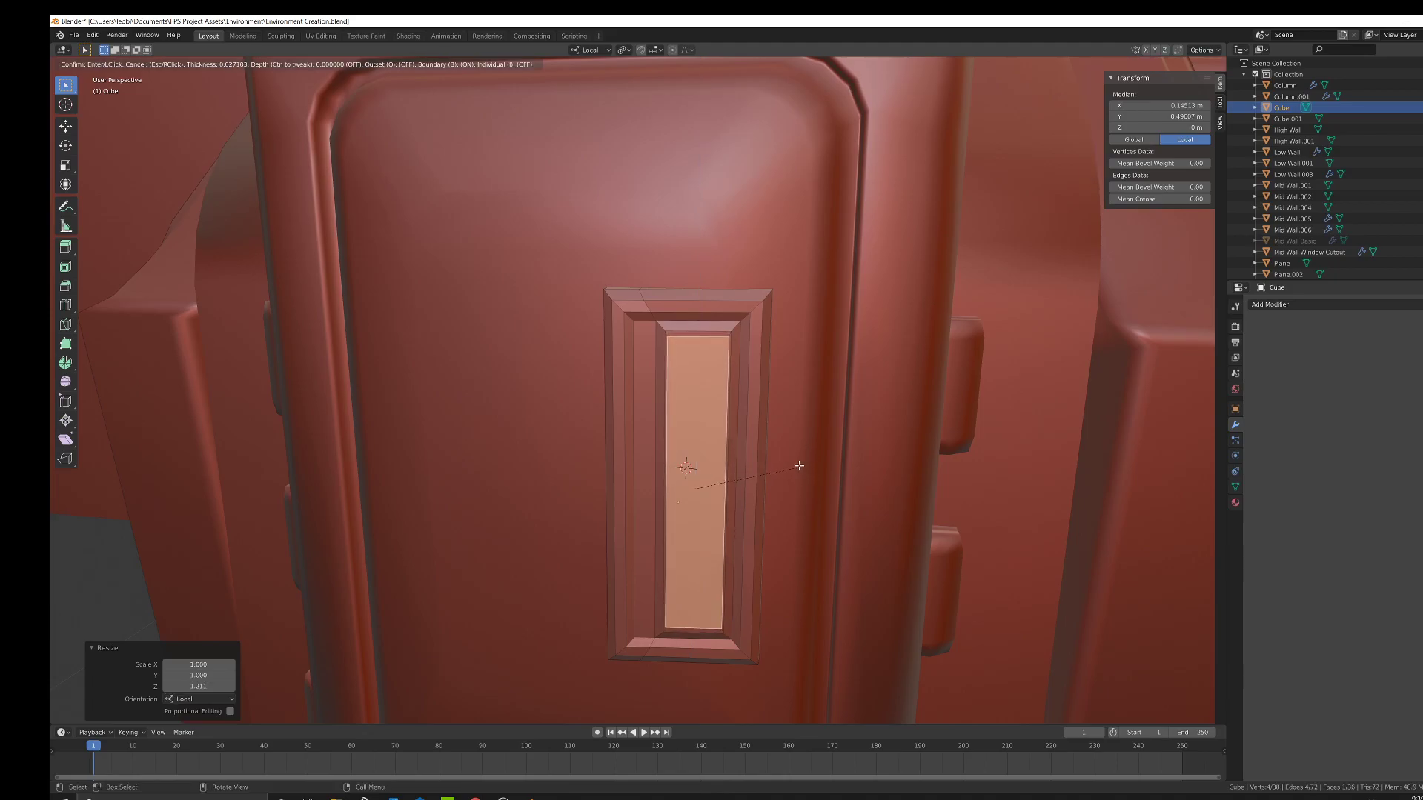
pyautogui.click(793, 465)
pyautogui.press('s')
pyautogui.press('z')
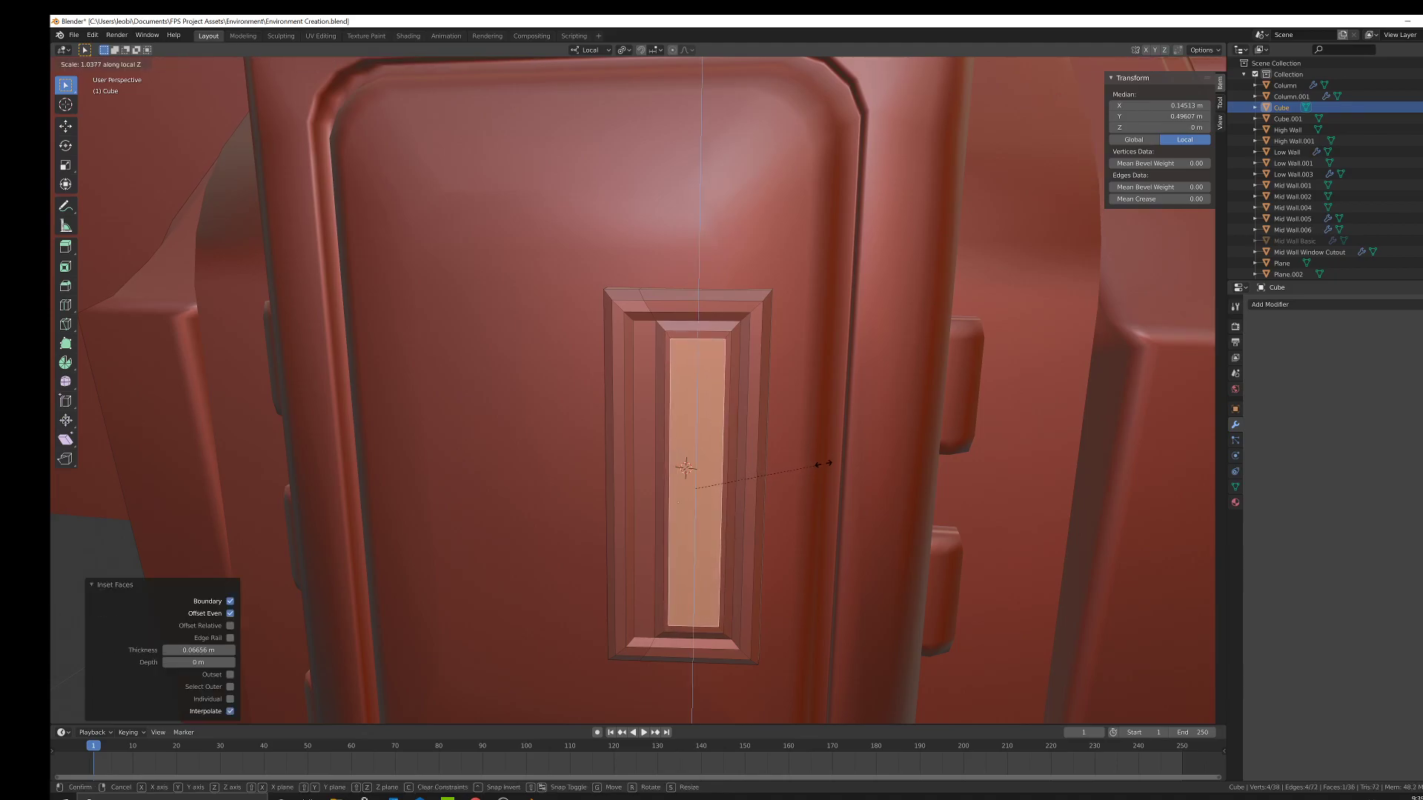
pyautogui.click(819, 463)
# Scale the strip's inset face down to about 0.887 and stretch it by 1.148 along local Z.
pyautogui.press('s')
pyautogui.press('z')
pyautogui.press('z')
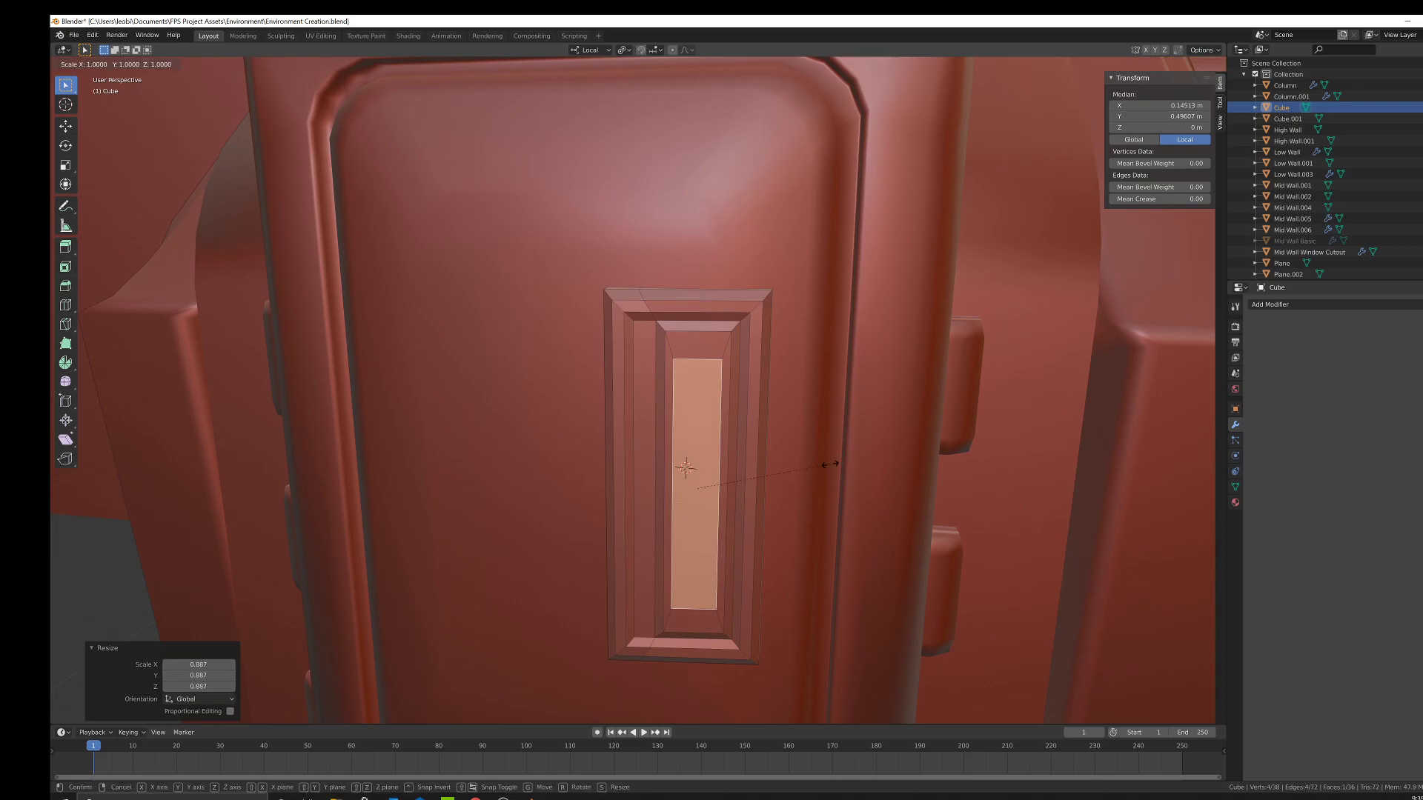
pyautogui.click(851, 455)
pyautogui.moveTo(851, 454); pyautogui.dragTo(741, 518, button='middle')
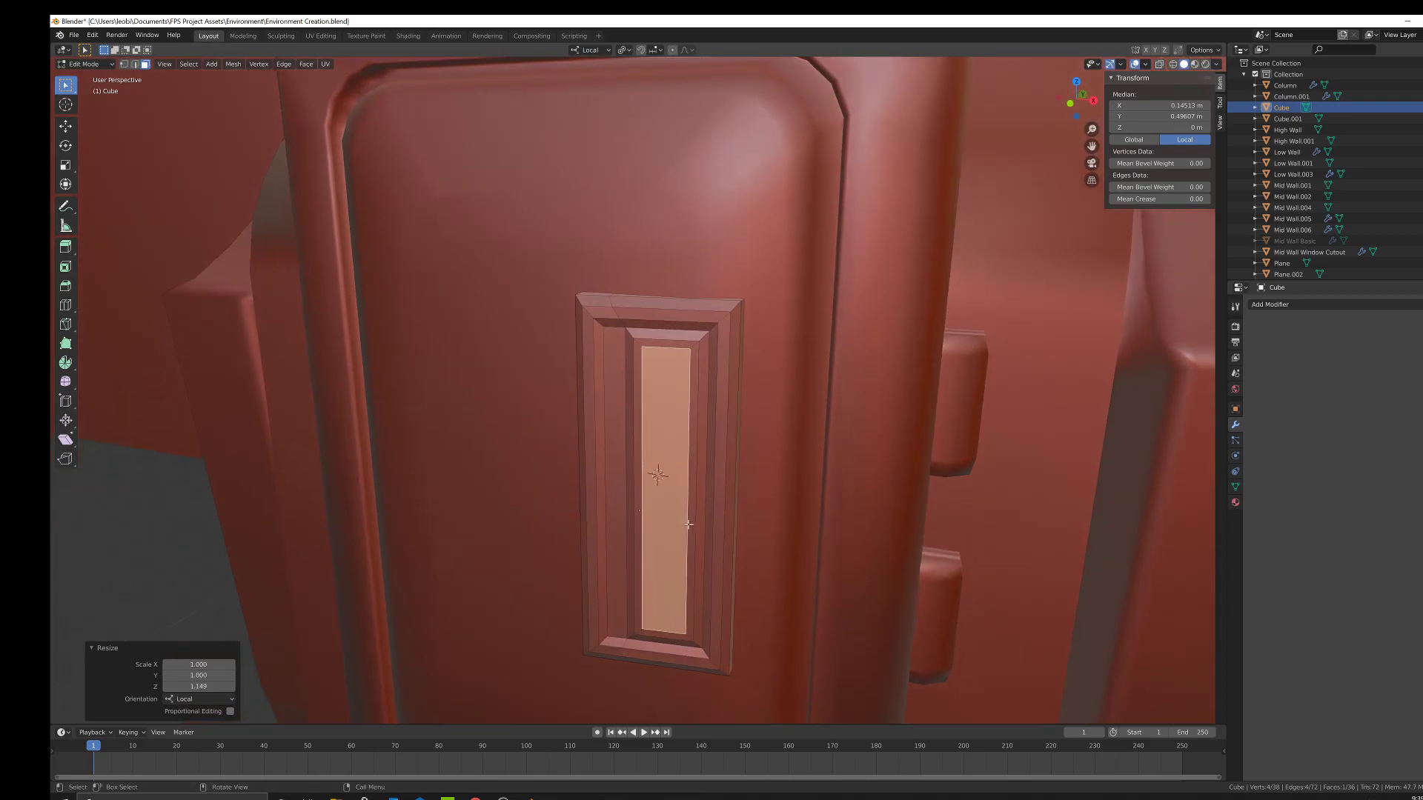
# Try to extrude the inner face of the small rectangular panel and narrow it along its local X axis.
pyautogui.press('e')
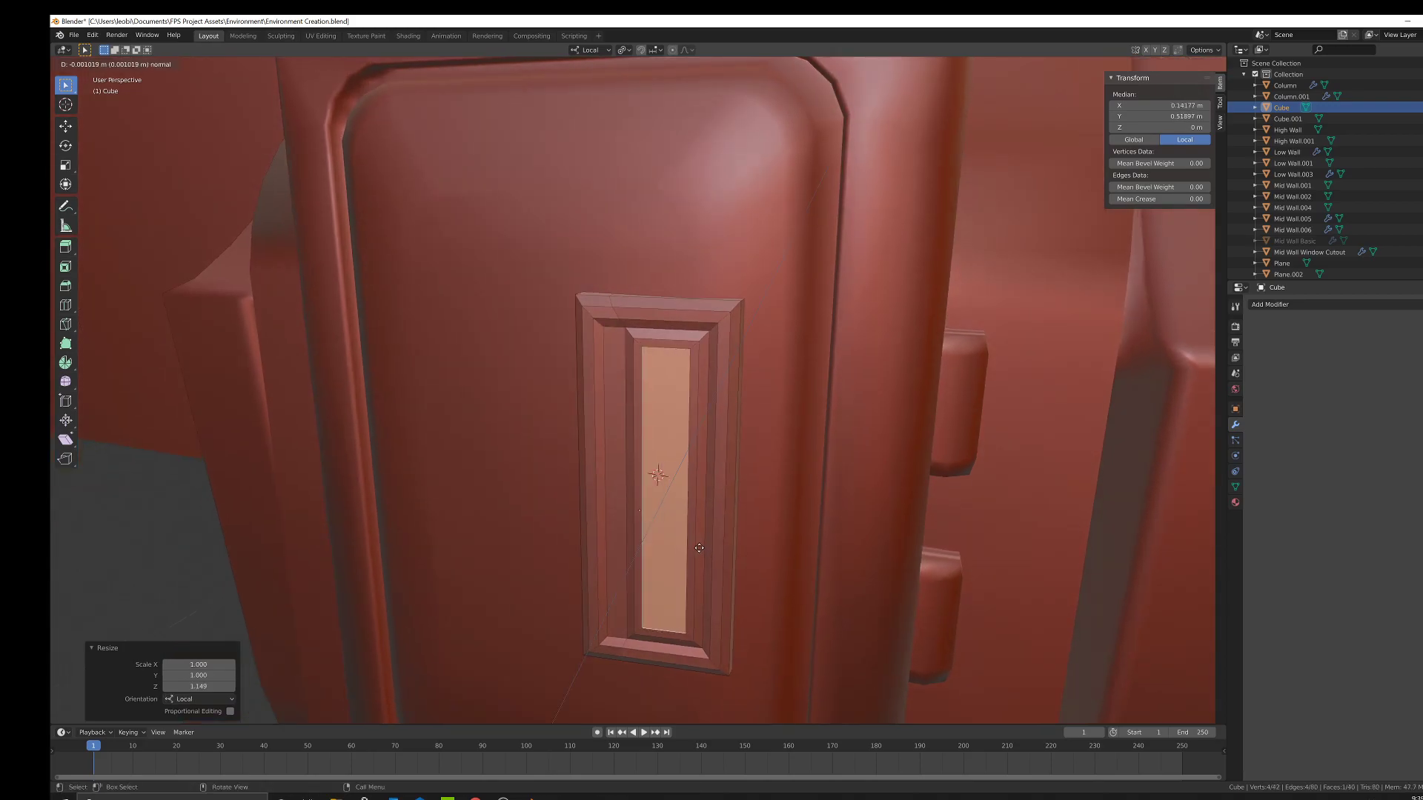
pyautogui.click(696, 554)
pyautogui.moveTo(696, 555); pyautogui.dragTo(762, 534, button='middle')
pyautogui.press('s')
pyautogui.press('x')
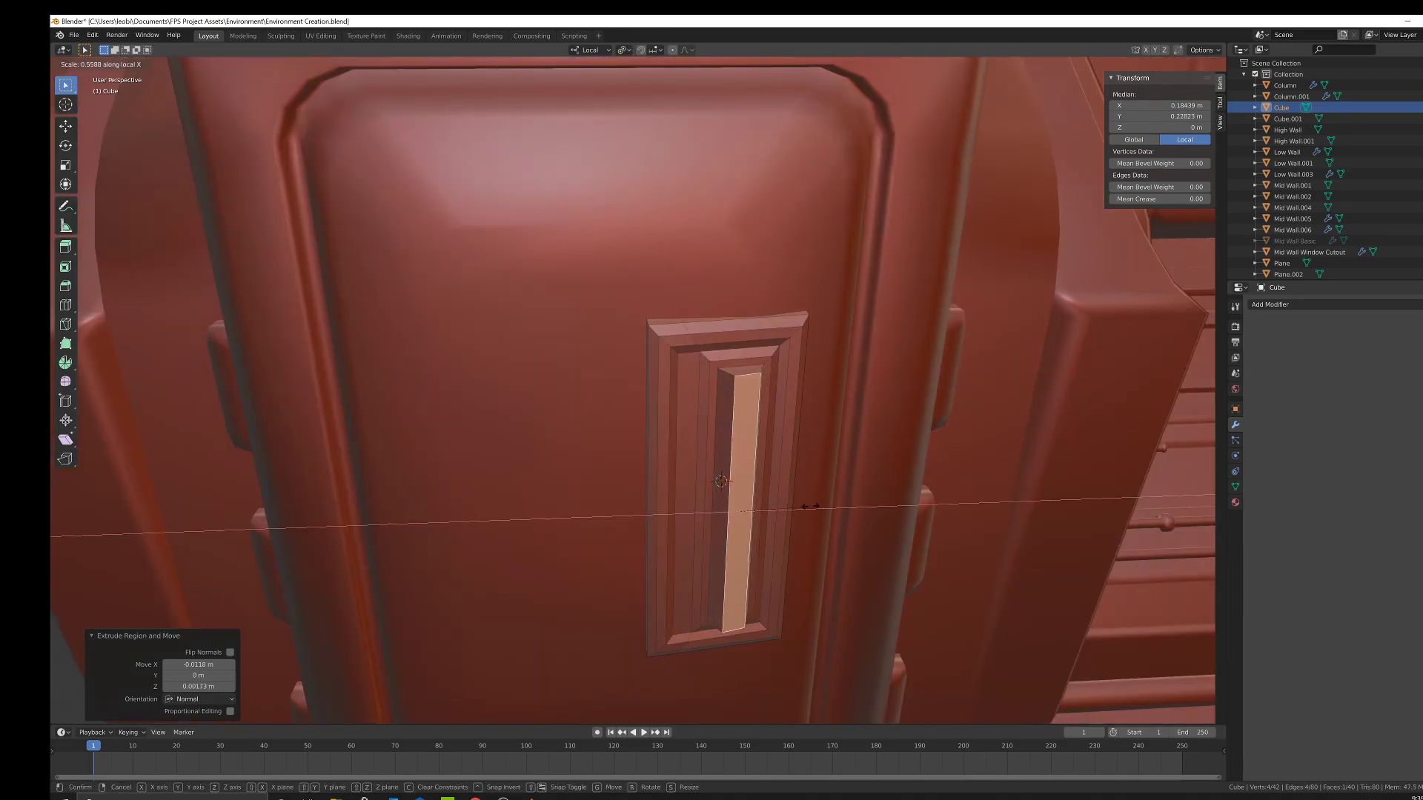
pyautogui.click(794, 501)
# Try to extrude the narrowed strip twice more and taper its front face along local X.
pyautogui.press('e')
pyautogui.click(796, 506)
pyautogui.press('e')
pyautogui.click(801, 511)
pyautogui.click(799, 511)
pyautogui.press('s')
pyautogui.press('x')
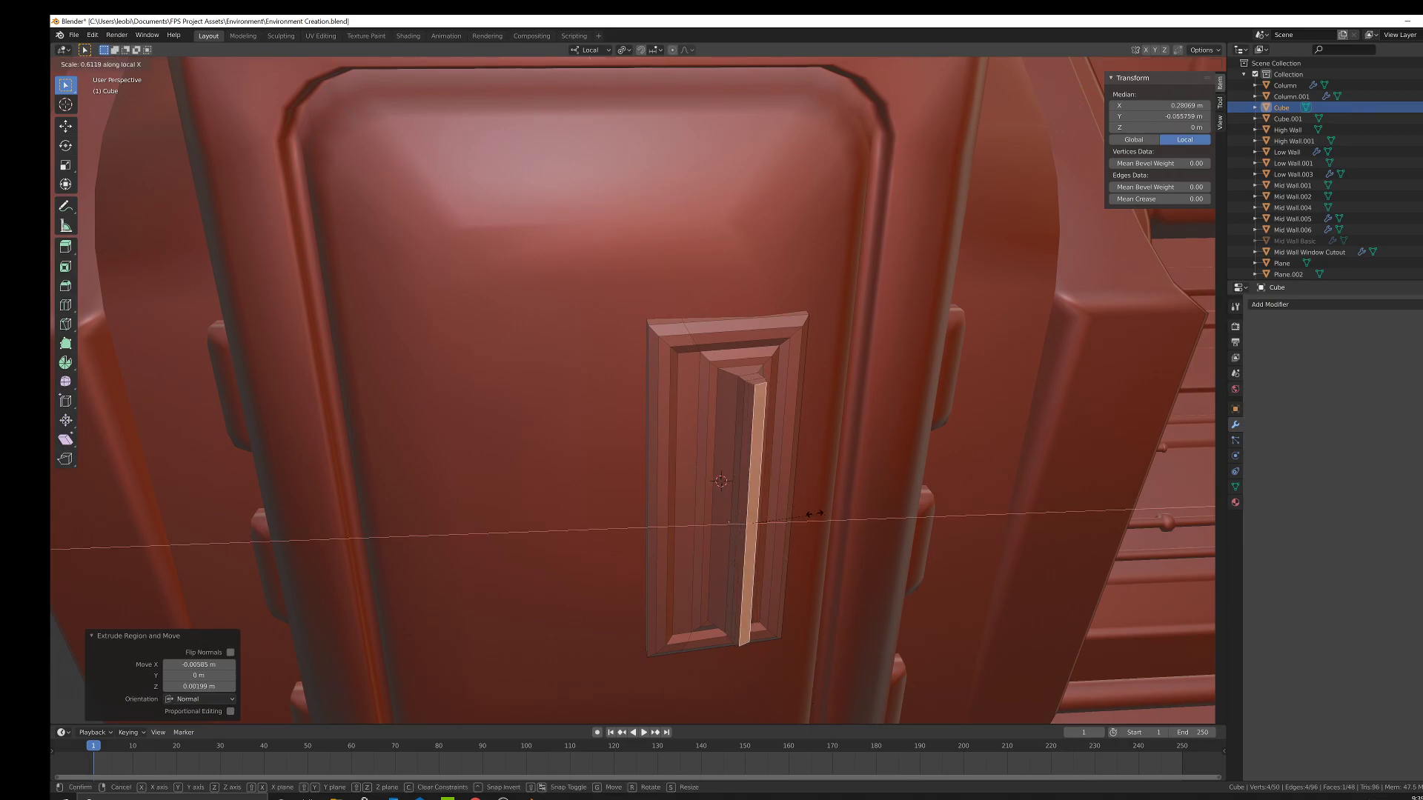
pyautogui.click(810, 511)
pyautogui.press('Tab')
pyautogui.scroll(-7, 808, 517)
pyautogui.moveTo(803, 523)
pyautogui.mouseDown(button='middle')
pyautogui.moveTo(850, 486)
pyautogui.moveTo(795, 530)
pyautogui.mouseUp(button='middle')
pyautogui.press('Tab')
pyautogui.scroll(6, 793, 441)
# Undo the strip extrusions and the earlier inner-face edits back to the plain recessed panel face.
pyautogui.hotkey('ctrl', 'z')
pyautogui.hotkey('ctrl', 'z')
pyautogui.hotkey('ctrl', 'z')
pyautogui.hotkey('ctrl', 'z')
pyautogui.hotkey('ctrl', 'z')
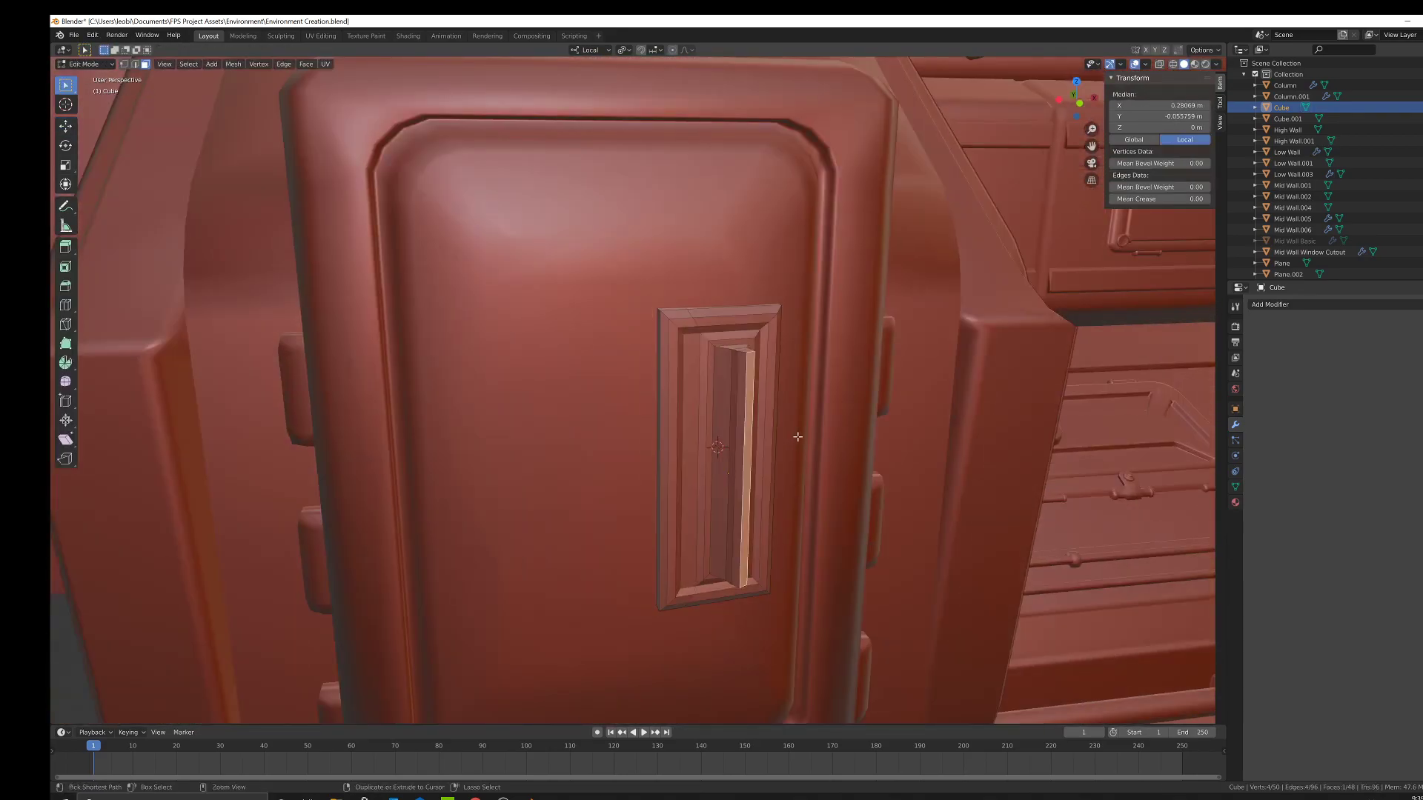
pyautogui.hotkey('ctrl', 'z')
pyautogui.hotkey('ctrl', 'z')
pyautogui.hotkey('ctrl', 'z')
pyautogui.hotkey('ctrl', 'z')
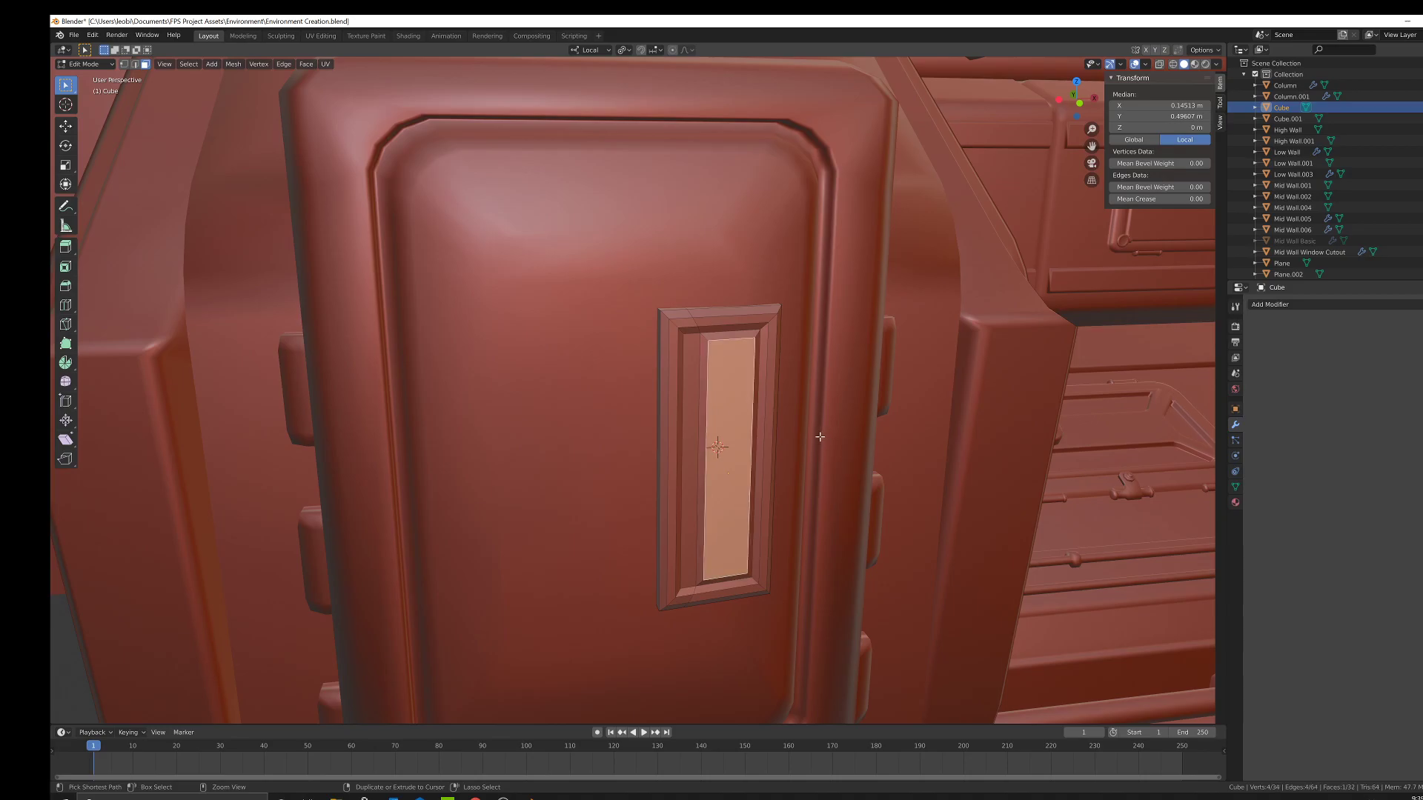
pyautogui.hotkey('ctrl', 'z')
pyautogui.hotkey('ctrl', 'z')
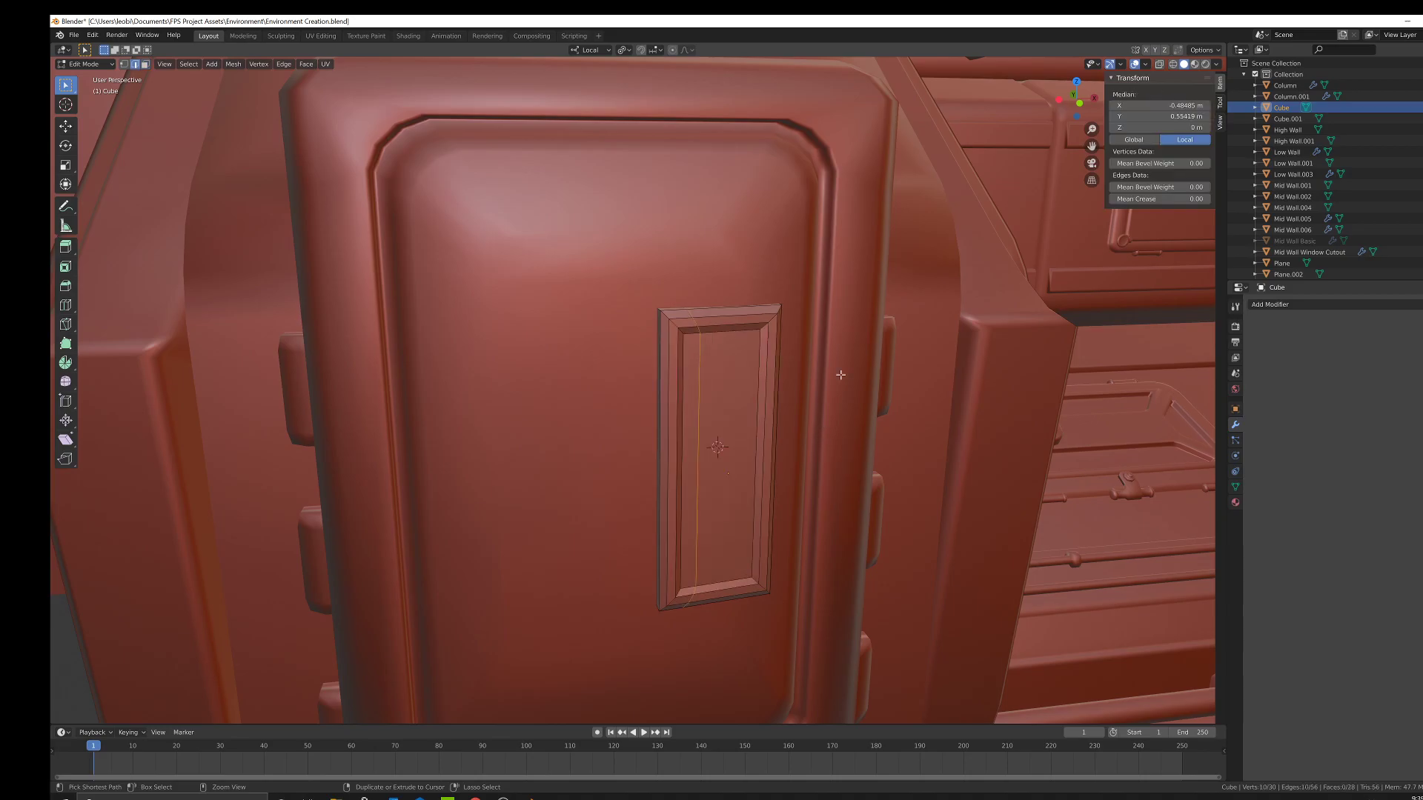
pyautogui.hotkey('ctrl', 'z')
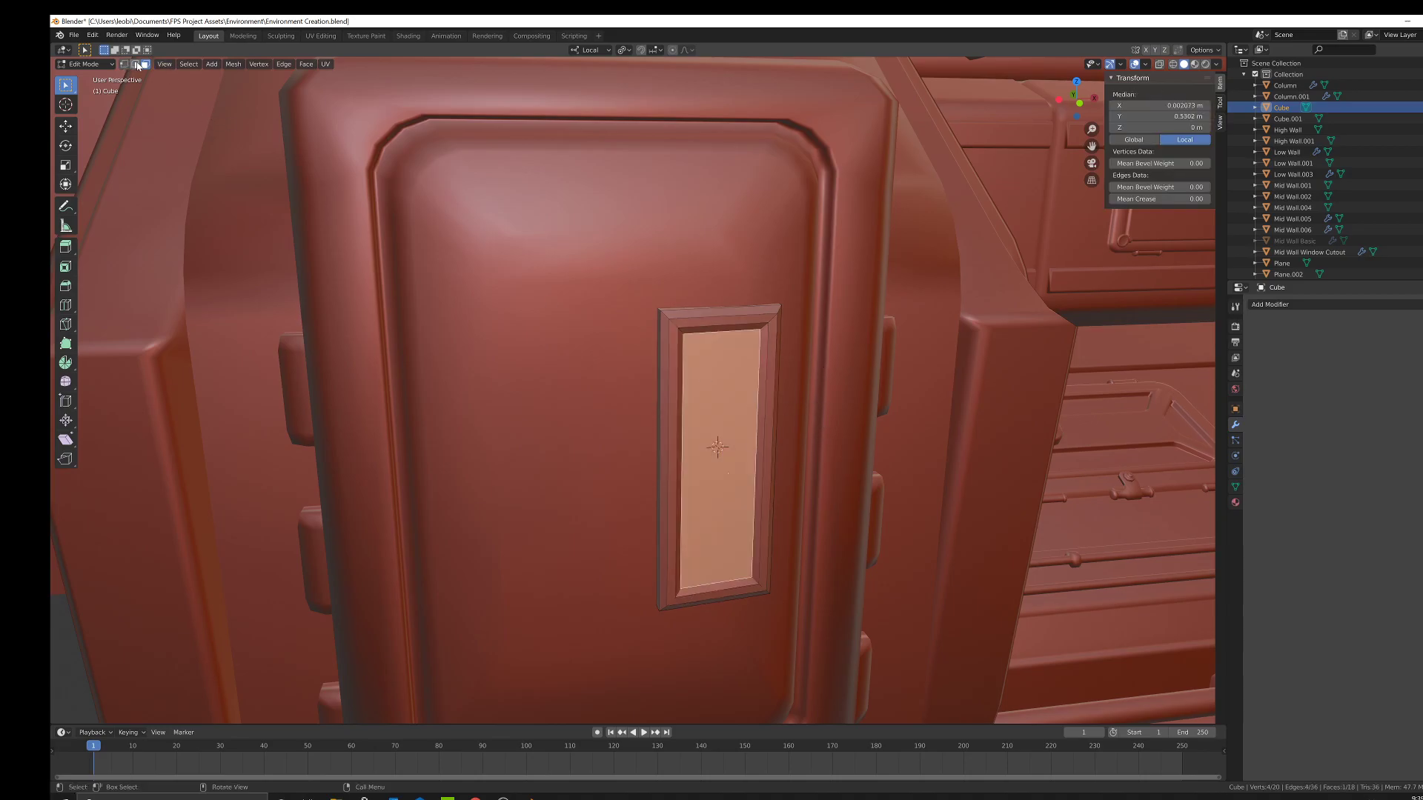
# Select the small panel frame's corner edges and apply the panel object's scale.
pyautogui.click(136, 64)
pyautogui.click(674, 320)
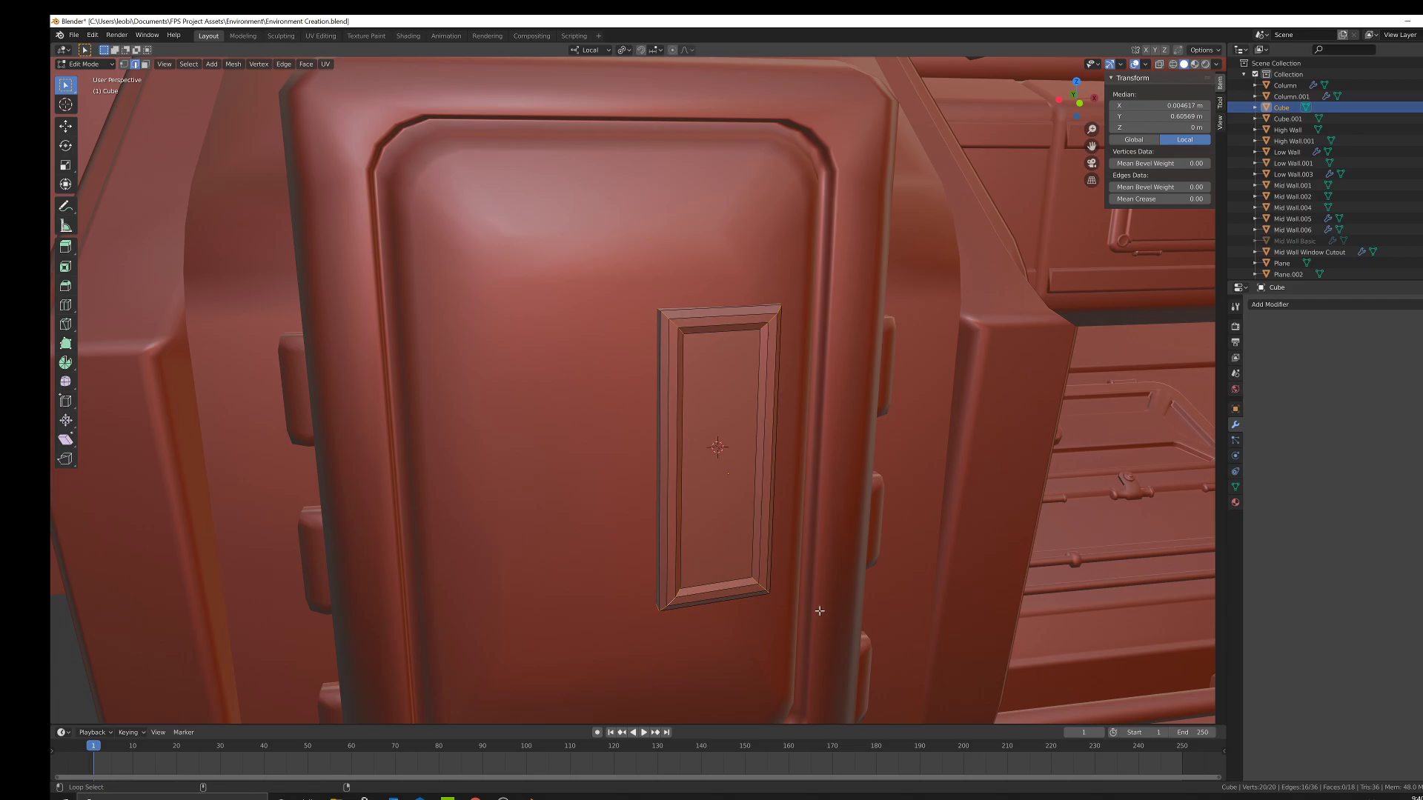
pyautogui.hotkey('ctrl', 'b')
pyautogui.click(846, 600)
pyautogui.press('Tab')
pyautogui.hotkey('ctrl', 'a')
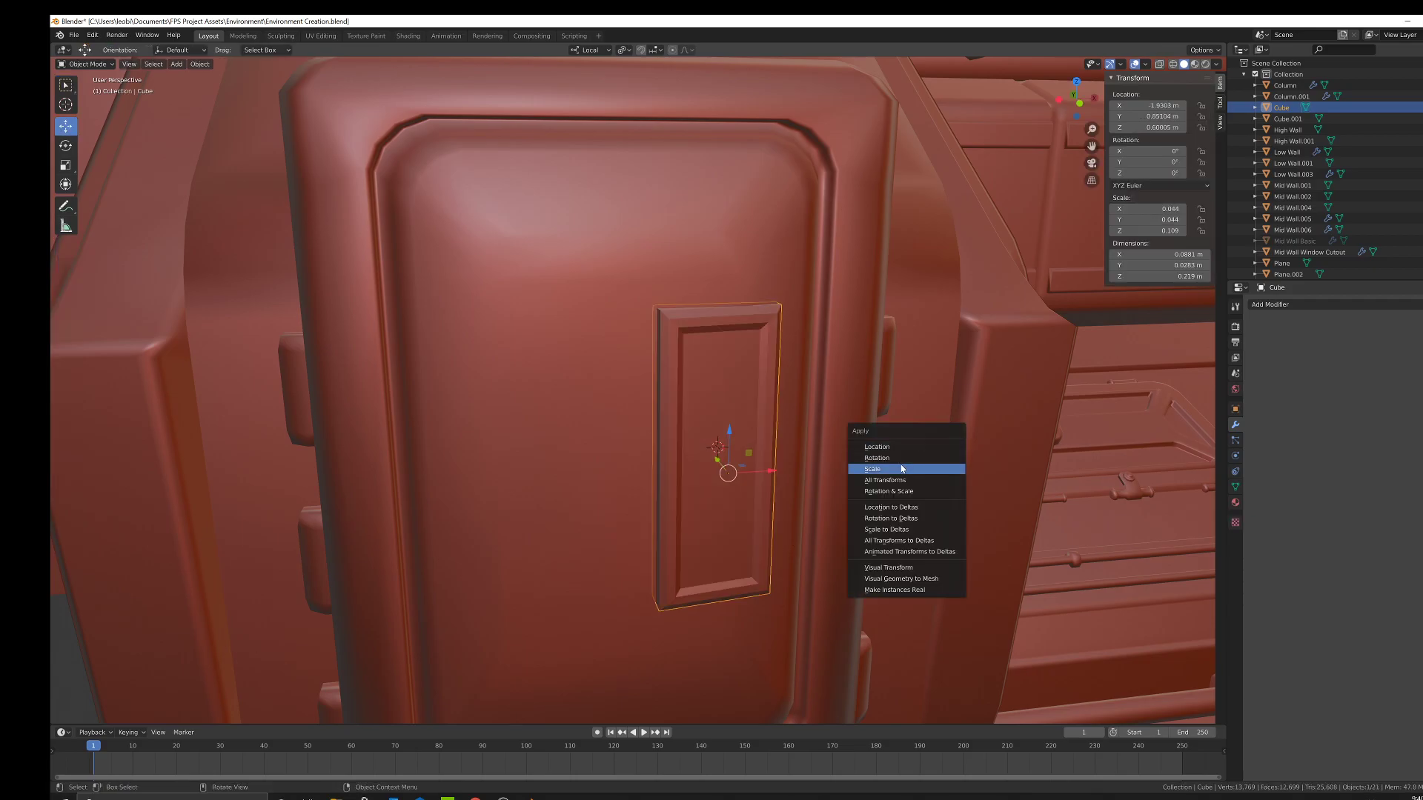
pyautogui.click(901, 470)
# Bevel the small panel frame's four corners into single-segment chamfers.
pyautogui.press('Tab')
pyautogui.hotkey('ctrl', 'b')
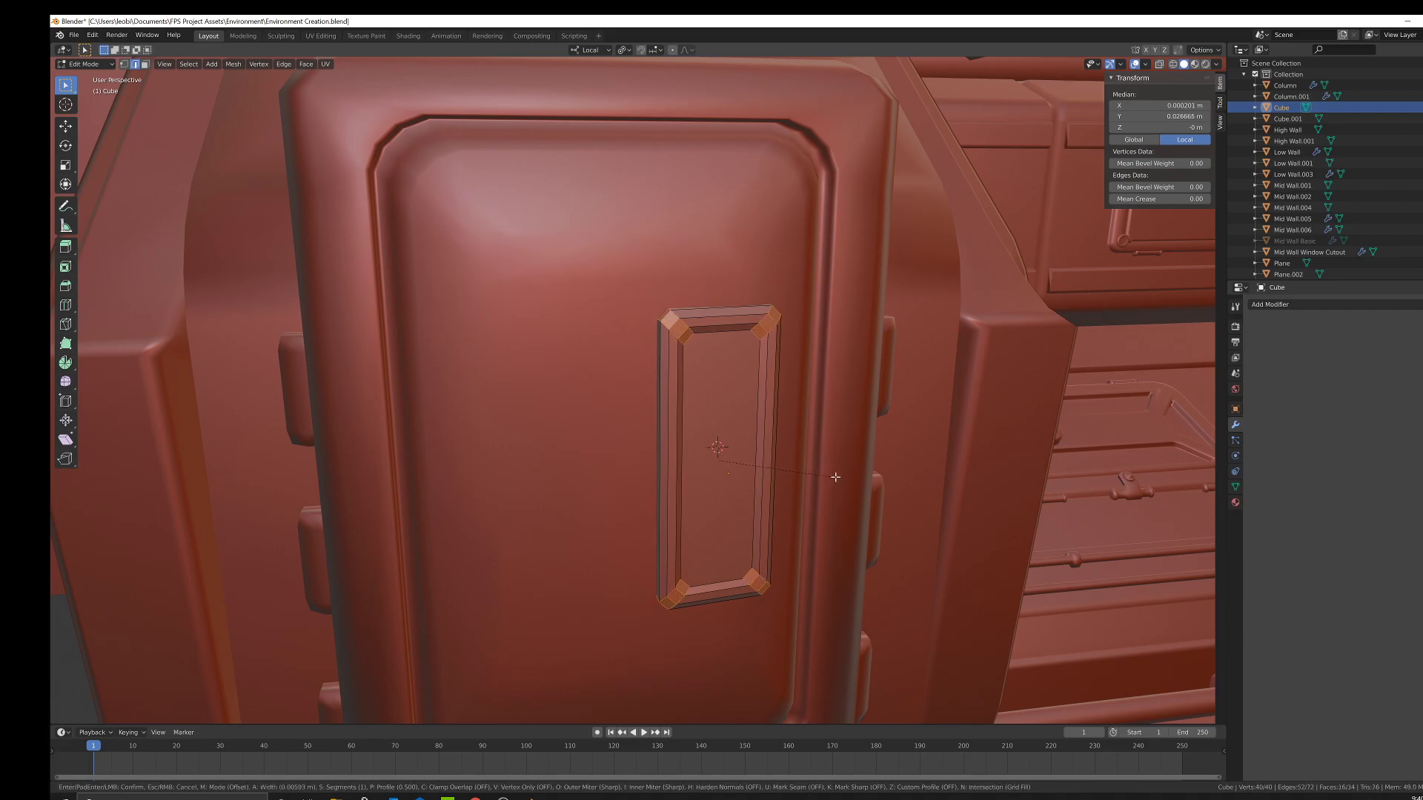
pyautogui.click(837, 474)
pyautogui.scroll(-3, 826, 474)
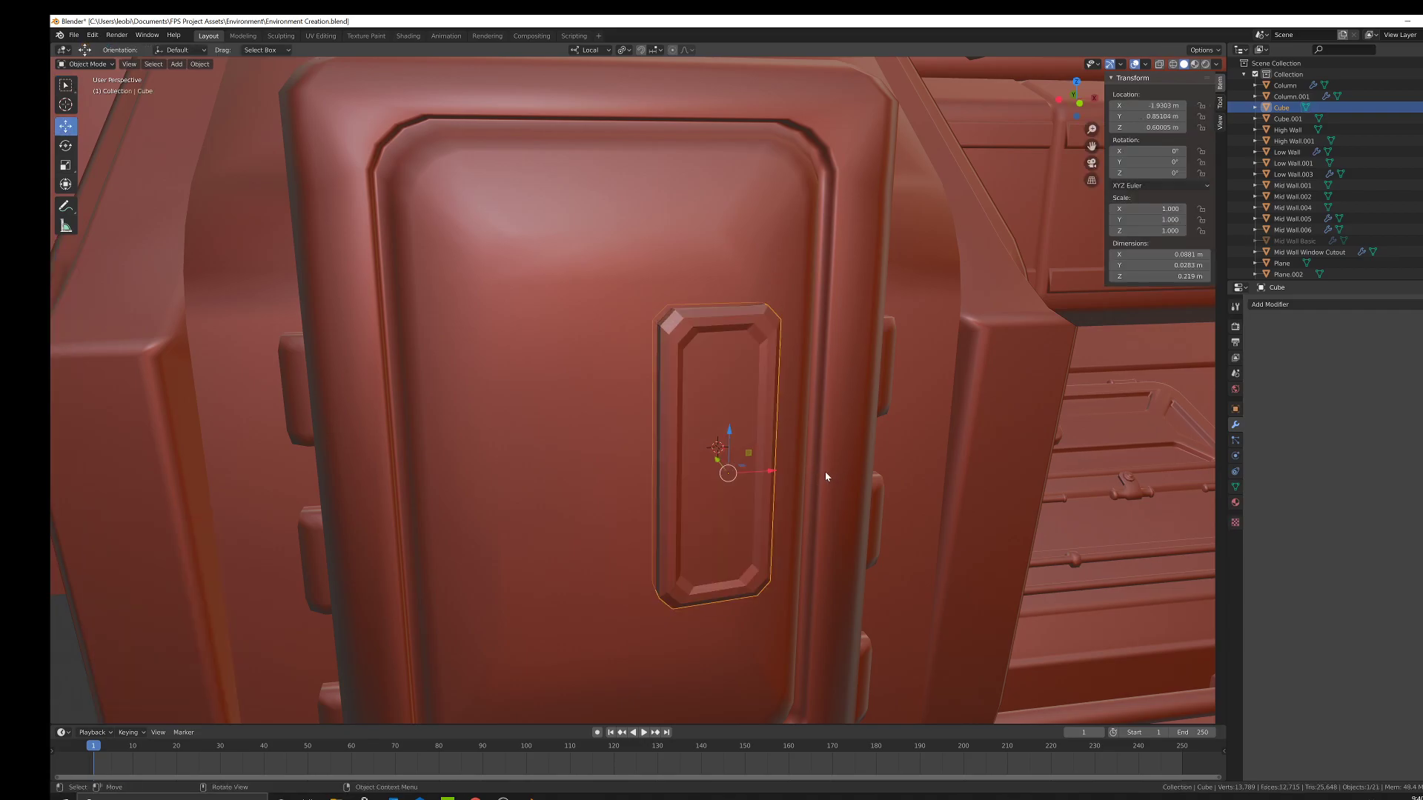
pyautogui.press('Tab')
# Rotate the small panel slightly about its local Z axis to align it with the column's front cover.
pyautogui.moveTo(766, 416); pyautogui.dragTo(746, 381, button='middle')
pyautogui.press('KP_Decimal')
pyautogui.scroll(-3, 763, 430)
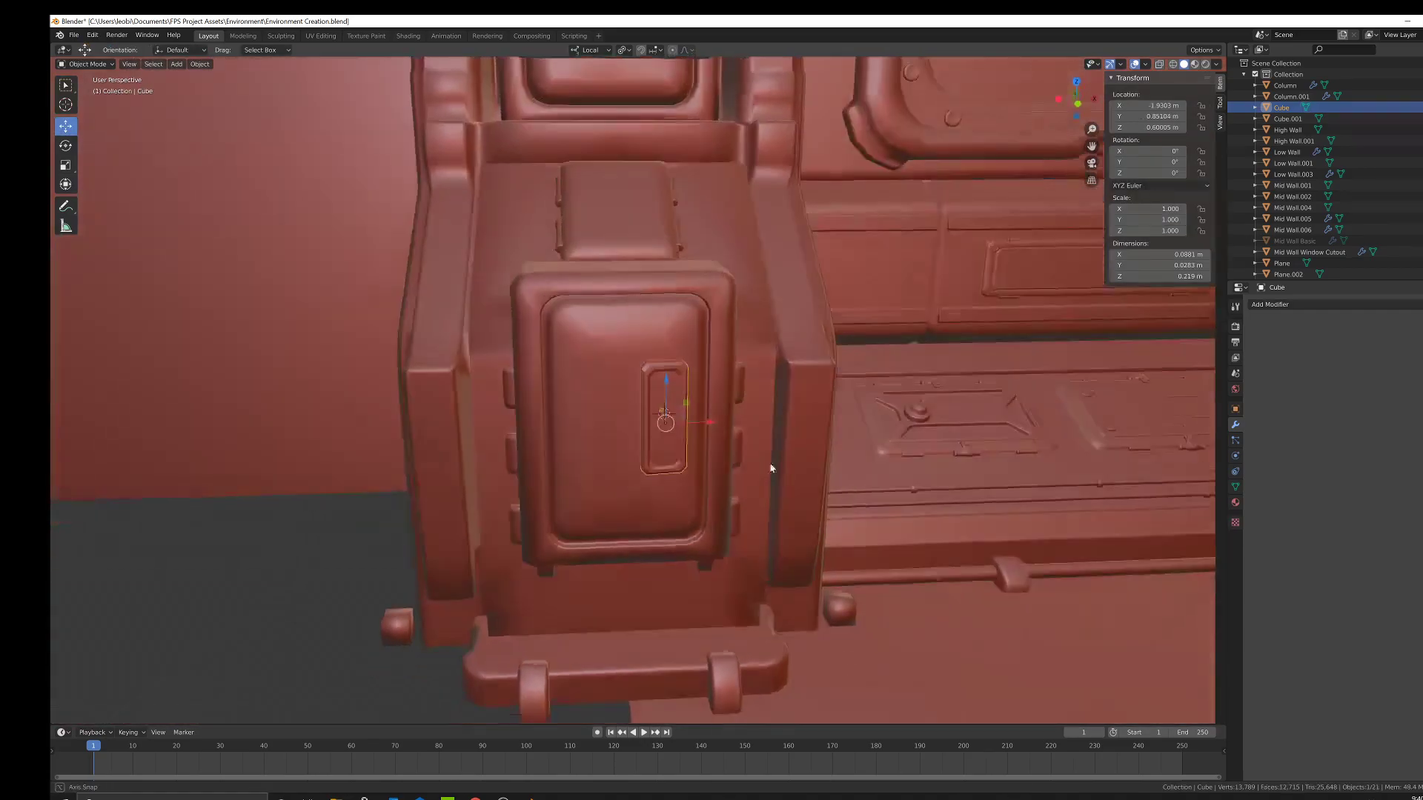
pyautogui.scroll(5, 763, 430)
pyautogui.press('r')
pyautogui.press('z')
pyautogui.press('z')
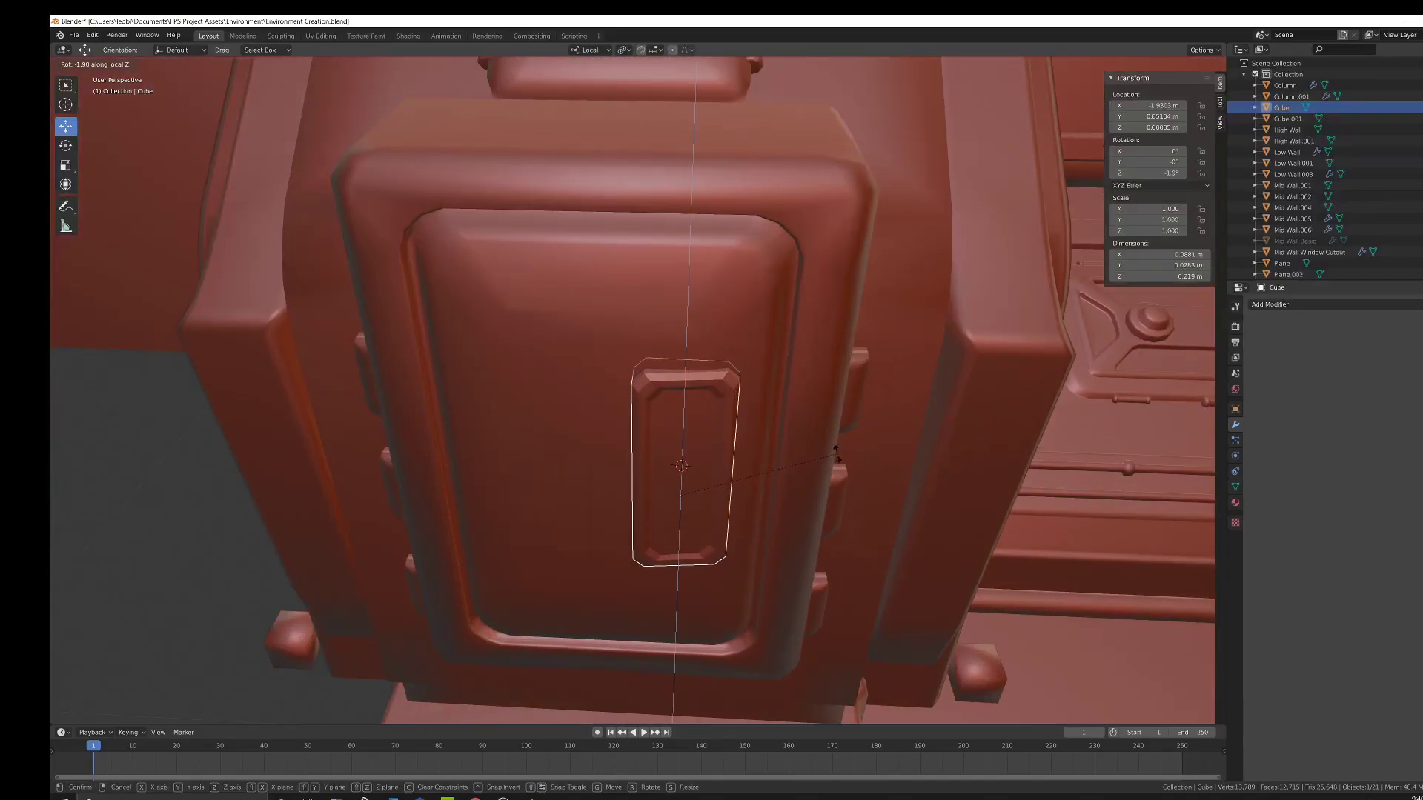
pyautogui.click(830, 461)
# Fix the normals of the small panel's entire mesh.
pyautogui.moveTo(778, 467); pyautogui.dragTo(606, 401, button='middle')
pyautogui.press('Tab')
pyautogui.hotkey('alt', 'z')
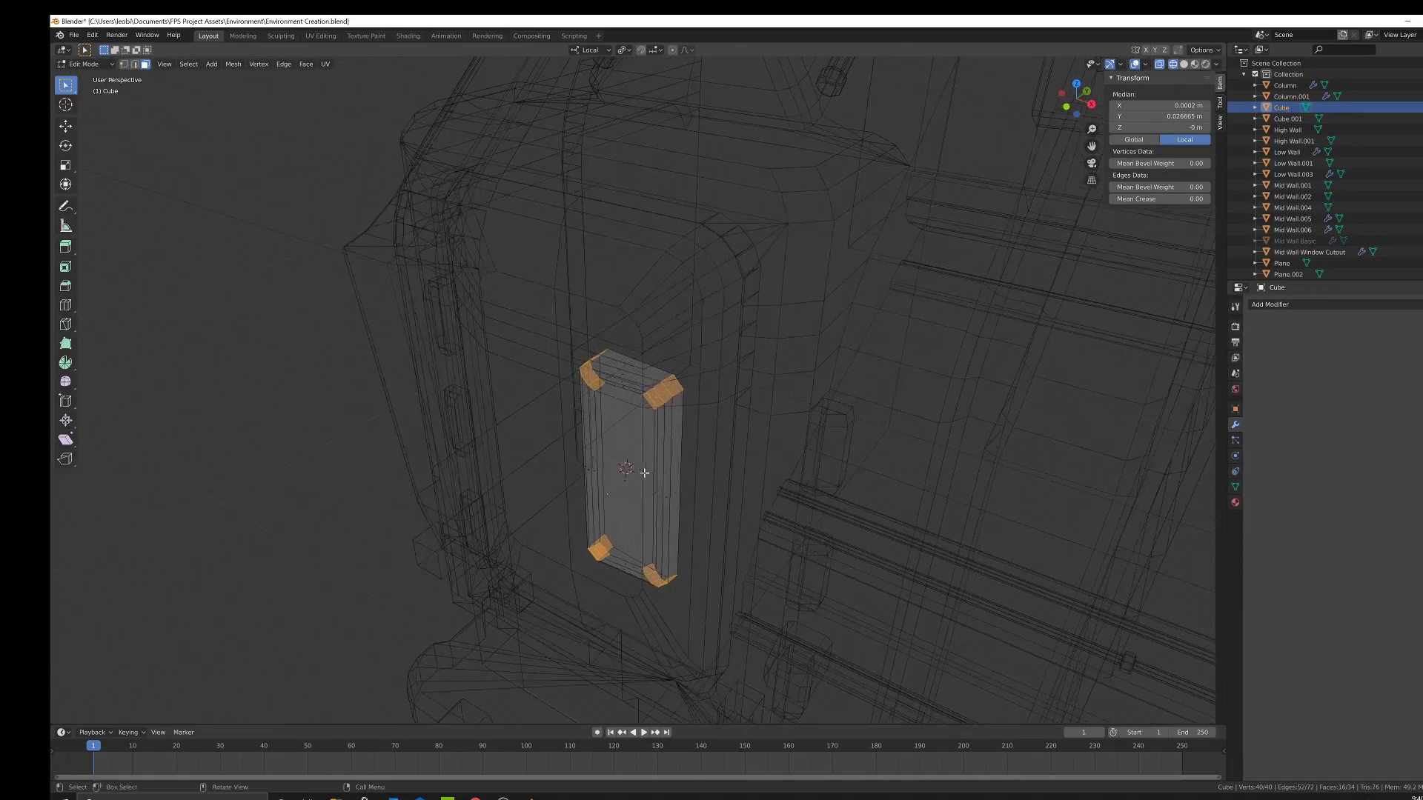
pyautogui.press('a')
pyautogui.hotkey('alt', 'n')
pyautogui.click(778, 502)
pyautogui.hotkey('alt', 'a')
pyautogui.hotkey('alt', 'z')
# Join the small panel into the column object so that it is mirrored, and open the column mesh for editing.
pyautogui.press('Tab')
pyautogui.moveTo(993, 464); pyautogui.dragTo(725, 502, button='middle')
pyautogui.keyDown('shift'); pyautogui.click(717, 503); pyautogui.keyUp('shift')
pyautogui.hotkey('ctrl', 'j')
pyautogui.press('Tab')
# Separate the small panel's linked geometry from the column into its own object and select it.
pyautogui.scroll(2, 708, 426)
pyautogui.click(680, 451)
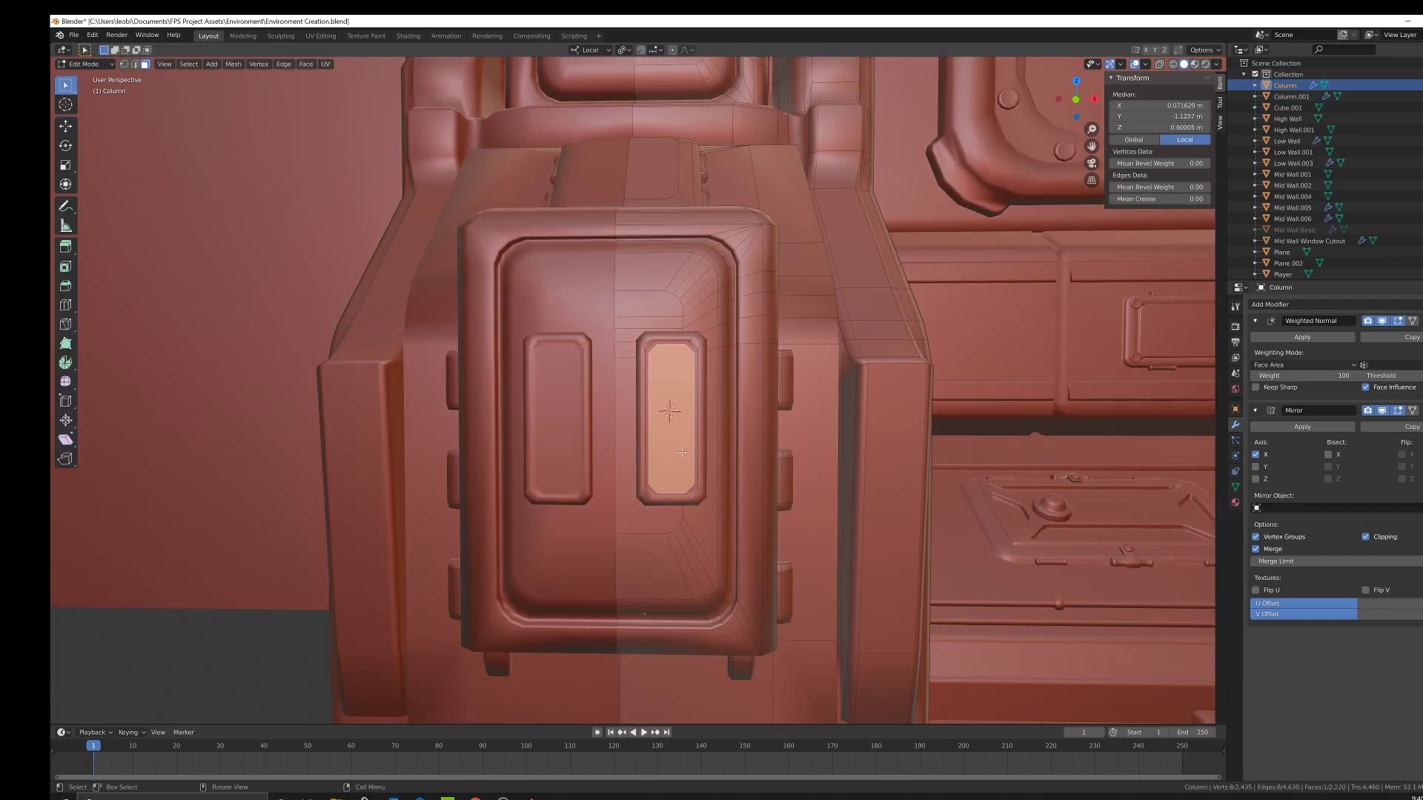
pyautogui.press('p')
pyautogui.click(691, 452)
pyautogui.press('Tab')
pyautogui.click(688, 464)
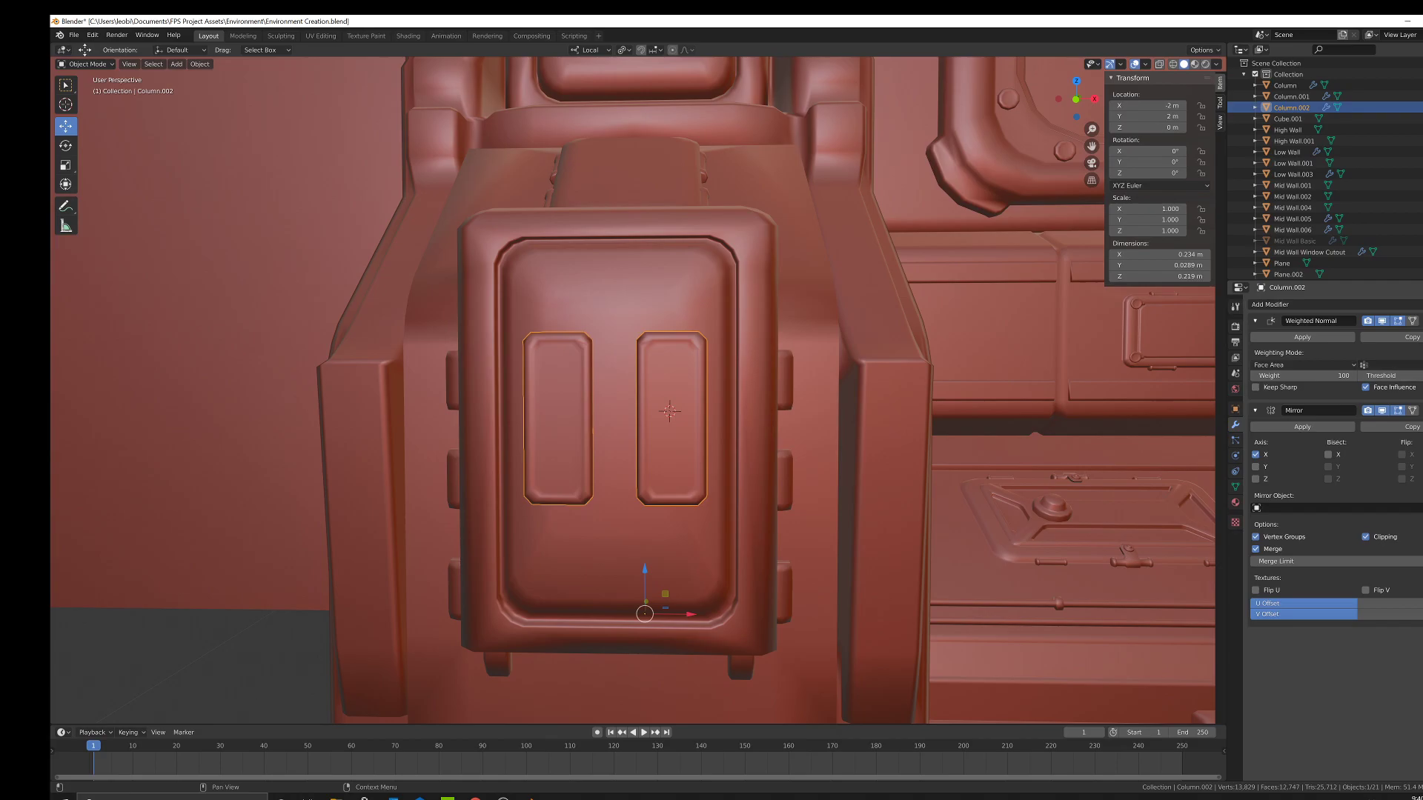
# Remove the Mirror modifier from the separated panel object, leaving a single panel.
pyautogui.hotkey('ctrl', 'x')
pyautogui.scroll(-3, 766, 406)
pyautogui.moveTo(701, 426); pyautogui.dragTo(642, 451, button='middle')
pyautogui.scroll(-6, 687, 405)
pyautogui.click(382, 413)
# Delete the small panel object from the column's front cover.
pyautogui.scroll(6, 652, 458)
pyautogui.scroll(3, 646, 441)
pyautogui.scroll(2, 646, 441)
pyautogui.click(645, 441)
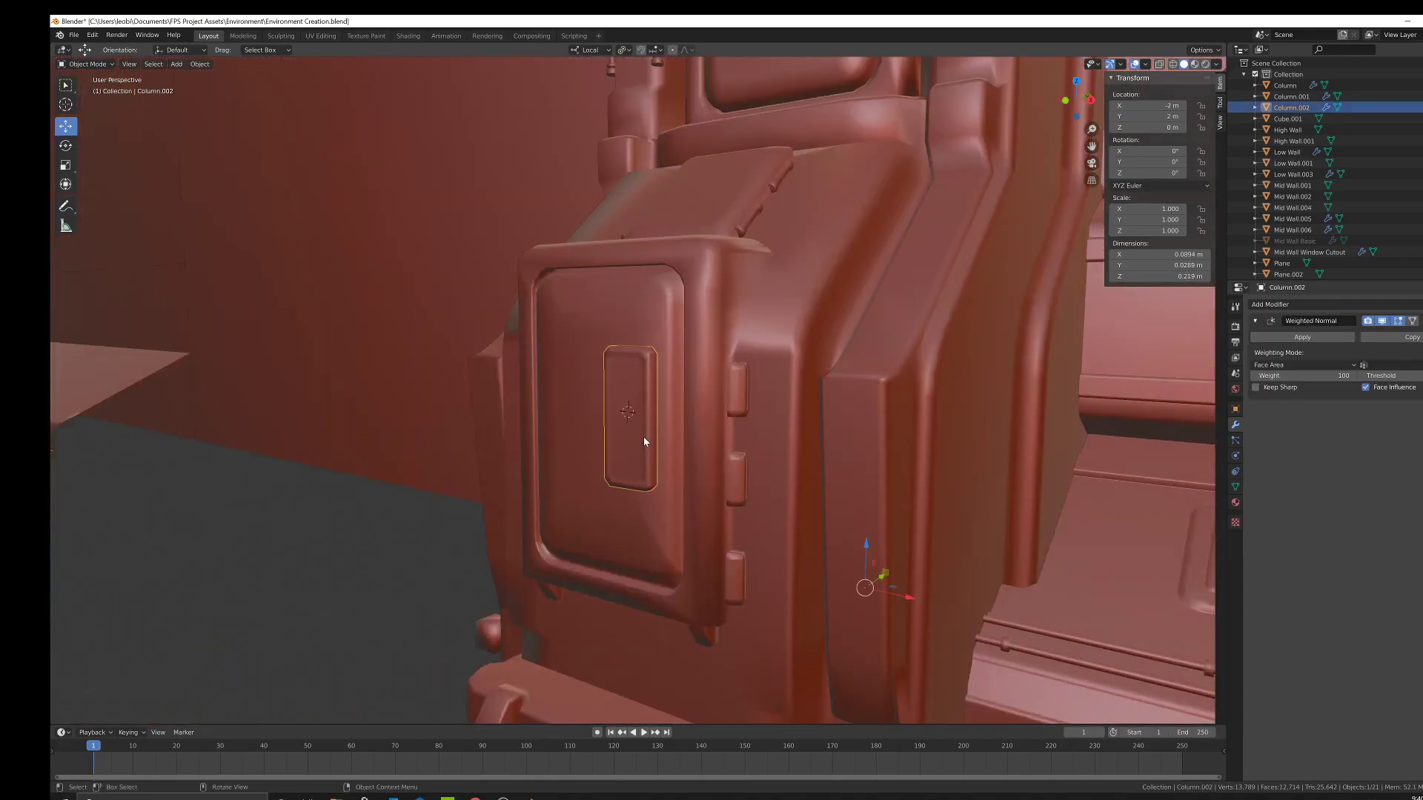
pyautogui.click(740, 443)
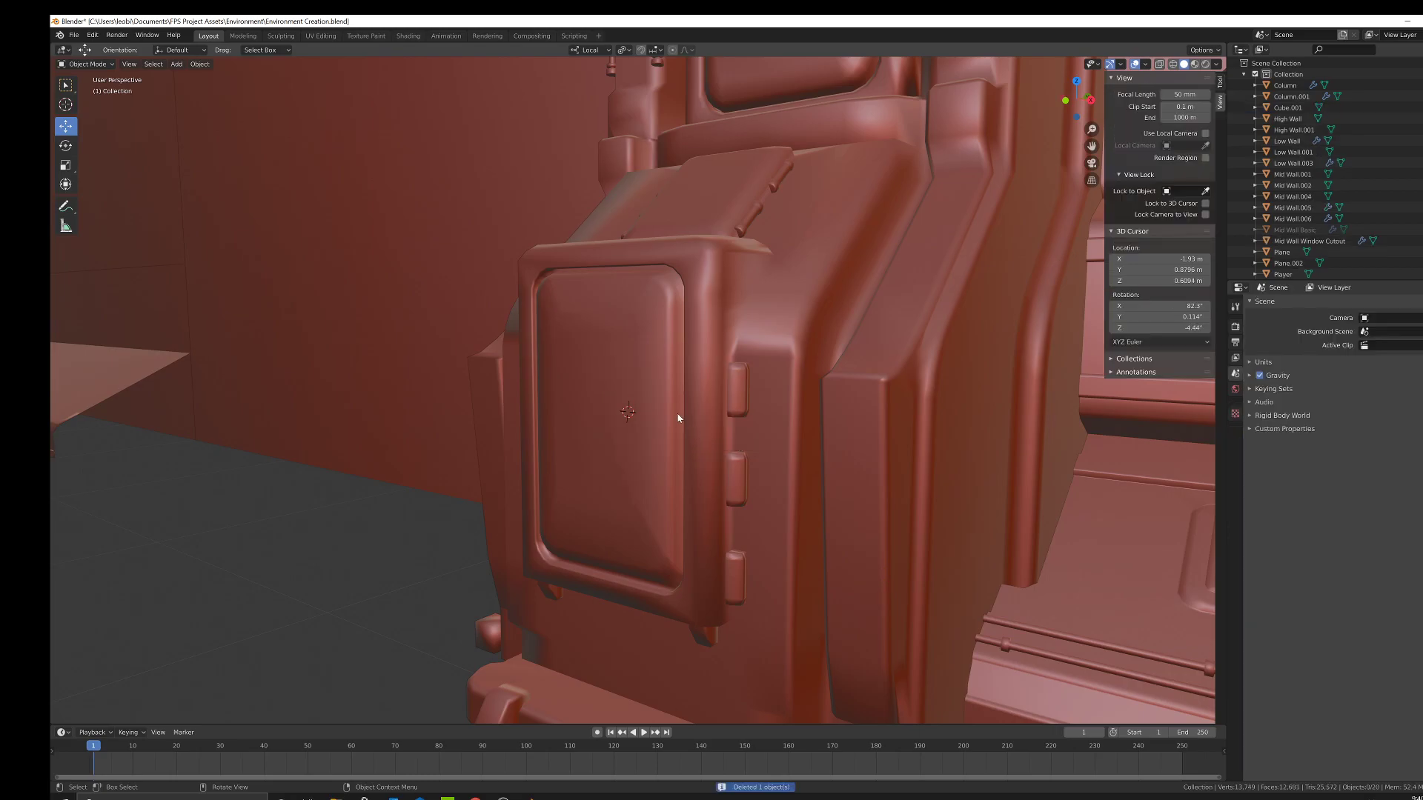
# Open the column mesh for editing at the hanging lamp near its upper end.
pyautogui.scroll(-3, 689, 408)
pyautogui.click(654, 385)
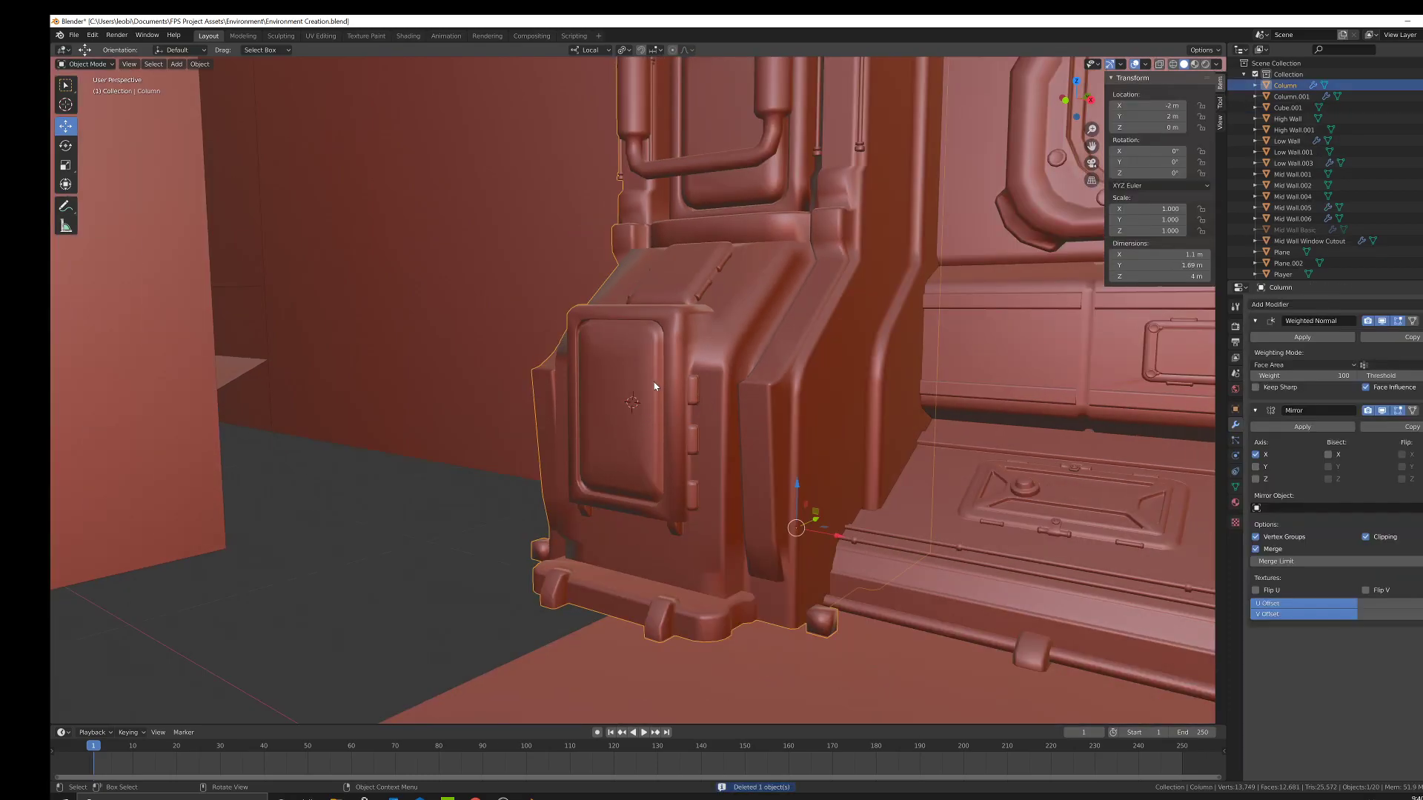
pyautogui.keyDown('shift'); pyautogui.moveTo(818, 312); pyautogui.dragTo(796, 390, button='middle'); pyautogui.keyUp('shift')
pyautogui.scroll(-3, 765, 370)
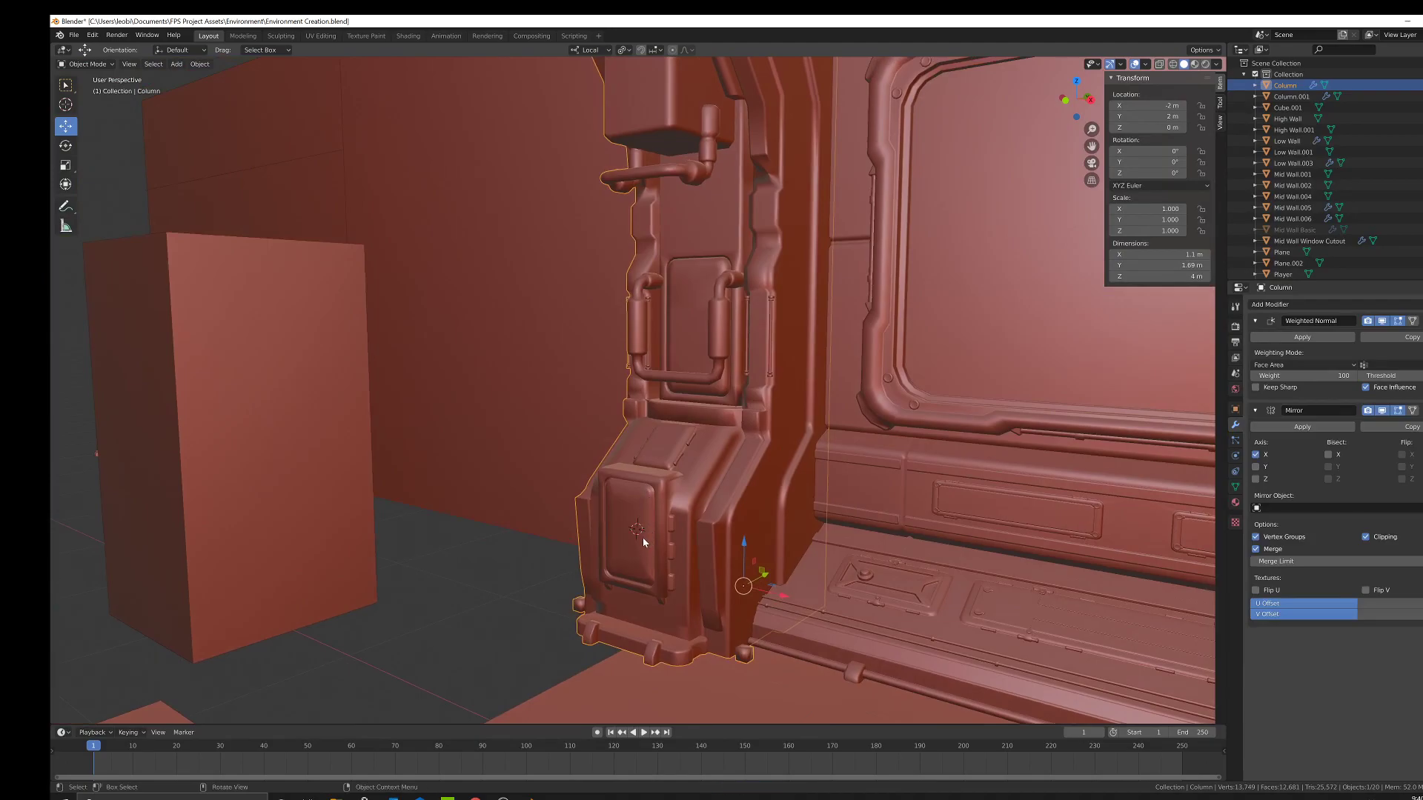
pyautogui.moveTo(638, 547); pyautogui.dragTo(667, 556, button='middle')
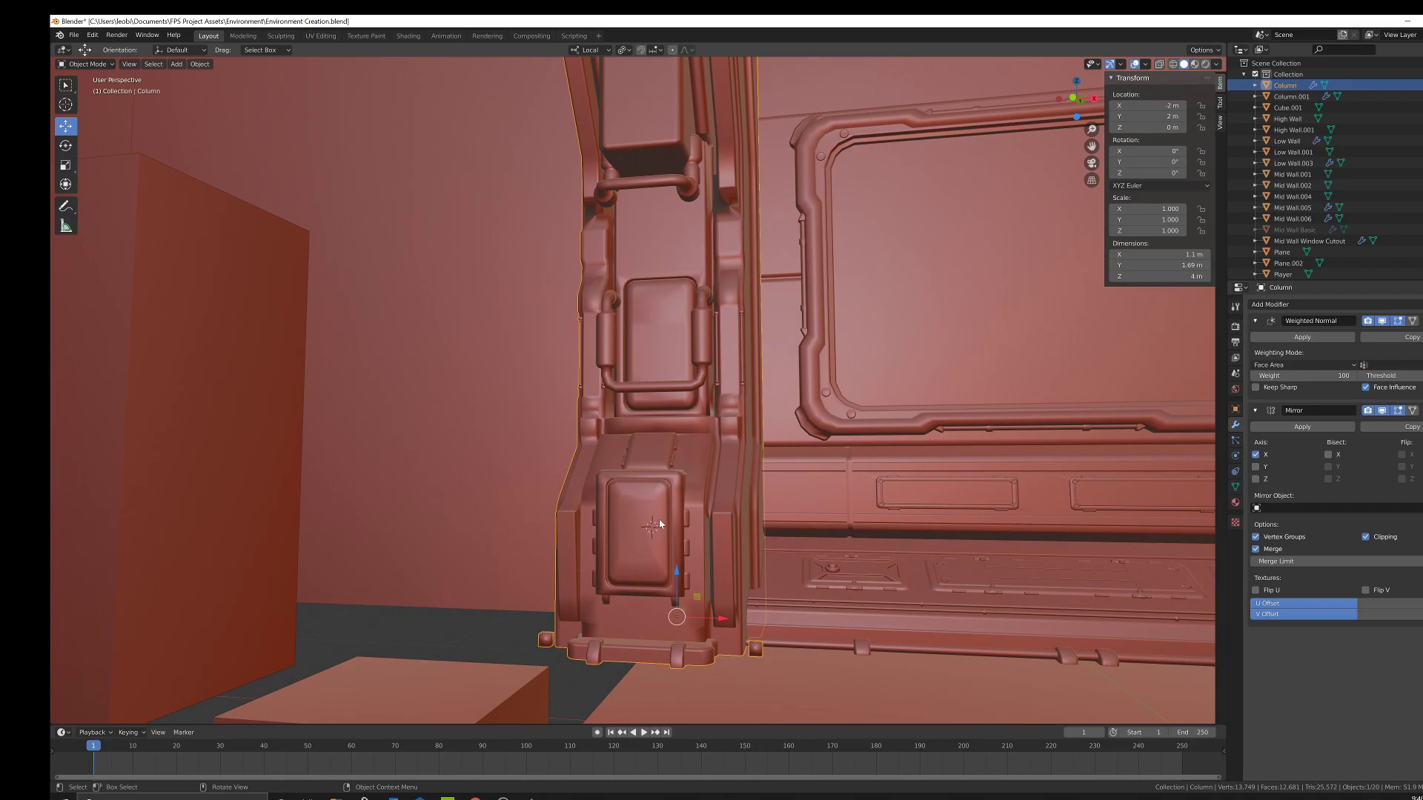
pyautogui.moveTo(753, 353); pyautogui.dragTo(212, 280, button='middle')
pyautogui.press('Tab')
pyautogui.scroll(2, 713, 393)
pyautogui.scroll(3, 708, 377)
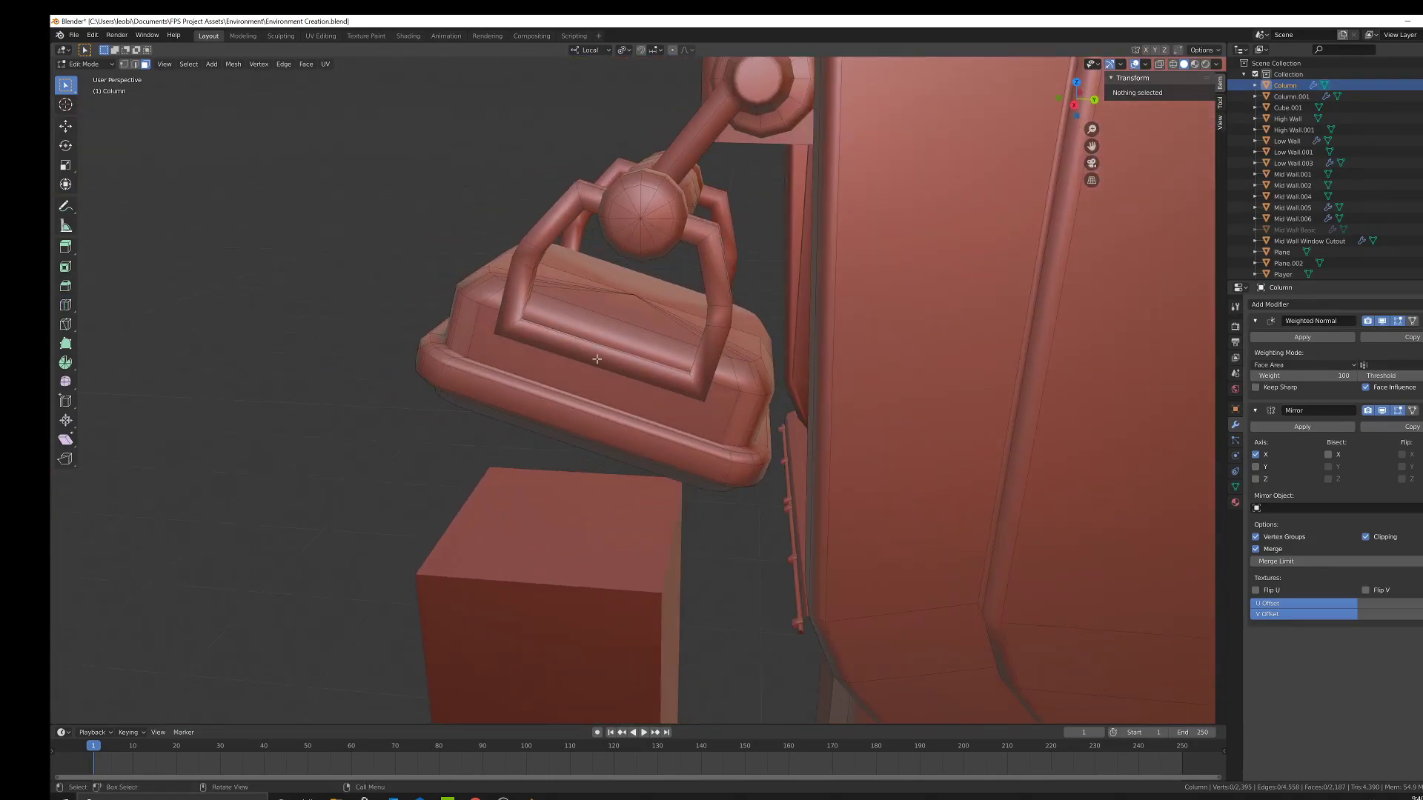
# Add a loop cut across the lower bar of the lamp's near bracket and bevel it into a wide middle section.
pyautogui.click(72, 307)
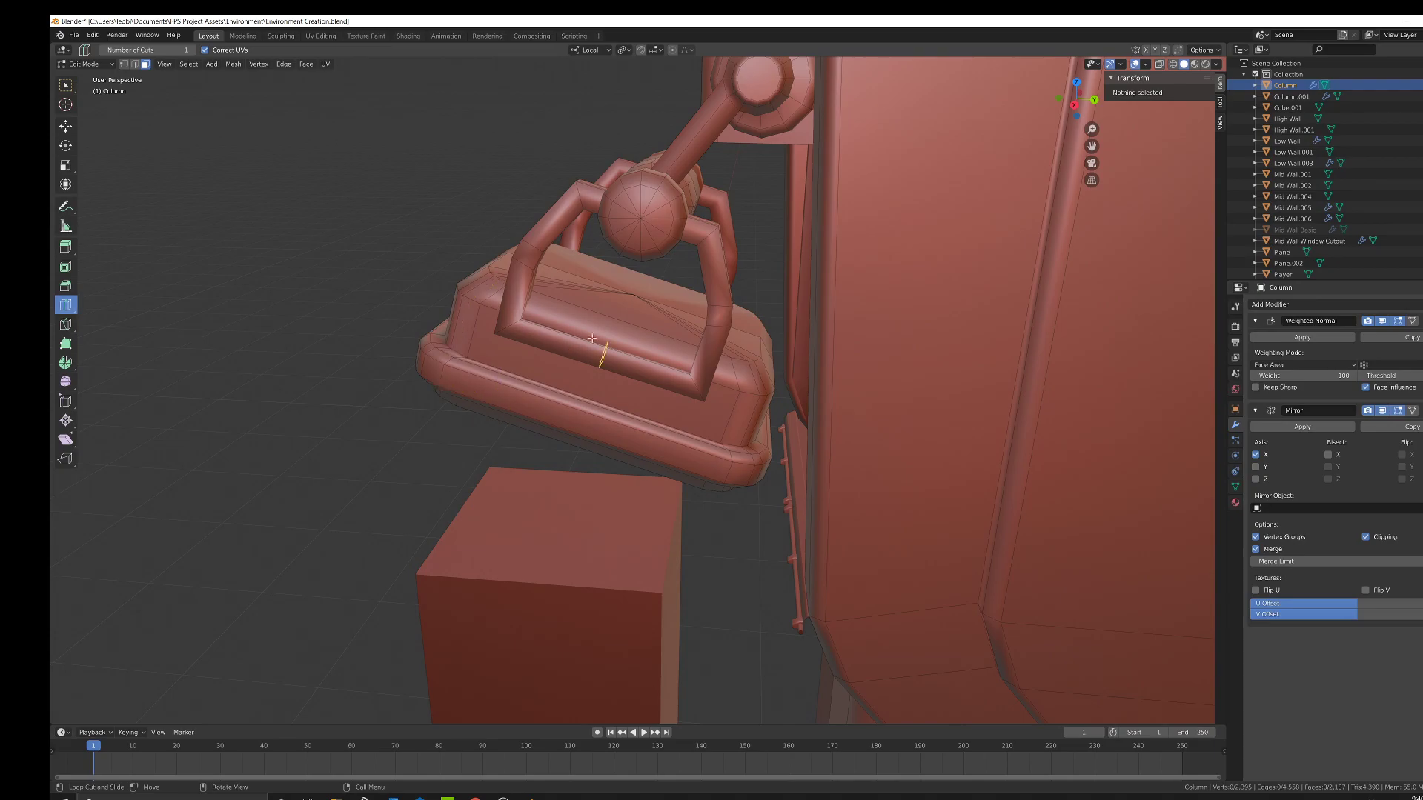
pyautogui.click(604, 354)
pyautogui.hotkey('ctrl', 'b')
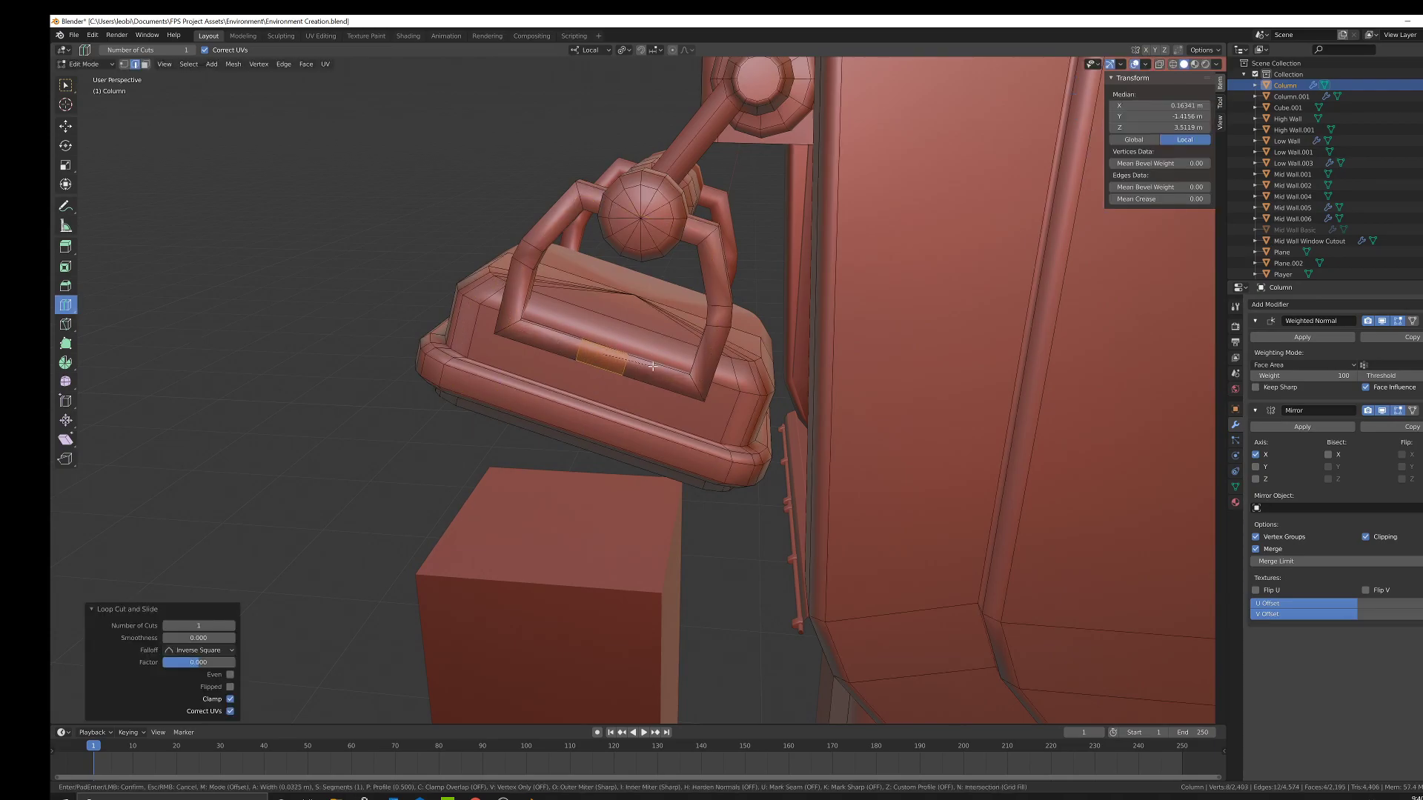
pyautogui.click(672, 369)
pyautogui.click(66, 86)
pyautogui.hotkey('alt', 'a')
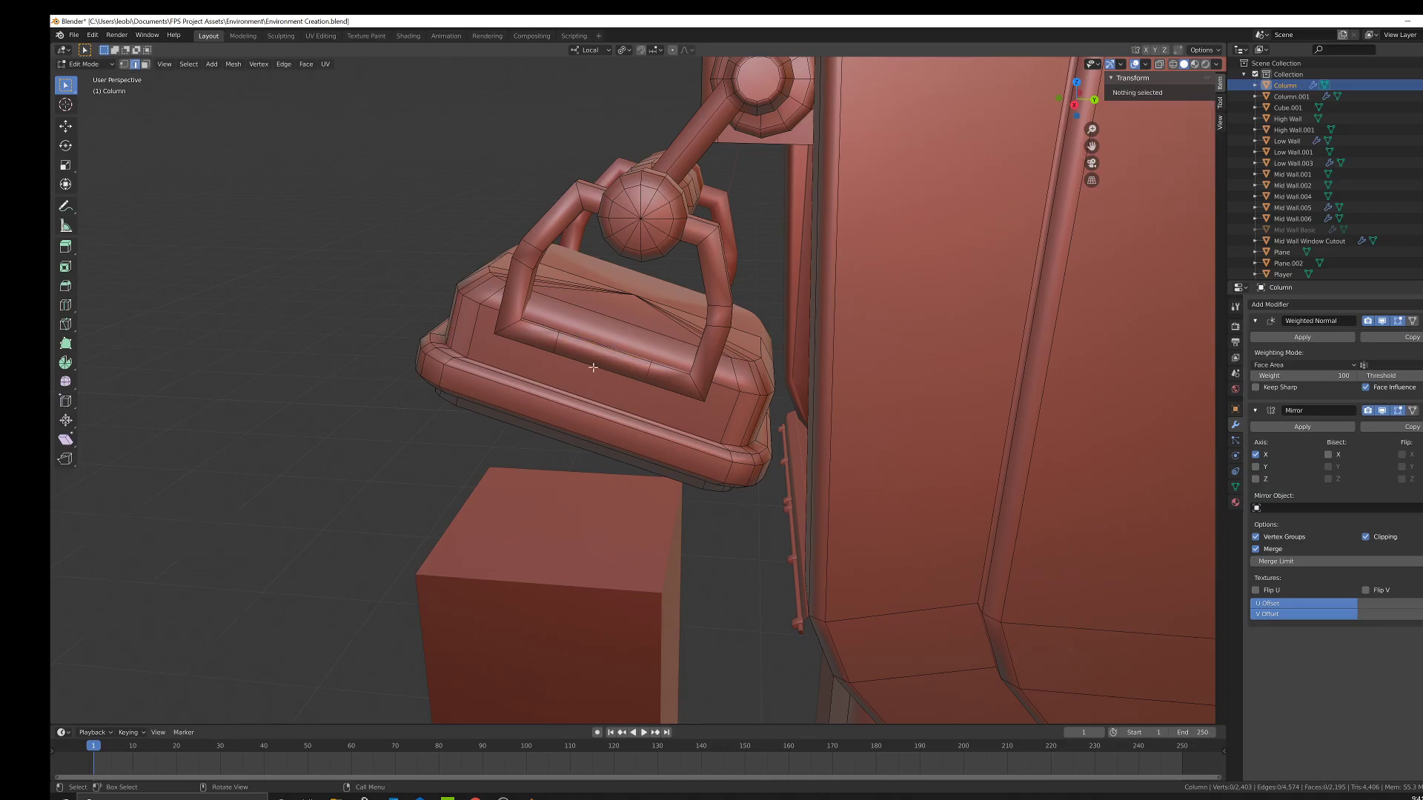
# Bevel the two edge loops bounding the bracket bar's middle section by about 0.015 m.
pyautogui.keyDown('alt'); pyautogui.click(559, 346); pyautogui.keyUp('alt')
pyautogui.hotkey('ctrl', 'b')
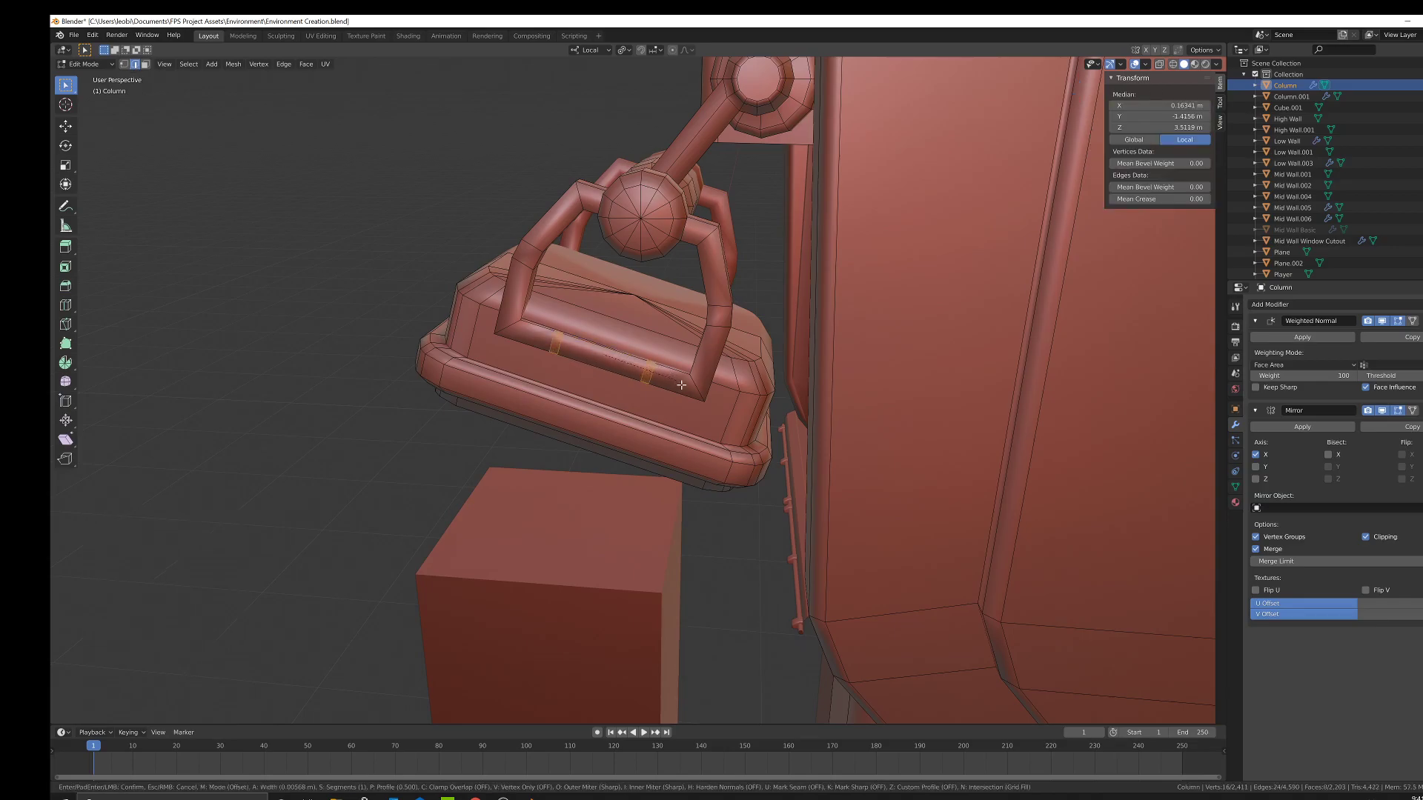
pyautogui.click(653, 376)
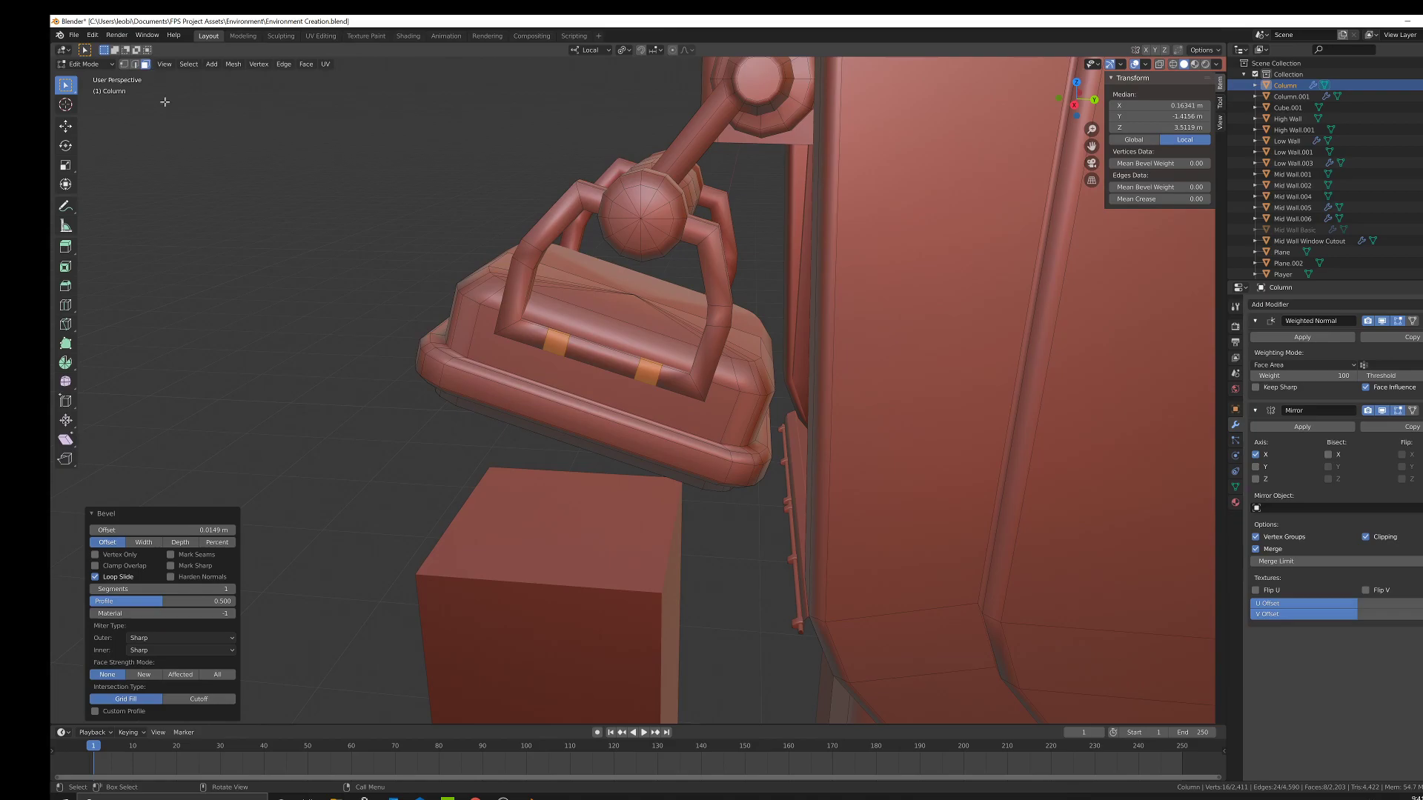
# Select the faces around the bracket bar's middle section in wireframe, excluding the lamp housing faces.
pyautogui.click(145, 64)
pyautogui.press('c')
pyautogui.click(603, 363)
pyautogui.rightClick(602, 365)
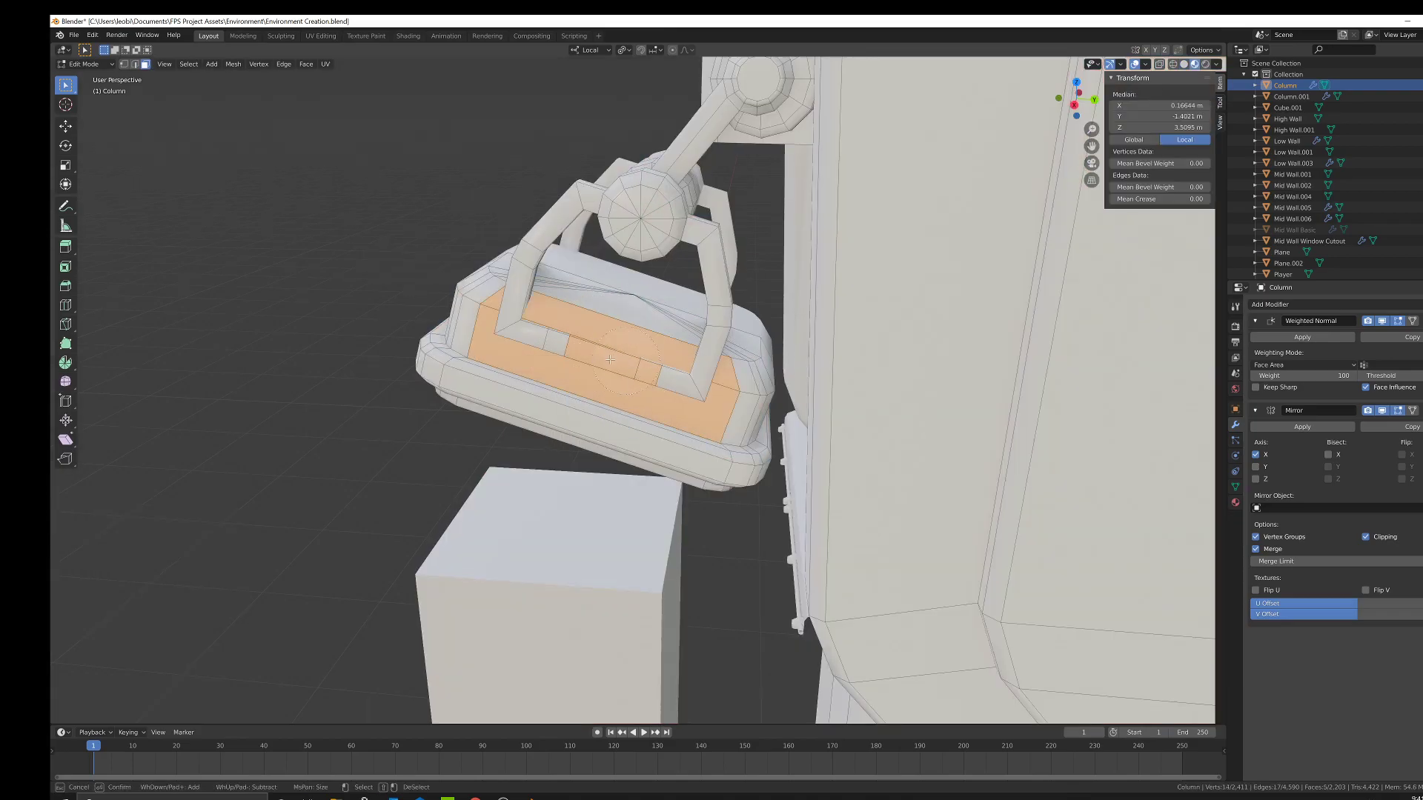
pyautogui.rightClick(617, 358)
pyautogui.press('z')
pyautogui.click(536, 358)
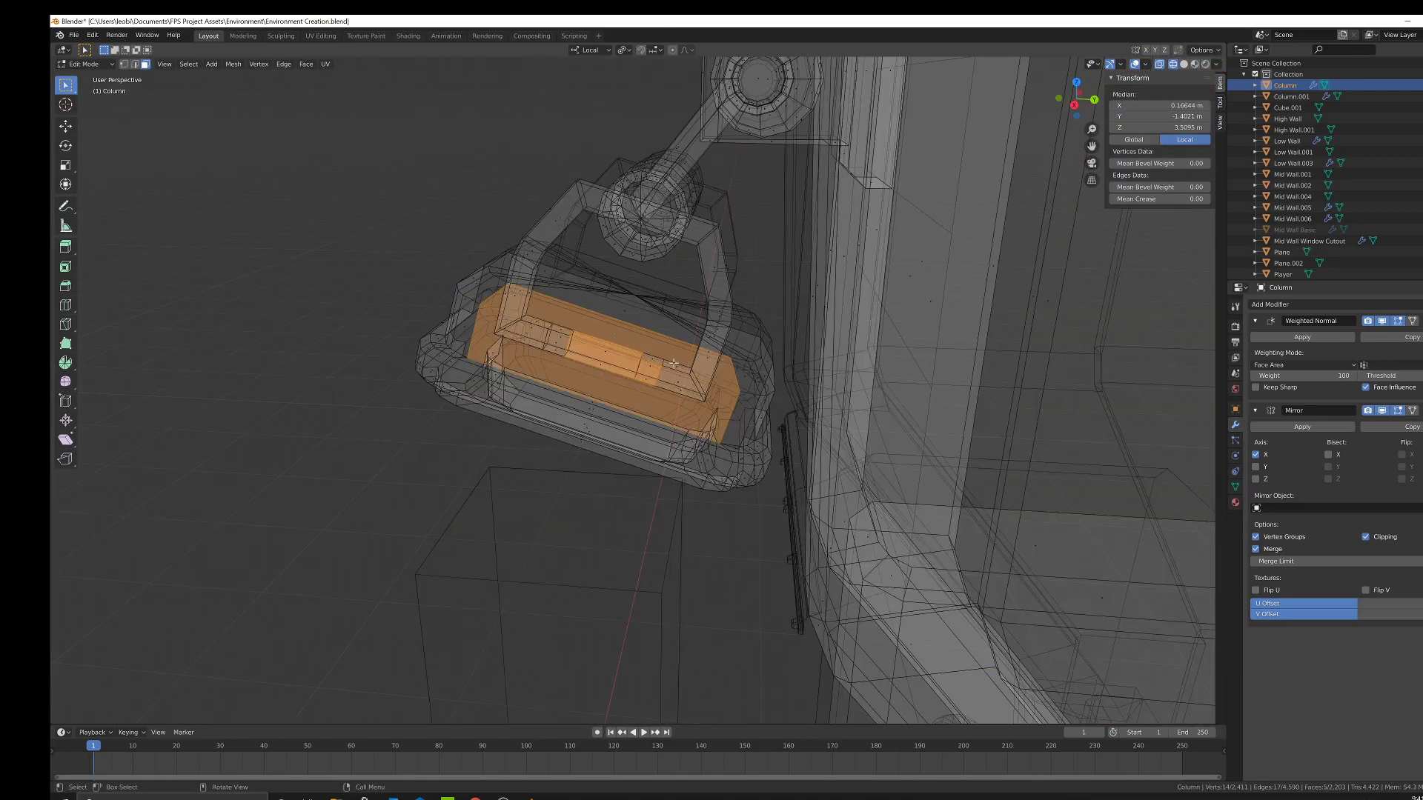
pyautogui.rightClick(614, 353)
pyautogui.moveTo(614, 353); pyautogui.dragTo(925, 391, button='middle')
pyautogui.rightClick(984, 262)
pyautogui.moveTo(984, 262); pyautogui.dragTo(929, 333, button='middle')
pyautogui.keyDown('shift'); pyautogui.click(905, 337); pyautogui.keyUp('shift')
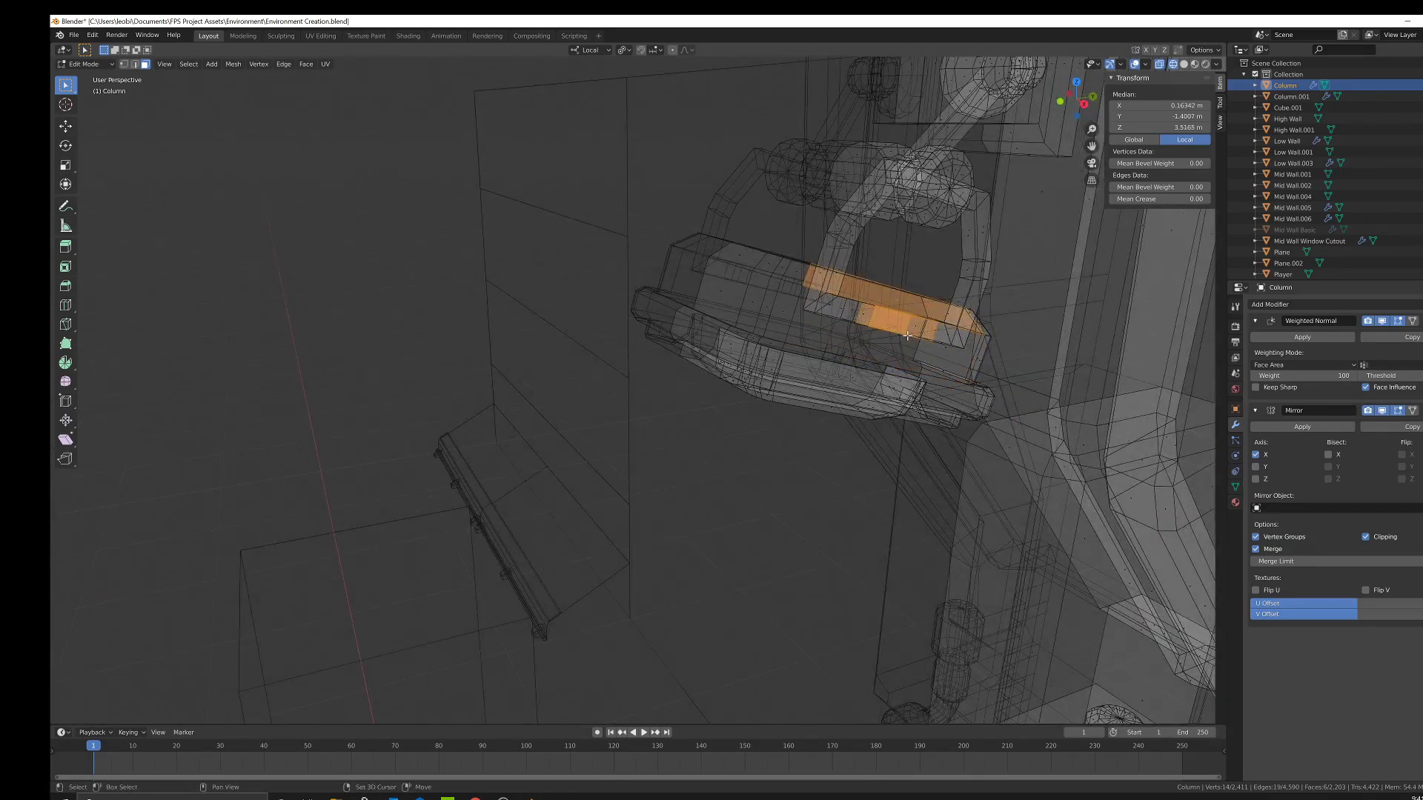
pyautogui.keyDown('shift'); pyautogui.click(896, 296); pyautogui.keyUp('shift')
pyautogui.moveTo(859, 301); pyautogui.dragTo(508, 217, button='middle')
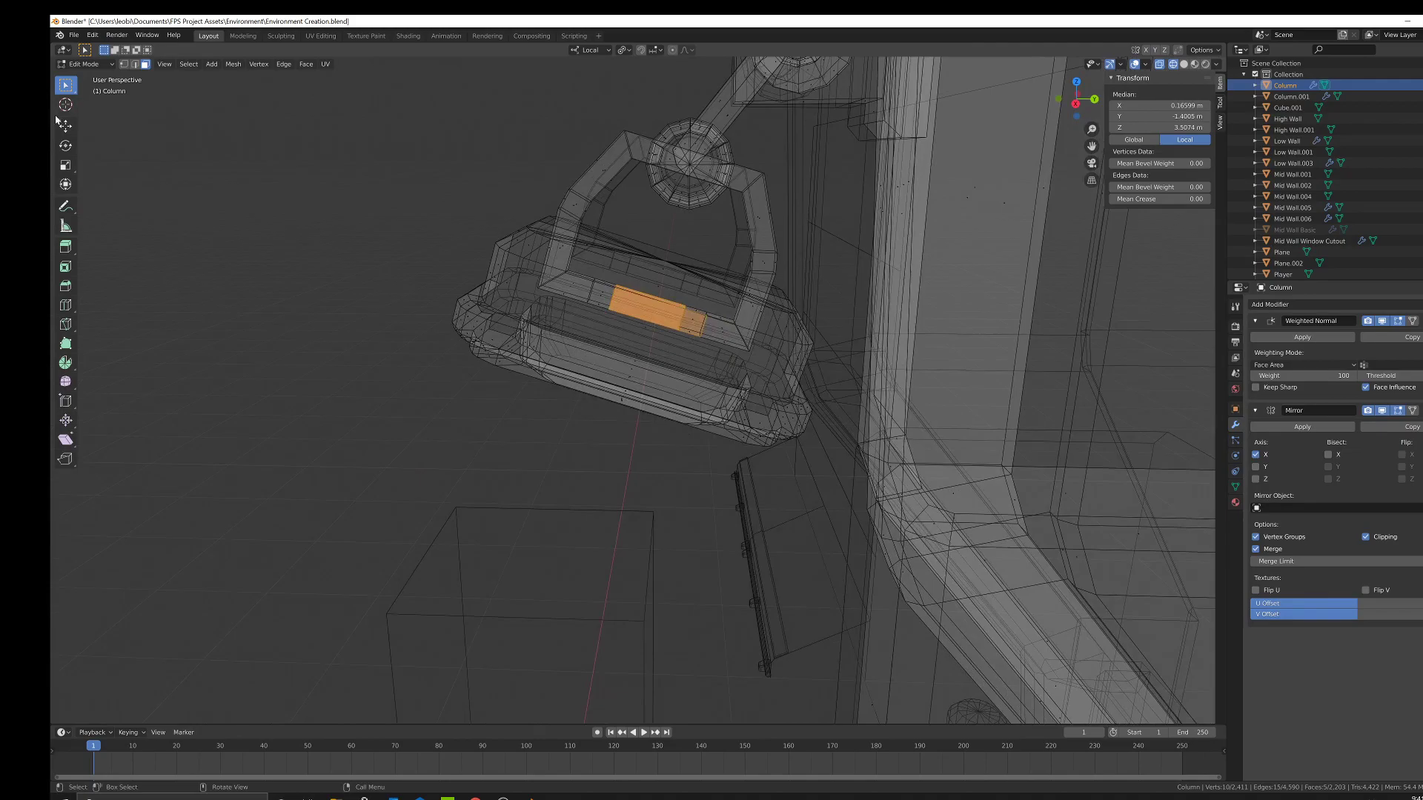
# Try moving the bracket bar's middle section upward and 0.0133 m along local Y.
pyautogui.click(66, 126)
pyautogui.hotkey('shift', 'z')
pyautogui.moveTo(661, 267); pyautogui.dragTo(660, 254)
pyautogui.moveTo(703, 298); pyautogui.dragTo(714, 296)
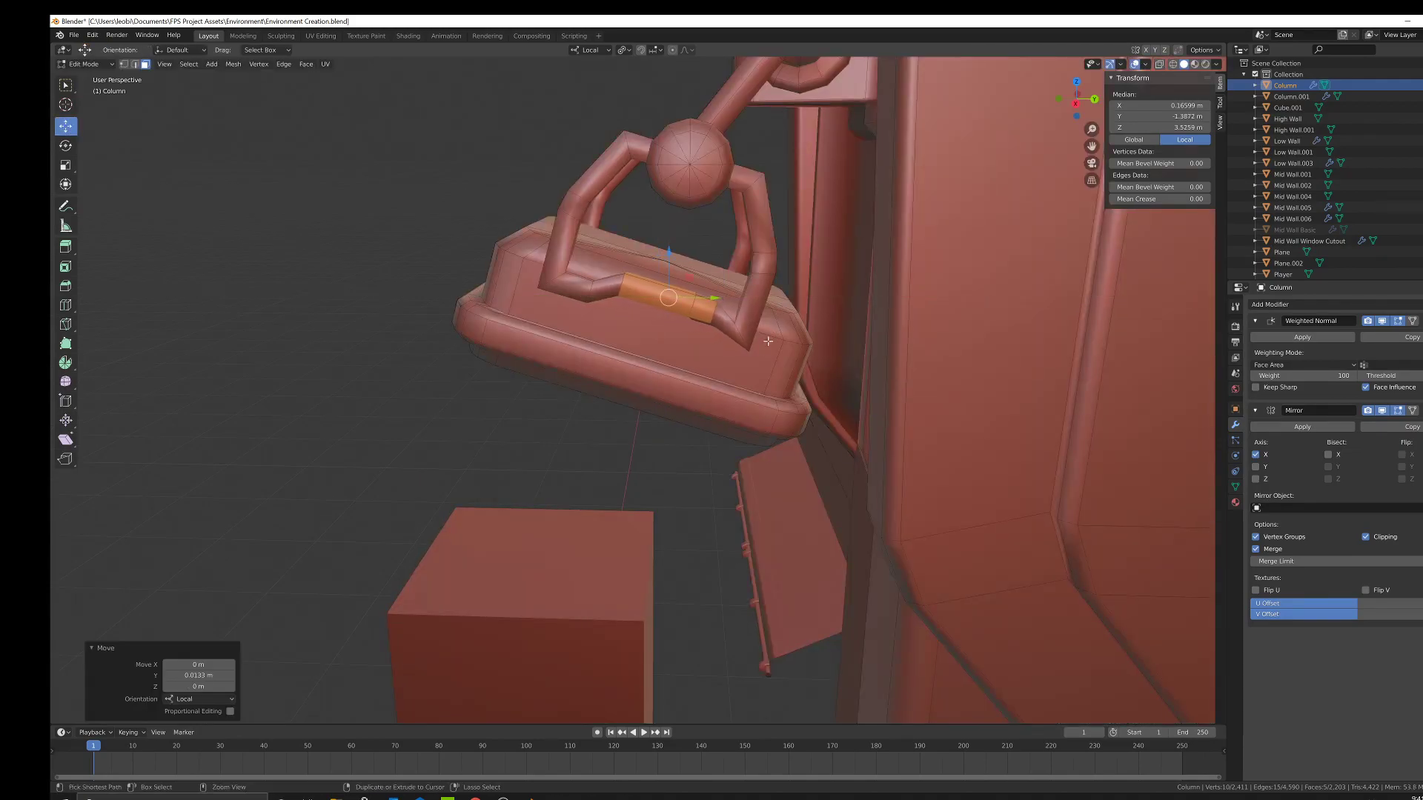
# Reselect the bracket bar's middle faces without the lamp housing, try raising them, and undo the move.
pyautogui.moveTo(714, 297)
pyautogui.mouseDown(button='middle')
pyautogui.moveTo(650, 395)
pyautogui.moveTo(619, 364)
pyautogui.mouseUp(button='middle')
pyautogui.hotkey('shift', 'z')
pyautogui.press('c')
pyautogui.click(589, 382)
pyautogui.press('c')
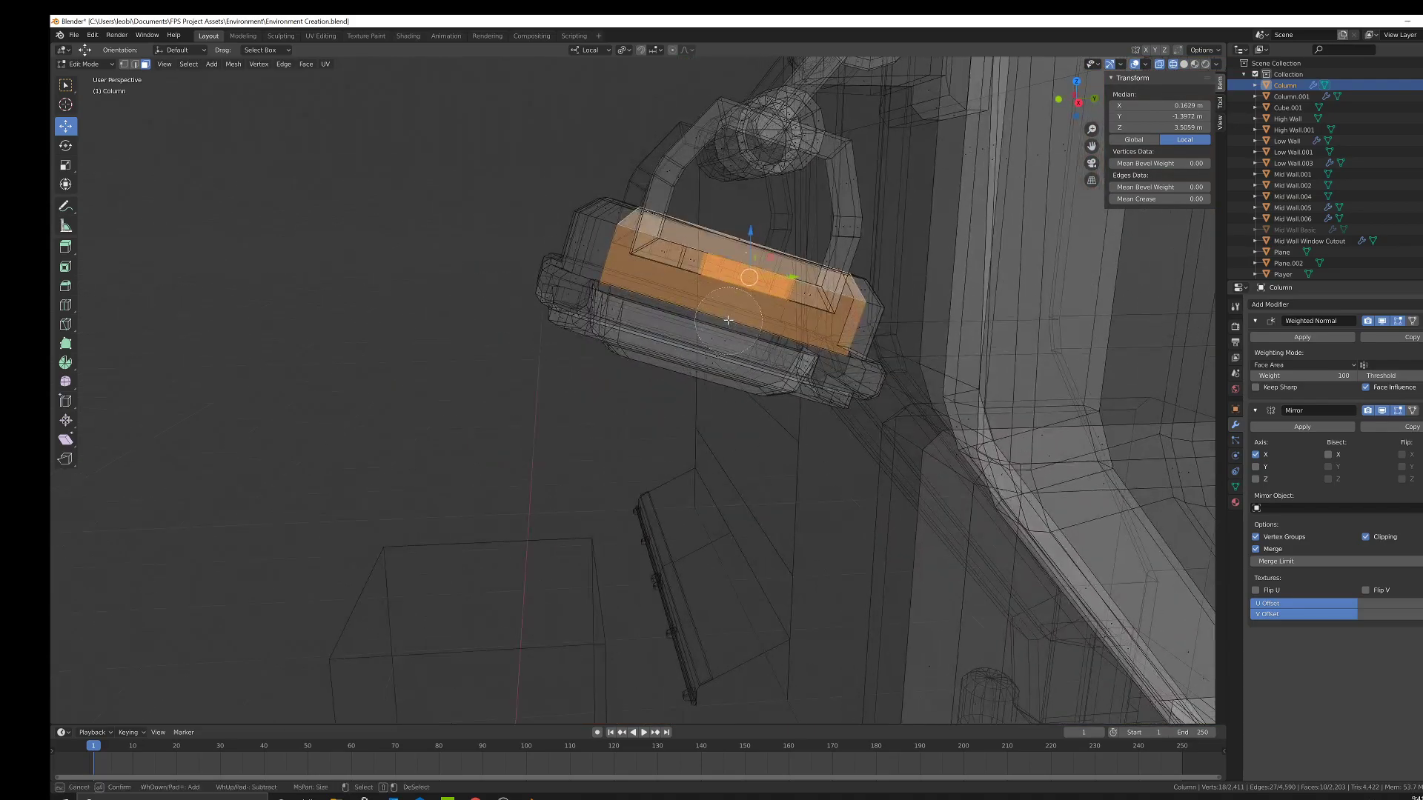
pyautogui.middleClick(729, 321)
pyautogui.rightClick(729, 320)
pyautogui.keyDown('shift'); pyautogui.click(747, 249); pyautogui.keyUp('shift')
pyautogui.hotkey('shift', 'z')
pyautogui.moveTo(747, 250); pyautogui.dragTo(711, 278, button='middle')
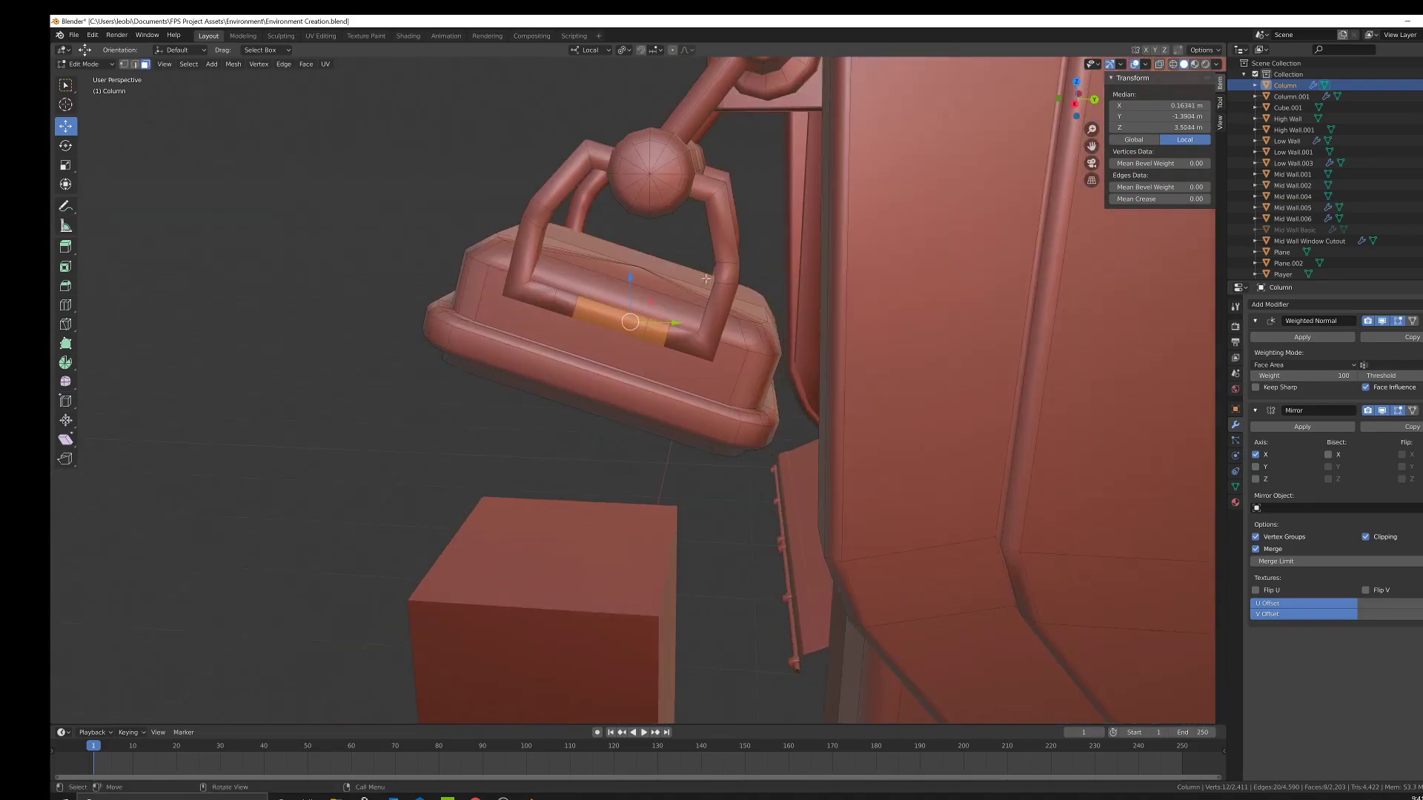
pyautogui.moveTo(629, 282); pyautogui.dragTo(631, 266)
pyautogui.hotkey('ctrl', 'z')
# Reselect the bracket bar's middle faces in wireframe, raise them about 0.02 m and shift them 0.00545 m along local Y.
pyautogui.press('z')
pyautogui.press('c')
pyautogui.middleClick(675, 337)
pyautogui.rightClick(683, 361)
pyautogui.press('z')
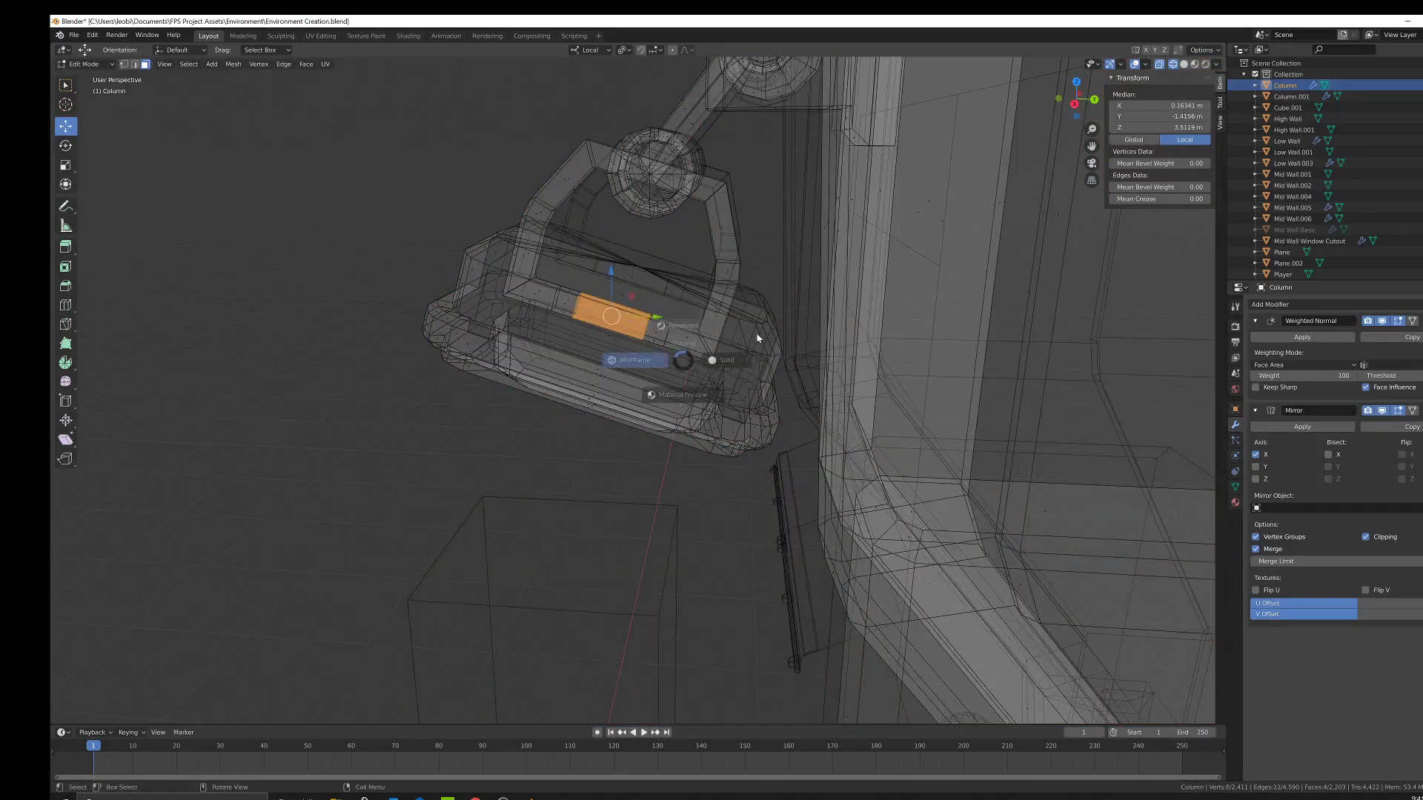
pyautogui.moveTo(610, 261); pyautogui.dragTo(611, 247)
pyautogui.moveTo(658, 303); pyautogui.dragTo(665, 302)
pyautogui.press('z')
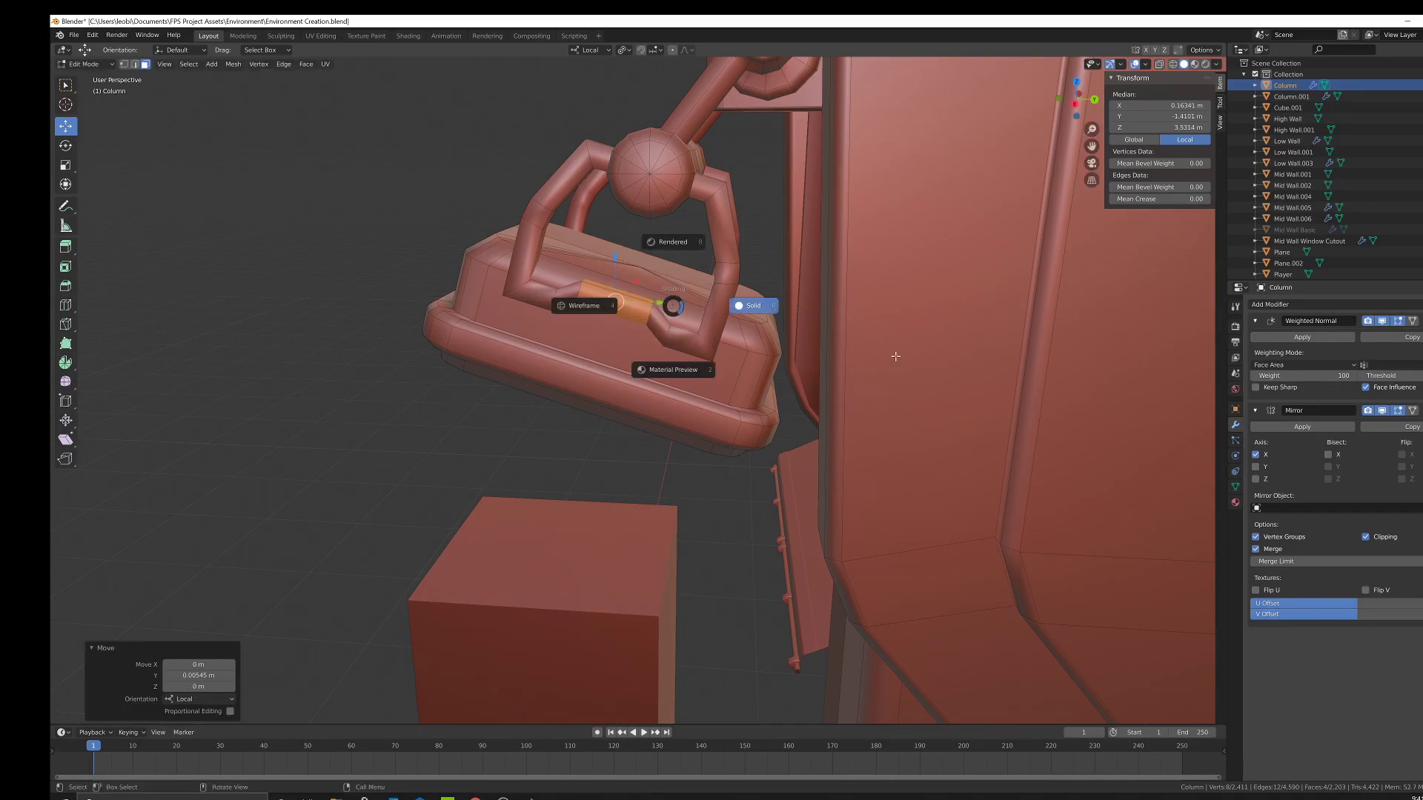
# Try insetting the tall face on the column's side, level with the vertical pipes, by 0.02709 m.
pyautogui.press('Tab')
pyautogui.scroll(-5, 765, 356)
pyautogui.moveTo(765, 356)
pyautogui.mouseDown(button='middle')
pyautogui.moveTo(789, 336)
pyautogui.moveTo(764, 388)
pyautogui.moveTo(820, 344)
pyautogui.moveTo(778, 347)
pyautogui.moveTo(733, 404)
pyautogui.moveTo(700, 272)
pyautogui.moveTo(754, 345)
pyautogui.moveTo(726, 348)
pyautogui.moveTo(778, 350)
pyautogui.moveTo(750, 328)
pyautogui.moveTo(664, 312)
pyautogui.mouseUp(button='middle')
pyautogui.press('Tab')
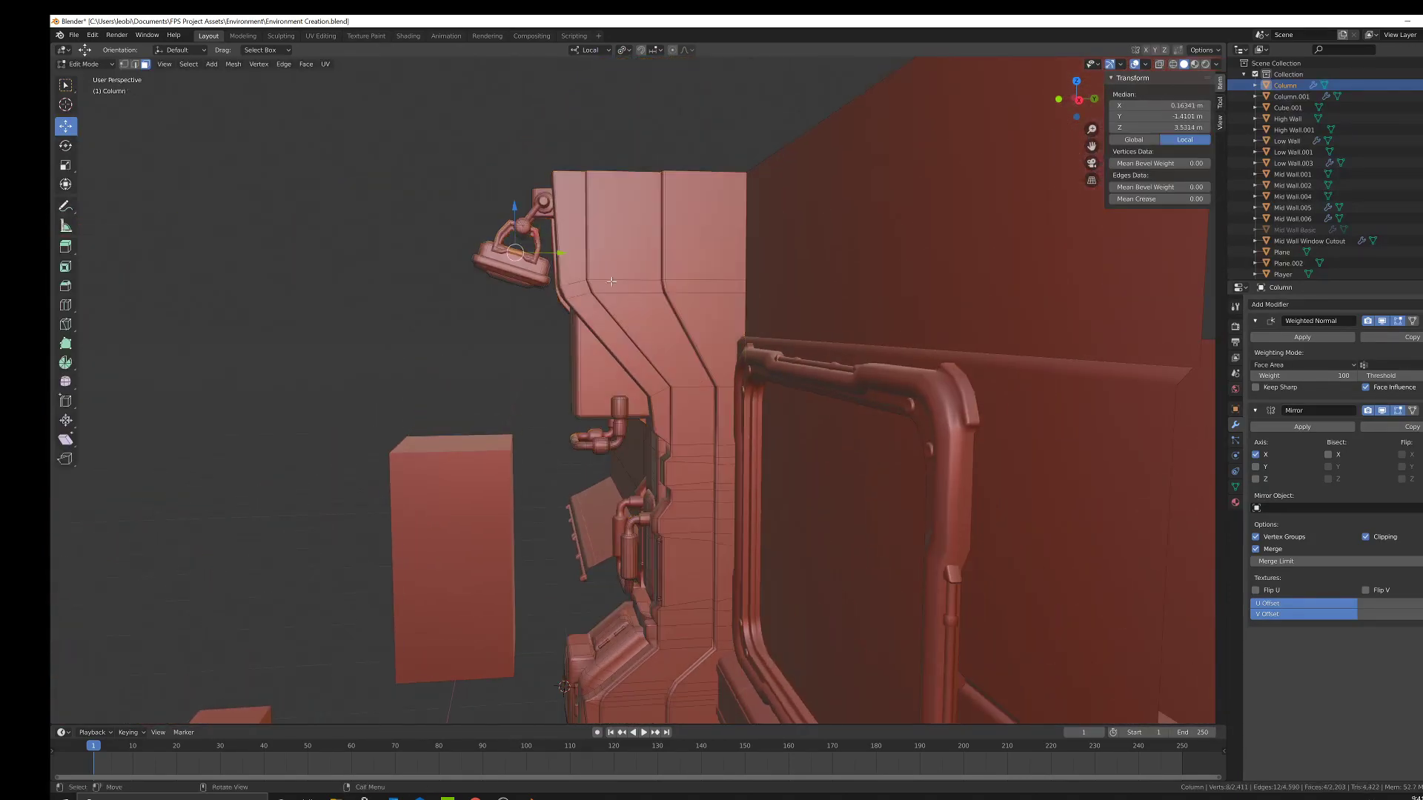
pyautogui.moveTo(607, 275); pyautogui.dragTo(651, 249, button='middle')
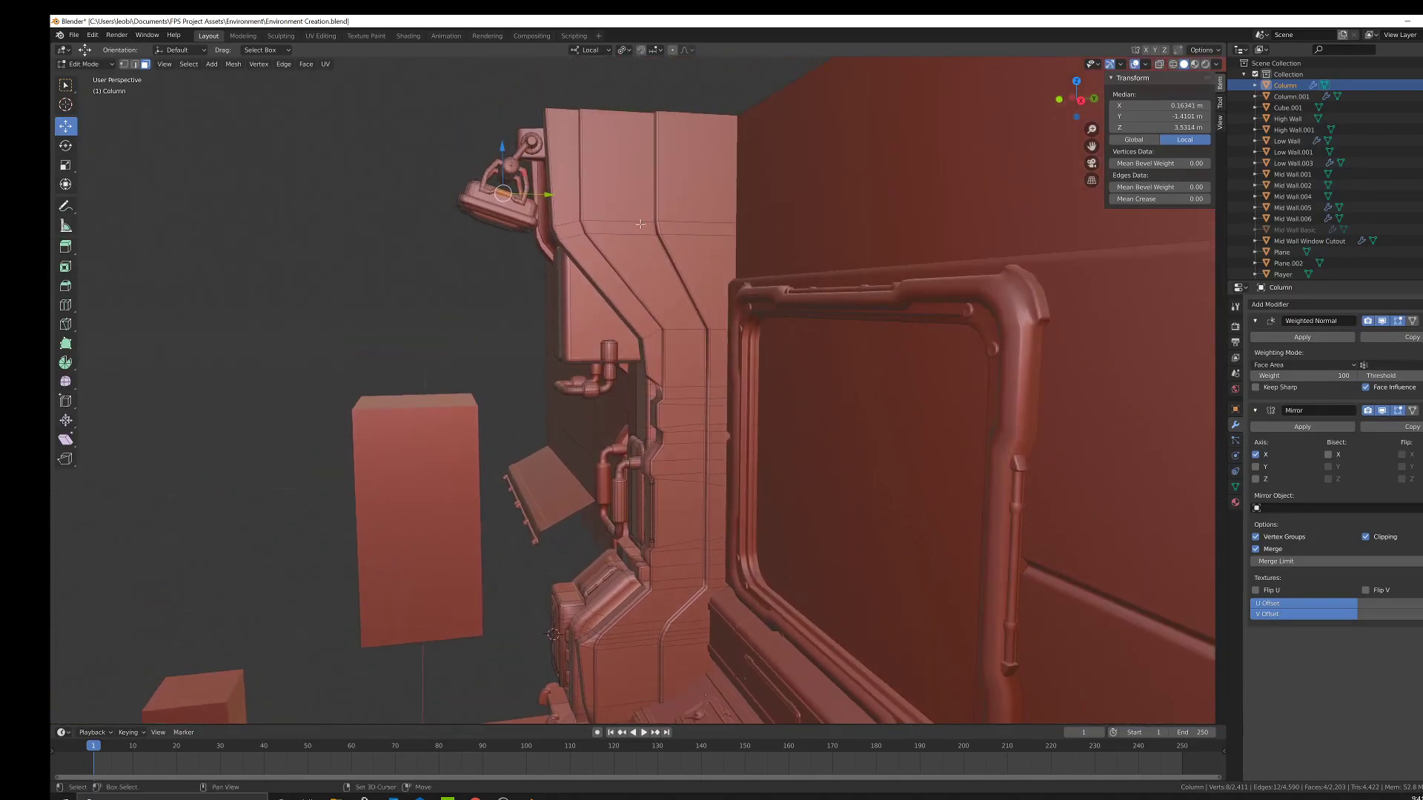
pyautogui.moveTo(688, 473); pyautogui.dragTo(748, 461, button='middle')
pyautogui.click(687, 402)
pyautogui.press('e')
pyautogui.click(819, 472)
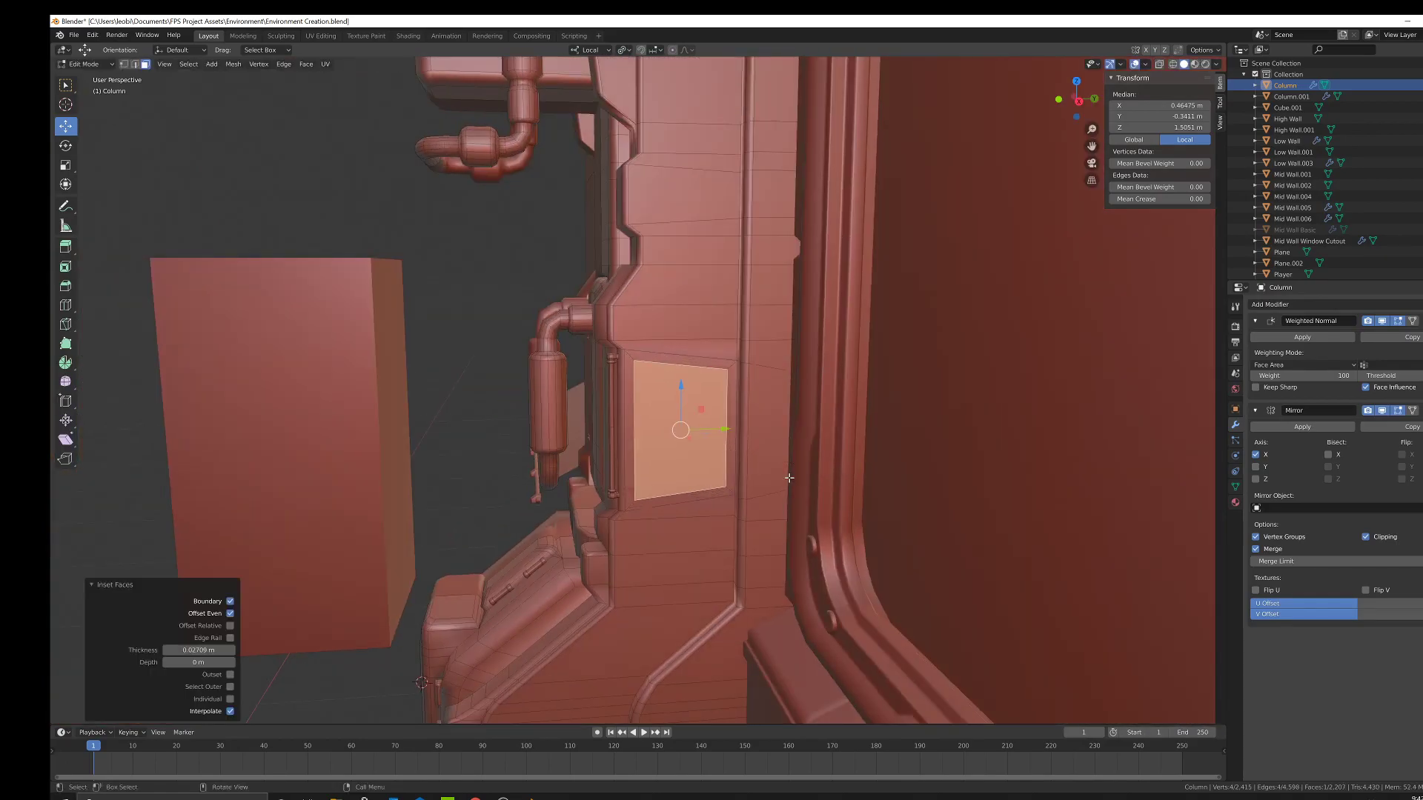
# Try shrinking and recessing the inset side face into the column, check the shading, and undo the panel.
pyautogui.press('s')
pyautogui.click(783, 459)
pyautogui.press('Tab')
pyautogui.moveTo(755, 455)
pyautogui.mouseDown(button='middle')
pyautogui.moveTo(790, 432)
pyautogui.moveTo(832, 452)
pyautogui.moveTo(780, 446)
pyautogui.mouseUp(button='middle')
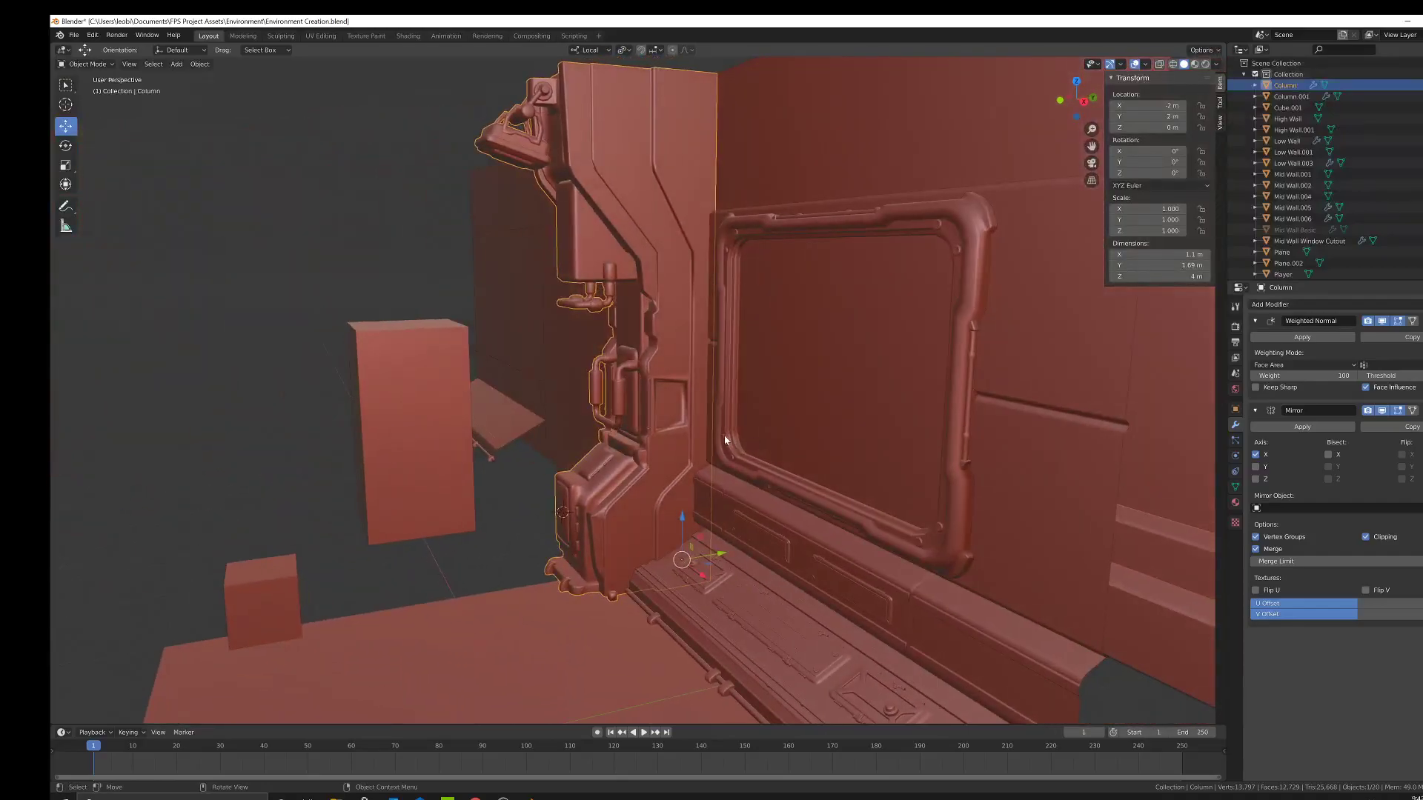
pyautogui.scroll(4, 726, 434)
pyautogui.moveTo(701, 408); pyautogui.dragTo(718, 330, button='middle')
pyautogui.press('Tab')
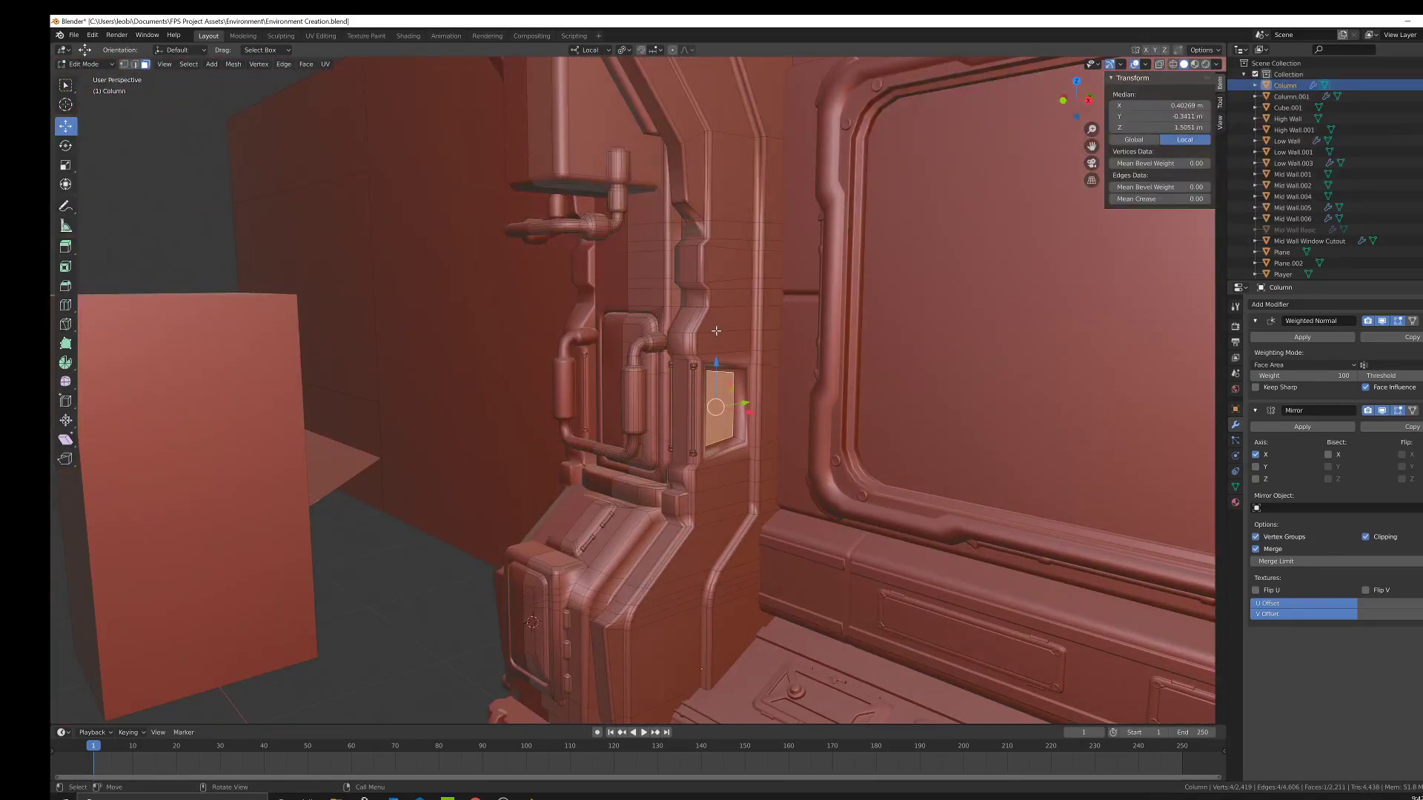
pyautogui.moveTo(719, 423); pyautogui.dragTo(697, 417, button='middle')
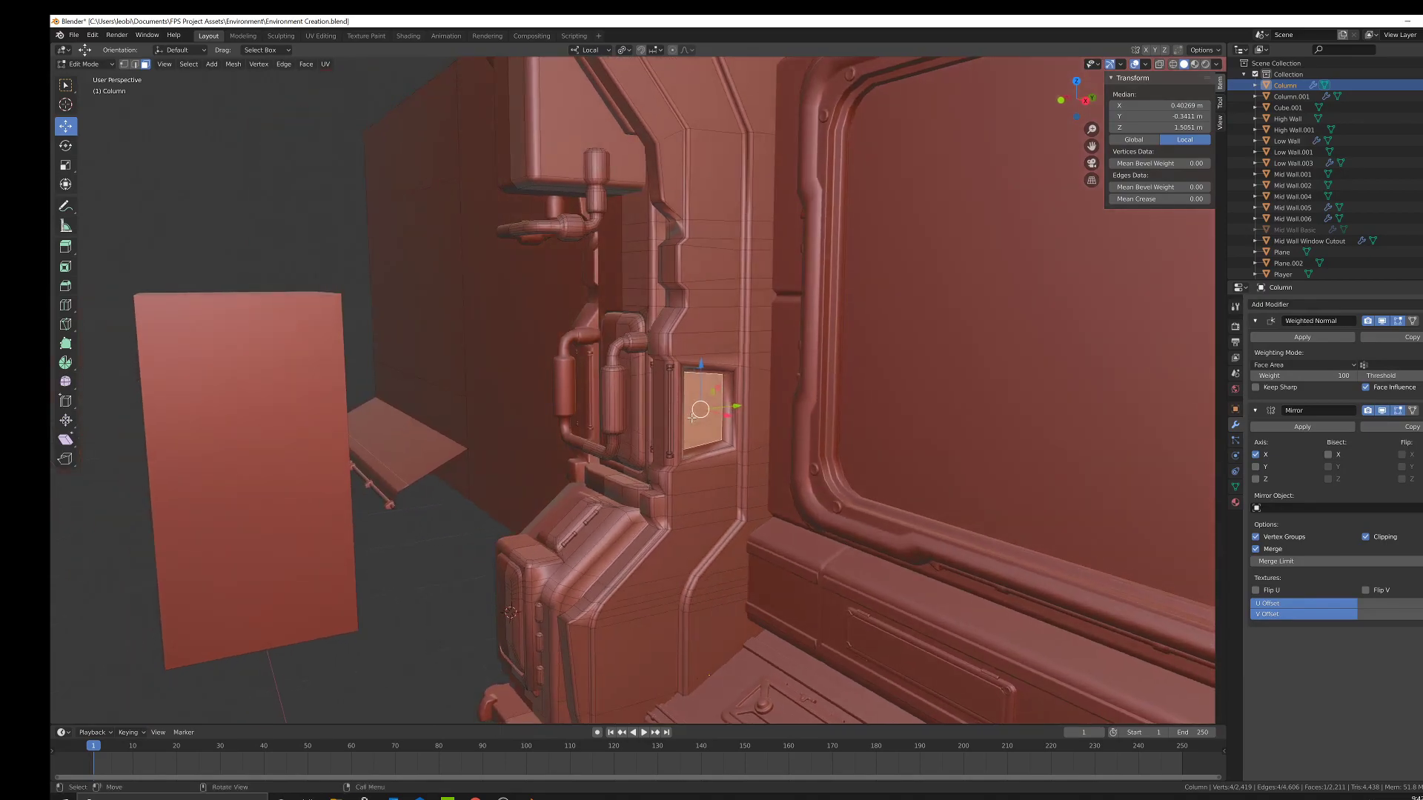
pyautogui.press('Tab')
pyautogui.press('Tab')
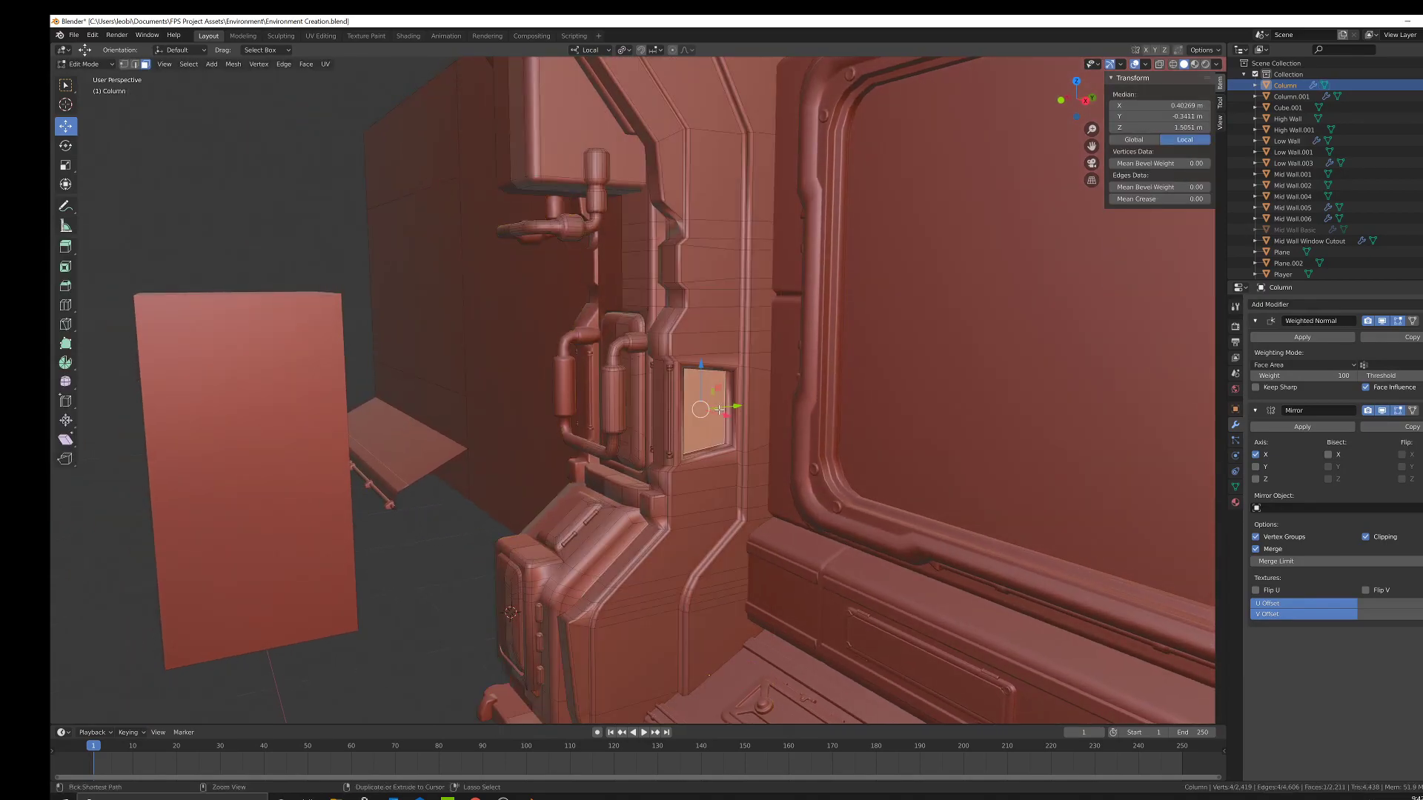
pyautogui.hotkey('ctrl', 'z')
# Try extruding the side faces of the column's stepped block above the vertical pipes, and undo the extrusion.
pyautogui.scroll(1, 721, 333)
pyautogui.keyDown('shift'); pyautogui.moveTo(722, 333); pyautogui.dragTo(682, 295, button='middle'); pyautogui.keyUp('shift')
pyautogui.scroll(2, 683, 378)
pyautogui.keyDown('shift'); pyautogui.click(695, 264); pyautogui.keyUp('shift')
pyautogui.keyDown('shift'); pyautogui.click(697, 230); pyautogui.keyUp('shift')
pyautogui.moveTo(699, 235)
pyautogui.mouseDown(button='middle')
pyautogui.moveTo(825, 358)
pyautogui.moveTo(852, 364)
pyautogui.moveTo(758, 363)
pyautogui.moveTo(731, 327)
pyautogui.moveTo(746, 323)
pyautogui.mouseUp(button='middle')
pyautogui.press('e')
pyautogui.click(781, 294)
pyautogui.press('Tab')
pyautogui.scroll(3, 825, 358)
pyautogui.press('Tab')
pyautogui.hotkey('ctrl', 'z')
pyautogui.hotkey('ctrl', 'z')
pyautogui.hotkey('ctrl', 'z')
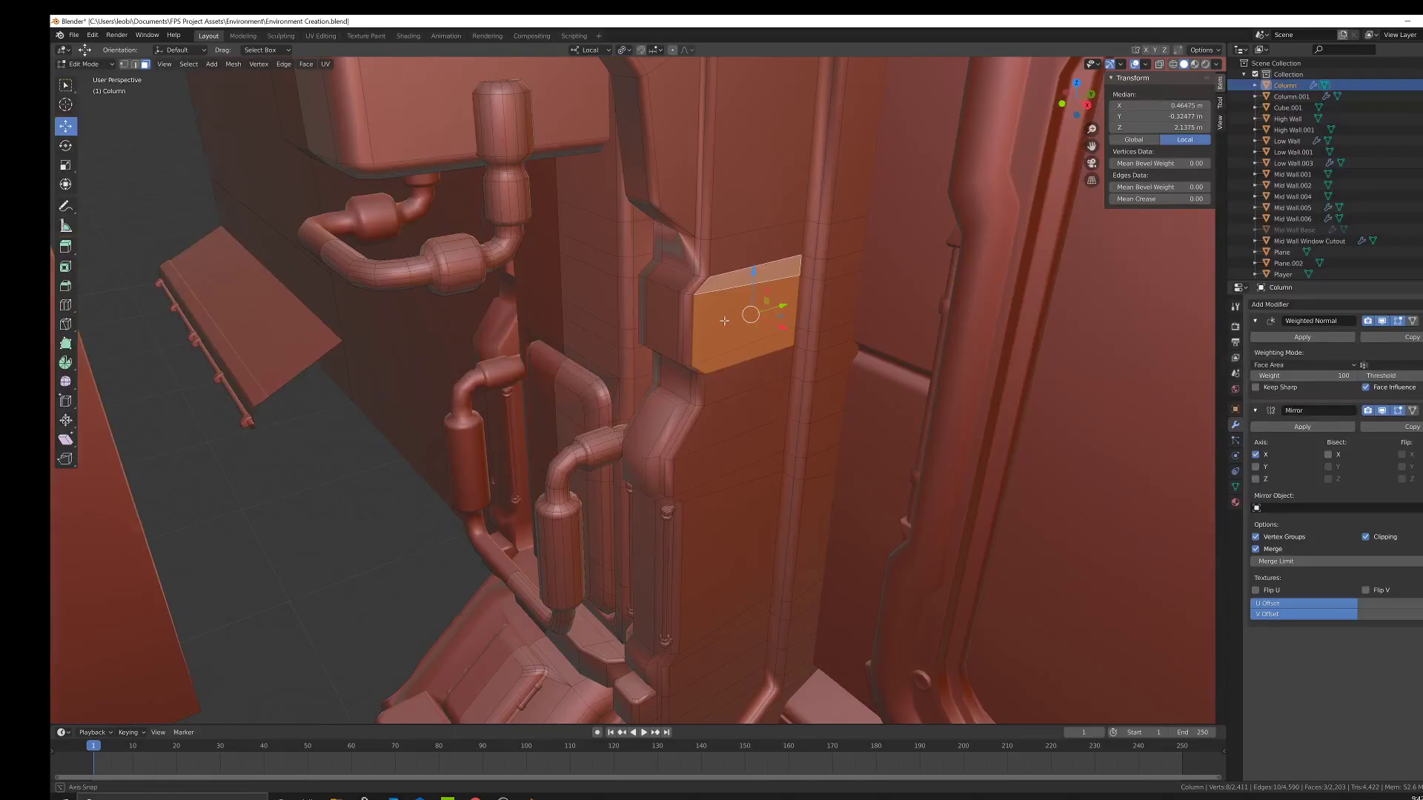
# Add the stepped block's corner faces to the selection and try extruding them outward about 0.03 m along local X.
pyautogui.scroll(2, 747, 324)
pyautogui.press('c')
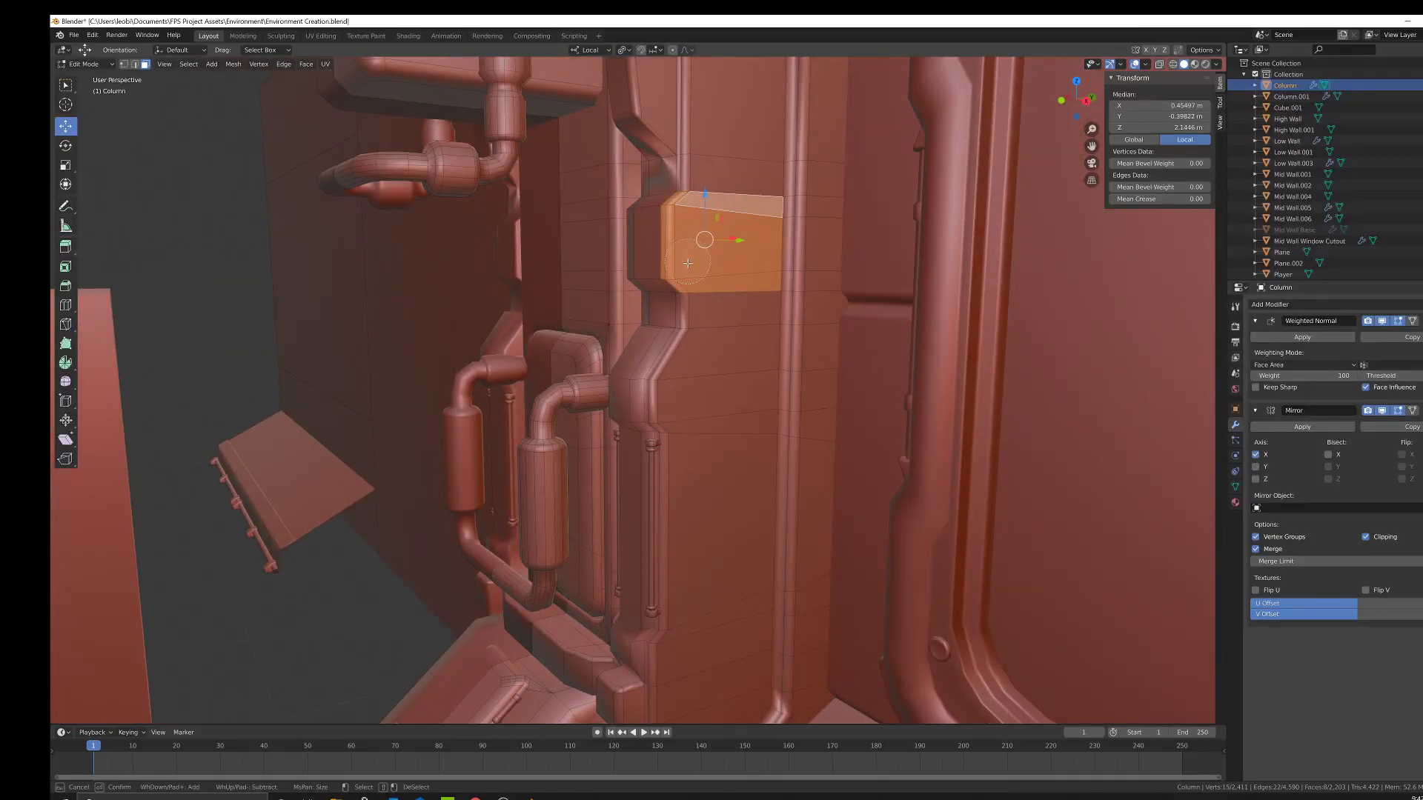
pyautogui.press('Escape')
pyautogui.moveTo(688, 269); pyautogui.dragTo(795, 279, button='middle')
pyautogui.press('e')
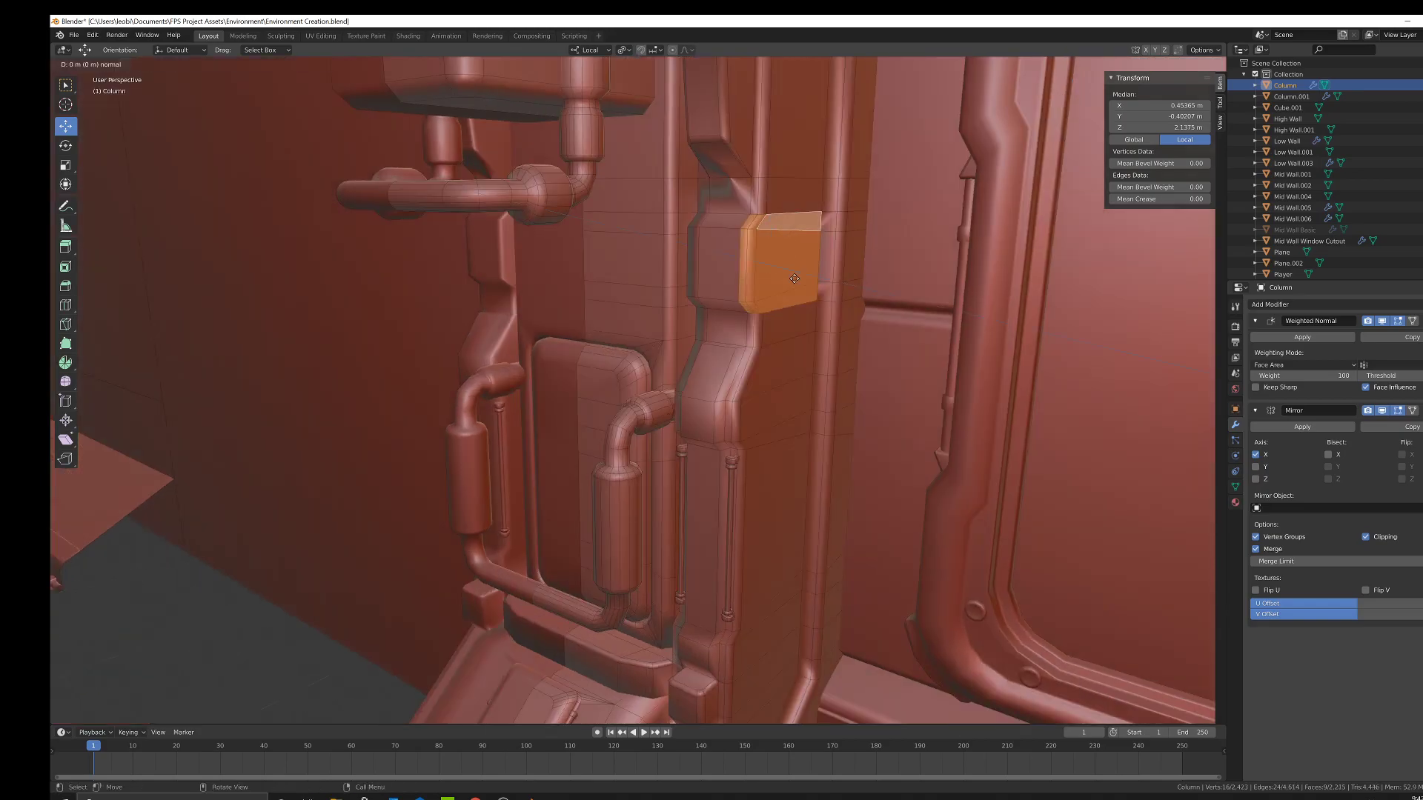
pyautogui.press('x')
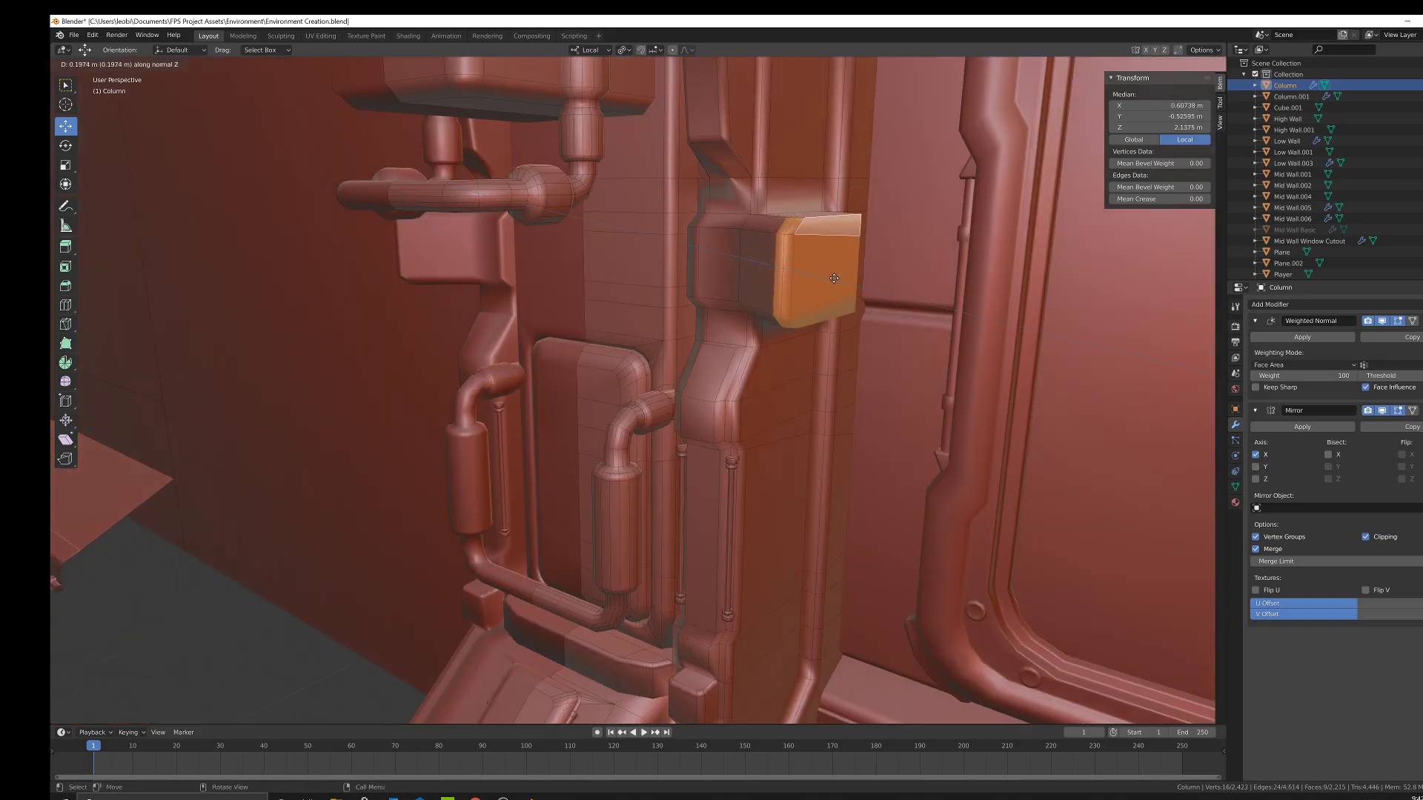
pyautogui.rightClick(828, 279)
pyautogui.moveTo(831, 279); pyautogui.dragTo(812, 284, button='middle')
pyautogui.moveTo(813, 283); pyautogui.dragTo(833, 285)
pyautogui.press('Tab')
pyautogui.scroll(-3, 842, 313)
pyautogui.moveTo(808, 311); pyautogui.dragTo(830, 336, button='middle')
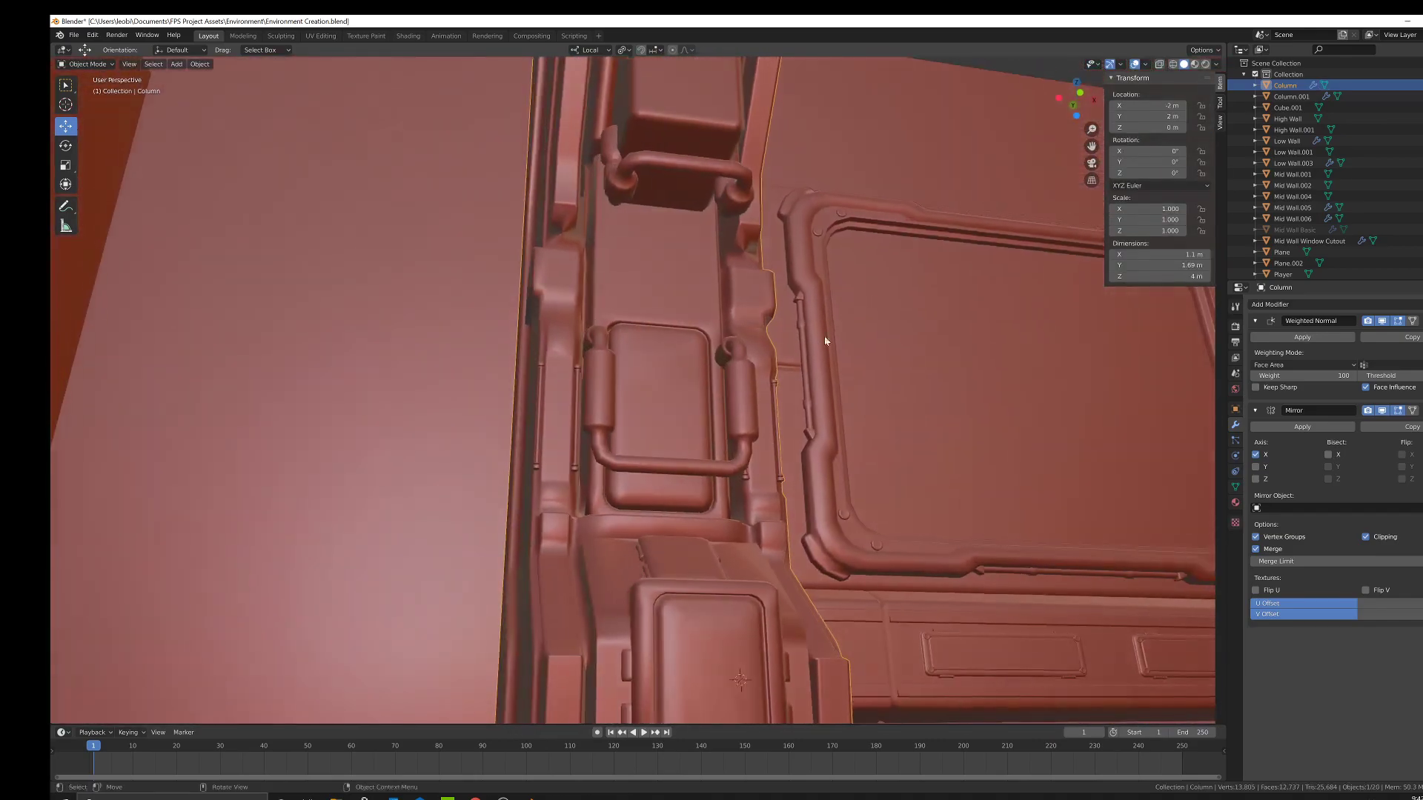
pyautogui.scroll(-4, 830, 336)
pyautogui.moveTo(791, 384); pyautogui.dragTo(724, 413, button='middle')
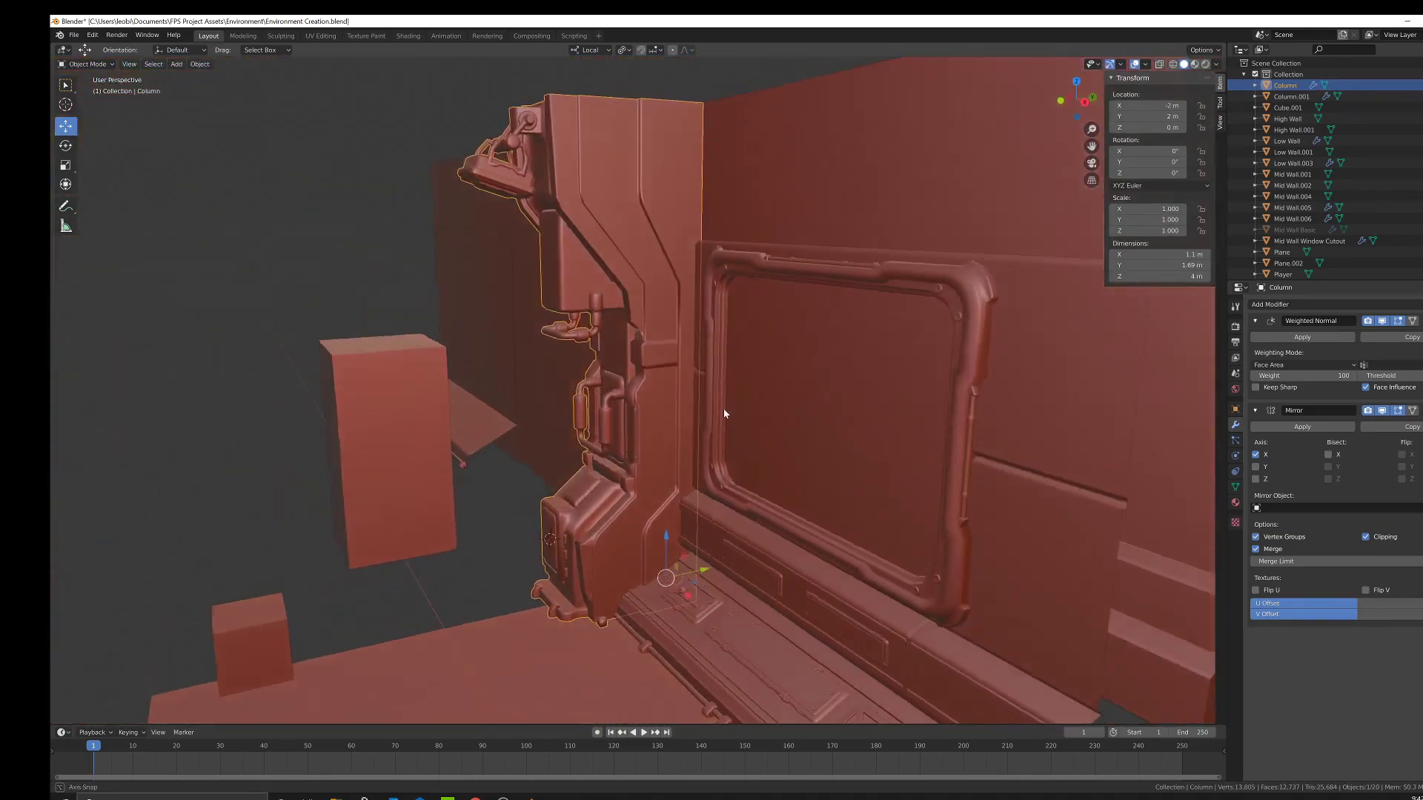
# Try moving the extruded block faces another 0.01829 m along local X, and undo the move and the extrusion.
pyautogui.press('Tab')
pyautogui.scroll(5, 712, 400)
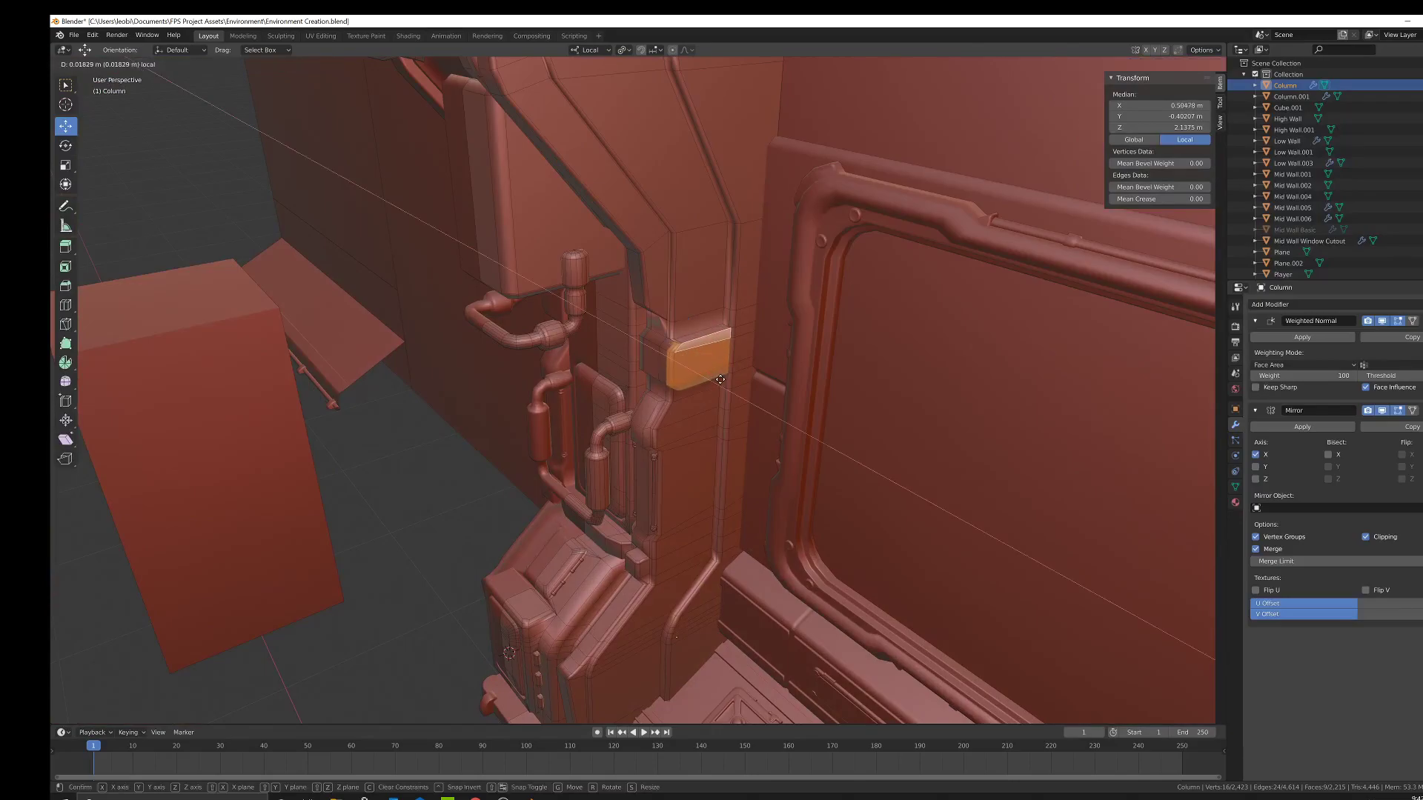
pyautogui.click(719, 380)
pyautogui.press('Tab')
pyautogui.scroll(-3, 734, 386)
pyautogui.moveTo(734, 385)
pyautogui.mouseDown(button='middle')
pyautogui.moveTo(772, 343)
pyautogui.moveTo(819, 353)
pyautogui.moveTo(743, 357)
pyautogui.moveTo(709, 398)
pyautogui.mouseUp(button='middle')
pyautogui.press('Tab')
pyautogui.scroll(5, 687, 372)
pyautogui.hotkey('ctrl', 'z')
pyautogui.hotkey('ctrl', 'z')
pyautogui.hotkey('ctrl', 'z')
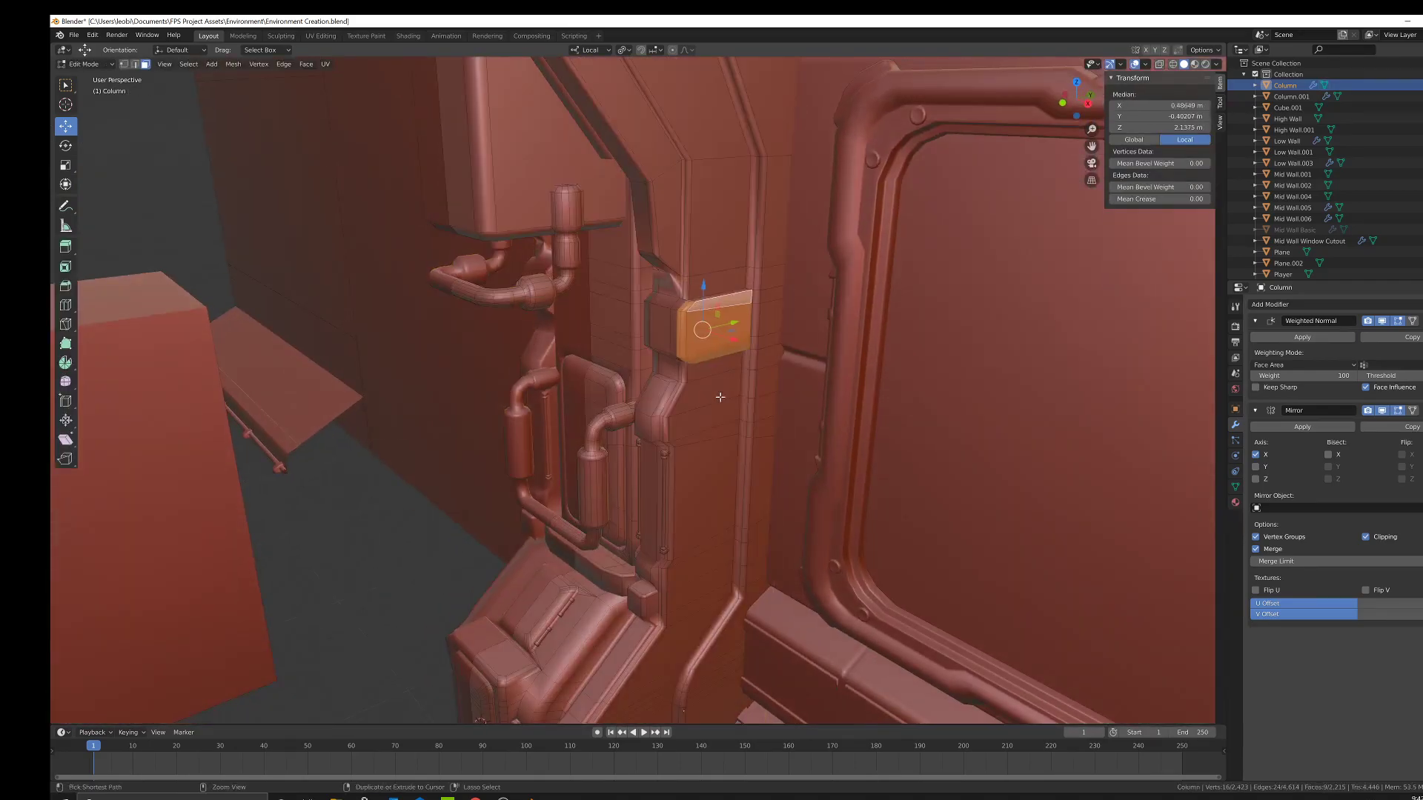
pyautogui.hotkey('ctrl', 'z')
# Leave mesh editing, check the whole column from a distance, and save the file.
pyautogui.scroll(-5, 722, 396)
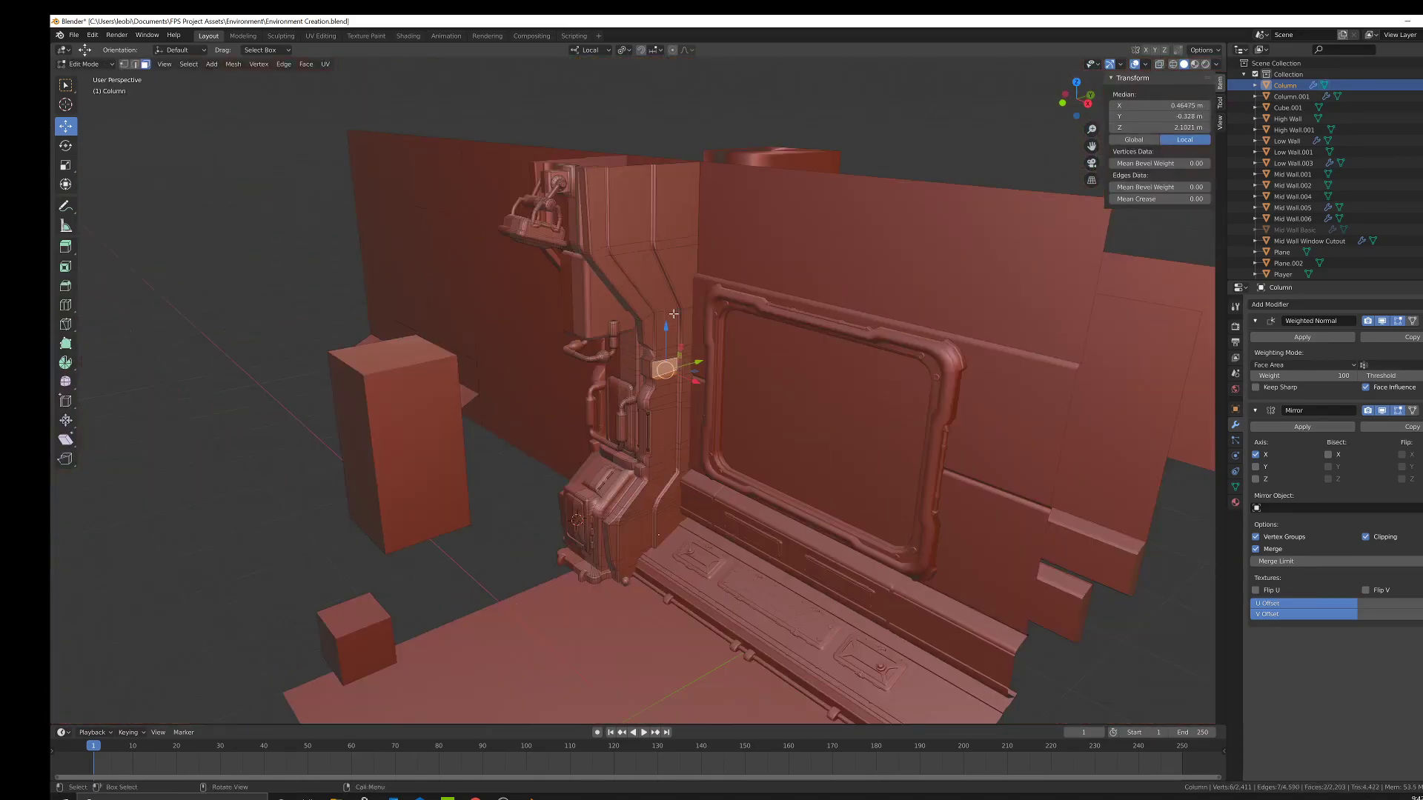
pyautogui.press('Tab')
pyautogui.moveTo(724, 317); pyautogui.dragTo(747, 344, button='middle')
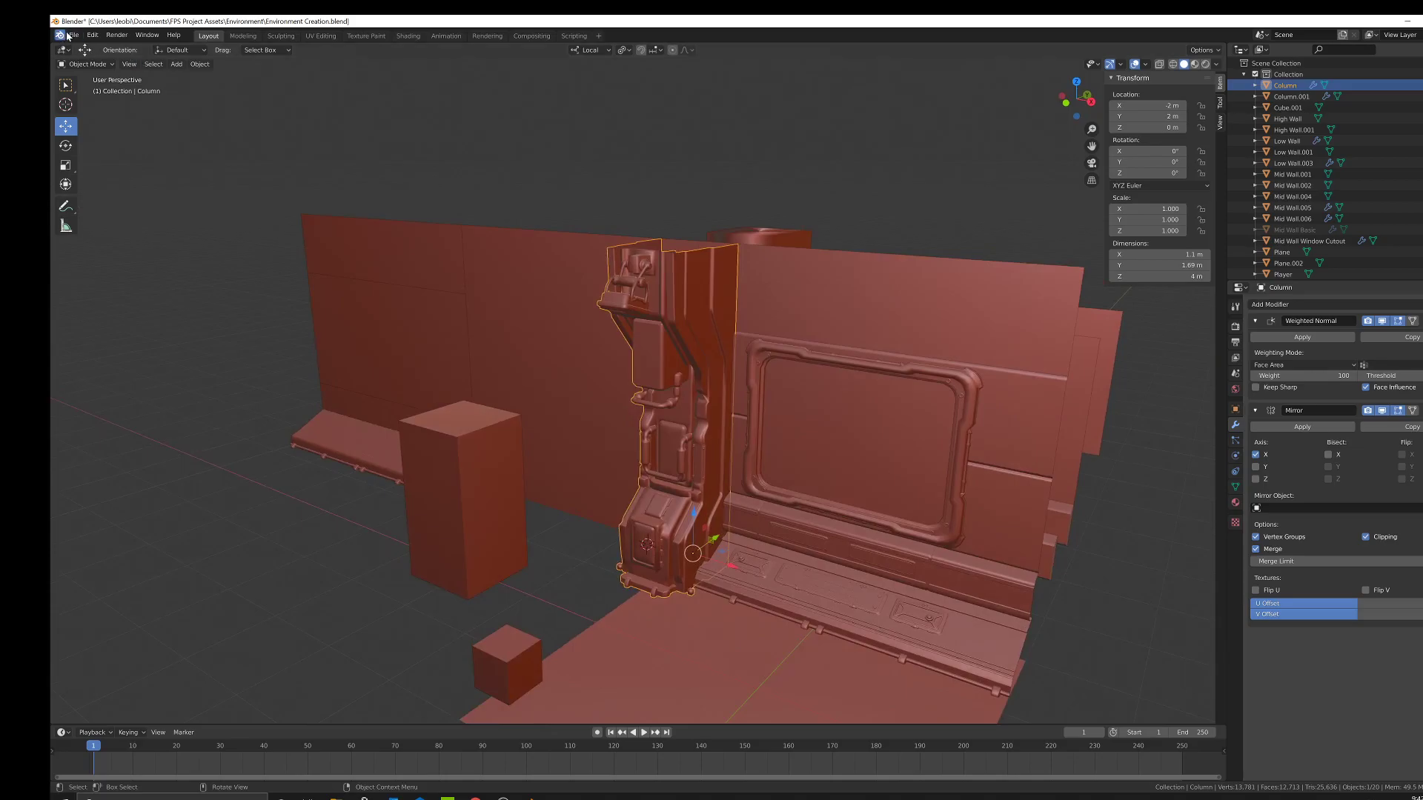
pyautogui.click(72, 35)
pyautogui.click(105, 112)
# Examine the column's front details up close in both object and edit mode.
pyautogui.moveTo(733, 267); pyautogui.dragTo(512, 200, button='middle')
pyautogui.scroll(5, 670, 300)
pyautogui.press('Tab')
pyautogui.scroll(3, 670, 319)
pyautogui.press('Tab')
pyautogui.scroll(3, 655, 391)
pyautogui.scroll(-4, 670, 388)
pyautogui.scroll(-2, 671, 388)
pyautogui.scroll(2, 658, 434)
pyautogui.scroll(5, 683, 462)
pyautogui.press('Tab')
pyautogui.click(719, 357)
pyautogui.scroll(5, 741, 341)
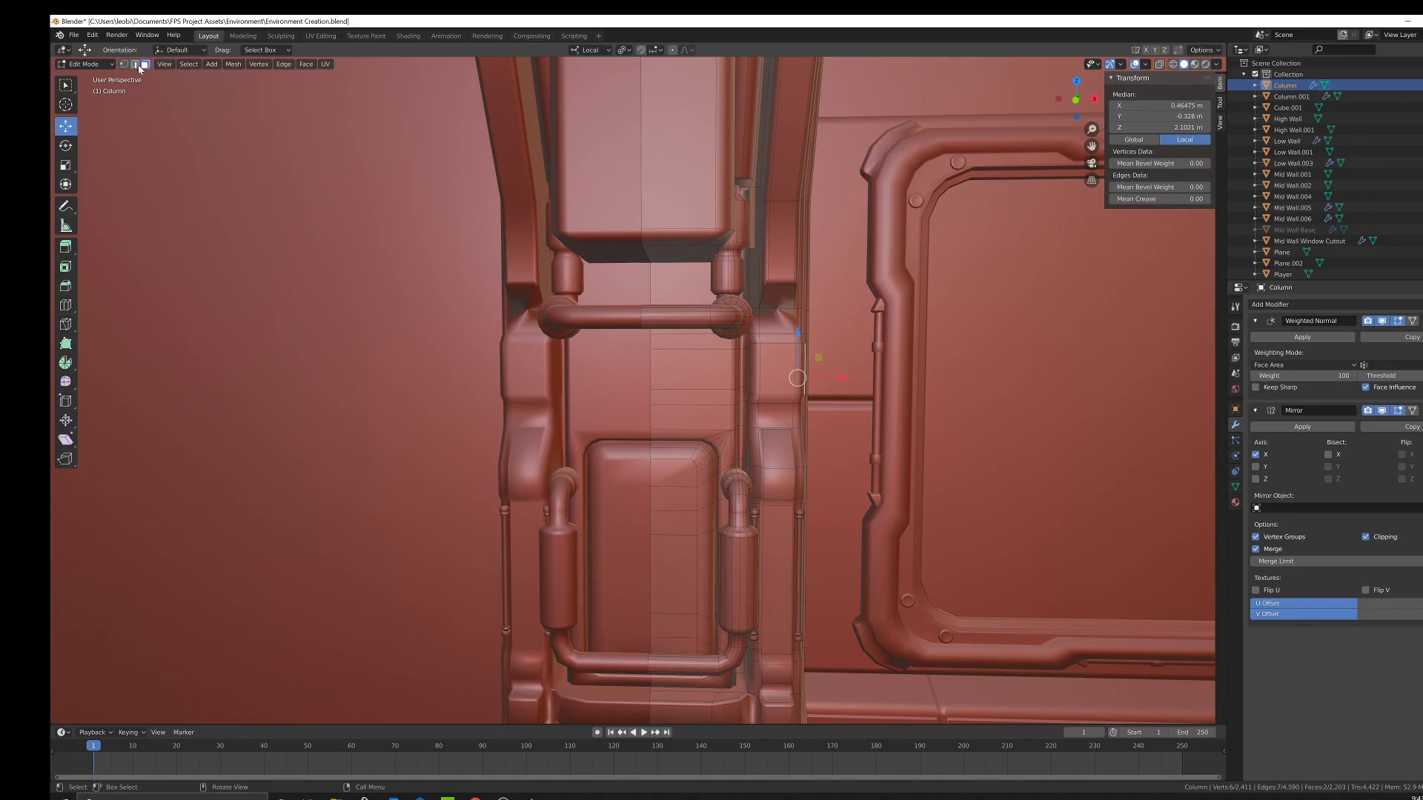
# Select the edge loop above the stepped block in edge mode and examine the shading around the side rail's recess.
pyautogui.moveTo(721, 322); pyautogui.dragTo(730, 313, button='middle')
pyautogui.click(730, 313)
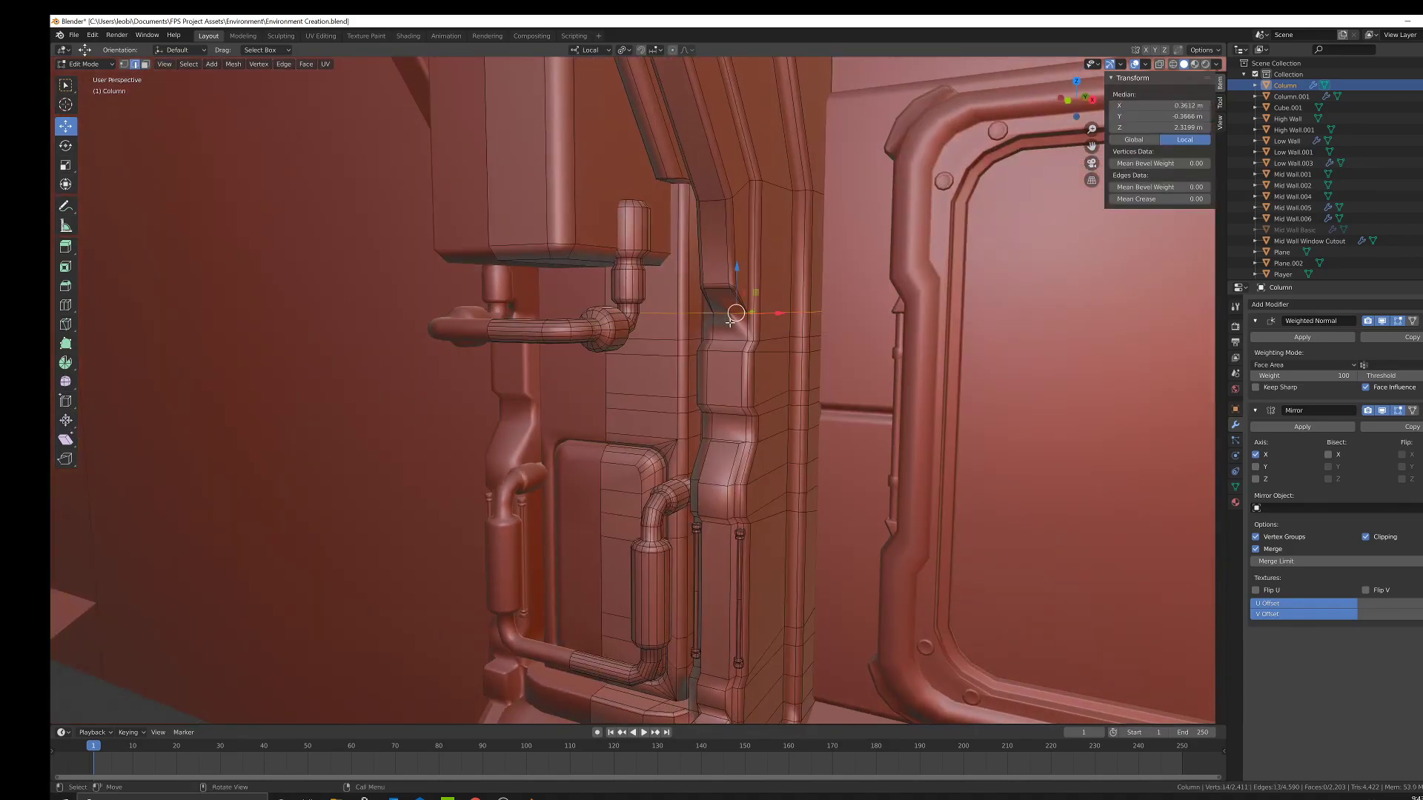
pyautogui.moveTo(730, 321); pyautogui.dragTo(702, 324, button='middle')
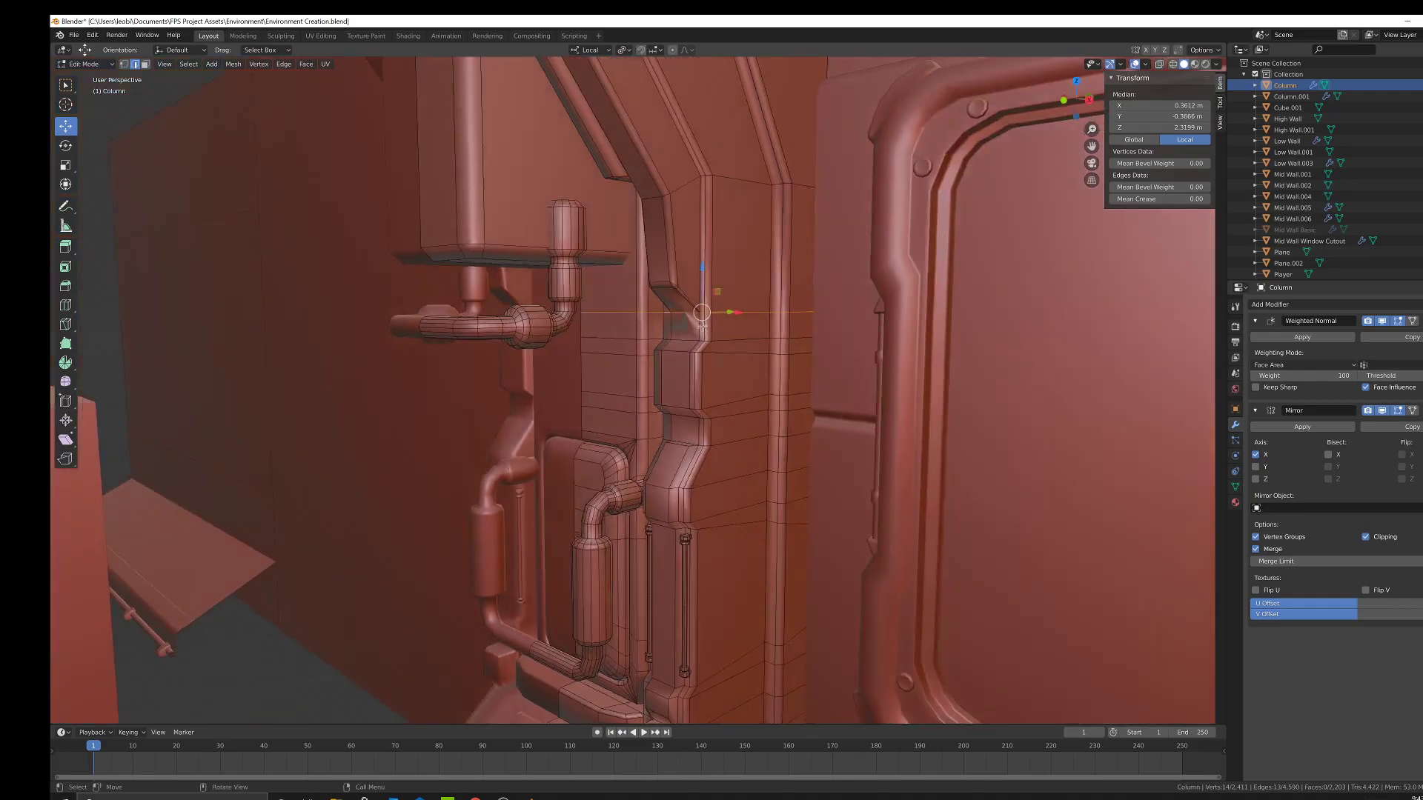
pyautogui.click(773, 340)
pyautogui.moveTo(773, 340); pyautogui.dragTo(803, 368, button='middle')
pyautogui.scroll(3, 777, 315)
pyautogui.scroll(4, 786, 375)
pyautogui.press('Tab')
pyautogui.press('Tab')
pyautogui.press('Tab')
pyautogui.press('Tab')
pyautogui.press('Tab')
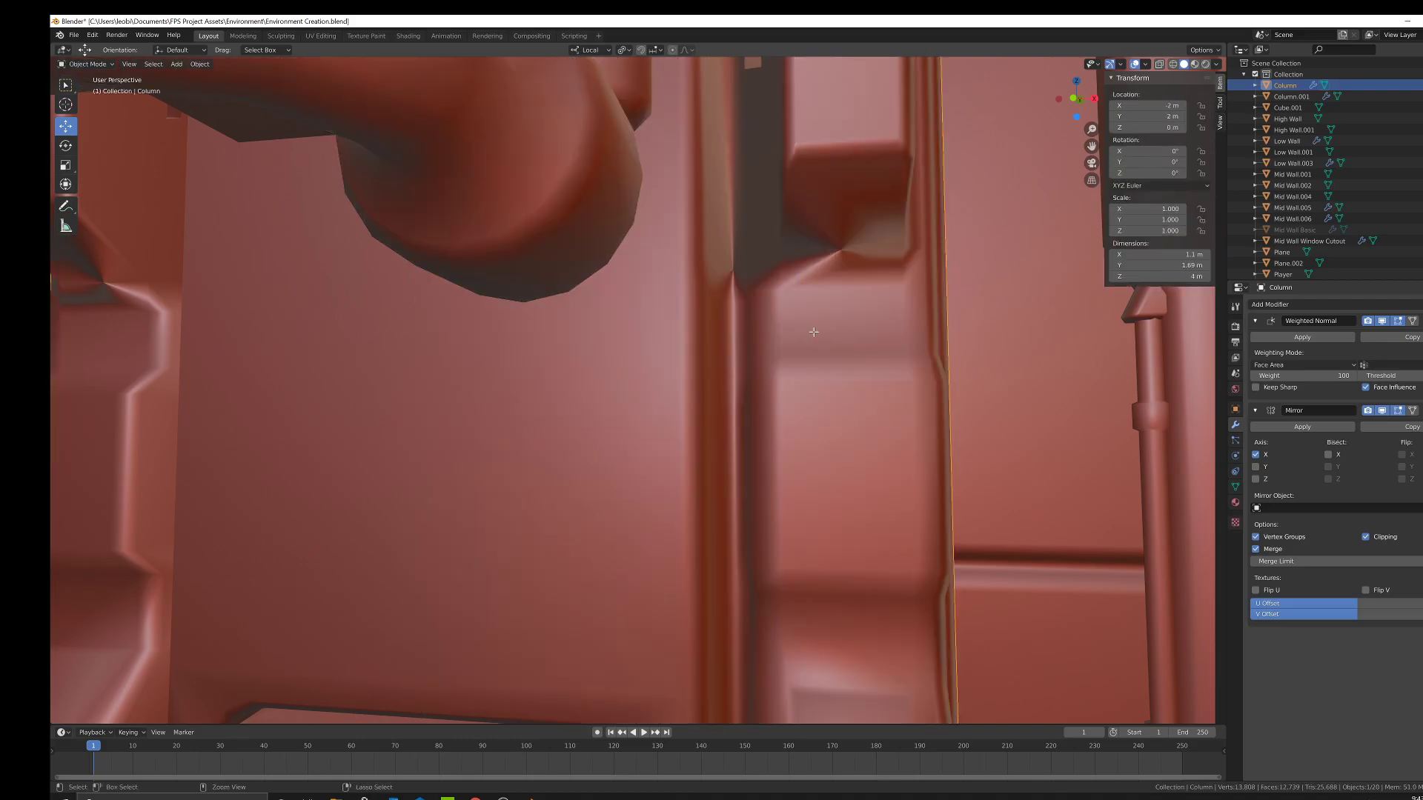
pyautogui.press('Tab')
# Select the edges beside the side rail's recess above the stepped block and try to bevel them.
pyautogui.scroll(-3, 814, 332)
pyautogui.moveTo(813, 332); pyautogui.dragTo(776, 315, button='middle')
pyautogui.click(778, 315)
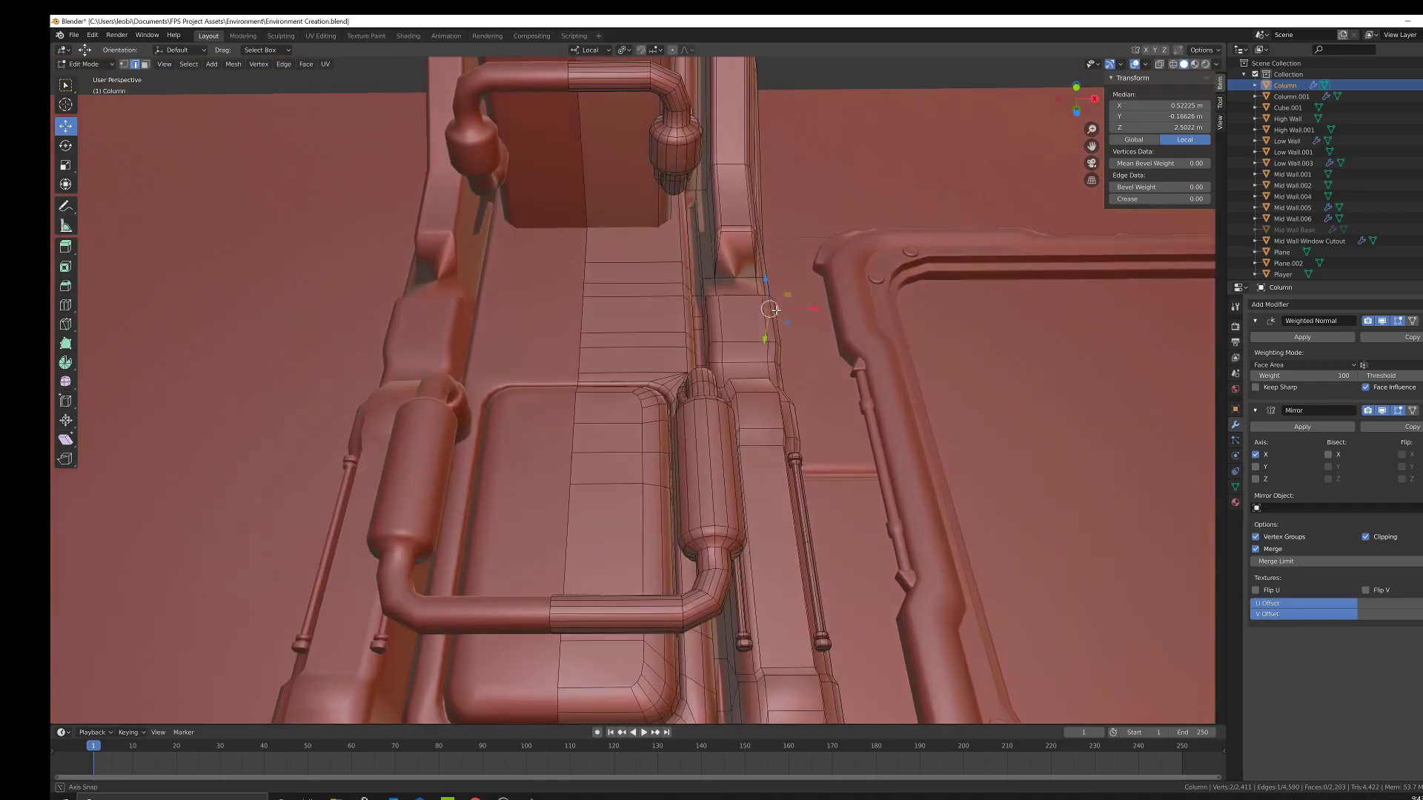
pyautogui.press('Tab')
pyautogui.press('Tab')
pyautogui.scroll(2, 742, 285)
pyautogui.moveTo(741, 285); pyautogui.dragTo(735, 257, button='middle')
pyautogui.scroll(3, 723, 285)
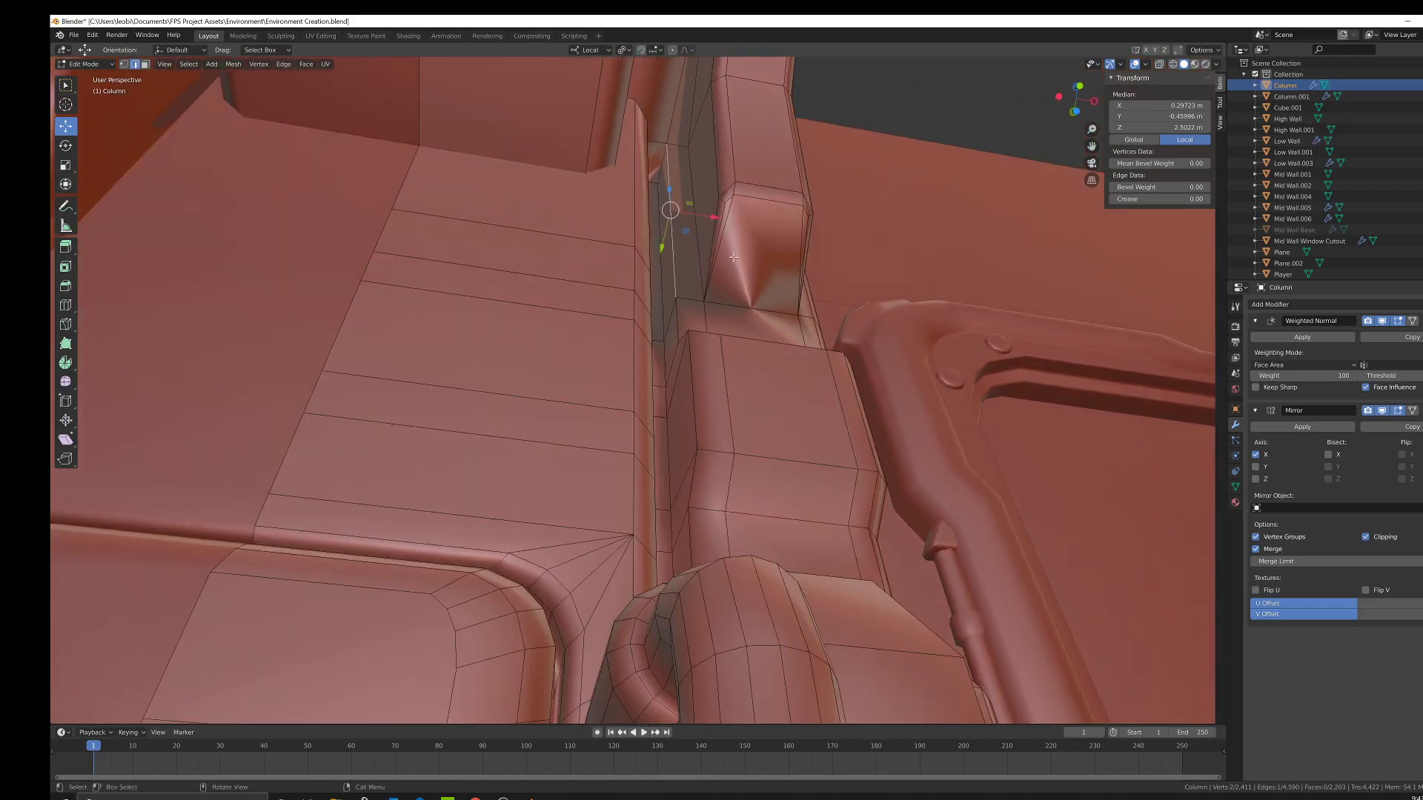
pyautogui.hotkey('ctrl', 'v')
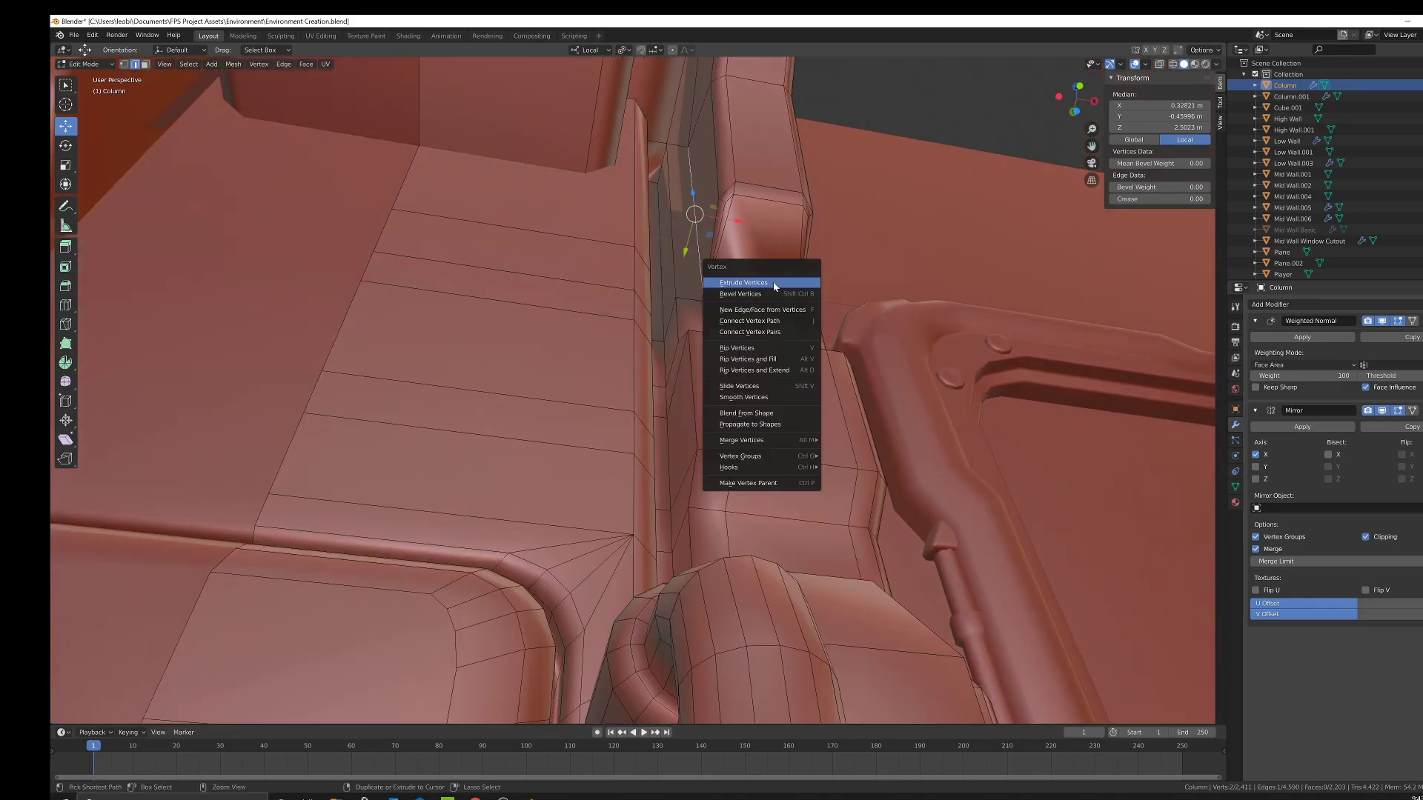
pyautogui.press('Escape')
pyautogui.hotkey('ctrl', 'b')
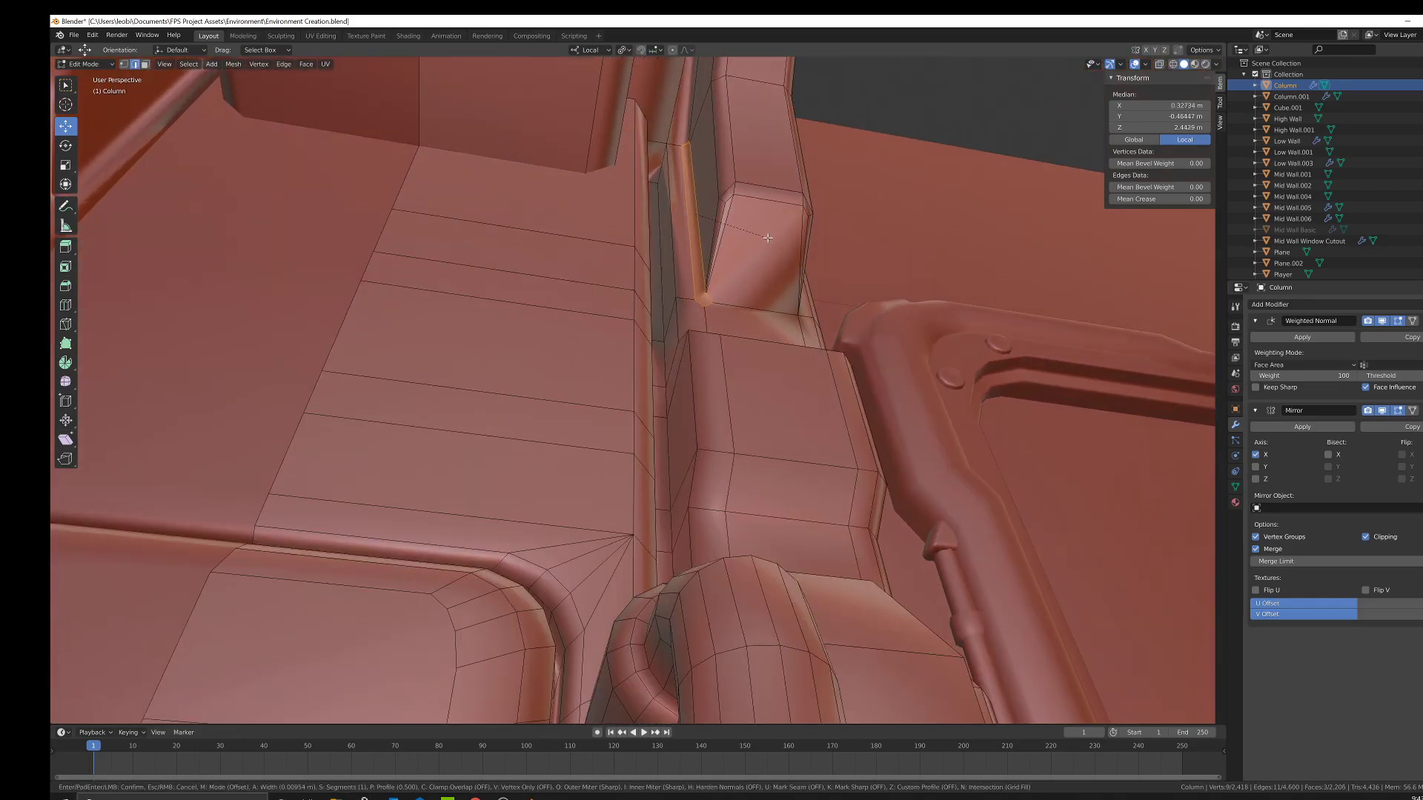
pyautogui.press('Escape')
pyautogui.moveTo(704, 297); pyautogui.dragTo(701, 415, button='middle')
pyautogui.scroll(-4, 681, 318)
pyautogui.press('Tab')
pyautogui.press('Tab')
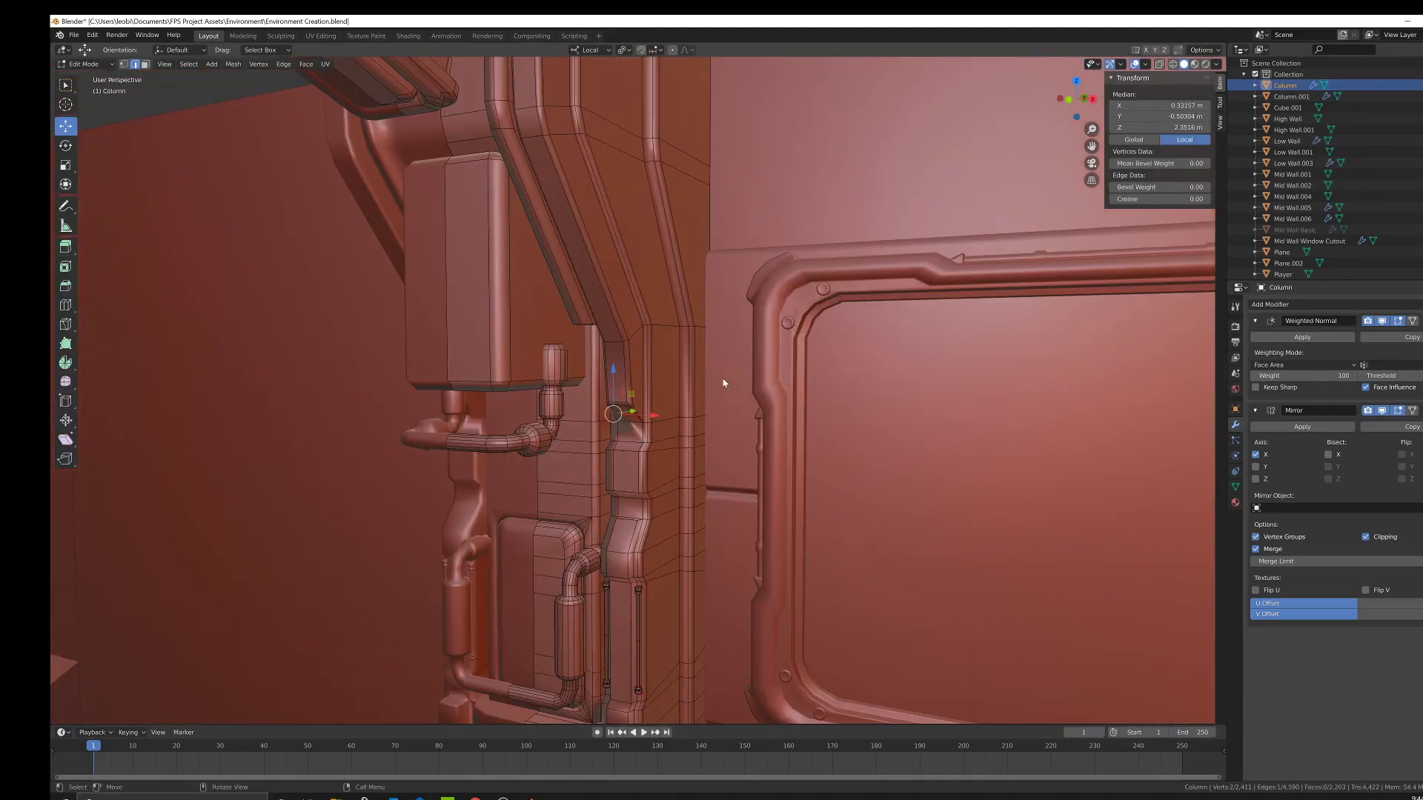
# Add a Bevel modifier to the column and check its effect on the middle section.
pyautogui.press('Tab')
pyautogui.click(1327, 305)
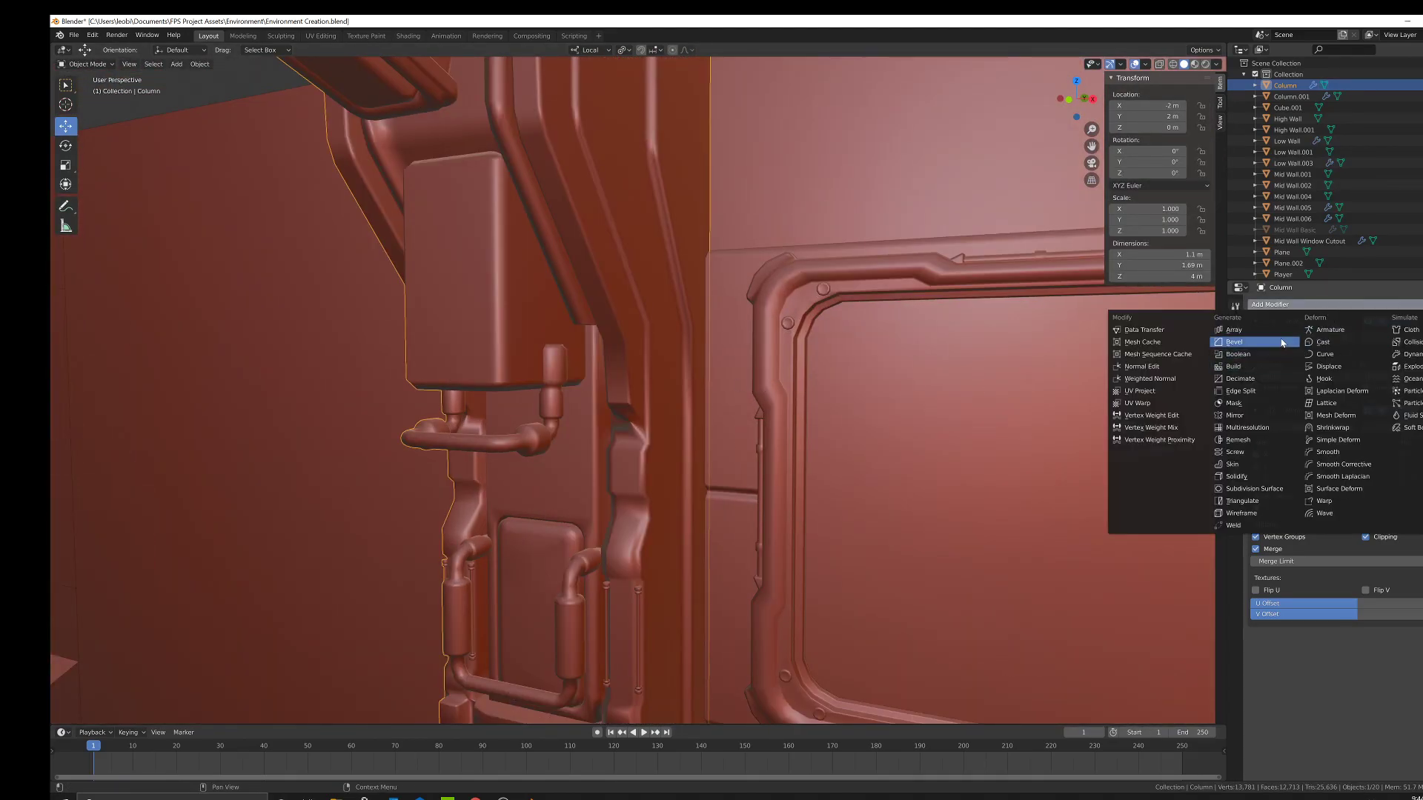
pyautogui.click(1282, 342)
pyautogui.moveTo(1092, 343); pyautogui.dragTo(652, 415, button='middle')
pyautogui.scroll(-2, 1381, 627)
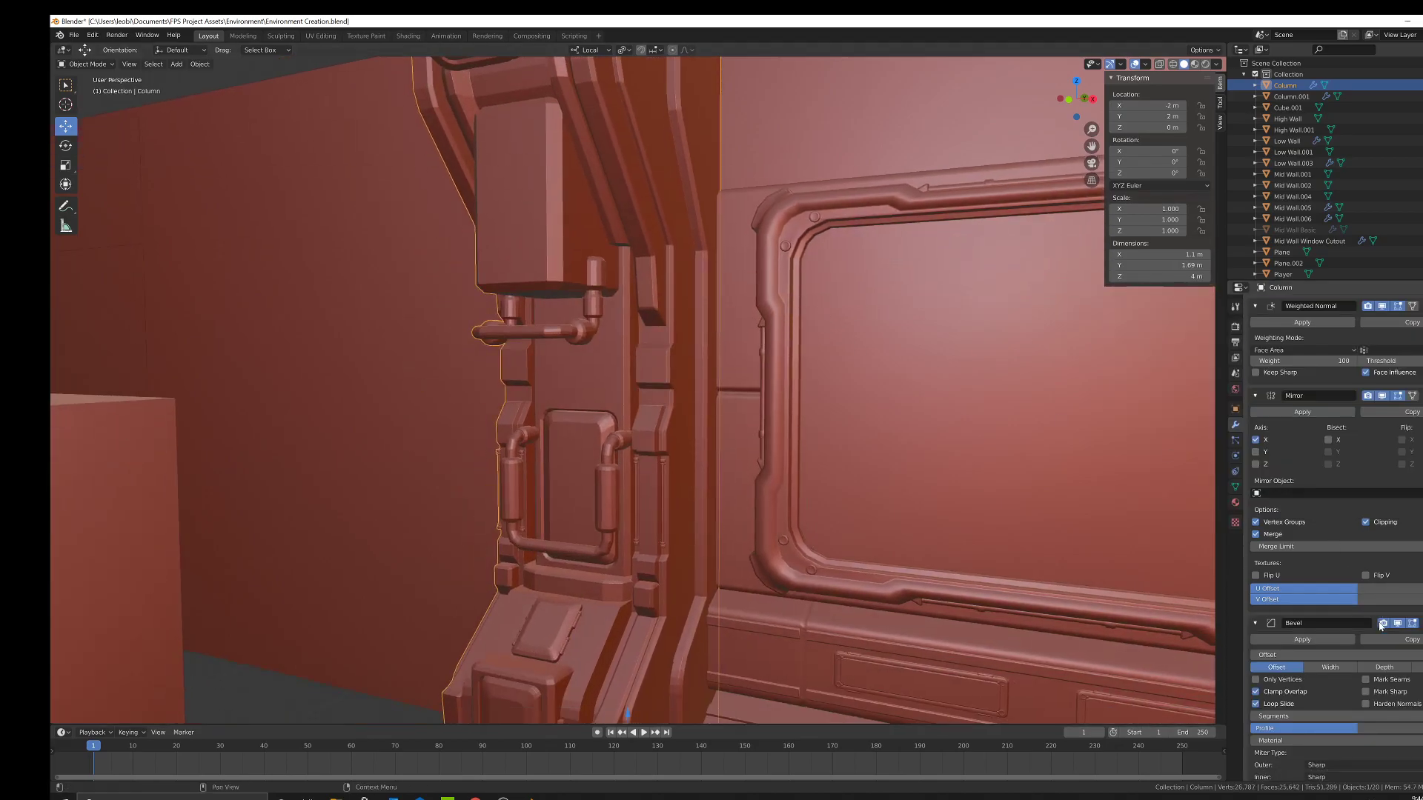
# Move the Bevel modifier to the start of the modifier stack, ahead of Weighted Normal and Mirror.
pyautogui.scroll(-1, 1381, 626)
pyautogui.click(1422, 594)
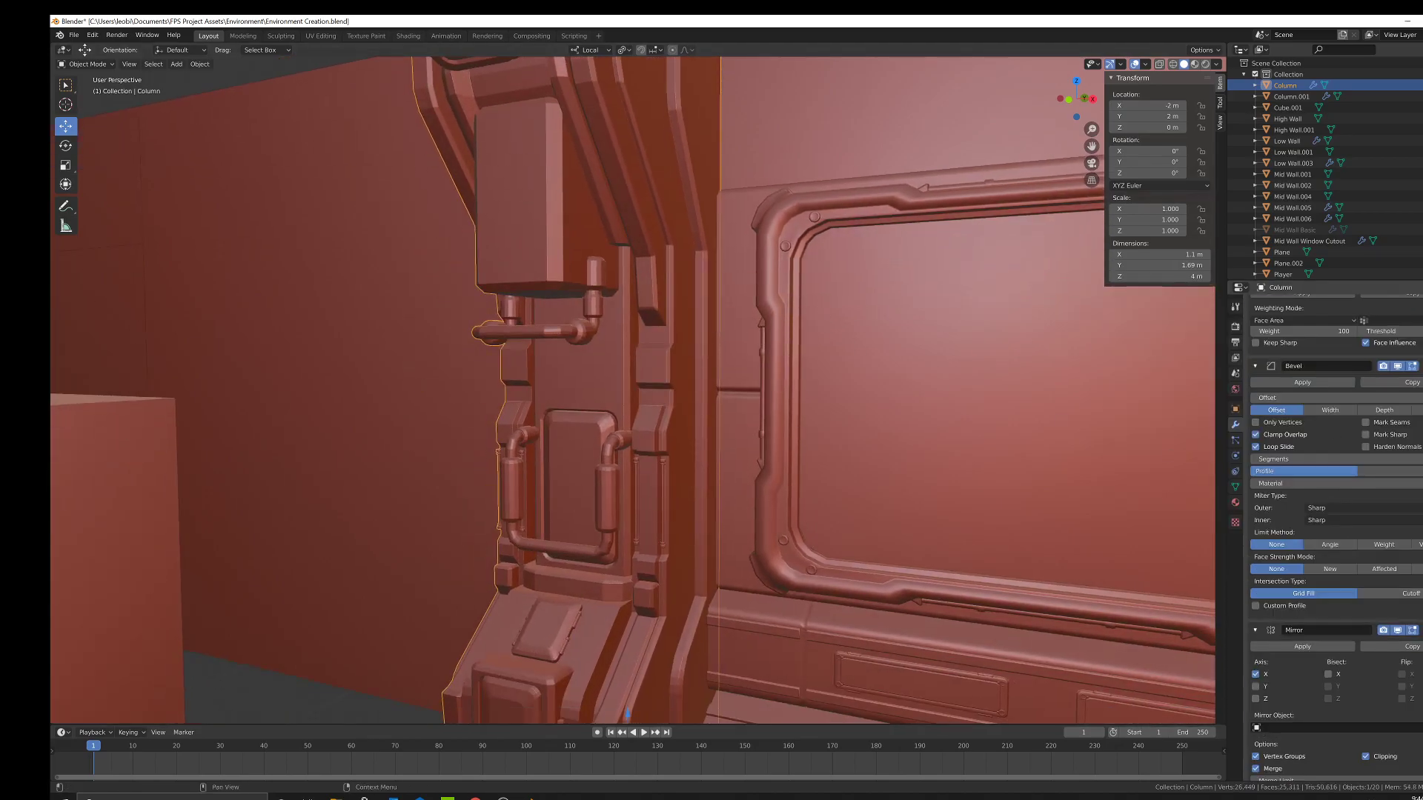
pyautogui.scroll(1, 1334, 519)
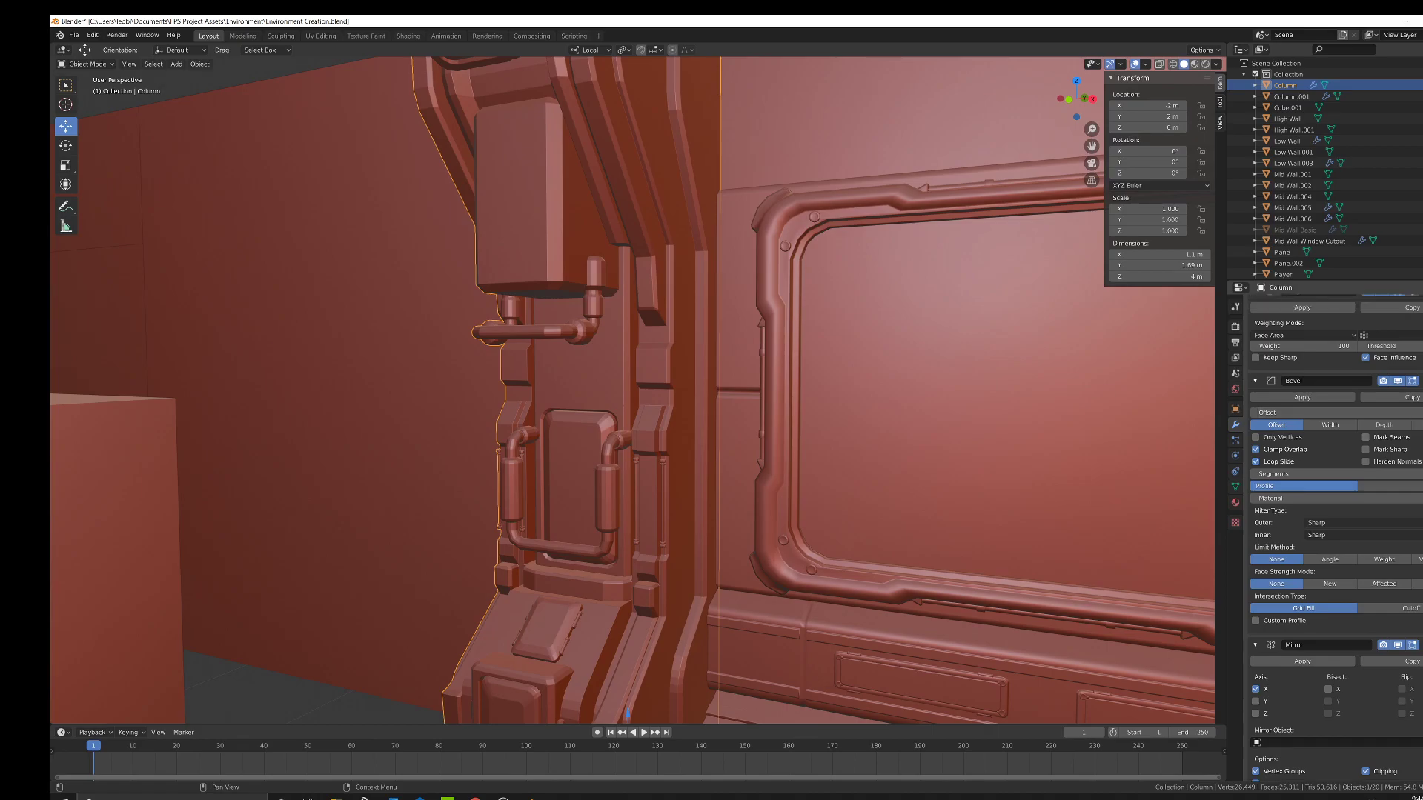
pyautogui.click(1422, 381)
pyautogui.scroll(2, 1300, 439)
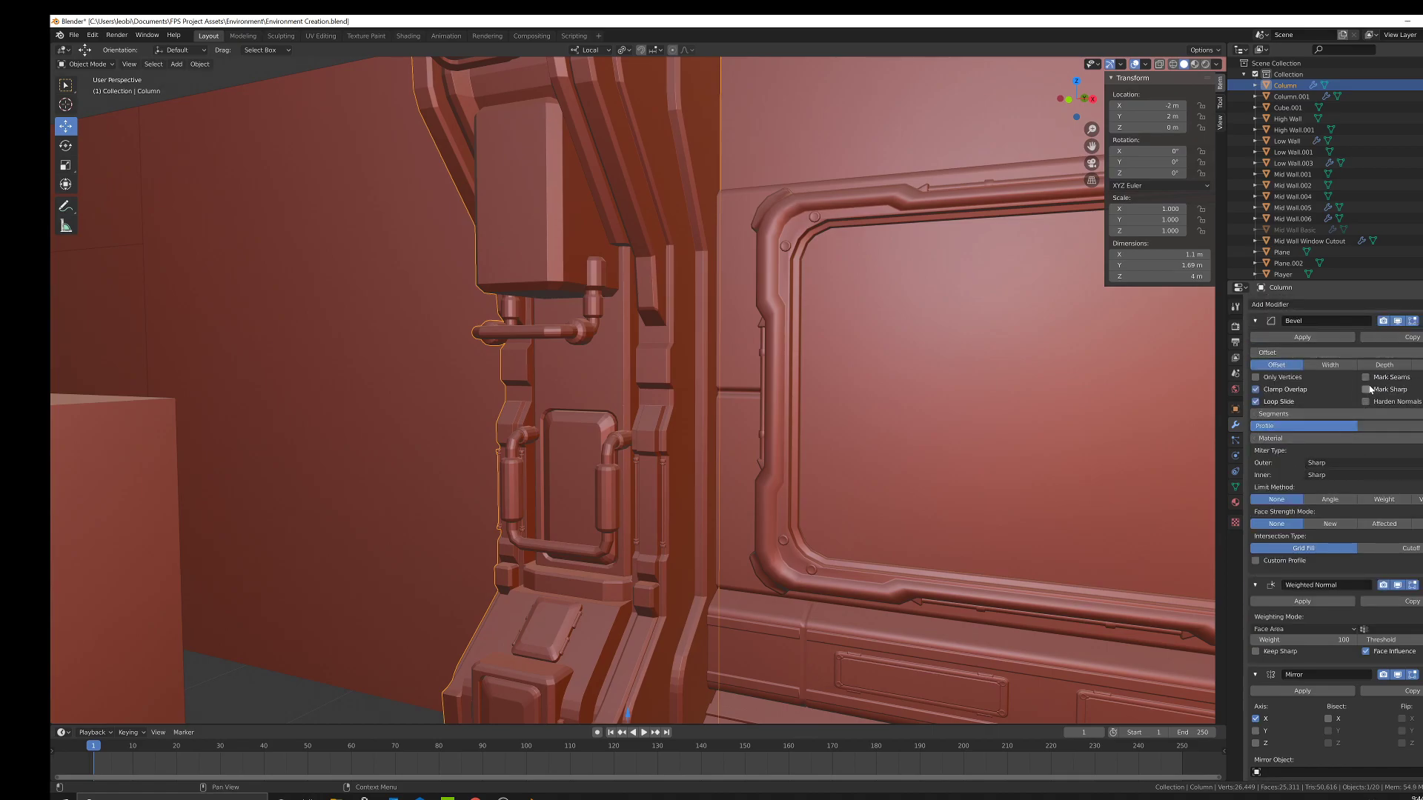
# Set the Bevel modifier's limit method to Angle and check the column's beveled edges.
pyautogui.click(1330, 501)
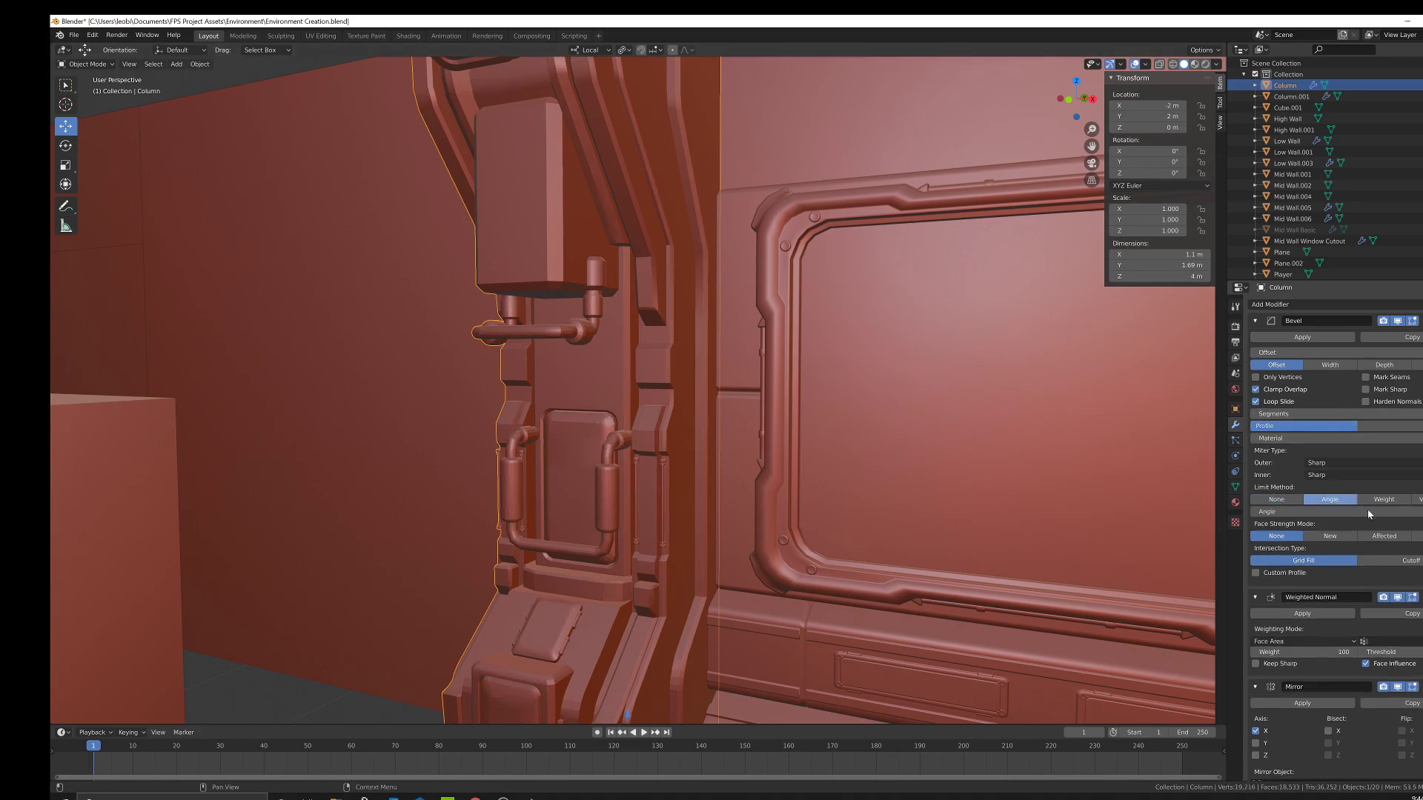
pyautogui.moveTo(724, 547); pyautogui.dragTo(681, 343, button='middle')
pyautogui.scroll(3, 707, 528)
pyautogui.scroll(2, 812, 443)
pyautogui.moveTo(647, 439); pyautogui.dragTo(708, 310, button='middle')
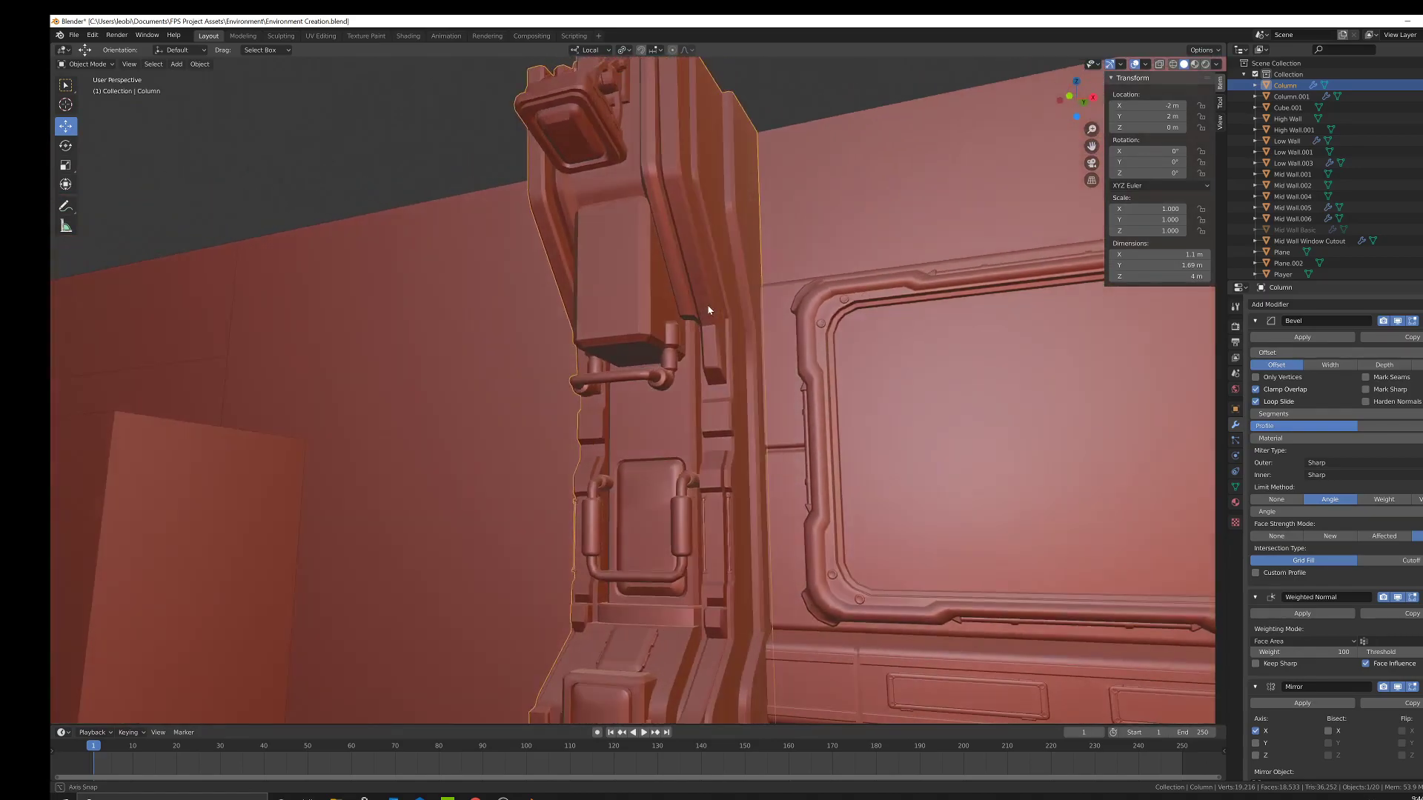
# Apply the Bevel modifier to the column and merge all of its mesh vertices by distance.
pyautogui.click(1302, 338)
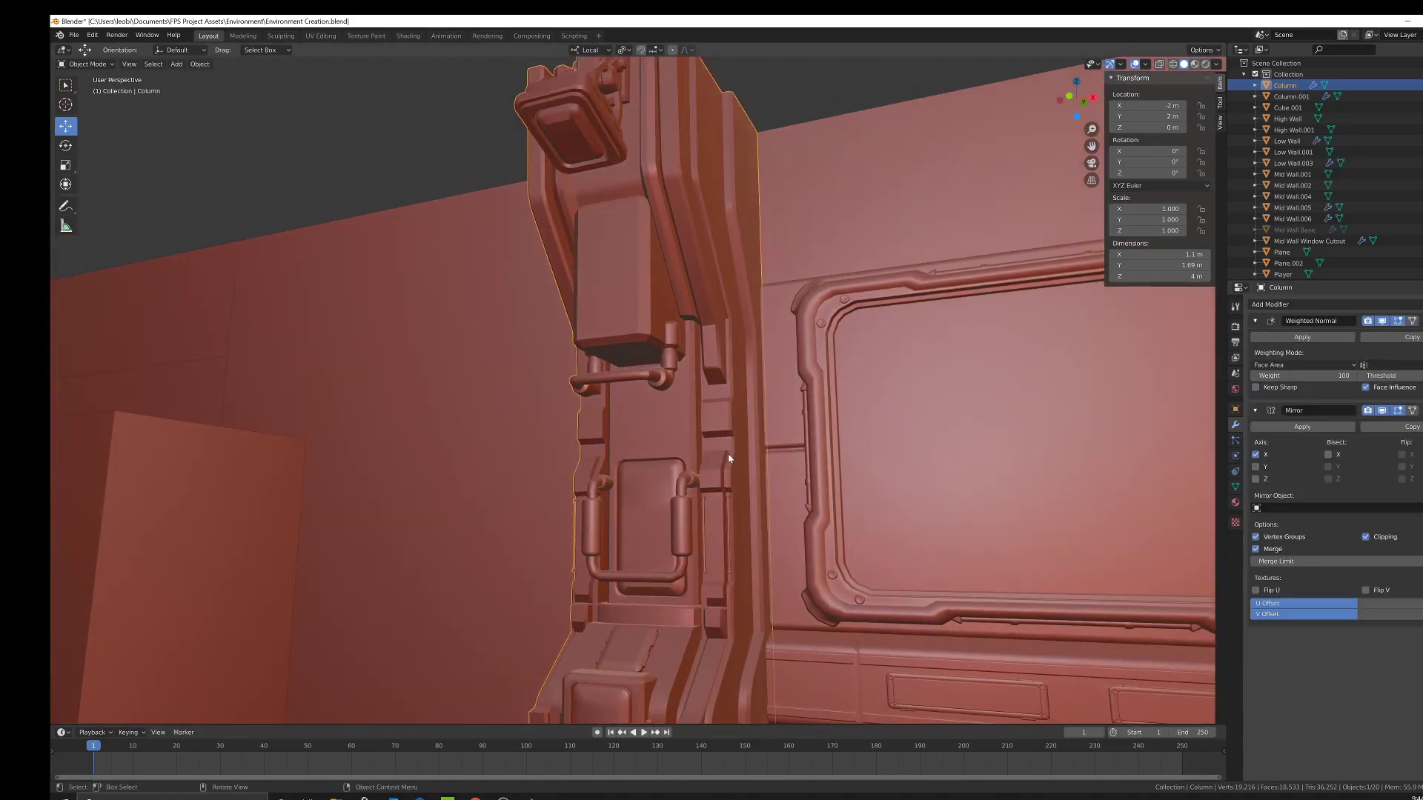
pyautogui.press('Tab')
pyautogui.scroll(6, 721, 451)
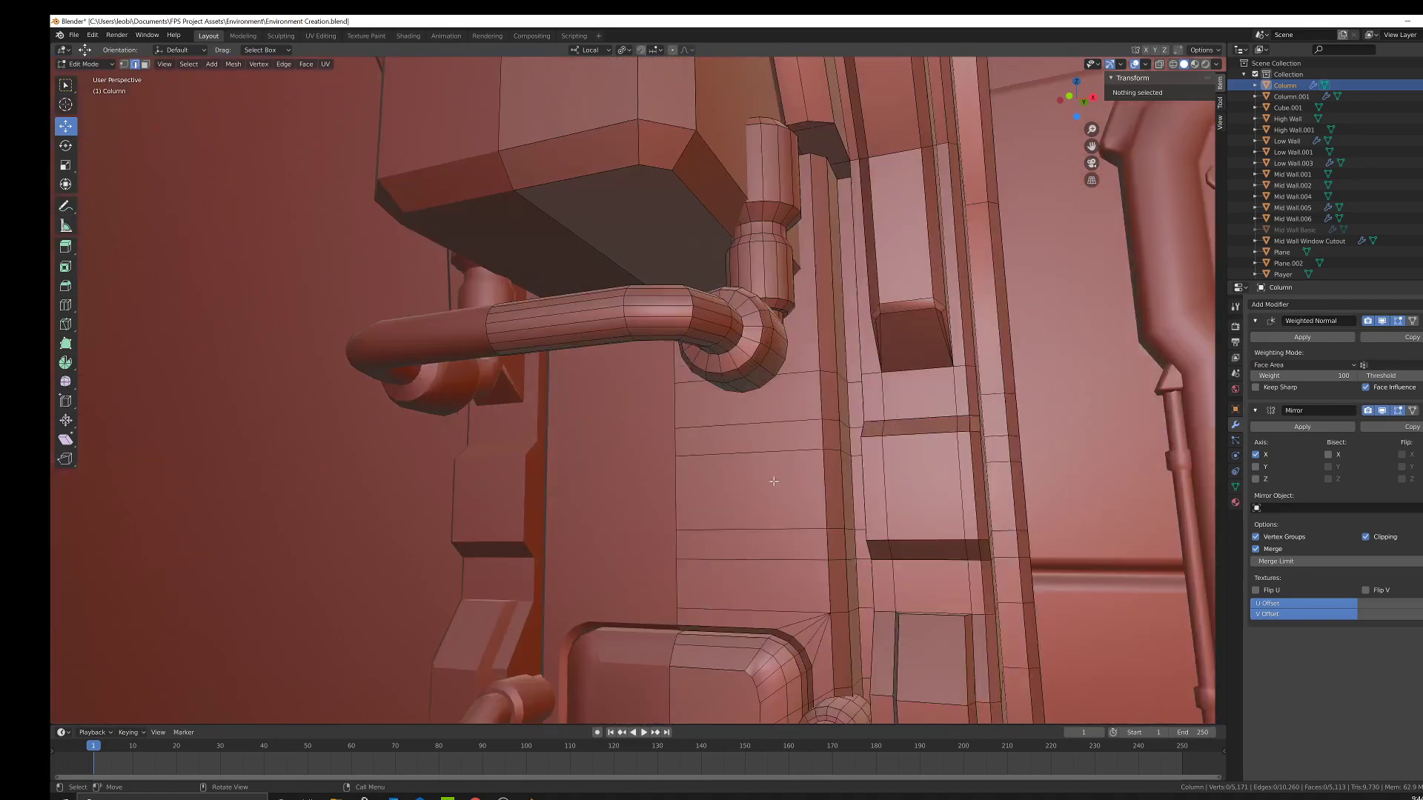
pyautogui.press('a')
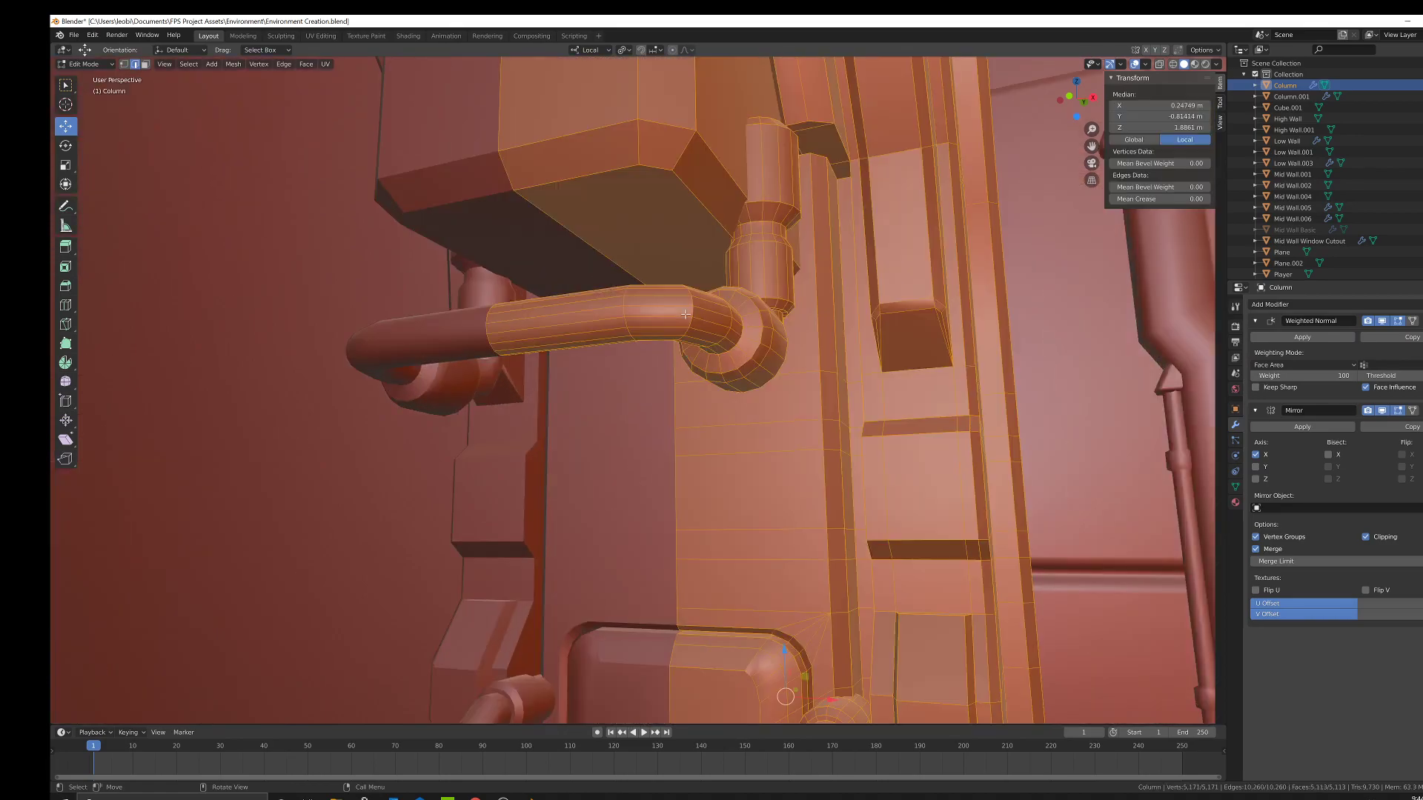
pyautogui.click(125, 64)
pyautogui.rightClick(530, 261)
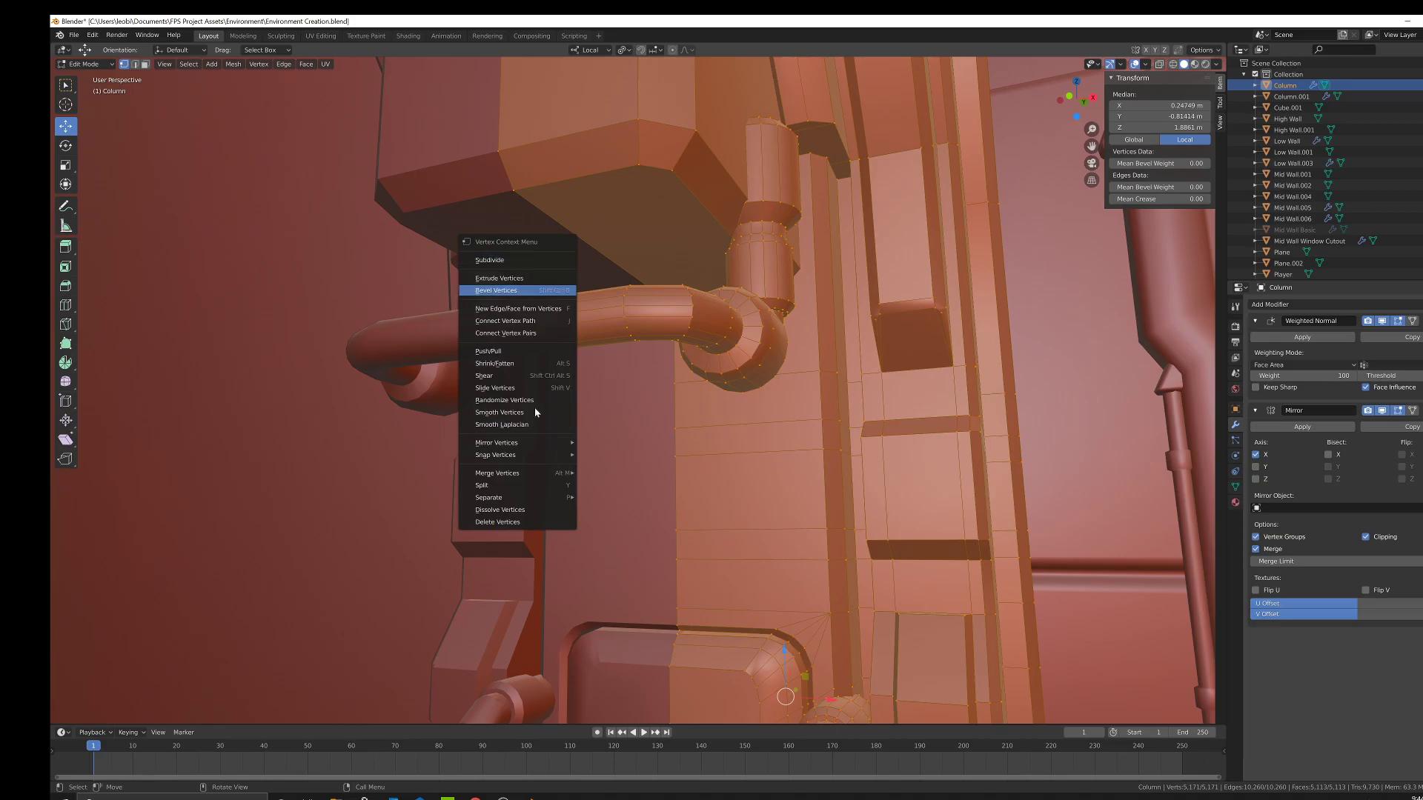
pyautogui.moveTo(567, 455)
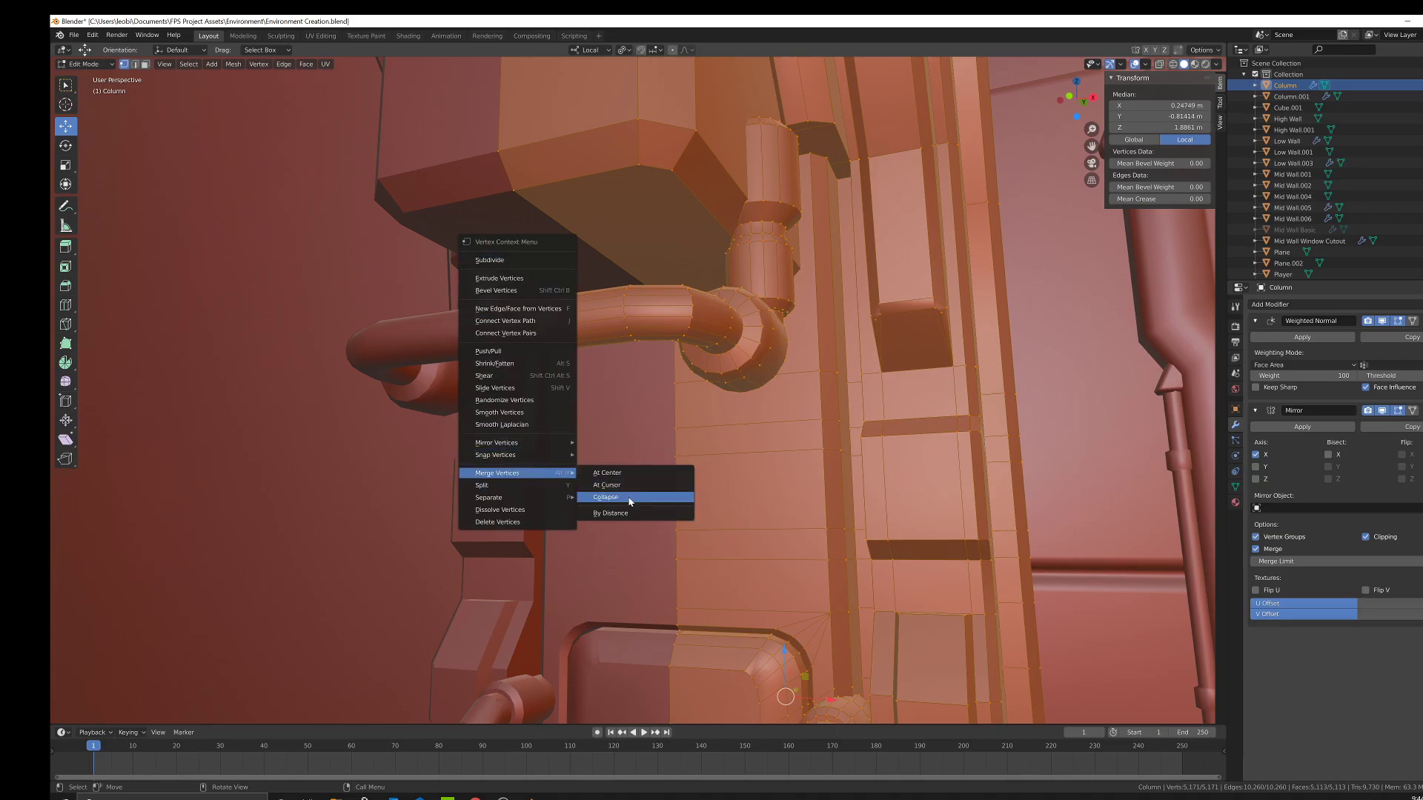
pyautogui.click(614, 513)
pyautogui.scroll(-3, 619, 504)
pyautogui.moveTo(623, 499); pyautogui.dragTo(769, 412, button='middle')
pyautogui.scroll(-3, 778, 471)
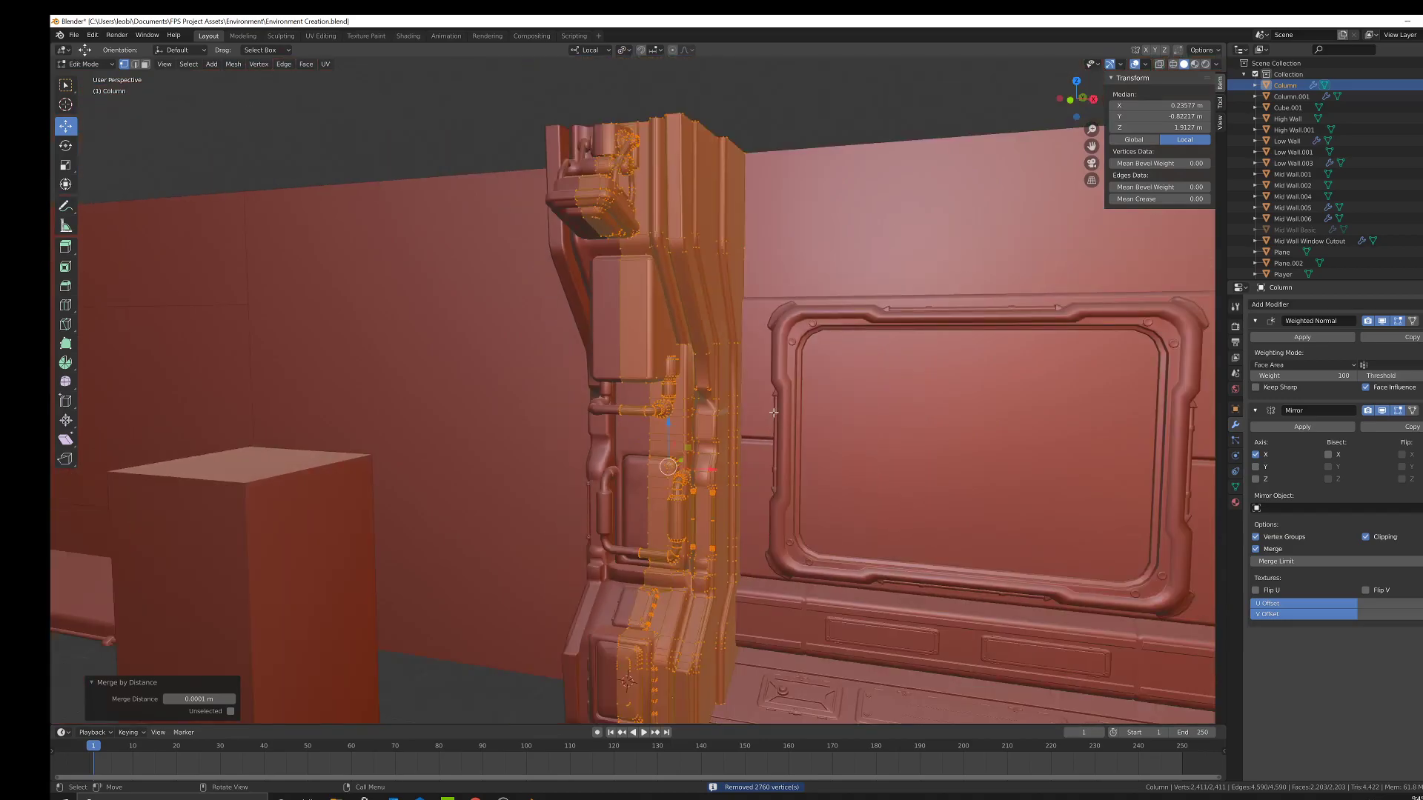
# Undo the merge by distance and the Bevel modifier changes, back to the column's mesh editing before the modifier was added.
pyautogui.hotkey('ctrl', 'z')
pyautogui.hotkey('ctrl', 'z')
pyautogui.hotkey('ctrl', 'z')
pyautogui.hotkey('ctrl', 'z')
pyautogui.hotkey('ctrl', 'z')
pyautogui.hotkey('ctrl', 'z')
pyautogui.hotkey('ctrl', 'z')
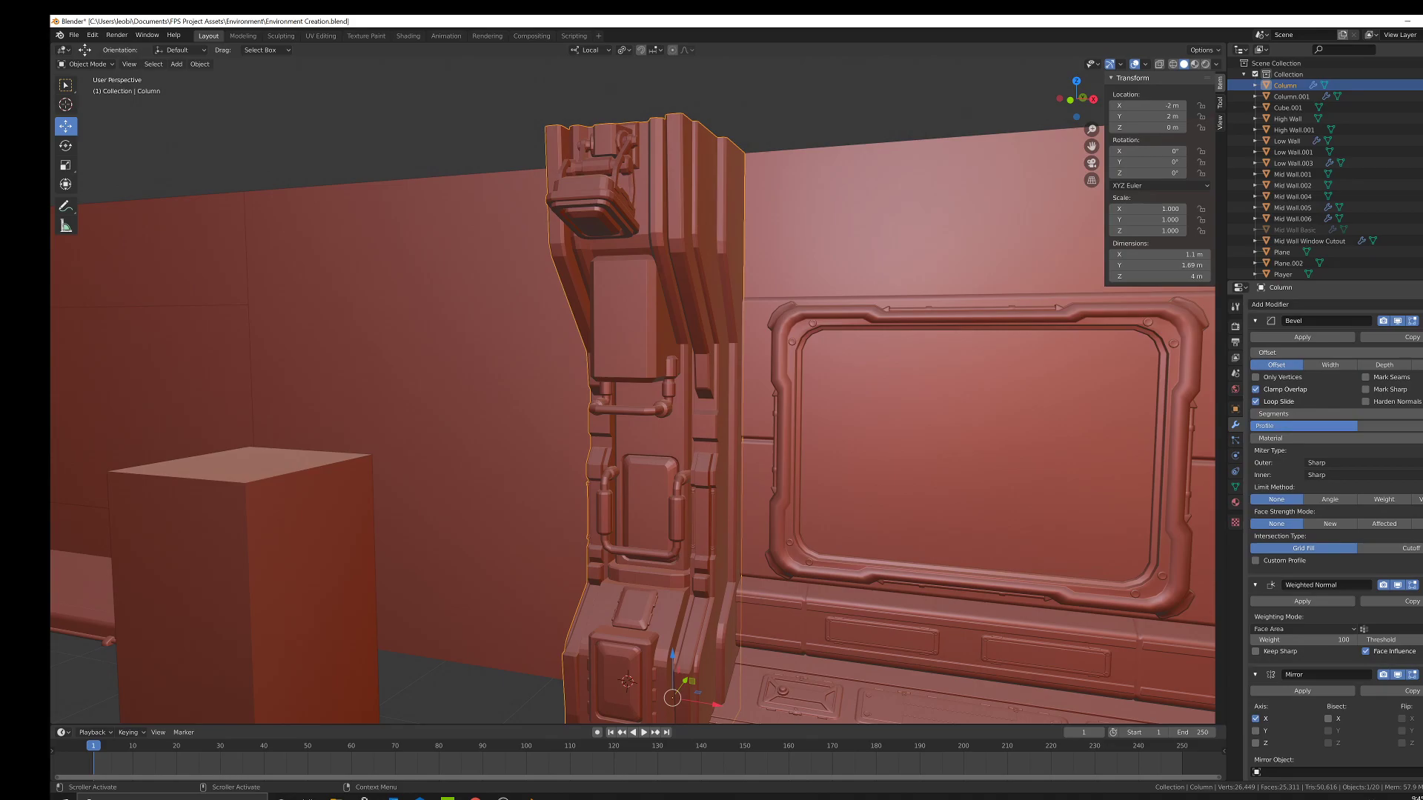
pyautogui.hotkey('ctrl', 'z')
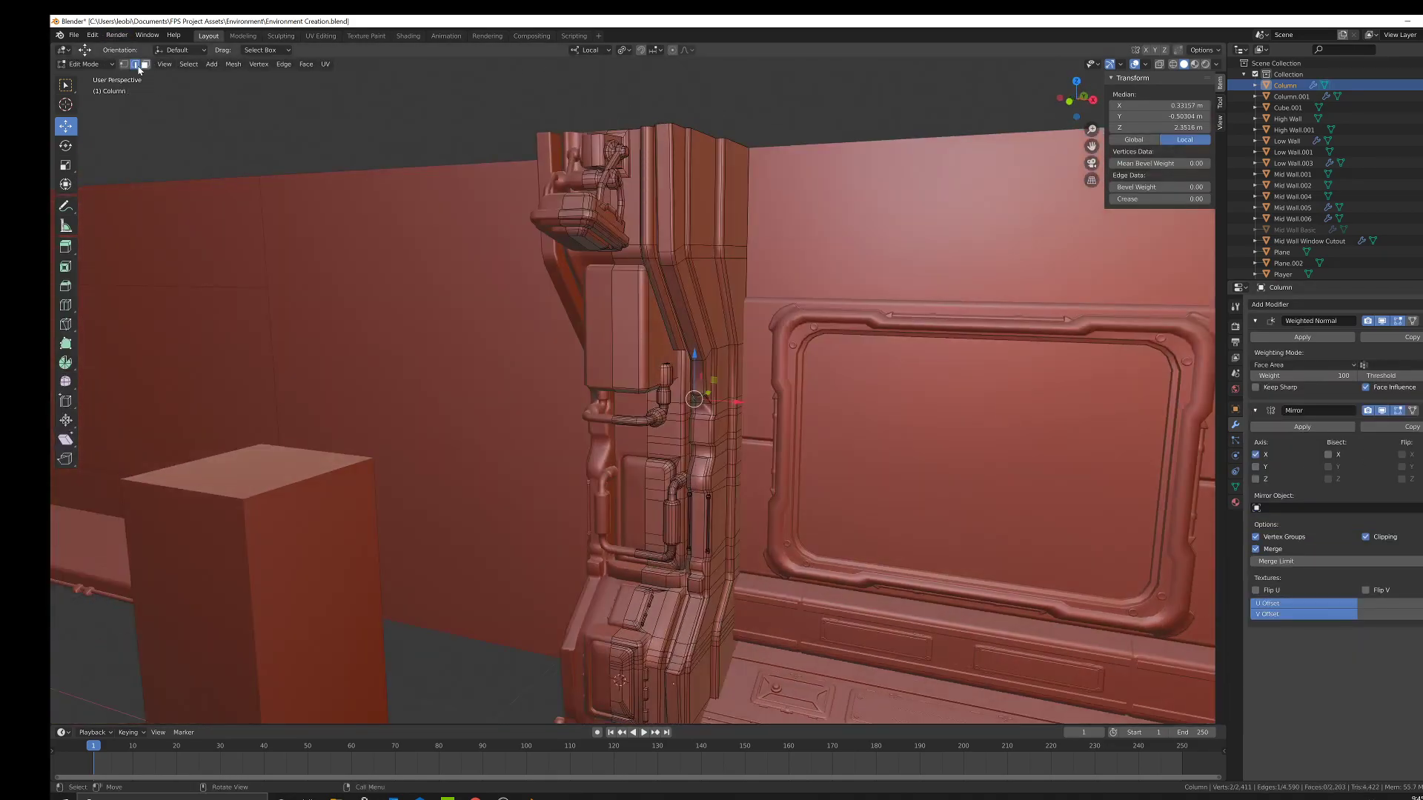
# Merge the inner floor-level vertex at the column's front base into the adjacent corner vertex with At Last, using vertex selection in wireframe view.
pyautogui.click(246, 87)
pyautogui.scroll(5, 651, 520)
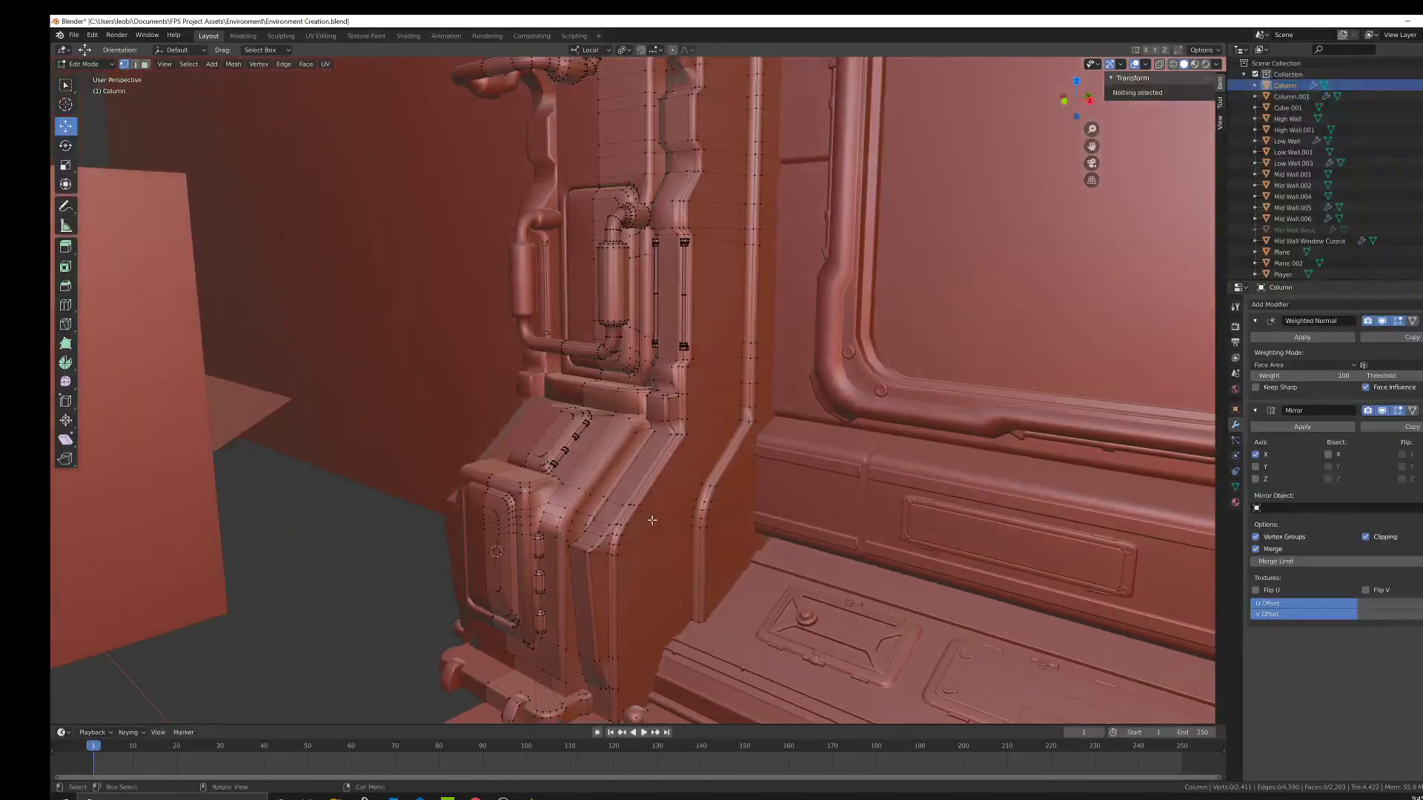
pyautogui.keyDown('shift'); pyautogui.moveTo(652, 520); pyautogui.dragTo(667, 274, button='middle'); pyautogui.keyUp('shift')
pyautogui.scroll(3, 625, 457)
pyautogui.moveTo(597, 445)
pyautogui.mouseDown(button='middle')
pyautogui.moveTo(630, 399)
pyautogui.moveTo(611, 359)
pyautogui.moveTo(677, 406)
pyautogui.moveTo(697, 465)
pyautogui.moveTo(715, 460)
pyautogui.moveTo(671, 473)
pyautogui.moveTo(651, 461)
pyautogui.moveTo(677, 499)
pyautogui.moveTo(705, 497)
pyautogui.moveTo(713, 440)
pyautogui.moveTo(658, 490)
pyautogui.mouseUp(button='middle')
pyautogui.press('z')
pyautogui.click(638, 440)
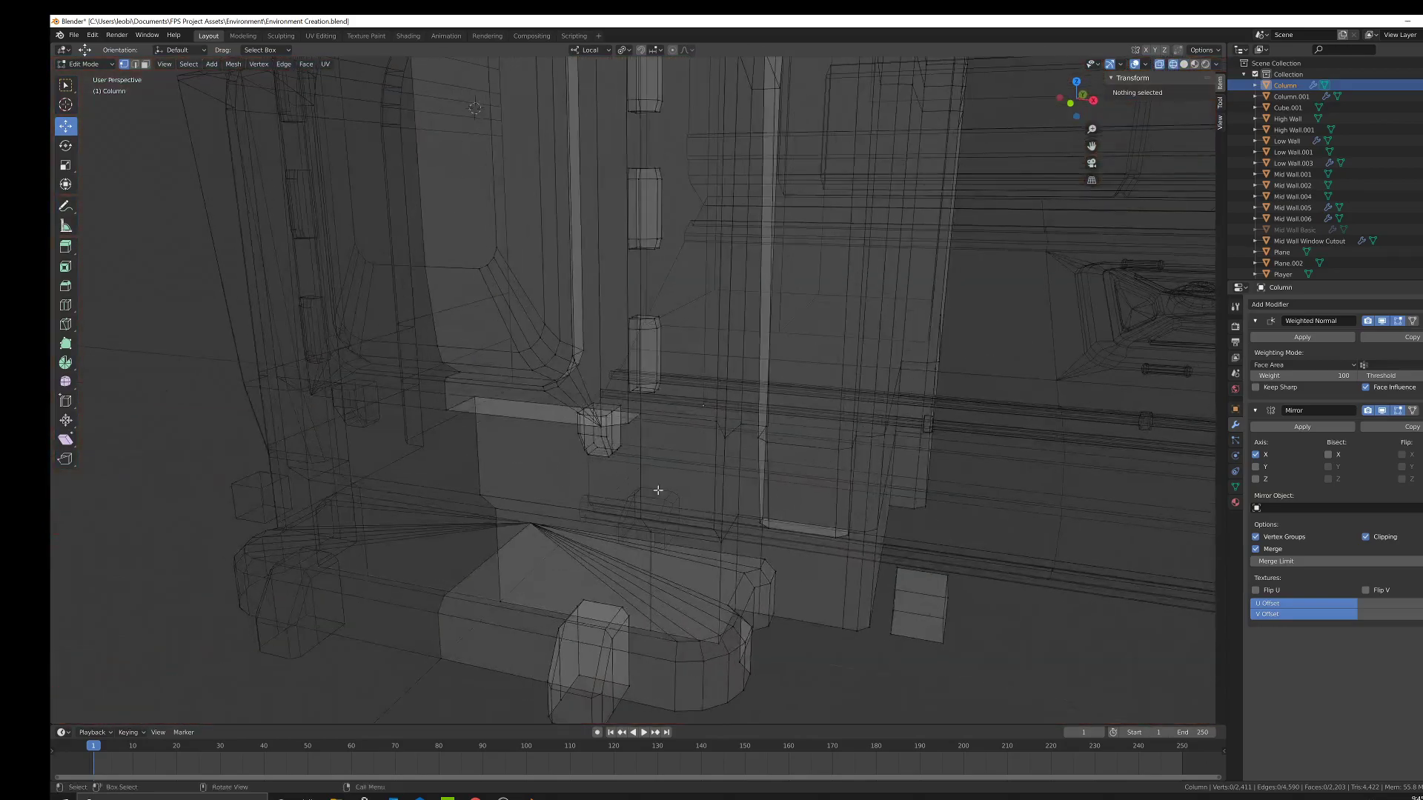
pyautogui.rightClick(794, 640)
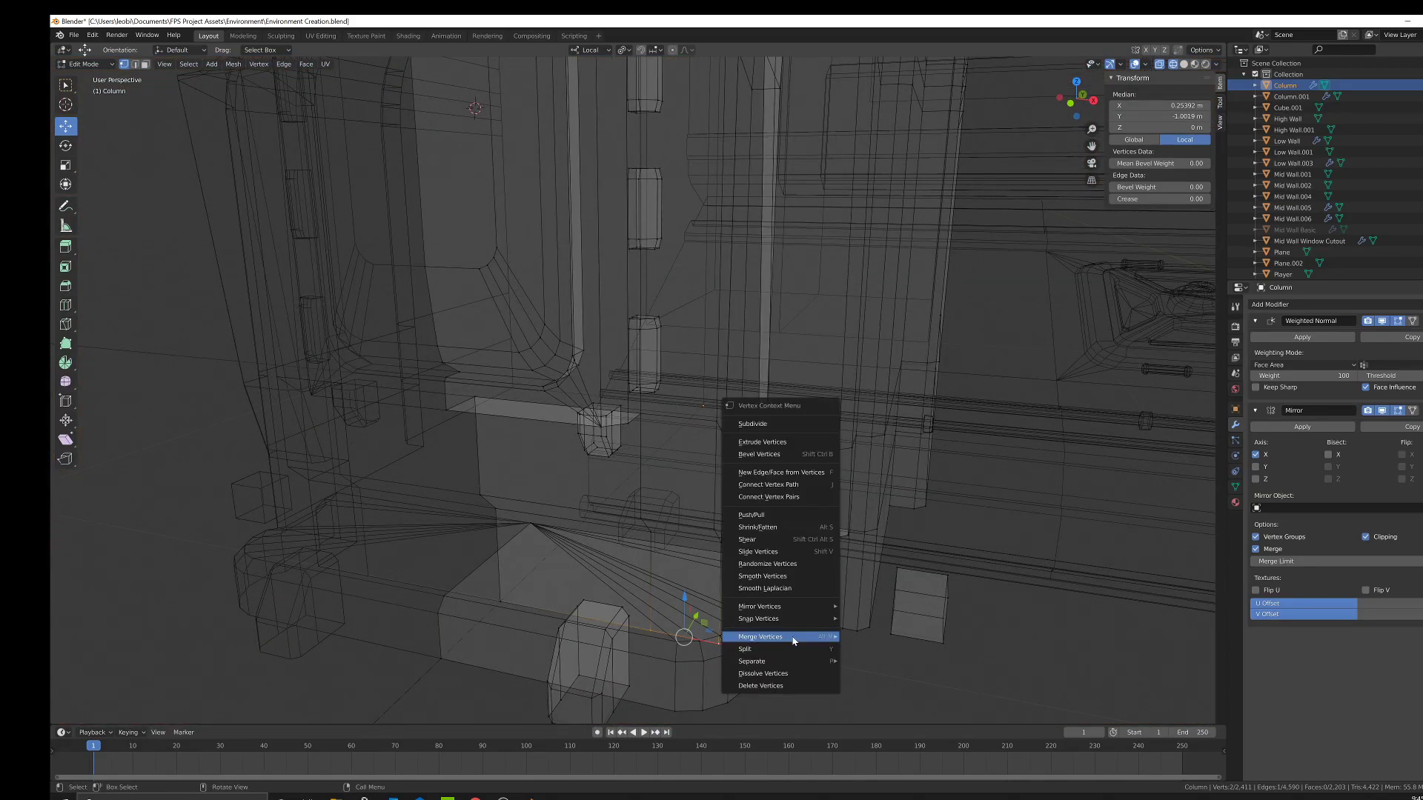
pyautogui.click(899, 649)
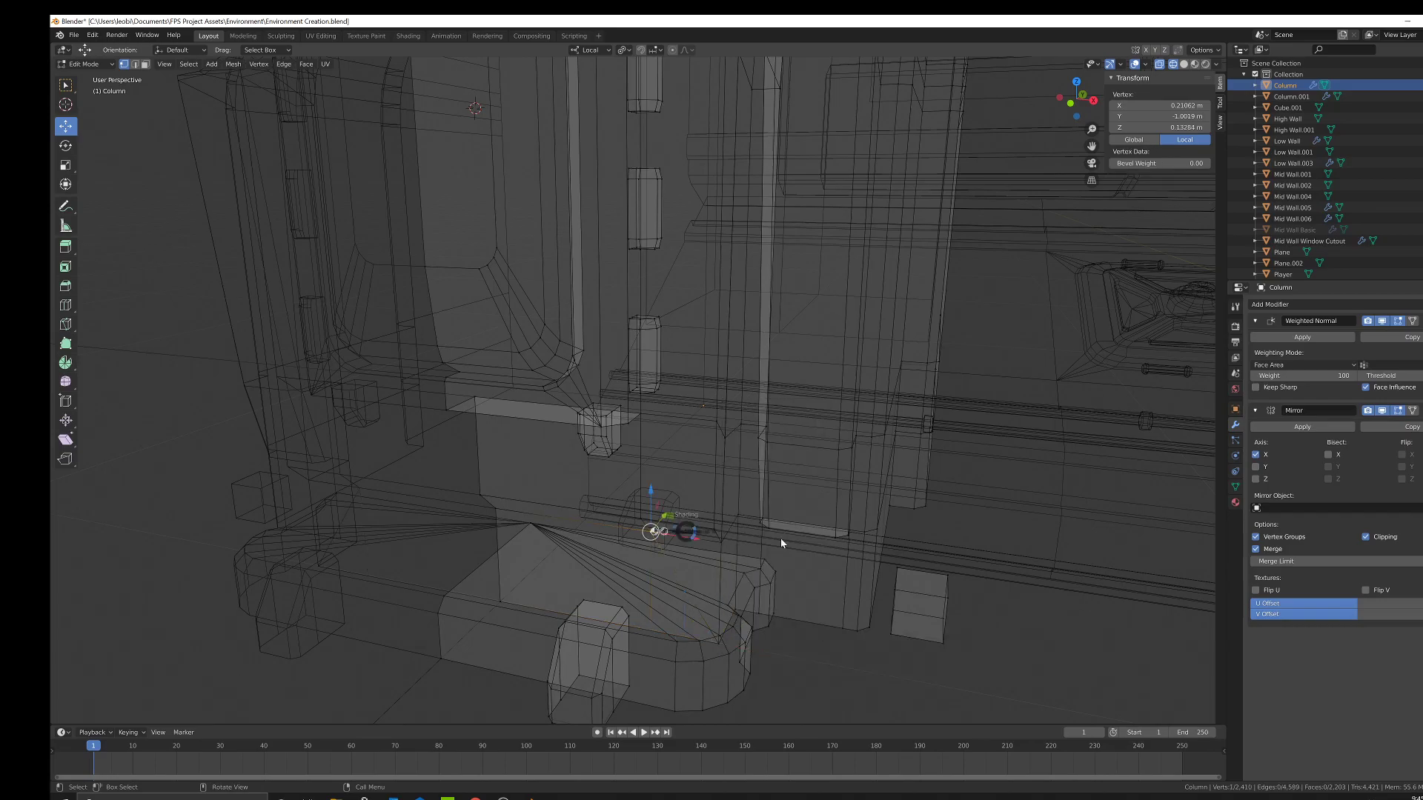
# Merge the bevel vertices above the front foot and below the raised panel into their neighbouring corner vertices with At Last.
pyautogui.click(747, 543)
pyautogui.keyDown('shift'); pyautogui.click(723, 544); pyautogui.keyUp('shift')
pyautogui.rightClick(811, 549)
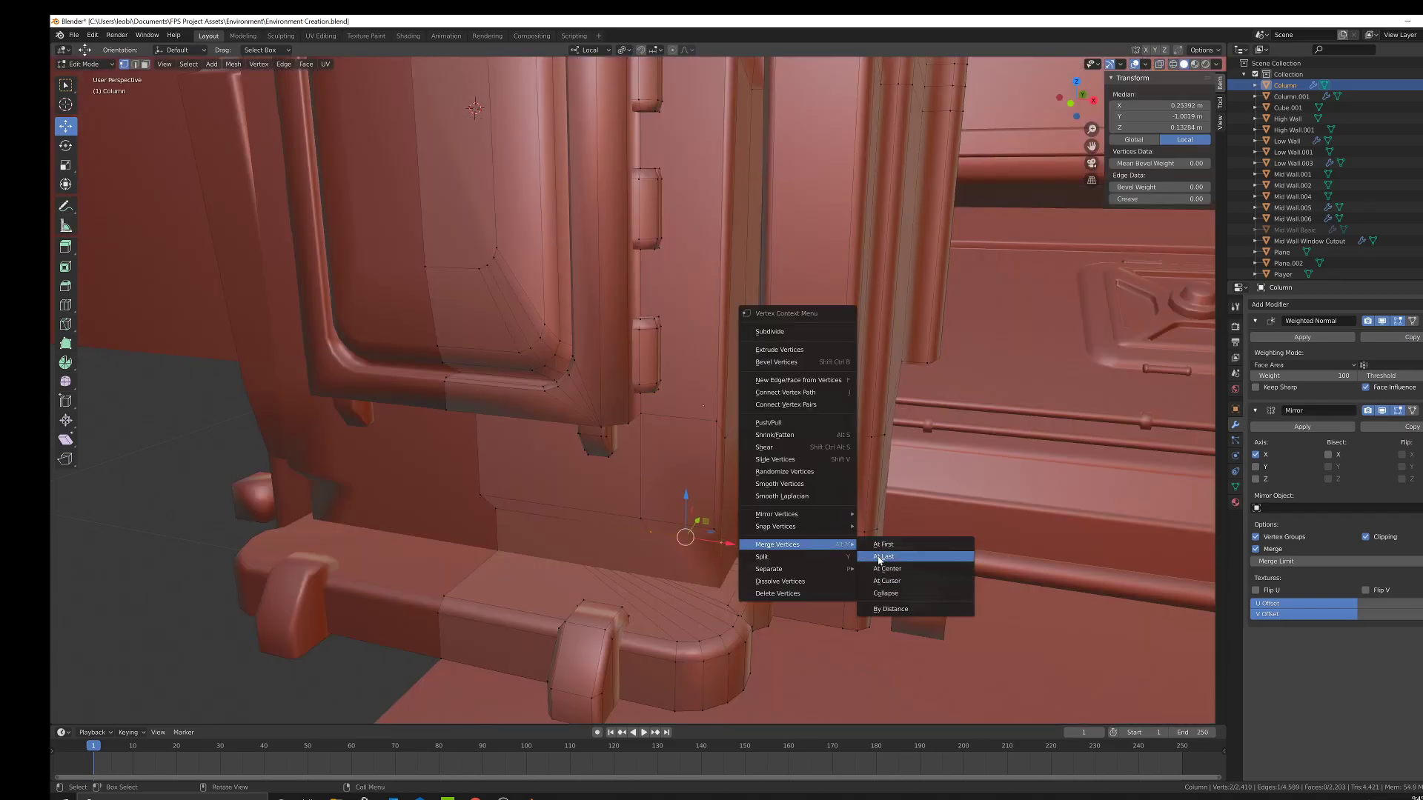
pyautogui.click(878, 556)
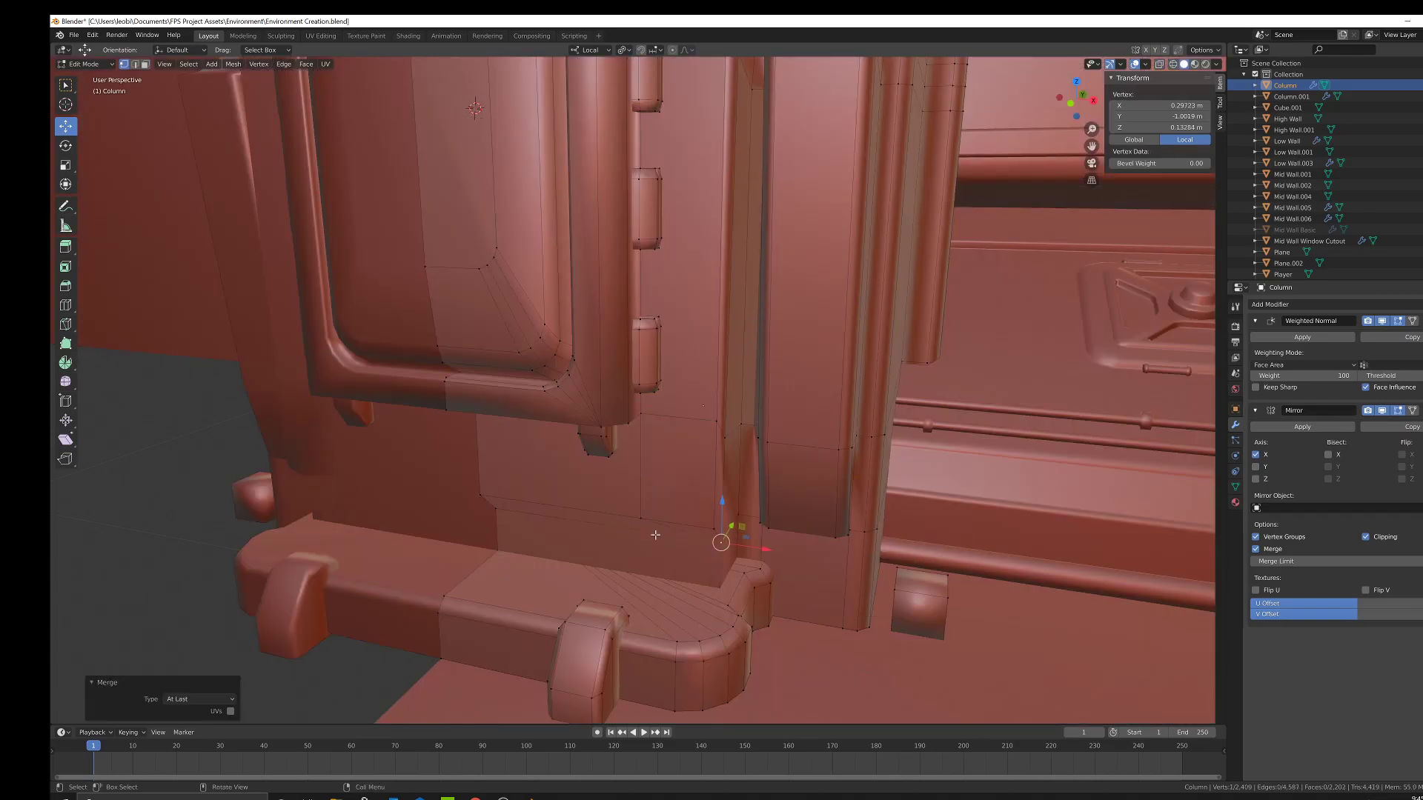
pyautogui.rightClick(809, 521)
pyautogui.moveTo(813, 524)
pyautogui.click(890, 535)
# Merge the two upper vertices on the front base's side corner down into the vertices below them with At Last.
pyautogui.moveTo(686, 396); pyautogui.dragTo(611, 375, button='middle')
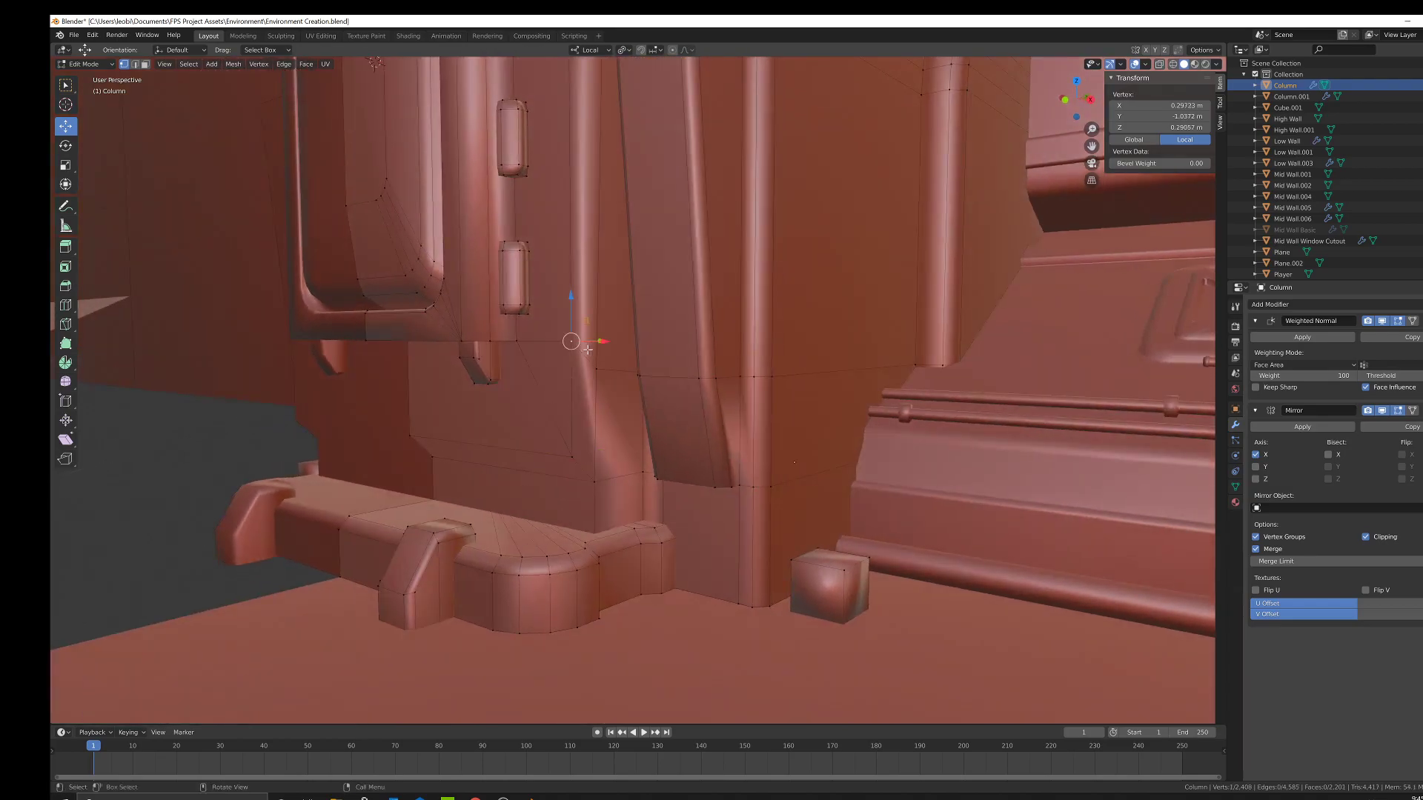
pyautogui.rightClick(649, 446)
pyautogui.moveTo(652, 447)
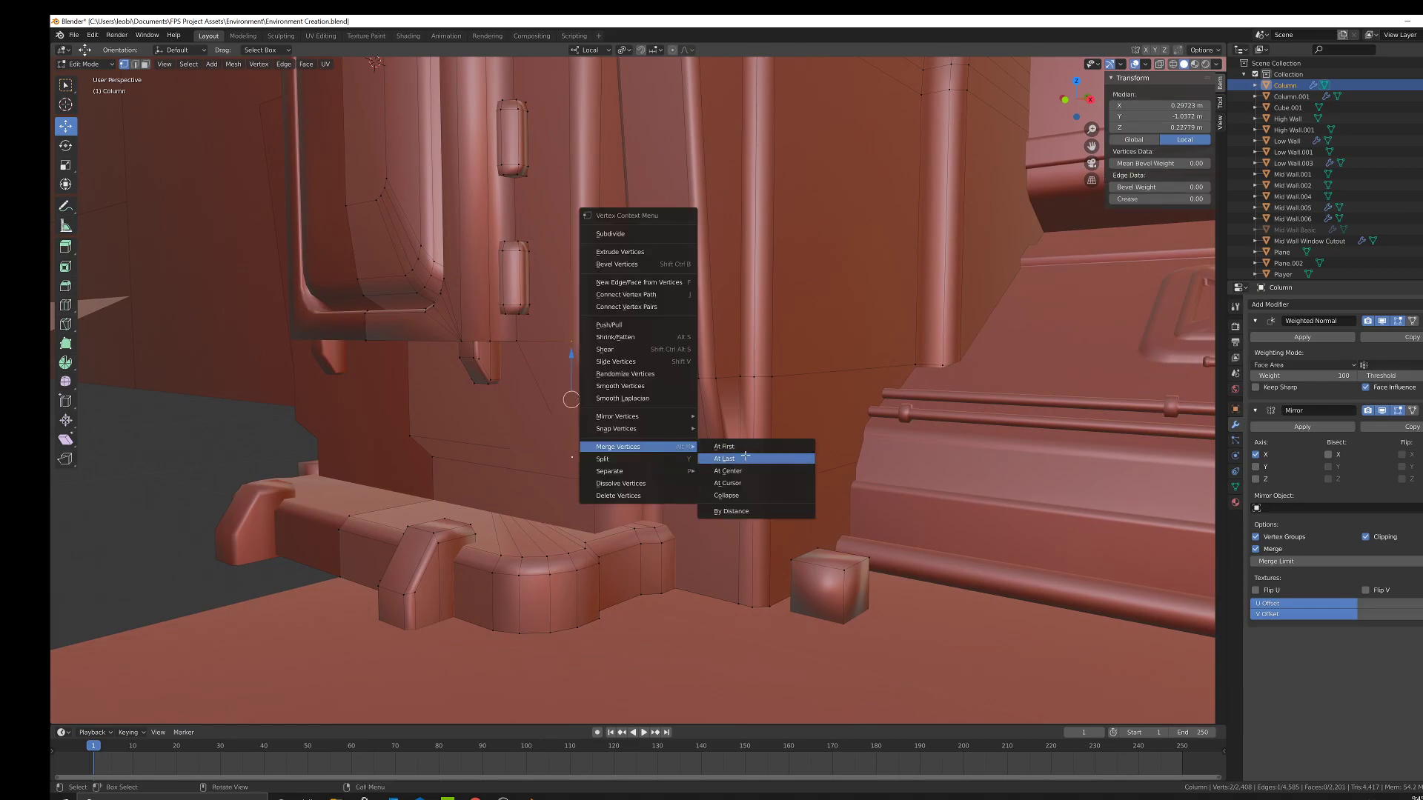
pyautogui.click(747, 460)
pyautogui.rightClick(670, 480)
pyautogui.moveTo(730, 480)
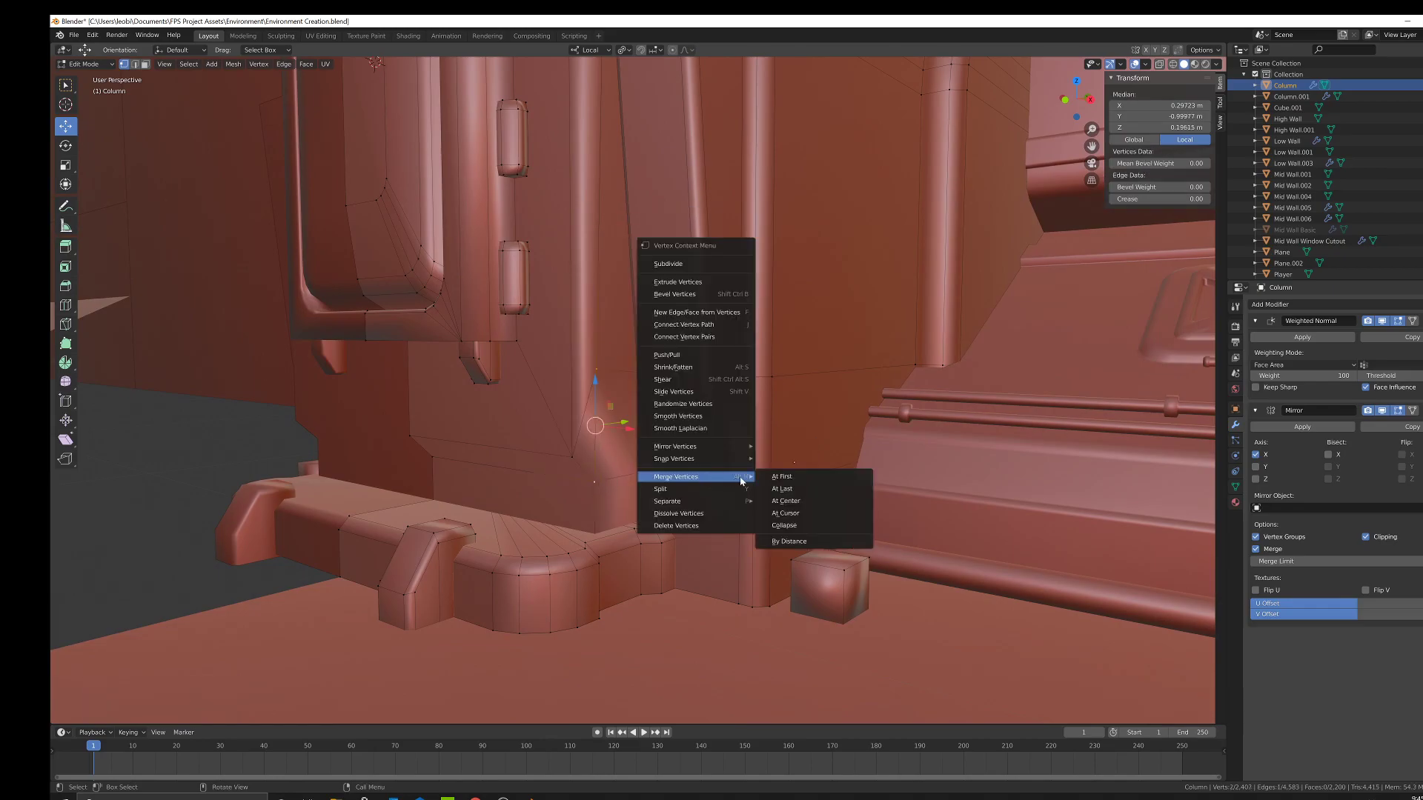
pyautogui.click(784, 489)
# Merge the upper vertices on both sides of the narrow channel beside the front base into those below, using At Last.
pyautogui.moveTo(785, 490); pyautogui.dragTo(732, 382, button='middle')
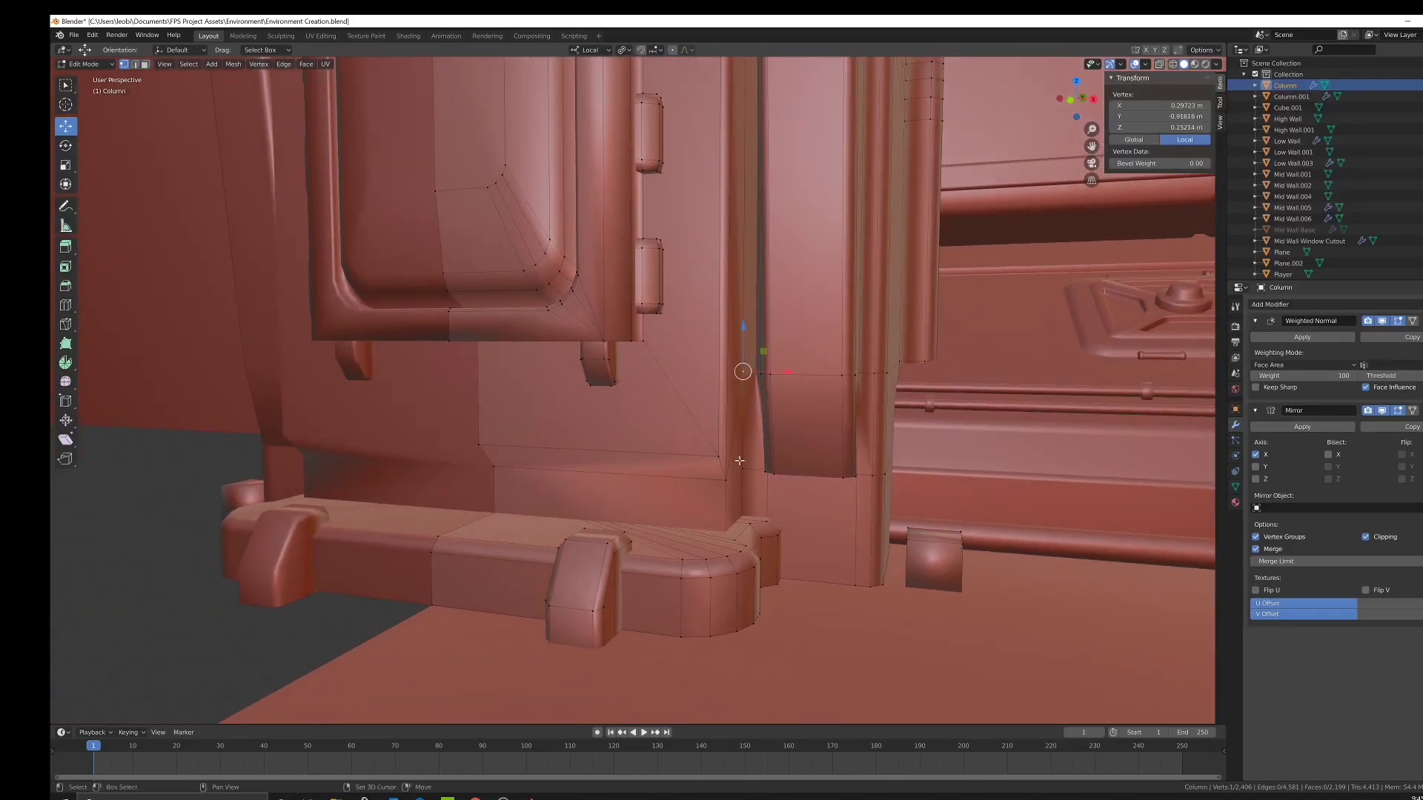
pyautogui.rightClick(858, 448)
pyautogui.click(935, 462)
pyautogui.moveTo(935, 462); pyautogui.dragTo(807, 358, button='middle')
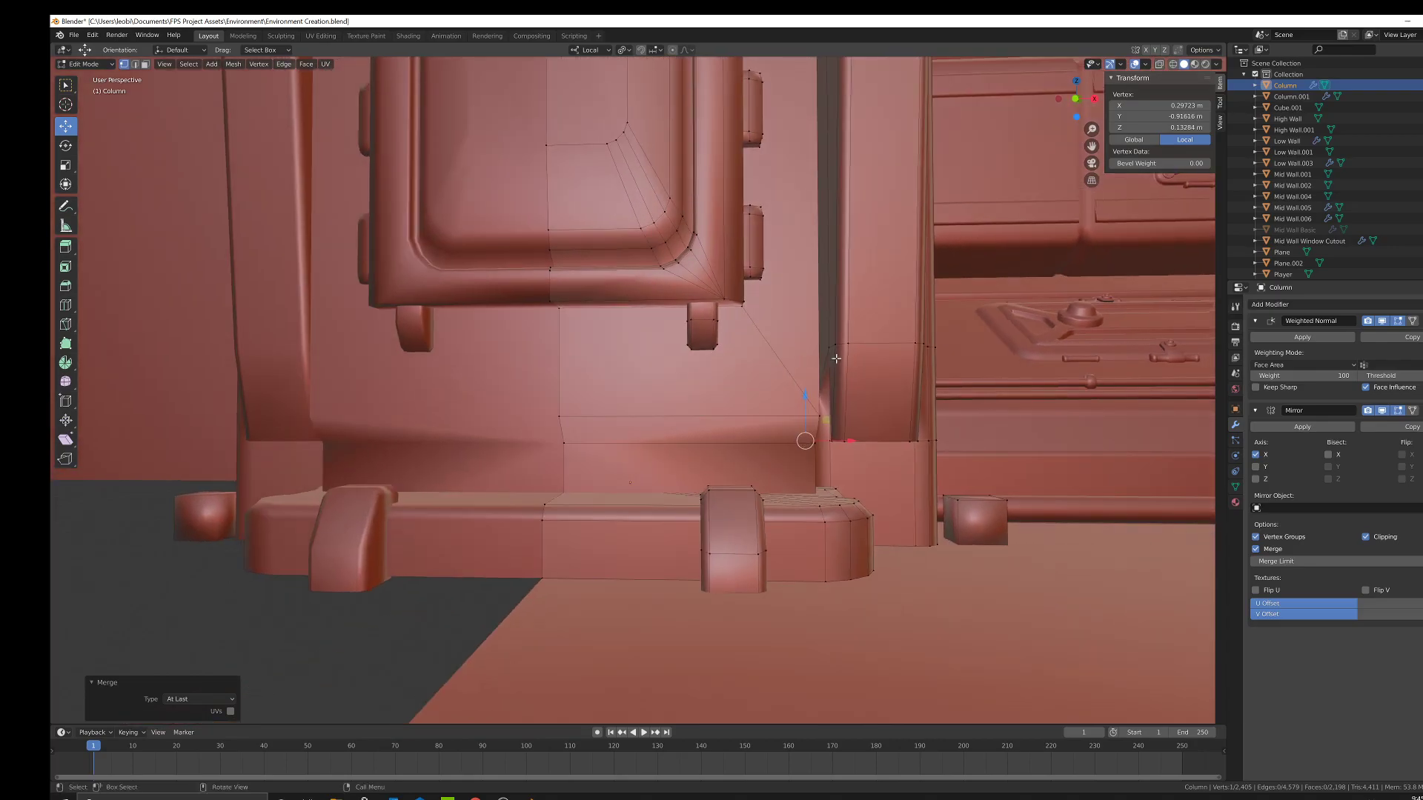
pyautogui.rightClick(895, 436)
pyautogui.moveTo(926, 441)
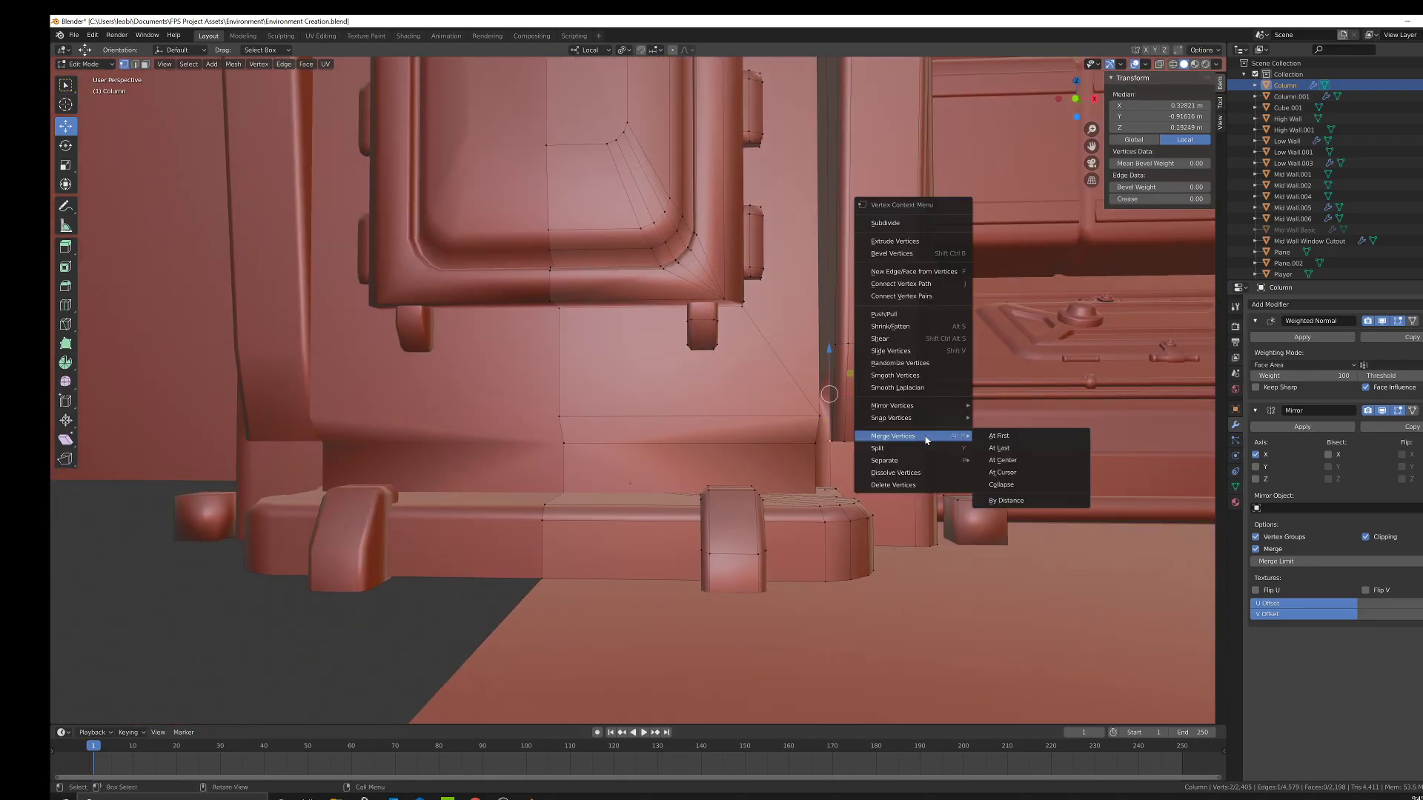
pyautogui.click(1012, 450)
pyautogui.keyDown('shift'); pyautogui.moveTo(903, 452); pyautogui.dragTo(783, 447, button='middle'); pyautogui.keyUp('shift')
pyautogui.scroll(5, 774, 454)
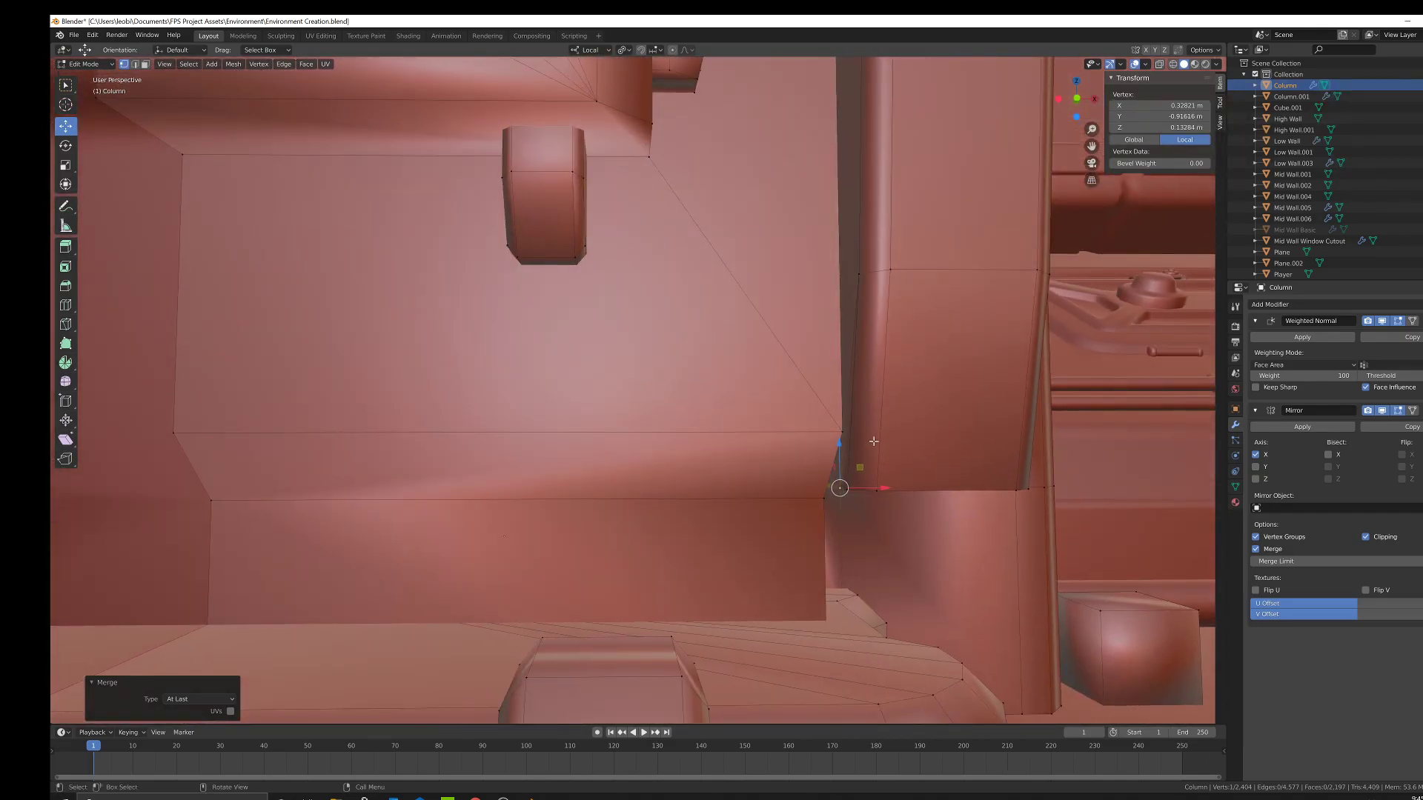
pyautogui.scroll(2, 874, 442)
# Check the channel's shading in Object Mode, then merge its rail-side upper vertex into the lower one with At Last.
pyautogui.press('Tab')
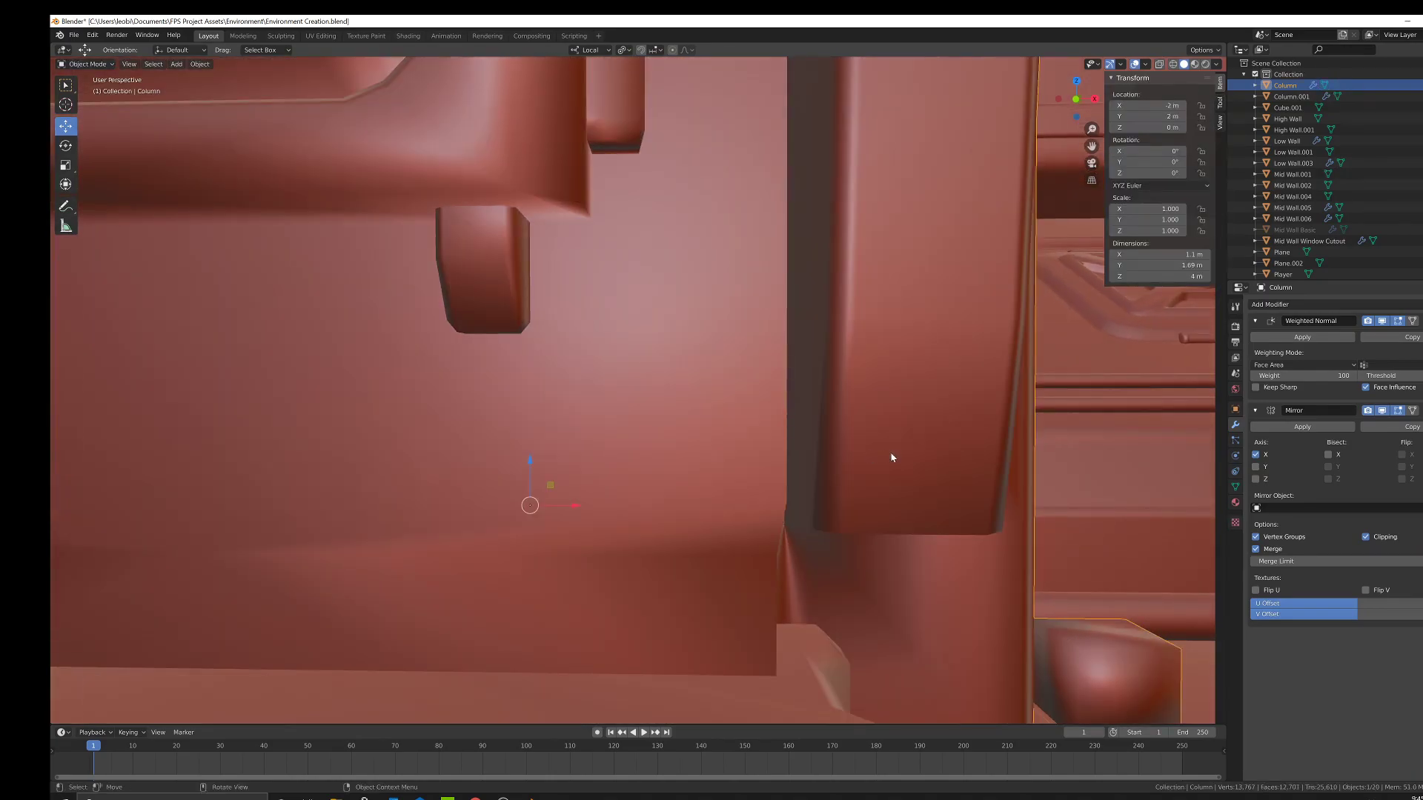
pyautogui.press('Tab')
pyautogui.moveTo(887, 454); pyautogui.dragTo(819, 465, button='middle')
pyautogui.rightClick(852, 513)
pyautogui.moveTo(854, 514)
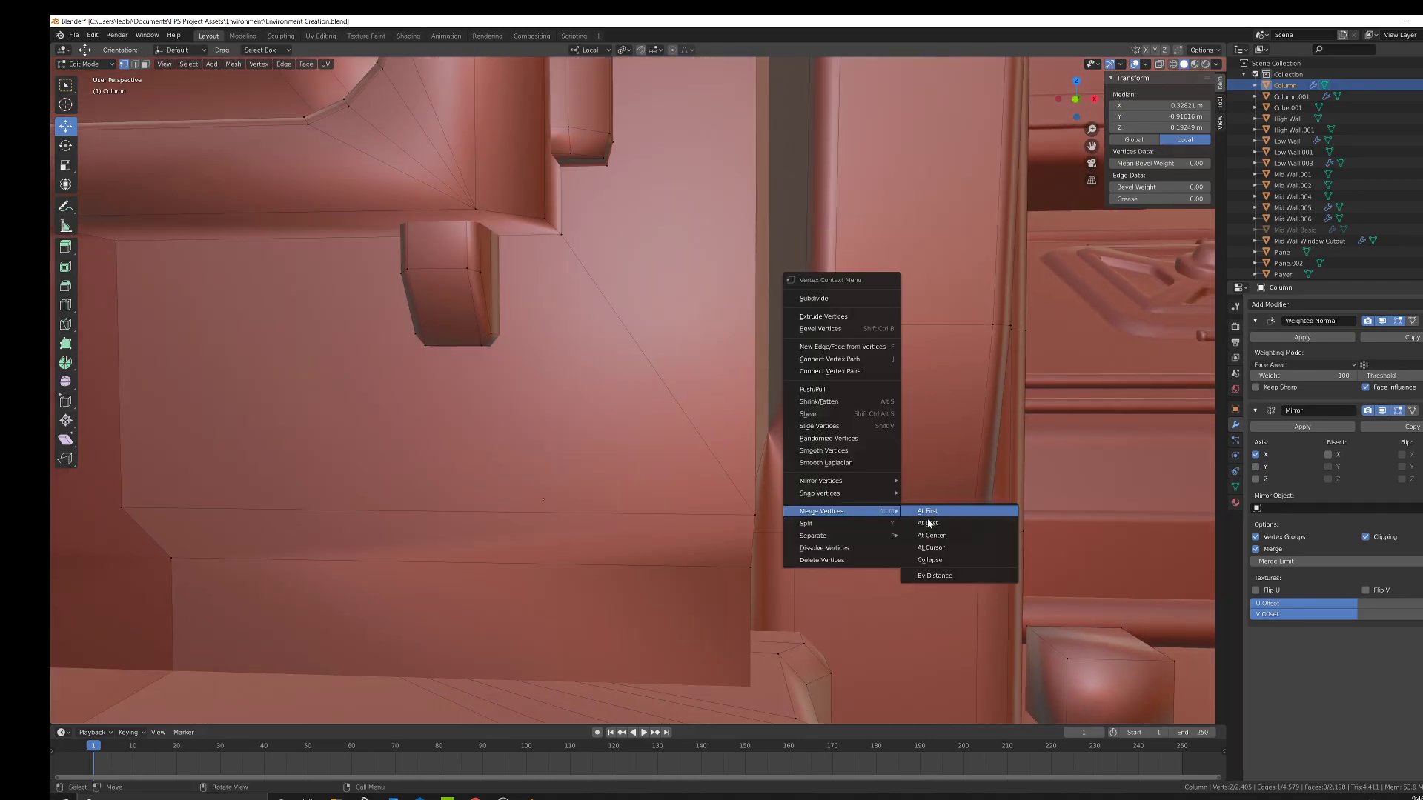
pyautogui.click(927, 529)
pyautogui.moveTo(911, 511); pyautogui.dragTo(858, 459, button='middle')
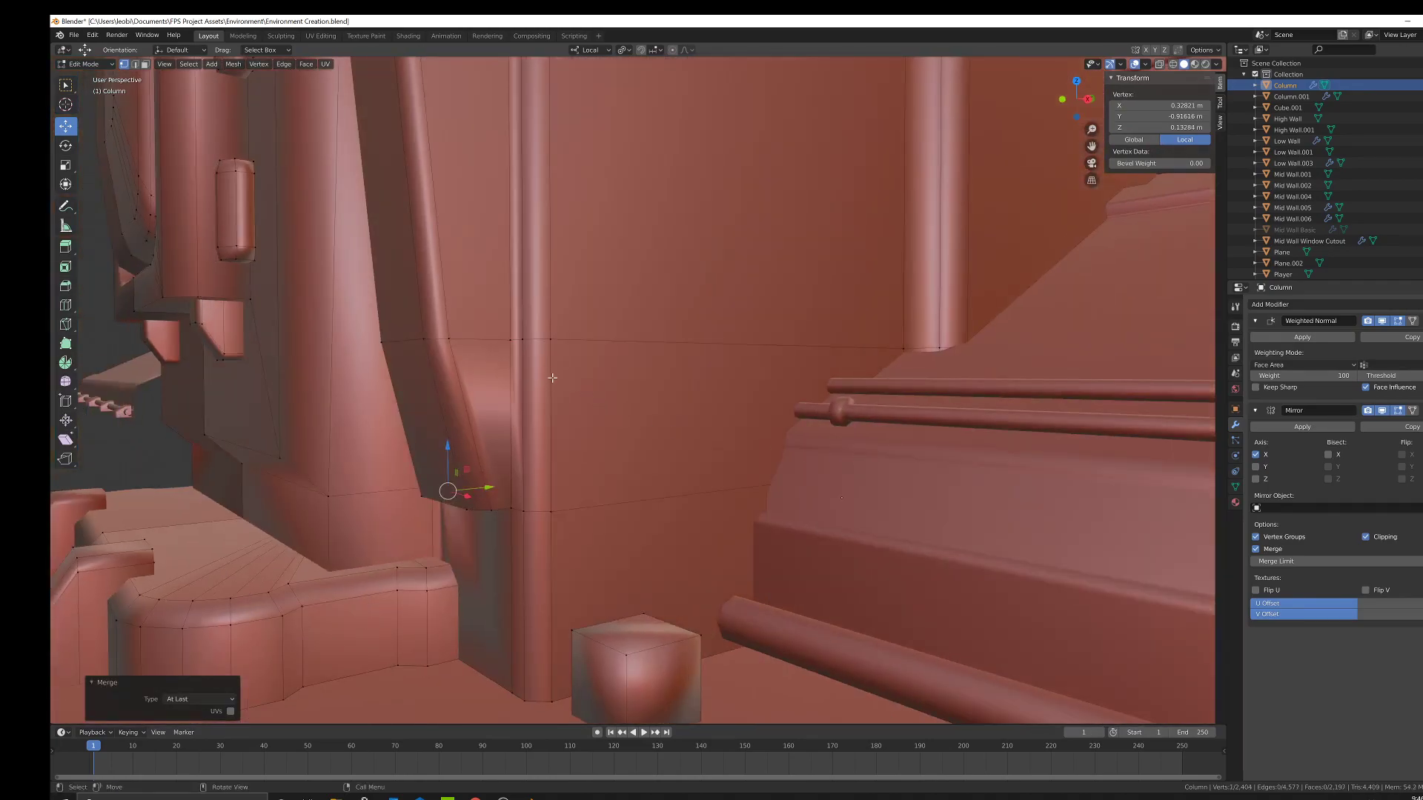
# Merge the upper vertex on the inner edge of the column's outer corner into the one at the rail's foot with At Last.
pyautogui.click(520, 339)
pyautogui.keyDown('shift'); pyautogui.click(510, 508); pyautogui.keyUp('shift')
pyautogui.rightClick(626, 482)
pyautogui.moveTo(652, 482)
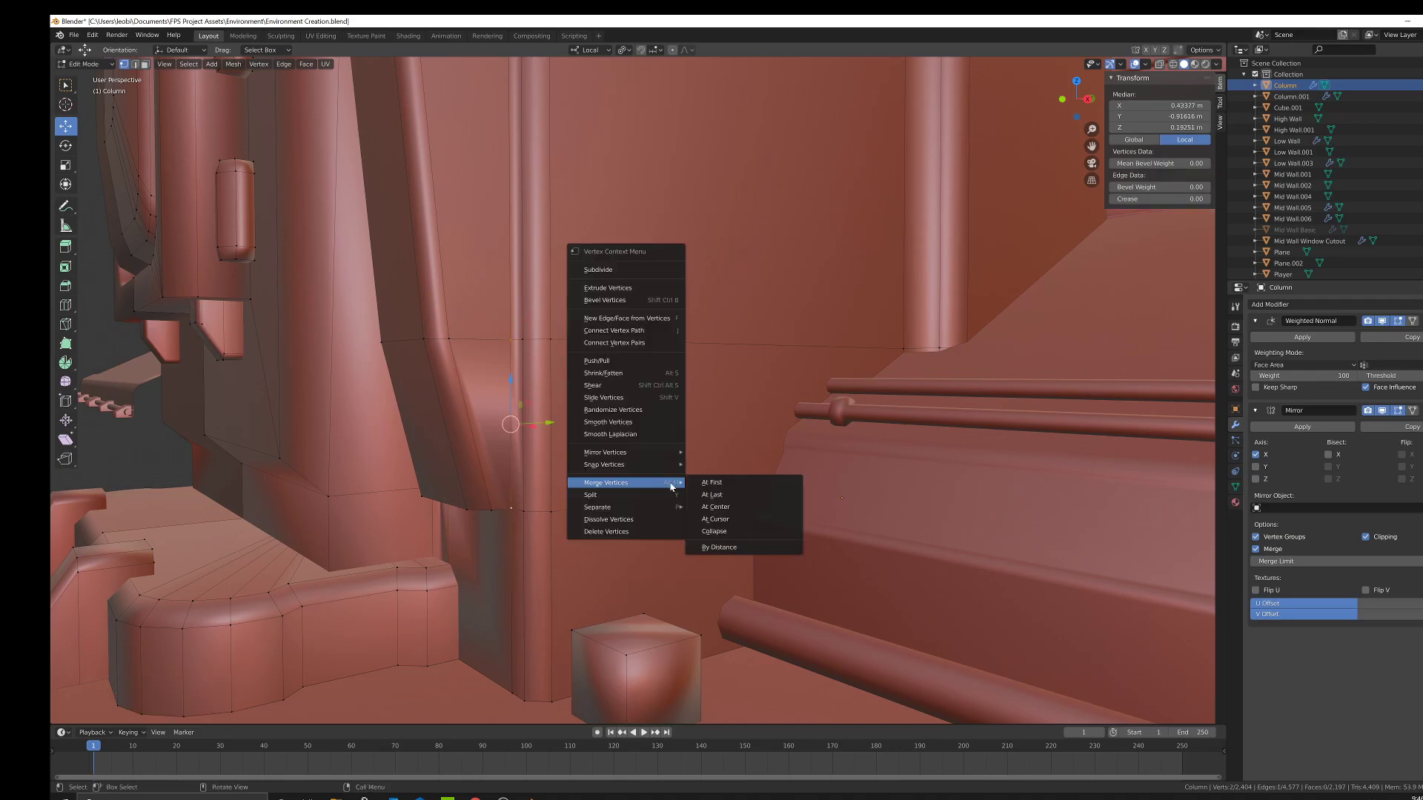
pyautogui.click(715, 496)
pyautogui.moveTo(715, 495); pyautogui.dragTo(728, 495, button='middle')
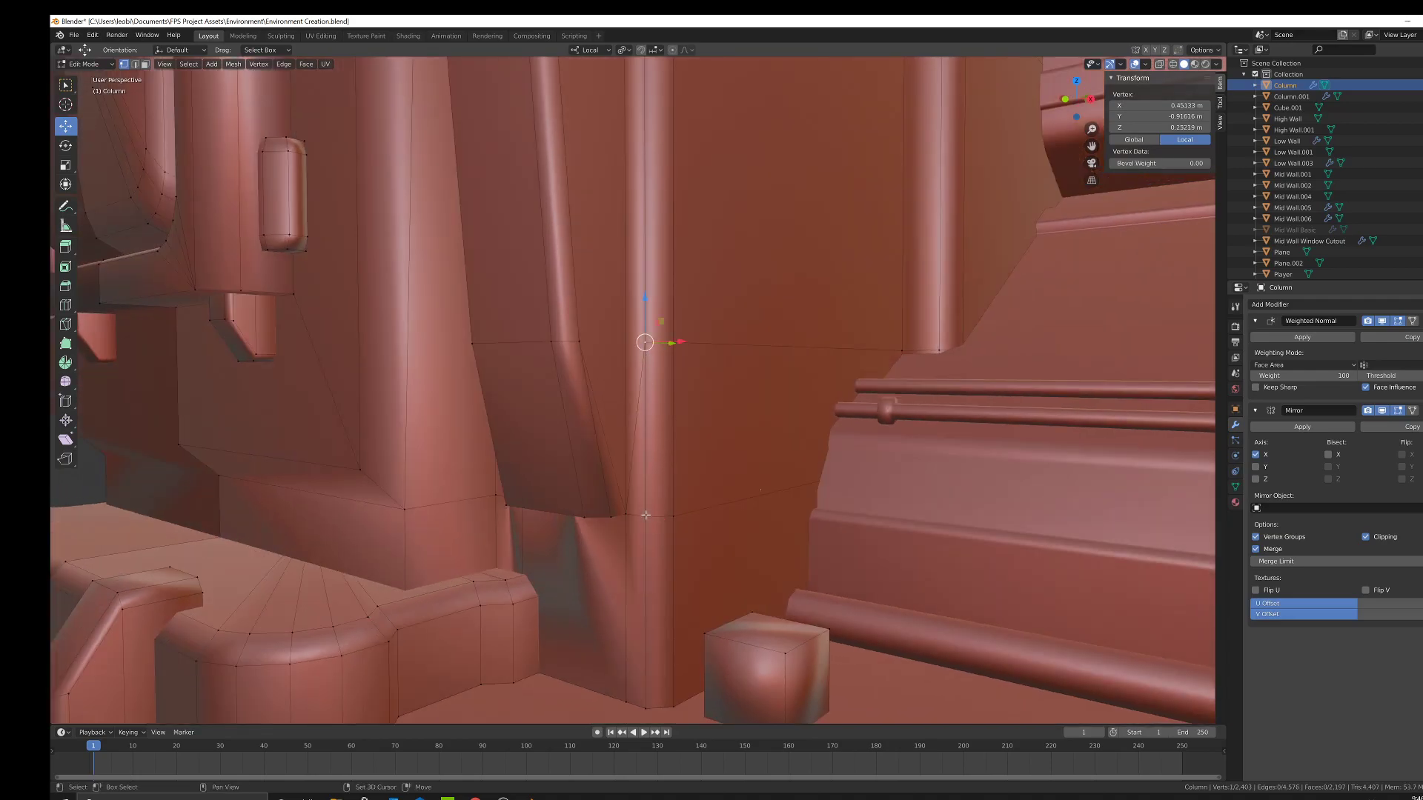
# Merge the middle and outer vertices of the column's rounded outer corner into the ones directly below them with At Last.
pyautogui.rightClick(728, 495)
pyautogui.moveTo(728, 495)
pyautogui.click(809, 504)
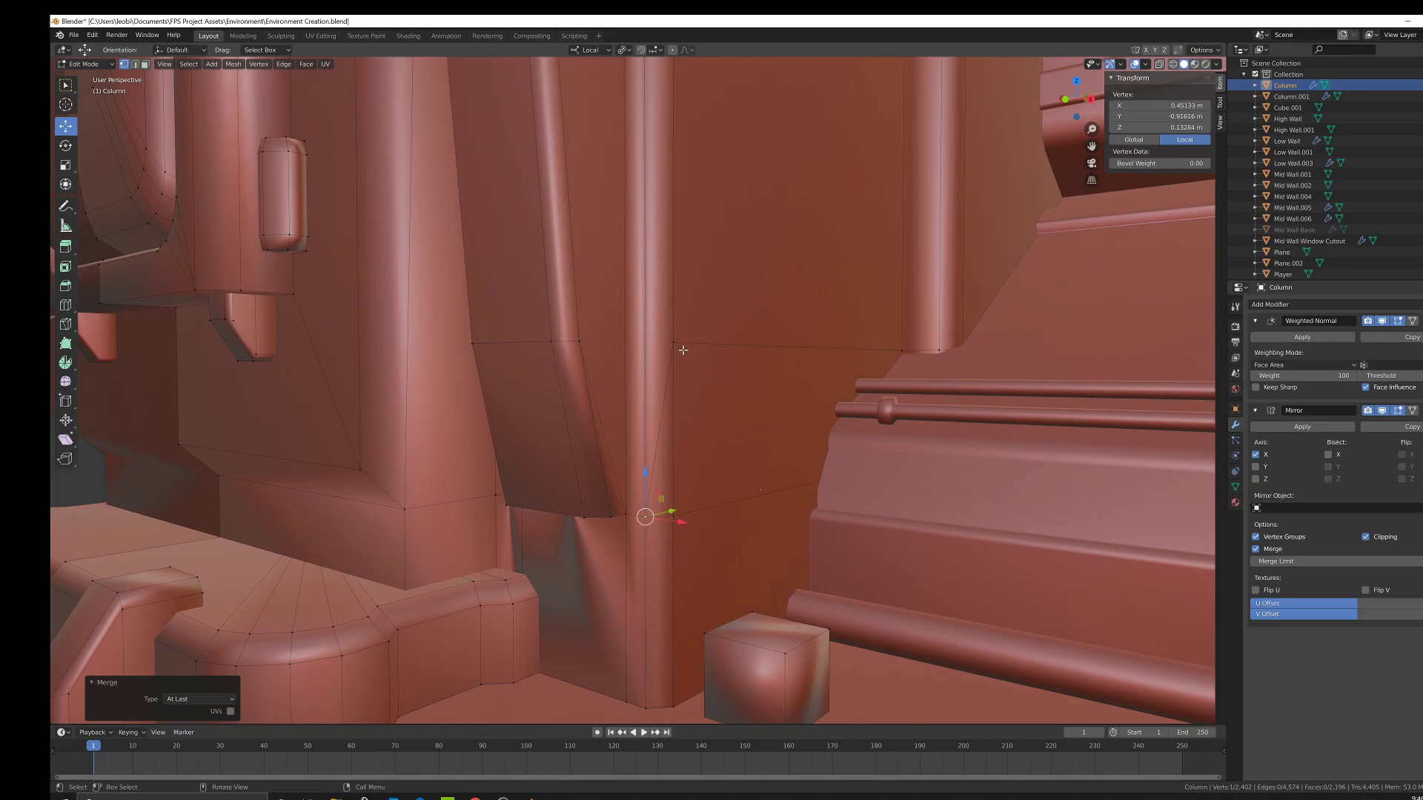
pyautogui.keyDown('shift'); pyautogui.click(673, 516); pyautogui.keyUp('shift')
pyautogui.rightClick(700, 492)
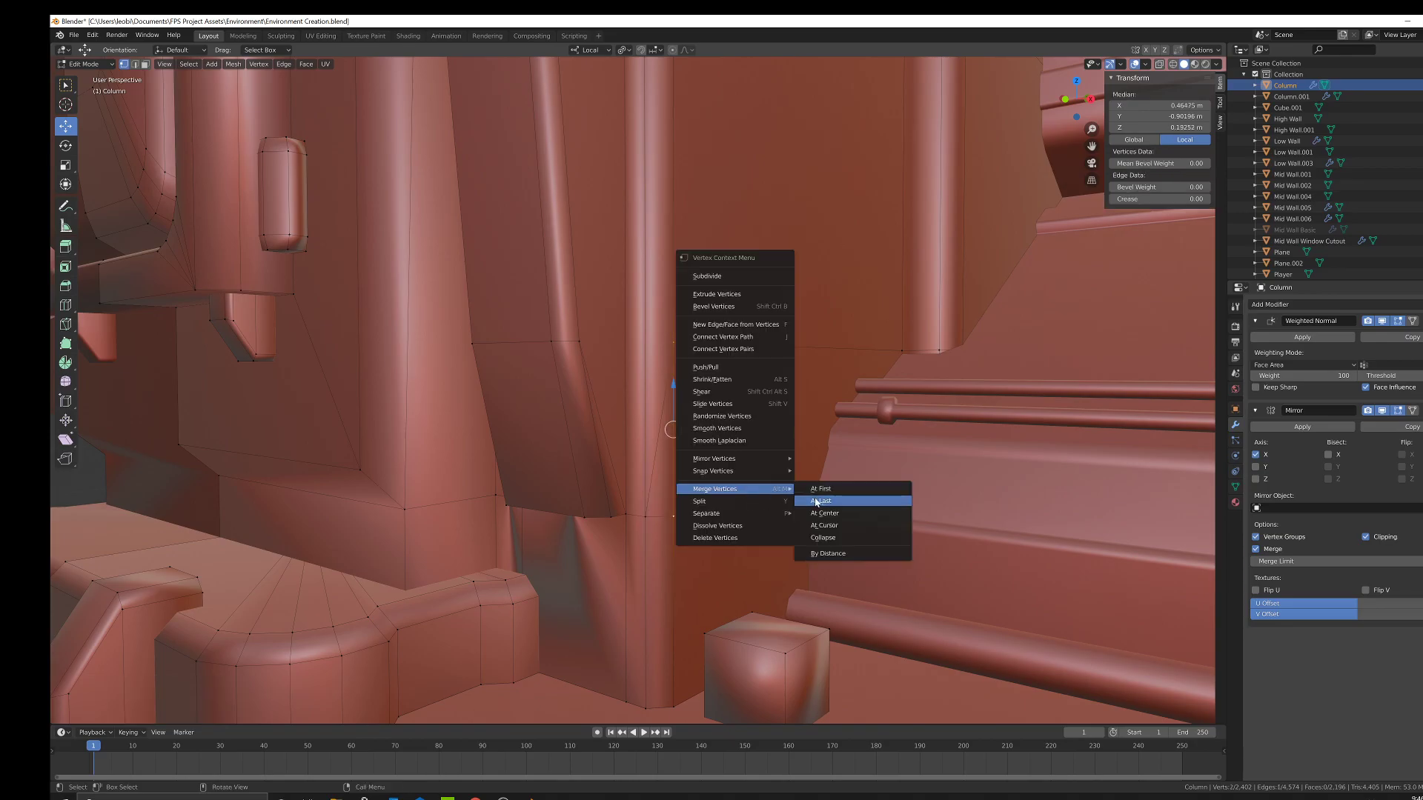
pyautogui.click(813, 505)
pyautogui.keyDown('shift'); pyautogui.moveTo(757, 477); pyautogui.dragTo(764, 423, button='middle'); pyautogui.keyUp('shift')
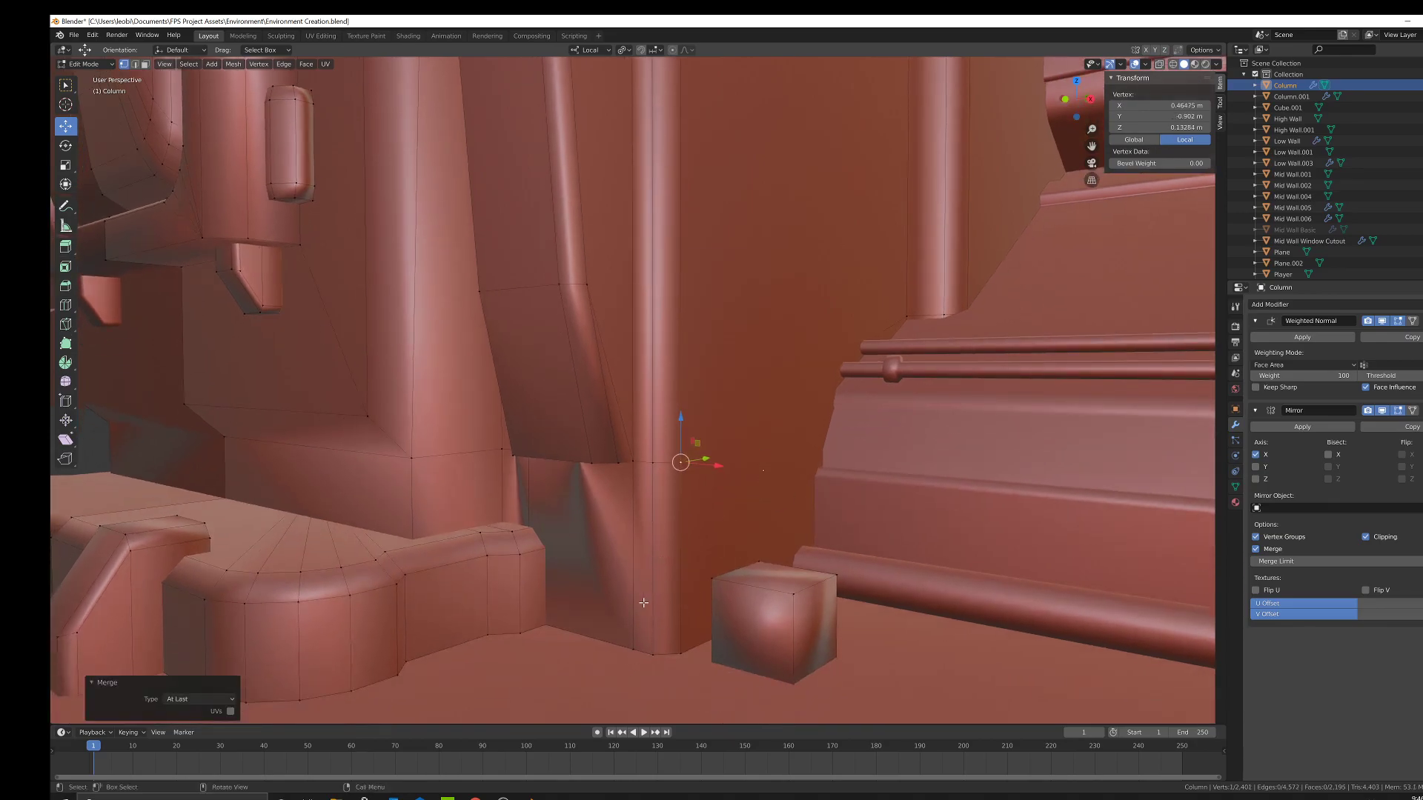
# Merge the inner floor vertex and the vertex above the corner into the outer corner's middle floor vertex with At Last.
pyautogui.click(633, 650)
pyautogui.keyDown('shift'); pyautogui.click(652, 463); pyautogui.keyUp('shift')
pyautogui.keyDown('shift'); pyautogui.click(652, 655); pyautogui.keyUp('shift')
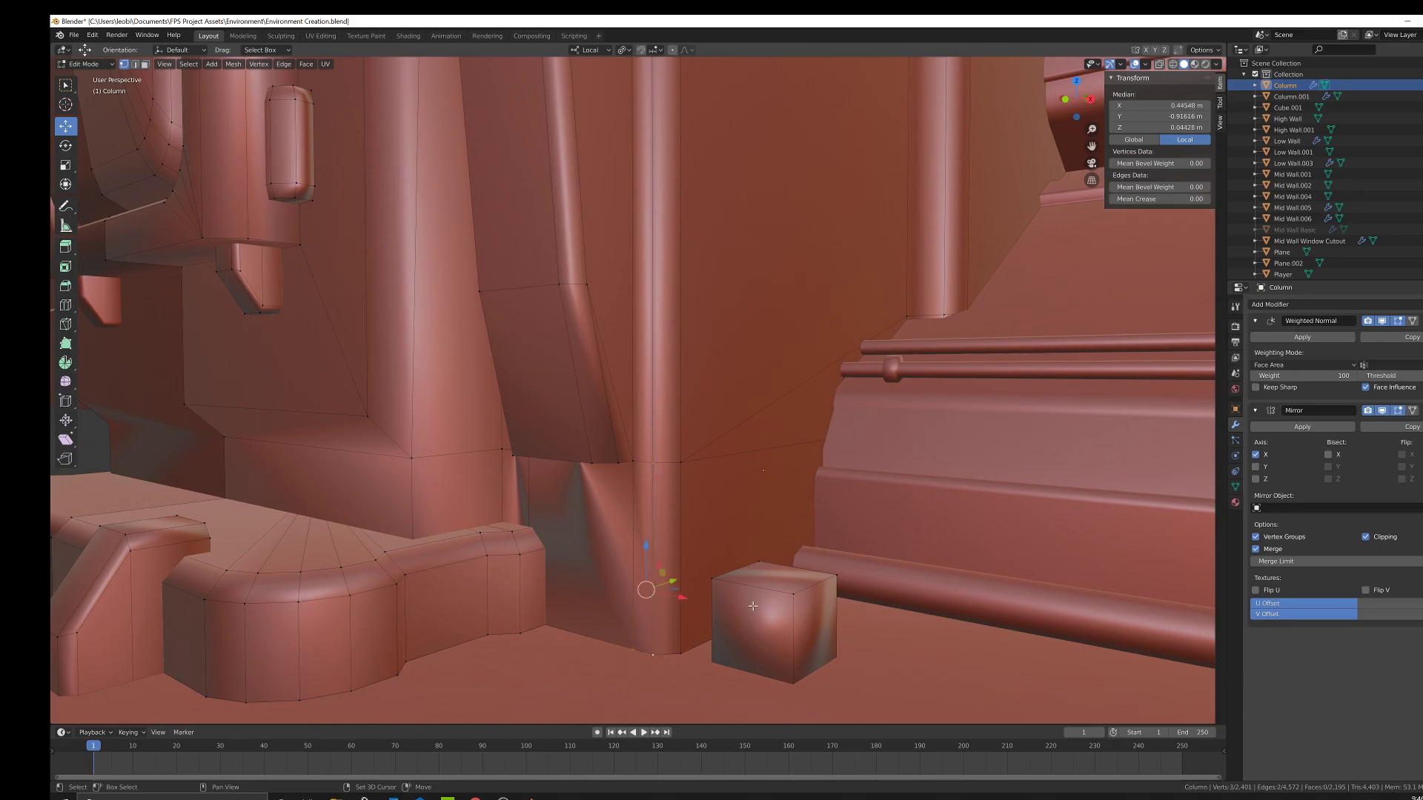
pyautogui.rightClick(793, 588)
pyautogui.moveTo(793, 589)
pyautogui.click(876, 590)
# Select the whole small block on the floor beside the column's outer corner and delete its vertices.
pyautogui.click(792, 604)
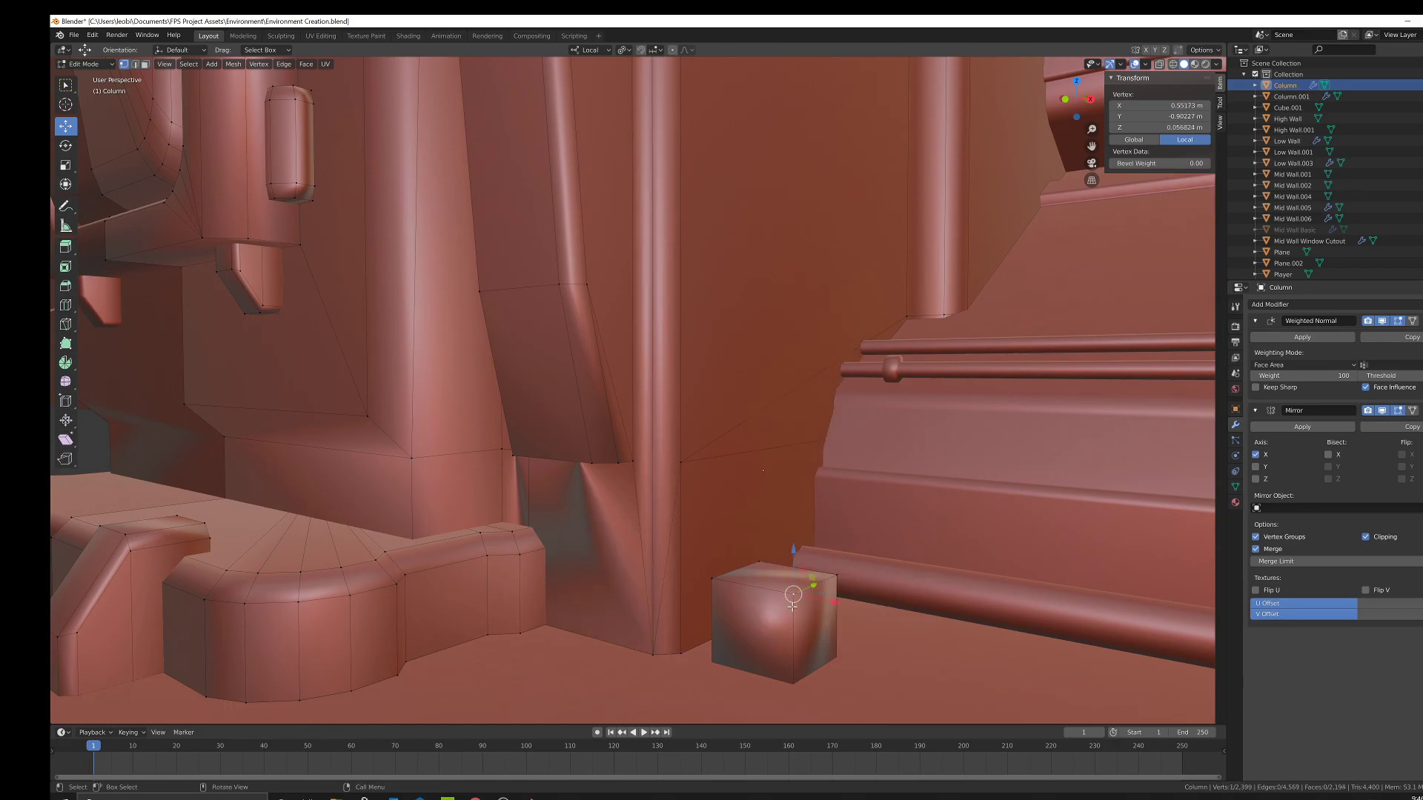
pyautogui.hotkey('ctrl', 'l')
pyautogui.press('x')
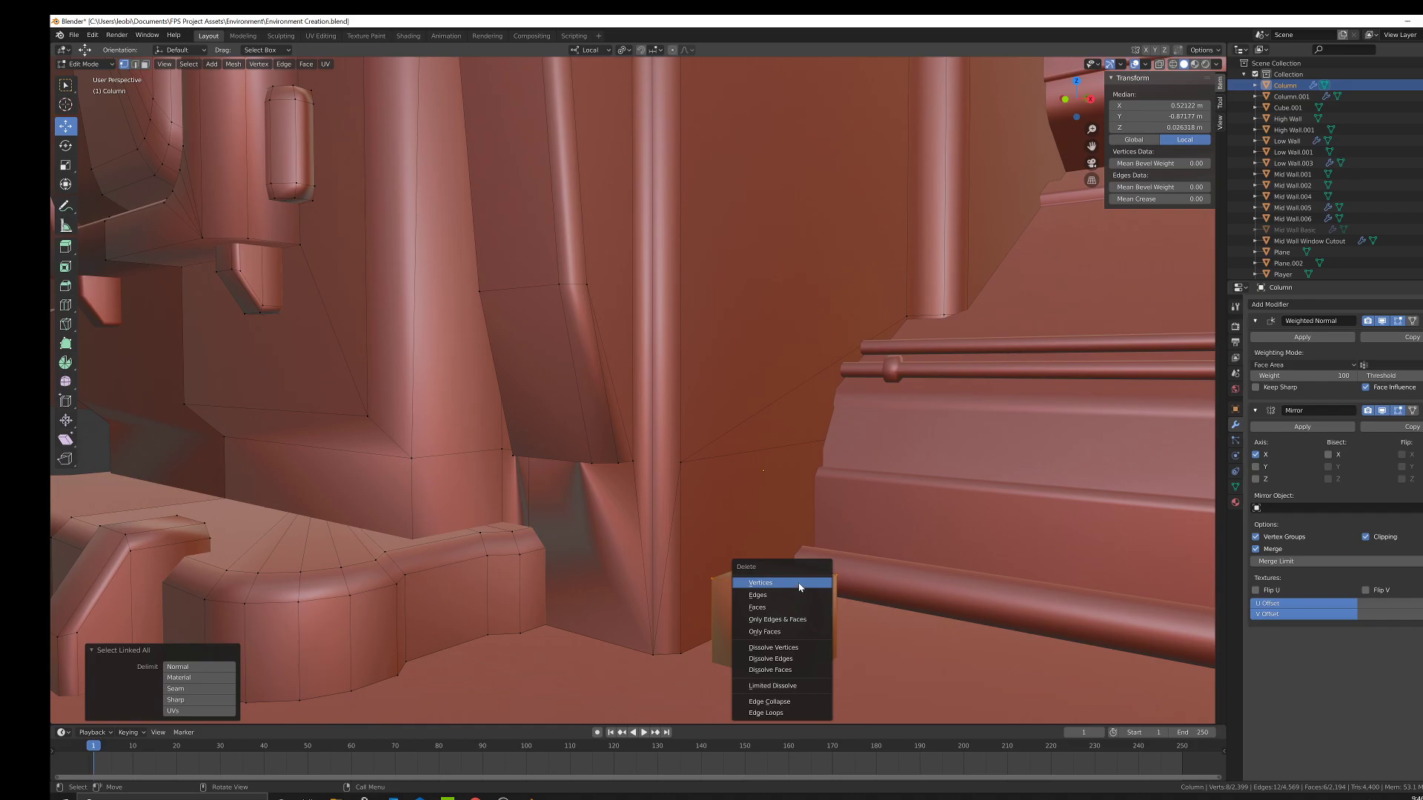
pyautogui.click(771, 582)
# Merge the outer corner's remaining upper vertex into the floor vertex below it with At Last and inspect the base.
pyautogui.click(681, 464)
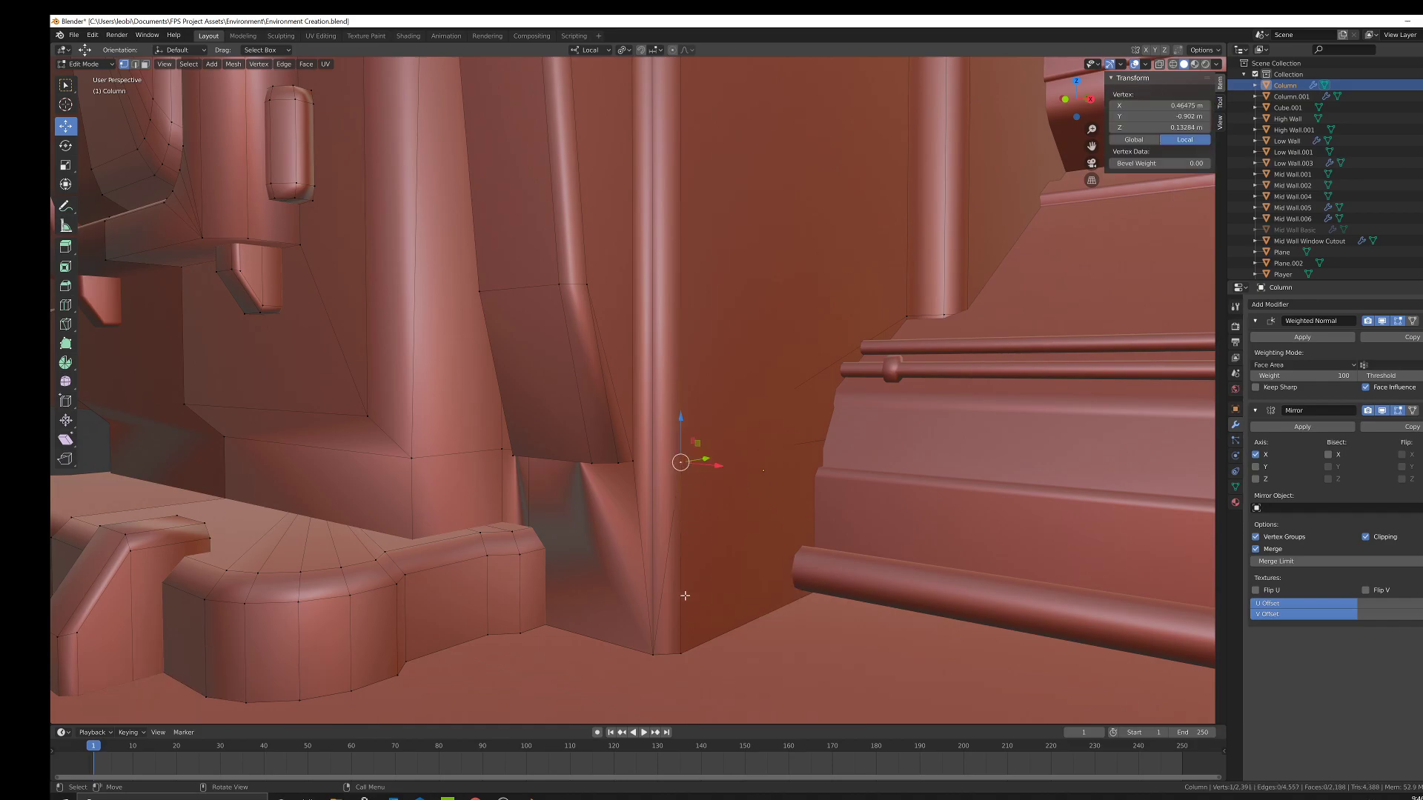
pyautogui.keyDown('shift'); pyautogui.click(680, 654); pyautogui.keyUp('shift')
pyautogui.rightClick(778, 605)
pyautogui.moveTo(778, 605)
pyautogui.click(871, 616)
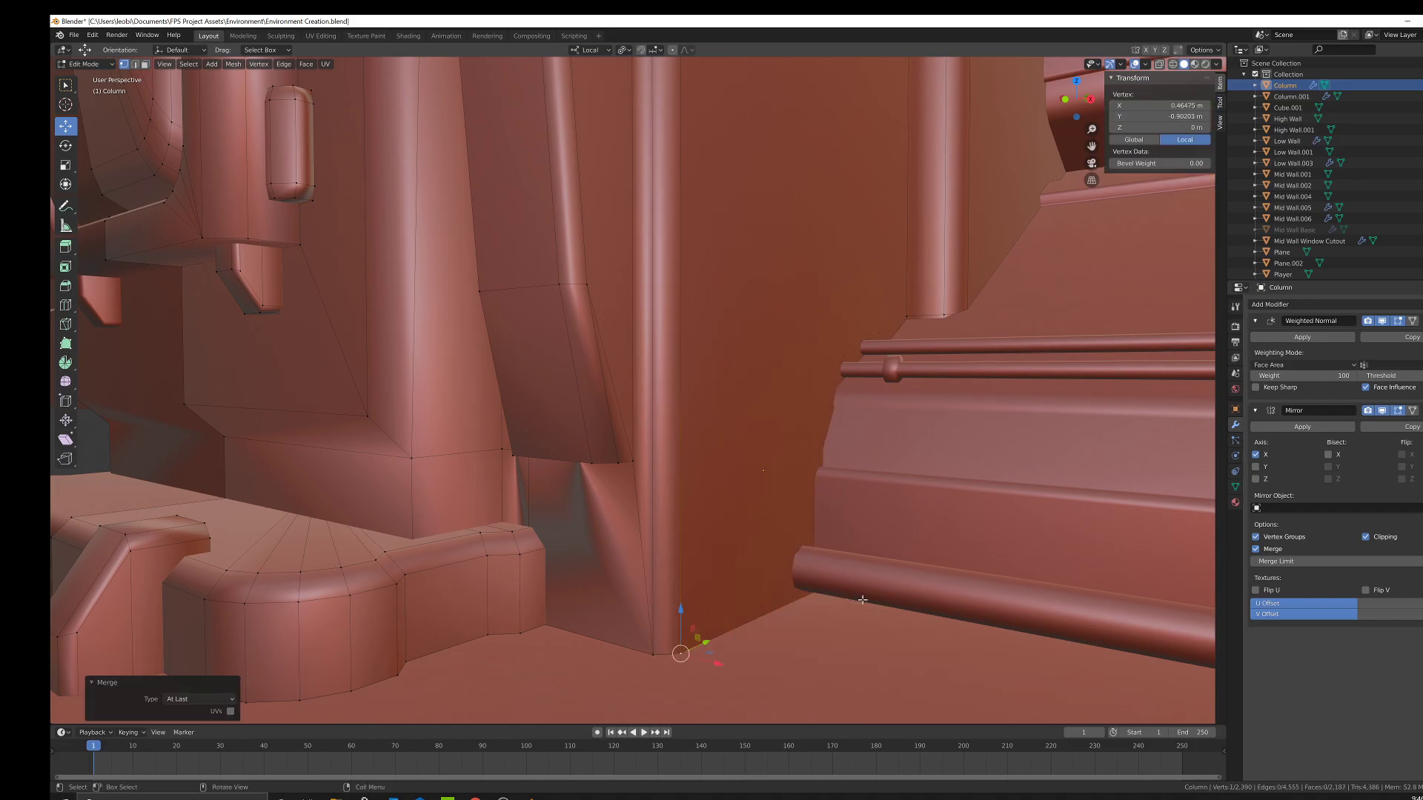
pyautogui.moveTo(730, 485); pyautogui.dragTo(1311, 793, button='middle')
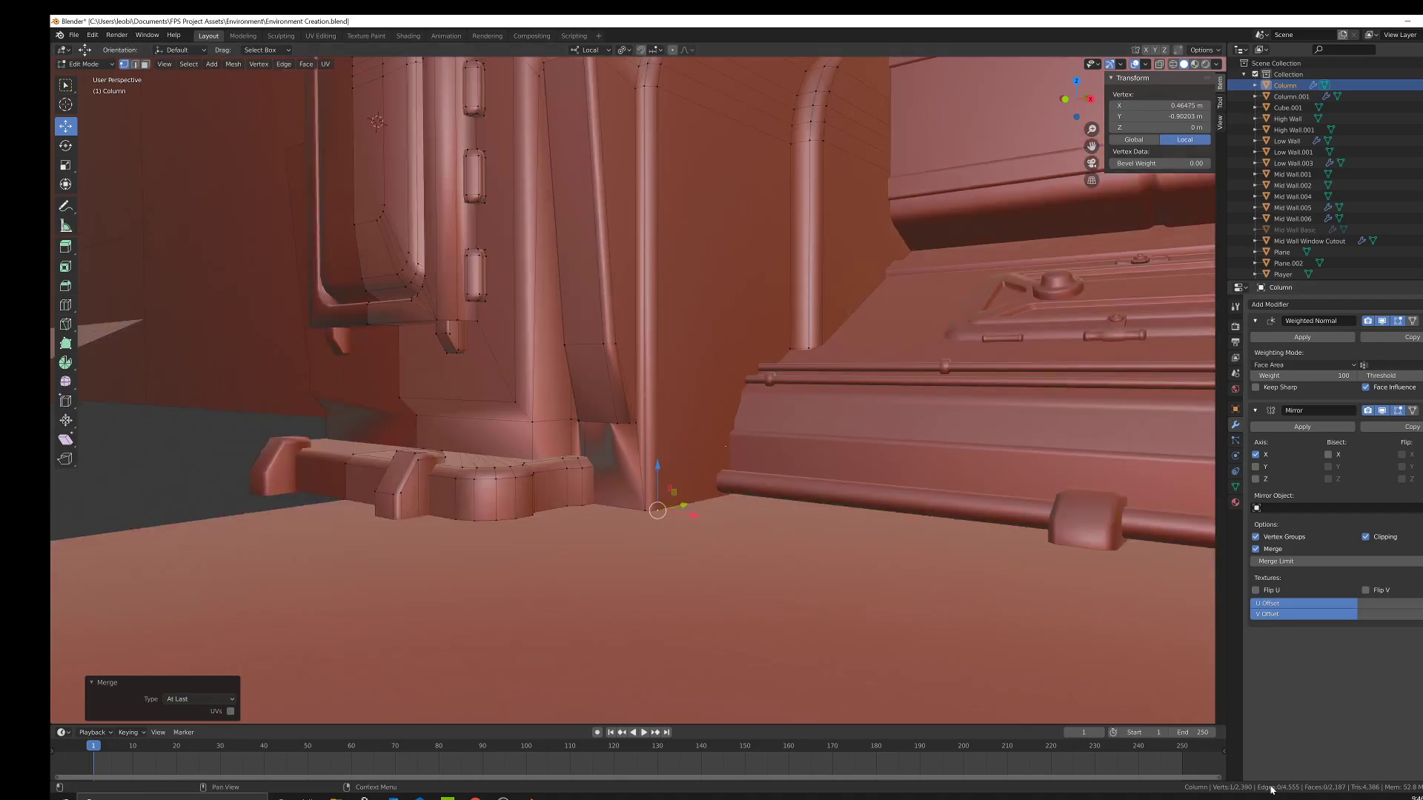
# In wireframe, merge the upper and middle vertices on the first vertical edge of the column's next rounded corner into its floor vertex with At Last.
pyautogui.moveTo(1249, 794)
pyautogui.mouseDown(button='middle')
pyautogui.moveTo(890, 593)
pyautogui.moveTo(771, 381)
pyautogui.mouseUp(button='middle')
pyautogui.press('z')
pyautogui.click(647, 347)
pyautogui.press('z')
pyautogui.click(793, 461)
pyautogui.press('z')
pyautogui.click(783, 439)
pyautogui.scroll(3, 799, 444)
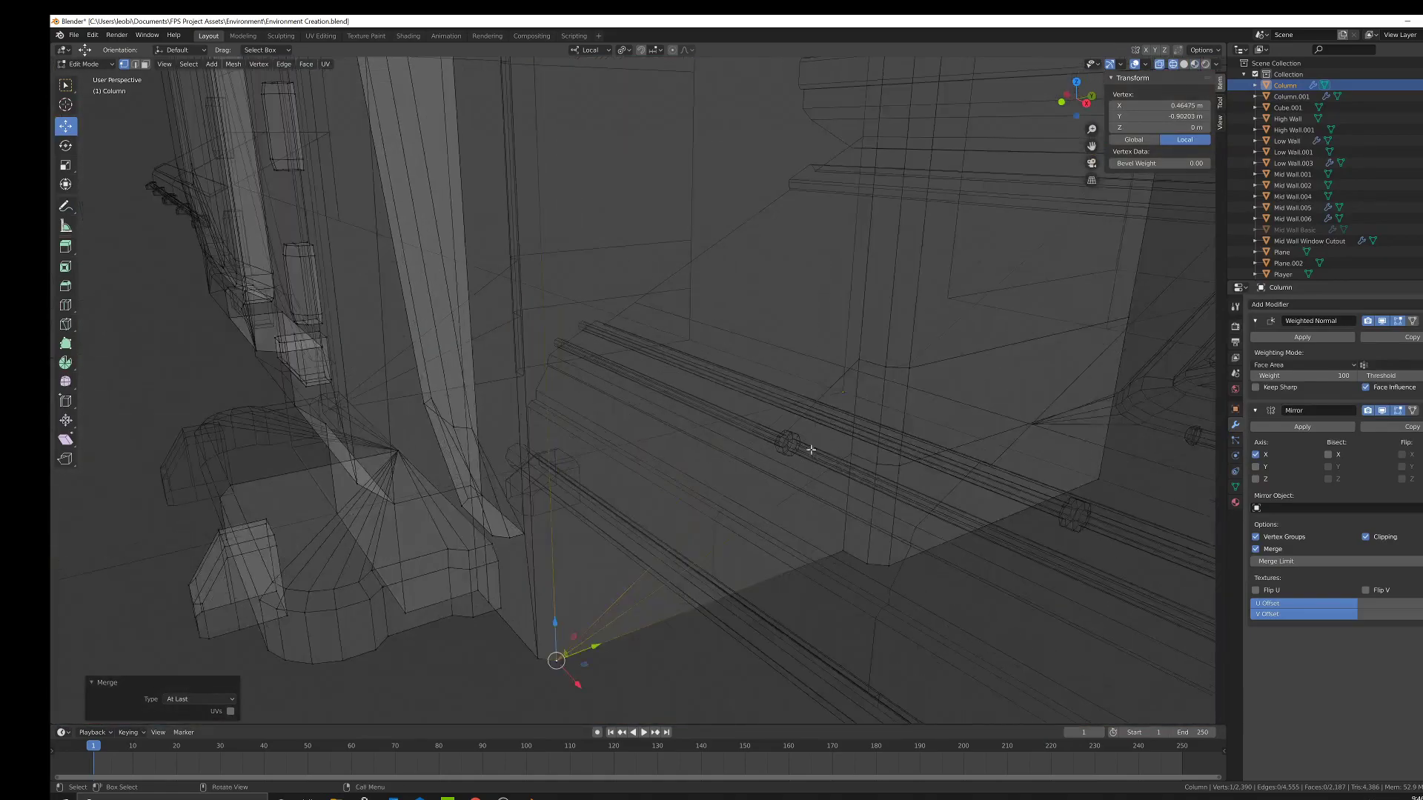
pyautogui.click(853, 456)
pyautogui.click(858, 497)
pyautogui.click(859, 363)
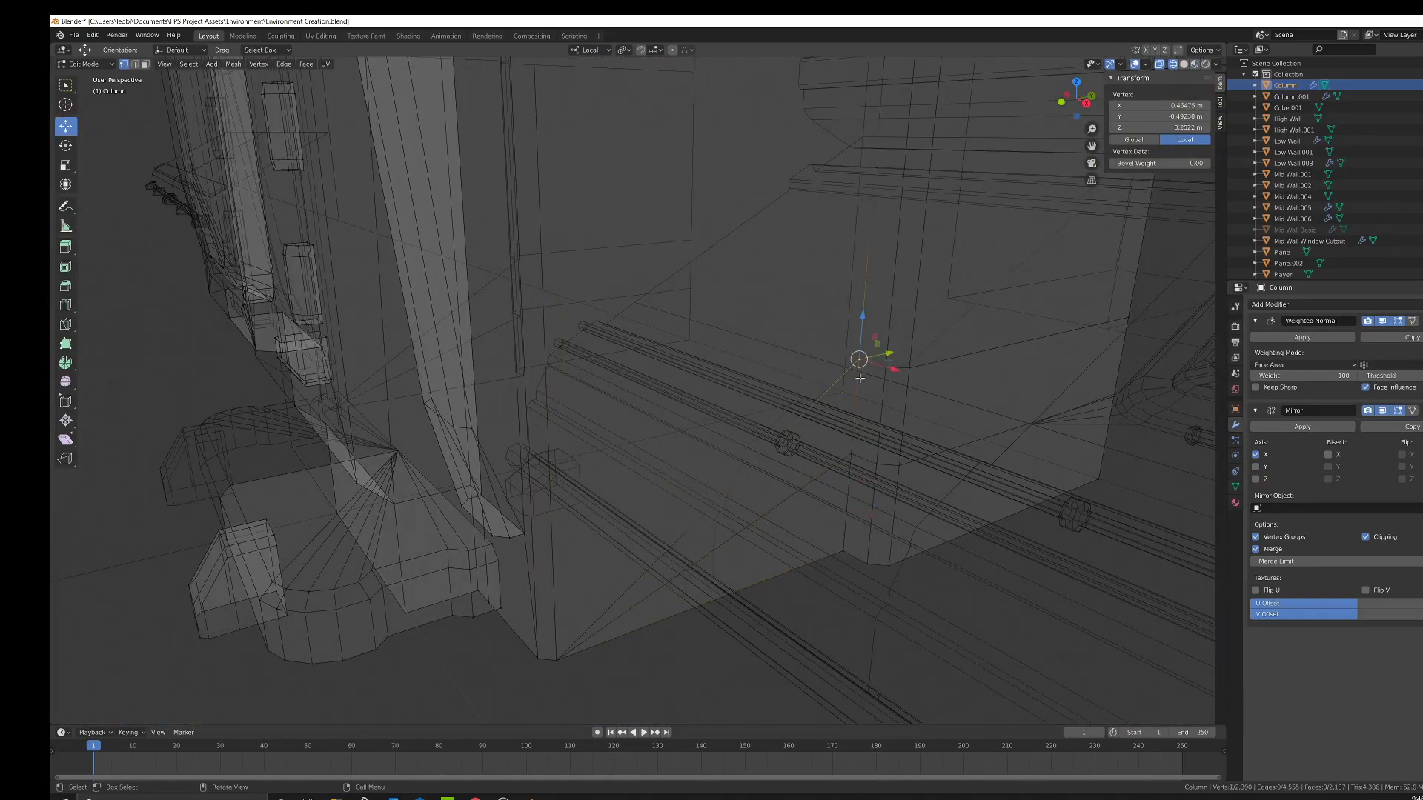
pyautogui.keyDown('shift'); pyautogui.click(845, 540); pyautogui.keyUp('shift')
pyautogui.keyDown('shift'); pyautogui.click(863, 454); pyautogui.keyUp('shift')
pyautogui.rightClick(945, 531)
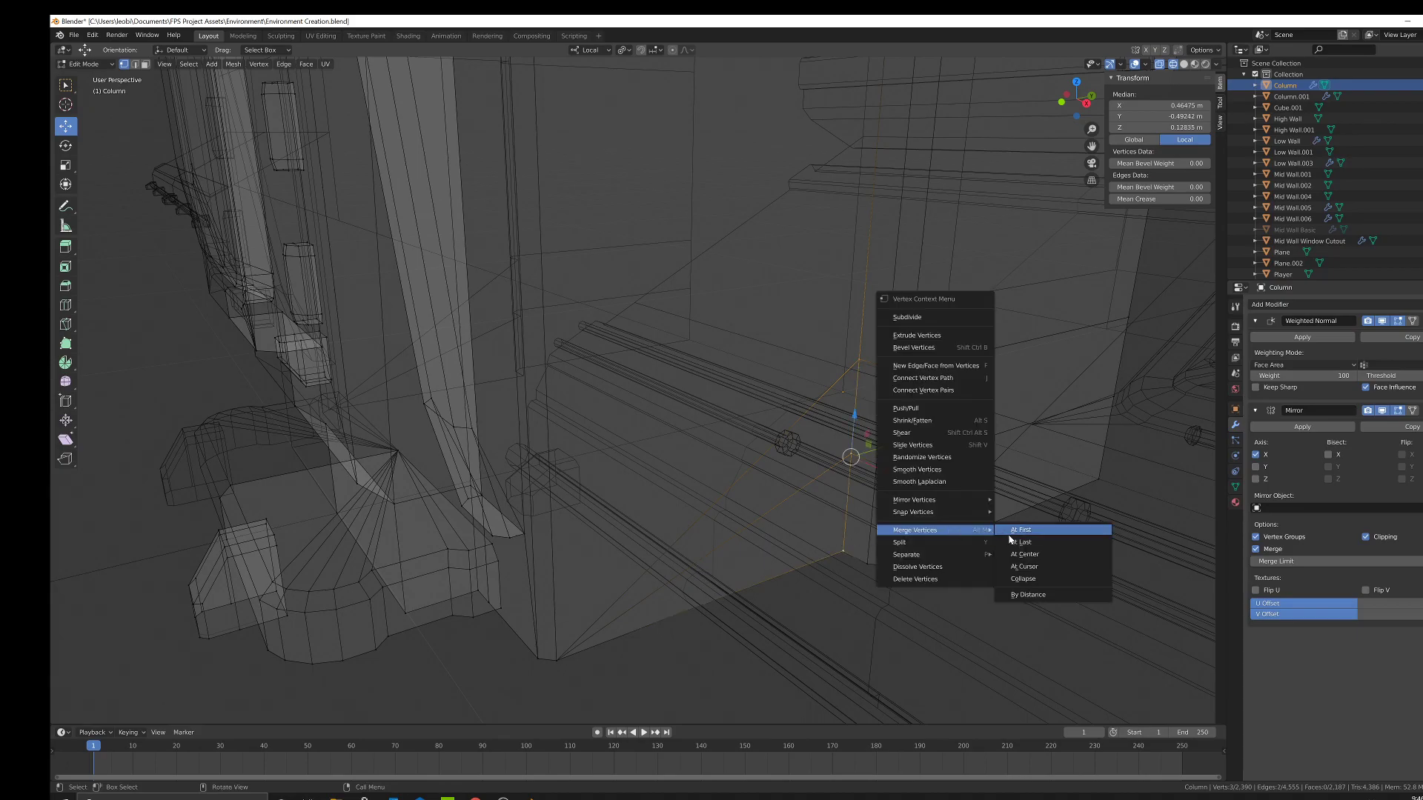
pyautogui.click(1011, 535)
pyautogui.rightClick(930, 426)
pyautogui.moveTo(956, 426)
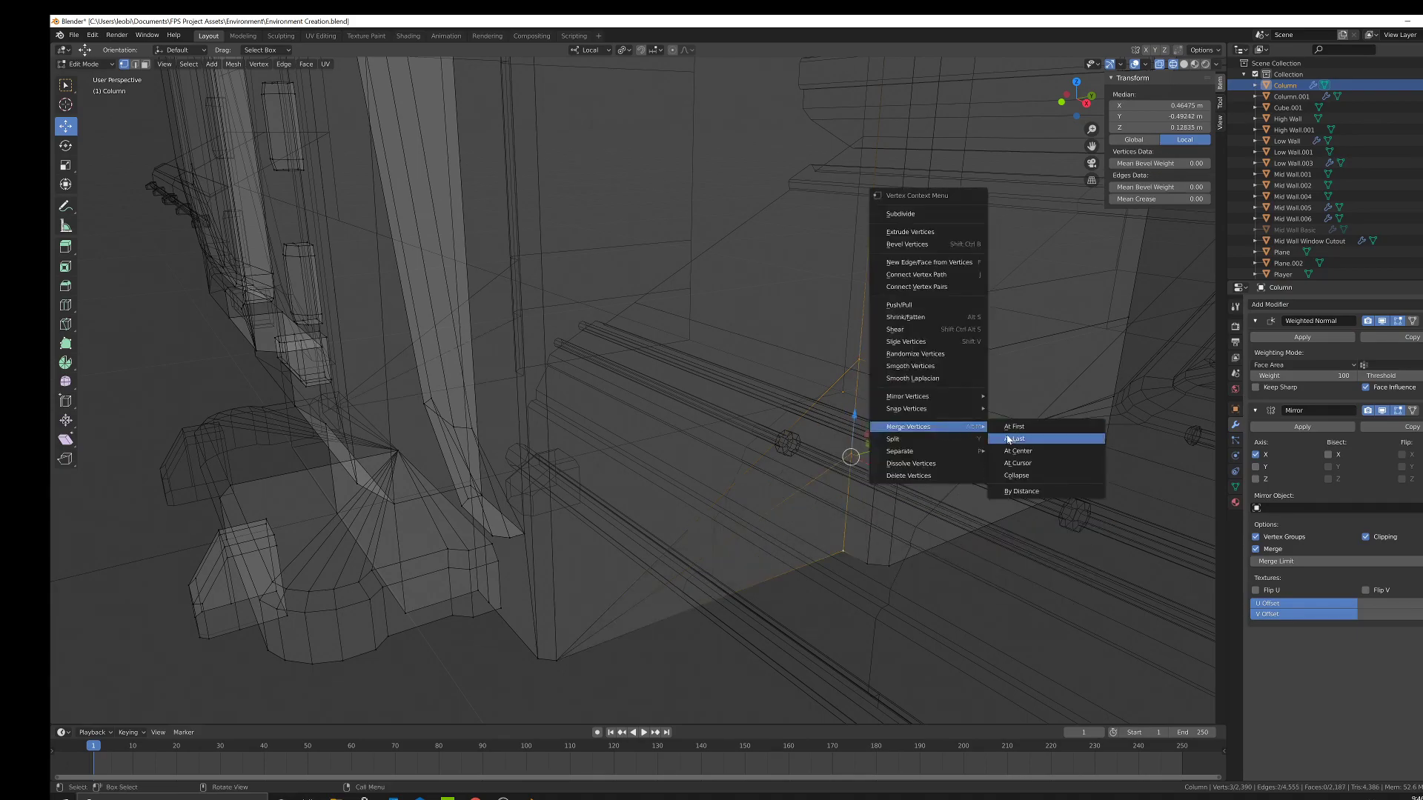
pyautogui.click(1009, 440)
# Merge the upper vertices on that corner's middle and far vertical edges into their floor vertices with At Last.
pyautogui.click(888, 366)
pyautogui.keyDown('shift'); pyautogui.click(880, 464); pyautogui.keyUp('shift')
pyautogui.keyDown('shift'); pyautogui.click(867, 561); pyautogui.keyUp('shift')
pyautogui.rightClick(1000, 508)
pyautogui.click(1076, 518)
pyautogui.click(912, 367)
pyautogui.keyDown('shift'); pyautogui.click(899, 466); pyautogui.keyUp('shift')
pyautogui.rightClick(1047, 529)
pyautogui.moveTo(1068, 528)
pyautogui.click(1122, 543)
# Merge the two vertices above the floor on the column's rearmost vertical edge into the floor vertex with At Last.
pyautogui.click(1130, 333)
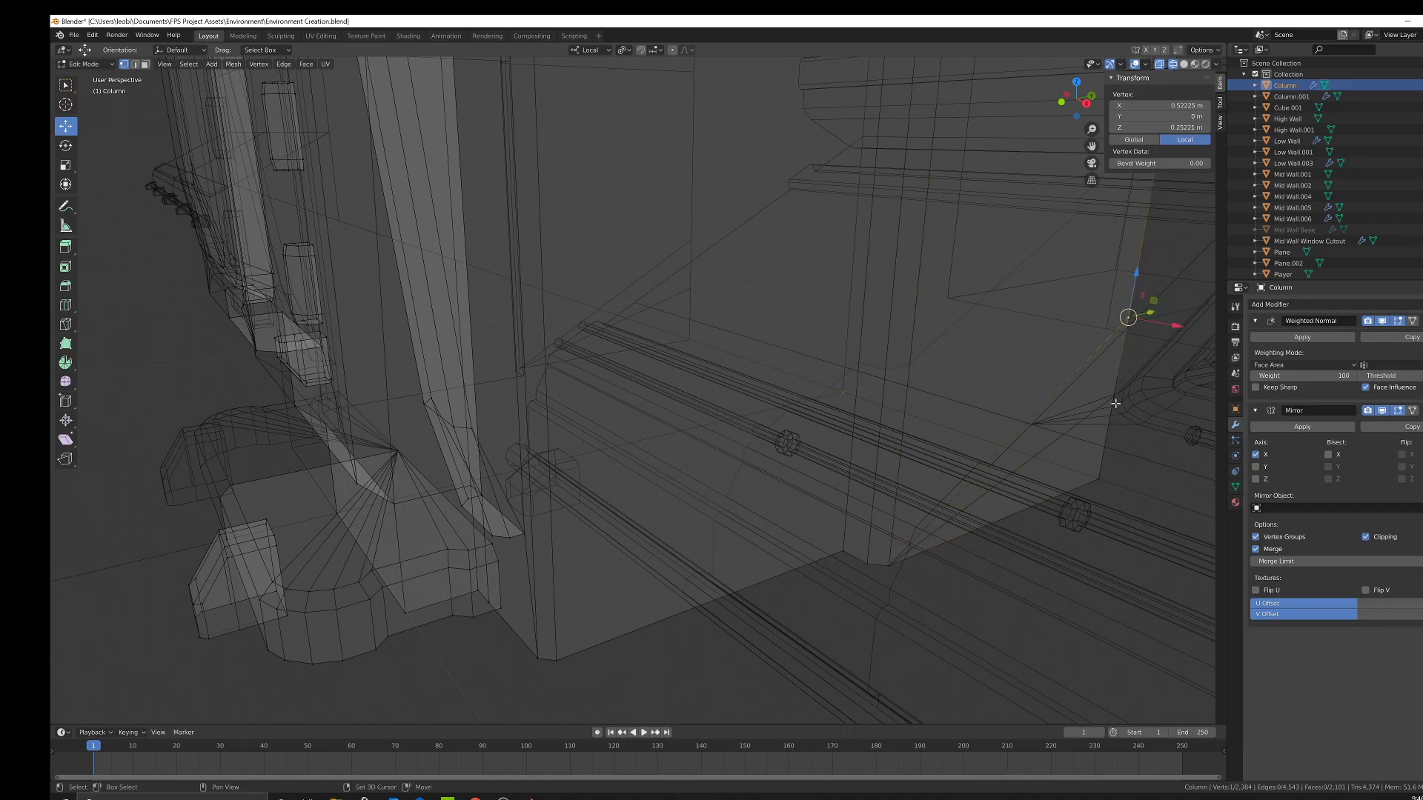
pyautogui.keyDown('shift'); pyautogui.click(1116, 409); pyautogui.keyUp('shift')
pyautogui.keyDown('shift'); pyautogui.click(1099, 478); pyautogui.keyUp('shift')
pyautogui.rightClick(959, 389)
pyautogui.moveTo(963, 388)
pyautogui.click(1032, 400)
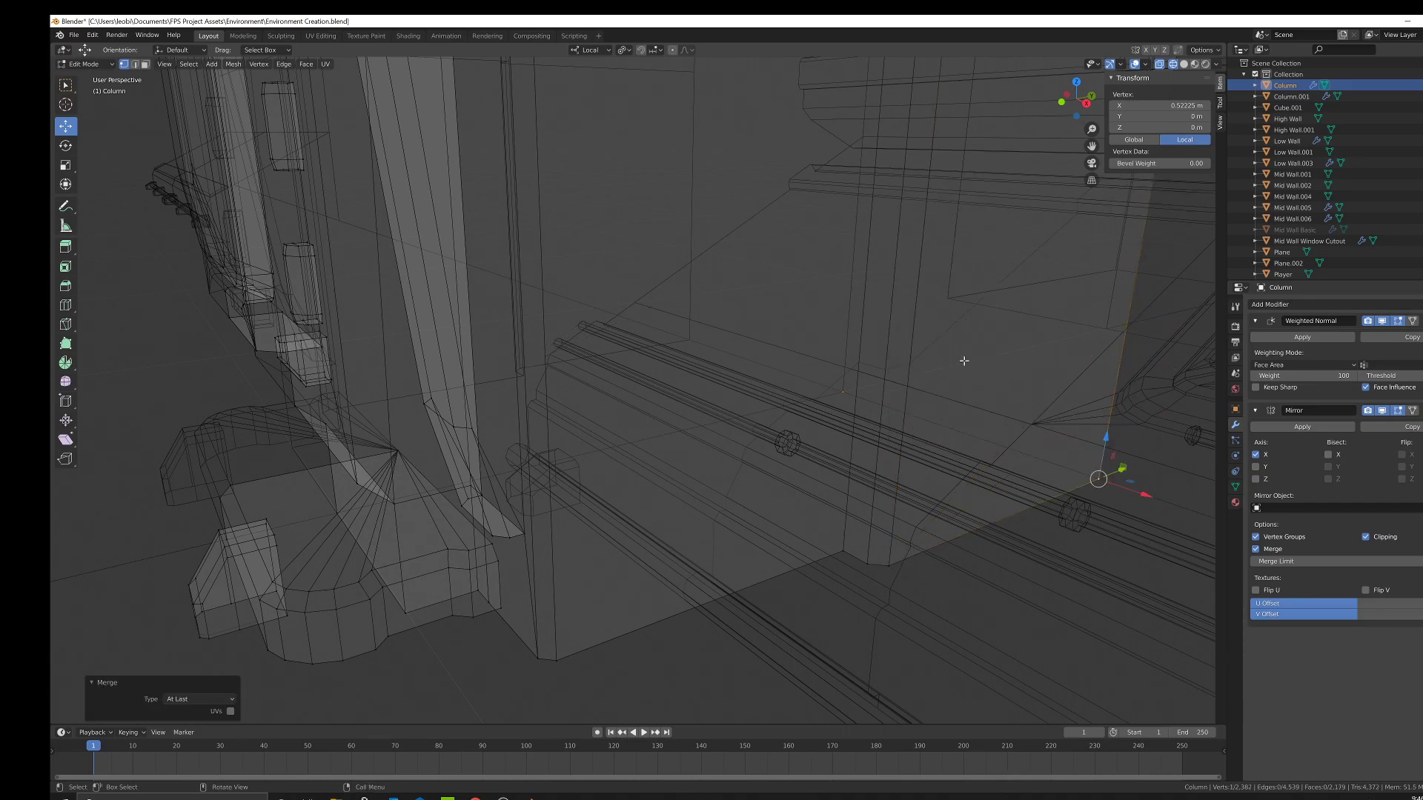
# In solid shading, merge the redundant vertices on the front panel's centre line into the topmost one with At Last.
pyautogui.hotkey('shift', 'z')
pyautogui.scroll(3, 967, 400)
pyautogui.moveTo(967, 437); pyautogui.dragTo(524, 348, button='middle')
pyautogui.moveTo(471, 399); pyautogui.dragTo(508, 513, button='middle')
pyautogui.click(501, 464)
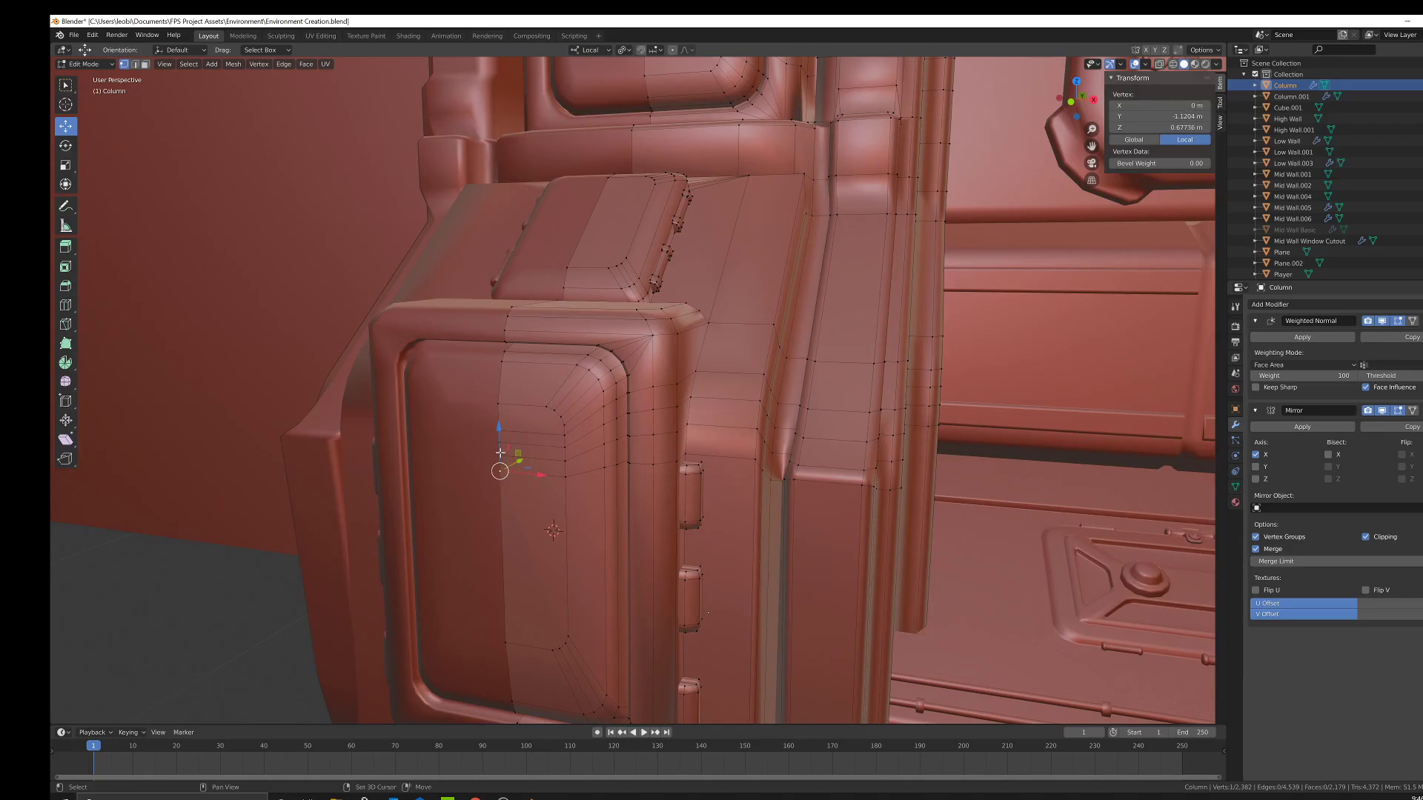
pyautogui.keyDown('shift'); pyautogui.click(499, 450); pyautogui.keyUp('shift')
pyautogui.click(67, 87)
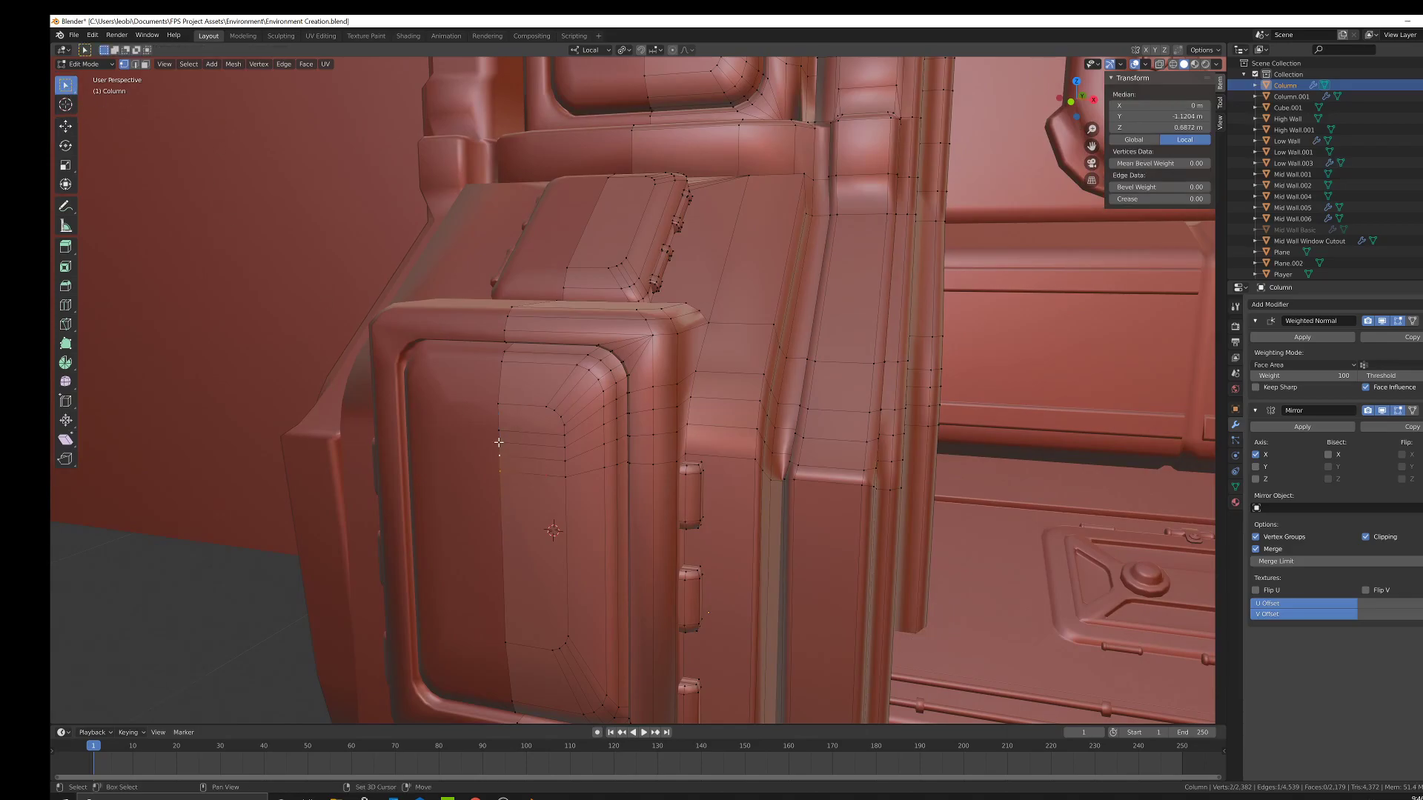
pyautogui.rightClick(613, 434)
pyautogui.click(685, 438)
pyautogui.rightClick(556, 465)
pyautogui.moveTo(608, 453)
pyautogui.click(646, 466)
# Merge the redundant vertices along the side edge of the front panel's inner face into its upper corner vertex with At Last.
pyautogui.click(566, 476)
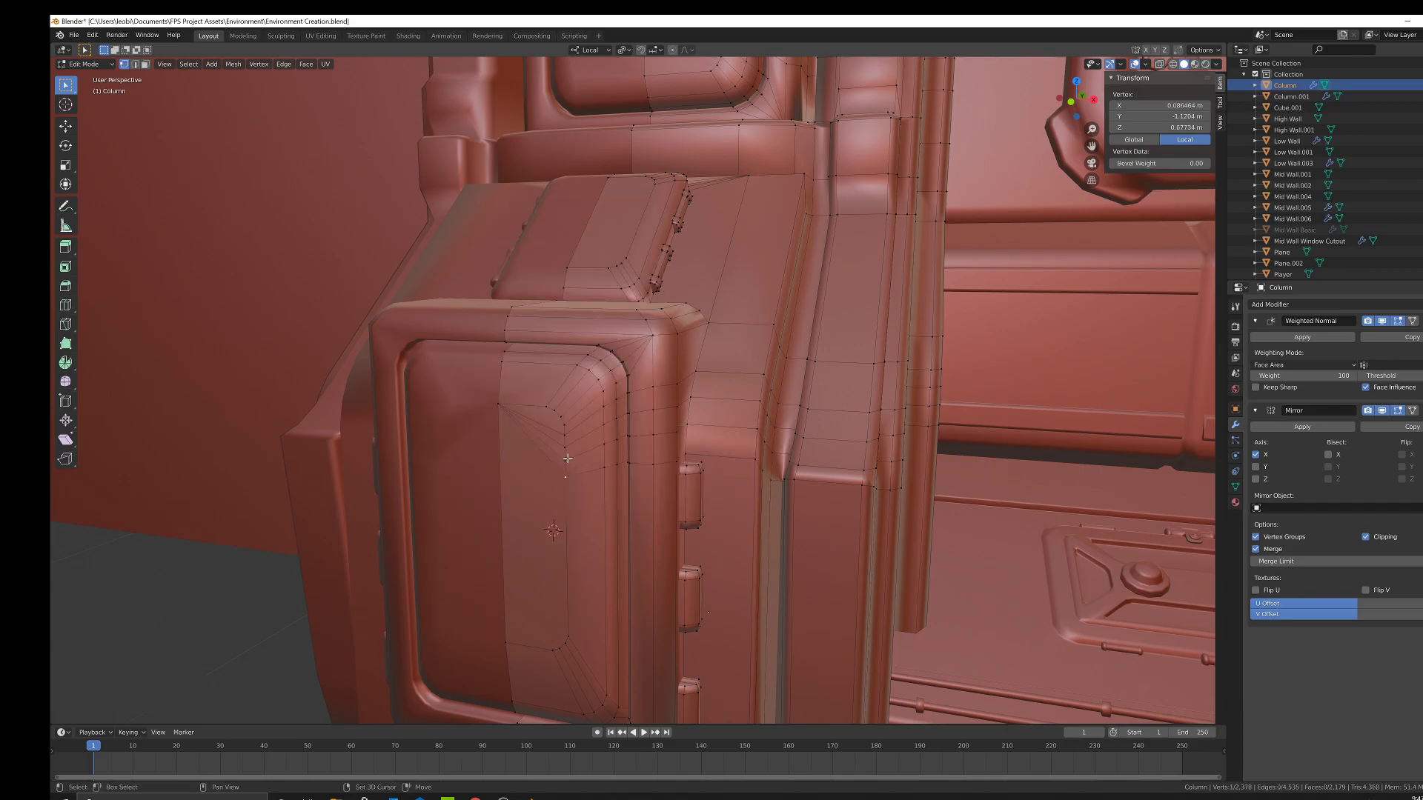
pyautogui.keyDown('shift'); pyautogui.click(565, 461); pyautogui.keyUp('shift')
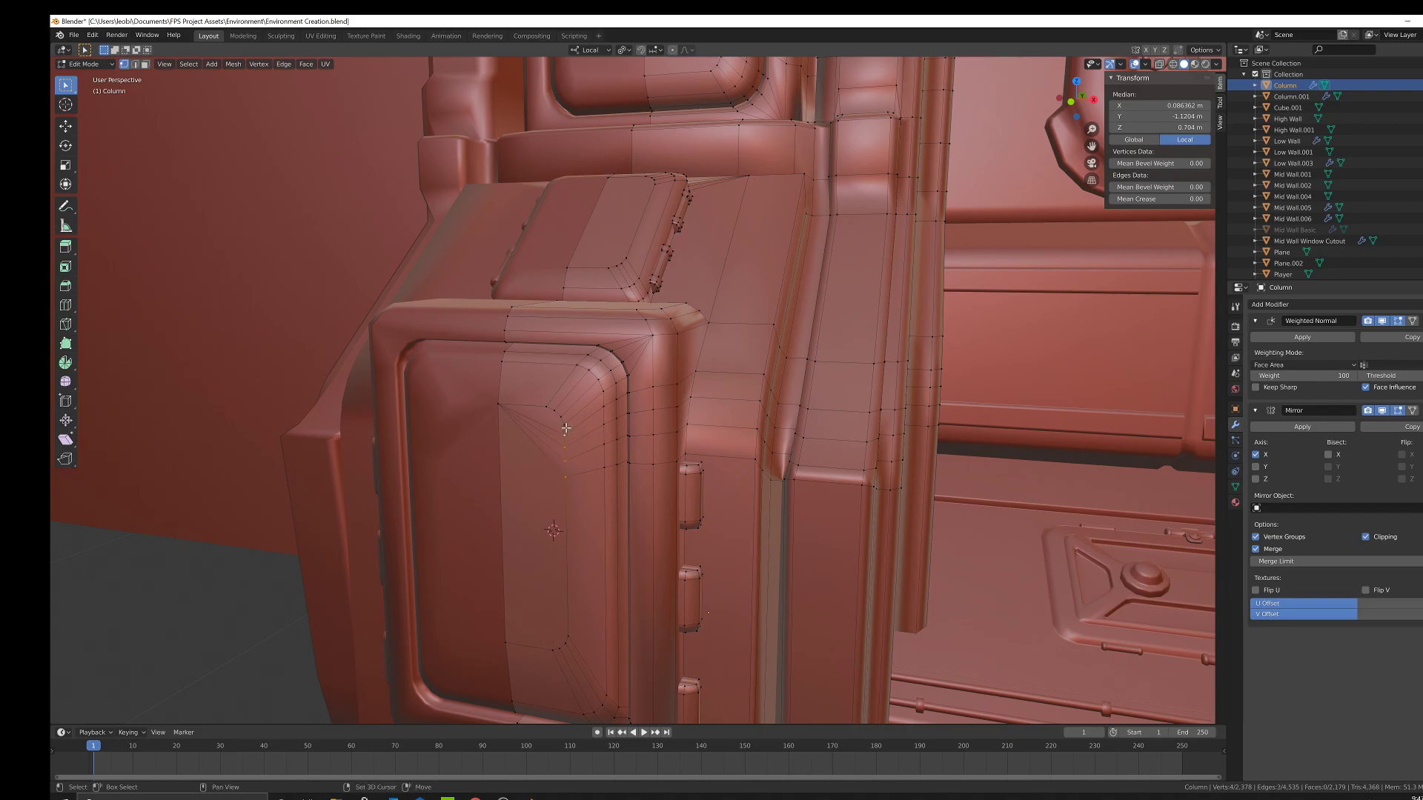
pyautogui.rightClick(566, 428)
pyautogui.moveTo(645, 436)
pyautogui.click(693, 450)
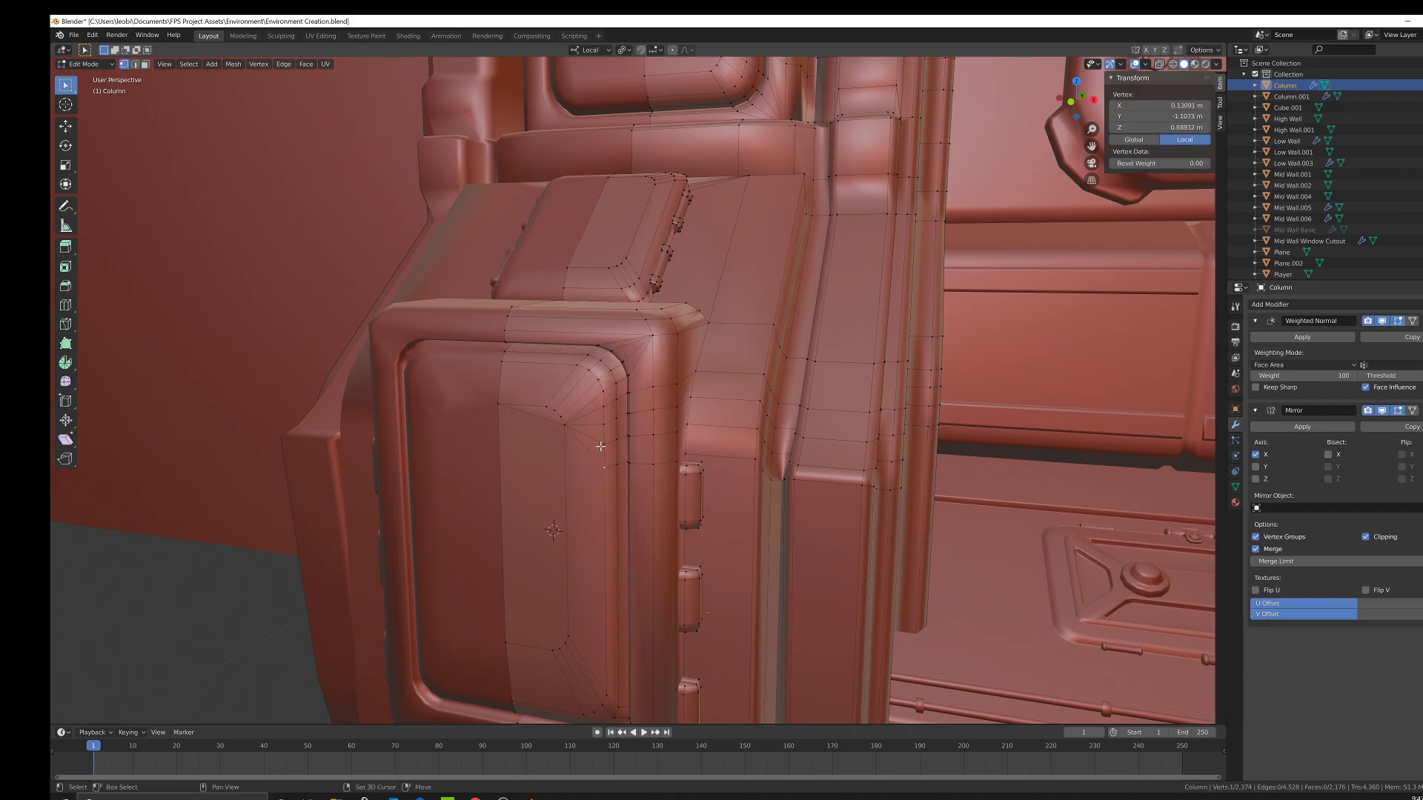
# Merge the redundant vertices on the next two vertical edges outward from the panel's inner face into their upper vertices with At Last.
pyautogui.keyDown('shift'); pyautogui.click(603, 428); pyautogui.keyUp('shift')
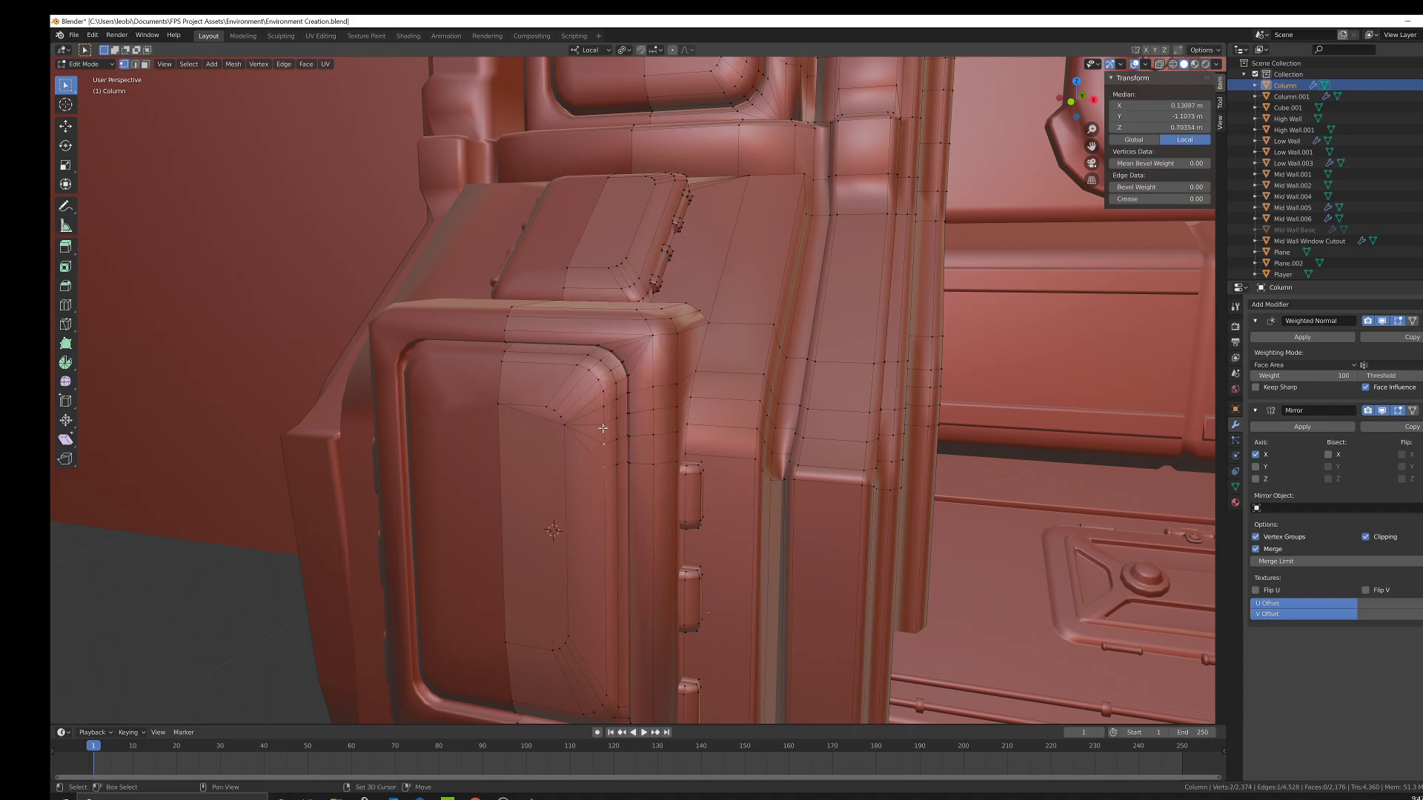
pyautogui.rightClick(669, 414)
pyautogui.moveTo(689, 415)
pyautogui.click(733, 426)
pyautogui.moveTo(734, 426); pyautogui.dragTo(543, 475, button='middle')
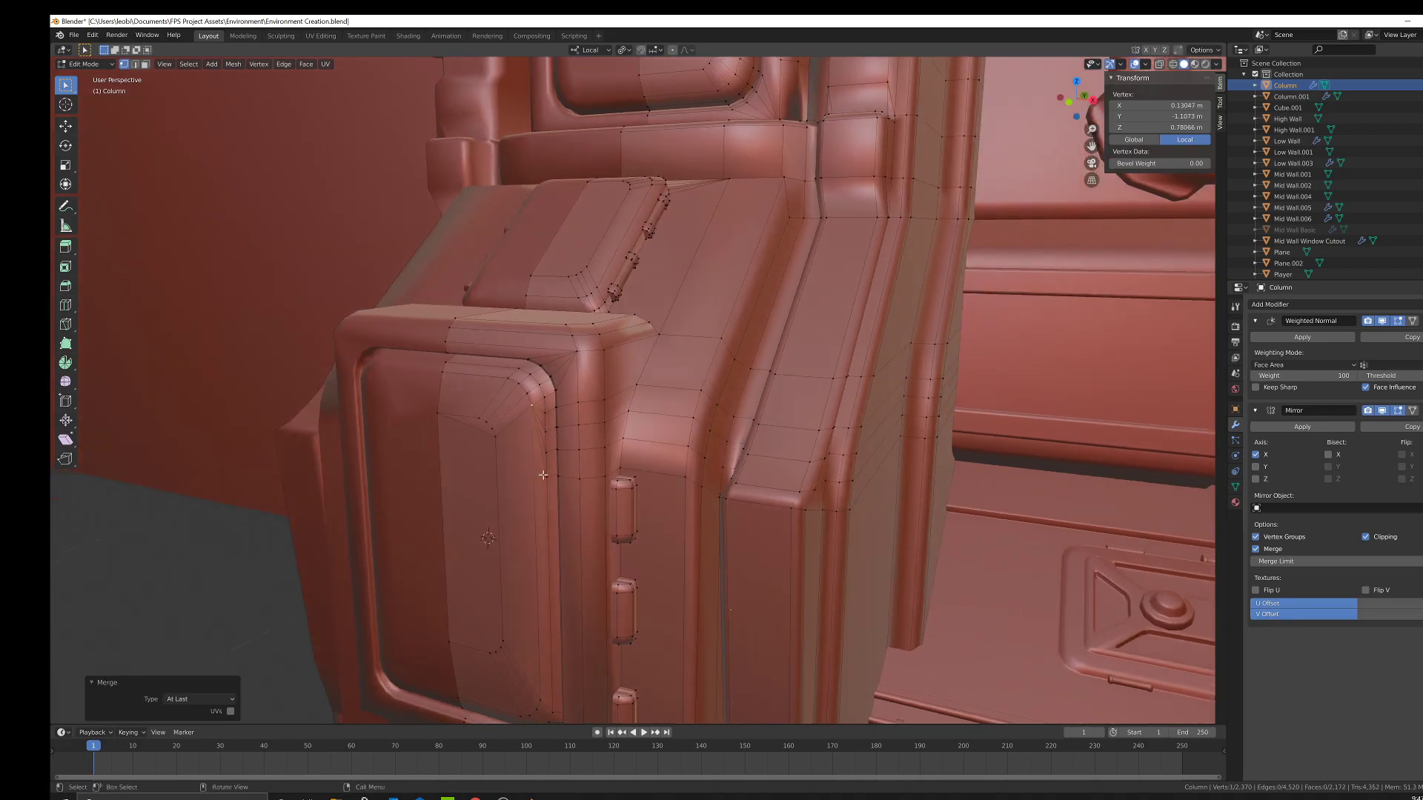
pyautogui.keyDown('shift'); pyautogui.click(547, 459); pyautogui.keyUp('shift')
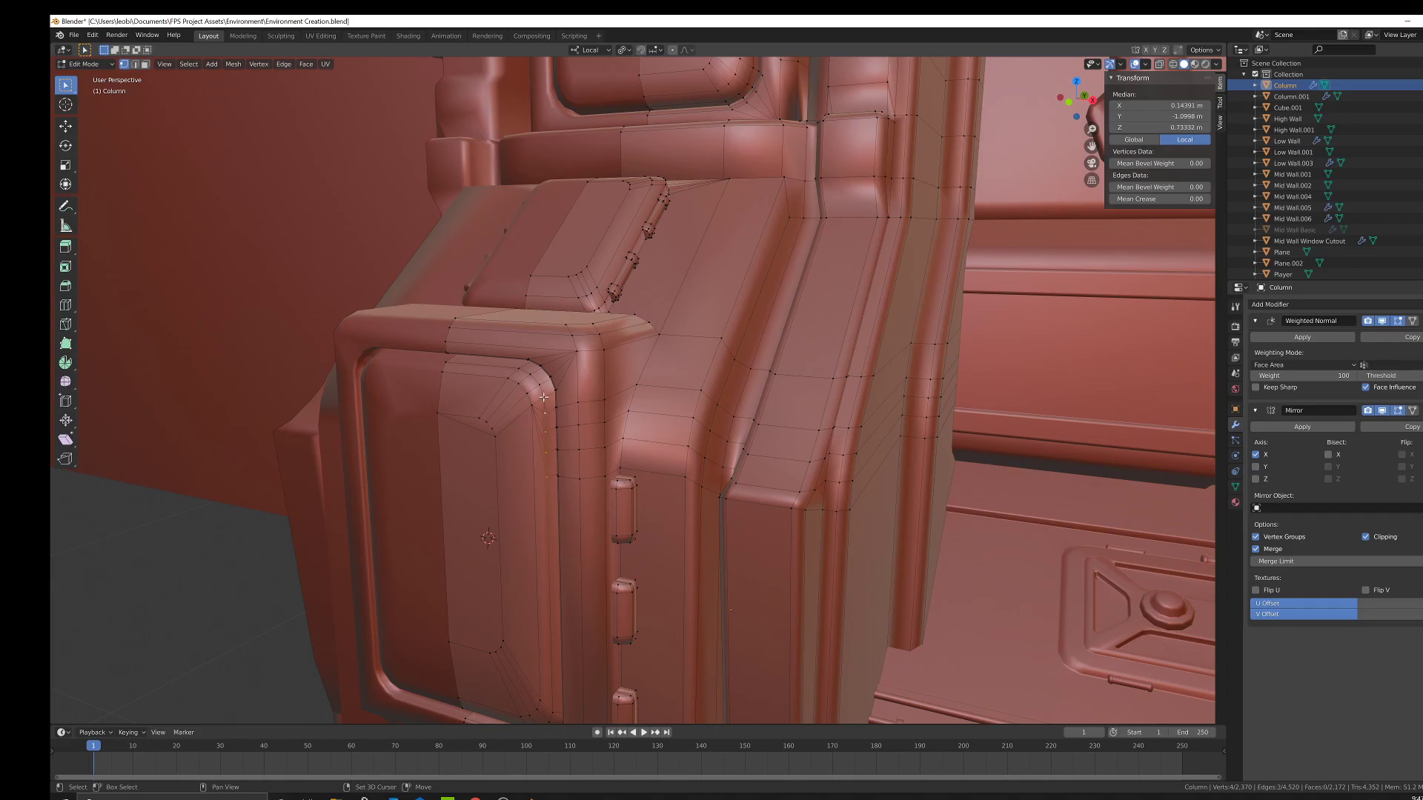
pyautogui.rightClick(669, 401)
pyautogui.moveTo(689, 404)
pyautogui.click(735, 414)
# In wireframe, merge the redundant vertices on the inner vertical edge of the panel's groove into its top vertex with At Last.
pyautogui.moveTo(735, 414); pyautogui.dragTo(896, 422, button='middle')
pyautogui.scroll(3, 738, 426)
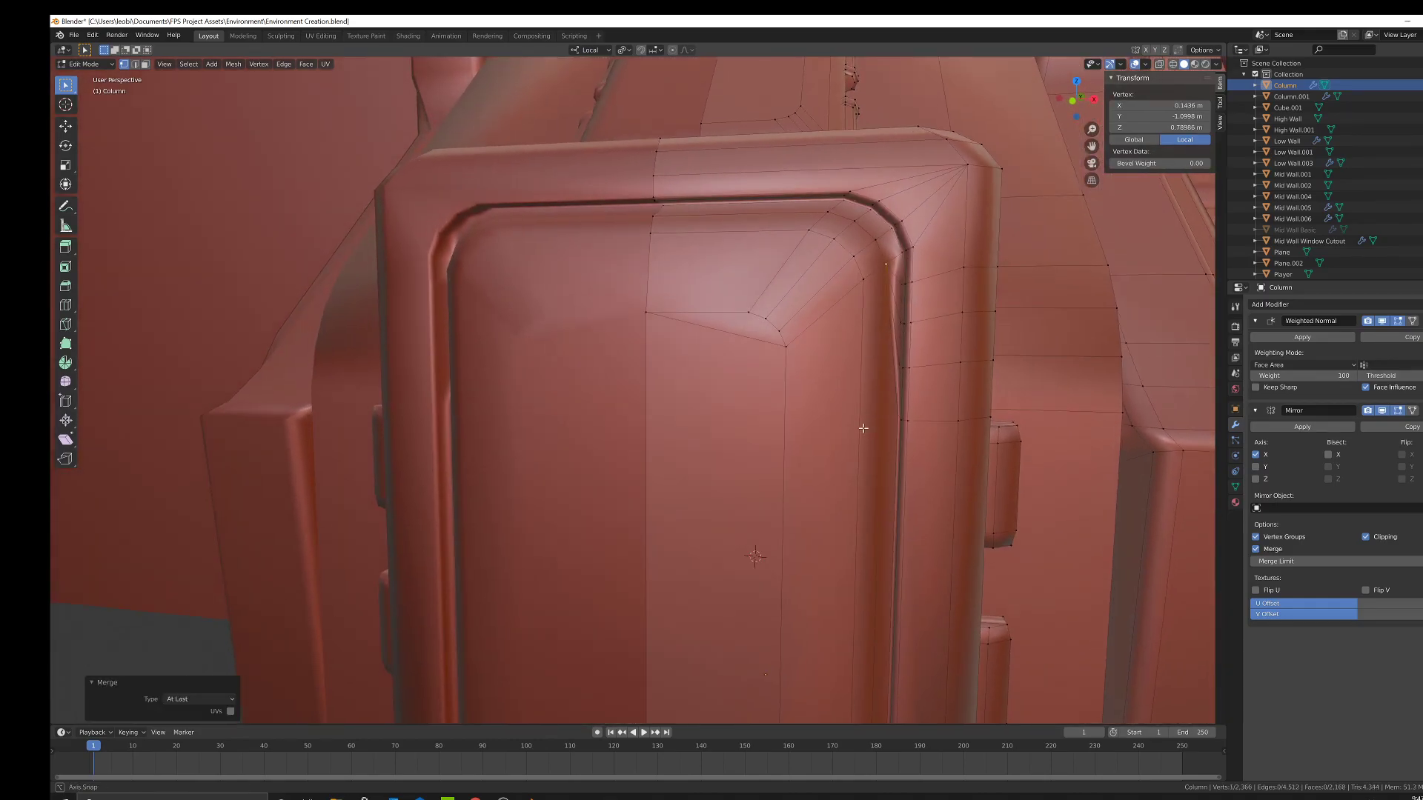
pyautogui.click(895, 417)
pyautogui.hotkey('shift', 'z')
pyautogui.keyDown('shift'); pyautogui.click(896, 359); pyautogui.keyUp('shift')
pyautogui.keyDown('shift'); pyautogui.click(897, 323); pyautogui.keyUp('shift')
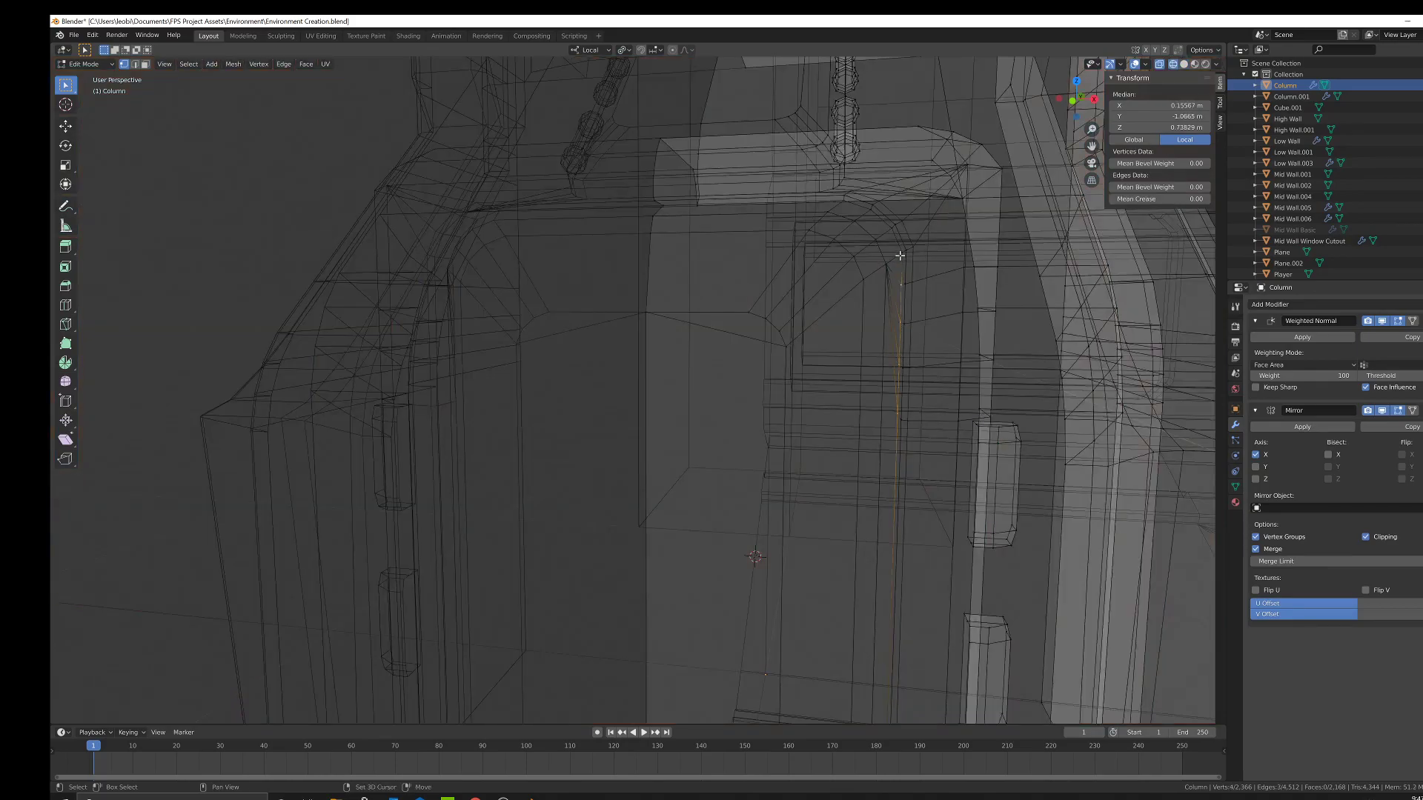
pyautogui.rightClick(943, 314)
pyautogui.click(1011, 325)
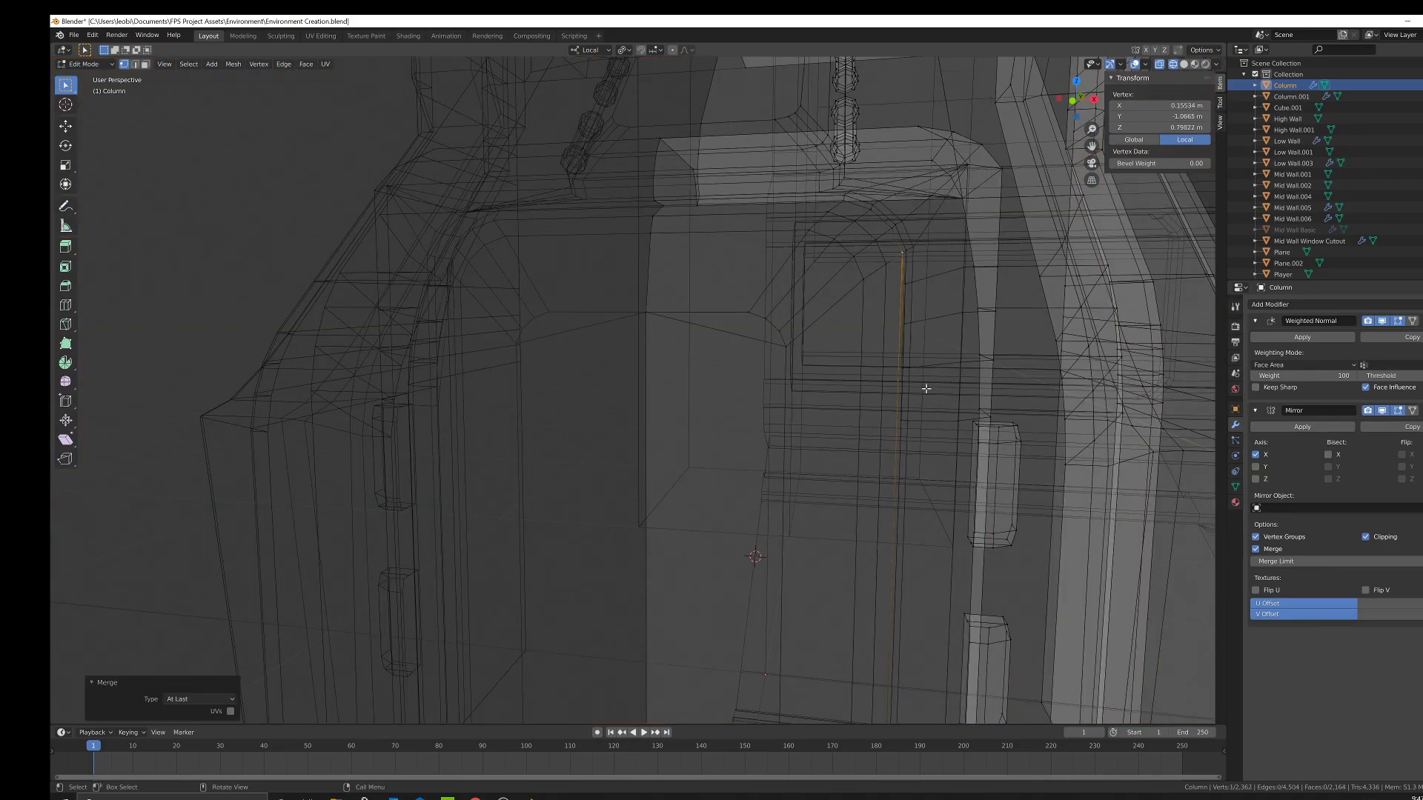
# Merge the redundant vertices on the adjoining vertical edge in the panel's groove into its top vertex with At Last.
pyautogui.click(895, 412)
pyautogui.keyDown('shift'); pyautogui.click(892, 360); pyautogui.keyUp('shift')
pyautogui.keyDown('shift'); pyautogui.click(905, 323); pyautogui.keyUp('shift')
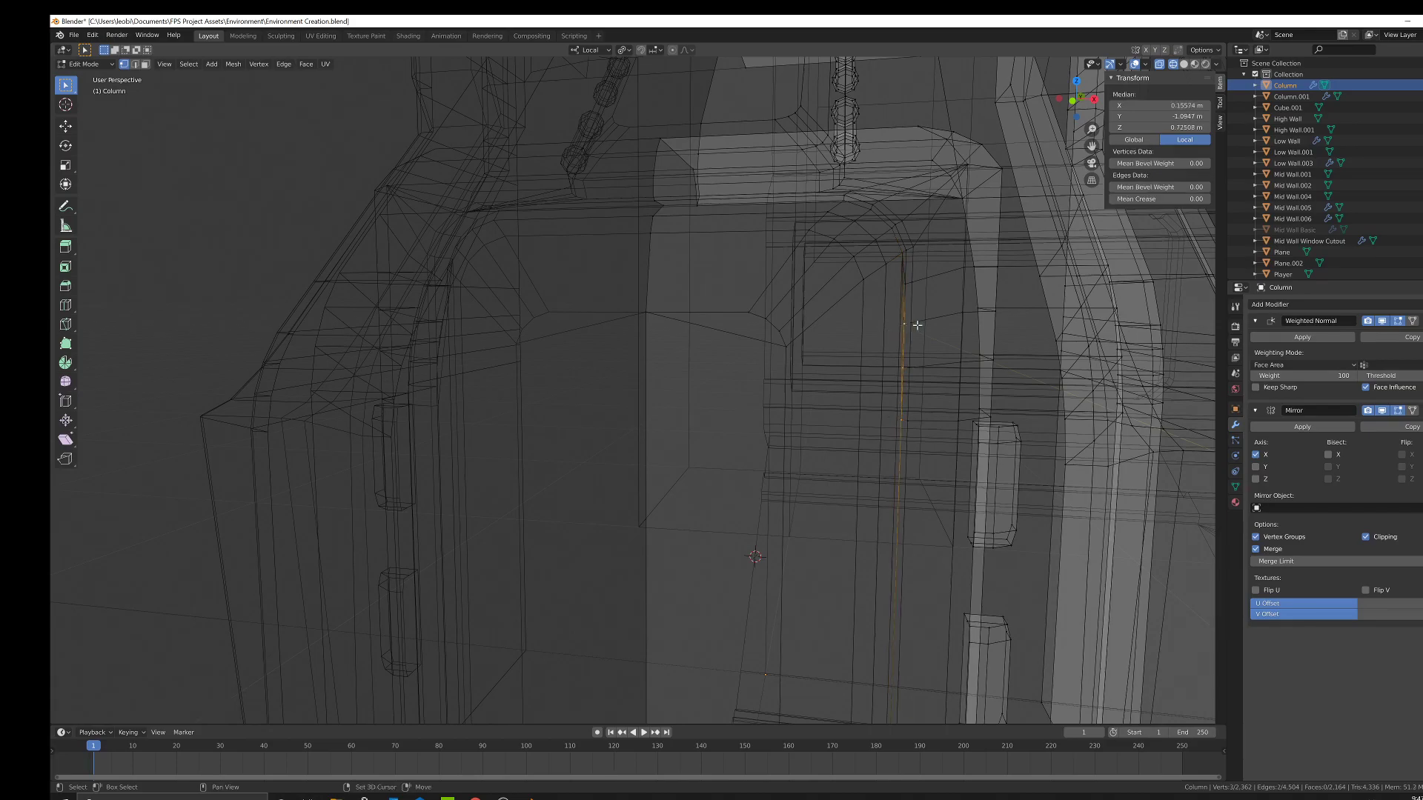
pyautogui.rightClick(964, 279)
pyautogui.moveTo(991, 280)
pyautogui.click(1086, 297)
# Back in solid shading, merge the vertices down the frame edge beside the groove into the rounded corner's vertex with At Last.
pyautogui.hotkey('shift', 'z')
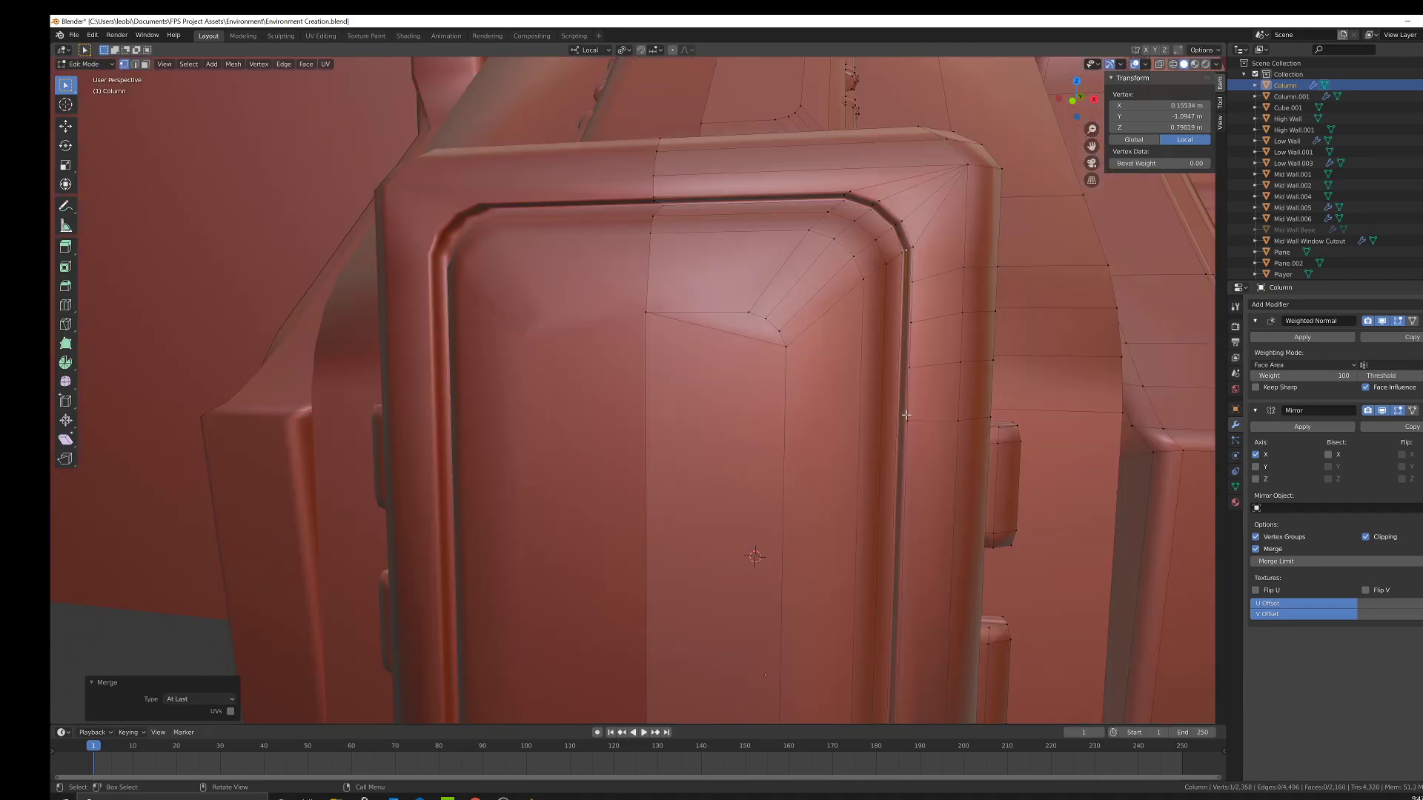
pyautogui.click(906, 416)
pyautogui.keyDown('shift'); pyautogui.click(917, 320); pyautogui.keyUp('shift')
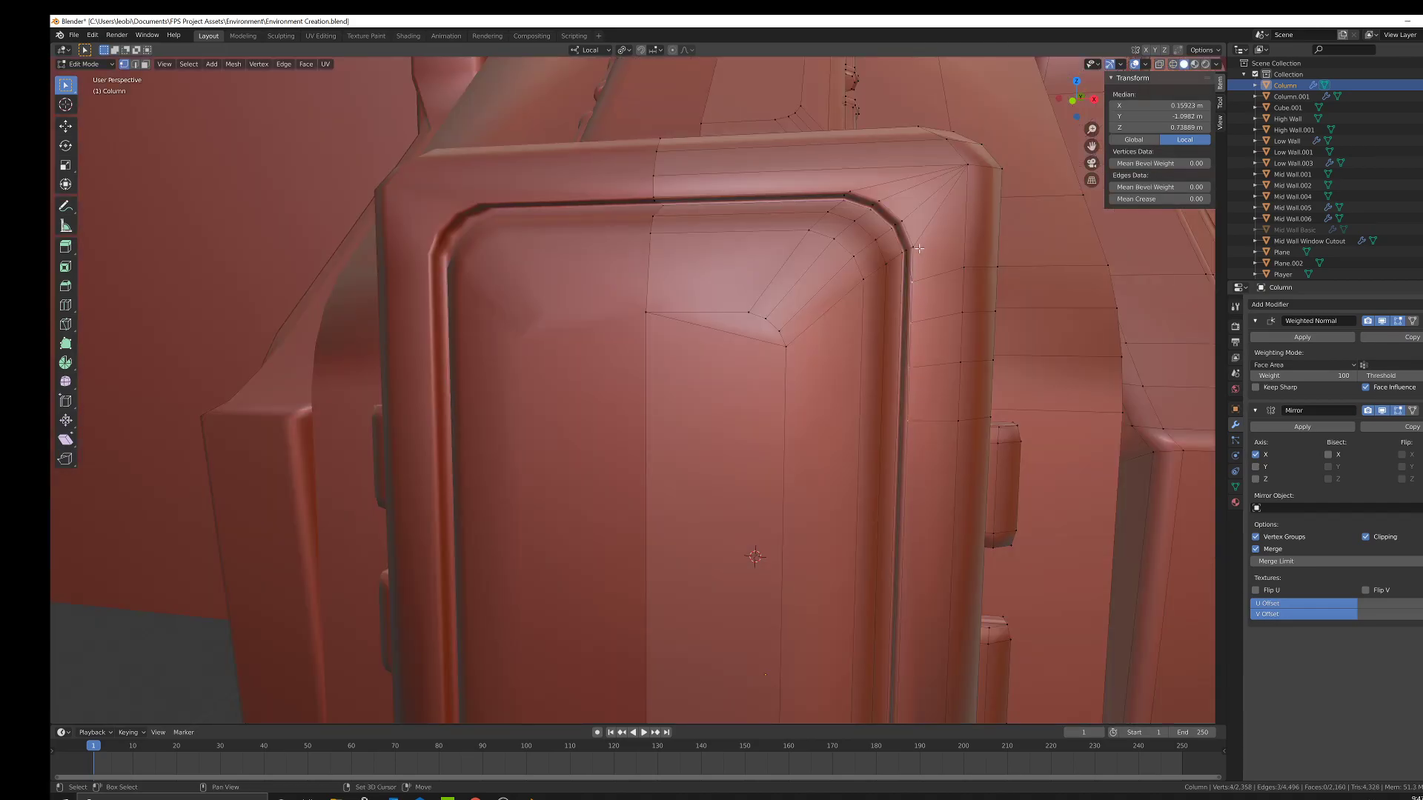
pyautogui.rightClick(956, 279)
pyautogui.moveTo(997, 279)
pyautogui.click(1097, 293)
# Merge the redundant vertices on the frame's front vertical edge together, and merge them into the frame's upper corner vertex with At Last.
pyautogui.click(955, 390)
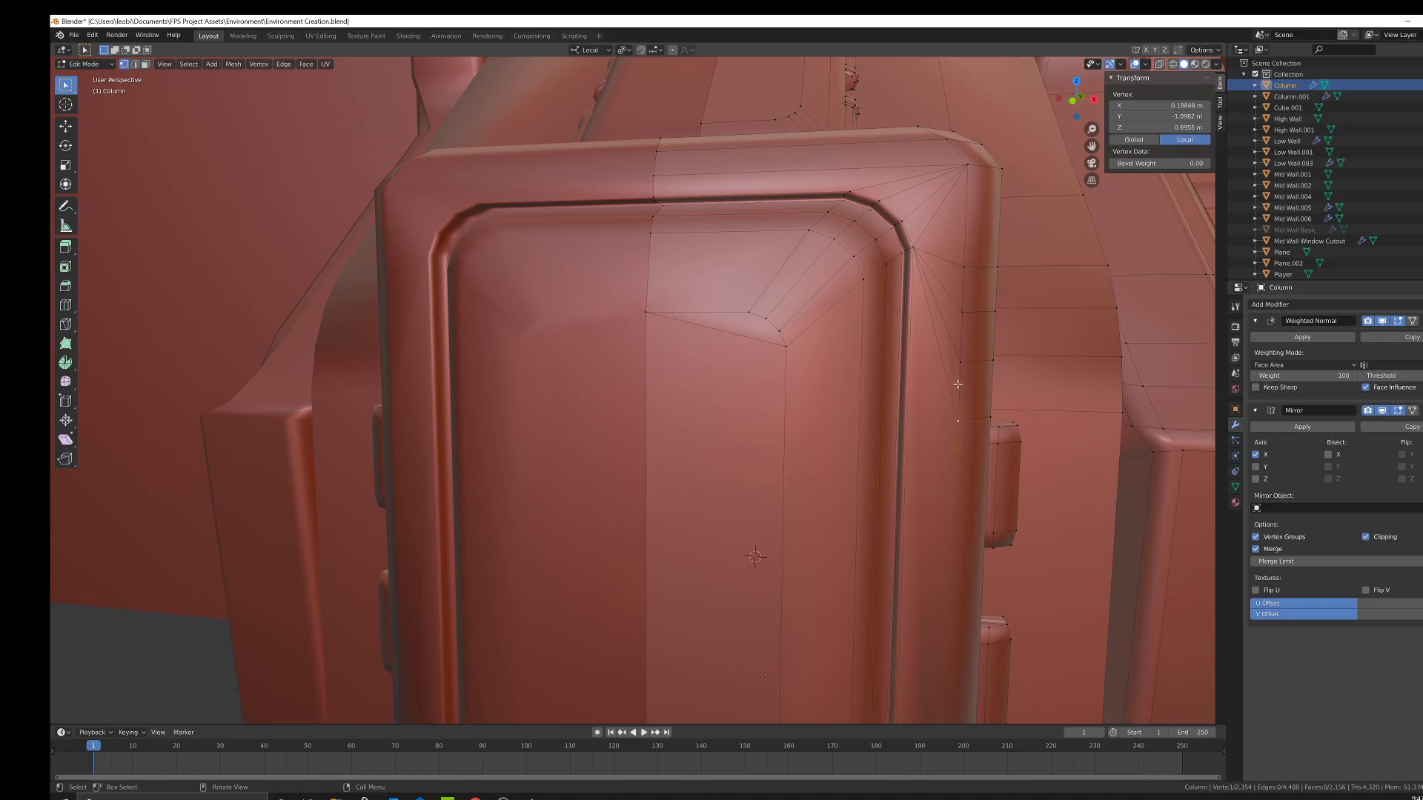
pyautogui.keyDown('shift'); pyautogui.click(959, 363); pyautogui.keyUp('shift')
pyautogui.rightClick(987, 359)
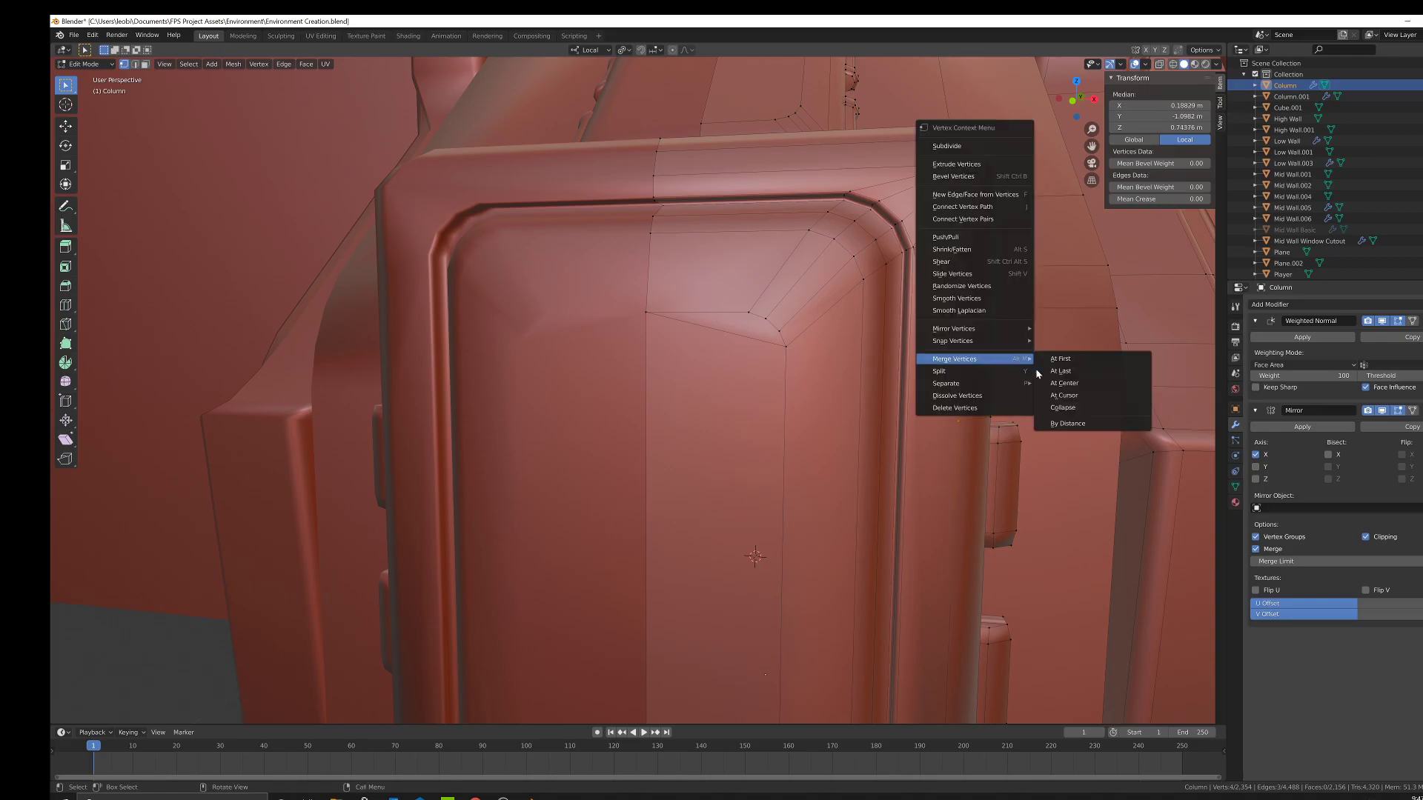
pyautogui.click(1089, 372)
pyautogui.moveTo(1037, 363); pyautogui.dragTo(667, 329, button='middle')
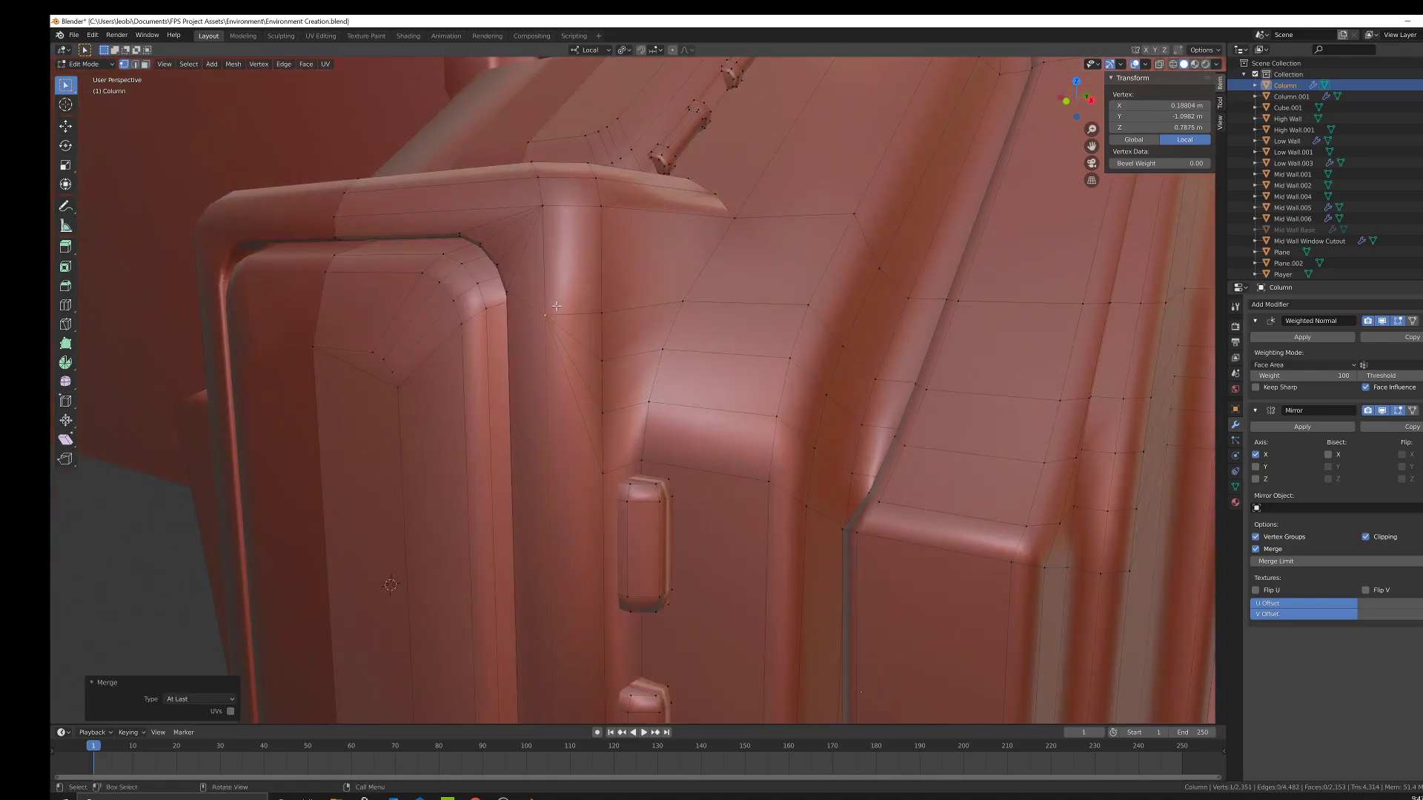
pyautogui.keyDown('shift'); pyautogui.click(542, 206); pyautogui.keyUp('shift')
pyautogui.rightClick(734, 337)
pyautogui.moveTo(741, 335)
pyautogui.click(822, 345)
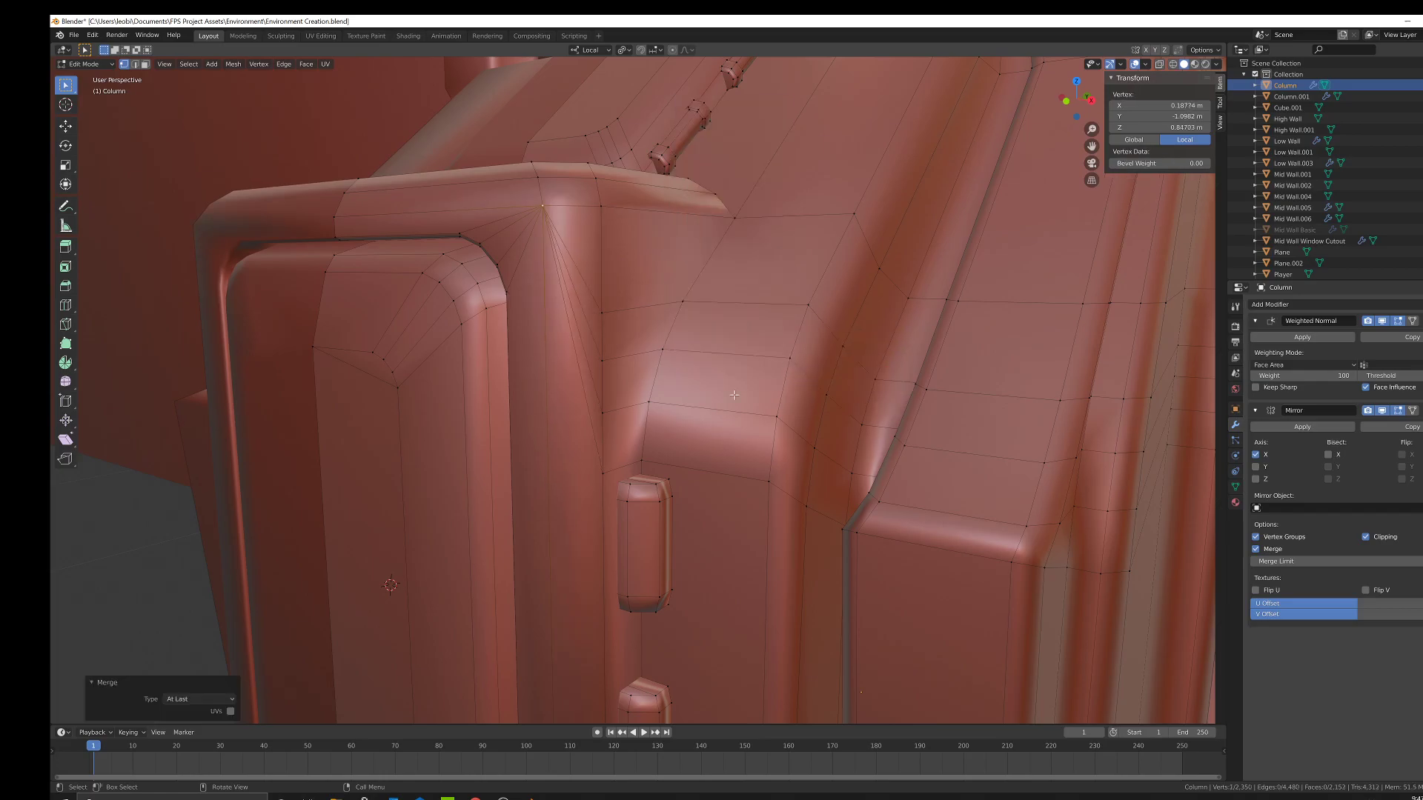
# Merge the redundant vertices on the frame's outer side edge into the upper corner vertex with At Last.
pyautogui.click(602, 472)
pyautogui.keyDown('shift'); pyautogui.click(604, 412); pyautogui.keyUp('shift')
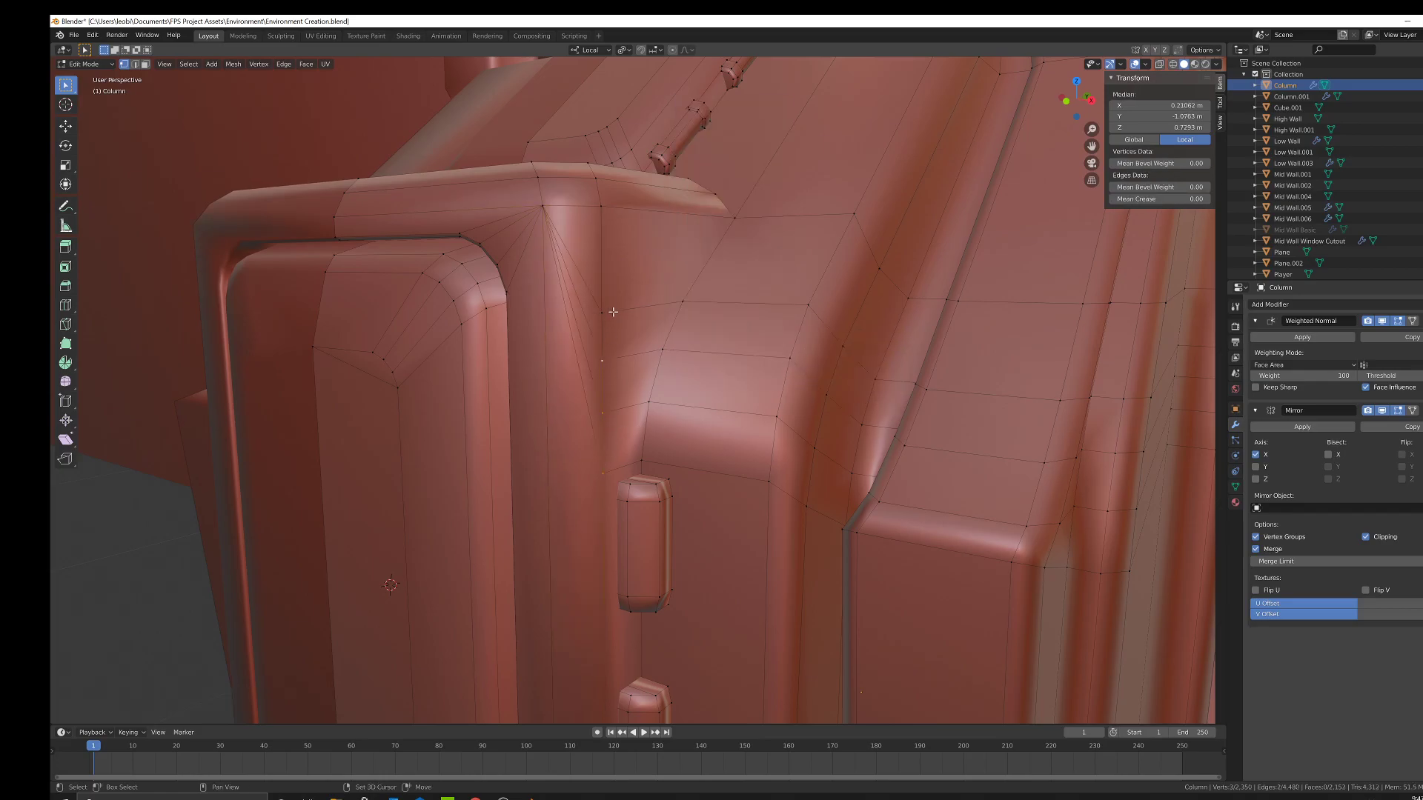
pyautogui.rightClick(770, 341)
pyautogui.moveTo(815, 341)
pyautogui.click(860, 352)
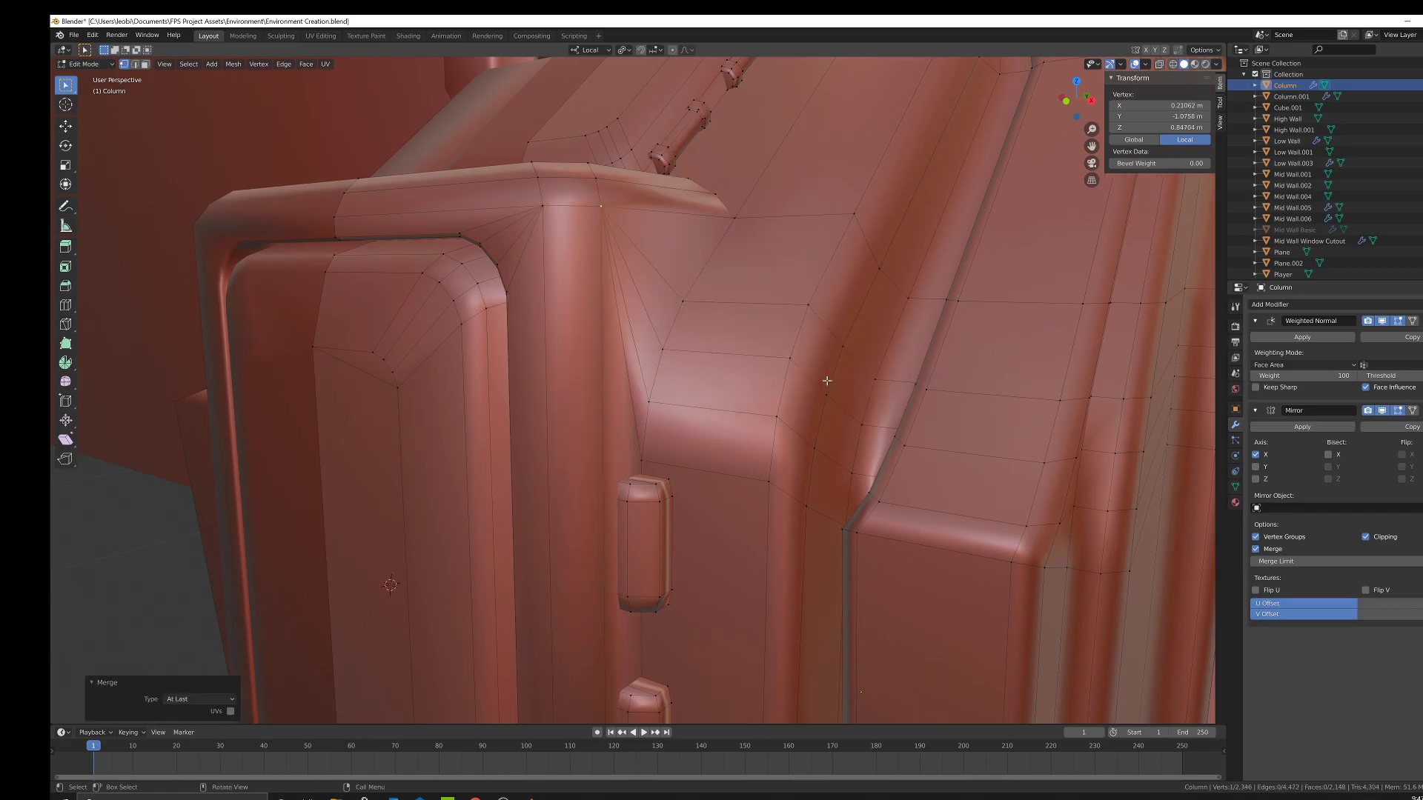
# Examine the cleaned-up front panel's shading in Object Mode, return to Edit Mode and check its remaining topology.
pyautogui.scroll(-4, 735, 363)
pyautogui.moveTo(806, 341); pyautogui.dragTo(800, 384, button='middle')
pyautogui.press('Tab')
pyautogui.moveTo(689, 446); pyautogui.dragTo(720, 406, button='middle')
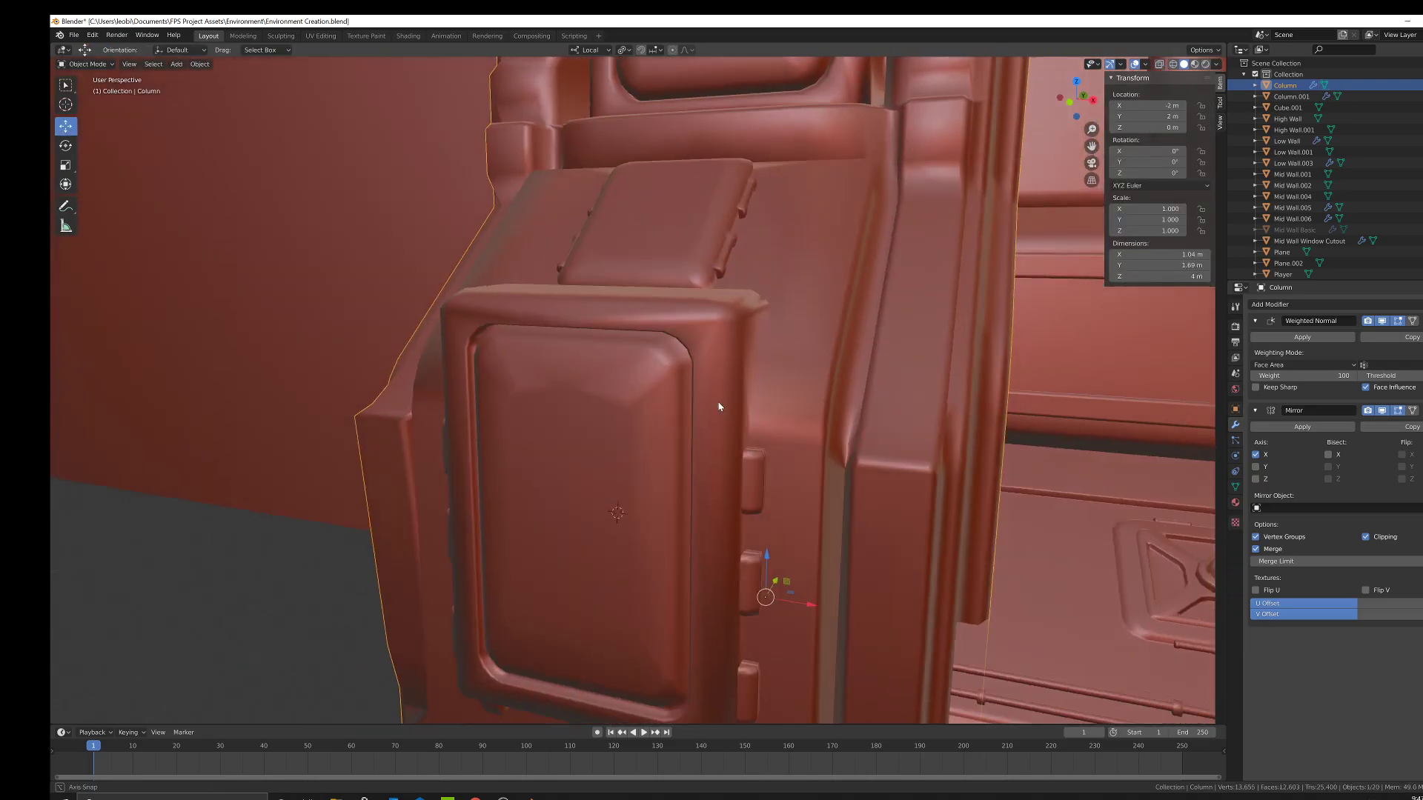
pyautogui.scroll(-2, 717, 405)
pyautogui.press('Tab')
pyautogui.scroll(5, 690, 395)
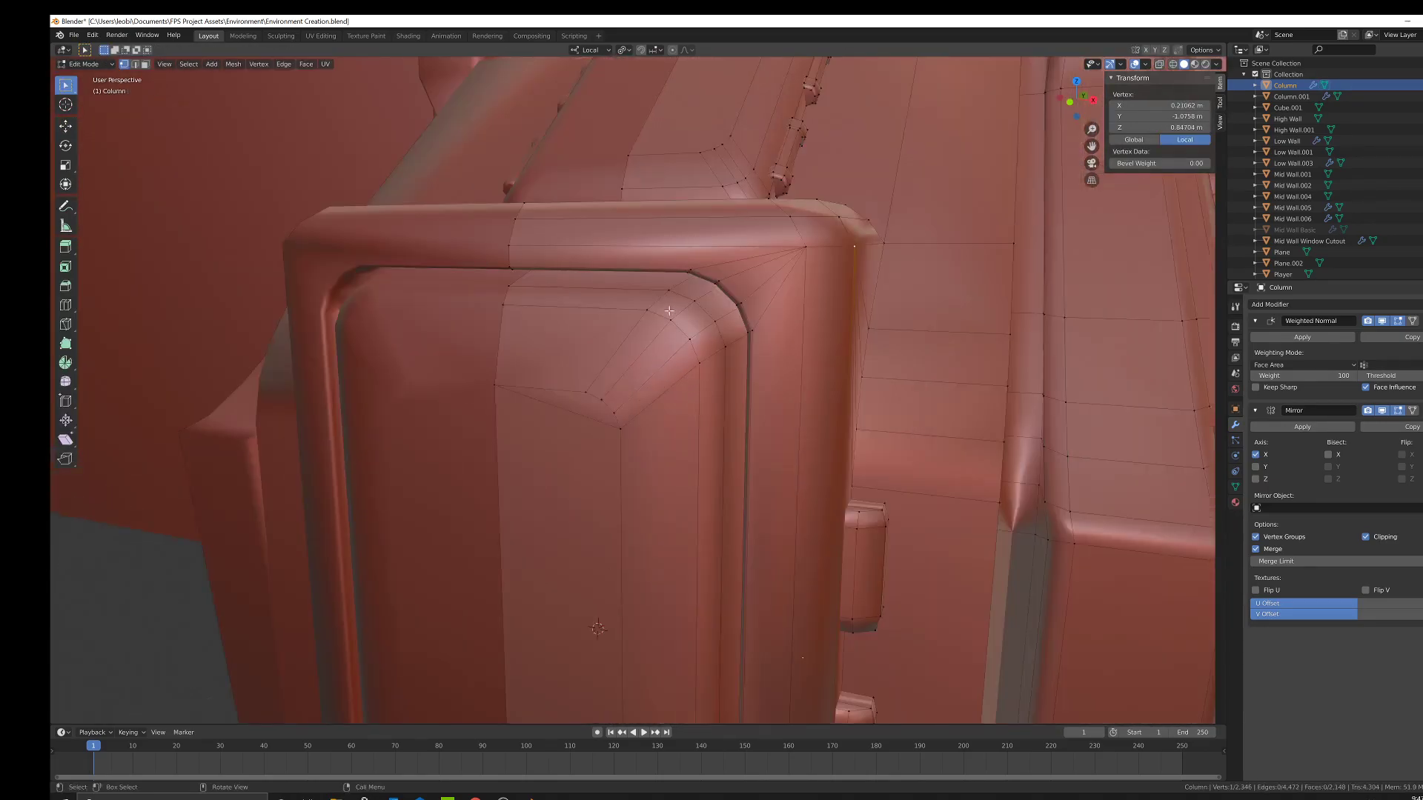
pyautogui.scroll(-4, 565, 428)
pyautogui.moveTo(564, 461); pyautogui.dragTo(585, 415, button='middle')
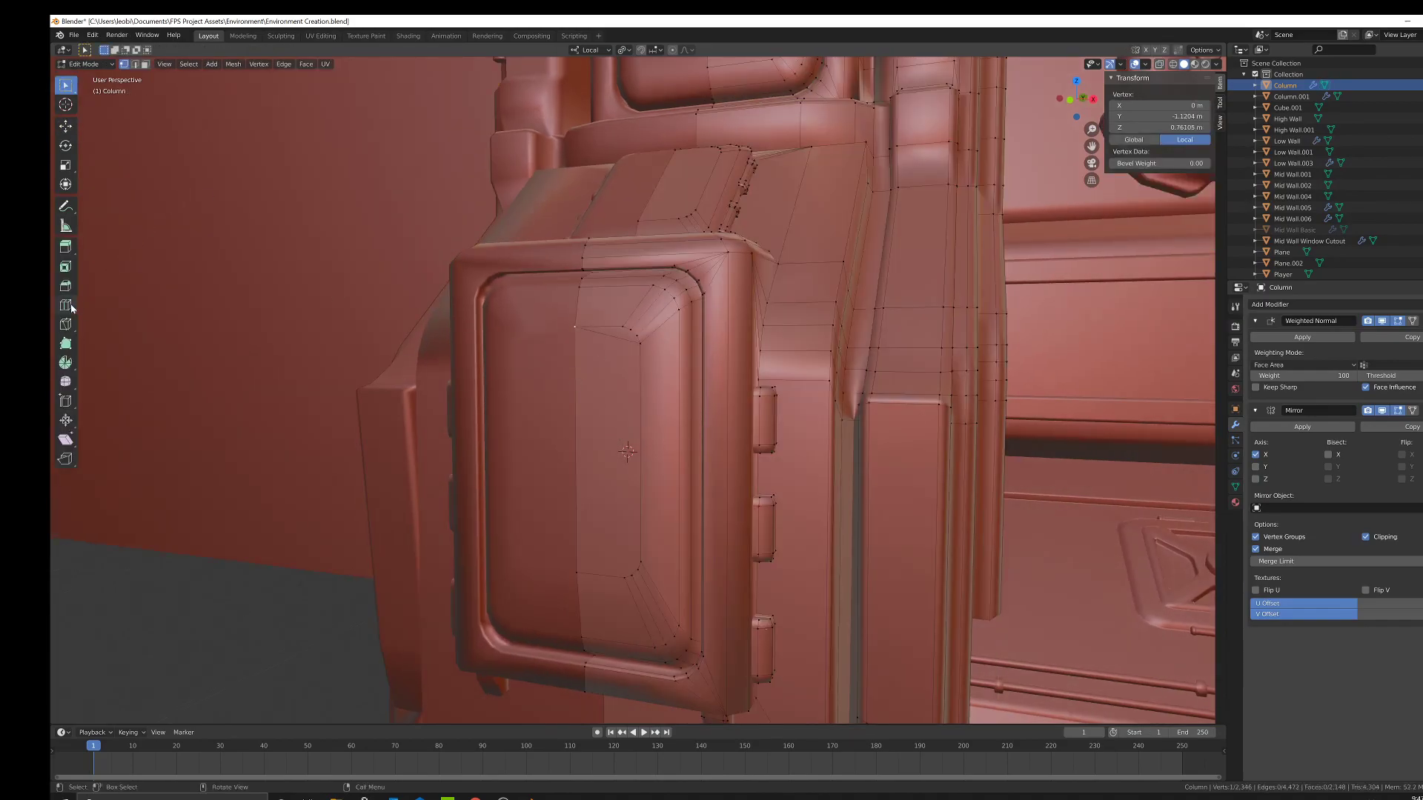
# Add a loop cut on the column, select the front panel's inner face, and extrude it in place scaled to 0.551.
pyautogui.click(66, 305)
pyautogui.click(765, 426)
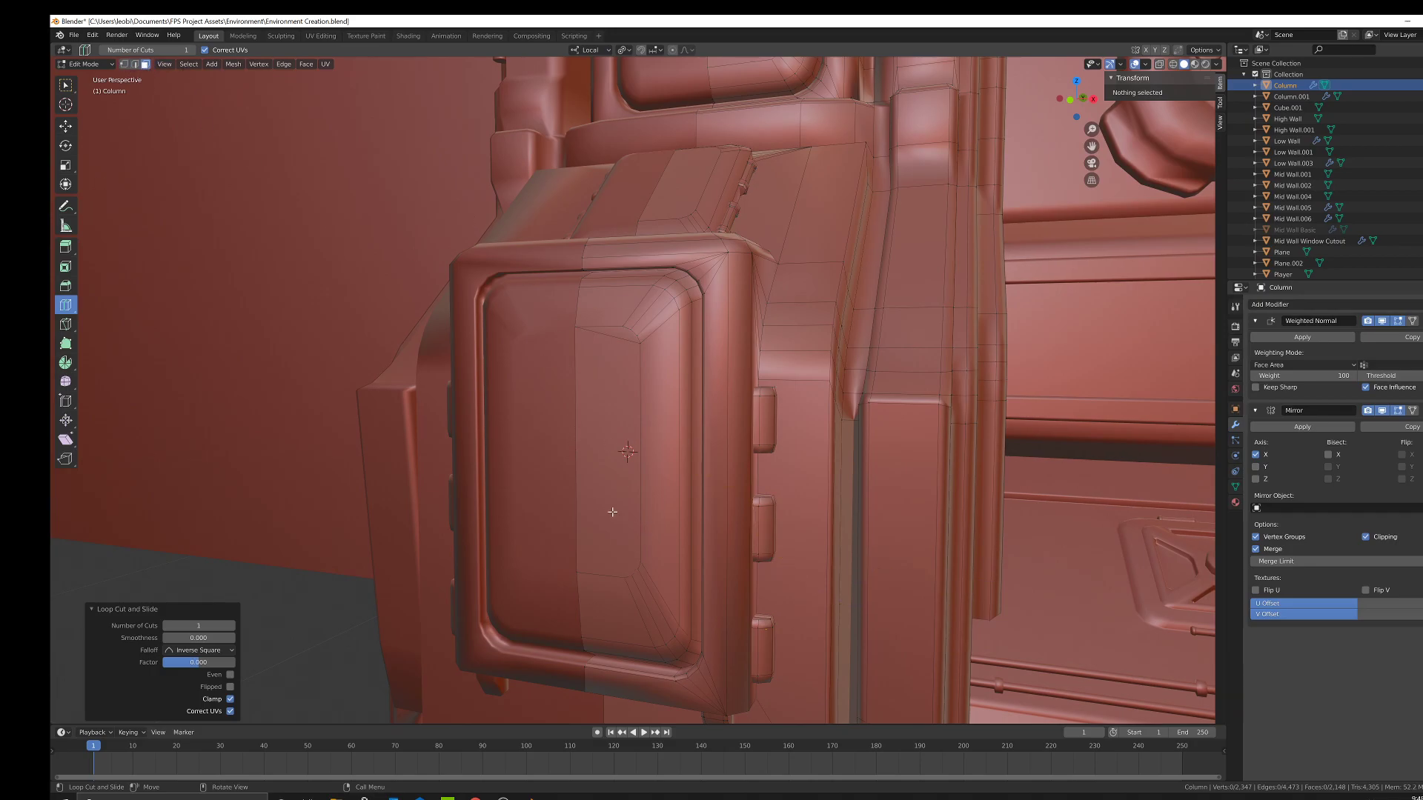
pyautogui.click(66, 85)
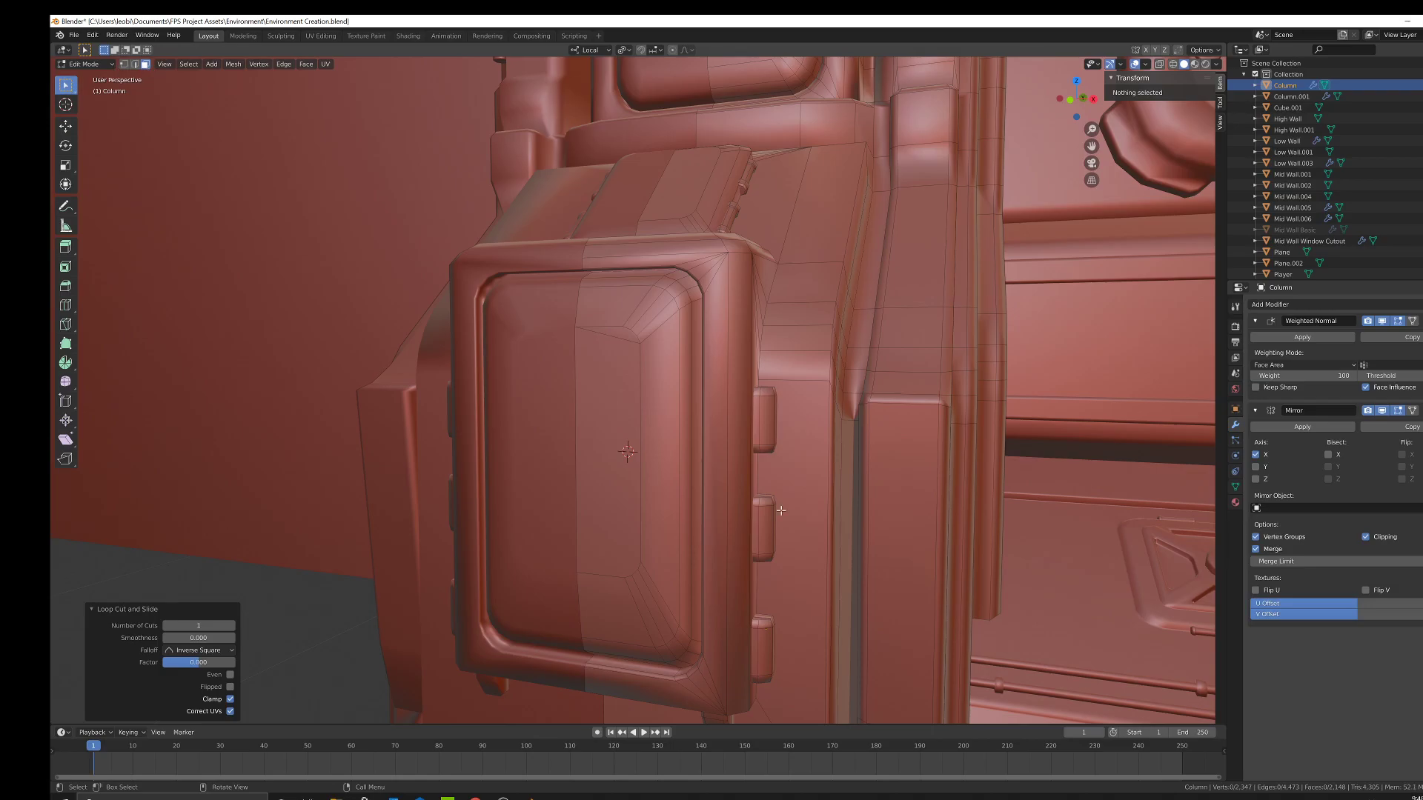
pyautogui.click(641, 487)
pyautogui.press('e')
pyautogui.press('s')
pyautogui.click(687, 439)
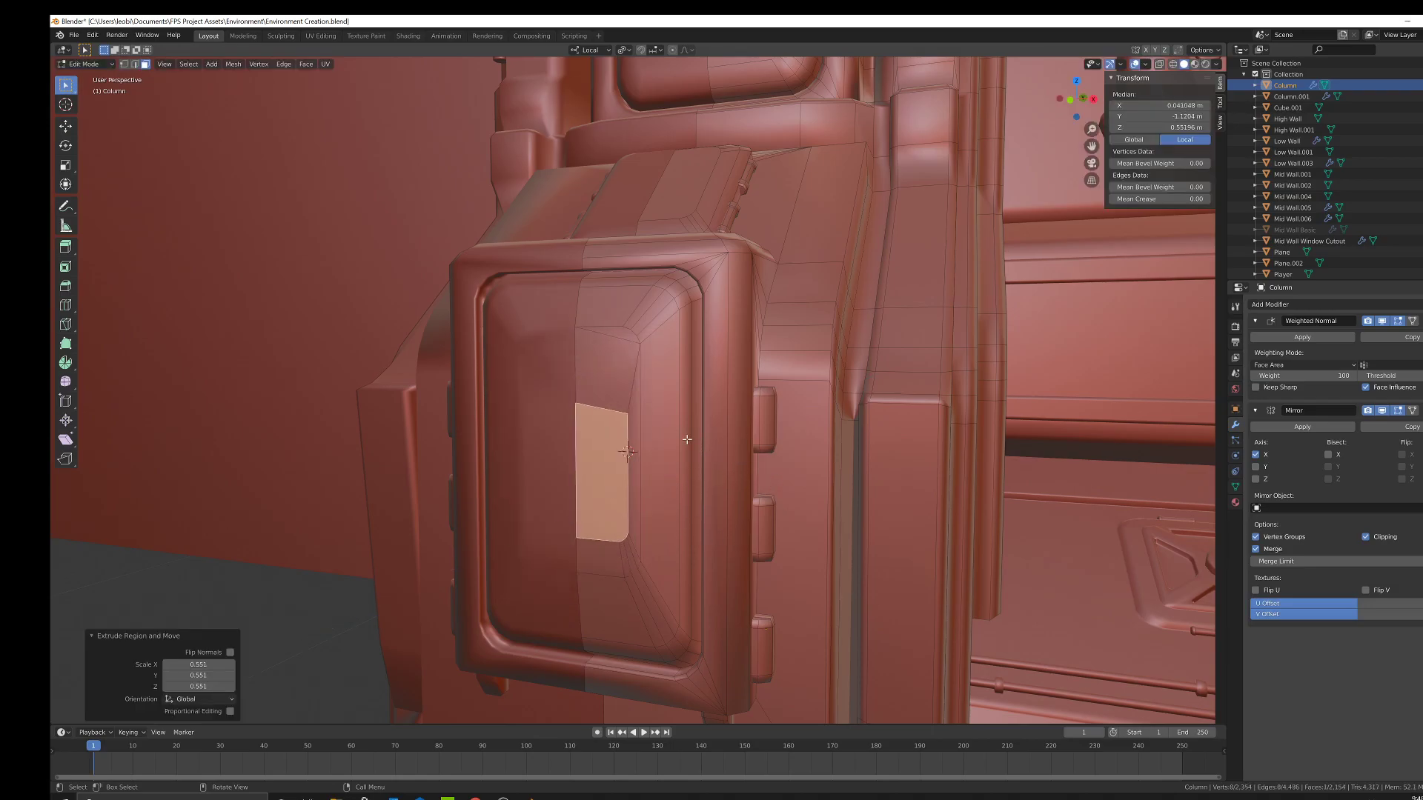
# Merge all vertices of the extruded inner panel face into one with At Center.
pyautogui.click(123, 64)
pyautogui.rightClick(561, 346)
pyautogui.moveTo(585, 349)
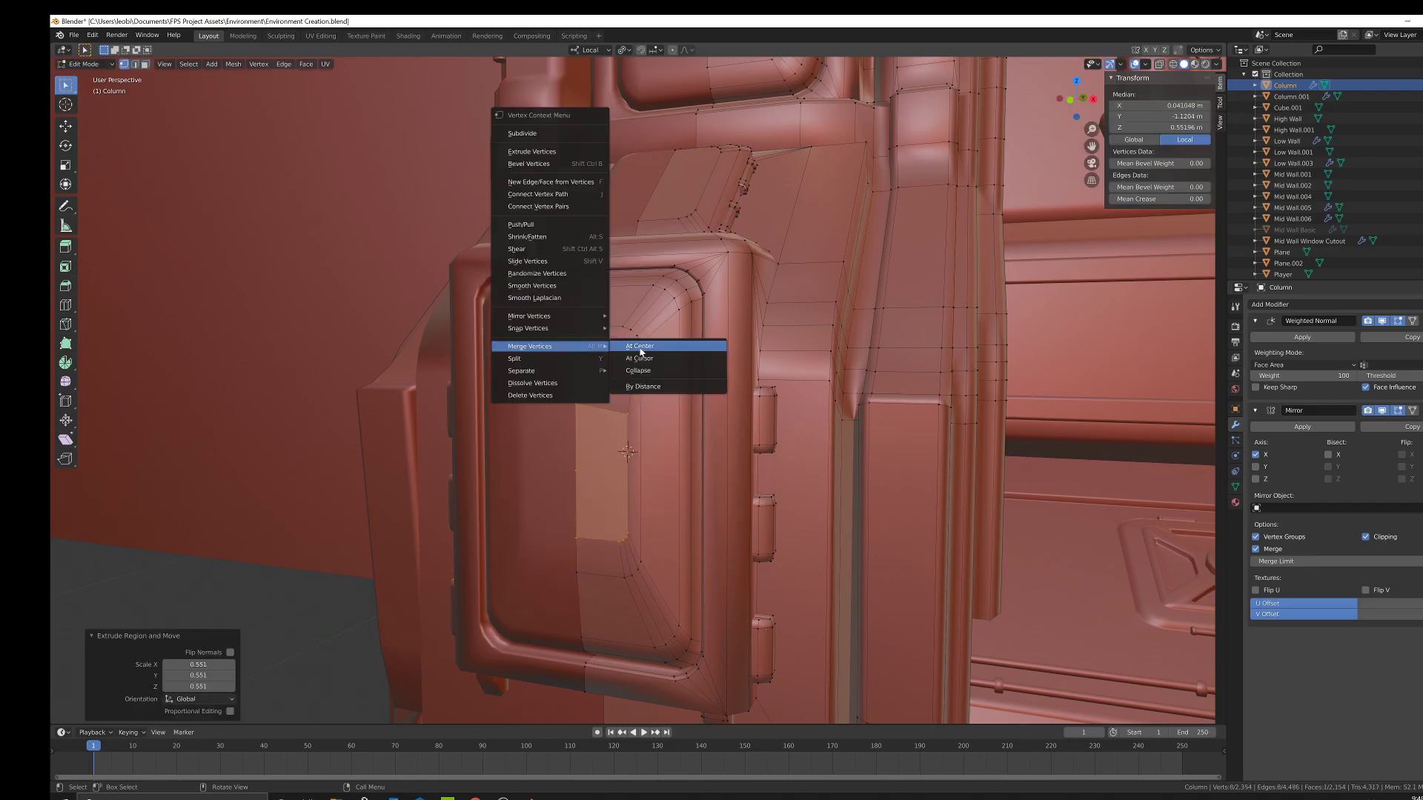
pyautogui.click(645, 353)
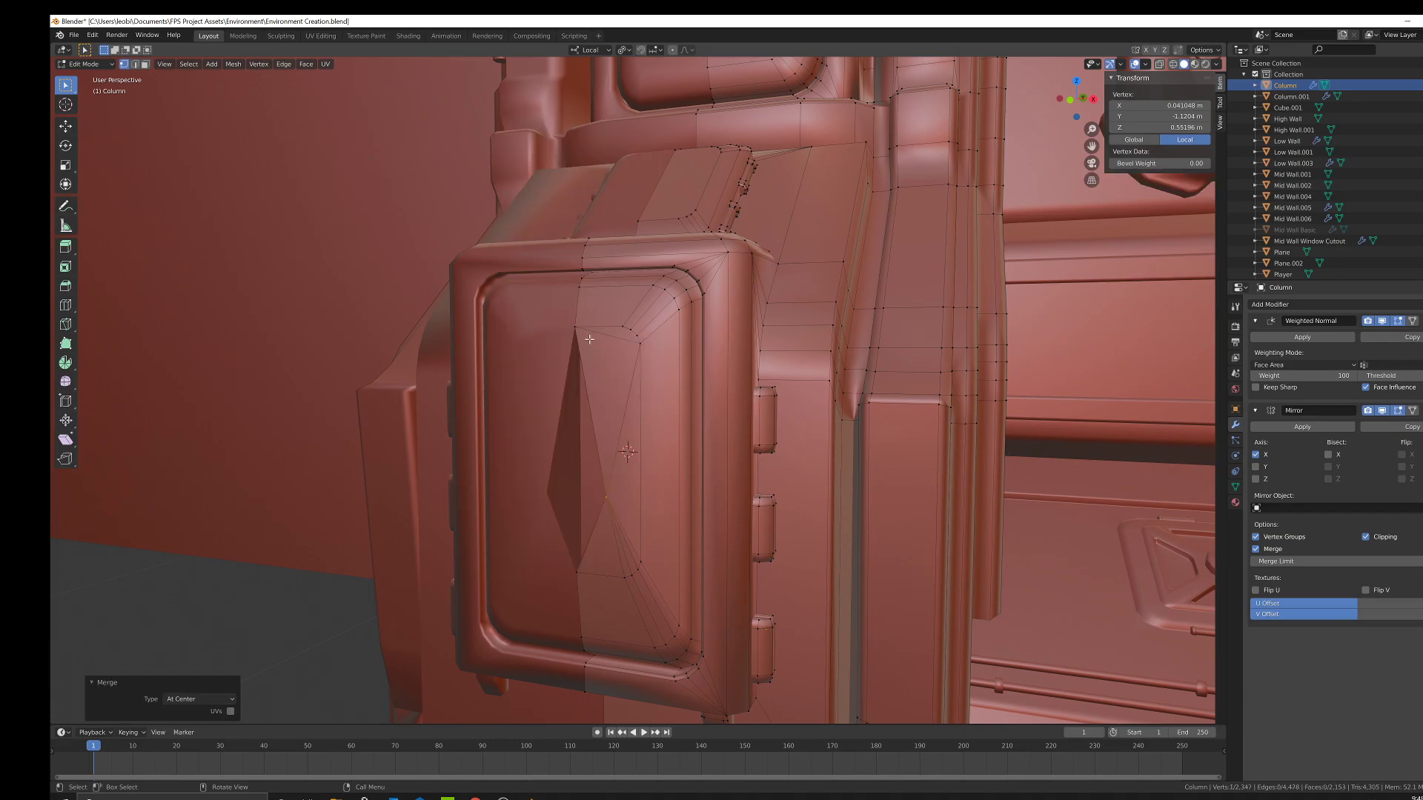
# Raise the merged centre vertex of the front panel's inner face along Z and shift it toward the mirror seam.
pyautogui.click(607, 489)
pyautogui.click(66, 126)
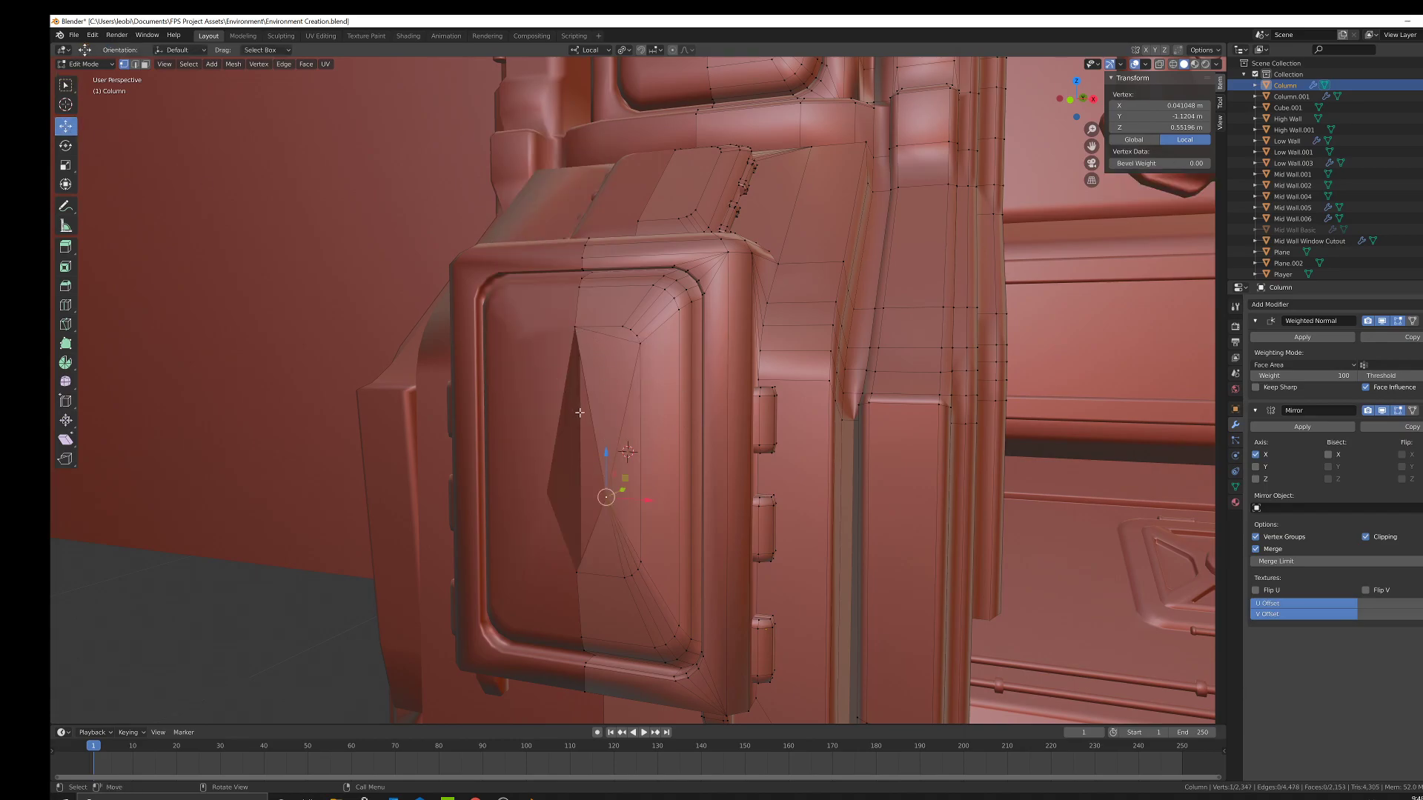
pyautogui.moveTo(605, 455); pyautogui.dragTo(603, 401)
pyautogui.moveTo(652, 443)
pyautogui.mouseDown()
pyautogui.moveTo(556, 433)
pyautogui.moveTo(589, 467)
pyautogui.moveTo(593, 533)
pyautogui.moveTo(595, 382)
pyautogui.mouseUp()
# Select the triangular faces around the panel's centre vertex and extrude them in place scaled to 0.536.
pyautogui.click(145, 64)
pyautogui.press('c')
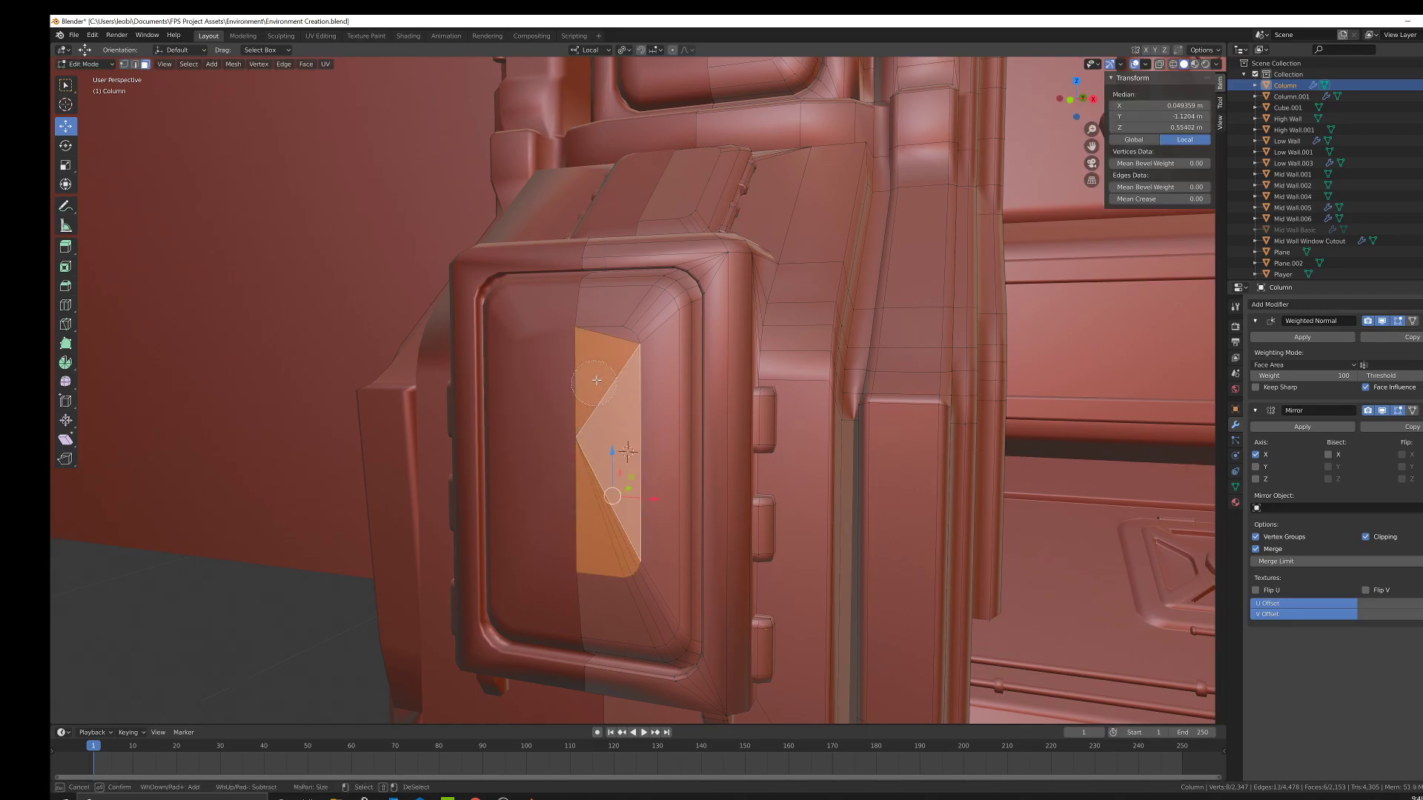
pyautogui.press('Return')
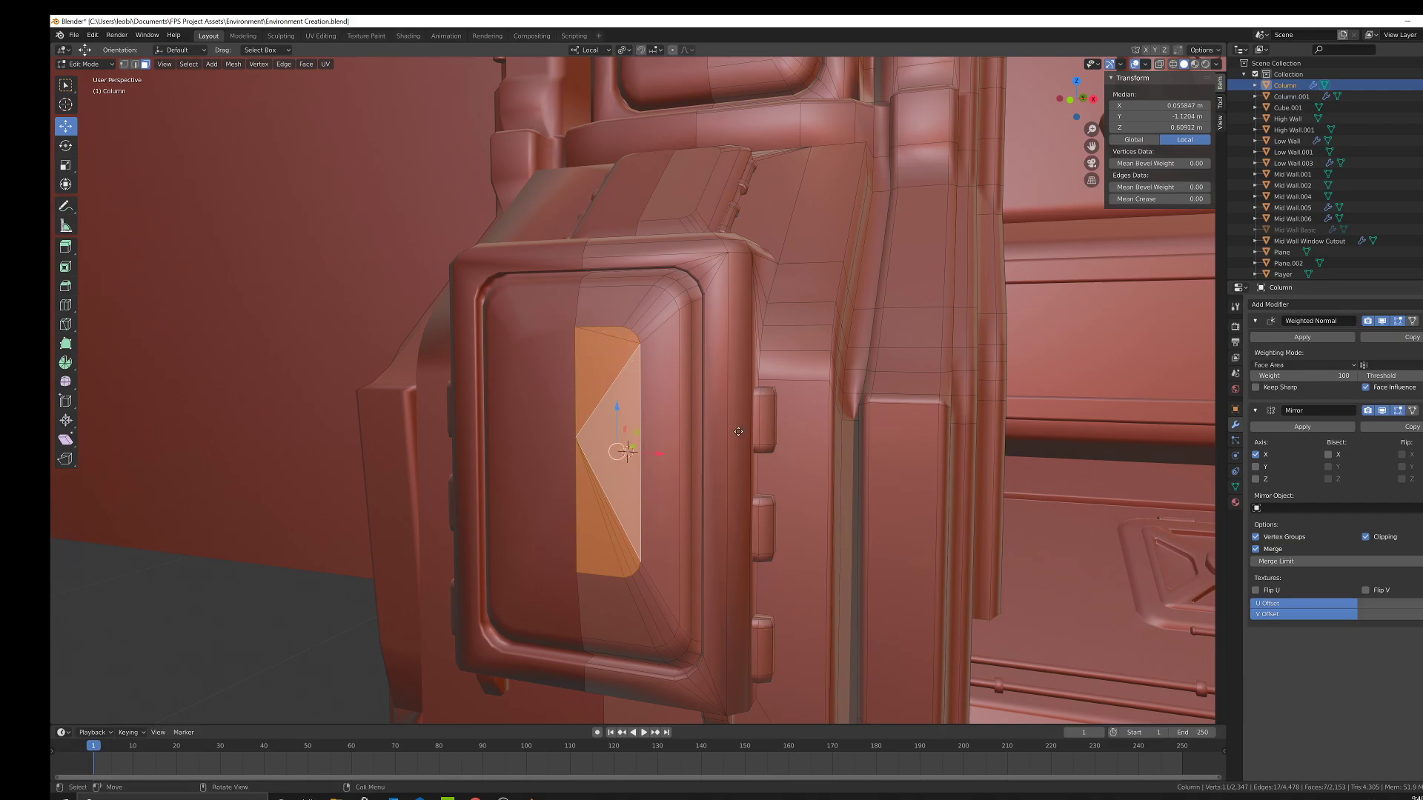
pyautogui.press('e')
pyautogui.press('s')
pyautogui.click(647, 405)
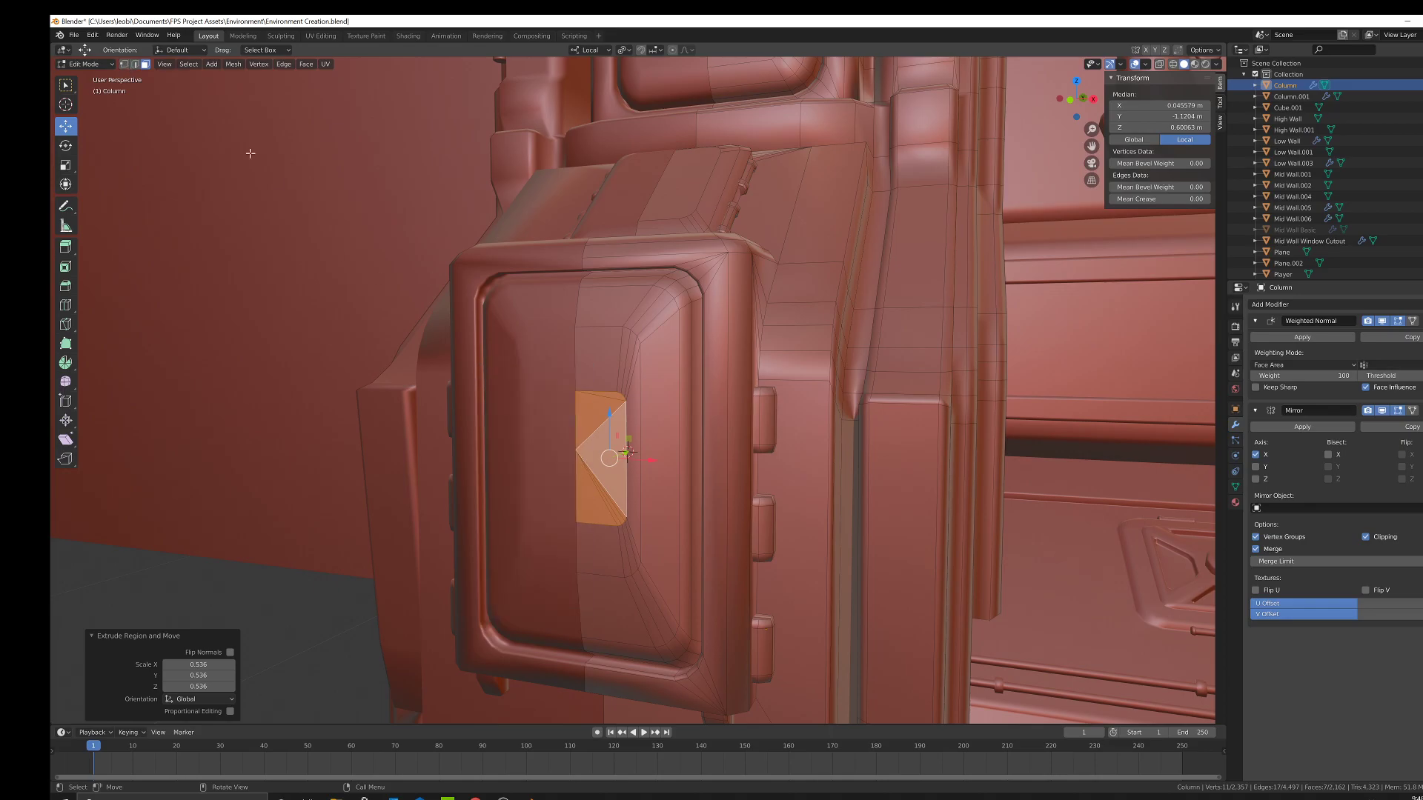
# Merge the newly extruded vertices with At Center and reposition the resulting vertex along Z and X.
pyautogui.click(124, 65)
pyautogui.rightClick(703, 393)
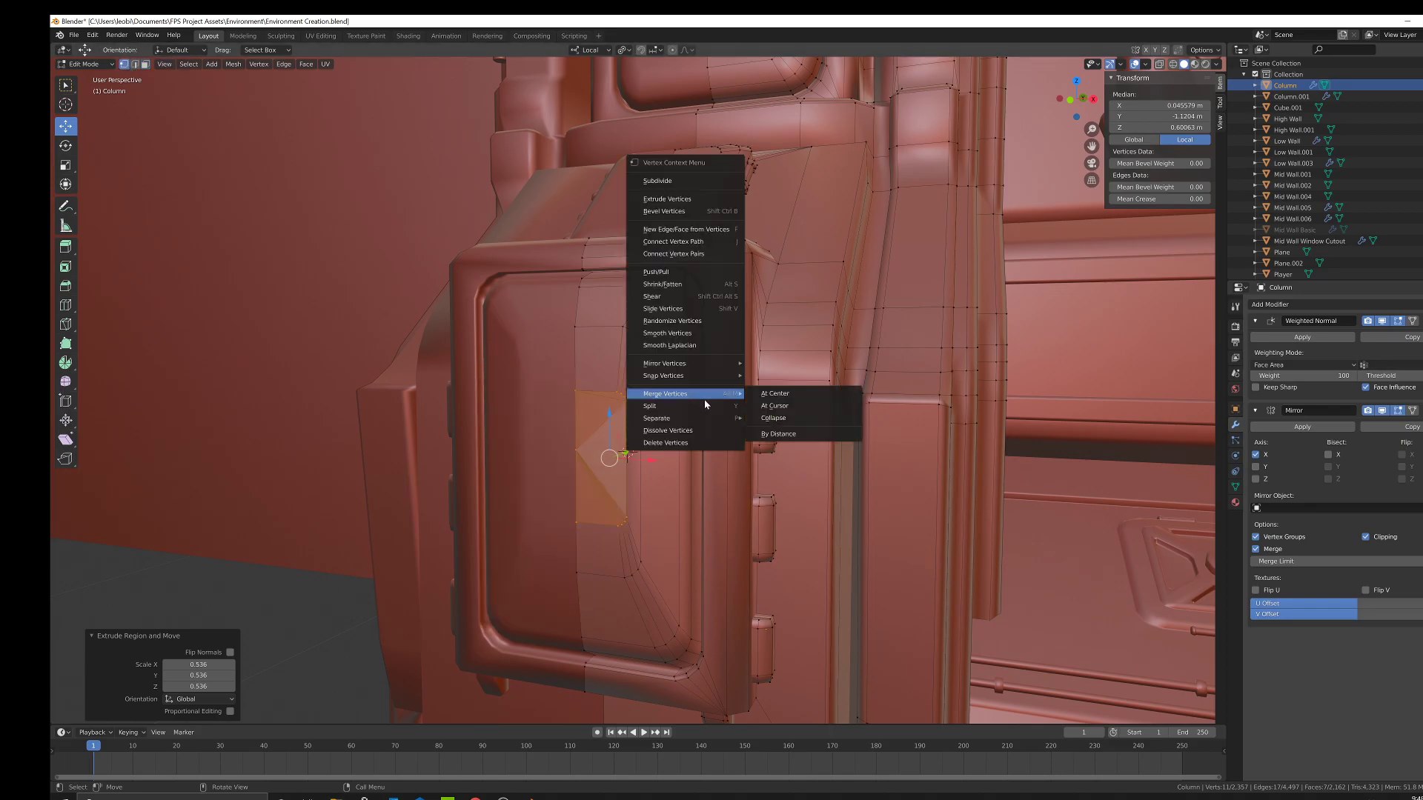
pyautogui.click(771, 391)
pyautogui.press('g')
pyautogui.press('z')
pyautogui.click(619, 434)
pyautogui.press('g')
pyautogui.press('x')
pyautogui.click(621, 438)
# Compare the front panel's shading in Object Mode with its topology in Edit Mode from several angles.
pyautogui.press('Tab')
pyautogui.moveTo(621, 439); pyautogui.dragTo(696, 428, button='middle')
pyautogui.press('Tab')
pyautogui.moveTo(575, 431); pyautogui.dragTo(614, 425, button='middle')
pyautogui.press('Tab')
pyautogui.scroll(-5, 724, 445)
pyautogui.moveTo(724, 445); pyautogui.dragTo(848, 457, button='middle')
pyautogui.press('Tab')
pyautogui.scroll(5, 682, 456)
pyautogui.press('Tab')
pyautogui.scroll(-5, 666, 429)
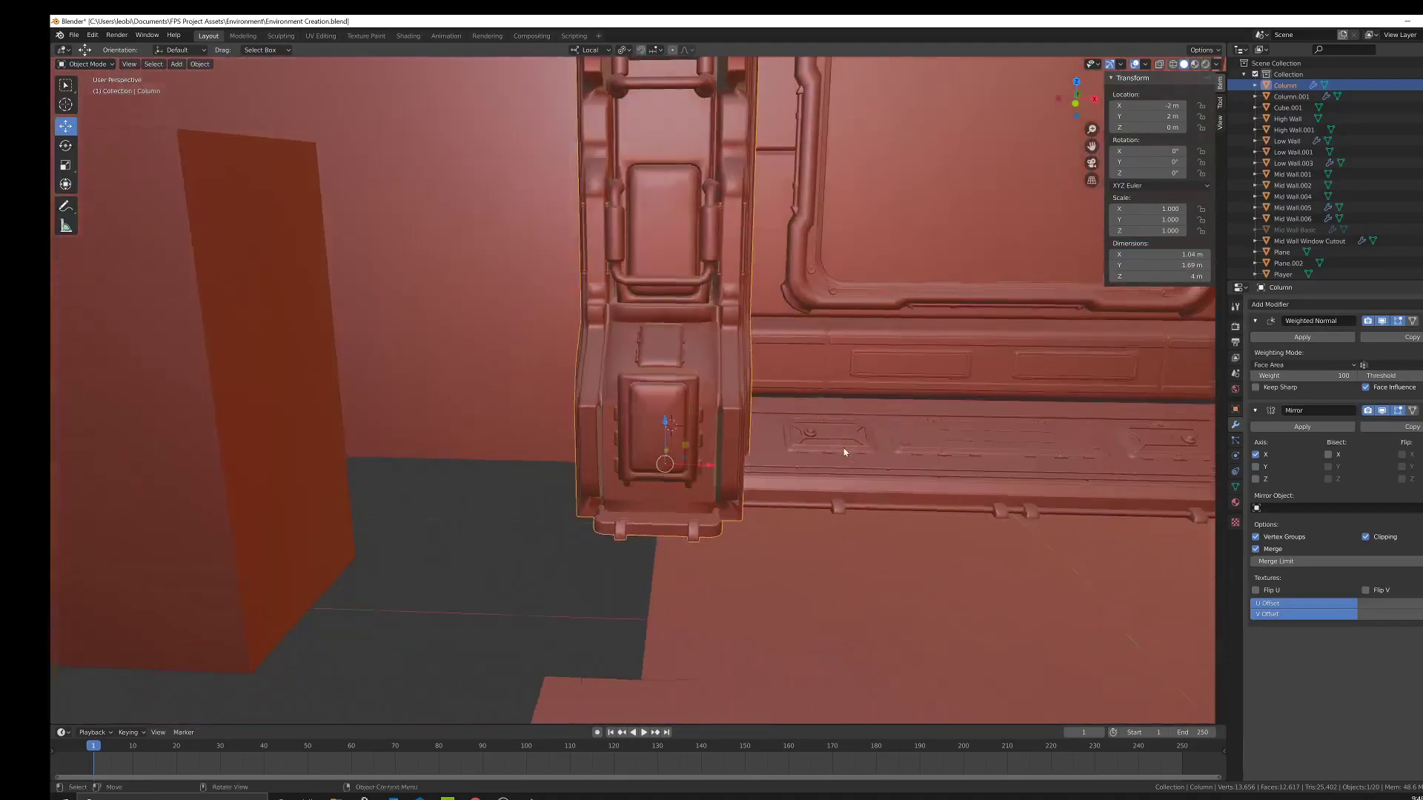
# Select the faces of the front panel's inner area and delete them.
pyautogui.press('Tab')
pyautogui.scroll(5, 674, 356)
pyautogui.moveTo(674, 356); pyautogui.dragTo(669, 267, button='middle')
pyautogui.click(146, 65)
pyautogui.moveTo(646, 580); pyautogui.dragTo(660, 538, button='middle')
pyautogui.click(646, 548)
pyautogui.press('c')
pyautogui.click(639, 541)
pyautogui.rightClick(639, 541)
pyautogui.press('x')
pyautogui.click(642, 541)
pyautogui.hotkey('ctrl', 'z')
pyautogui.press('x')
pyautogui.click(694, 567)
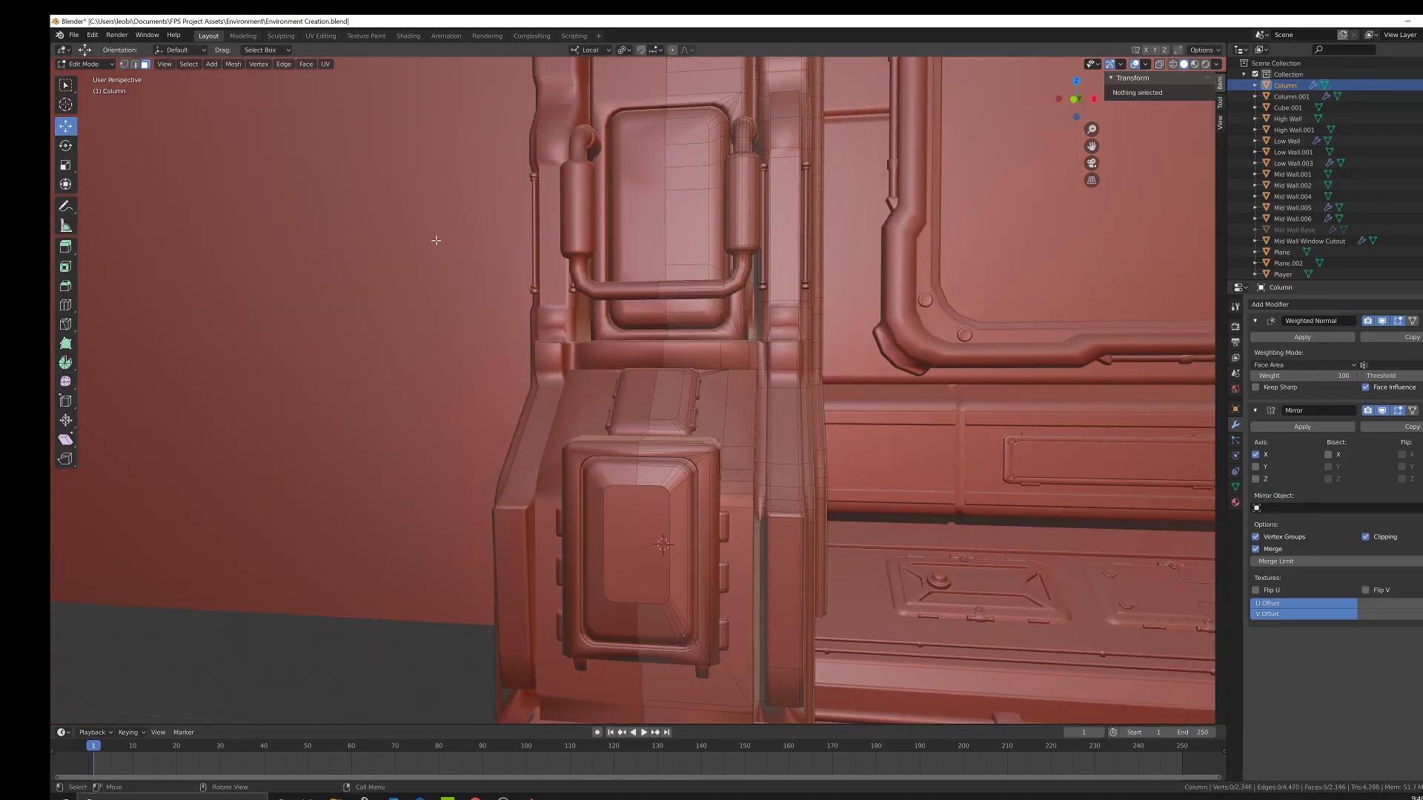
# Fill the open inner edge loop of the front panel with a single face and check the shading in Object Mode.
pyautogui.click(135, 64)
pyautogui.moveTo(682, 578); pyautogui.dragTo(686, 540, button='middle')
pyautogui.scroll(3, 685, 541)
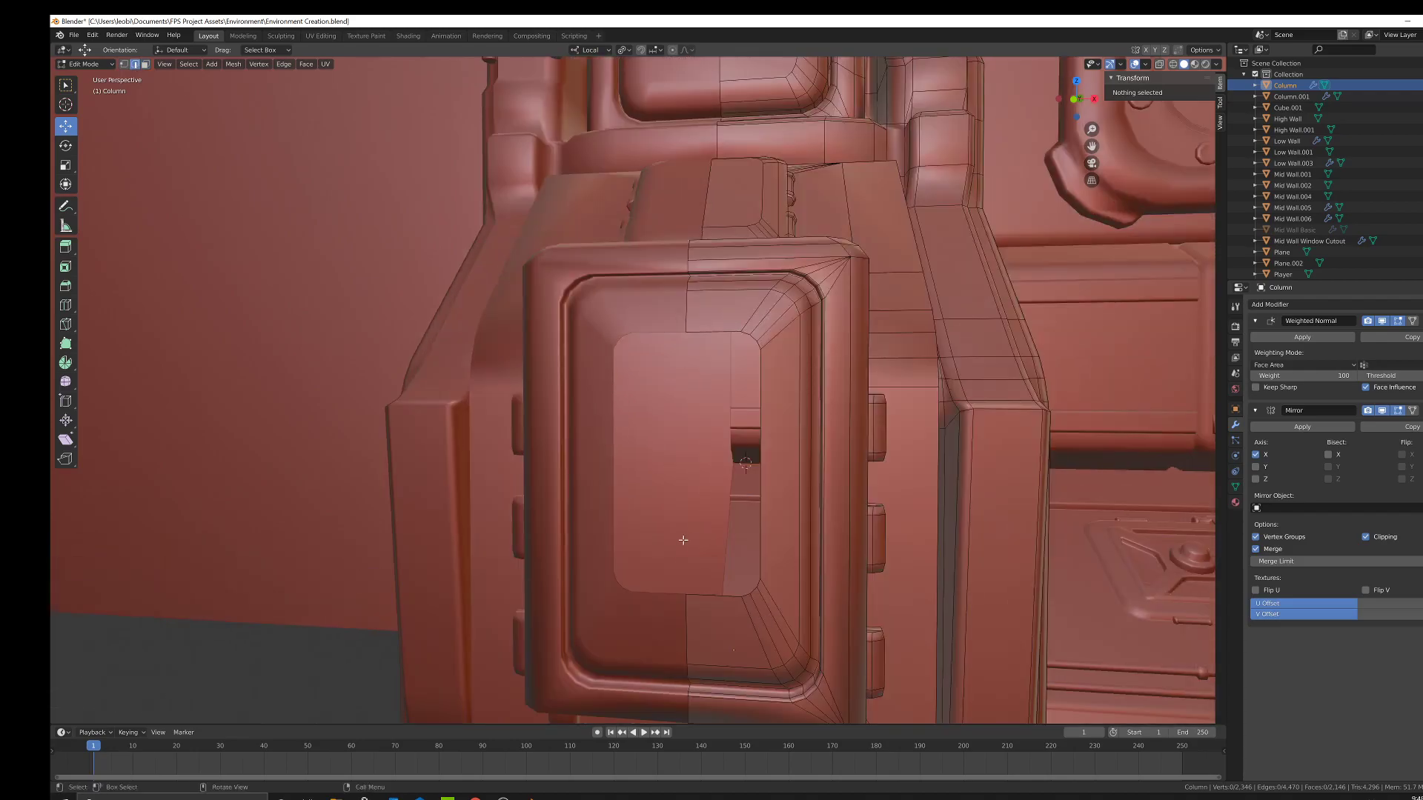
pyautogui.keyDown('alt'); pyautogui.click(706, 597); pyautogui.keyUp('alt')
pyautogui.press('f')
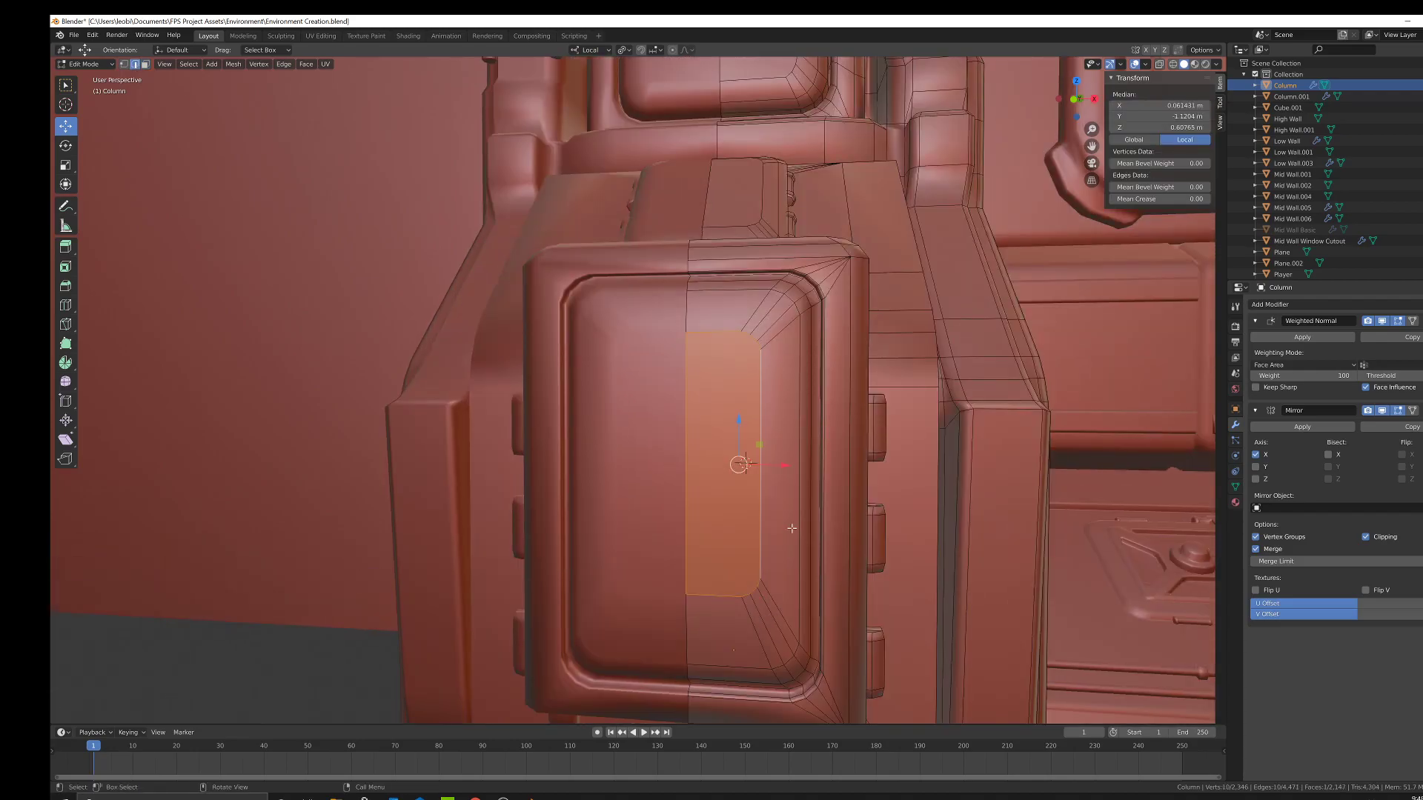
pyautogui.press('Tab')
pyautogui.scroll(-5, 768, 437)
pyautogui.moveTo(837, 430); pyautogui.dragTo(803, 422, button='middle')
# Merge the upper redundant vertex on the slope beside the front panel into the vertex below it with At Last.
pyautogui.keyDown('shift'); pyautogui.moveTo(656, 267); pyautogui.dragTo(704, 388, button='middle'); pyautogui.keyUp('shift')
pyautogui.scroll(3, 704, 381)
pyautogui.press('Tab')
pyautogui.scroll(-2, 748, 372)
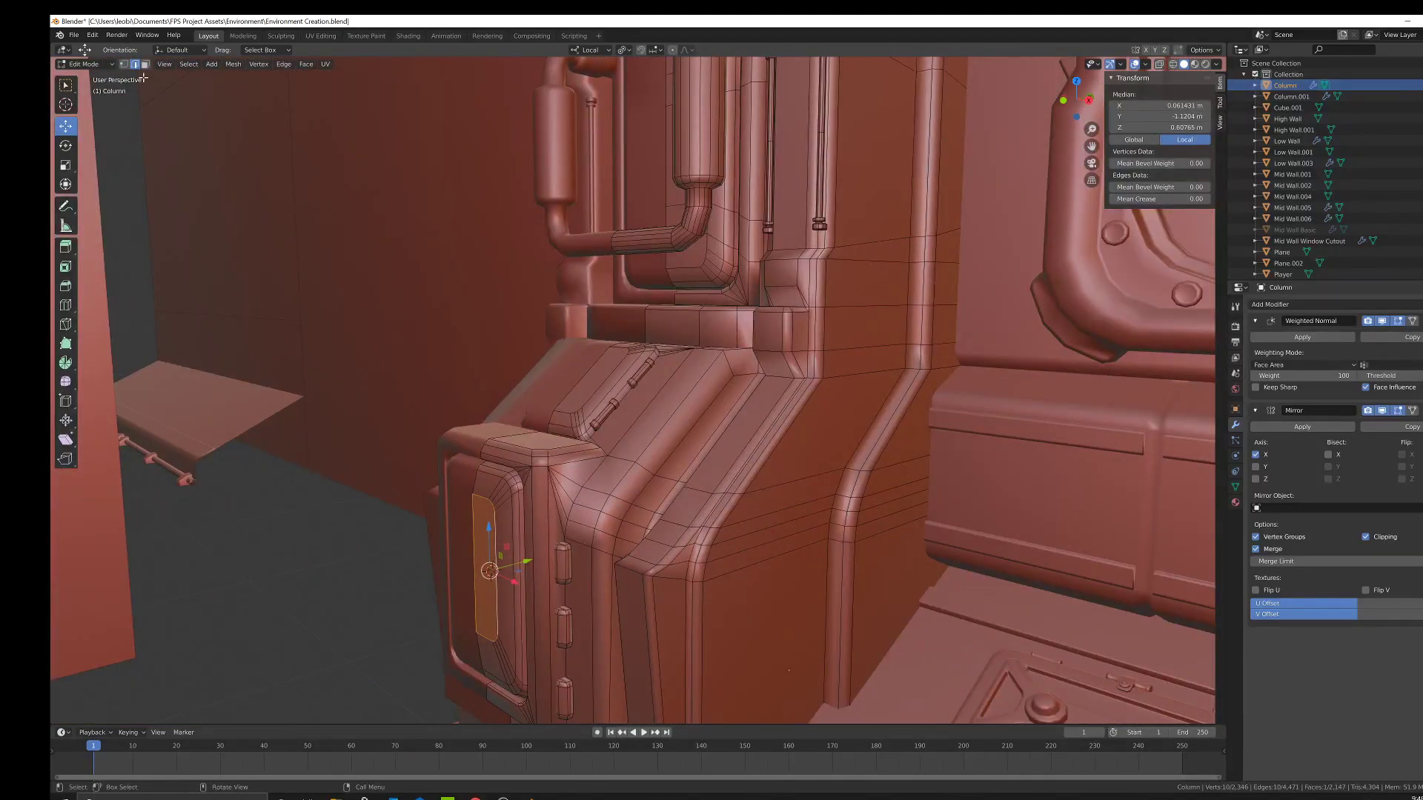
pyautogui.click(125, 64)
pyautogui.scroll(2, 593, 426)
pyautogui.click(637, 486)
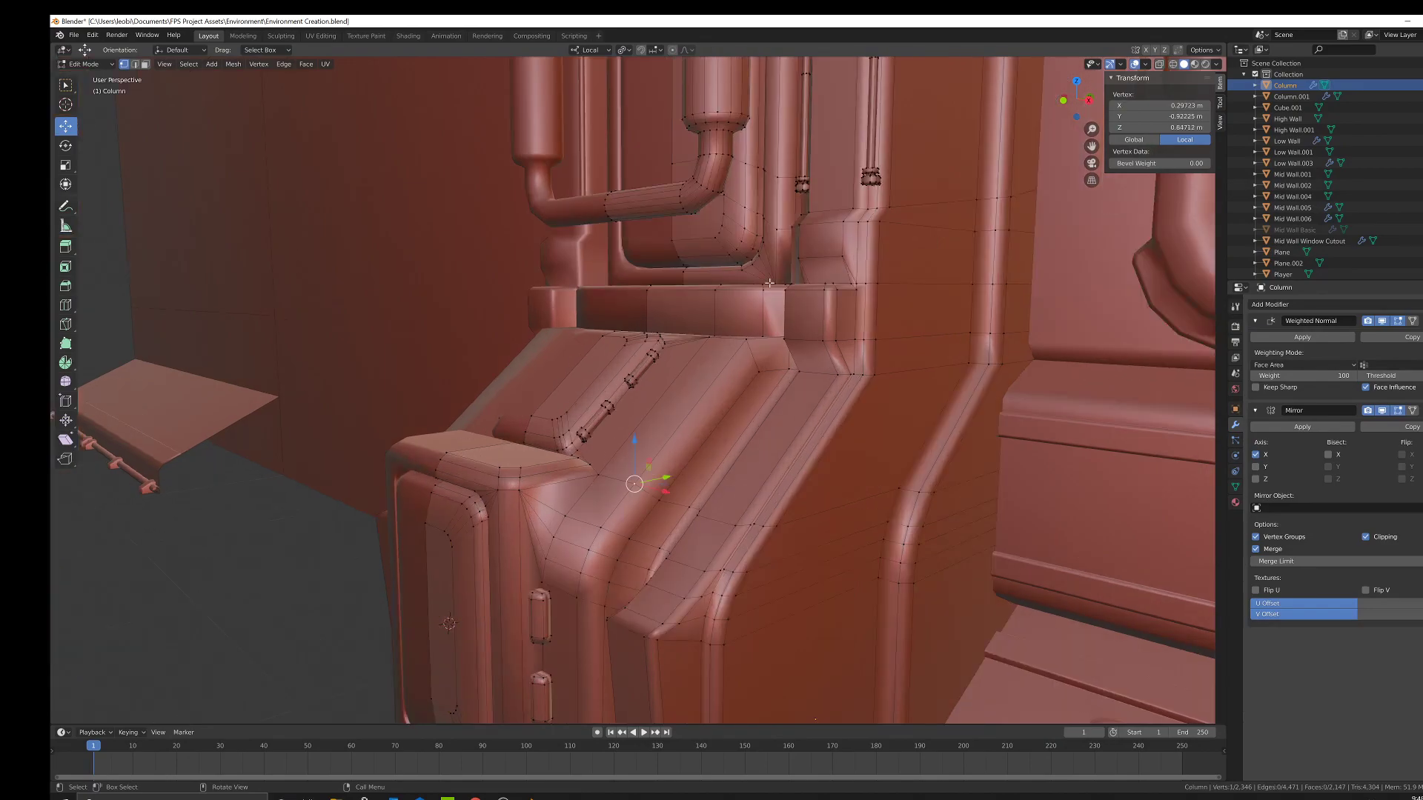
pyautogui.keyDown('shift'); pyautogui.click(601, 527); pyautogui.keyUp('shift')
pyautogui.rightClick(738, 500)
pyautogui.moveTo(744, 501)
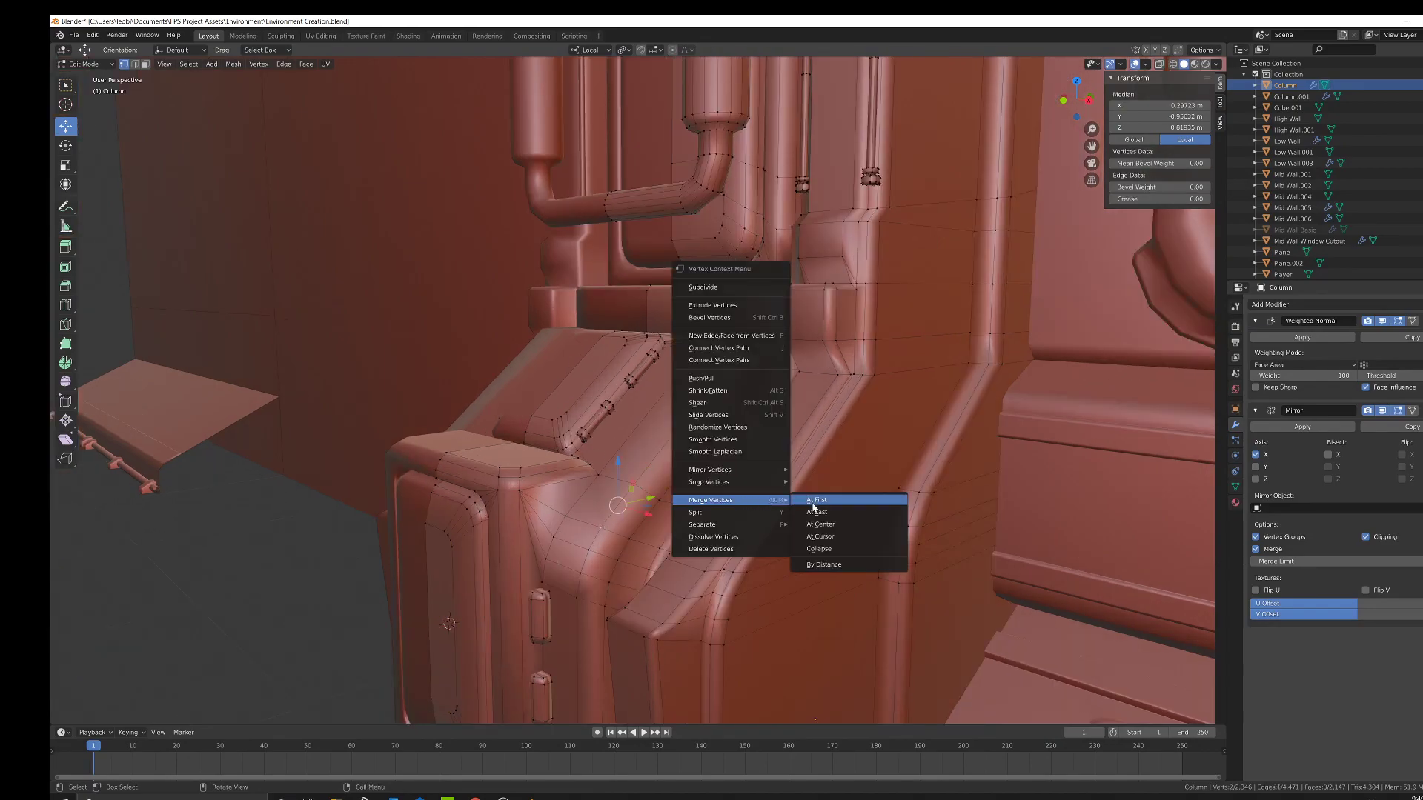
pyautogui.click(816, 512)
# Merge two further redundant vertex pairs along the bevel between the slope and the side rib with At Last.
pyautogui.scroll(2, 814, 512)
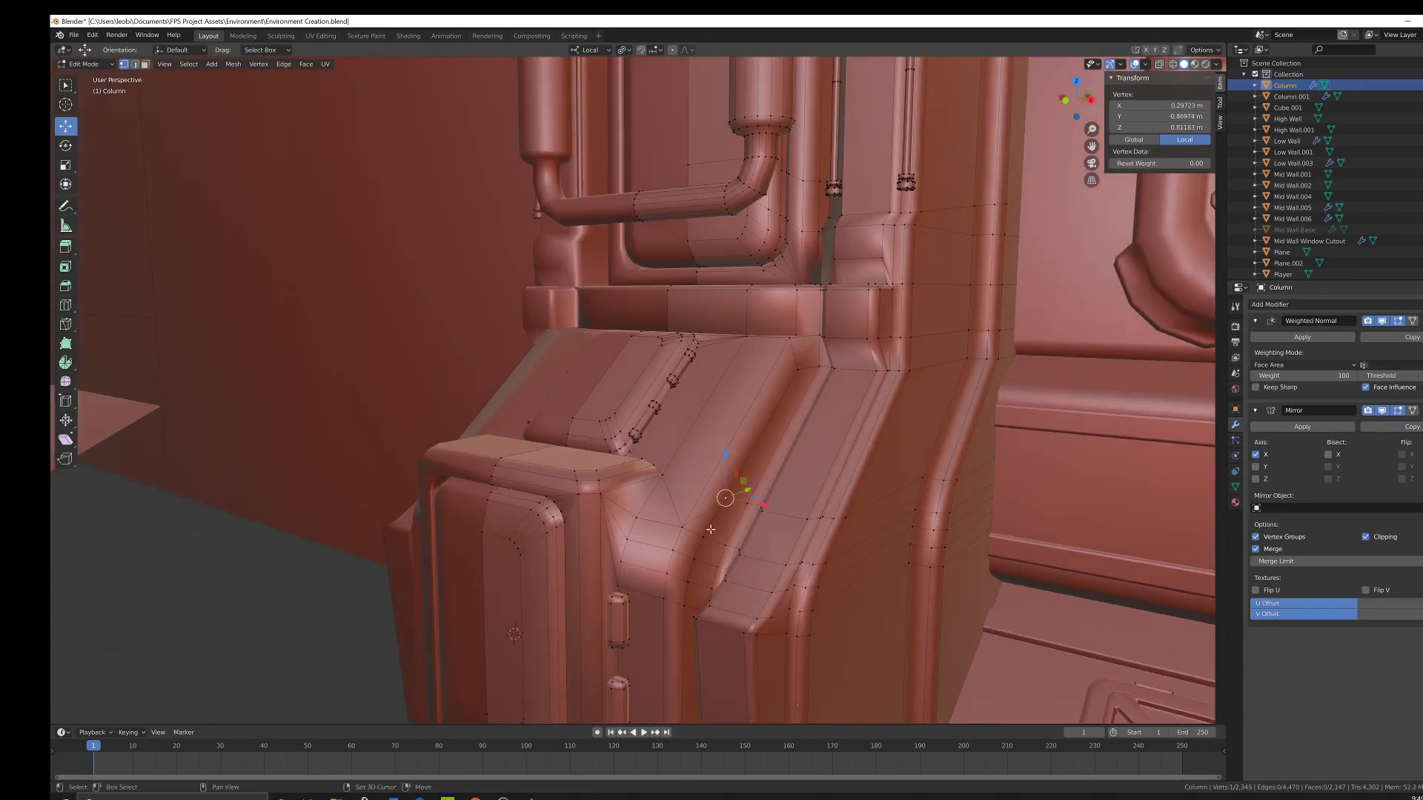
pyautogui.rightClick(812, 510)
pyautogui.moveTo(848, 510)
pyautogui.click(889, 522)
pyautogui.moveTo(889, 522); pyautogui.dragTo(790, 510, button='middle')
pyautogui.scroll(2, 823, 505)
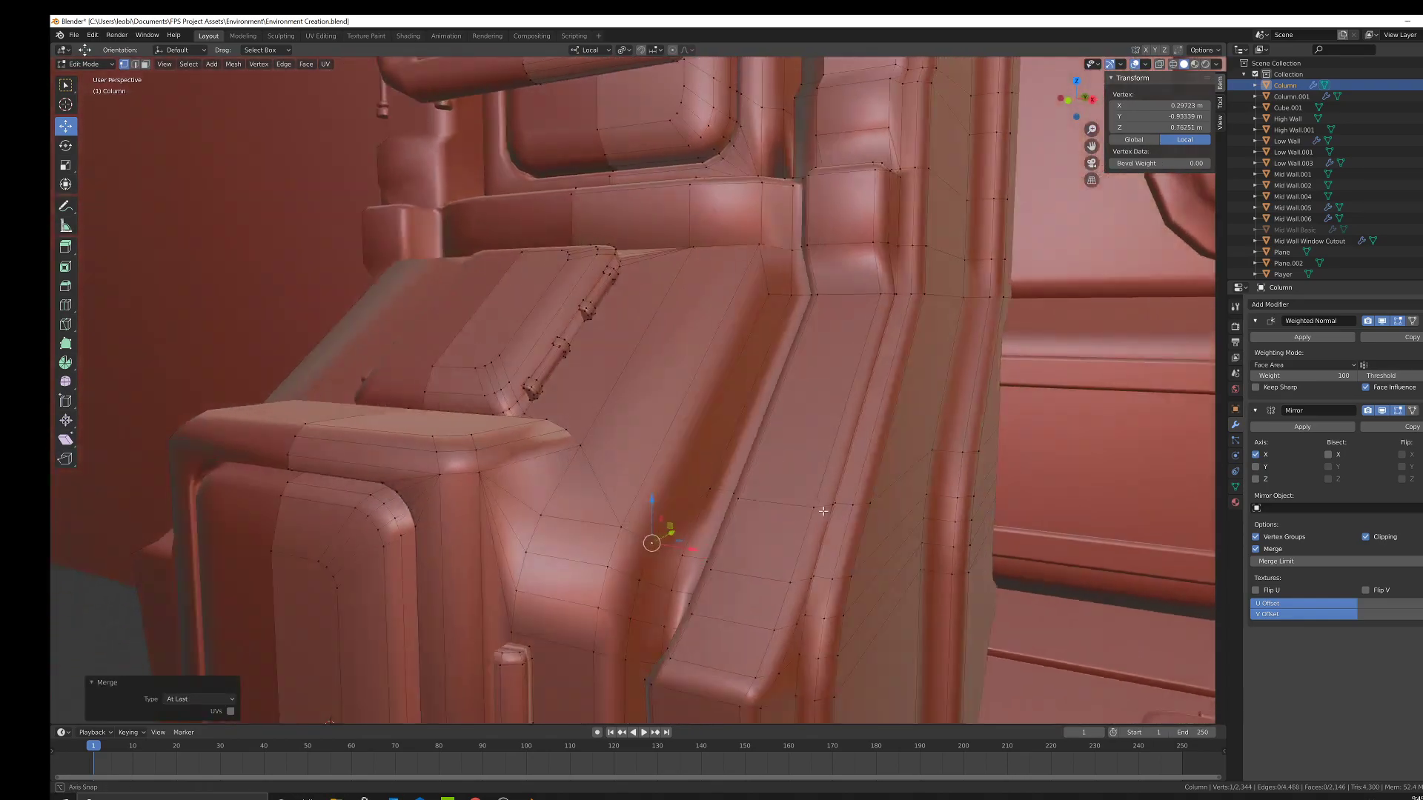
pyautogui.click(712, 484)
pyautogui.keyDown('shift'); pyautogui.click(682, 551); pyautogui.keyUp('shift')
pyautogui.rightClick(782, 497)
pyautogui.moveTo(794, 496)
pyautogui.click(854, 509)
# Merge the redundant upper vertices on the side rib's inner edge into the lower ones with At Last.
pyautogui.moveTo(799, 523); pyautogui.dragTo(873, 471, button='middle')
pyautogui.click(880, 462)
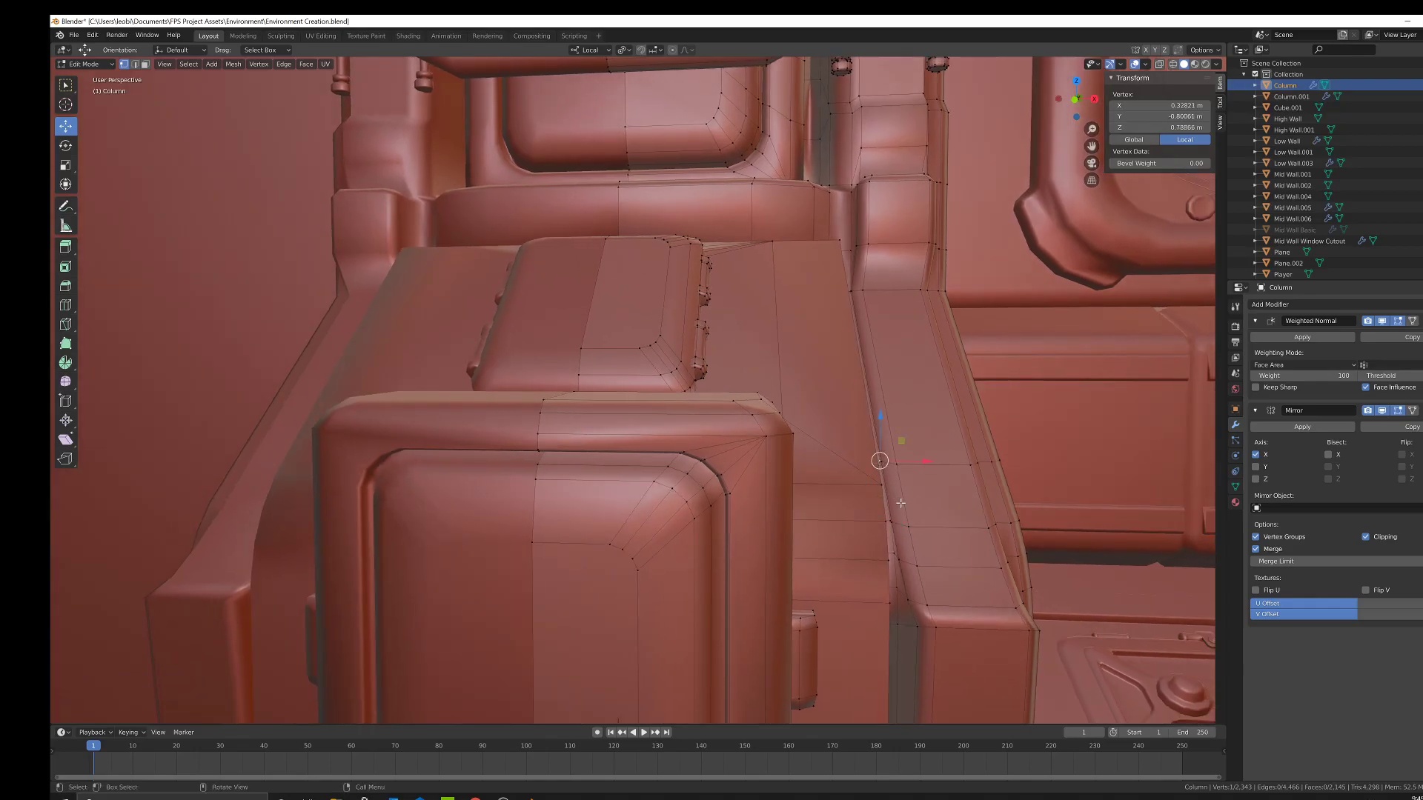
pyautogui.keyDown('shift'); pyautogui.click(888, 516); pyautogui.keyUp('shift')
pyautogui.rightClick(887, 517)
pyautogui.moveTo(888, 516)
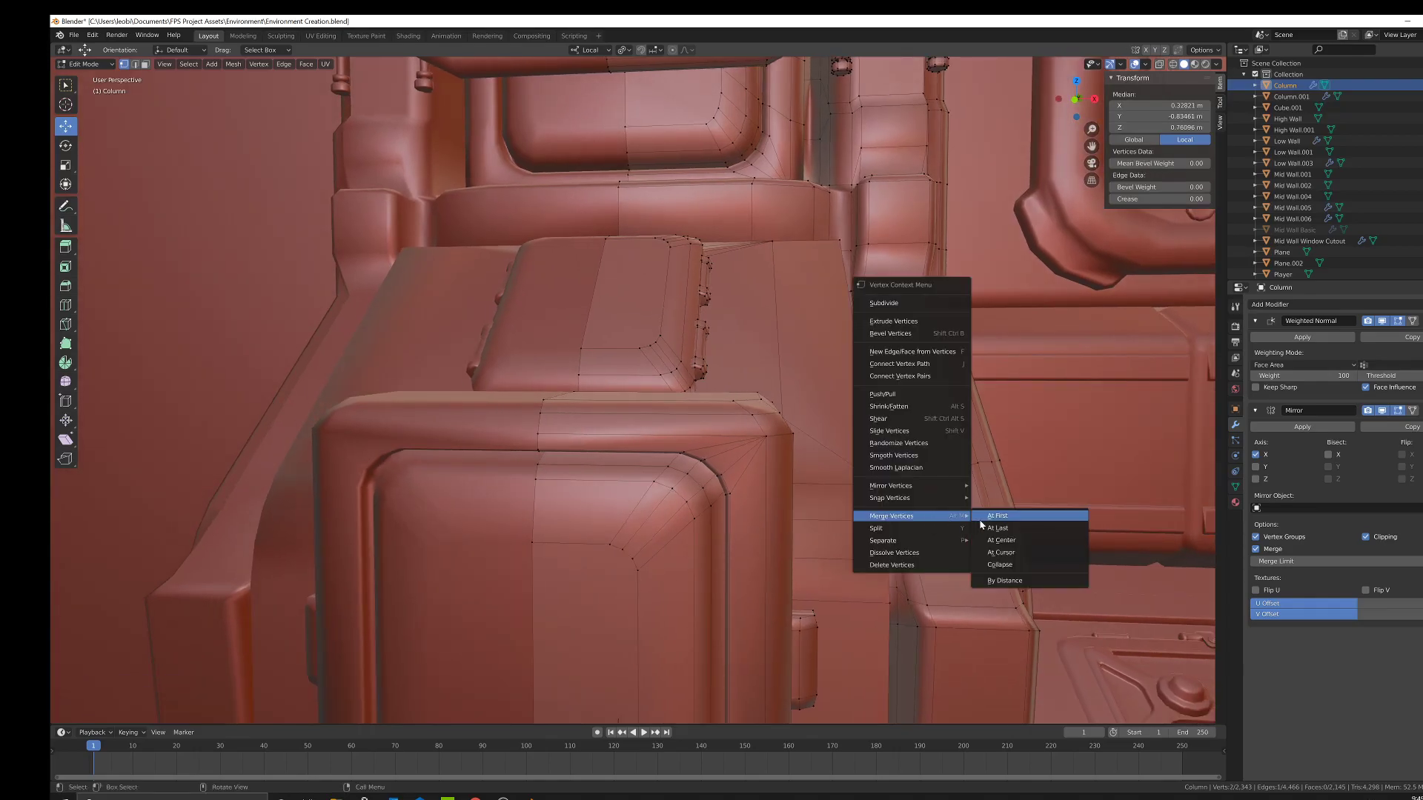
pyautogui.click(1008, 524)
pyautogui.click(880, 458)
pyautogui.keyDown('shift'); pyautogui.click(890, 521); pyautogui.keyUp('shift')
pyautogui.rightClick(890, 521)
pyautogui.click(1012, 529)
# Merge the redundant upper vertices on both sides of the side rib's front face into the lower loop with At Last.
pyautogui.click(897, 463)
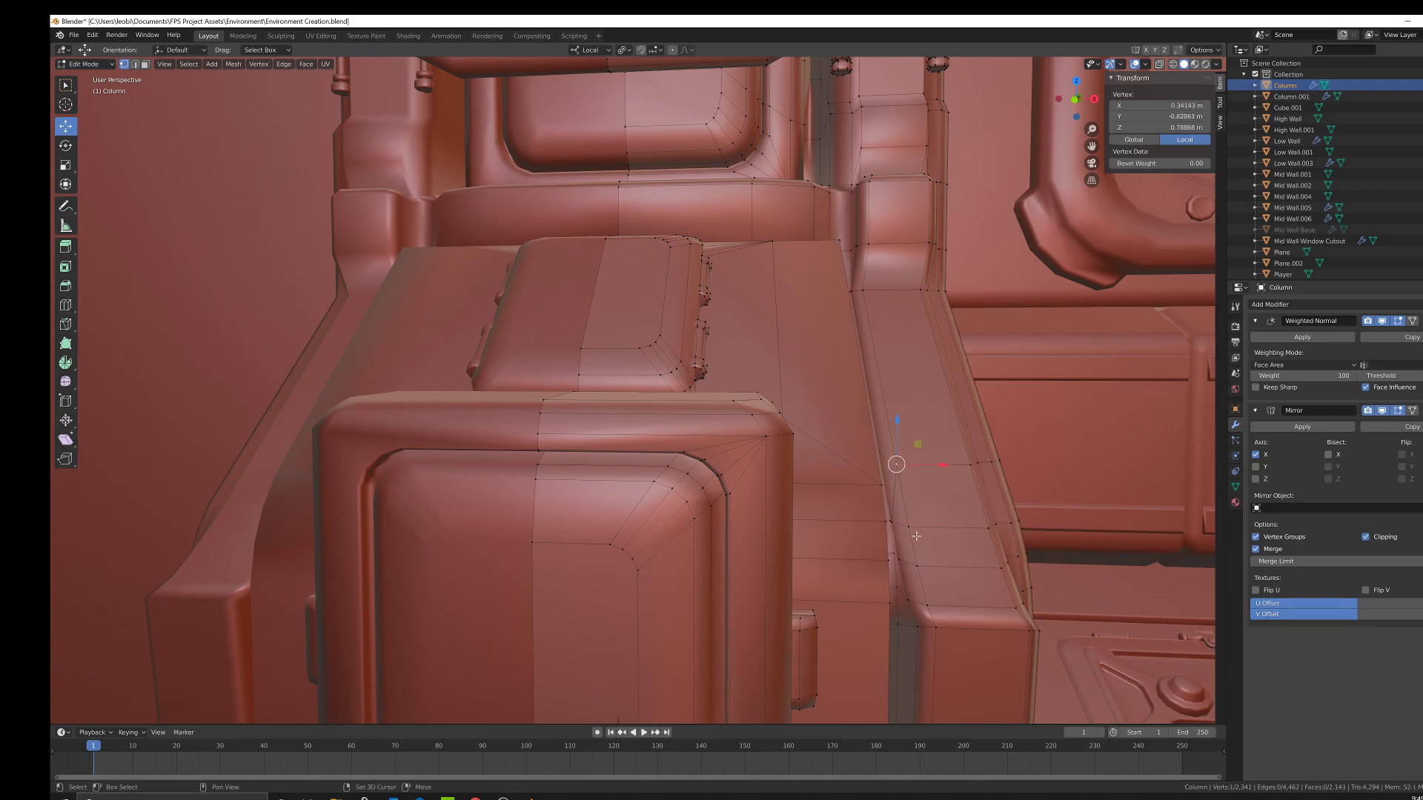
pyautogui.keyDown('shift'); pyautogui.click(908, 526); pyautogui.keyUp('shift')
pyautogui.rightClick(908, 522)
pyautogui.moveTo(963, 518)
pyautogui.click(1045, 534)
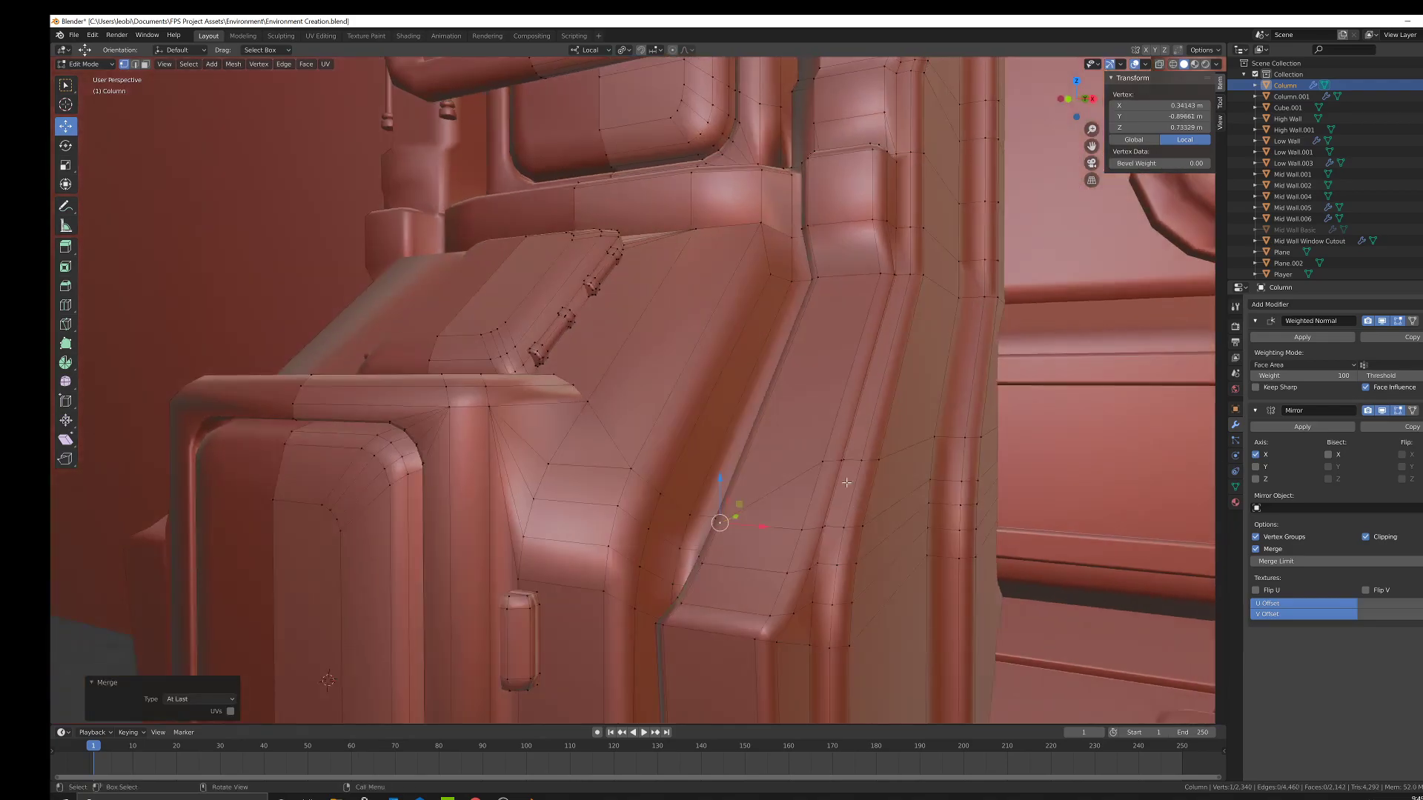
pyautogui.click(823, 459)
pyautogui.keyDown('shift'); pyautogui.click(816, 493); pyautogui.keyUp('shift')
pyautogui.rightClick(847, 507)
pyautogui.click(912, 513)
# Merge two upper vertices on the side rib's outer bevel into the vertices below them with At Last.
pyautogui.click(844, 465)
pyautogui.keyDown('shift'); pyautogui.click(822, 526); pyautogui.keyUp('shift')
pyautogui.rightClick(886, 514)
pyautogui.moveTo(890, 514)
pyautogui.click(965, 527)
pyautogui.click(846, 465)
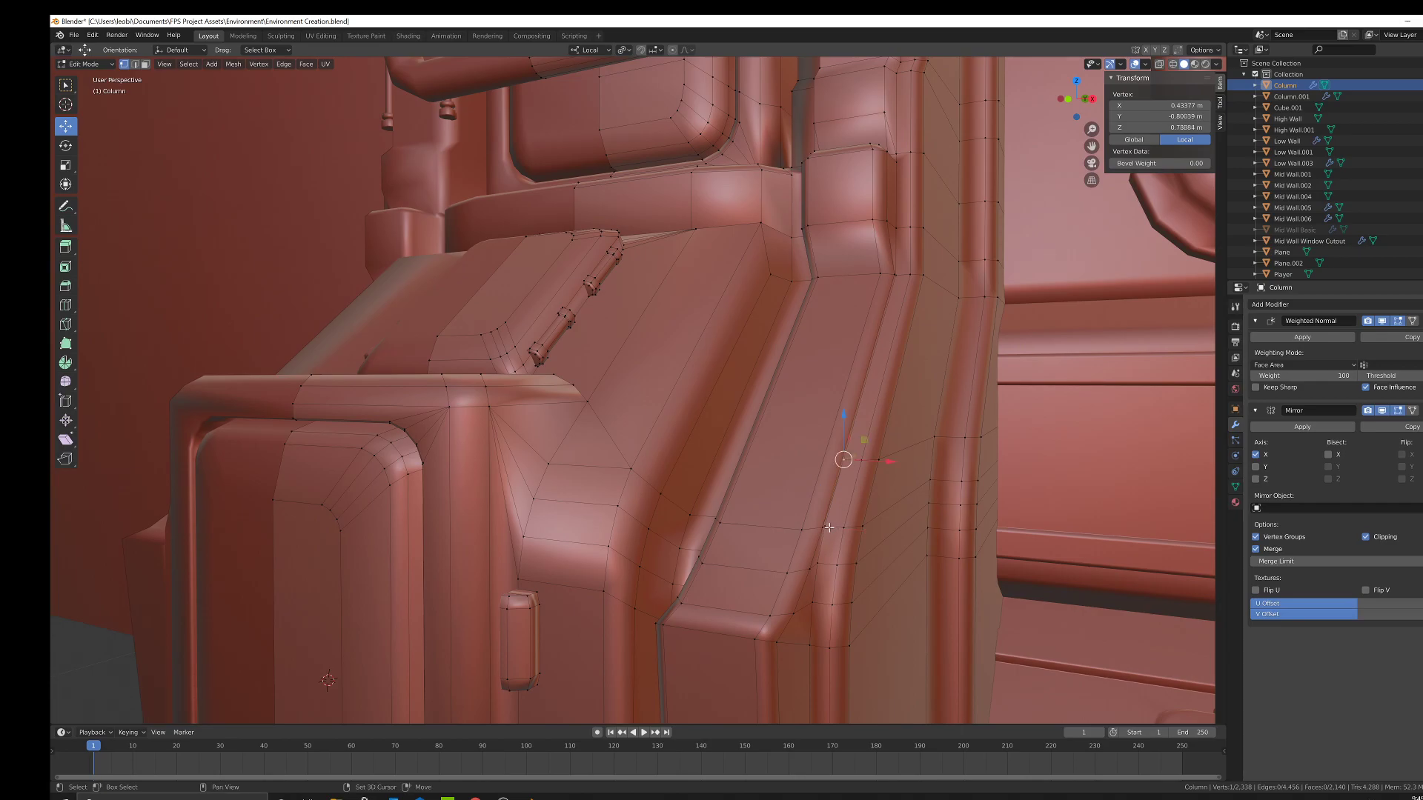
pyautogui.keyDown('shift'); pyautogui.click(828, 526); pyautogui.keyUp('shift')
pyautogui.rightClick(830, 523)
pyautogui.click(963, 528)
# Merge the remaining redundant vertices at the outermost edge of the side rib's bevel with At Last.
pyautogui.click(840, 526)
pyautogui.keyDown('shift'); pyautogui.click(841, 526); pyautogui.keyUp('shift')
pyautogui.rightClick(842, 525)
pyautogui.click(958, 522)
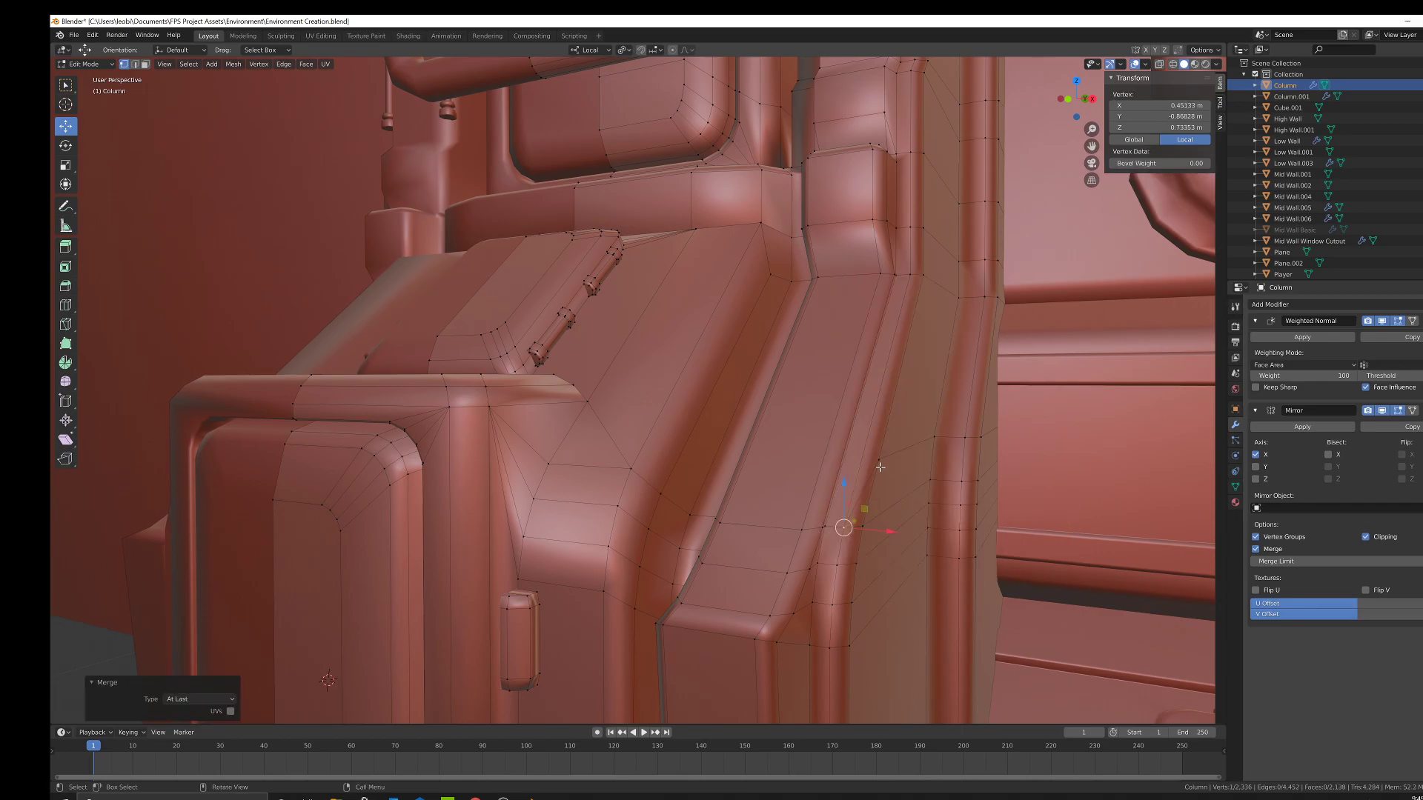
pyautogui.keyDown('shift'); pyautogui.click(862, 526); pyautogui.keyUp('shift')
pyautogui.rightClick(865, 523)
pyautogui.click(950, 524)
# Merge the redundant vertex on the front edge of the column side's rear bevel into the one below with At Last.
pyautogui.moveTo(950, 524); pyautogui.dragTo(820, 466, button='middle')
pyautogui.click(873, 432)
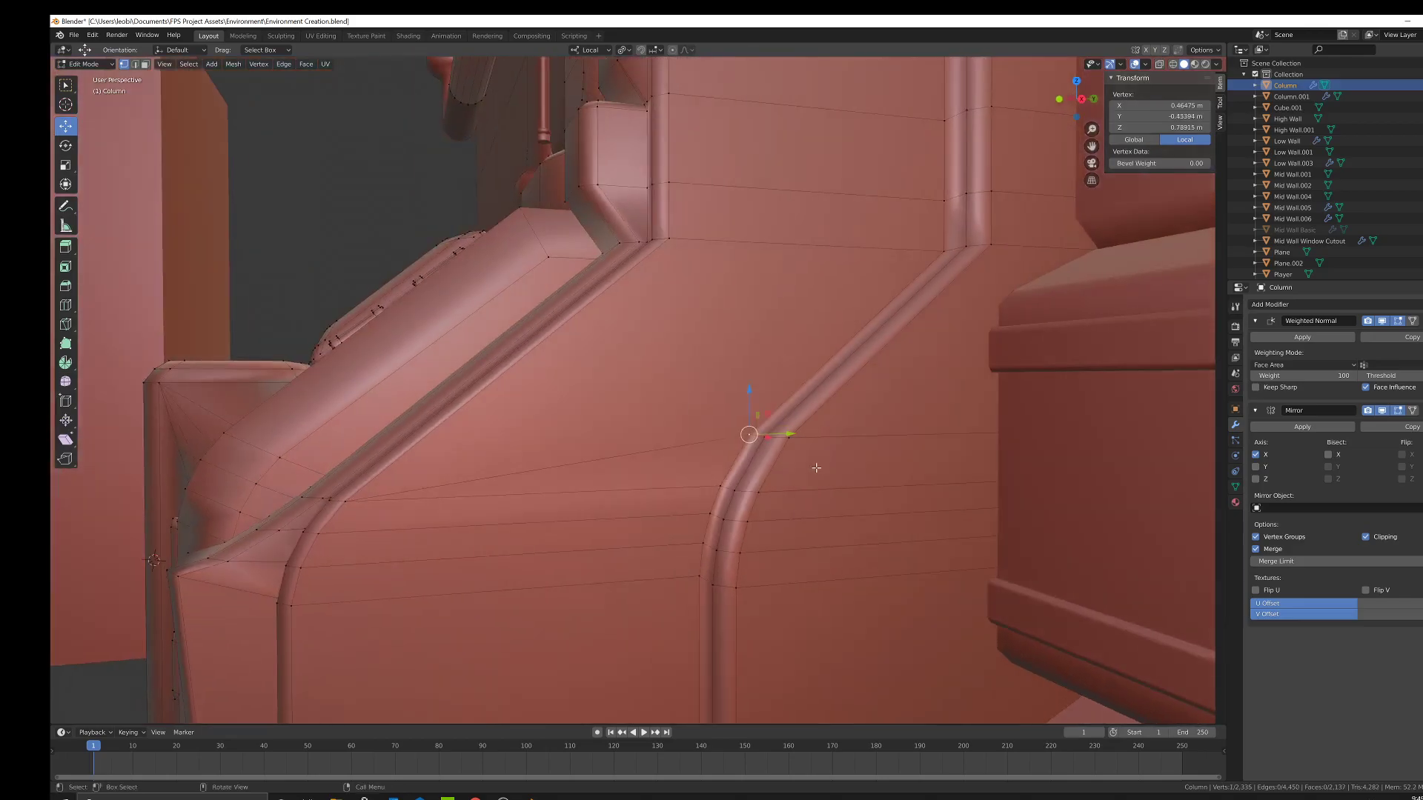
pyautogui.keyDown('shift'); pyautogui.click(715, 484); pyautogui.keyUp('shift')
pyautogui.rightClick(715, 483)
pyautogui.moveTo(723, 482)
pyautogui.click(845, 494)
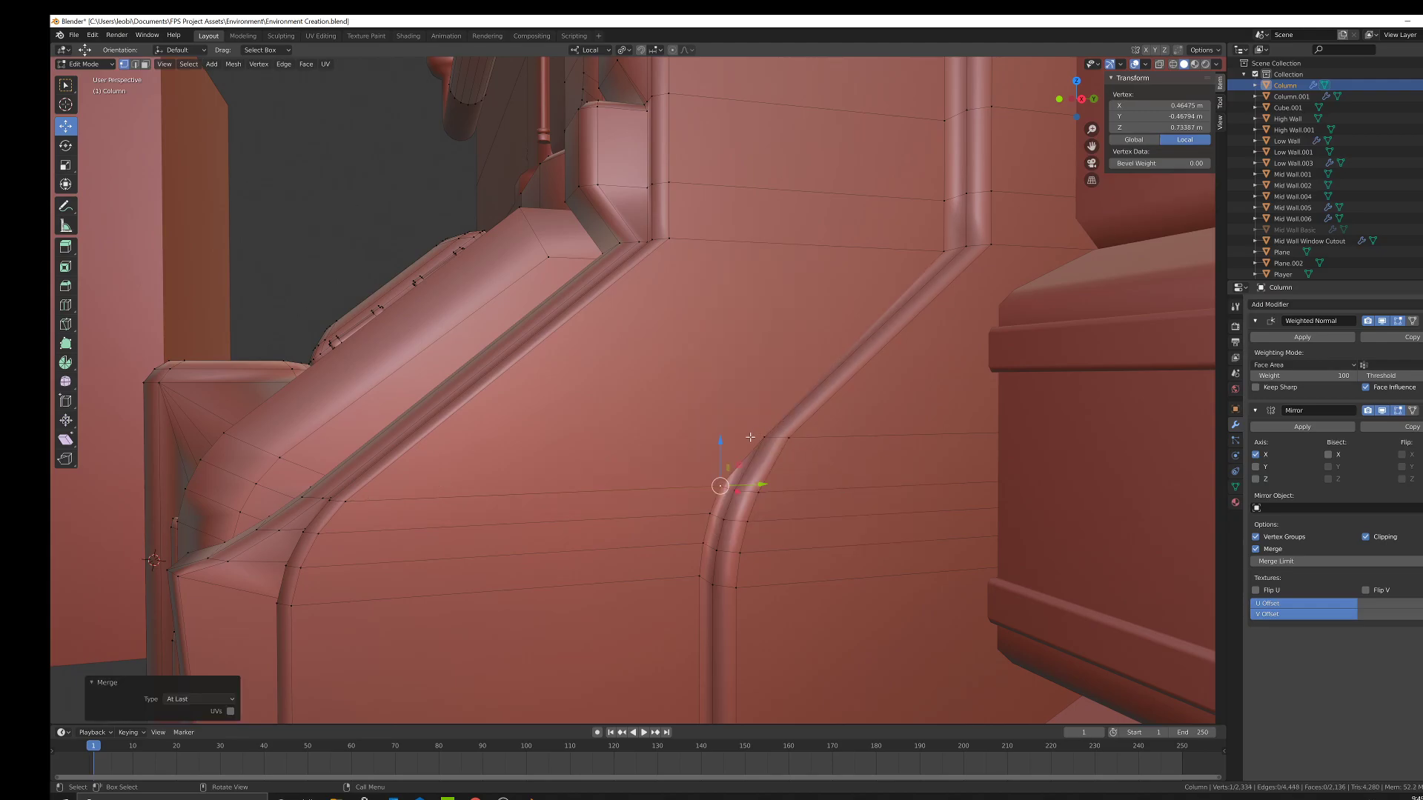
# Merge the two remaining redundant vertex pairs across the column side's rear bevel with At Last.
pyautogui.keyDown('shift'); pyautogui.click(769, 438); pyautogui.keyUp('shift')
pyautogui.rightClick(811, 473)
pyautogui.moveTo(852, 478)
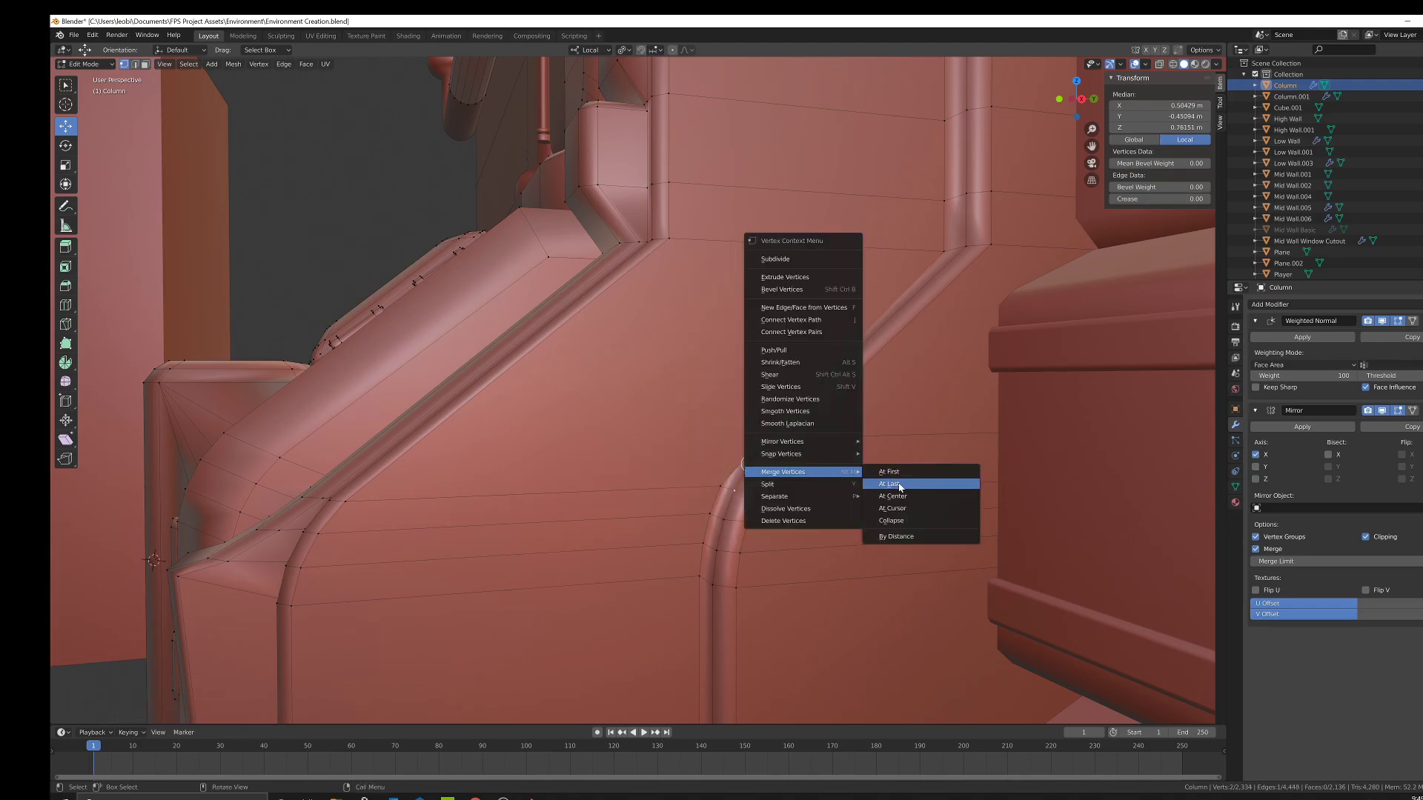
pyautogui.click(903, 487)
pyautogui.keyDown('shift'); pyautogui.click(788, 445); pyautogui.keyUp('shift')
pyautogui.rightClick(789, 480)
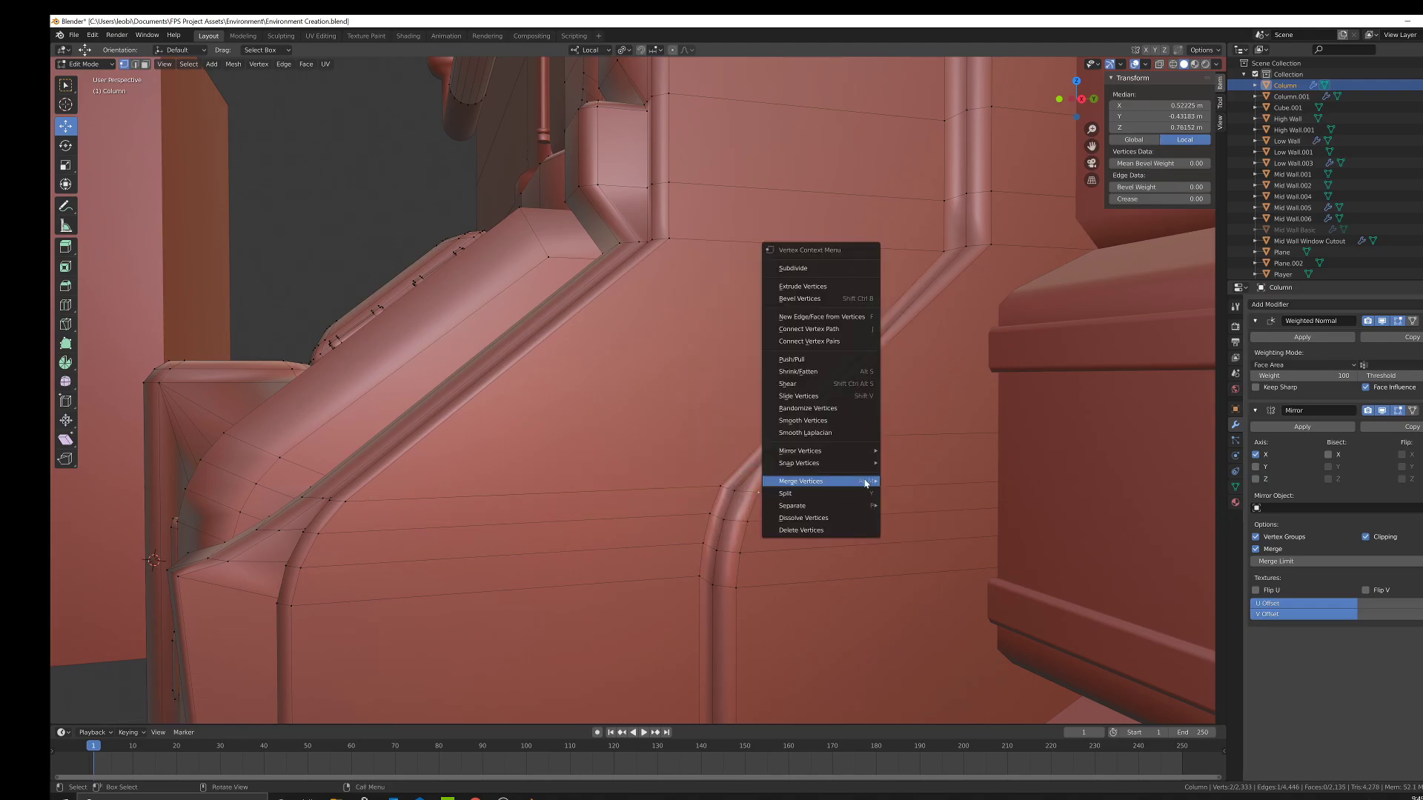
pyautogui.click(910, 494)
# In Wireframe shading, merge the column's rear edge vertices into the bottom corner vertex with At Last, then return to Solid.
pyautogui.scroll(-3, 790, 491)
pyautogui.press('z')
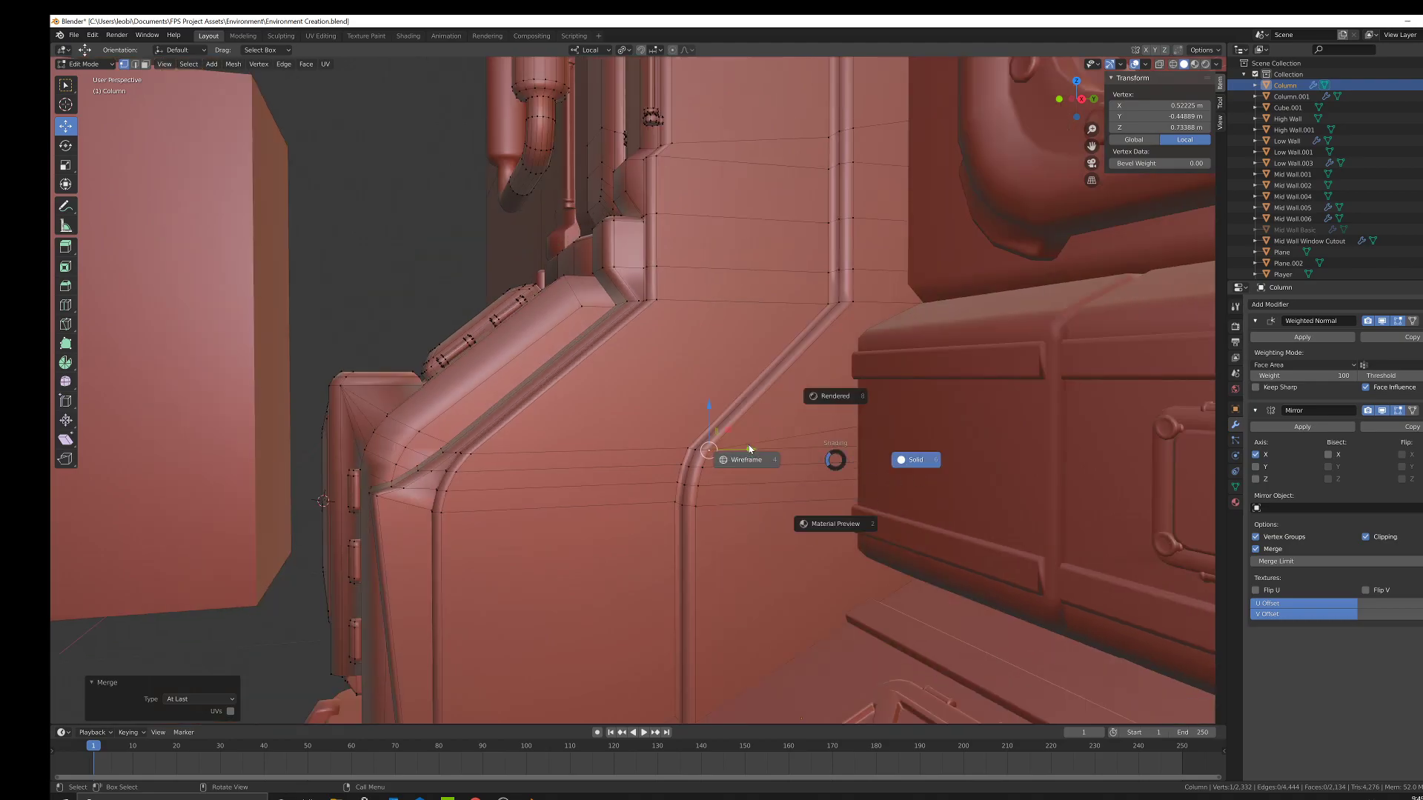
pyautogui.click(741, 460)
pyautogui.click(931, 415)
pyautogui.keyDown('shift'); pyautogui.click(936, 455); pyautogui.keyUp('shift')
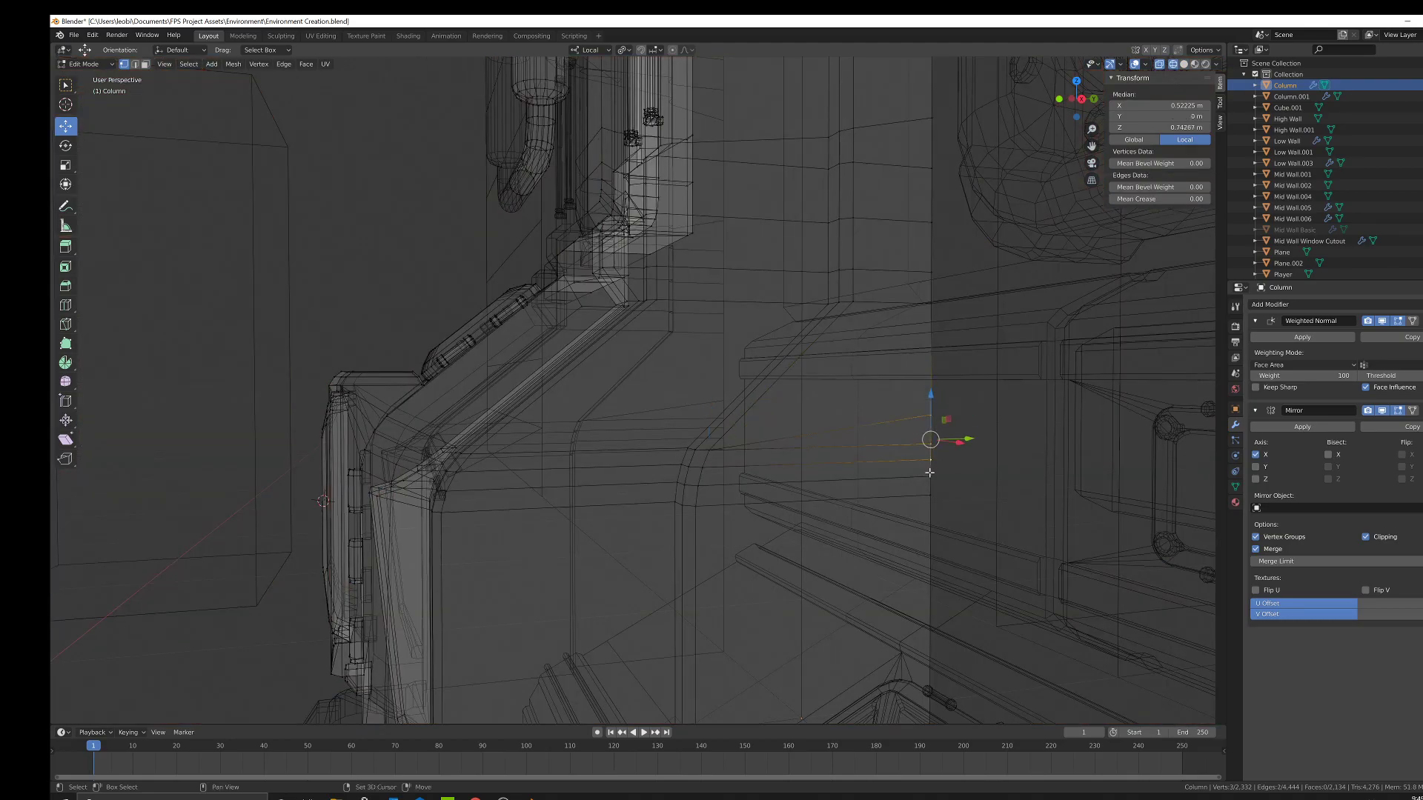
pyautogui.keyDown('shift'); pyautogui.click(926, 497); pyautogui.keyUp('shift')
pyautogui.keyDown('shift'); pyautogui.moveTo(927, 496); pyautogui.dragTo(911, 289, button='middle'); pyautogui.keyUp('shift')
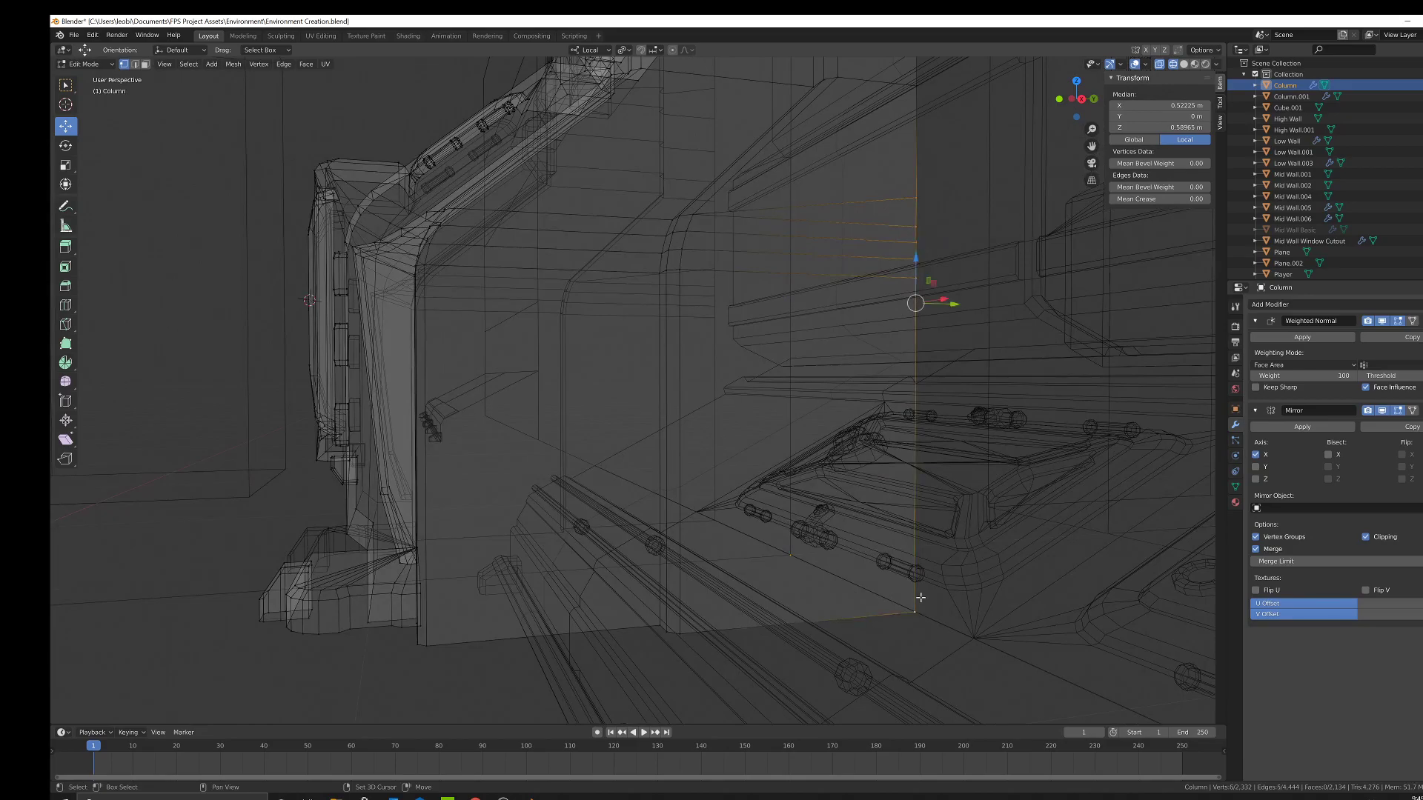
pyautogui.rightClick(971, 556)
pyautogui.moveTo(1030, 557)
pyautogui.click(1074, 569)
pyautogui.moveTo(1072, 577); pyautogui.dragTo(873, 501, button='middle')
pyautogui.press('z')
pyautogui.click(741, 509)
# Merge two upper vertices on the corner bevel above the base slope into the slope's top vertices with At Last.
pyautogui.moveTo(760, 360); pyautogui.dragTo(732, 423, button='middle')
pyautogui.click(735, 408)
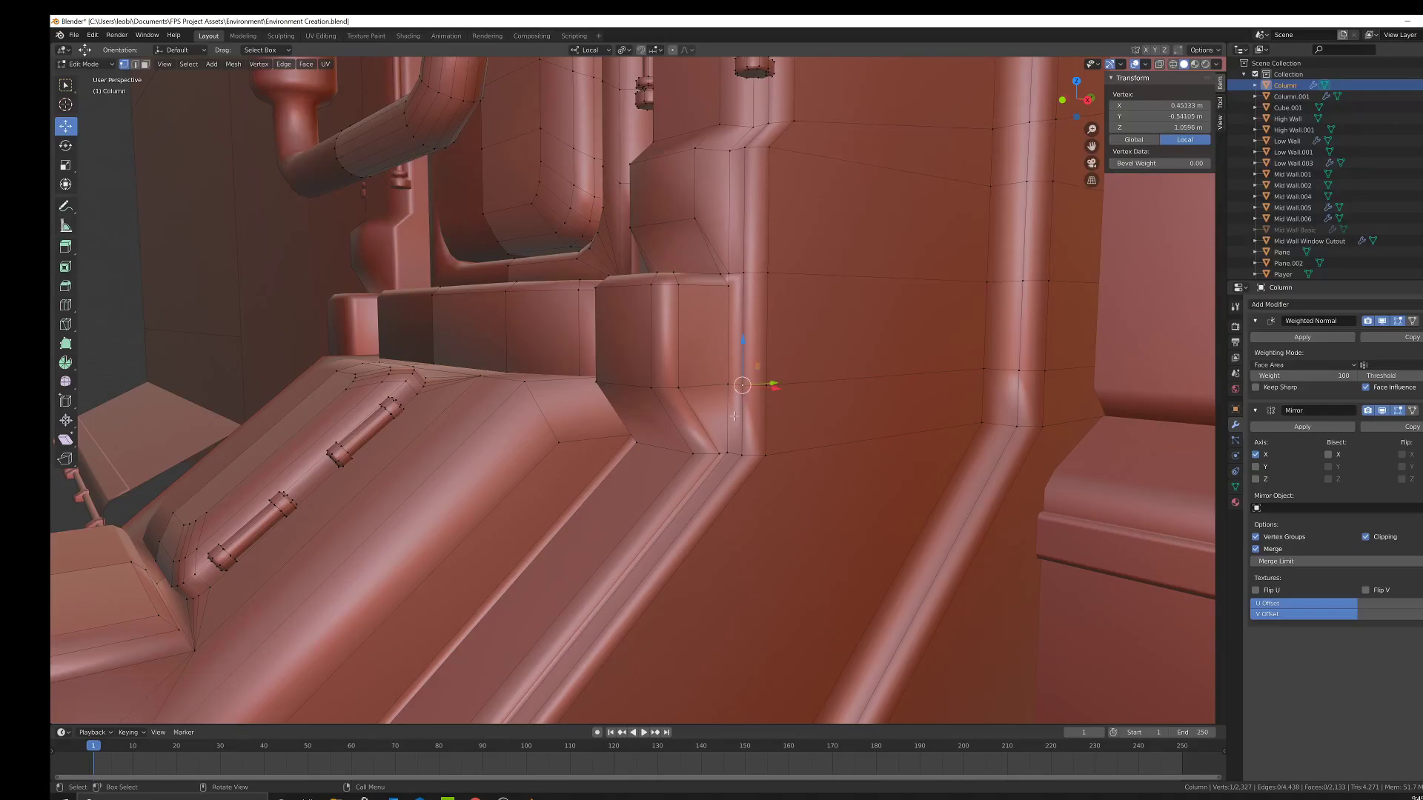
pyautogui.keyDown('shift'); pyautogui.click(727, 442); pyautogui.keyUp('shift')
pyautogui.rightClick(730, 433)
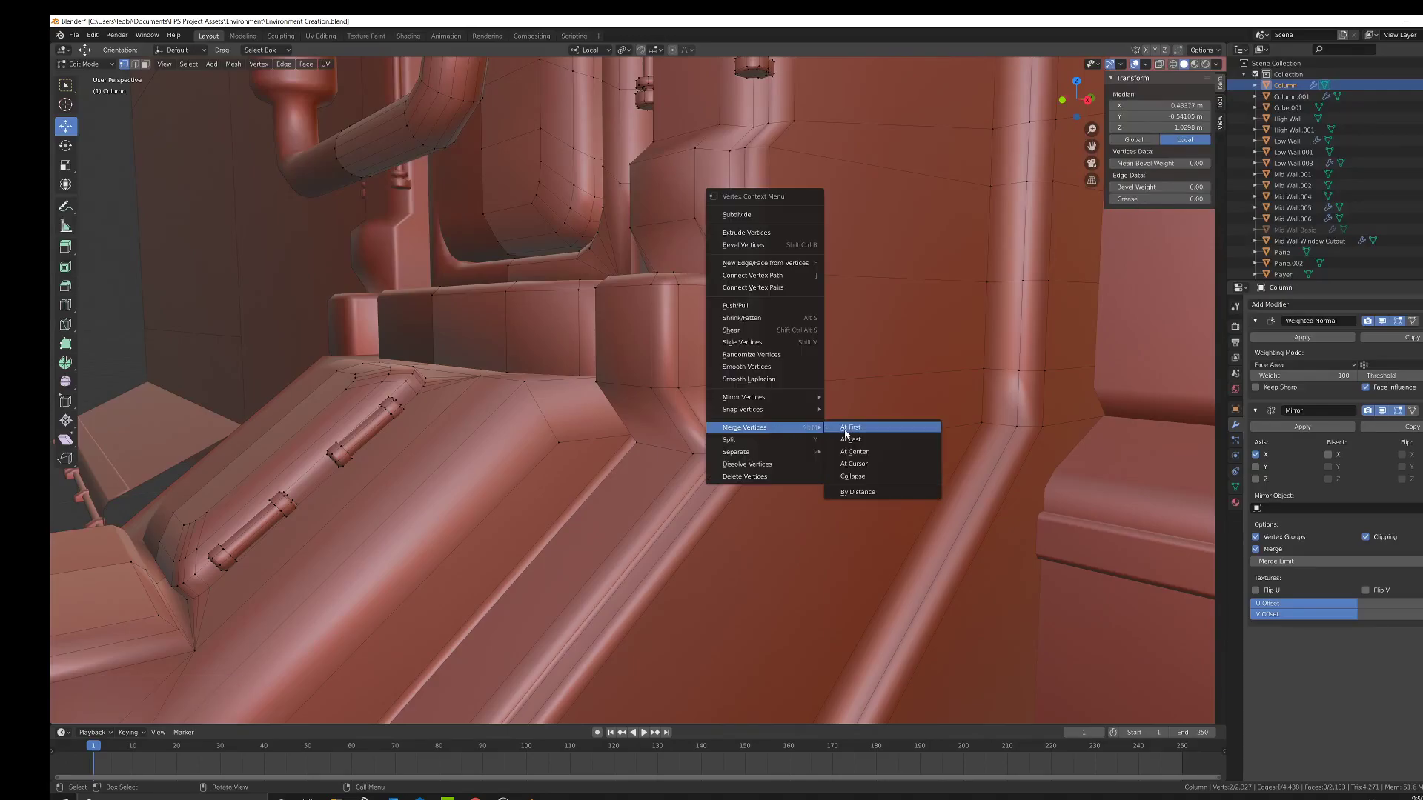
pyautogui.click(845, 435)
pyautogui.click(745, 386)
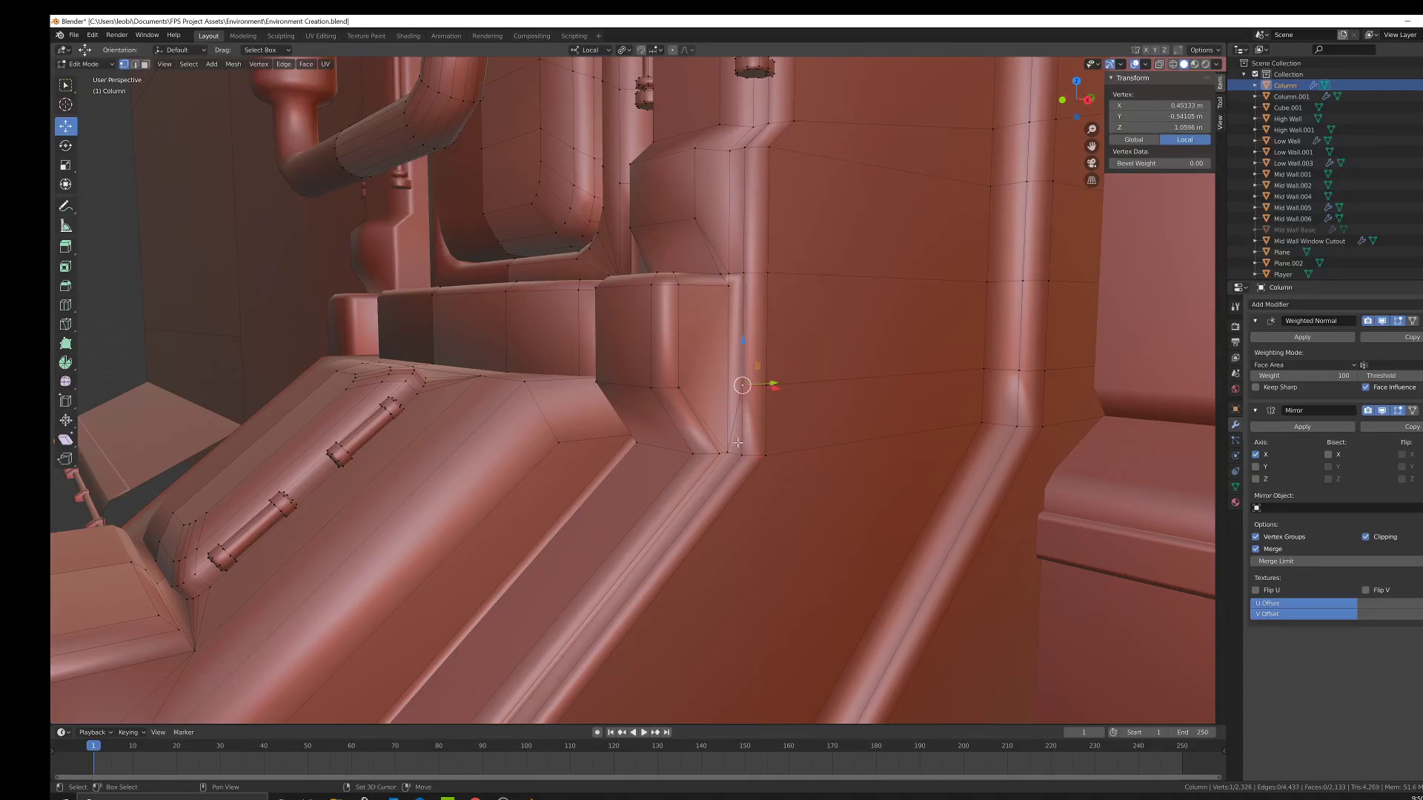
pyautogui.keyDown('shift'); pyautogui.click(741, 454); pyautogui.keyUp('shift')
pyautogui.rightClick(811, 429)
pyautogui.click(915, 450)
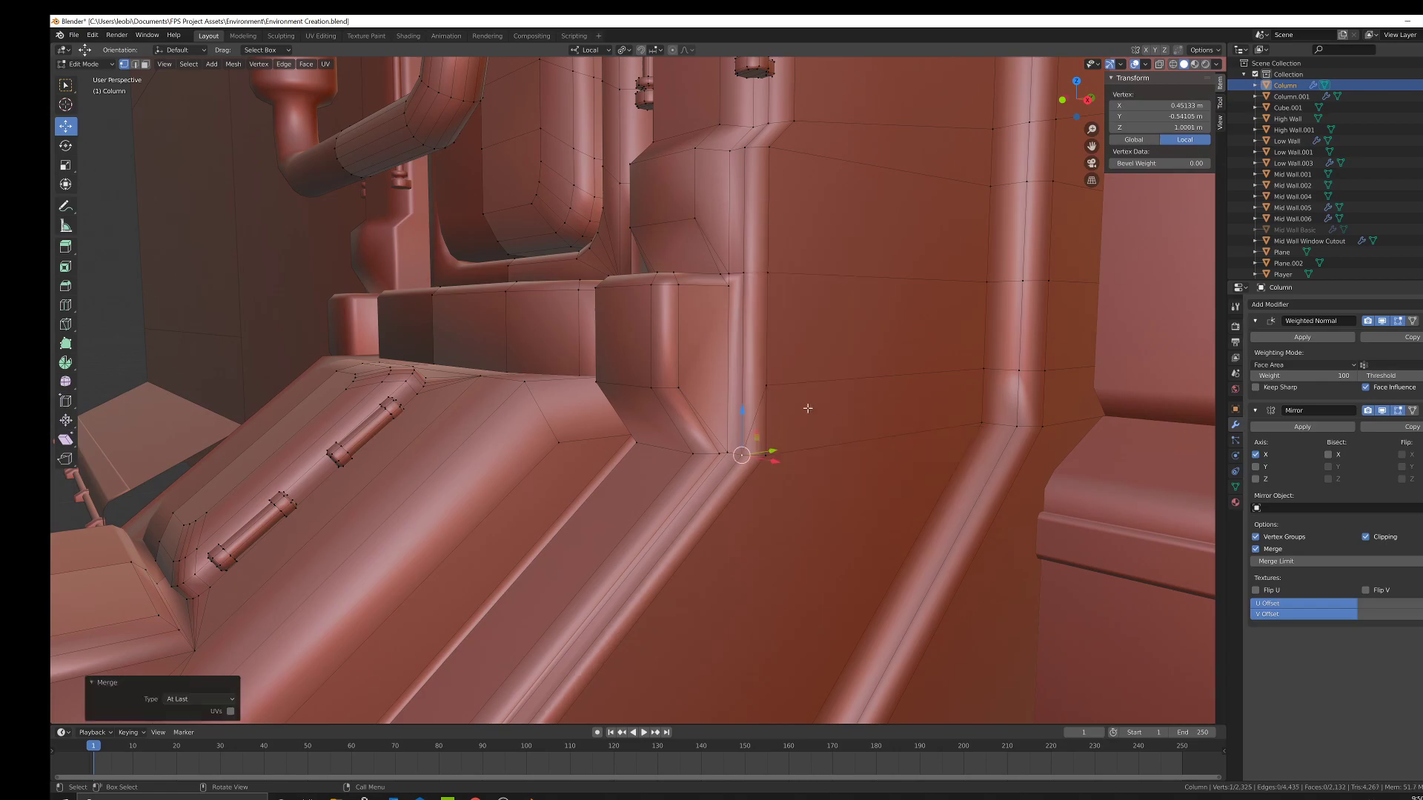
# Merge the outermost redundant vertex of the corner bevel above the base slope into its lower neighbour with At Last.
pyautogui.click(770, 385)
pyautogui.keyDown('shift'); pyautogui.click(742, 454); pyautogui.keyUp('shift')
pyautogui.rightClick(905, 420)
pyautogui.moveTo(919, 424)
pyautogui.click(1001, 439)
pyautogui.moveTo(934, 429); pyautogui.dragTo(674, 363, button='middle')
pyautogui.scroll(-4, 921, 390)
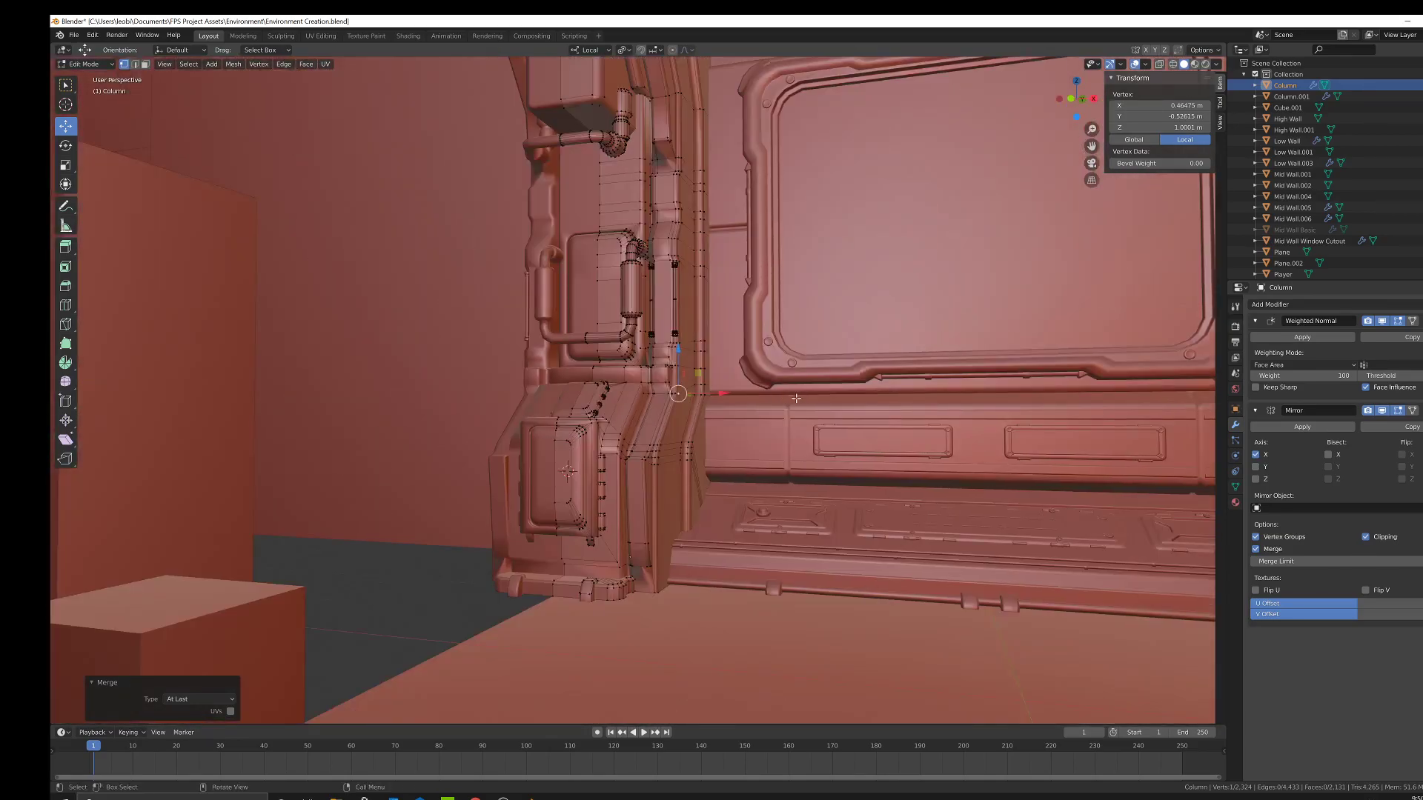
pyautogui.scroll(6, 786, 398)
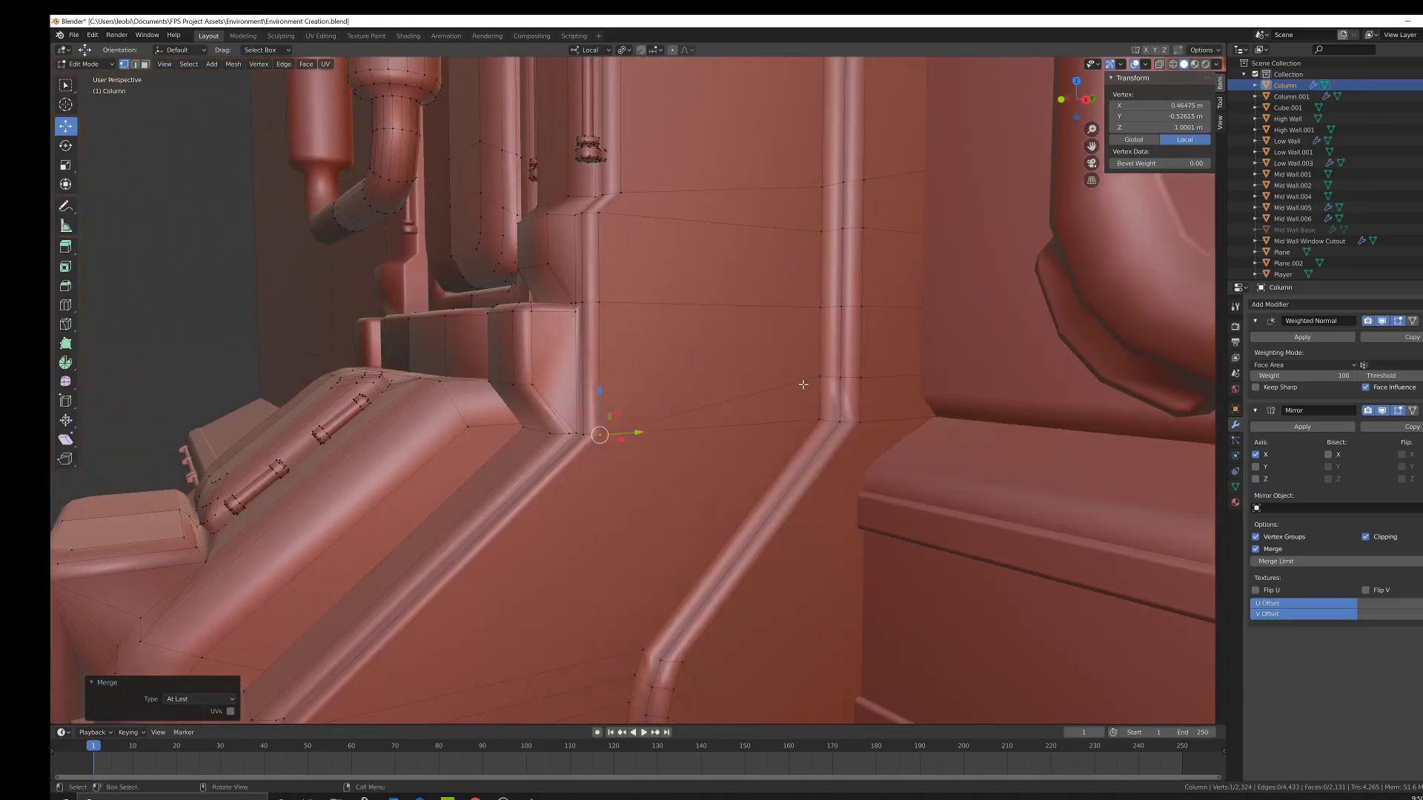
# Merge the three redundant vertex pairs across the column side's rear bevel, just above the base slope, with At Last.
pyautogui.click(819, 378)
pyautogui.keyDown('shift'); pyautogui.click(819, 419); pyautogui.keyUp('shift')
pyautogui.rightClick(819, 415)
pyautogui.moveTo(823, 413)
pyautogui.click(956, 424)
pyautogui.click(841, 378)
pyautogui.keyDown('shift'); pyautogui.click(840, 421); pyautogui.keyUp('shift')
pyautogui.rightClick(885, 417)
pyautogui.moveTo(886, 418)
pyautogui.click(959, 432)
pyautogui.click(860, 377)
pyautogui.keyDown('shift'); pyautogui.click(862, 420); pyautogui.keyUp('shift')
pyautogui.rightClick(913, 419)
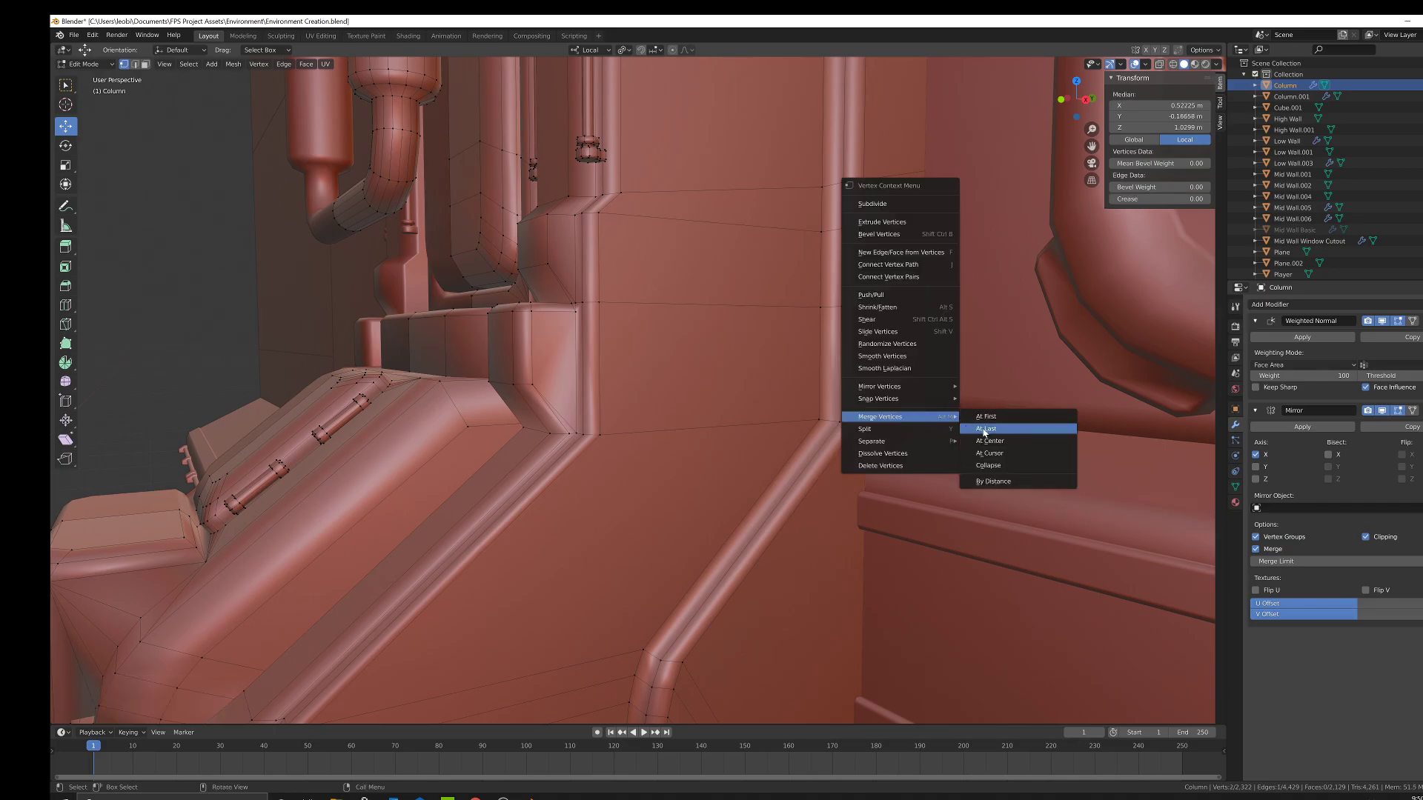
pyautogui.click(985, 429)
# In Wireframe shading, merge the column's rear edge vertices above the base slope with At Last, then return to Solid.
pyautogui.press('z')
pyautogui.click(778, 412)
pyautogui.rightClick(1005, 416)
pyautogui.click(1127, 429)
pyautogui.hotkey('shift', 'z')
# Merge the redundant vertex in the groove beside the pipe elbow into the one below it with At Last.
pyautogui.keyDown('shift'); pyautogui.moveTo(471, 254); pyautogui.dragTo(669, 379, button='middle'); pyautogui.keyUp('shift')
pyautogui.scroll(-5, 750, 386)
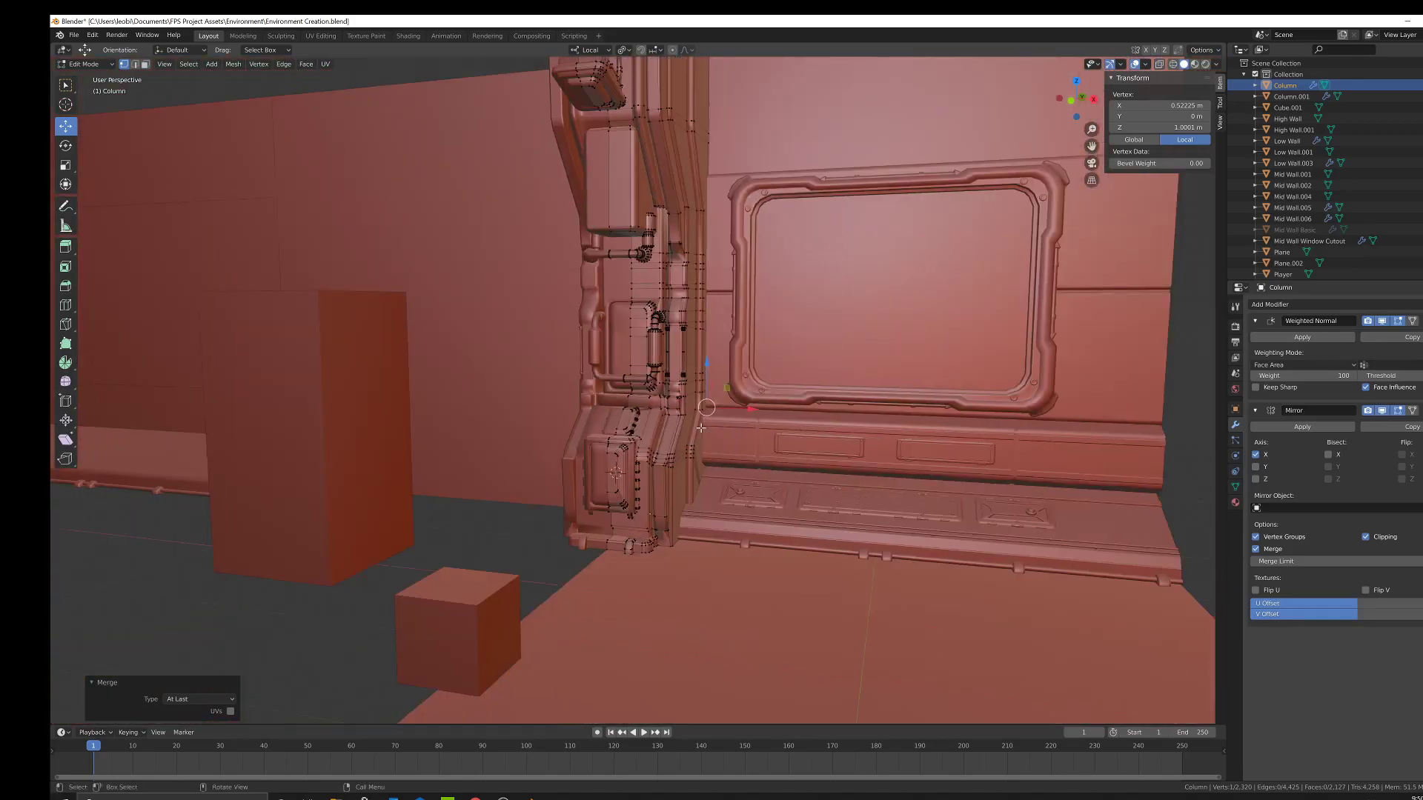
pyautogui.scroll(3, 597, 503)
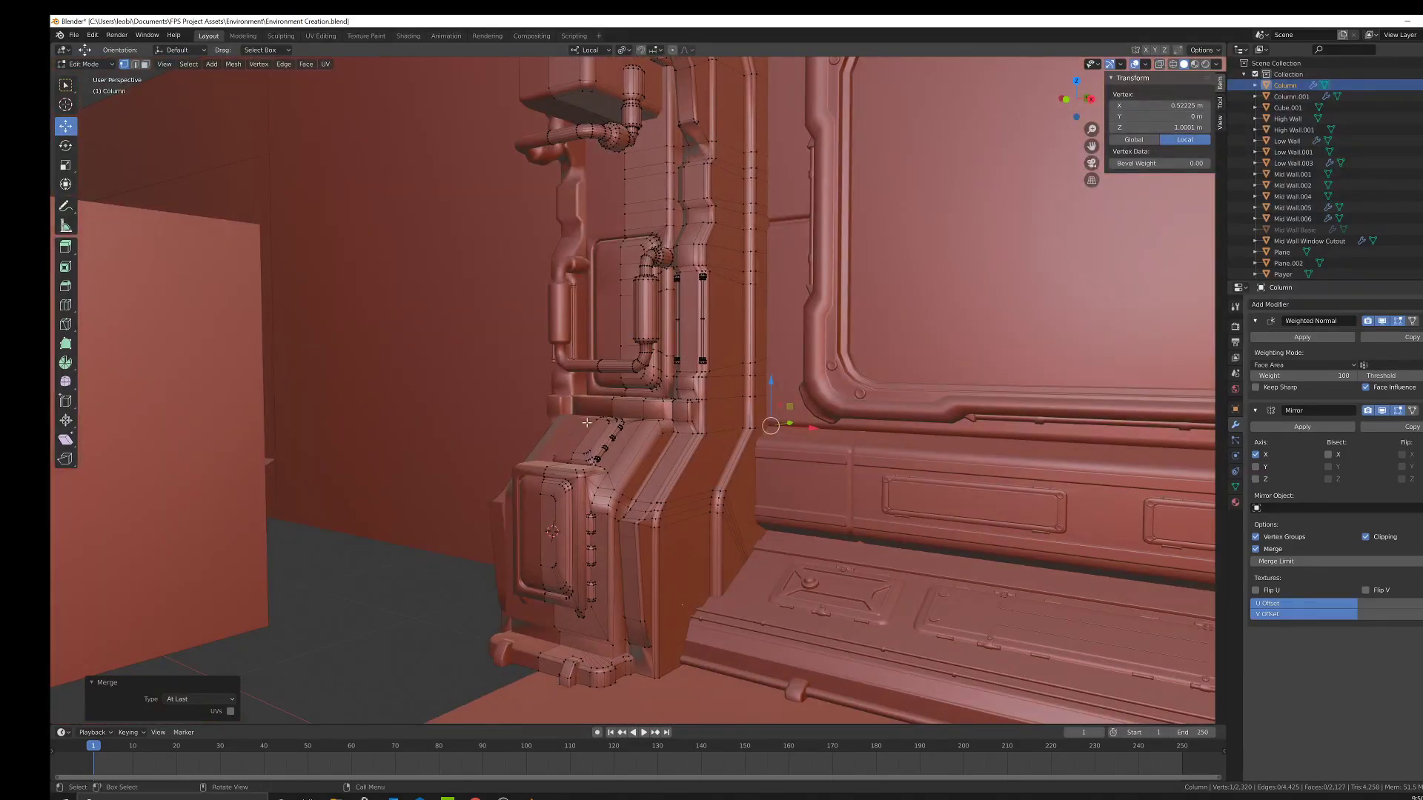
pyautogui.scroll(6, 810, 442)
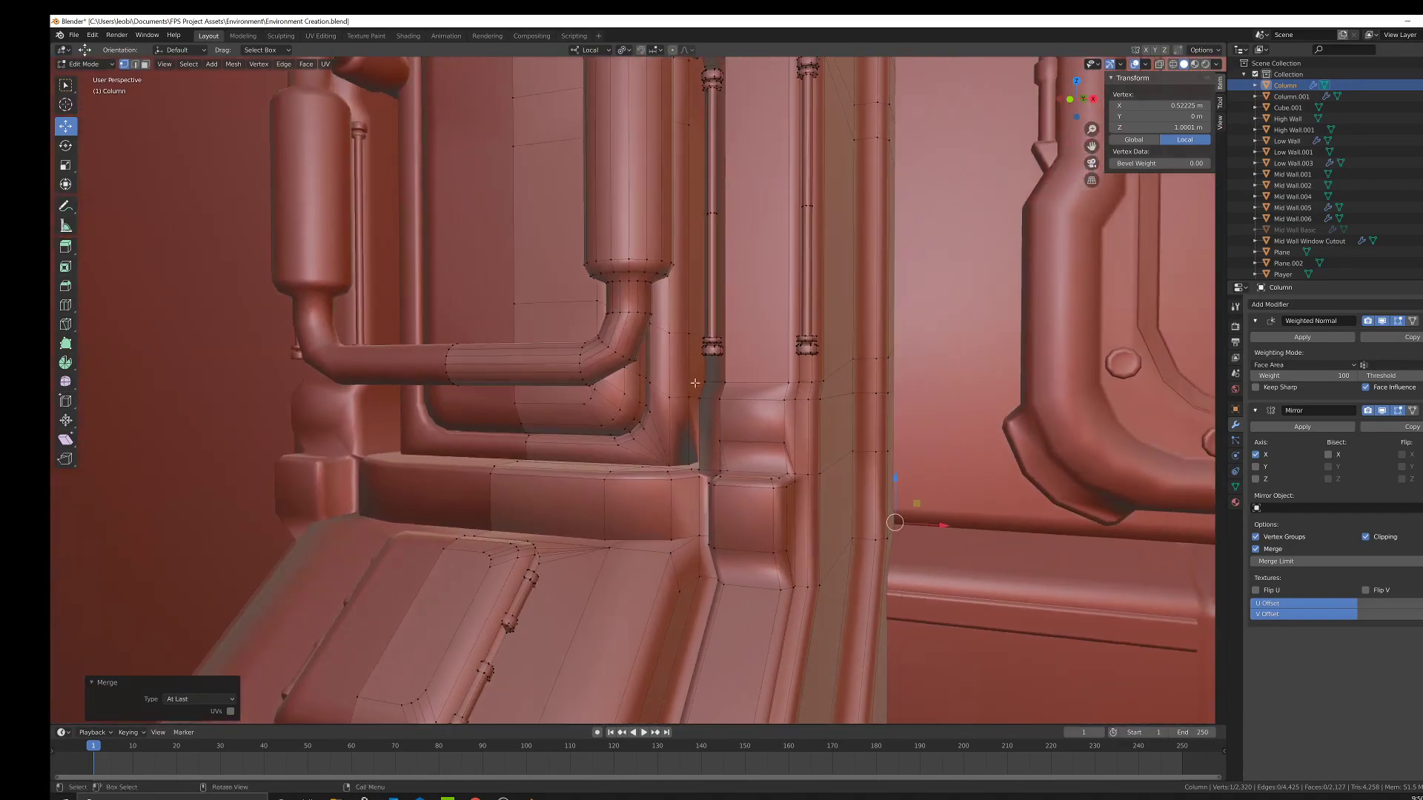
pyautogui.moveTo(694, 383); pyautogui.dragTo(722, 343, button='middle')
pyautogui.keyDown('shift'); pyautogui.click(723, 343); pyautogui.keyUp('shift')
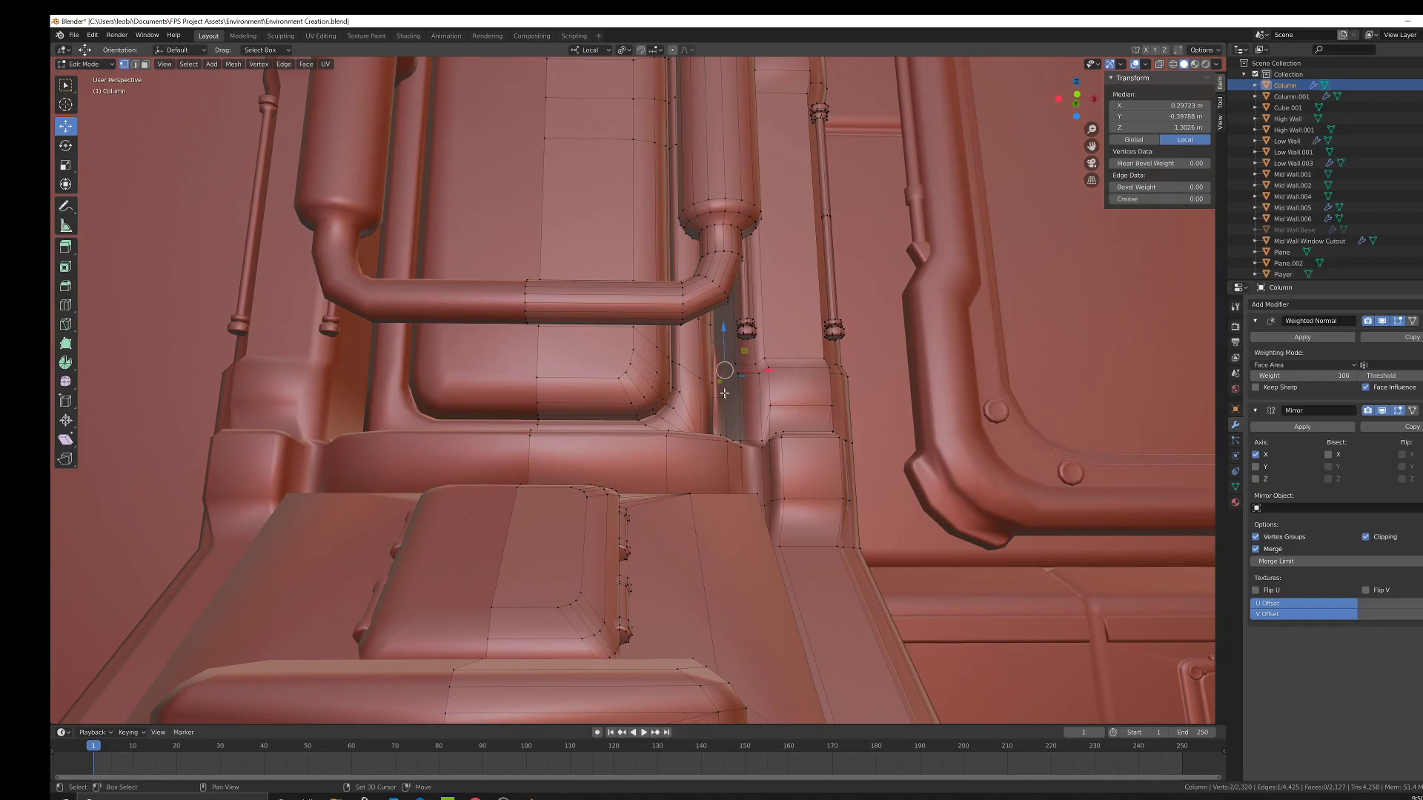
pyautogui.rightClick(800, 384)
pyautogui.click(857, 394)
# Merge the two neighbouring vertex pairs on the groove's inner wall into their lower vertices with At Last.
pyautogui.scroll(4, 741, 404)
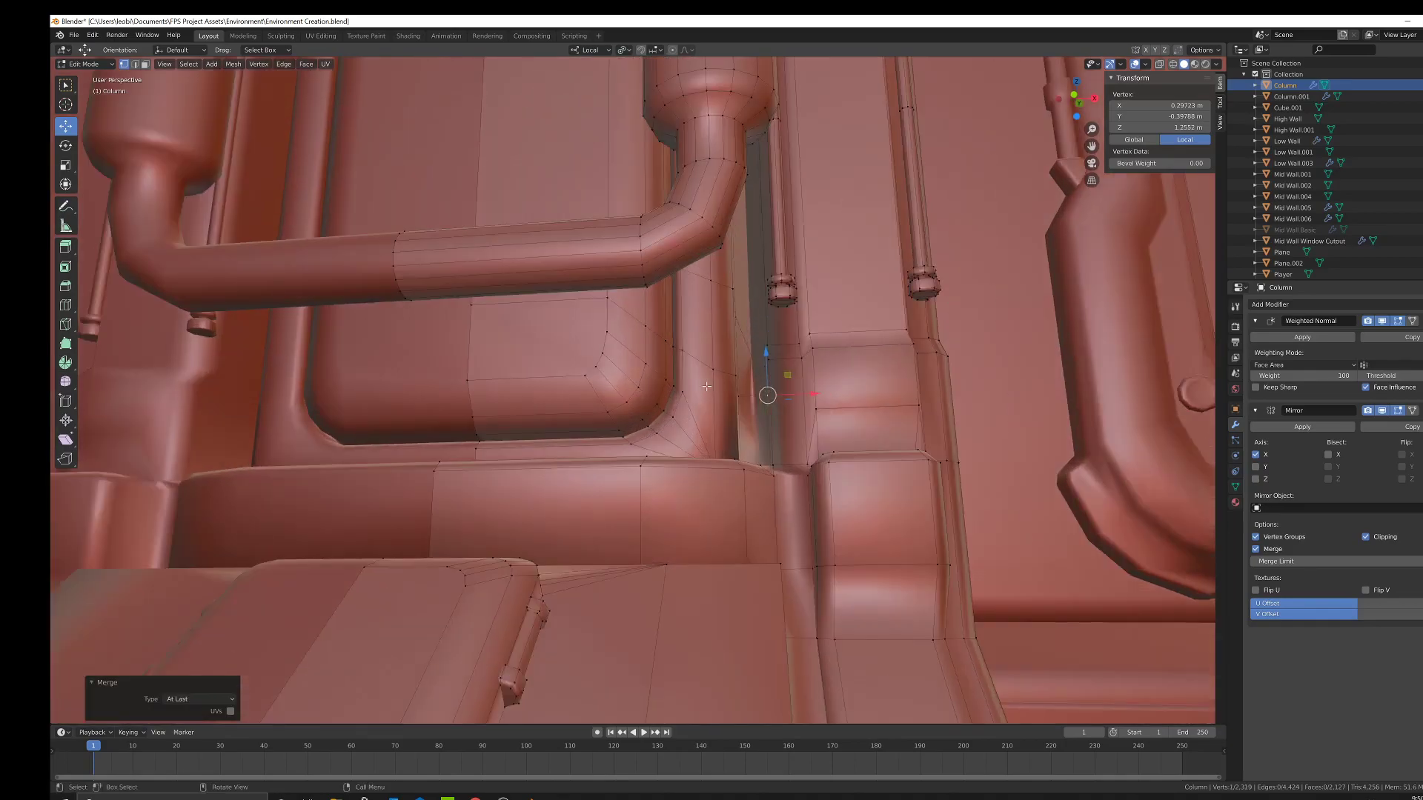
pyautogui.moveTo(742, 404); pyautogui.dragTo(745, 410, button='middle')
pyautogui.keyDown('shift'); pyautogui.click(738, 393); pyautogui.keyUp('shift')
pyautogui.rightClick(741, 393)
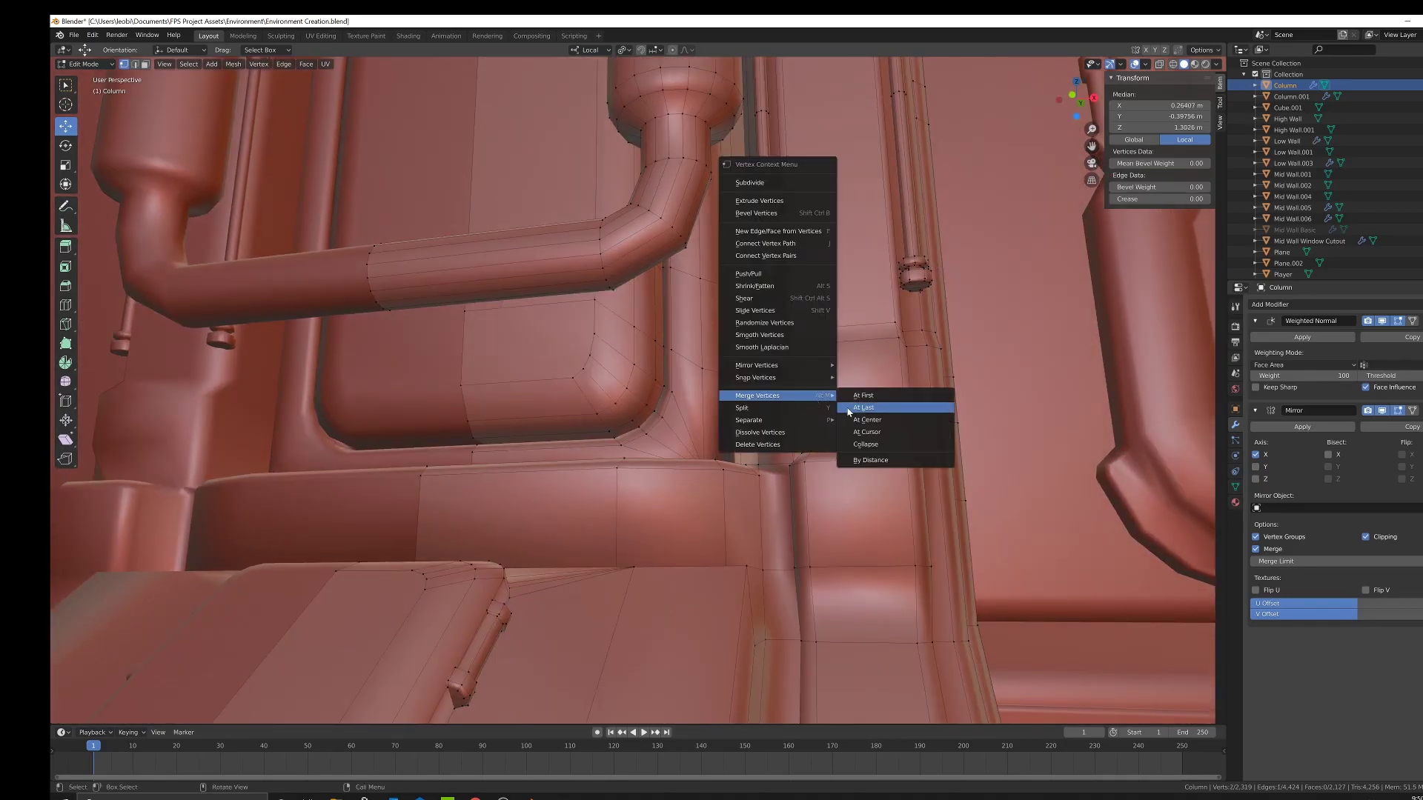
pyautogui.click(860, 405)
pyautogui.keyDown('shift'); pyautogui.click(725, 374); pyautogui.keyUp('shift')
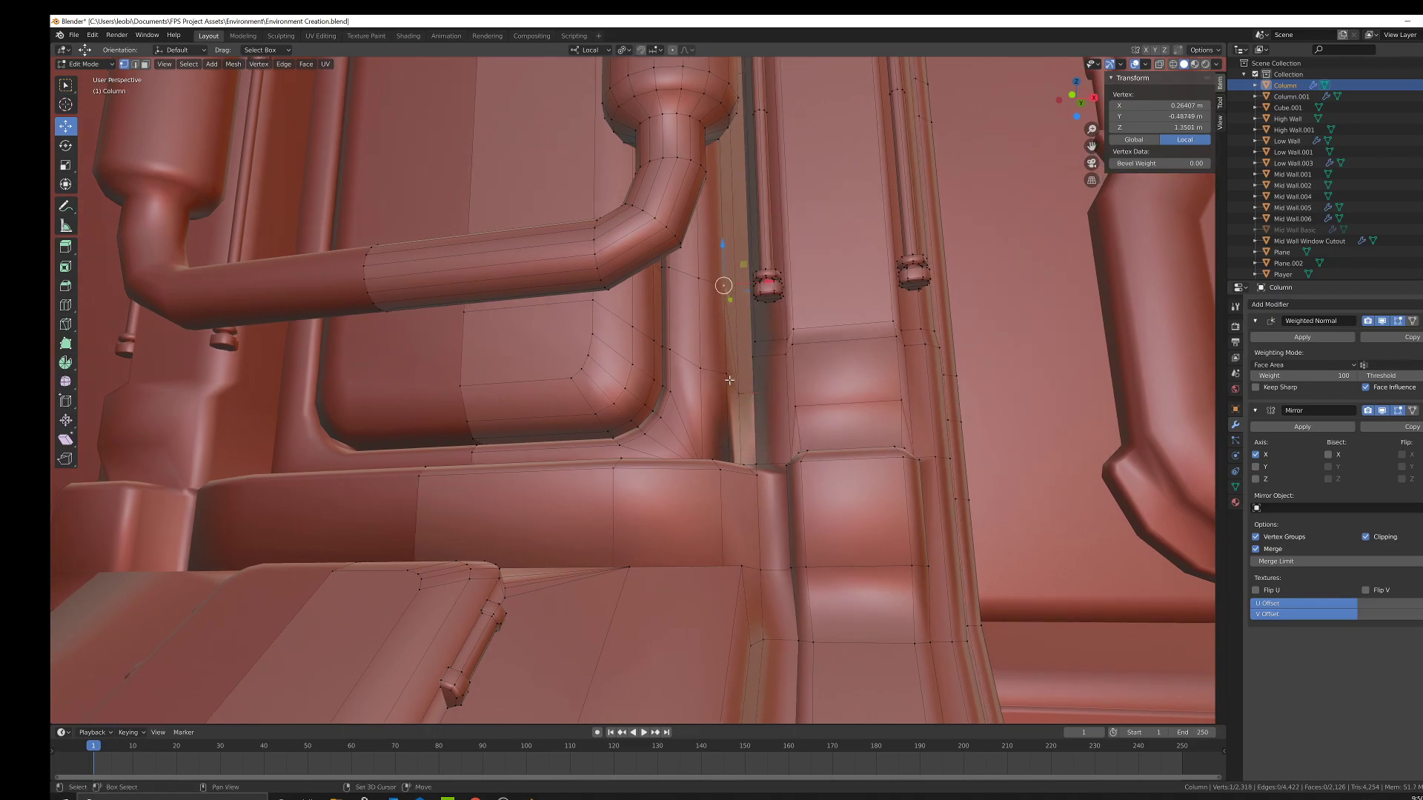
pyautogui.rightClick(734, 375)
pyautogui.moveTo(816, 375)
pyautogui.click(885, 389)
# Merge the two vertex pairs on the rounded strip between the groove and the panel recess with At Last.
pyautogui.keyDown('shift'); pyautogui.click(701, 368); pyautogui.keyUp('shift')
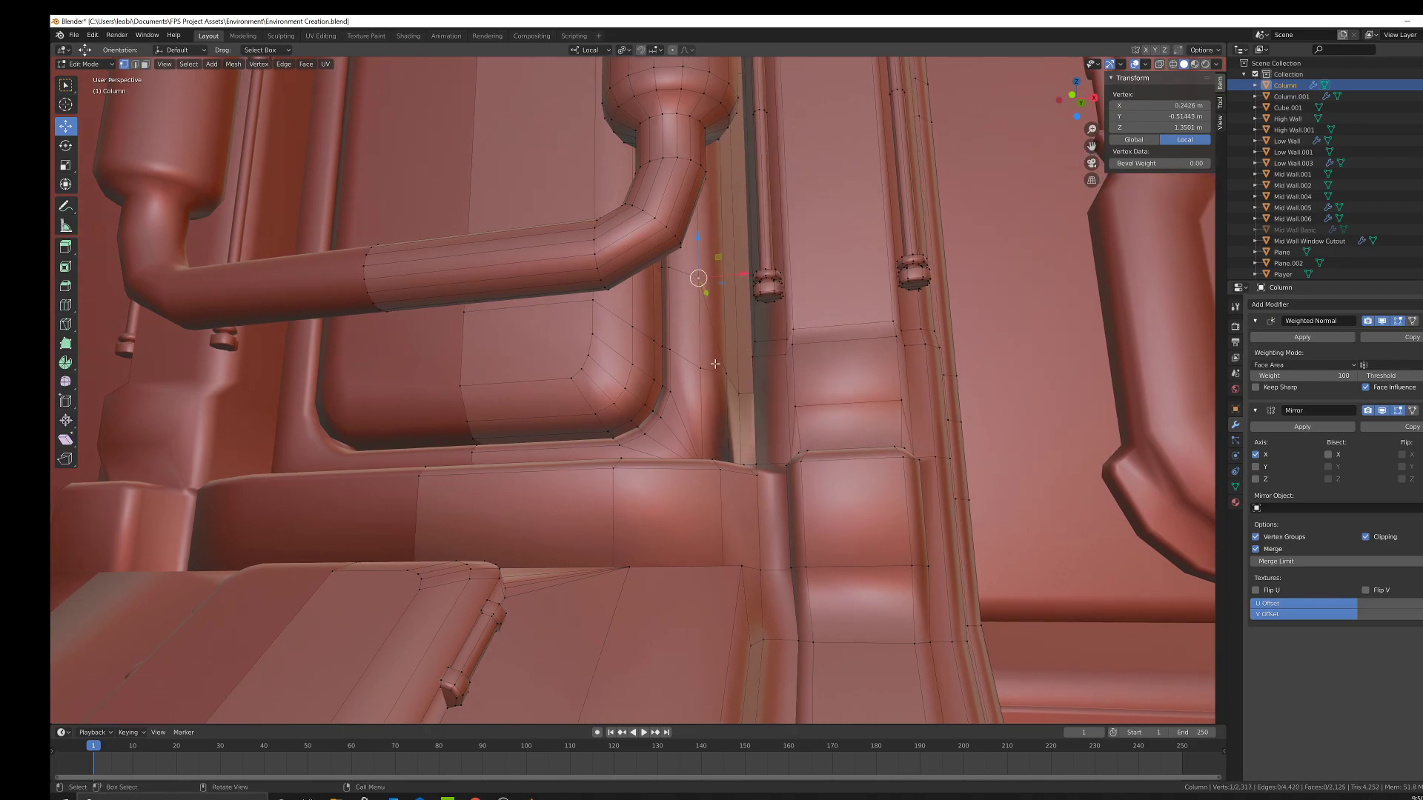
pyautogui.rightClick(704, 364)
pyautogui.moveTo(771, 365)
pyautogui.click(852, 376)
pyautogui.moveTo(708, 361); pyautogui.dragTo(686, 296, button='middle')
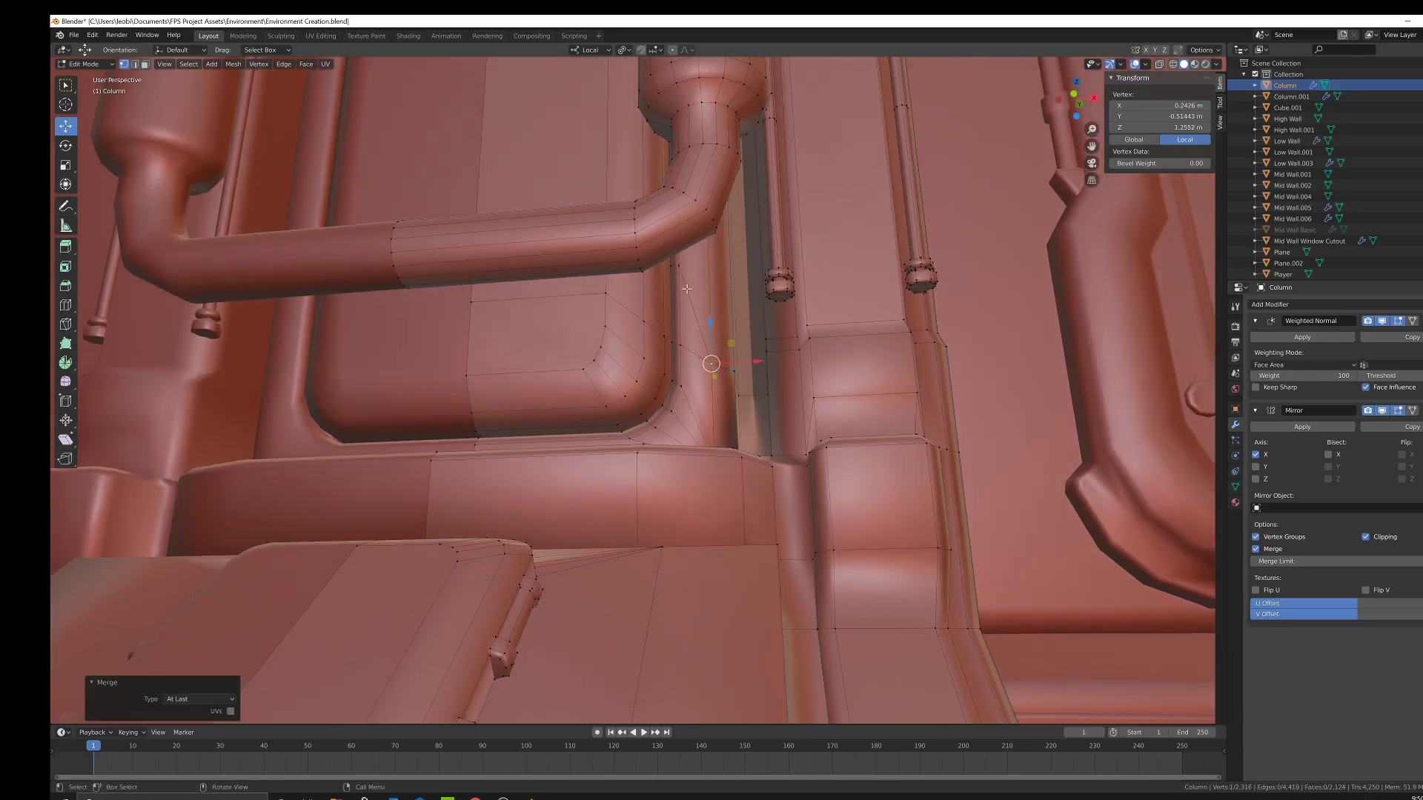
pyautogui.click(679, 265)
pyautogui.keyDown('shift'); pyautogui.click(683, 341); pyautogui.keyUp('shift')
pyautogui.rightClick(686, 344)
pyautogui.moveTo(741, 349)
pyautogui.click(810, 359)
pyautogui.moveTo(810, 359); pyautogui.dragTo(723, 296, button='middle')
# Merge the redundant vertices along the panel recess's front edge below the pipe with At Last.
pyautogui.click(683, 268)
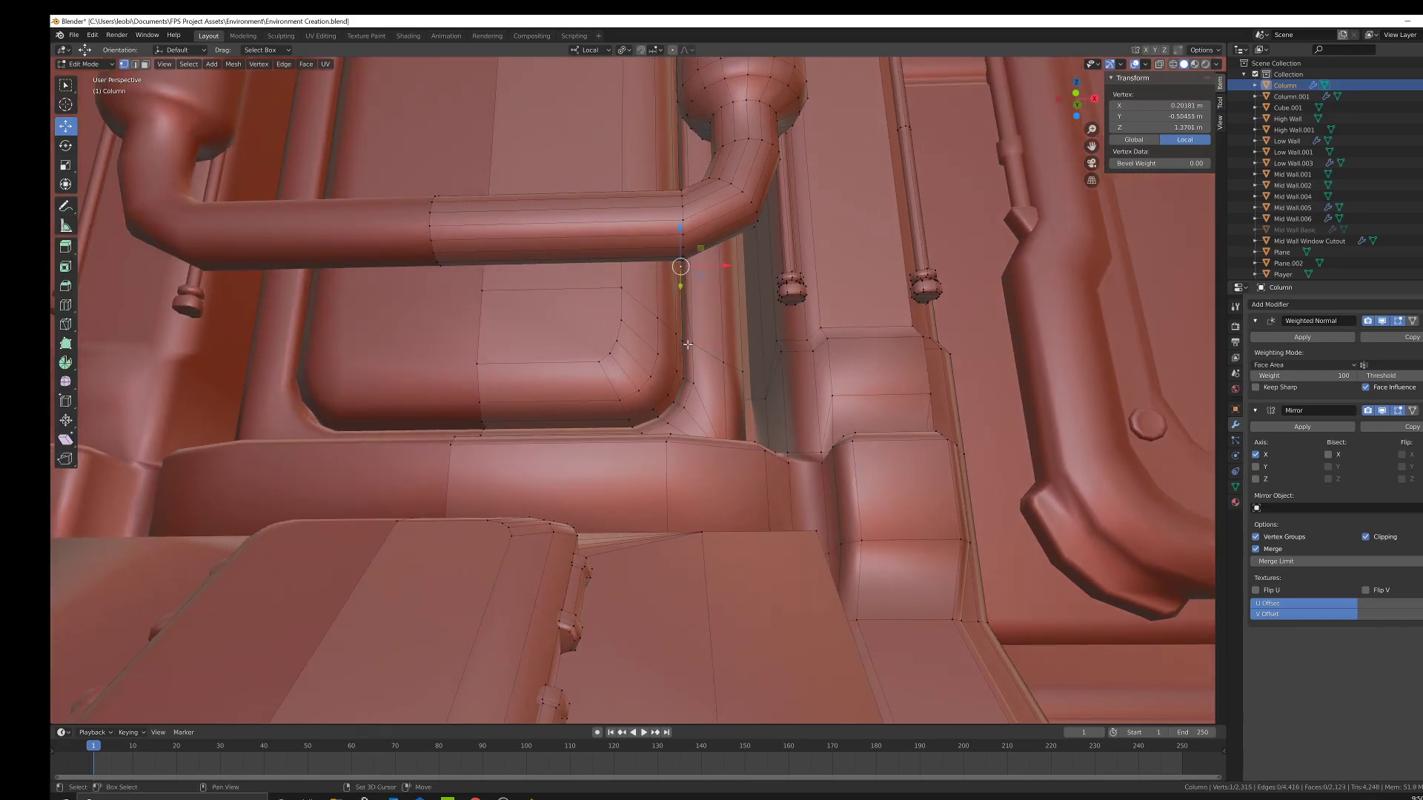
pyautogui.keyDown('shift'); pyautogui.click(688, 343); pyautogui.keyUp('shift')
pyautogui.rightClick(688, 345)
pyautogui.hotkey('ctrl', 'z')
pyautogui.keyDown('shift'); pyautogui.click(687, 340); pyautogui.keyUp('shift')
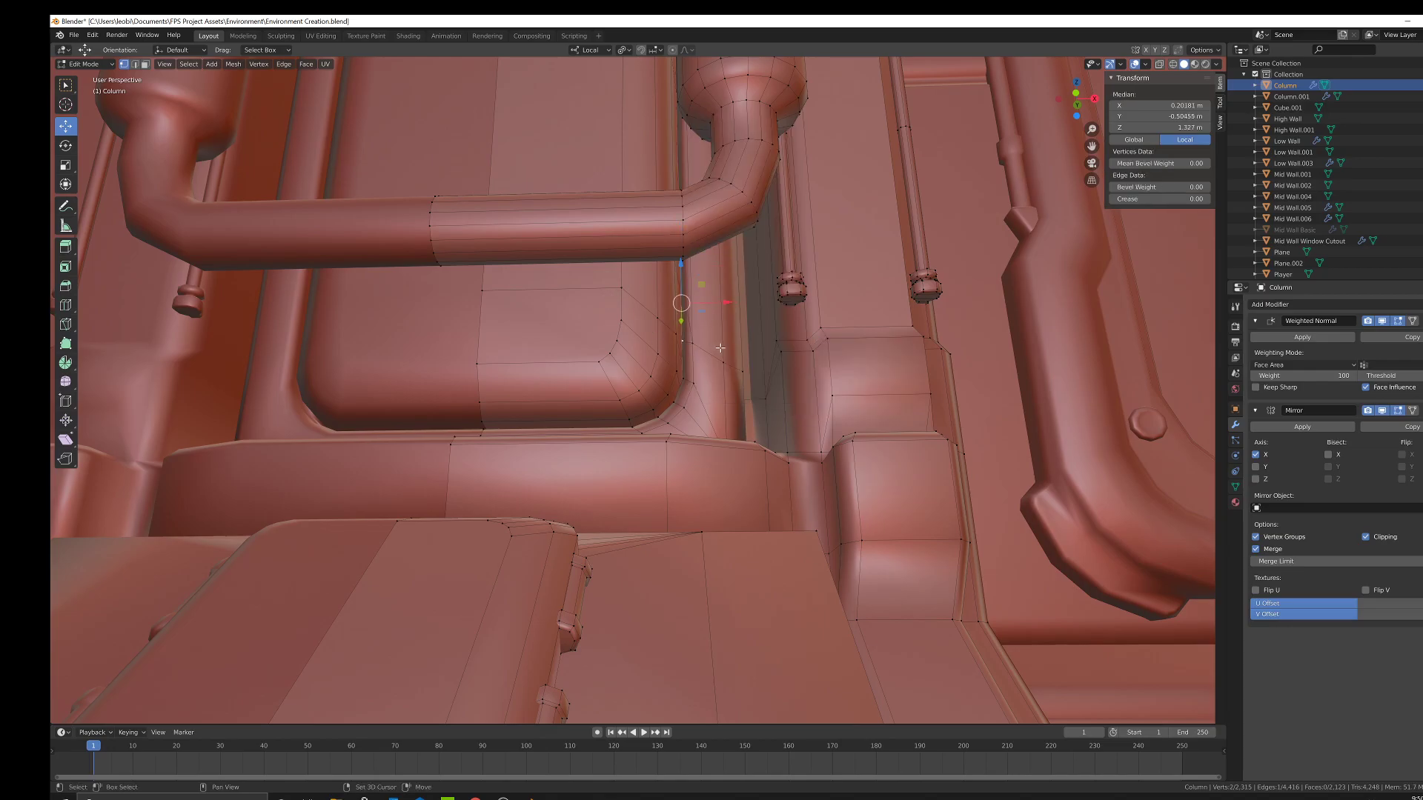
pyautogui.rightClick(688, 350)
pyautogui.click(807, 366)
# In Wireframe shading, merge the vertex pair on the recess's hidden back edge with At Last, then return to Solid.
pyautogui.moveTo(807, 366)
pyautogui.mouseDown(button='middle')
pyautogui.moveTo(666, 356)
pyautogui.moveTo(656, 380)
pyautogui.moveTo(659, 344)
pyautogui.mouseUp(button='middle')
pyautogui.hotkey('shift', 'z')
pyautogui.click(659, 345)
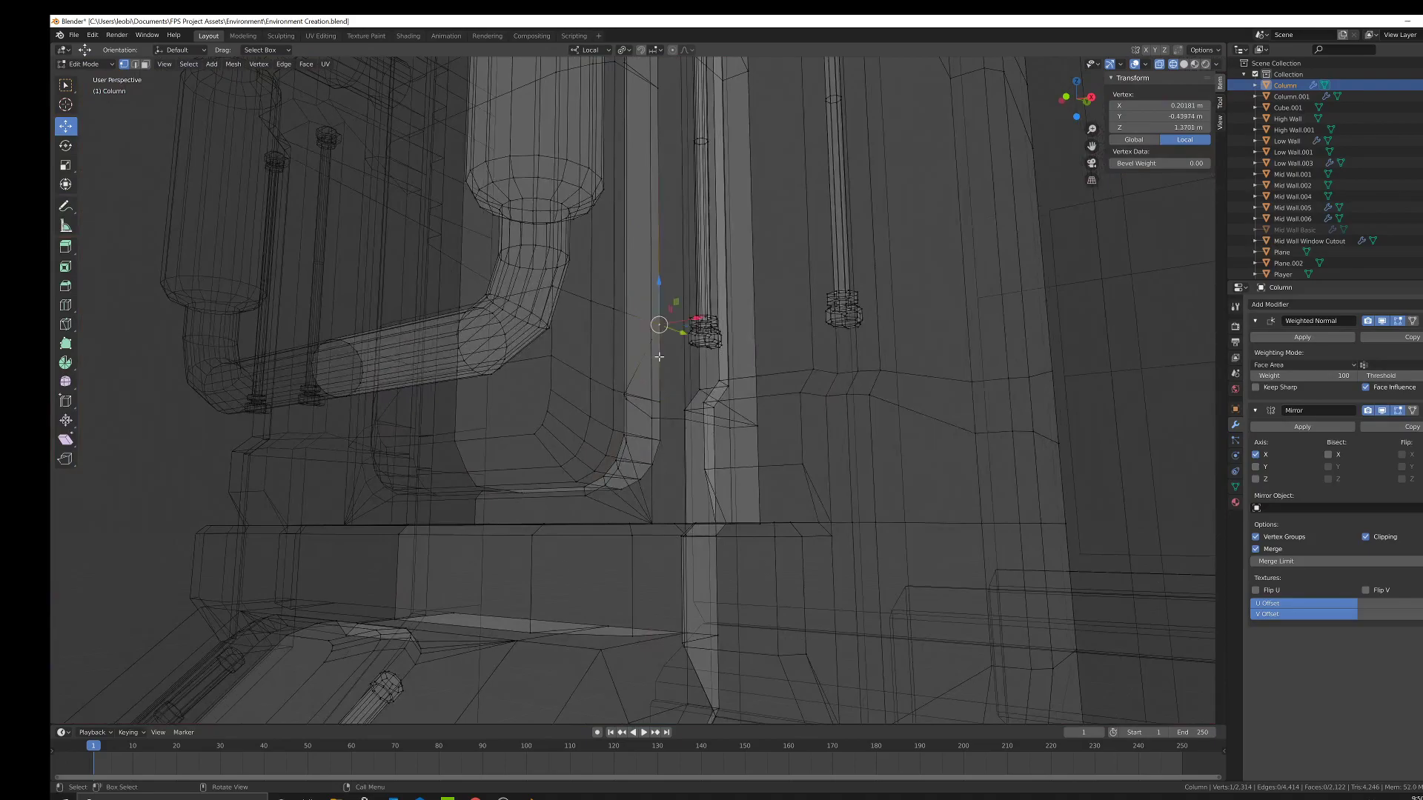
pyautogui.keyDown('shift'); pyautogui.click(659, 397); pyautogui.keyUp('shift')
pyautogui.rightClick(659, 397)
pyautogui.moveTo(711, 393)
pyautogui.click(800, 406)
pyautogui.hotkey('shift', 'z')
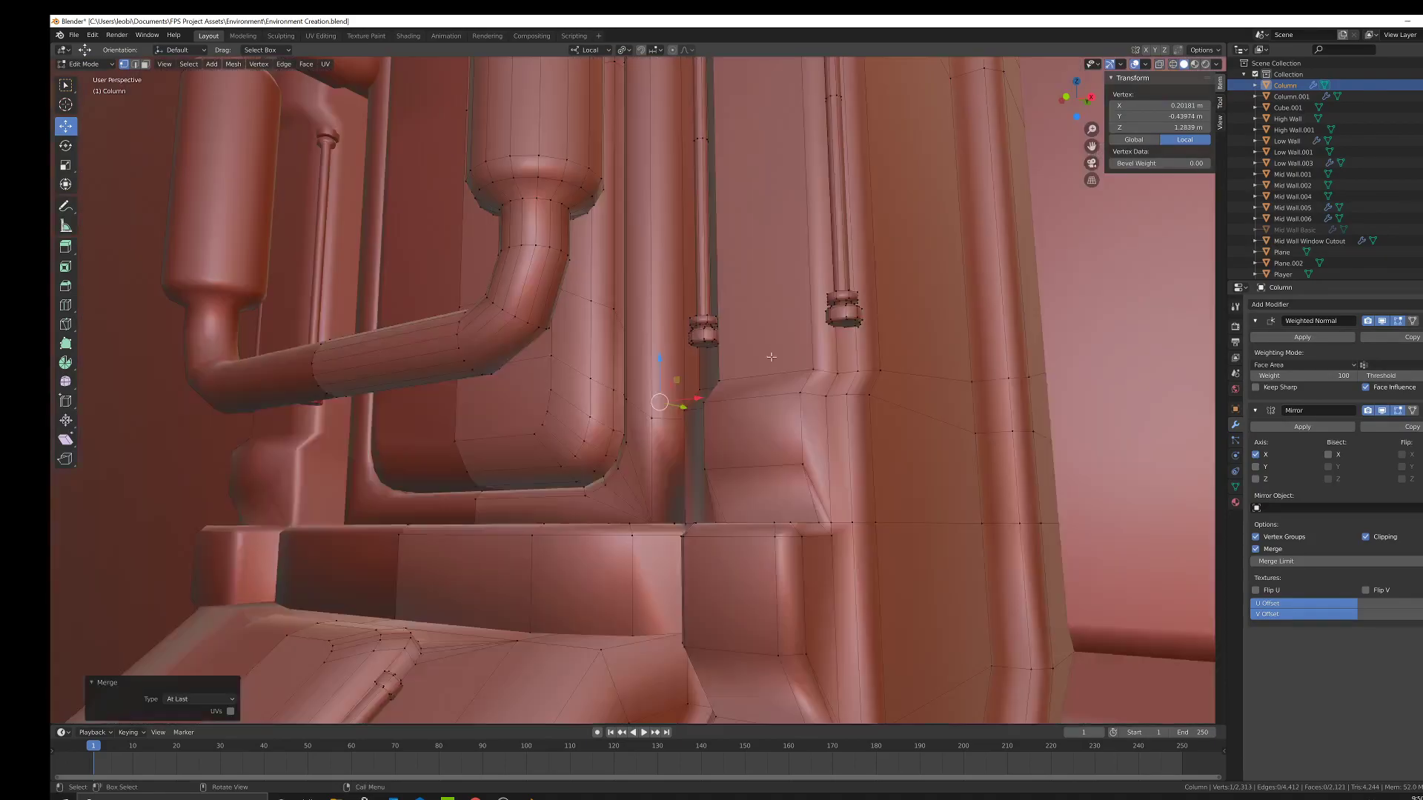
# Merge the redundant vertices on the rounded panel's outermost lower side bevel with At Last.
pyautogui.keyDown('shift'); pyautogui.click(635, 395); pyautogui.keyUp('shift')
pyautogui.rightClick(634, 392)
pyautogui.moveTo(713, 386)
pyautogui.click(797, 404)
# Merge the remaining redundant vertices on the rounded panel's lower side bevels into their corner vertices with At Last.
pyautogui.moveTo(633, 355); pyautogui.dragTo(667, 367, button='middle')
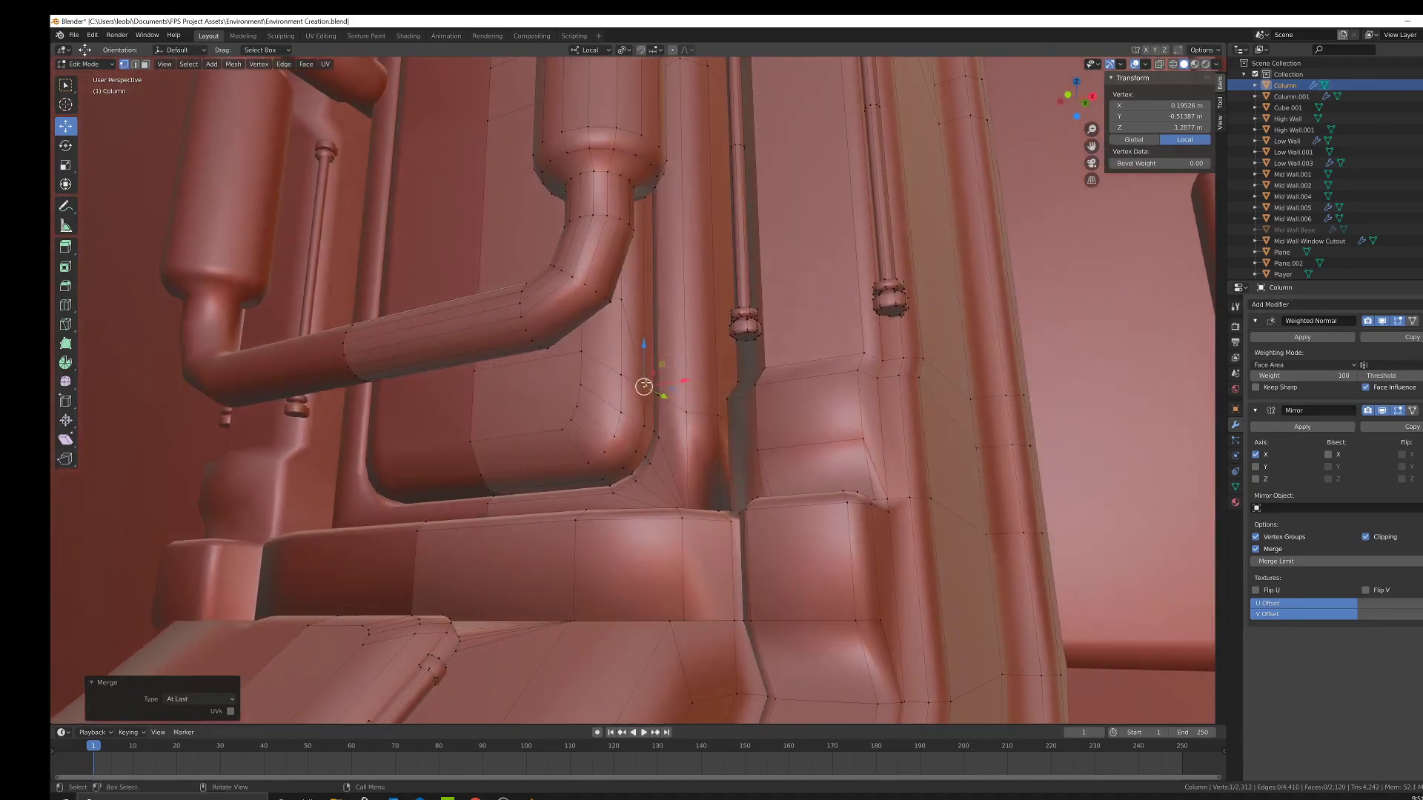
pyautogui.scroll(3, 666, 405)
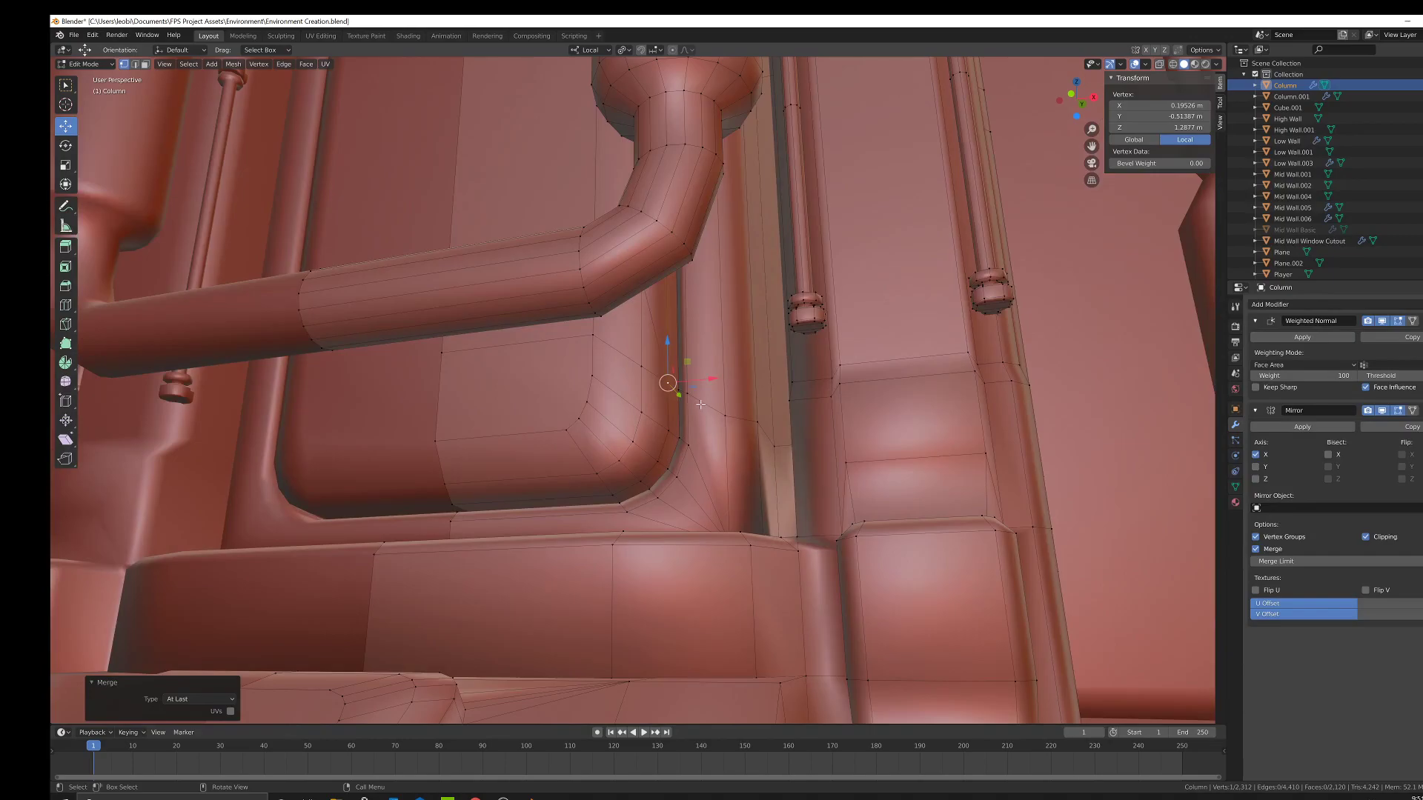
pyautogui.moveTo(739, 434); pyautogui.dragTo(601, 267, button='middle')
pyautogui.keyDown('shift'); pyautogui.click(601, 267); pyautogui.keyUp('shift')
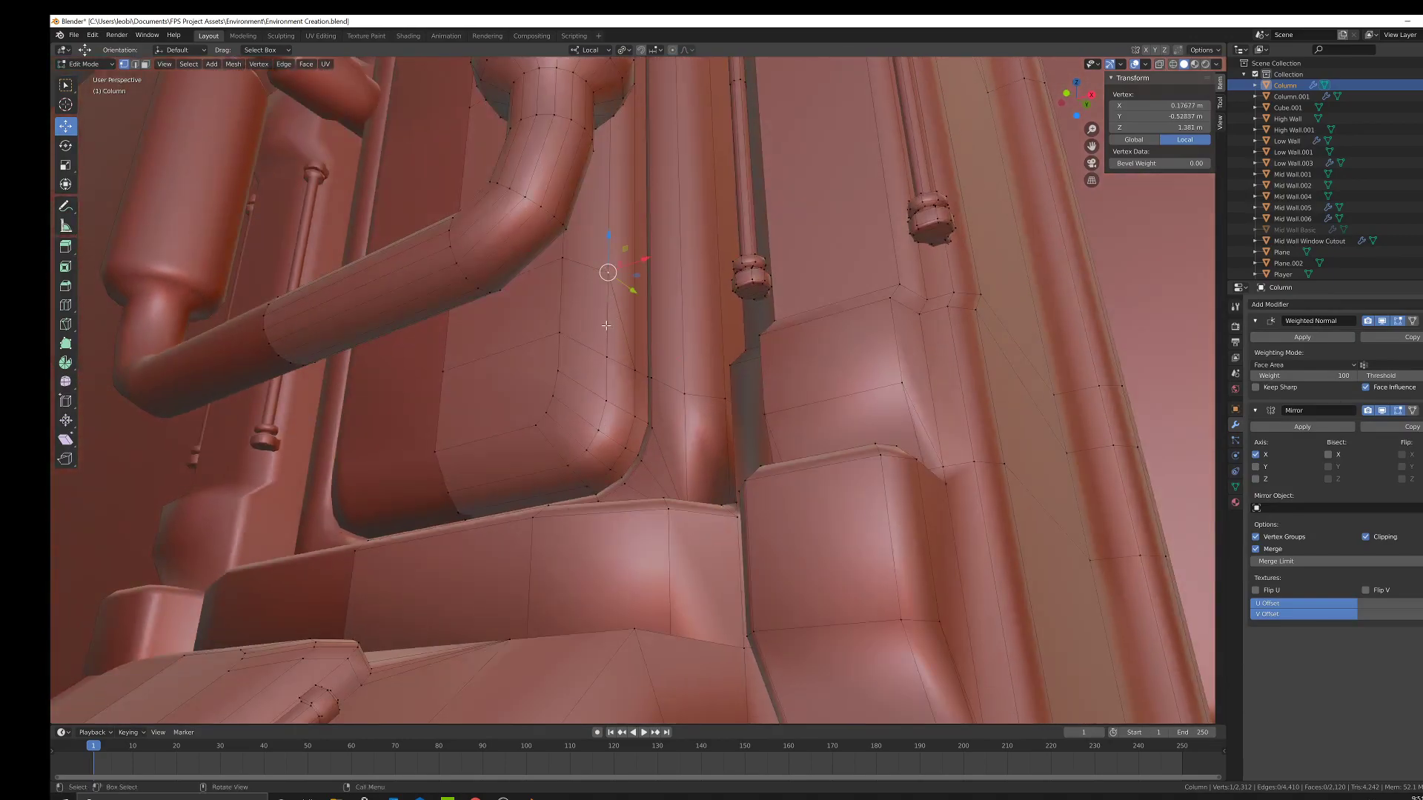
pyautogui.rightClick(614, 394)
pyautogui.moveTo(711, 397)
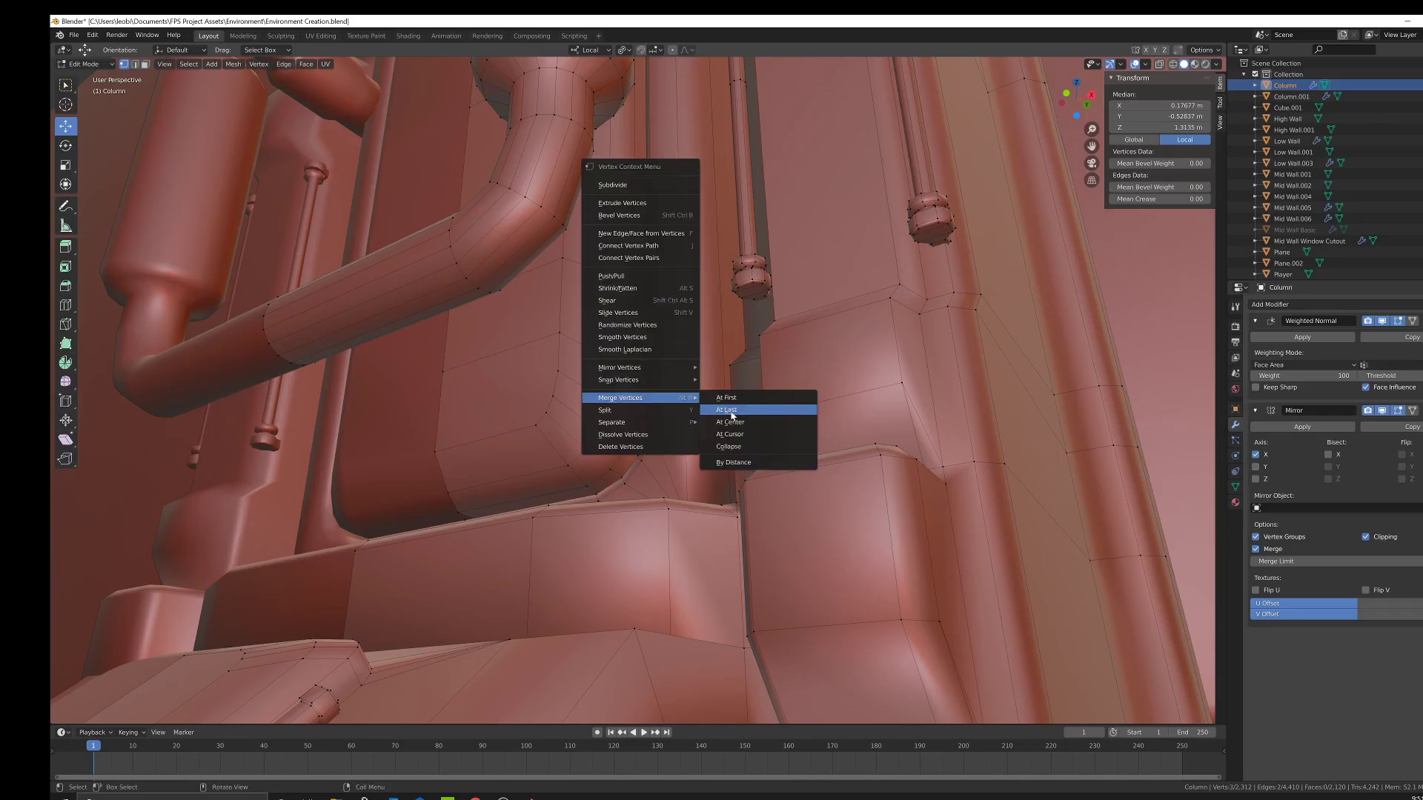
pyautogui.click(760, 400)
pyautogui.rightClick(640, 412)
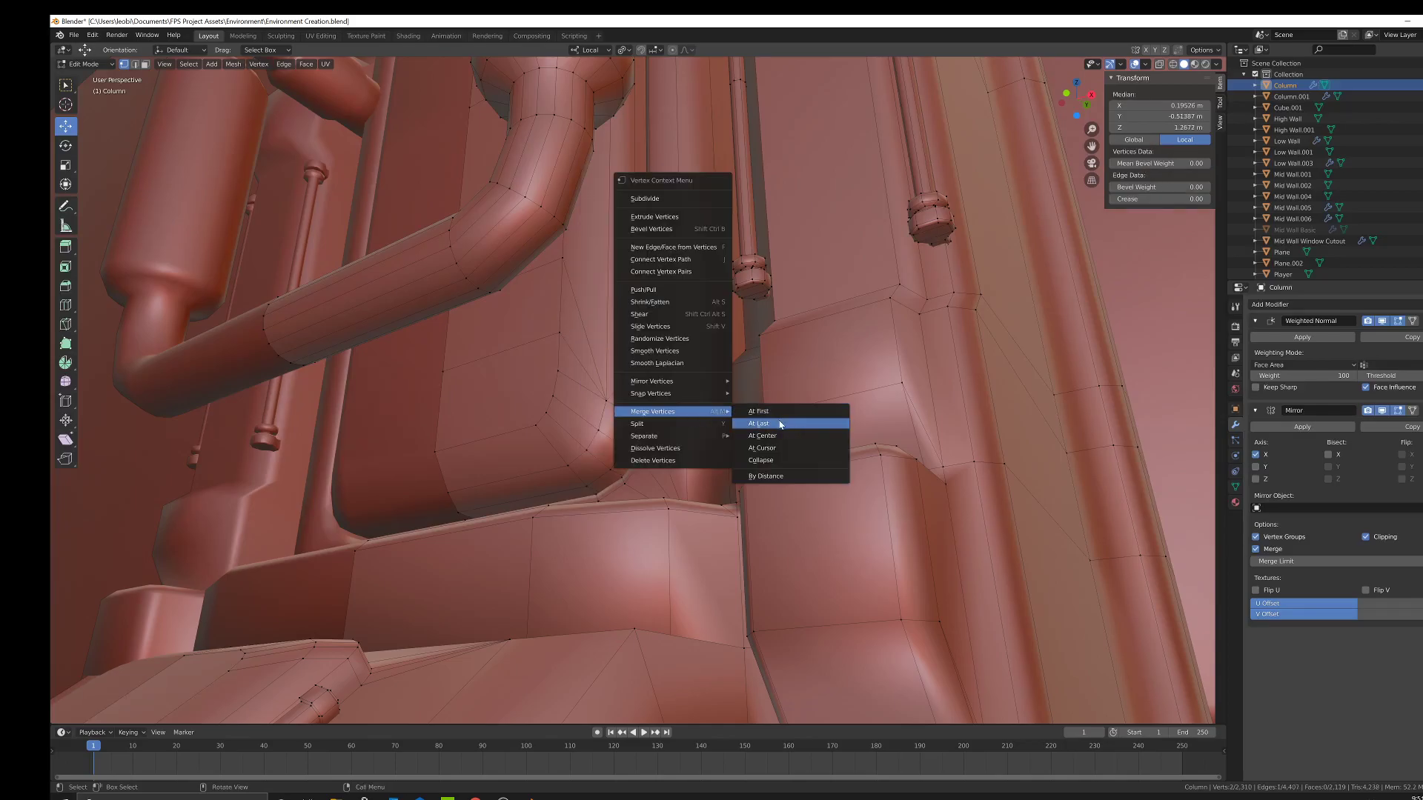
pyautogui.click(776, 419)
# Merge the redundant vertices along the panel's inner side edge and mirror centre line into the lowest ones with At Last.
pyautogui.click(568, 305)
pyautogui.keyDown('shift'); pyautogui.click(563, 334); pyautogui.keyUp('shift')
pyautogui.rightClick(623, 360)
pyautogui.moveTo(667, 359)
pyautogui.click(723, 375)
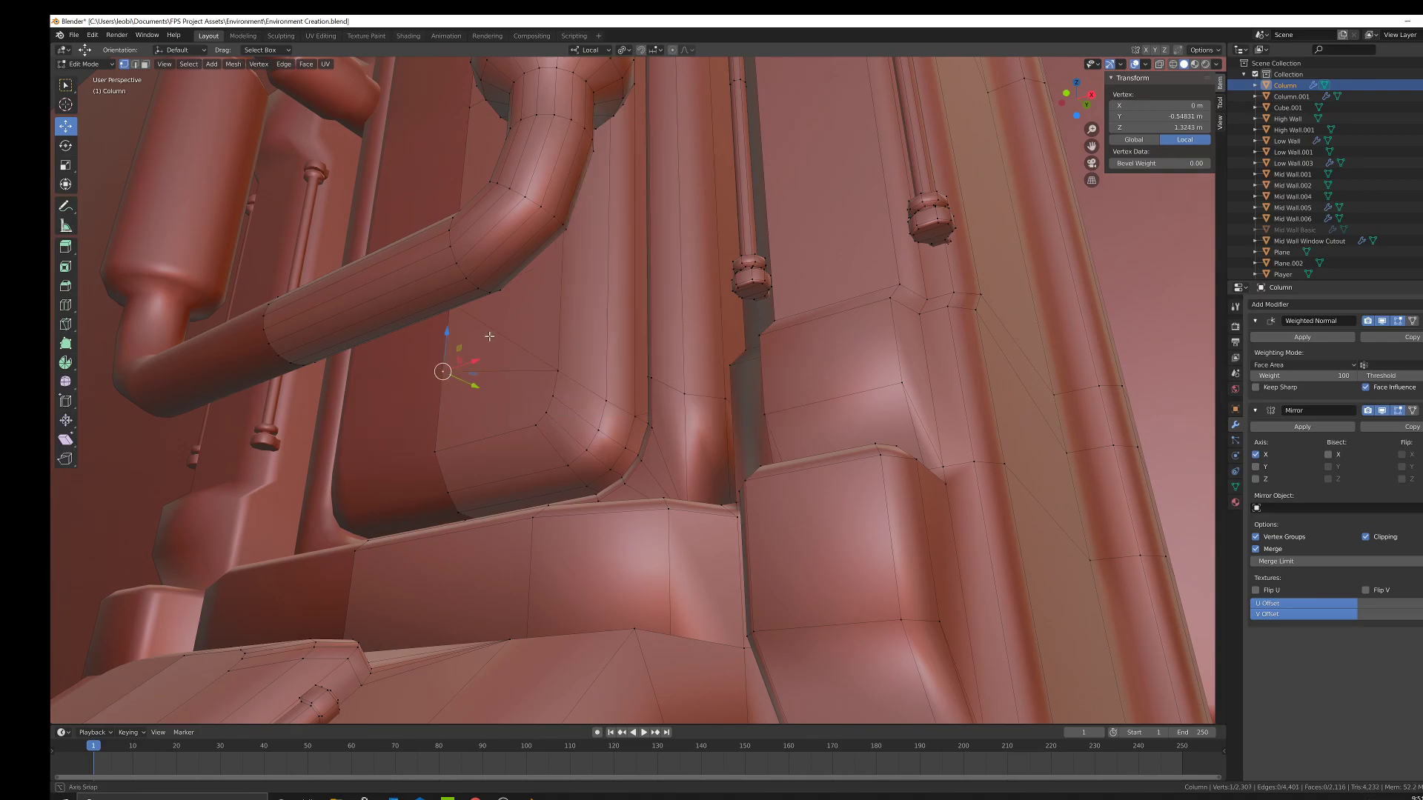
pyautogui.moveTo(447, 370); pyautogui.dragTo(519, 367, button='middle')
pyautogui.keyDown('shift'); pyautogui.click(526, 367); pyautogui.keyUp('shift')
pyautogui.rightClick(573, 399)
pyautogui.click(660, 413)
# In Wireframe shading, merge the recess's hidden back edge vertex into the lower corner vertex with At Last.
pyautogui.moveTo(660, 413)
pyautogui.mouseDown(button='middle')
pyautogui.moveTo(709, 412)
pyautogui.moveTo(693, 404)
pyautogui.moveTo(688, 415)
pyautogui.mouseUp(button='middle')
pyautogui.press('z')
pyautogui.click(677, 403)
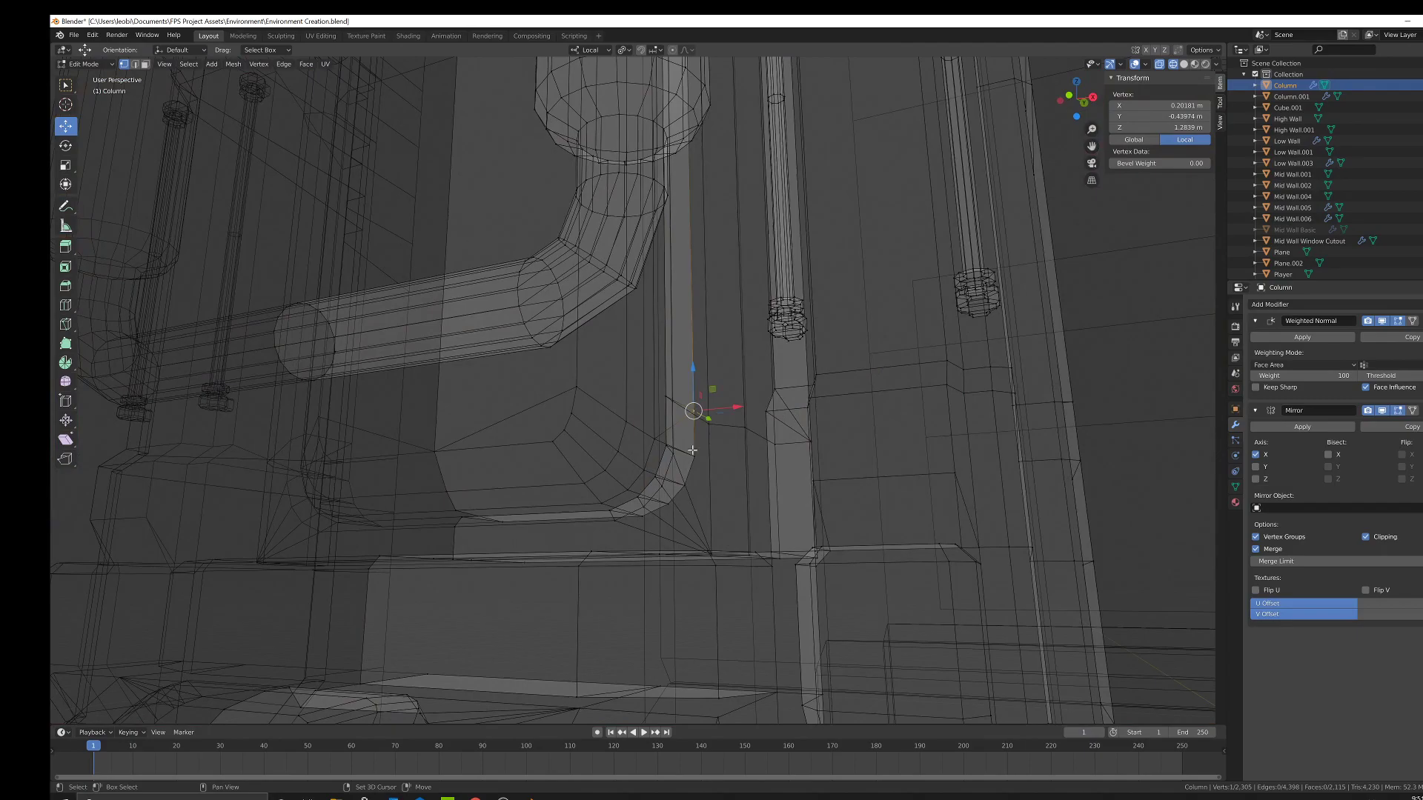
pyautogui.rightClick(692, 450)
pyautogui.moveTo(740, 444)
pyautogui.click(839, 454)
pyautogui.moveTo(838, 455); pyautogui.dragTo(799, 414, button='middle')
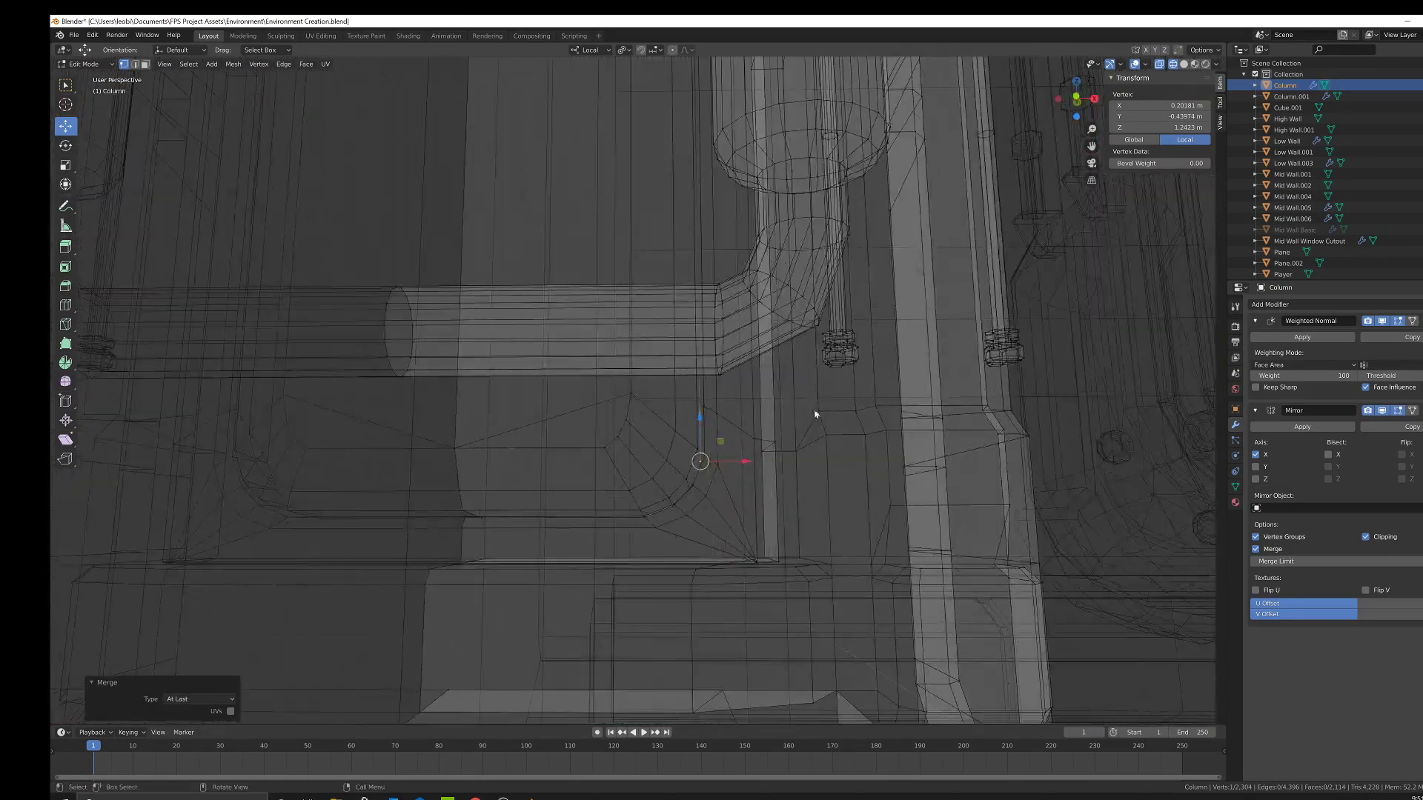
# Return to Solid shading and merge the recess's front edge vertices beside the panel's lower corner with At Last.
pyautogui.hotkey('shift', 'z')
pyautogui.click(704, 407)
pyautogui.keyDown('shift'); pyautogui.click(700, 460); pyautogui.keyUp('shift')
pyautogui.rightClick(787, 449)
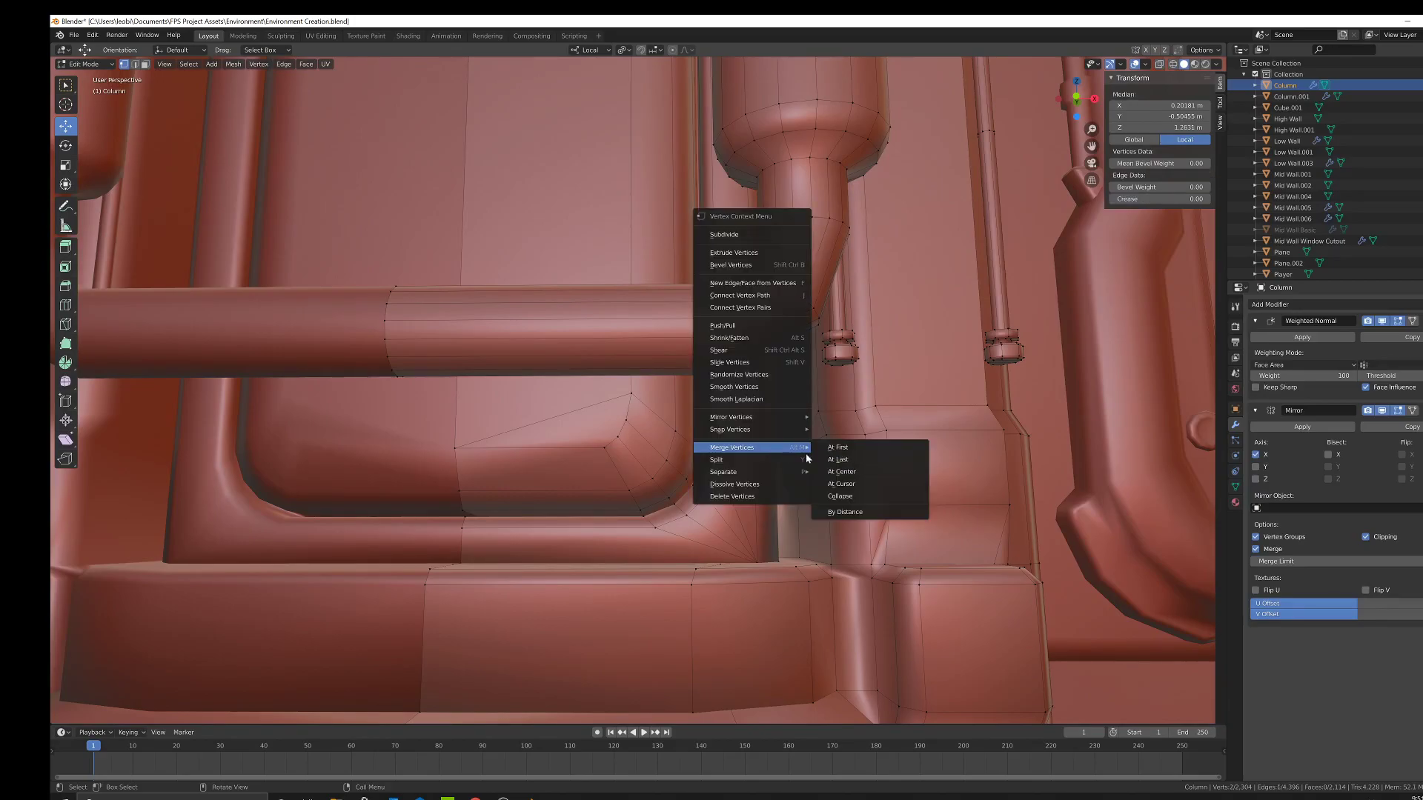
pyautogui.click(815, 458)
pyautogui.keyDown('shift'); pyautogui.click(717, 465); pyautogui.keyUp('shift')
pyautogui.rightClick(786, 468)
pyautogui.click(857, 483)
# Merge the next two vertex pairs of the strip beside the panel down to the ledge with At Last.
pyautogui.moveTo(717, 465)
pyautogui.mouseDown(button='middle')
pyautogui.moveTo(701, 583)
pyautogui.moveTo(739, 458)
pyautogui.mouseUp(button='middle')
pyautogui.keyDown('shift'); pyautogui.click(701, 583); pyautogui.keyUp('shift')
pyautogui.rightClick(701, 583)
pyautogui.moveTo(734, 583)
pyautogui.click(778, 591)
pyautogui.keyDown('shift'); pyautogui.click(736, 586); pyautogui.keyUp('shift')
pyautogui.rightClick(736, 582)
pyautogui.moveTo(786, 569)
pyautogui.click(834, 567)
# In Wireframe shading, merge the groove's hidden inner wall vertex into the one at ledge level with At Last.
pyautogui.moveTo(834, 567)
pyautogui.mouseDown(button='middle')
pyautogui.moveTo(844, 556)
pyautogui.moveTo(772, 489)
pyautogui.moveTo(773, 468)
pyautogui.mouseUp(button='middle')
pyautogui.press('z')
pyautogui.click(787, 553)
pyautogui.click(772, 450)
pyautogui.keyDown('shift'); pyautogui.click(775, 555); pyautogui.keyUp('shift')
pyautogui.rightClick(775, 555)
pyautogui.moveTo(819, 552)
pyautogui.click(911, 561)
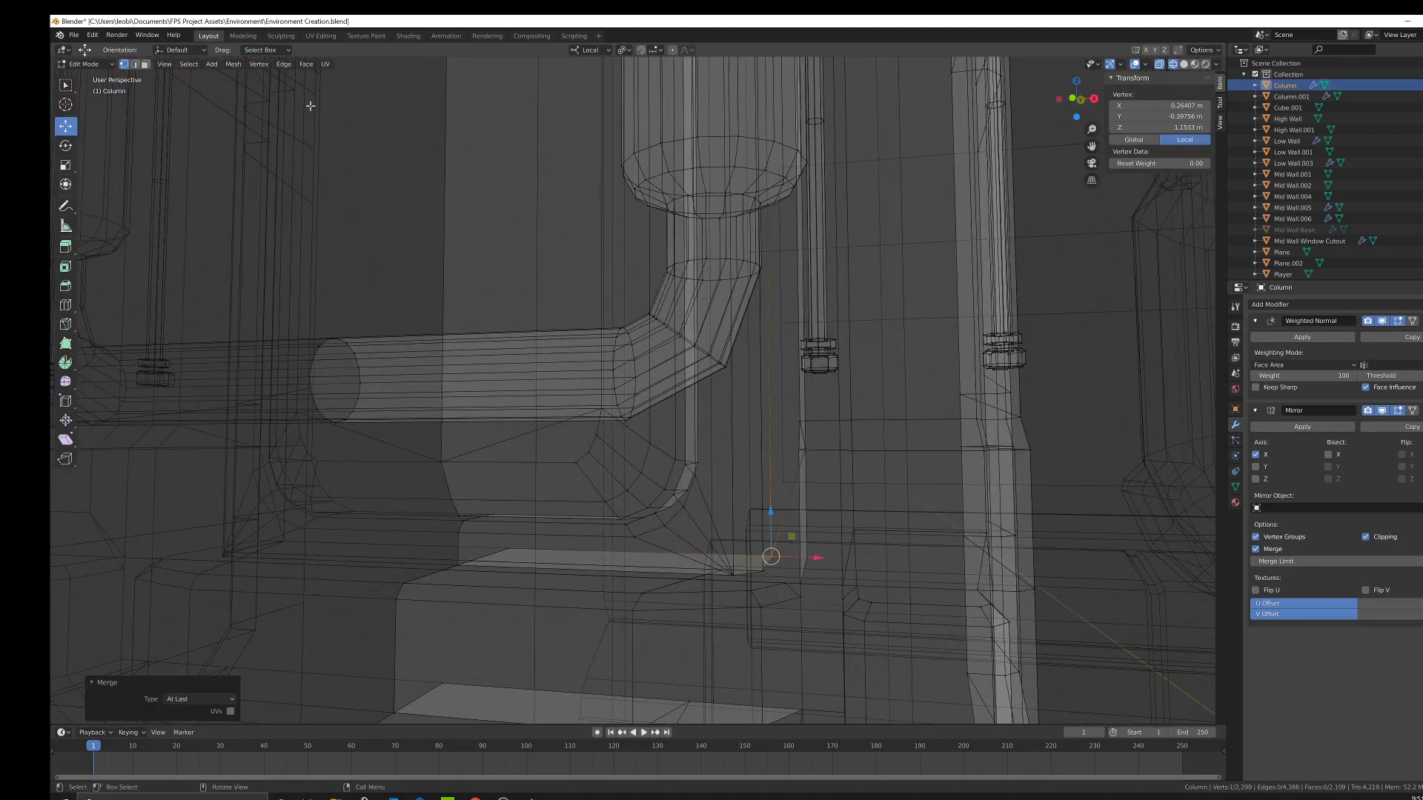
# Delete the two hidden horizontal faces at ledge level behind the panel frame, then return to Solid shading.
pyautogui.click(145, 64)
pyautogui.moveTo(541, 475); pyautogui.dragTo(562, 484, button='middle')
pyautogui.click(624, 559)
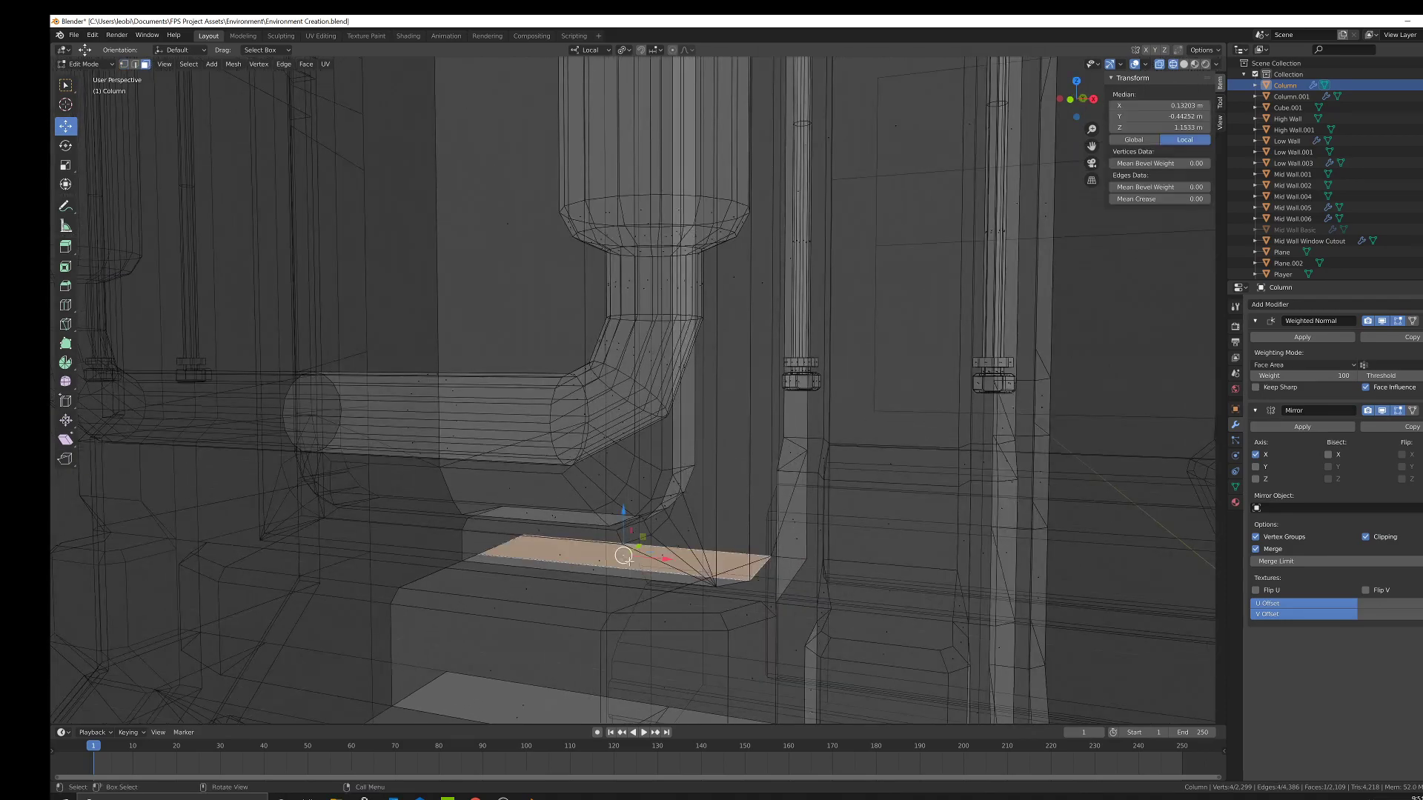
pyautogui.keyDown('shift'); pyautogui.click(599, 569); pyautogui.keyUp('shift')
pyautogui.press('x')
pyautogui.click(741, 563)
pyautogui.press('z')
pyautogui.click(782, 549)
# Merge the groove's back corner vertices down to ledge level with At Last.
pyautogui.moveTo(732, 492)
pyautogui.mouseDown(button='middle')
pyautogui.moveTo(724, 470)
pyautogui.moveTo(701, 478)
pyautogui.moveTo(749, 463)
pyautogui.moveTo(708, 474)
pyautogui.mouseUp(button='middle')
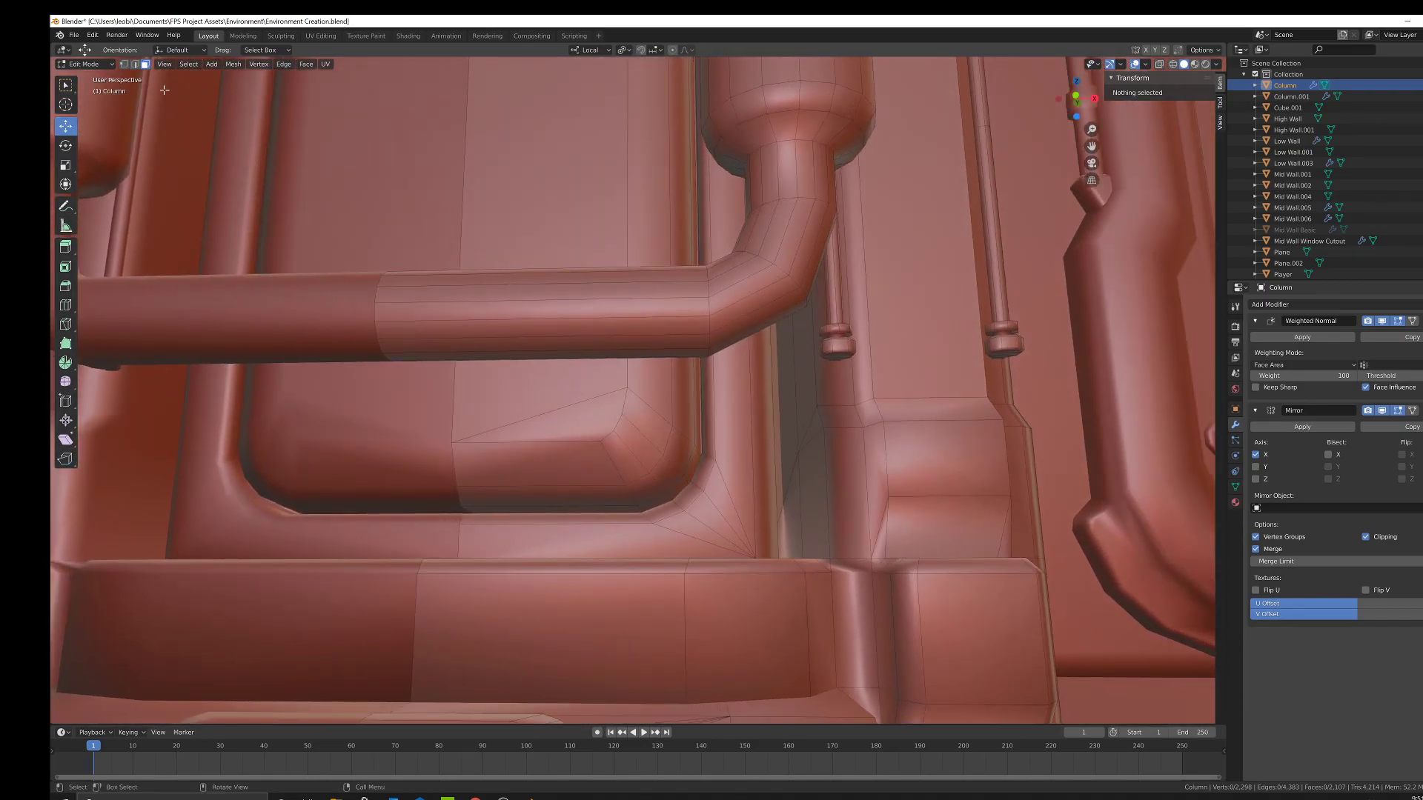
pyautogui.moveTo(795, 461); pyautogui.dragTo(798, 445, button='middle')
pyautogui.moveTo(797, 445); pyautogui.dragTo(851, 550)
pyautogui.rightClick(851, 550)
pyautogui.moveTo(852, 546)
pyautogui.click(919, 562)
# Merge the redundant centre line vertices of the panel's upper half into its top vertex with At Last.
pyautogui.moveTo(816, 475); pyautogui.dragTo(700, 375, button='middle')
pyautogui.scroll(5, 700, 375)
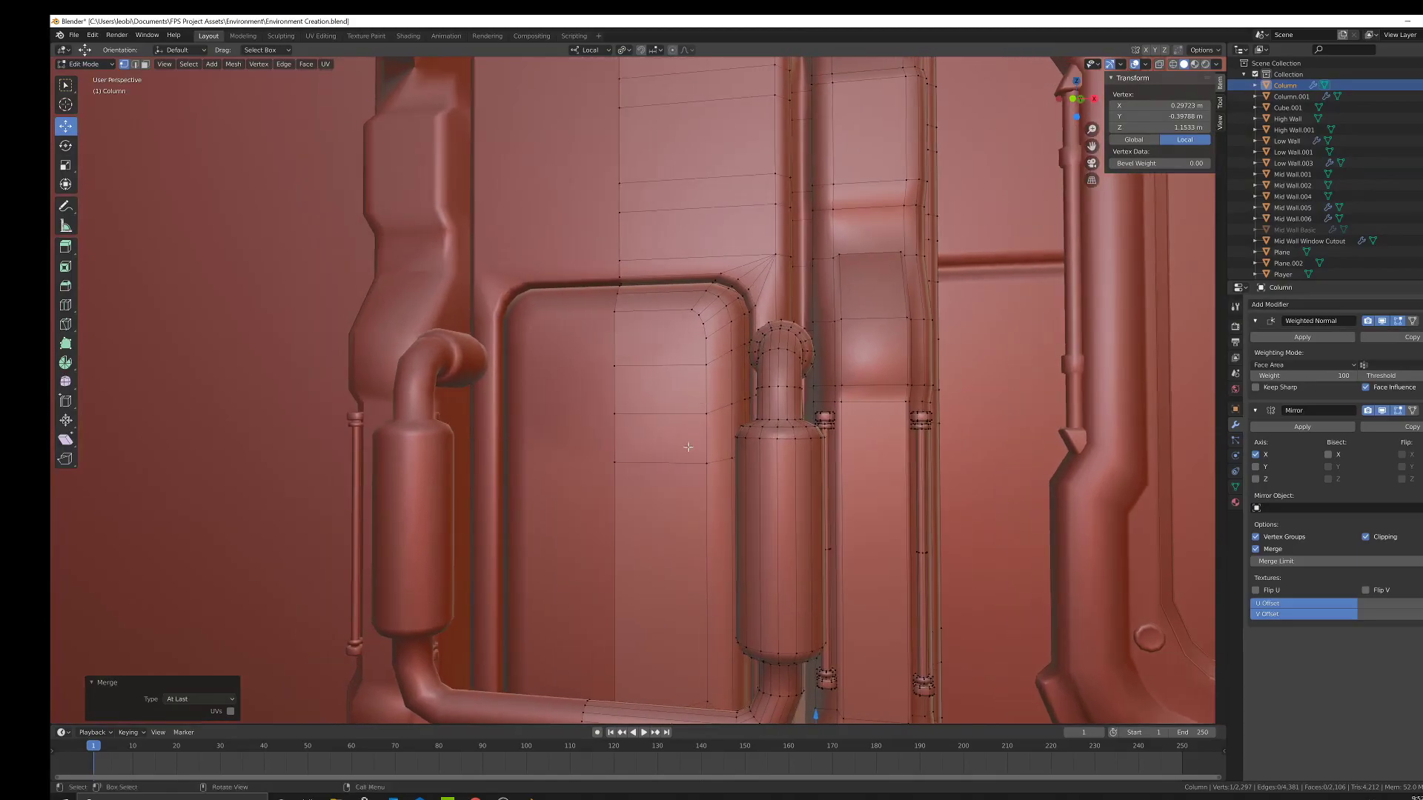
pyautogui.hotkey('alt', 'a')
pyautogui.click(602, 533)
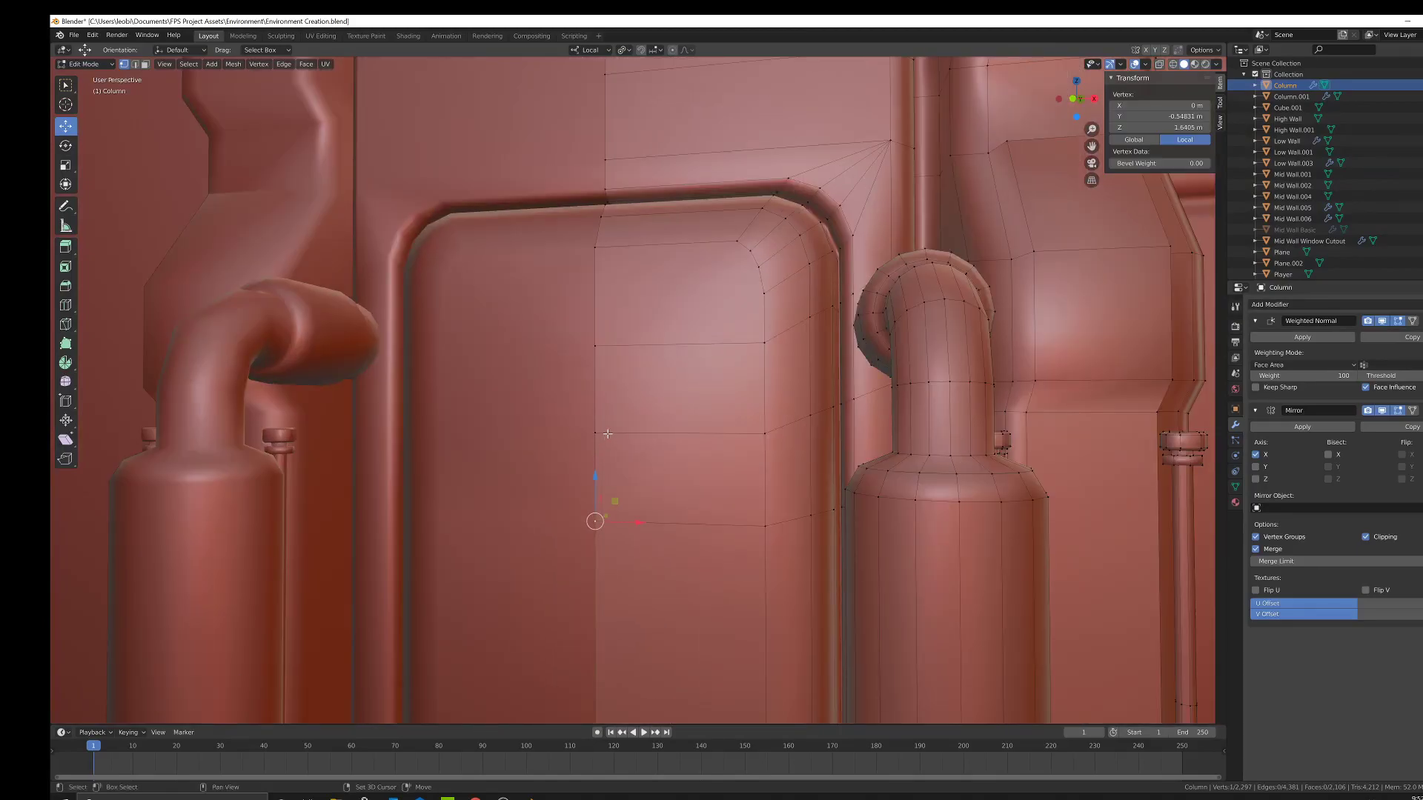
pyautogui.rightClick(730, 373)
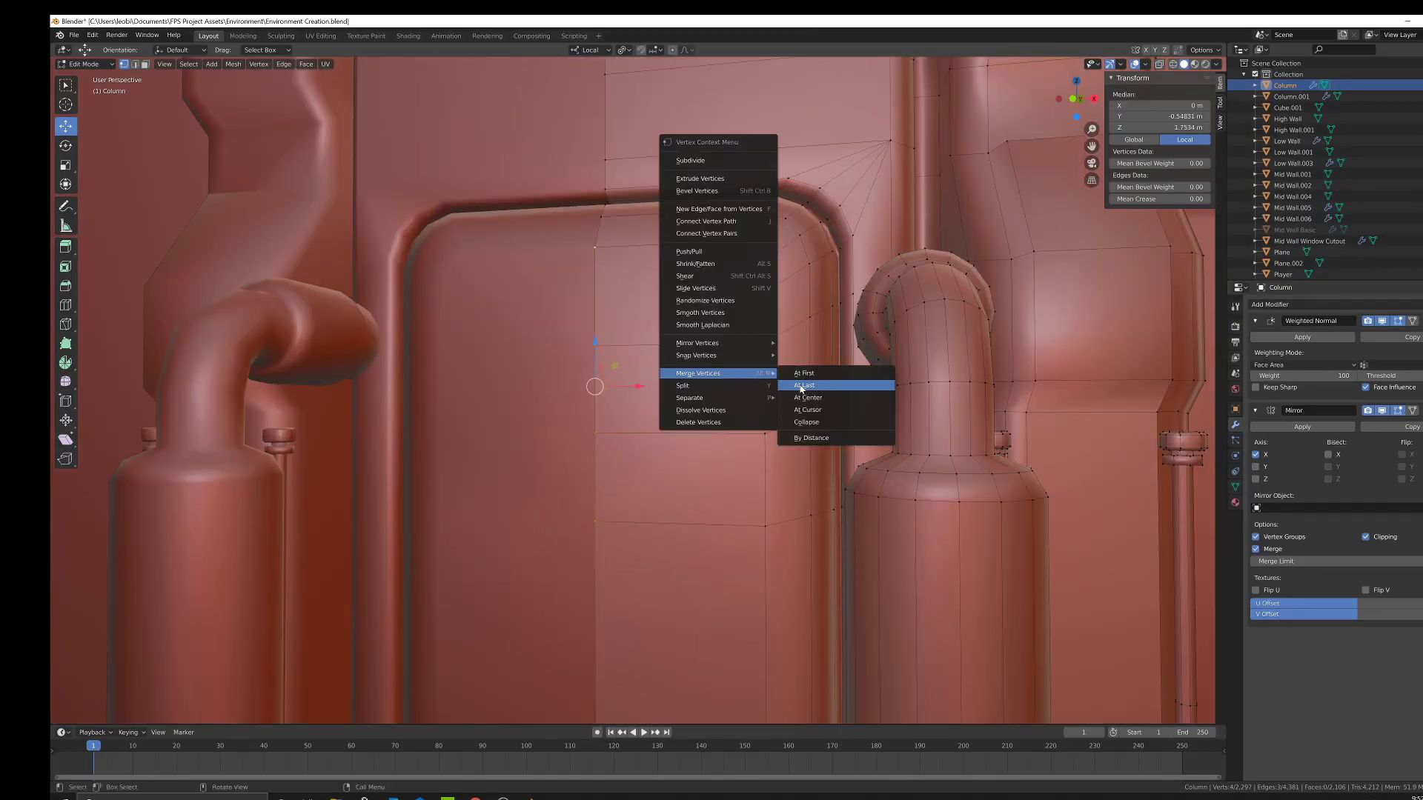
pyautogui.click(804, 390)
# Merge the redundant vertices along the panel's inner side edge into the upper corner vertex with At Last.
pyautogui.click(766, 525)
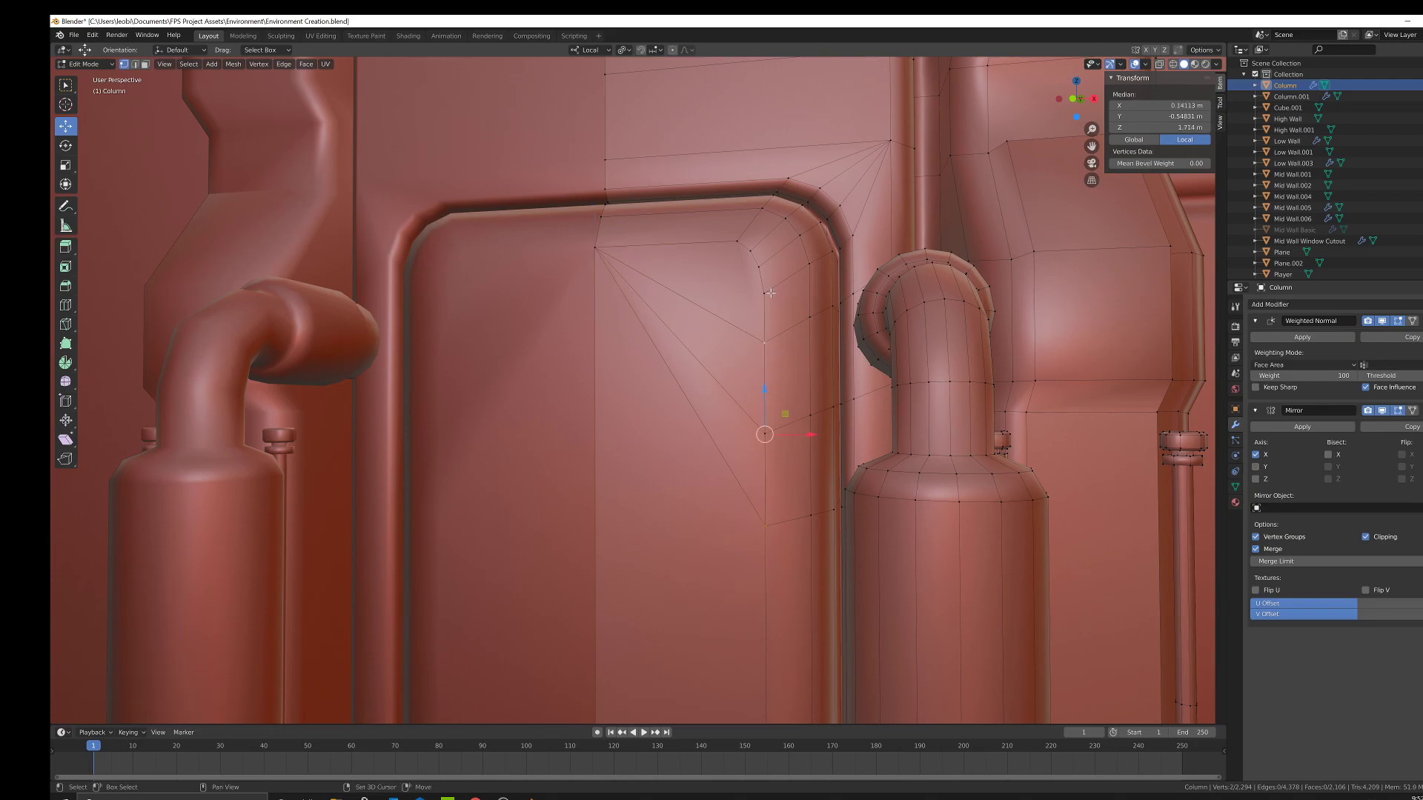
pyautogui.click(766, 435)
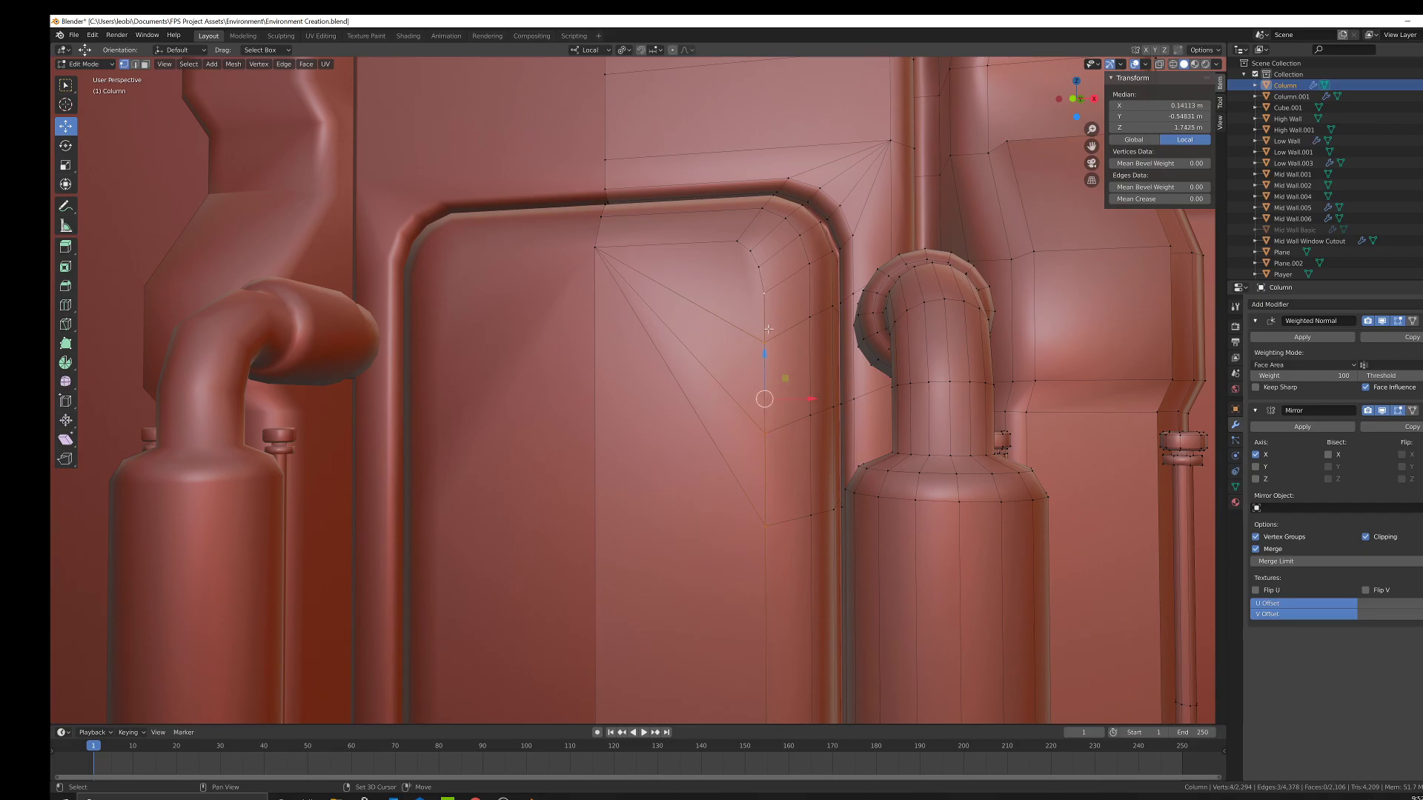
pyautogui.rightClick(771, 376)
pyautogui.click(842, 391)
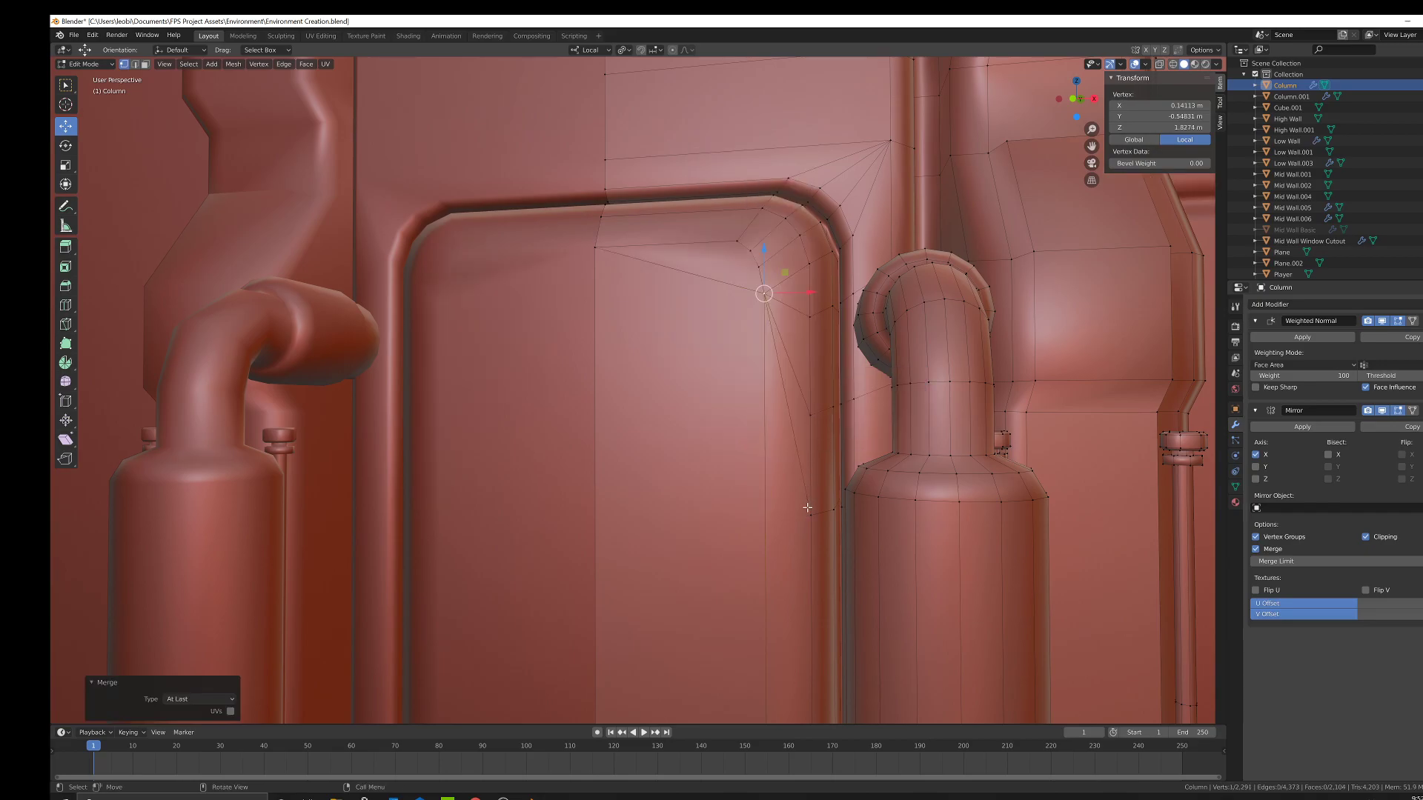
# Merge the redundant vertices on the panel's middle side bevel into its upper corner vertex with At Last.
pyautogui.keyDown('shift'); pyautogui.click(810, 421); pyautogui.keyUp('shift')
pyautogui.rightClick(808, 349)
pyautogui.moveTo(830, 349)
pyautogui.click(900, 363)
pyautogui.moveTo(825, 498); pyautogui.dragTo(828, 512, button='middle')
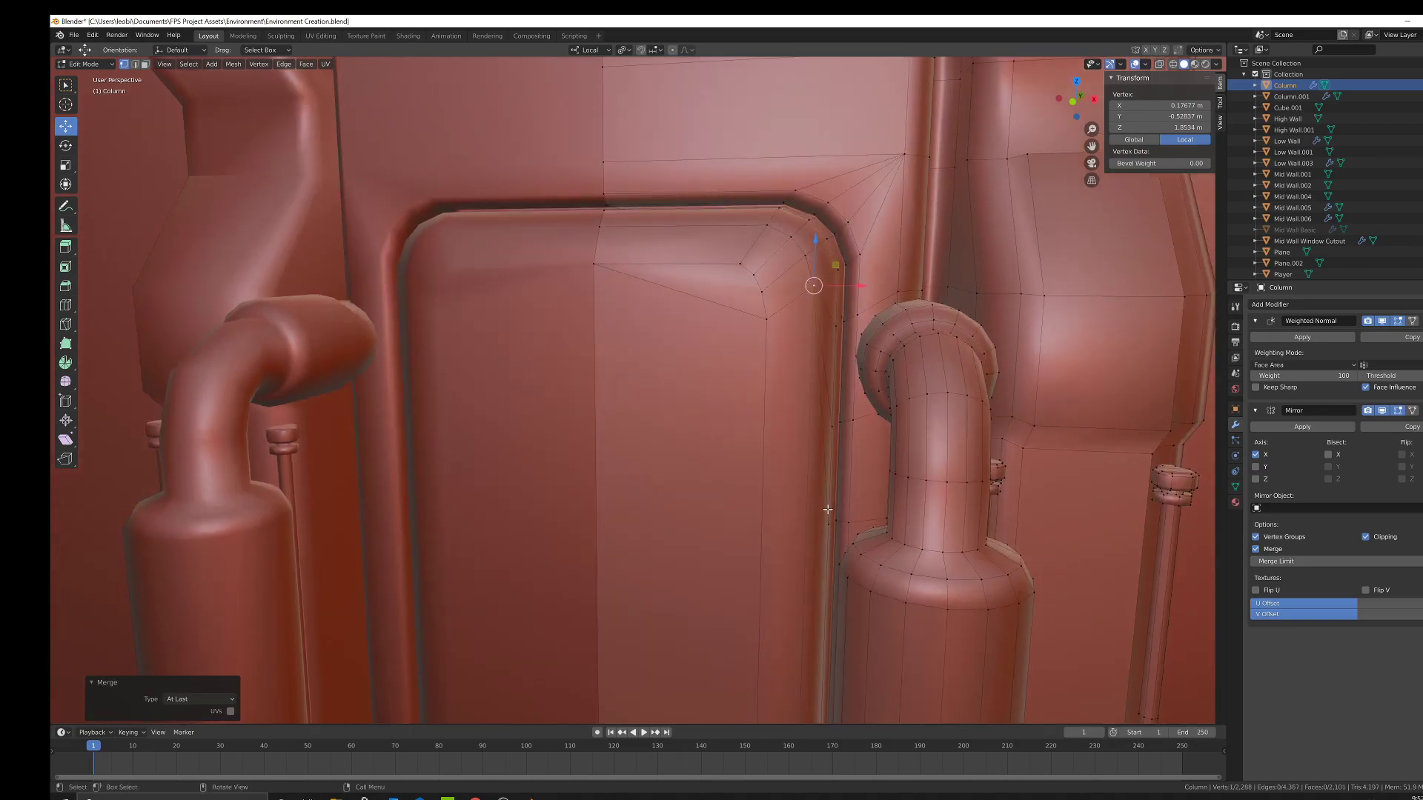
# Merge the redundant vertices along the panel's outermost side edge into its upper corner vertex with At Last.
pyautogui.click(835, 519)
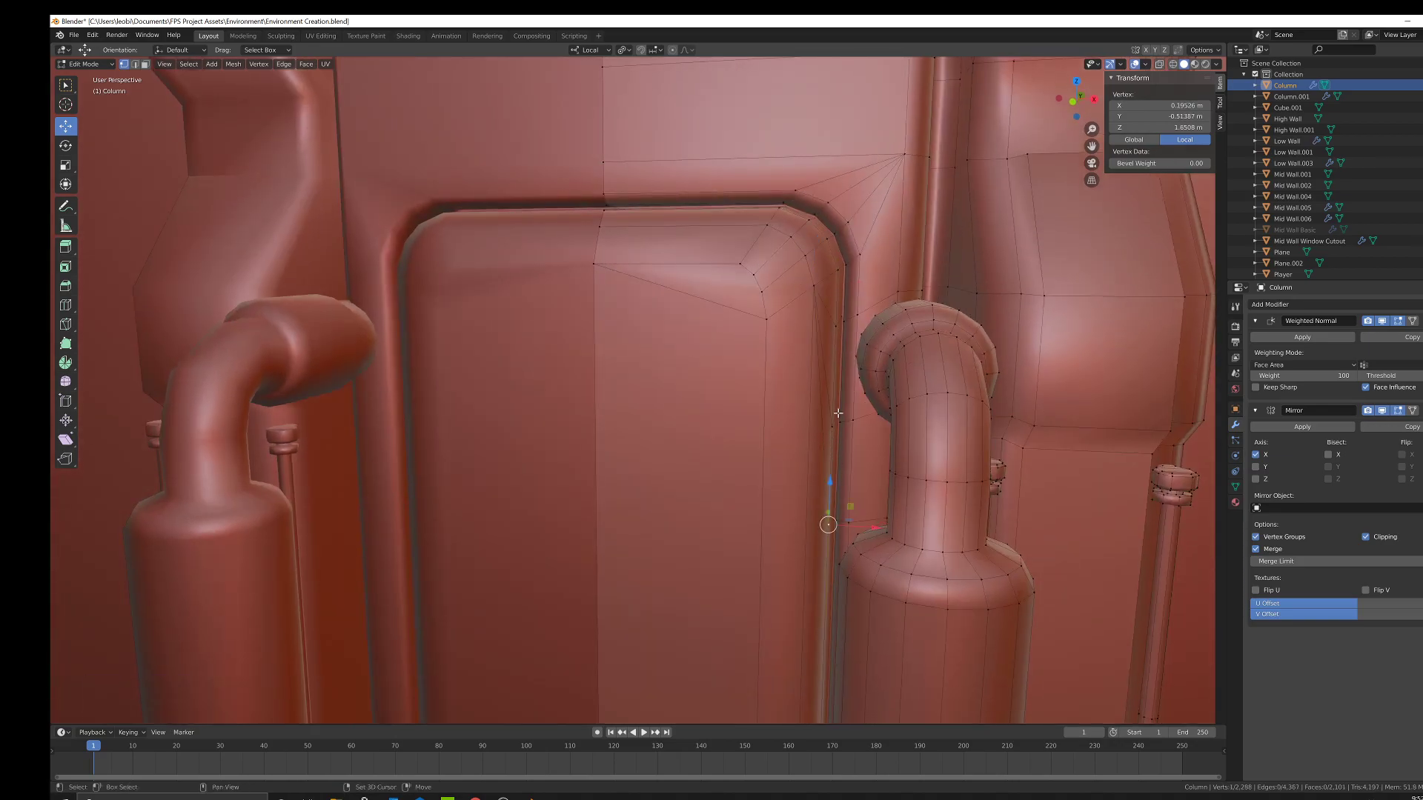
pyautogui.keyDown('shift'); pyautogui.click(829, 420); pyautogui.keyUp('shift')
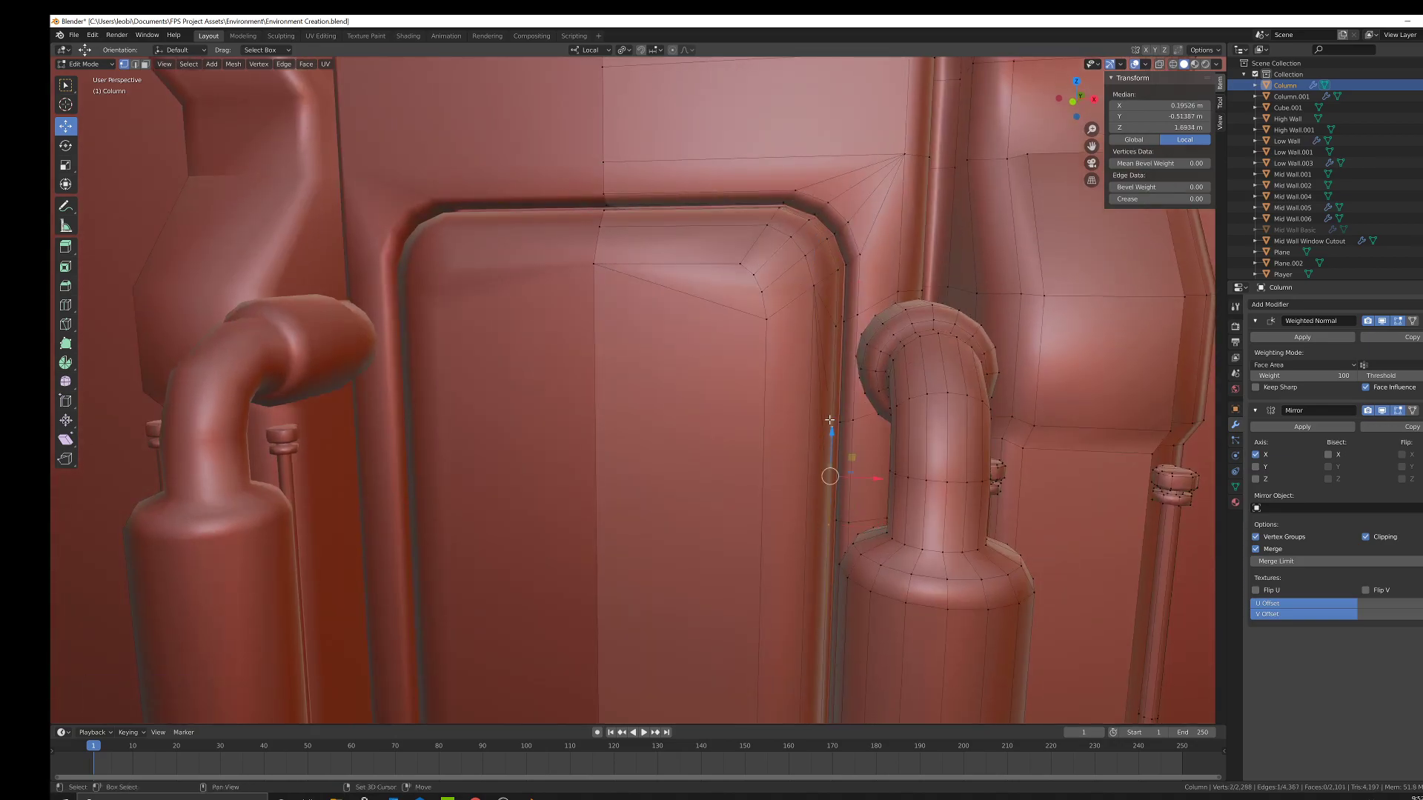
pyautogui.rightClick(874, 314)
pyautogui.moveTo(887, 323)
pyautogui.click(948, 333)
pyautogui.moveTo(847, 489); pyautogui.dragTo(856, 501, button='middle')
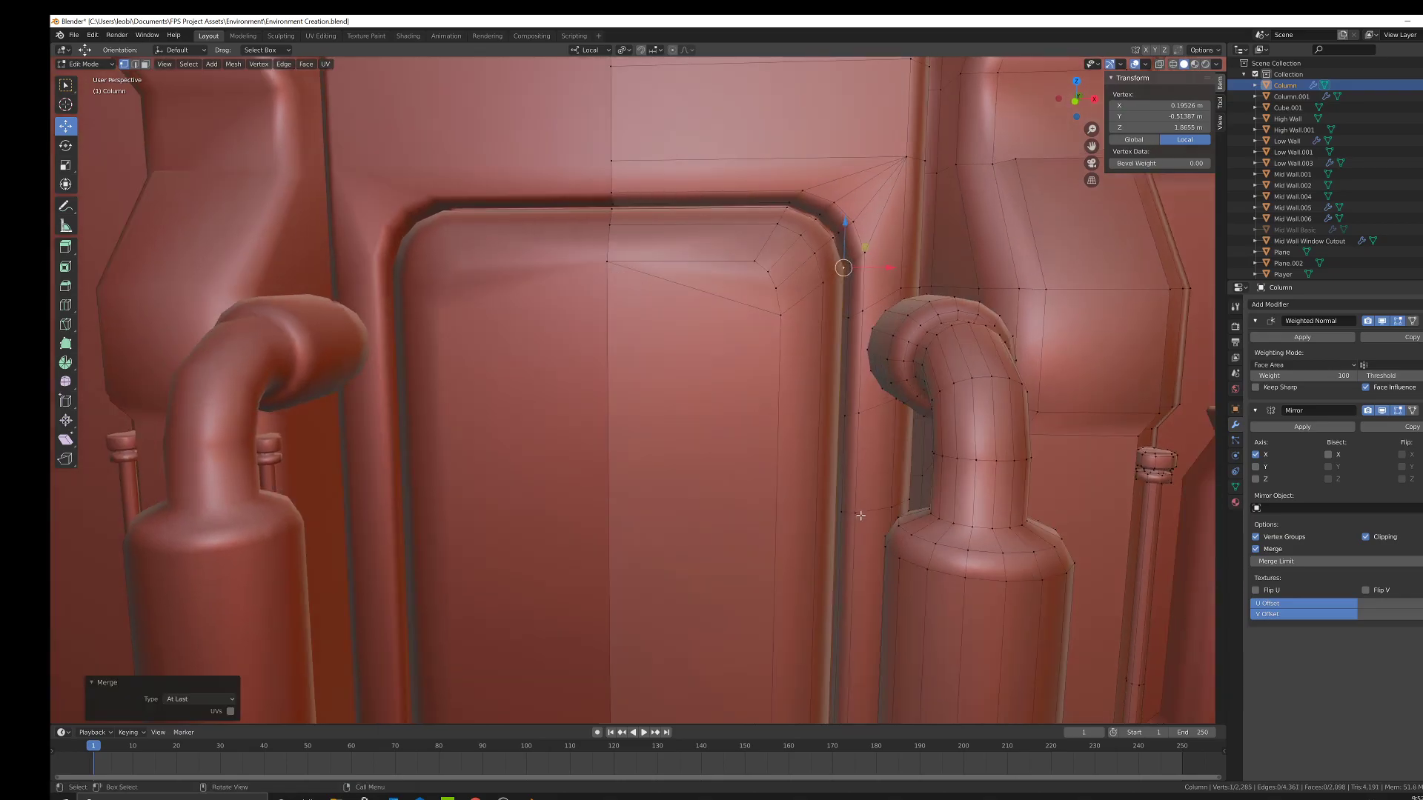
# Merge the redundant vertices along both edges of the groove's outer rim bevel into their upper corner vertices with At Last.
pyautogui.click(859, 516)
pyautogui.keyDown('shift'); pyautogui.click(866, 416); pyautogui.keyUp('shift')
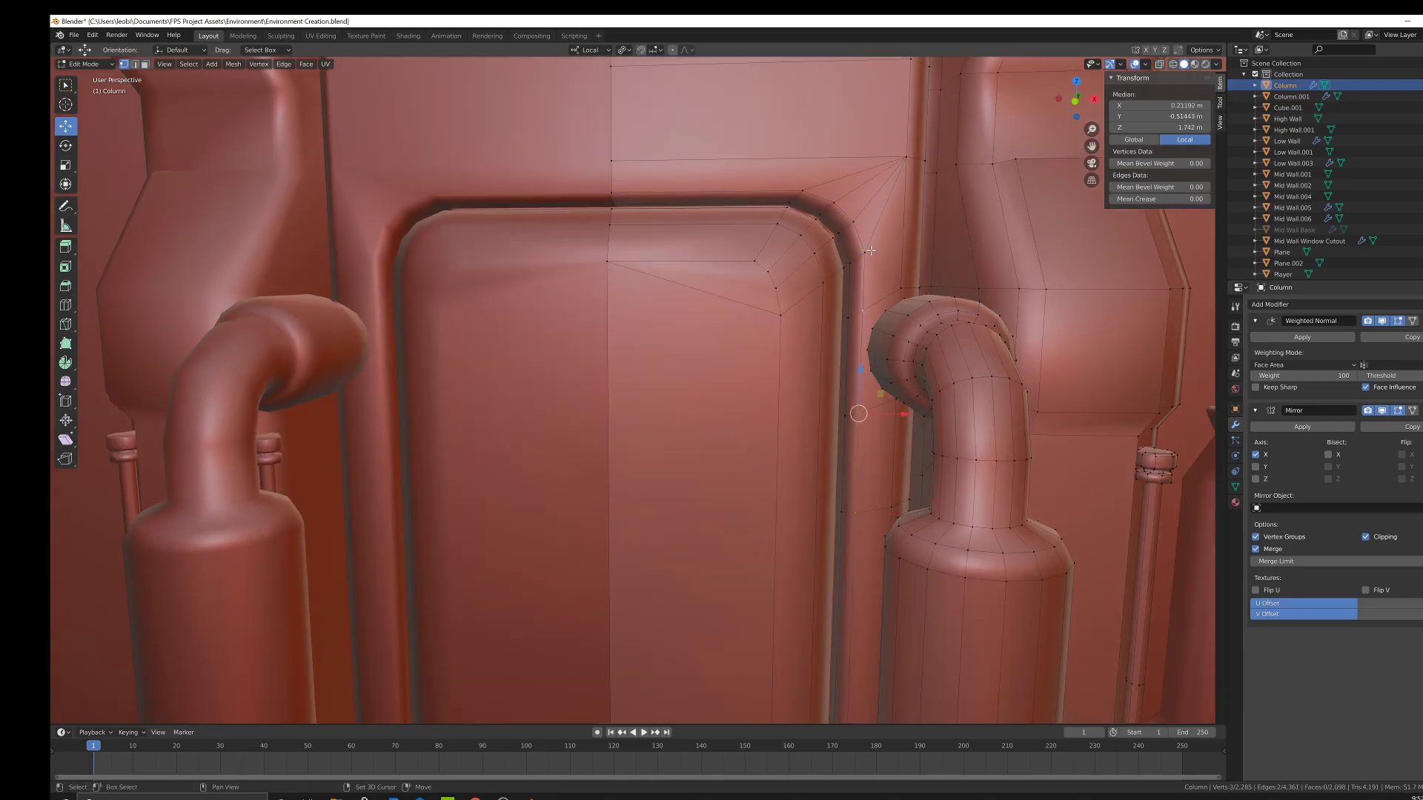
pyautogui.rightClick(886, 421)
pyautogui.moveTo(901, 429)
pyautogui.click(956, 439)
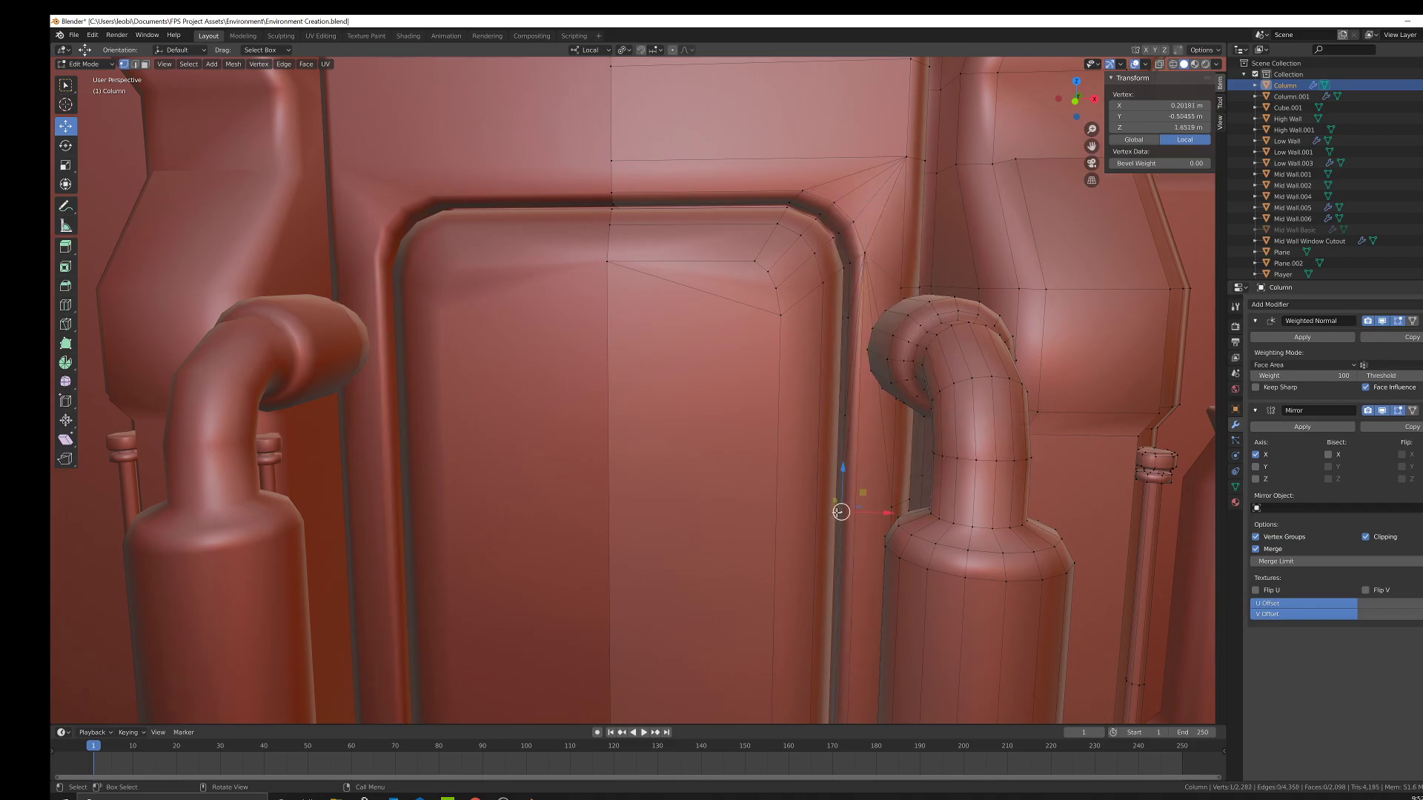
pyautogui.keyDown('shift'); pyautogui.click(849, 414); pyautogui.keyUp('shift')
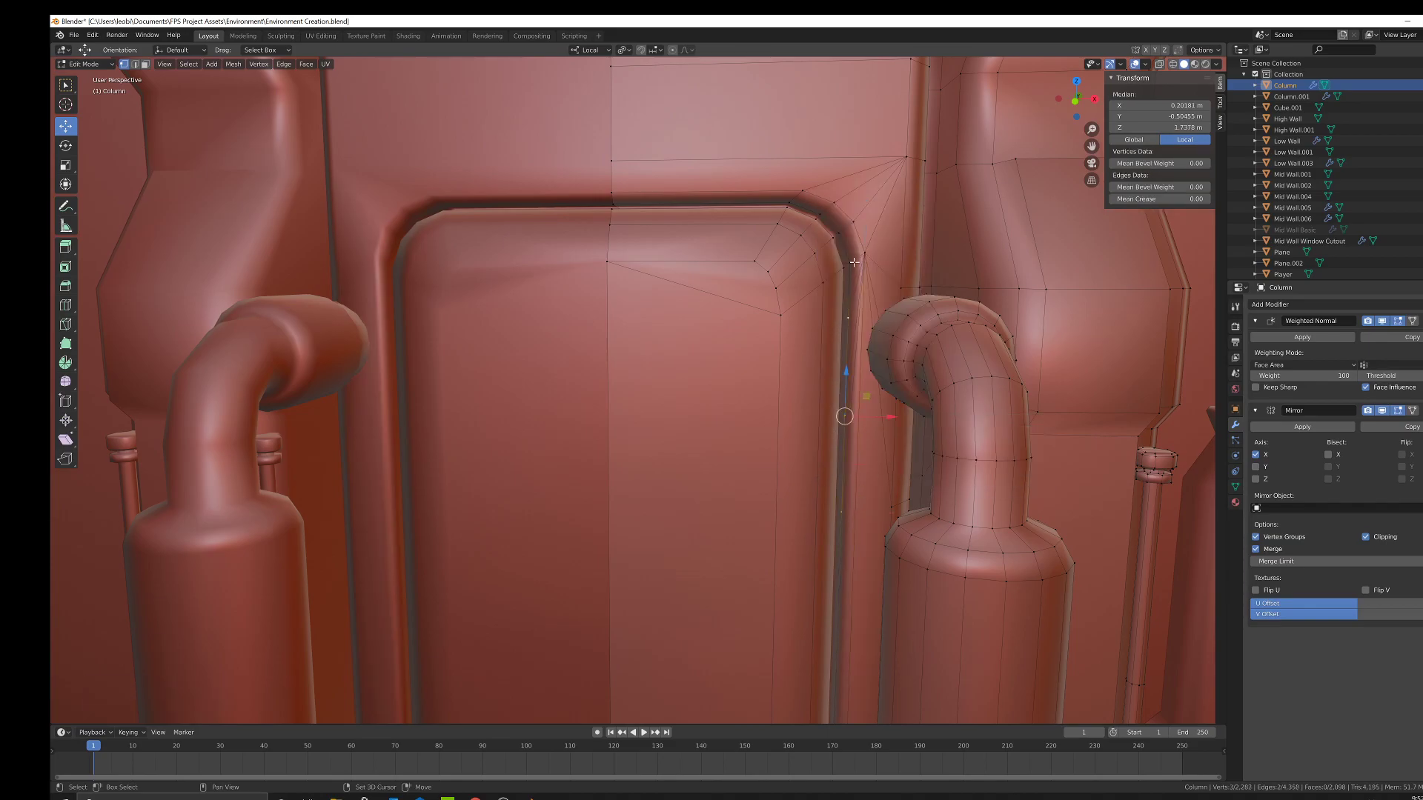
pyautogui.rightClick(891, 340)
pyautogui.click(964, 353)
# Merge the redundant vertices along the groove's outer back corner edge into its upper vertex with At Last.
pyautogui.moveTo(956, 355); pyautogui.dragTo(811, 448, button='middle')
pyautogui.hotkey('shift', 'z')
pyautogui.click(799, 523)
pyautogui.hotkey('ctrl', 'z')
pyautogui.moveTo(820, 424); pyautogui.dragTo(915, 400, button='middle')
pyautogui.keyDown('shift'); pyautogui.click(813, 402); pyautogui.keyUp('shift')
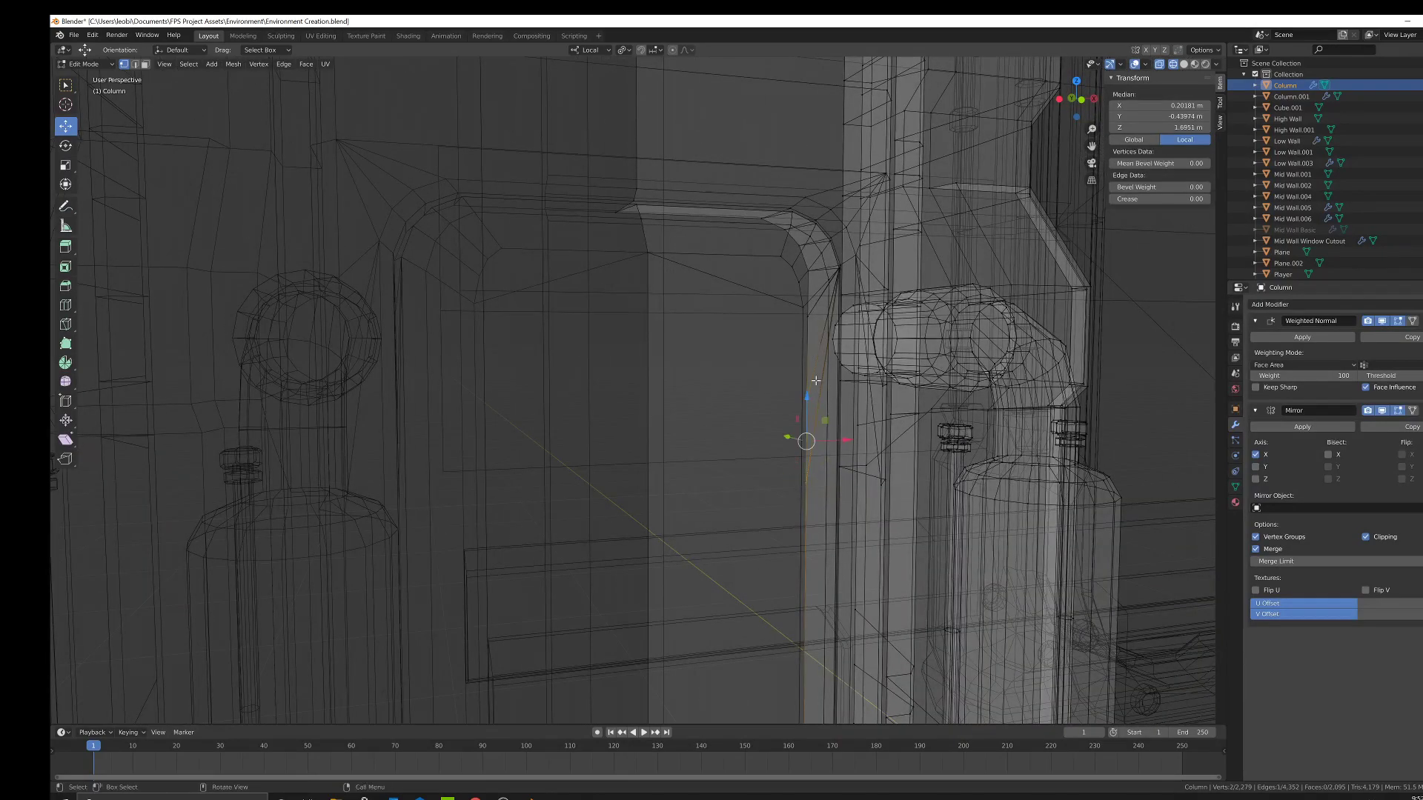
pyautogui.moveTo(813, 401); pyautogui.dragTo(813, 347, button='middle')
pyautogui.rightClick(675, 419)
pyautogui.click(771, 434)
# Merge the redundant vertices behind the pipe elbow on the front face's outer edge into the upper fan vertex with At Last.
pyautogui.moveTo(775, 435); pyautogui.dragTo(788, 429, button='middle')
pyautogui.hotkey('shift', 'z')
pyautogui.moveTo(938, 386)
pyautogui.mouseDown(button='middle')
pyautogui.moveTo(873, 430)
pyautogui.moveTo(898, 428)
pyautogui.moveTo(910, 412)
pyautogui.moveTo(841, 449)
pyautogui.moveTo(791, 449)
pyautogui.moveTo(782, 363)
pyautogui.mouseUp(button='middle')
pyautogui.click(865, 555)
pyautogui.keyDown('shift'); pyautogui.click(858, 450); pyautogui.keyUp('shift')
pyautogui.hotkey('shift', 'z')
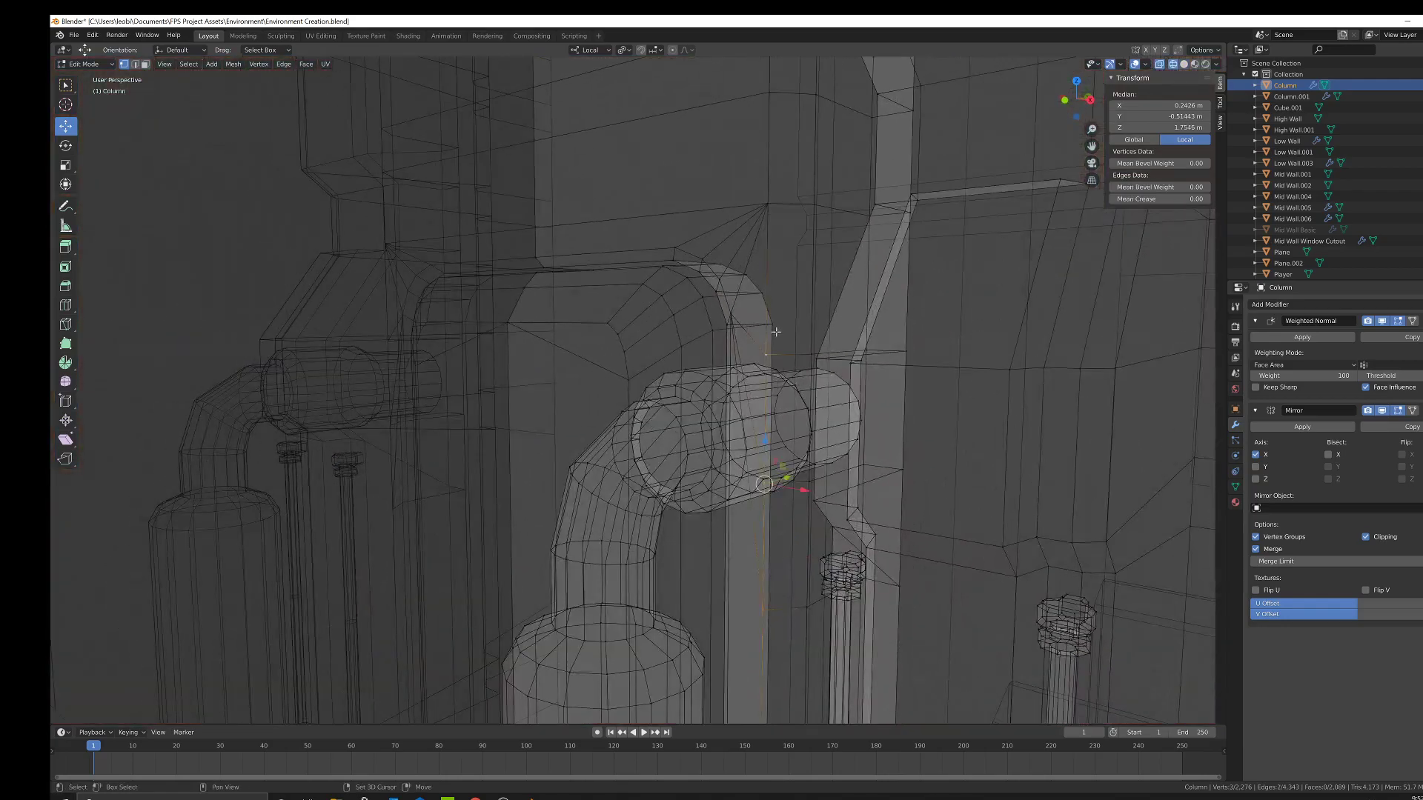
pyautogui.rightClick(846, 324)
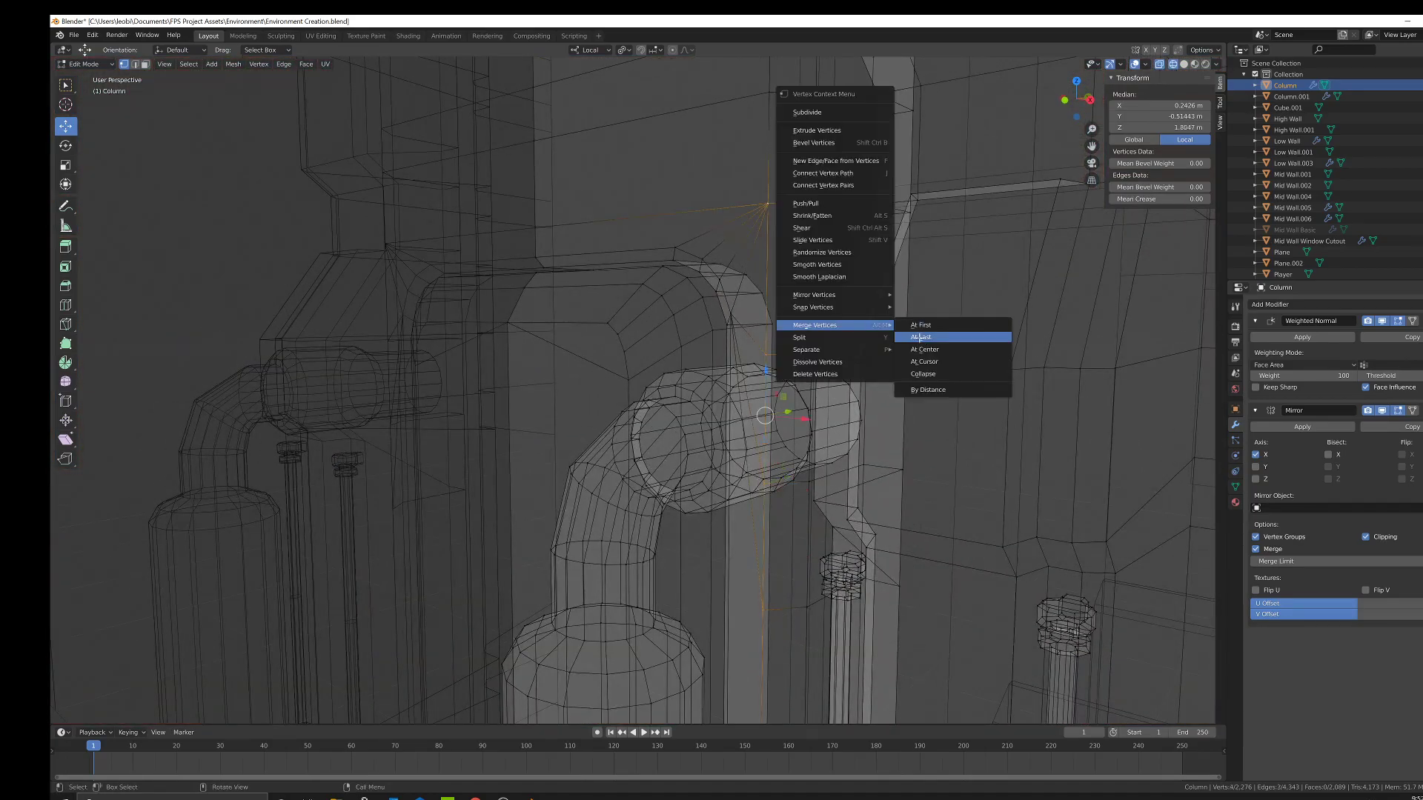
pyautogui.click(920, 338)
# Try merging the redundant vertices on the front corner bevel's rear edge with At Last, and undo the merge.
pyautogui.press('z')
pyautogui.click(845, 405)
pyautogui.press('z')
pyautogui.click(809, 630)
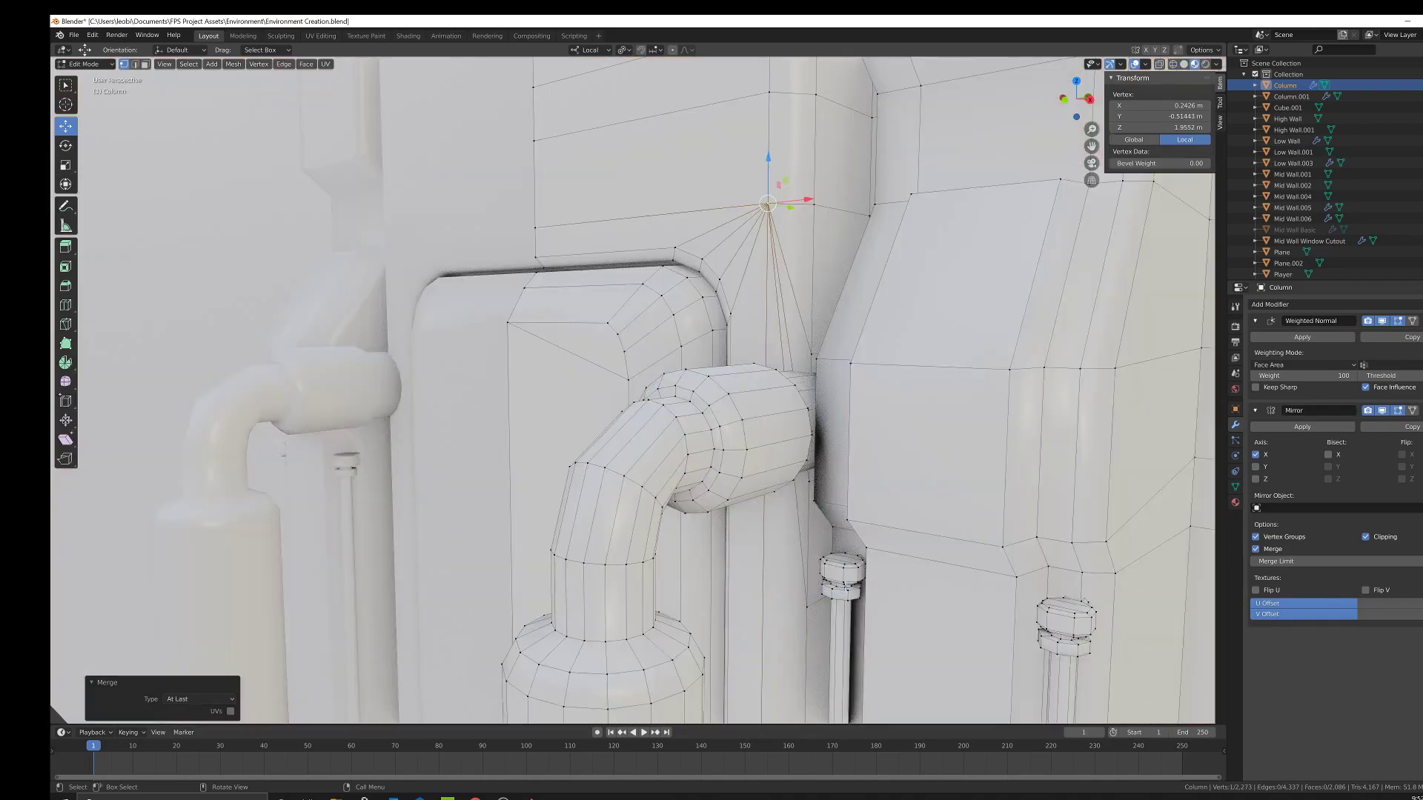
pyautogui.click(805, 598)
pyautogui.moveTo(805, 596); pyautogui.dragTo(822, 545, button='middle')
pyautogui.keyDown('shift'); pyautogui.click(814, 467); pyautogui.keyUp('shift')
pyautogui.rightClick(856, 389)
pyautogui.click(964, 401)
pyautogui.moveTo(964, 401); pyautogui.dragTo(802, 407, button='middle')
pyautogui.scroll(-3, 800, 419)
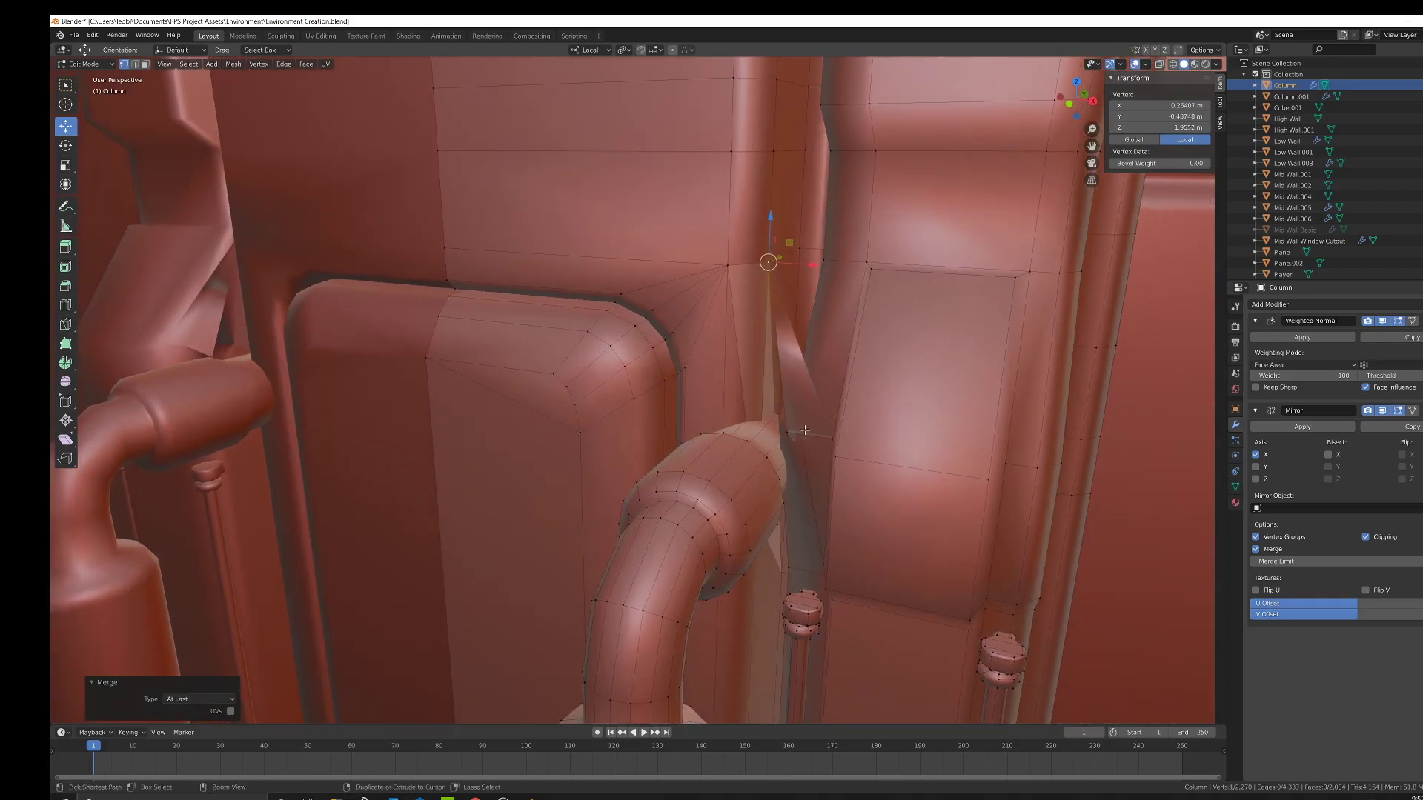
pyautogui.hotkey('ctrl', 'z')
# Merge all redundant vertices on the front corner bevel's rear edge behind the pipe into its upper vertex with At Last.
pyautogui.hotkey('alt', 'z')
pyautogui.scroll(2, 804, 463)
pyautogui.rightClick(820, 461)
pyautogui.moveTo(819, 461); pyautogui.dragTo(736, 467, button='middle')
pyautogui.rightClick(806, 466)
pyautogui.rightClick(816, 480)
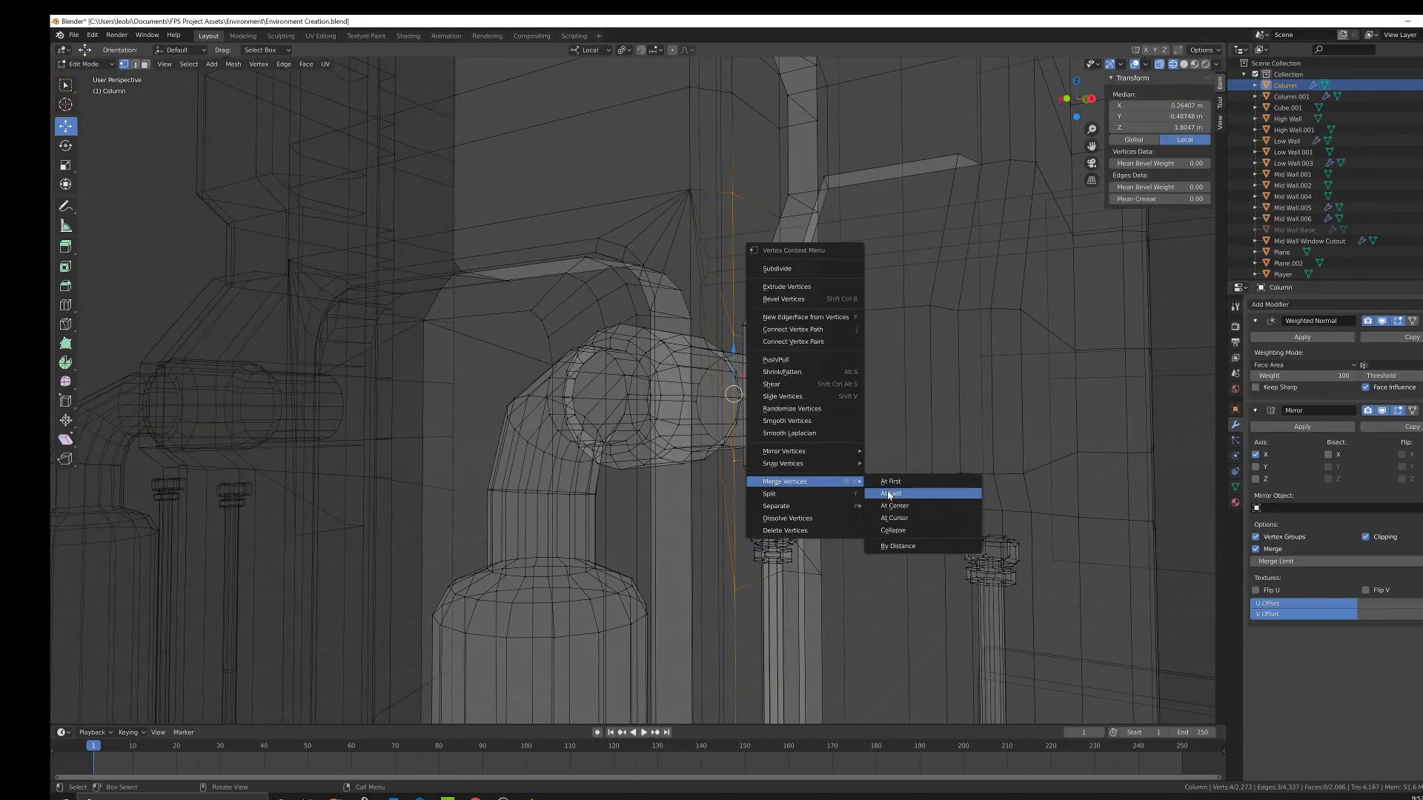
pyautogui.click(893, 495)
pyautogui.press('z')
pyautogui.click(803, 480)
pyautogui.moveTo(803, 480); pyautogui.dragTo(803, 486, button='middle')
pyautogui.hotkey('ctrl', 'z')
pyautogui.rightClick(802, 486)
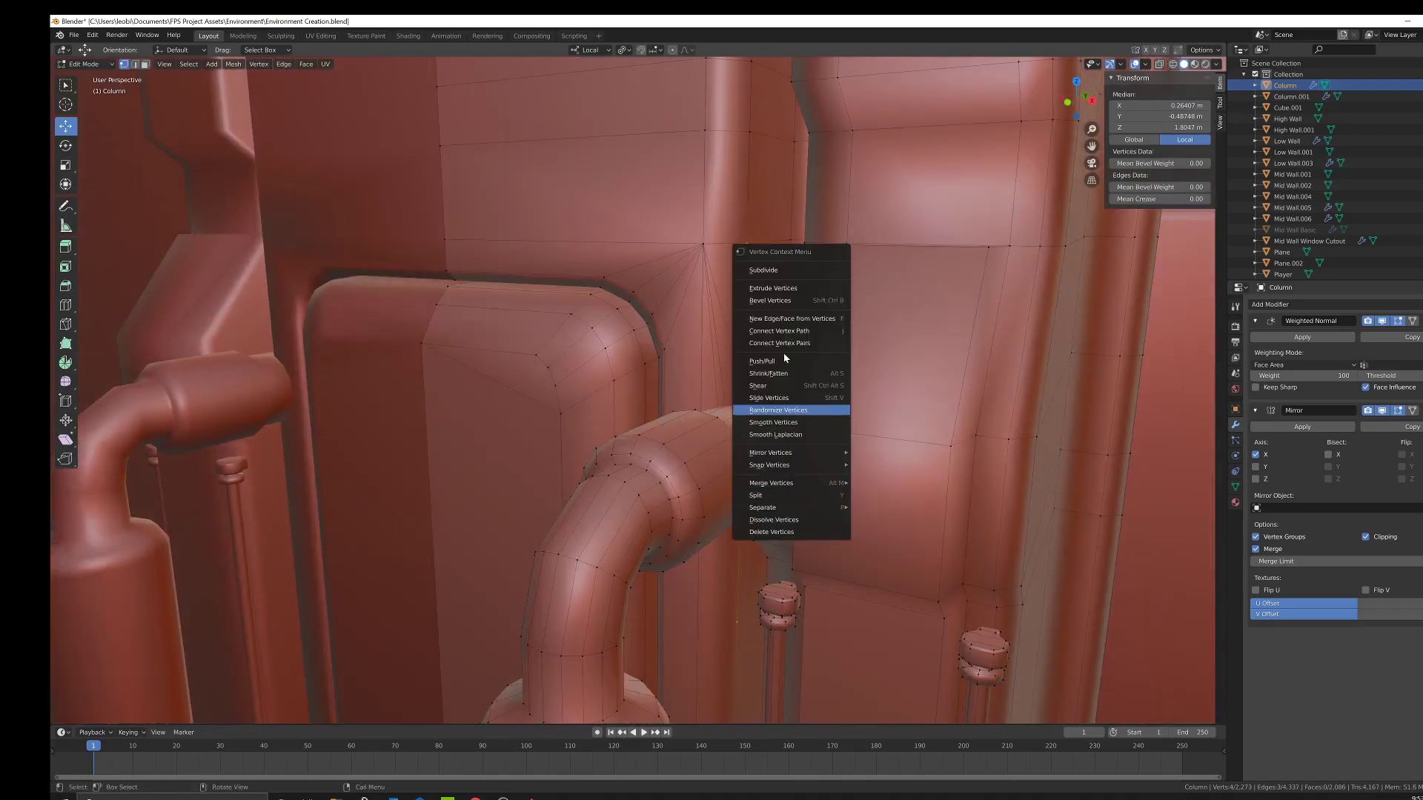
pyautogui.rightClick(750, 242)
pyautogui.moveTo(785, 320)
pyautogui.click(832, 331)
# Merge the redundant vertices on the inner back corner of the recess beside the front corner bevel with At Last.
pyautogui.moveTo(832, 331)
pyautogui.mouseDown(button='middle')
pyautogui.moveTo(803, 335)
pyautogui.moveTo(719, 534)
pyautogui.mouseUp(button='middle')
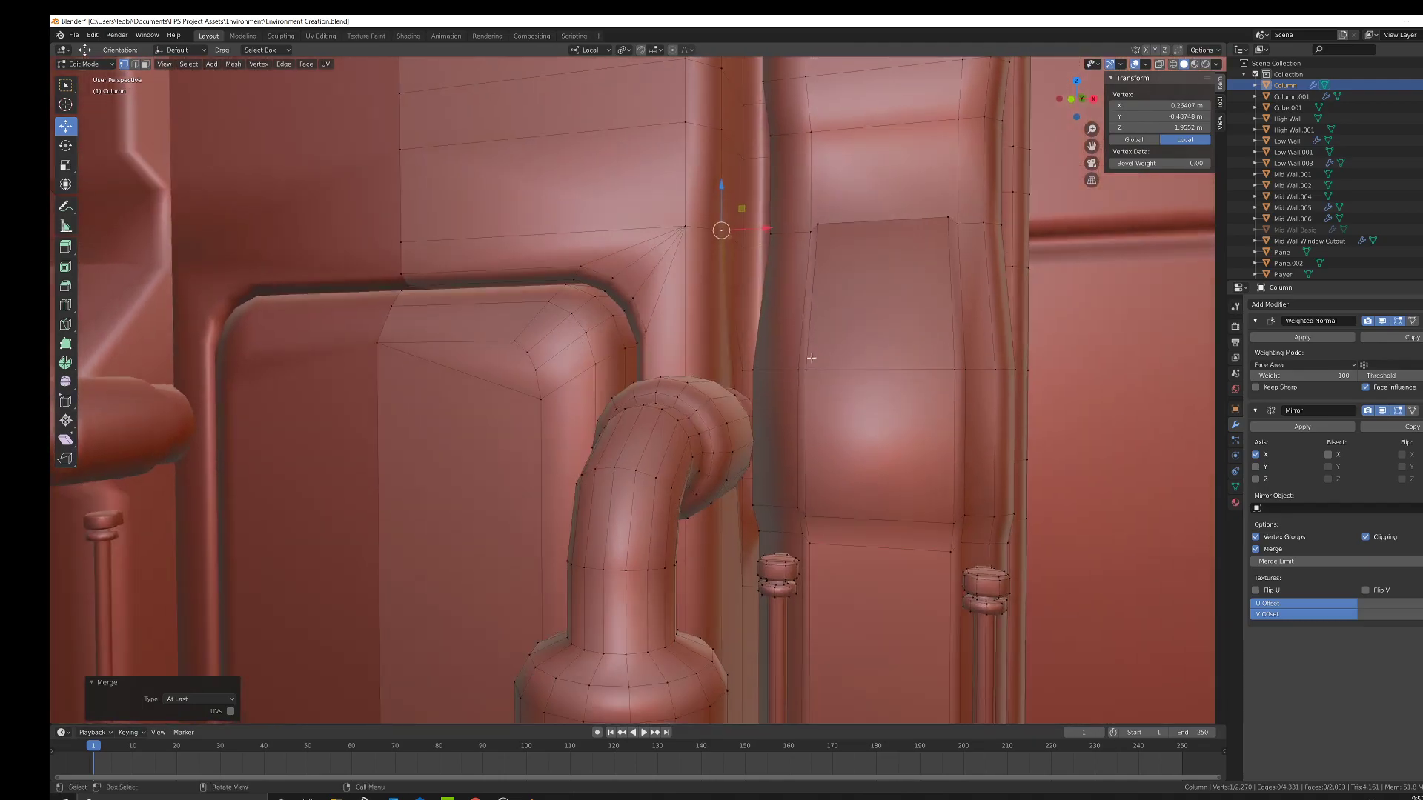
pyautogui.hotkey('alt', 'z')
pyautogui.click(747, 585)
pyautogui.moveTo(747, 585); pyautogui.dragTo(727, 375, button='middle')
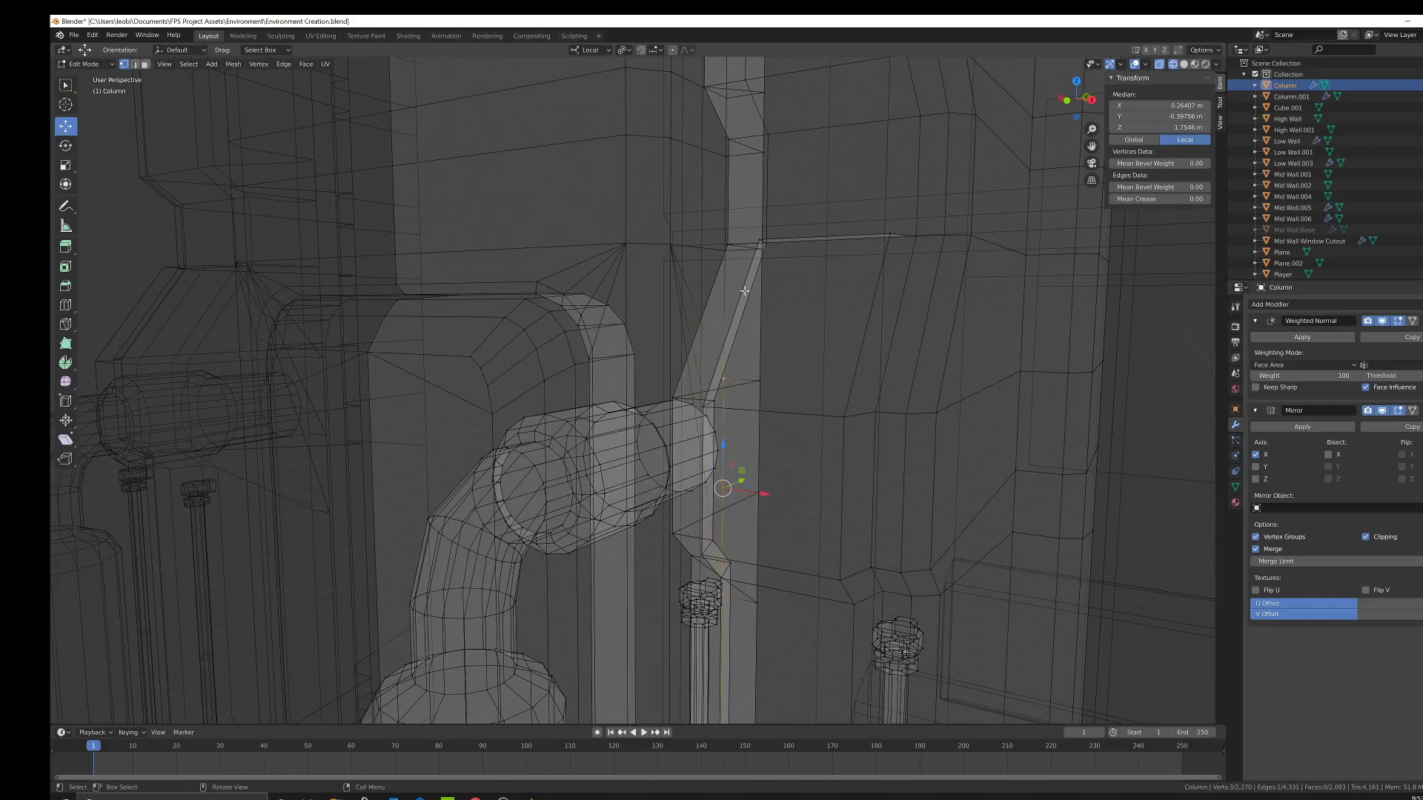
pyautogui.moveTo(745, 291); pyautogui.dragTo(744, 282, button='middle')
pyautogui.rightClick(747, 334)
pyautogui.moveTo(747, 338)
pyautogui.click(808, 347)
# Merge the redundant vertices along the recess's outer back edge into the upper vertex with At Last, redoing the first merge.
pyautogui.moveTo(741, 401); pyautogui.dragTo(689, 393, button='middle')
pyautogui.hotkey('shift', 'z')
pyautogui.moveTo(805, 418)
pyautogui.mouseDown(button='middle')
pyautogui.moveTo(823, 383)
pyautogui.moveTo(746, 458)
pyautogui.moveTo(727, 562)
pyautogui.moveTo(750, 604)
pyautogui.mouseUp(button='middle')
pyautogui.press('z')
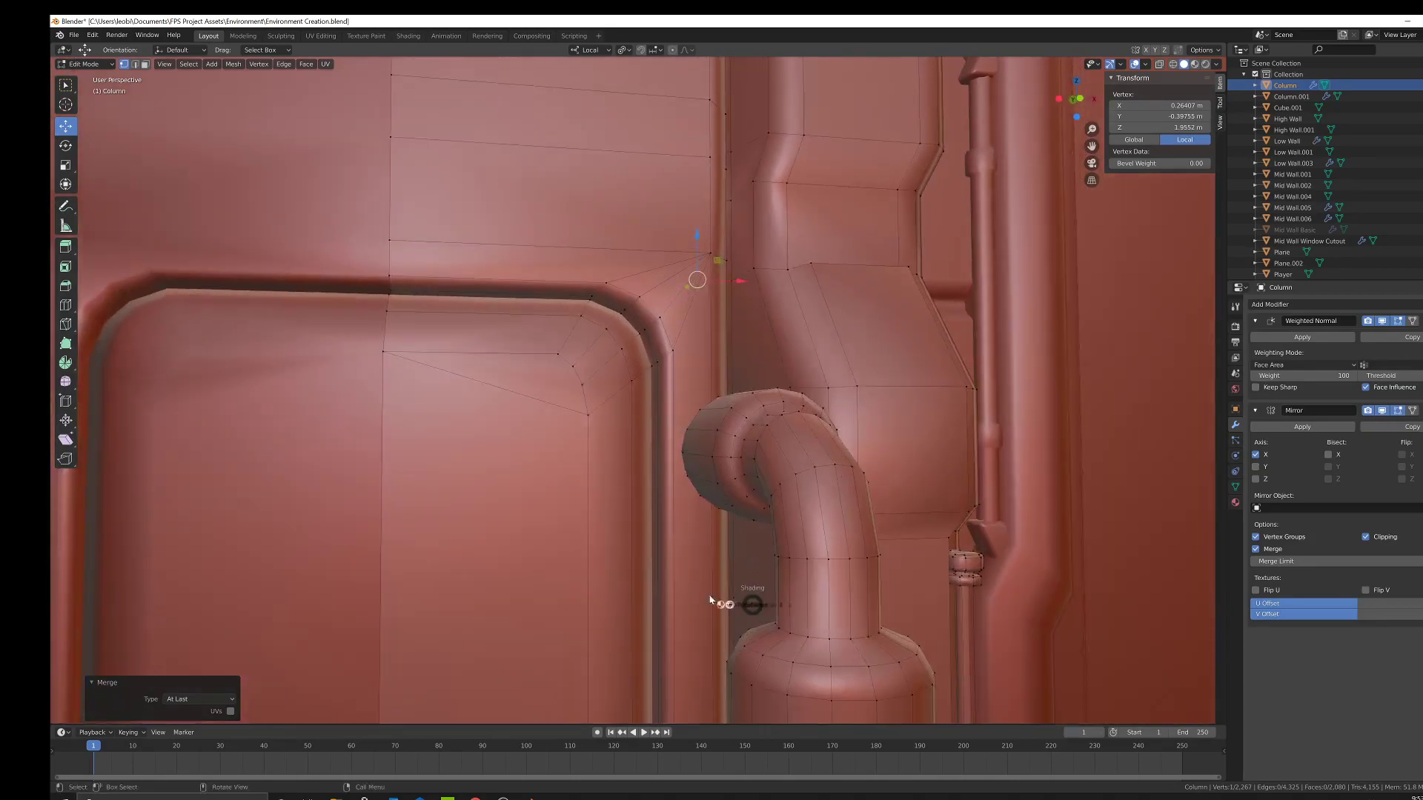
pyautogui.click(710, 599)
pyautogui.click(732, 595)
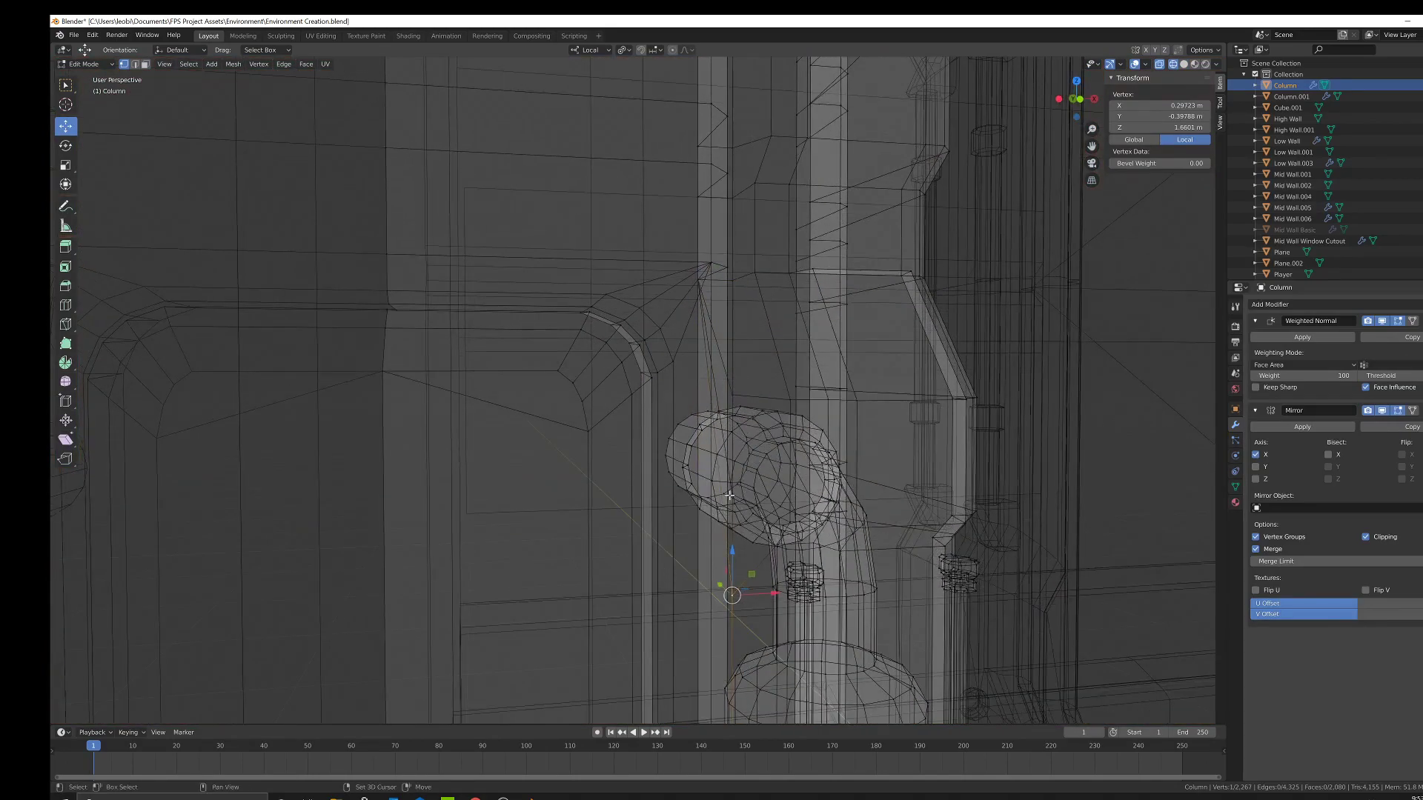
pyautogui.moveTo(765, 420); pyautogui.dragTo(743, 495, button='middle')
pyautogui.rightClick(809, 391)
pyautogui.click(899, 409)
pyautogui.moveTo(895, 461); pyautogui.dragTo(887, 454, button='middle')
pyautogui.hotkey('ctrl', 'z')
pyautogui.rightClick(873, 421)
pyautogui.moveTo(873, 420)
pyautogui.click(964, 430)
# Merge the redundant vertices on the front edge of the column side's vertical bevel into its upper vertex with At Last.
pyautogui.hotkey('shift', 'z')
pyautogui.scroll(3, 747, 437)
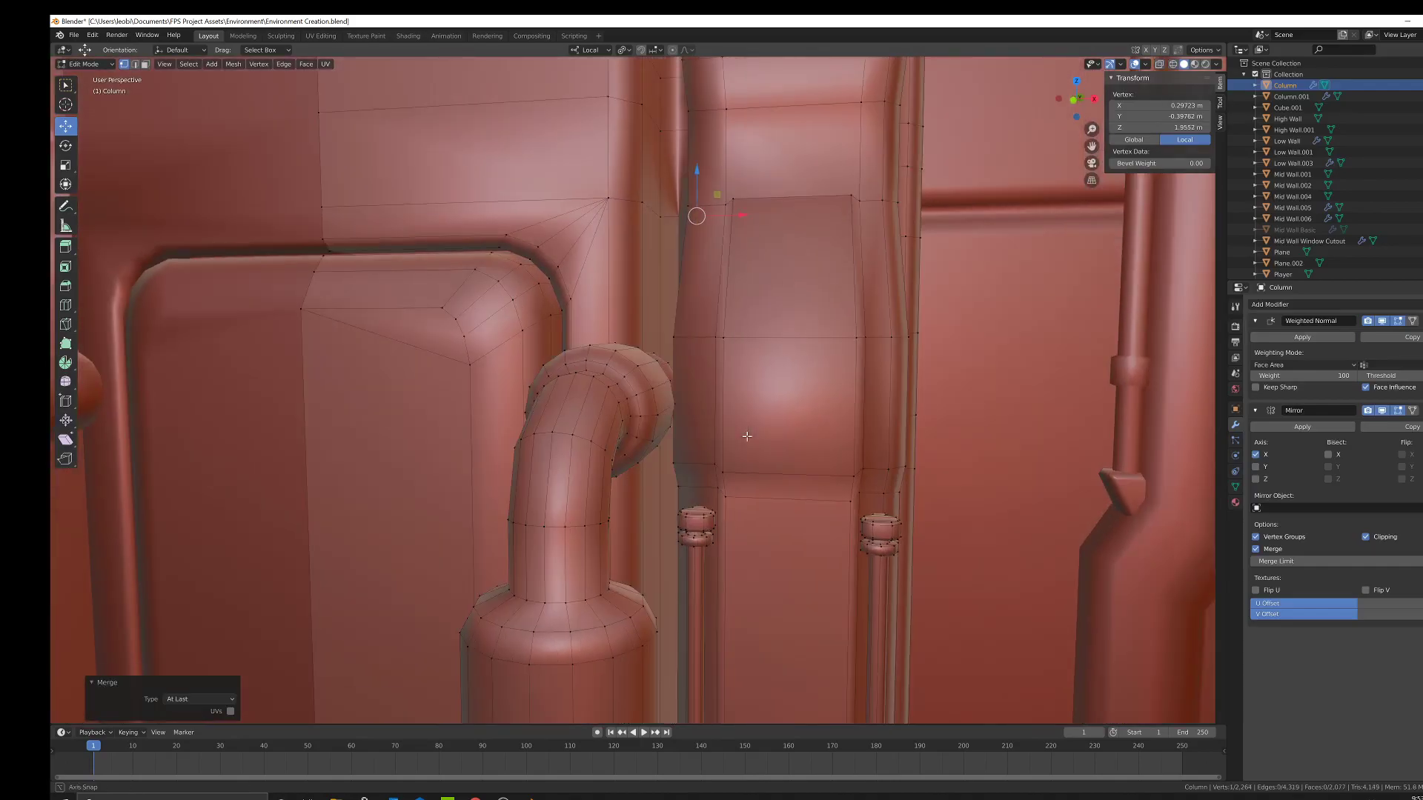
pyautogui.moveTo(836, 406)
pyautogui.mouseDown(button='middle')
pyautogui.moveTo(762, 407)
pyautogui.moveTo(753, 385)
pyautogui.moveTo(800, 427)
pyautogui.moveTo(747, 397)
pyautogui.moveTo(714, 406)
pyautogui.moveTo(778, 386)
pyautogui.moveTo(767, 378)
pyautogui.mouseUp(button='middle')
pyautogui.hotkey('shift', 'z')
pyautogui.press('z')
pyautogui.click(793, 407)
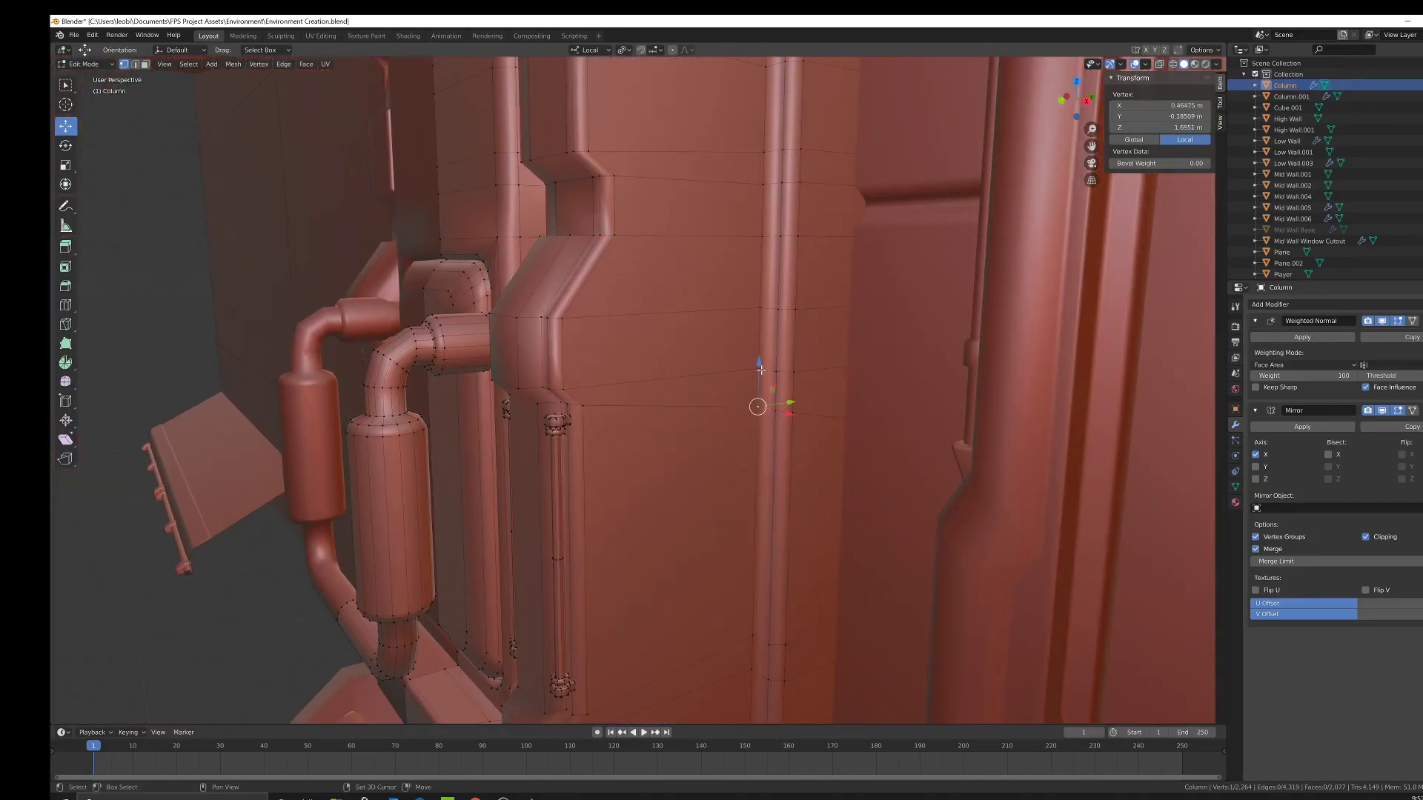
pyautogui.keyDown('shift'); pyautogui.click(768, 329); pyautogui.keyUp('shift')
pyautogui.rightClick(744, 261)
pyautogui.moveTo(741, 299)
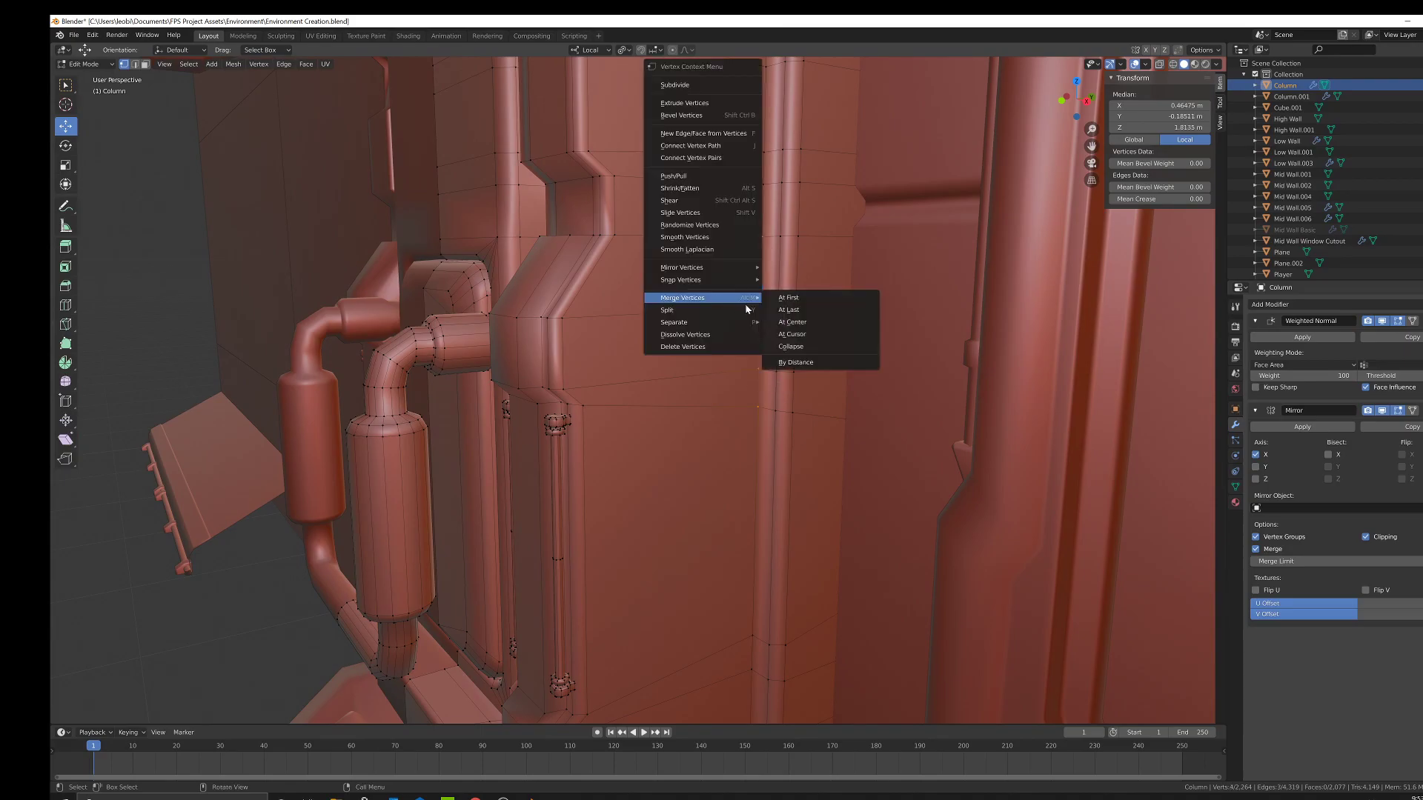
pyautogui.click(799, 315)
# Merge the redundant vertices on the middle edge of the column side's vertical bevel into its upper vertex with At Last.
pyautogui.click(778, 405)
pyautogui.keyDown('shift'); pyautogui.click(780, 305); pyautogui.keyUp('shift')
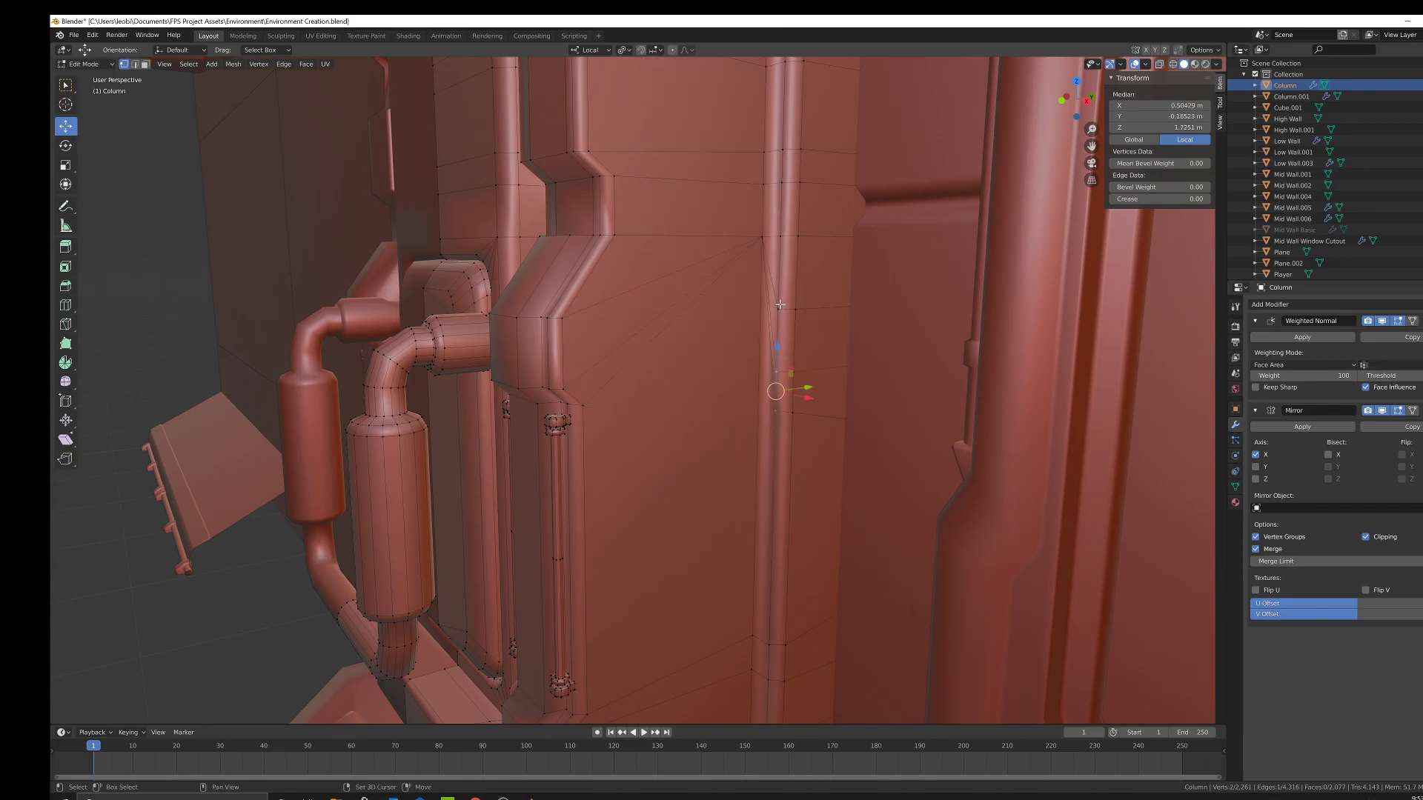
pyautogui.rightClick(791, 331)
pyautogui.moveTo(791, 326)
pyautogui.click(858, 335)
# Merge the redundant vertices on the rear edge of the column side's vertical bevel into its upper vertex with At Last.
pyautogui.click(792, 408)
pyautogui.keyDown('shift'); pyautogui.click(806, 304); pyautogui.keyUp('shift')
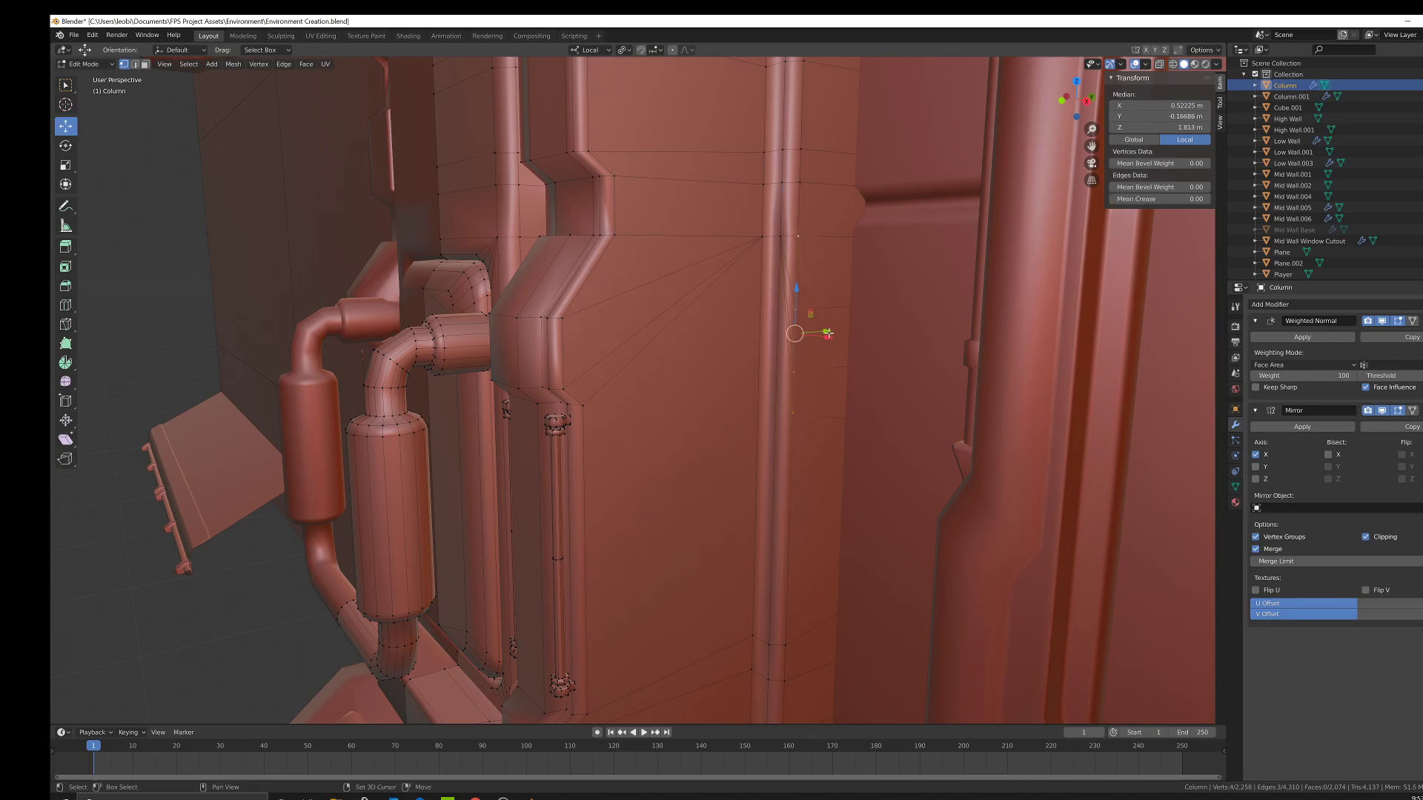
pyautogui.rightClick(827, 334)
pyautogui.moveTo(827, 334)
pyautogui.click(899, 346)
# Merge the redundant vertices on the column side's rearmost edge into its upper vertex with At Last.
pyautogui.hotkey('shift', 'z')
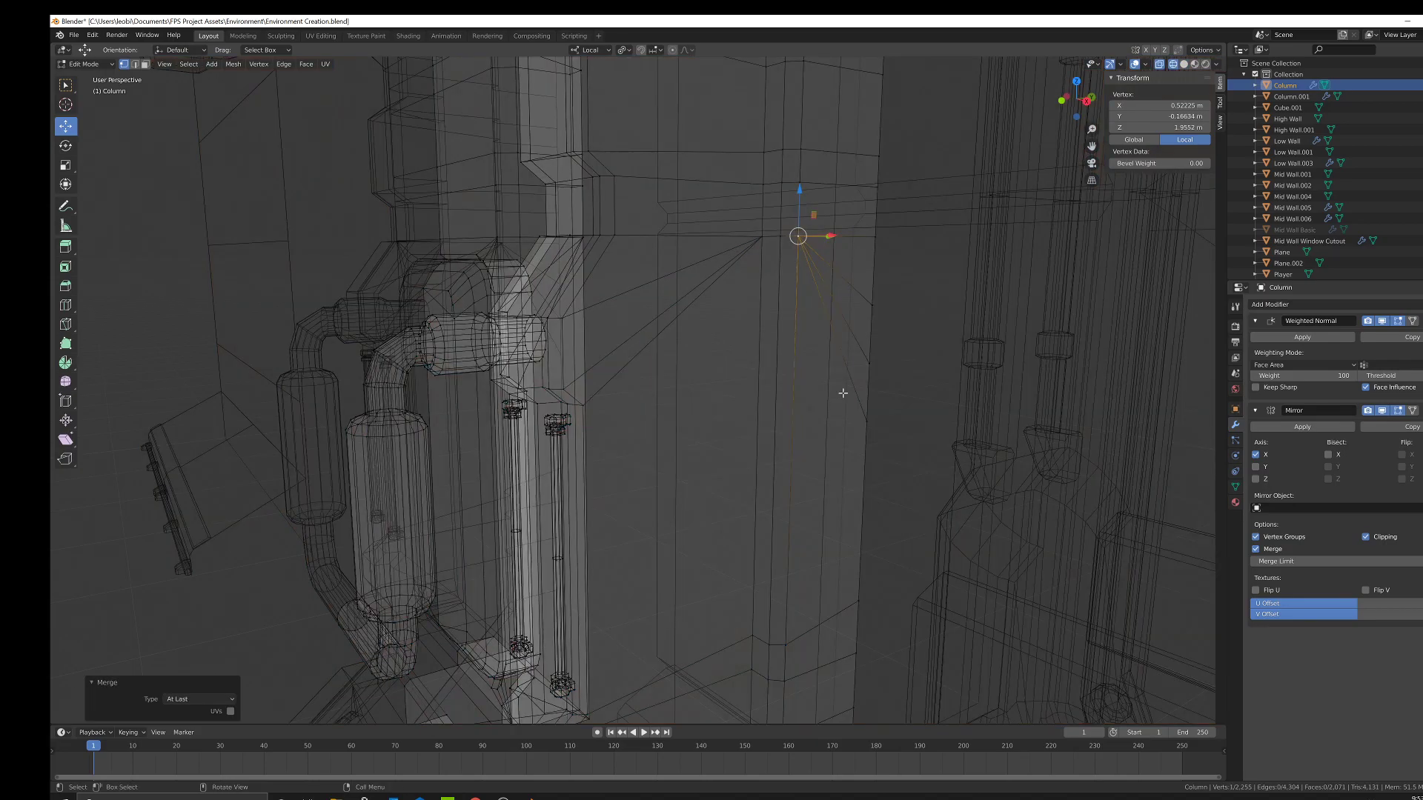
pyautogui.click(872, 407)
pyautogui.keyDown('shift'); pyautogui.click(882, 326); pyautogui.keyUp('shift')
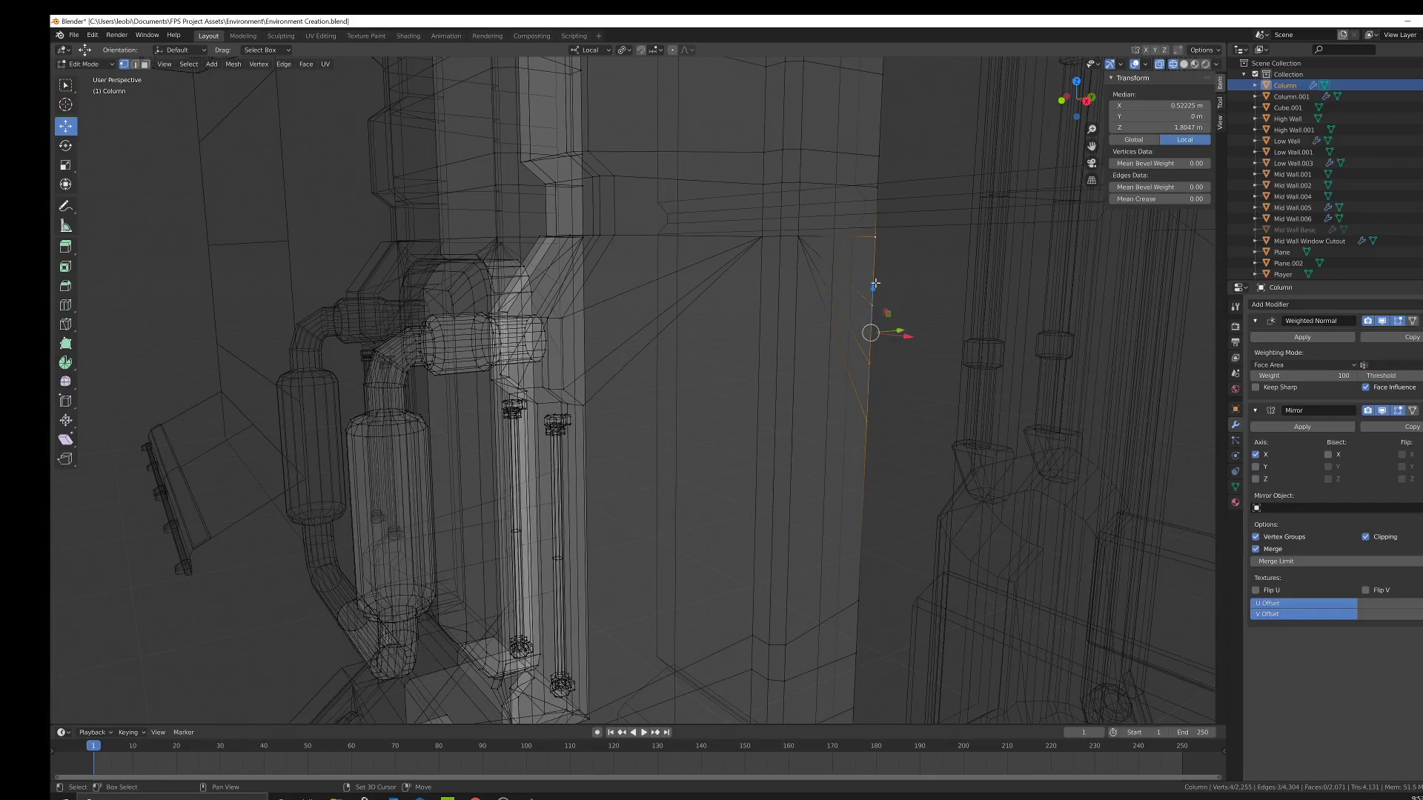
pyautogui.rightClick(818, 331)
pyautogui.moveTo(818, 330)
pyautogui.click(899, 346)
# Merge the redundant lower vertex on the front edge of the protruding block's outer corner bevel upward with At Last.
pyautogui.moveTo(899, 346)
pyautogui.mouseDown(button='middle')
pyautogui.moveTo(832, 321)
pyautogui.moveTo(800, 511)
pyautogui.moveTo(776, 482)
pyautogui.mouseUp(button='middle')
pyautogui.scroll(3, 801, 445)
pyautogui.hotkey('shift', 'z')
pyautogui.moveTo(686, 490); pyautogui.dragTo(679, 408, button='middle')
pyautogui.click(669, 423)
pyautogui.keyDown('shift'); pyautogui.click(651, 331); pyautogui.keyUp('shift')
pyautogui.rightClick(690, 463)
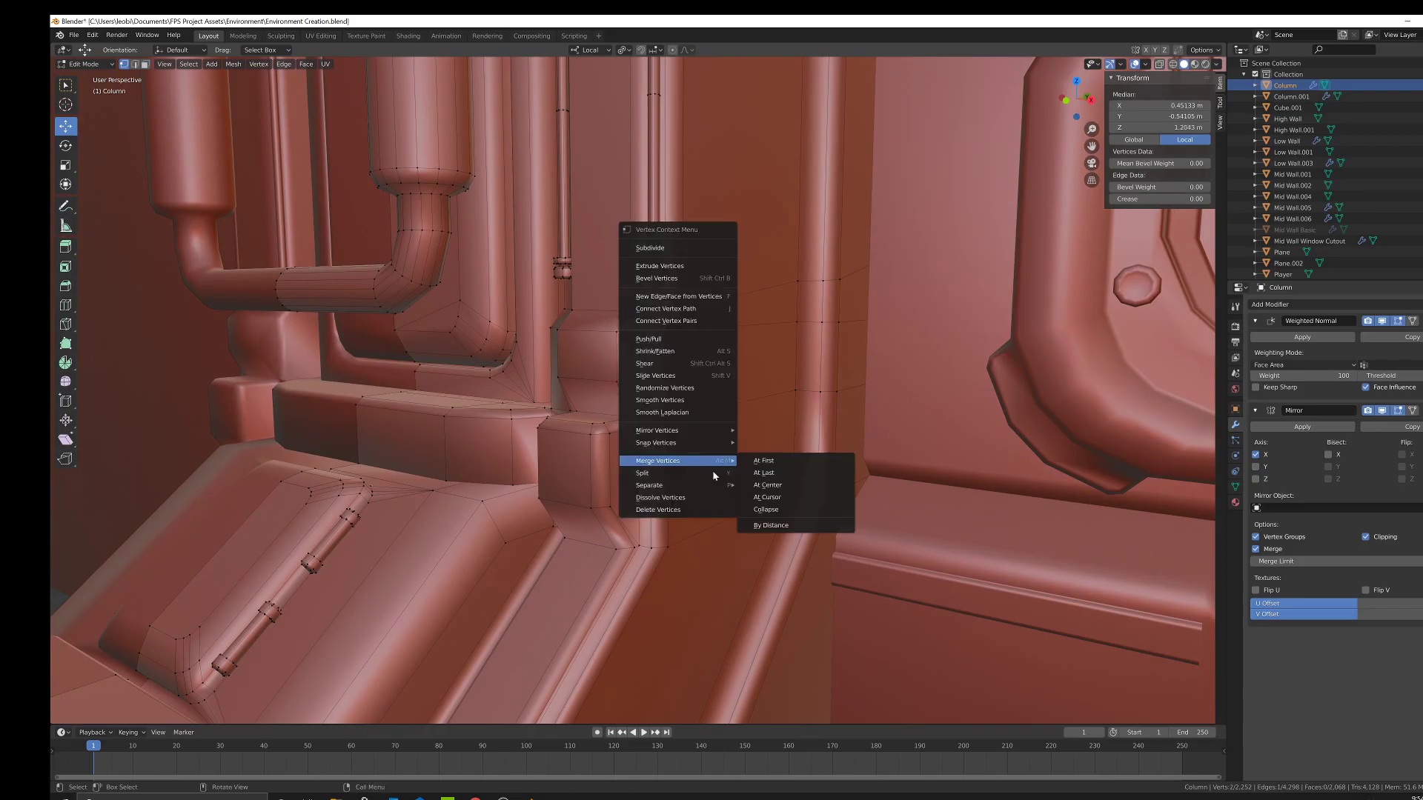
pyautogui.click(755, 472)
# Merge the redundant lower vertex on the rear edge of the protruding block's outer corner bevel upward with At Last.
pyautogui.click(668, 418)
pyautogui.keyDown('shift'); pyautogui.click(651, 331); pyautogui.keyUp('shift')
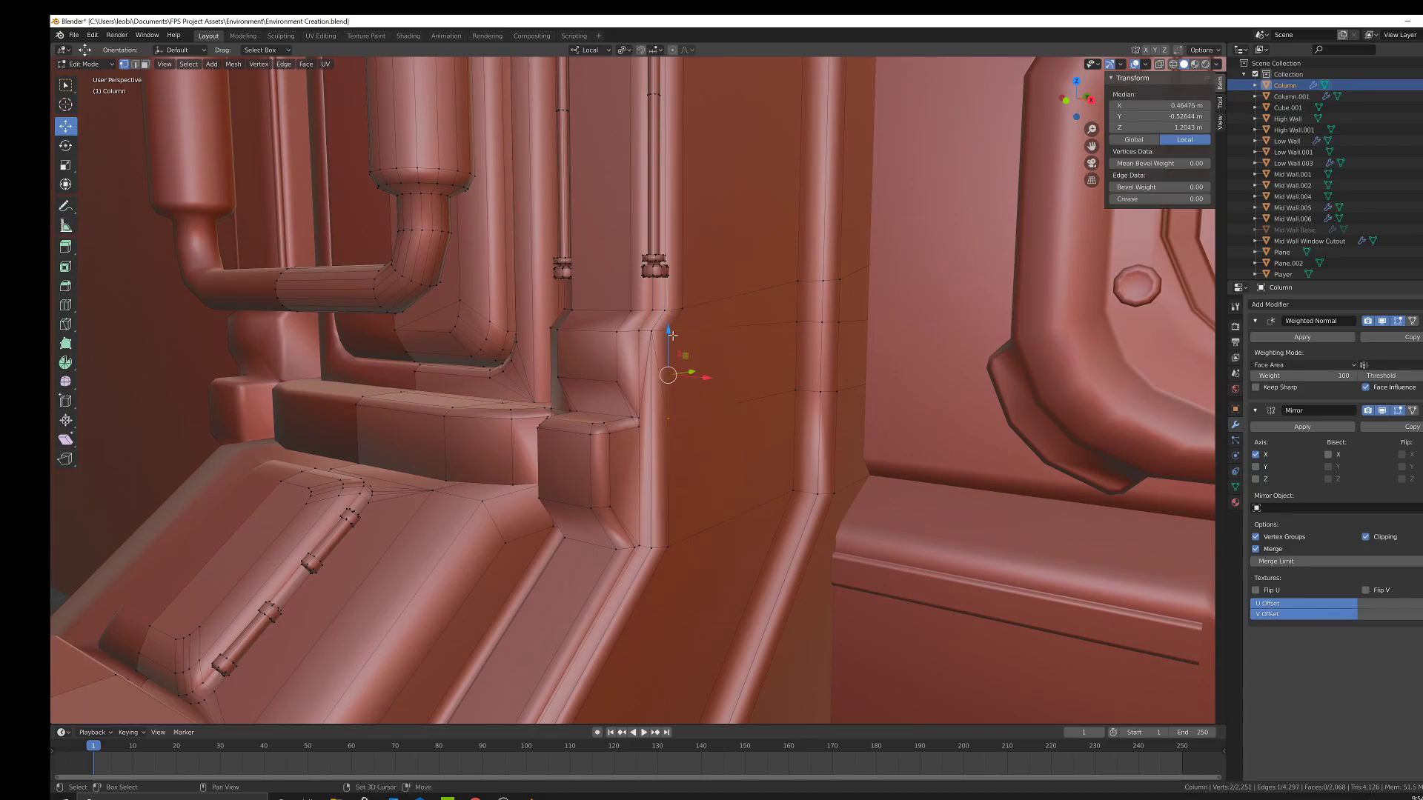
pyautogui.rightClick(718, 375)
pyautogui.click(788, 383)
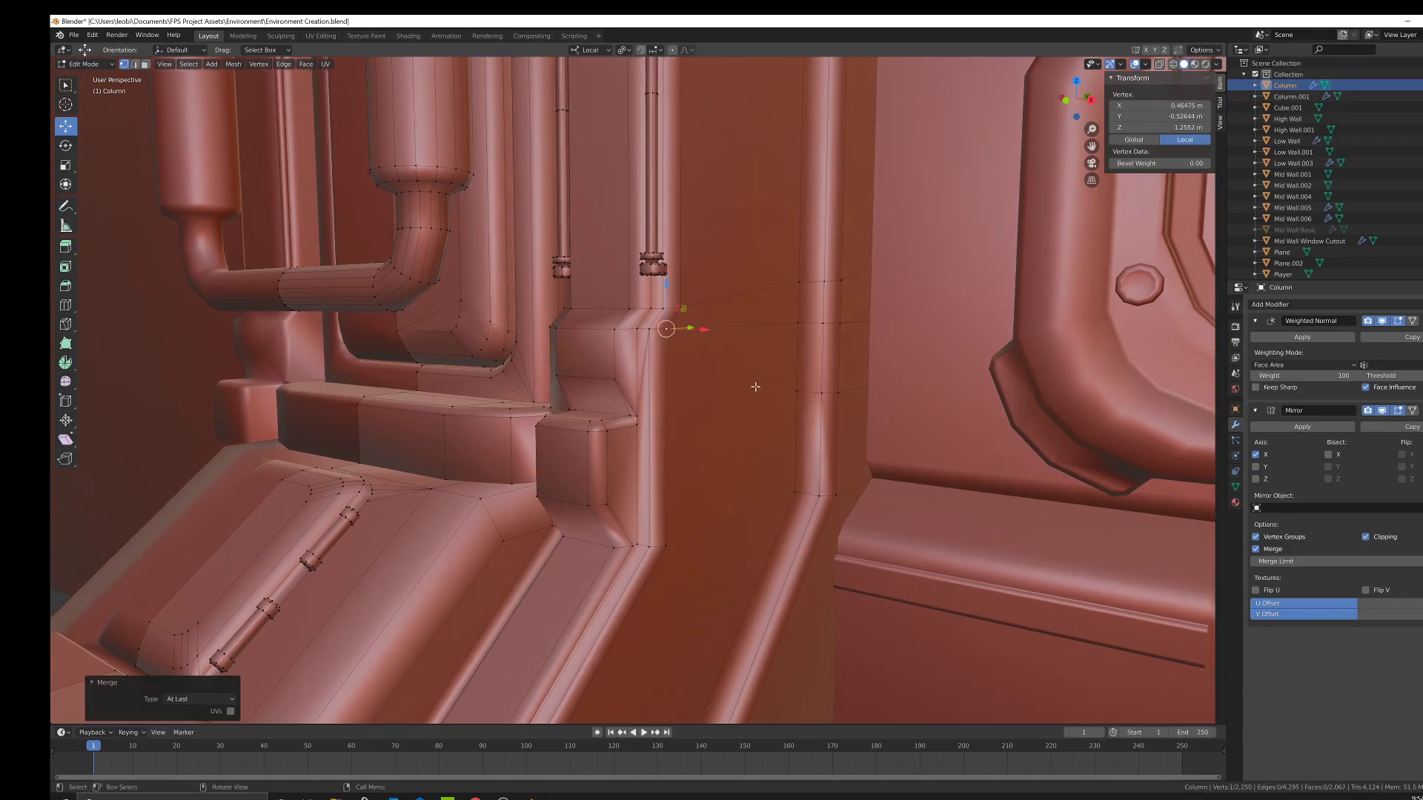
# Merge the redundant lower vertex on the front edge of the side's vertical bevel into the one above with At Last.
pyautogui.click(796, 390)
pyautogui.keyDown('shift'); pyautogui.click(799, 322); pyautogui.keyUp('shift')
pyautogui.rightClick(813, 363)
pyautogui.moveTo(813, 362)
pyautogui.click(892, 375)
# Merge the redundant lower vertices on the middle and rear edges of the side's vertical bevel upward with At Last.
pyautogui.moveTo(871, 375); pyautogui.dragTo(826, 374, button='middle')
pyautogui.click(851, 394)
pyautogui.keyDown('shift'); pyautogui.click(853, 343); pyautogui.keyUp('shift')
pyautogui.rightClick(845, 384)
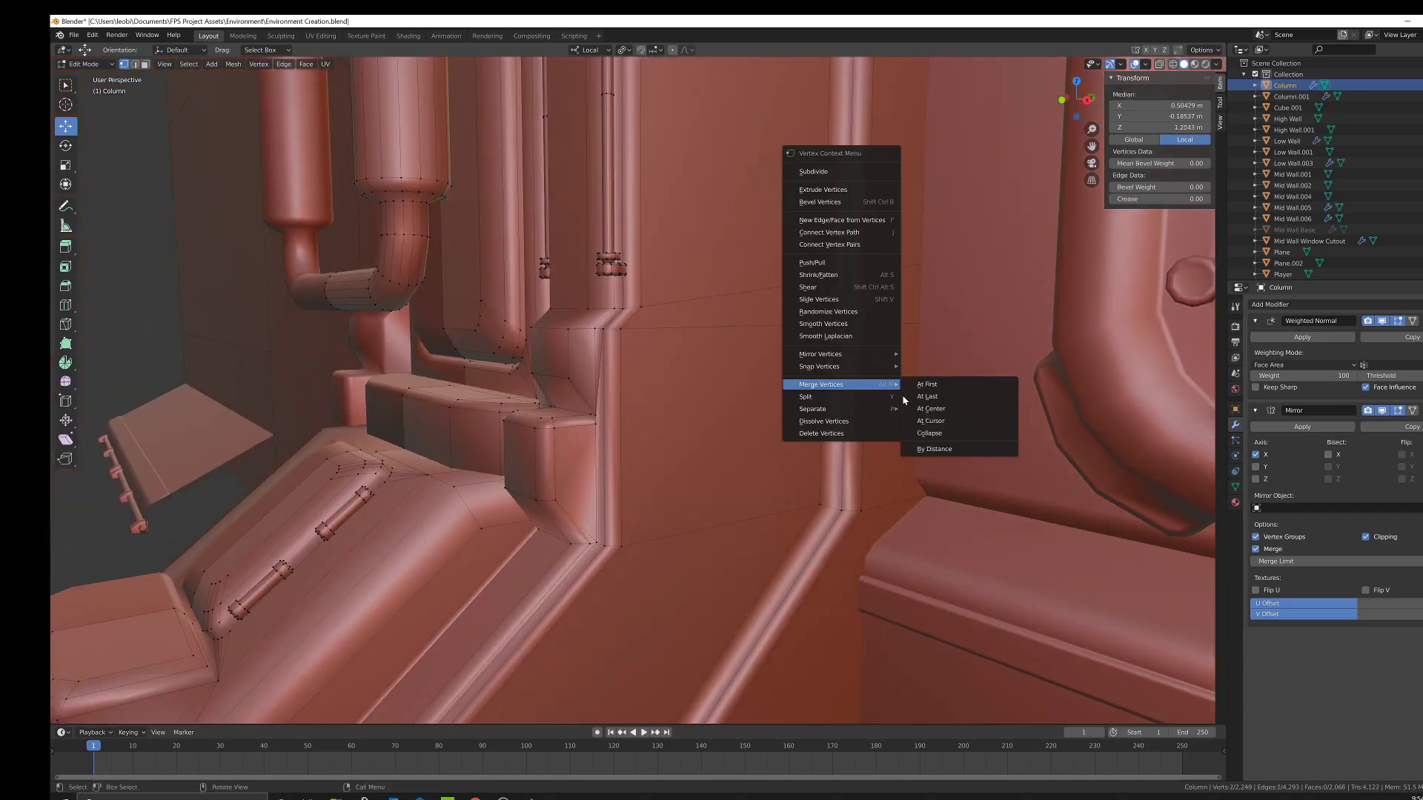
pyautogui.click(927, 397)
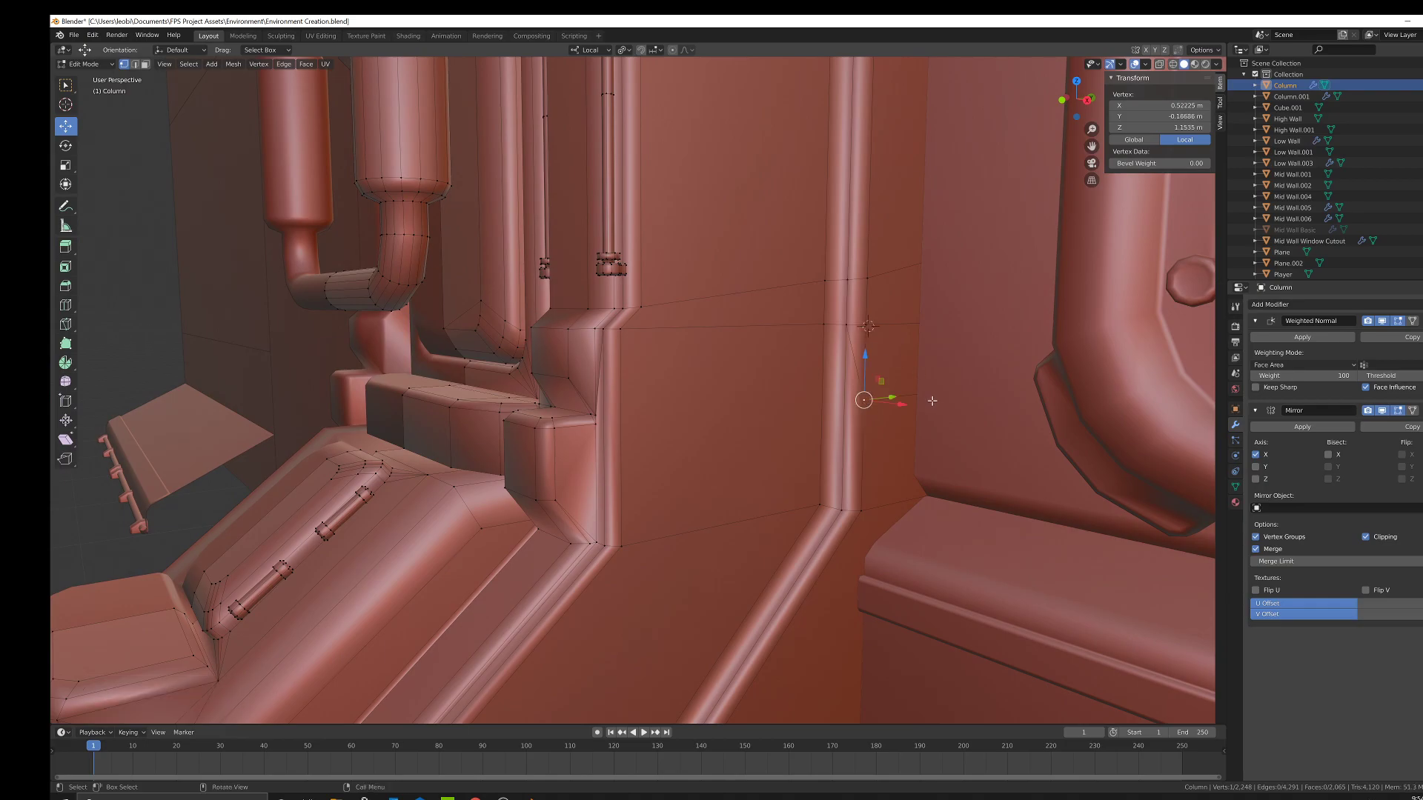
pyautogui.keyDown('shift'); pyautogui.click(866, 326); pyautogui.keyUp('shift')
pyautogui.rightClick(864, 375)
pyautogui.moveTo(926, 375)
pyautogui.click(964, 390)
# Merge the redundant lower vertex on the column side's rearmost edge into the one above it.
pyautogui.press('z')
pyautogui.click(925, 370)
pyautogui.click(937, 391)
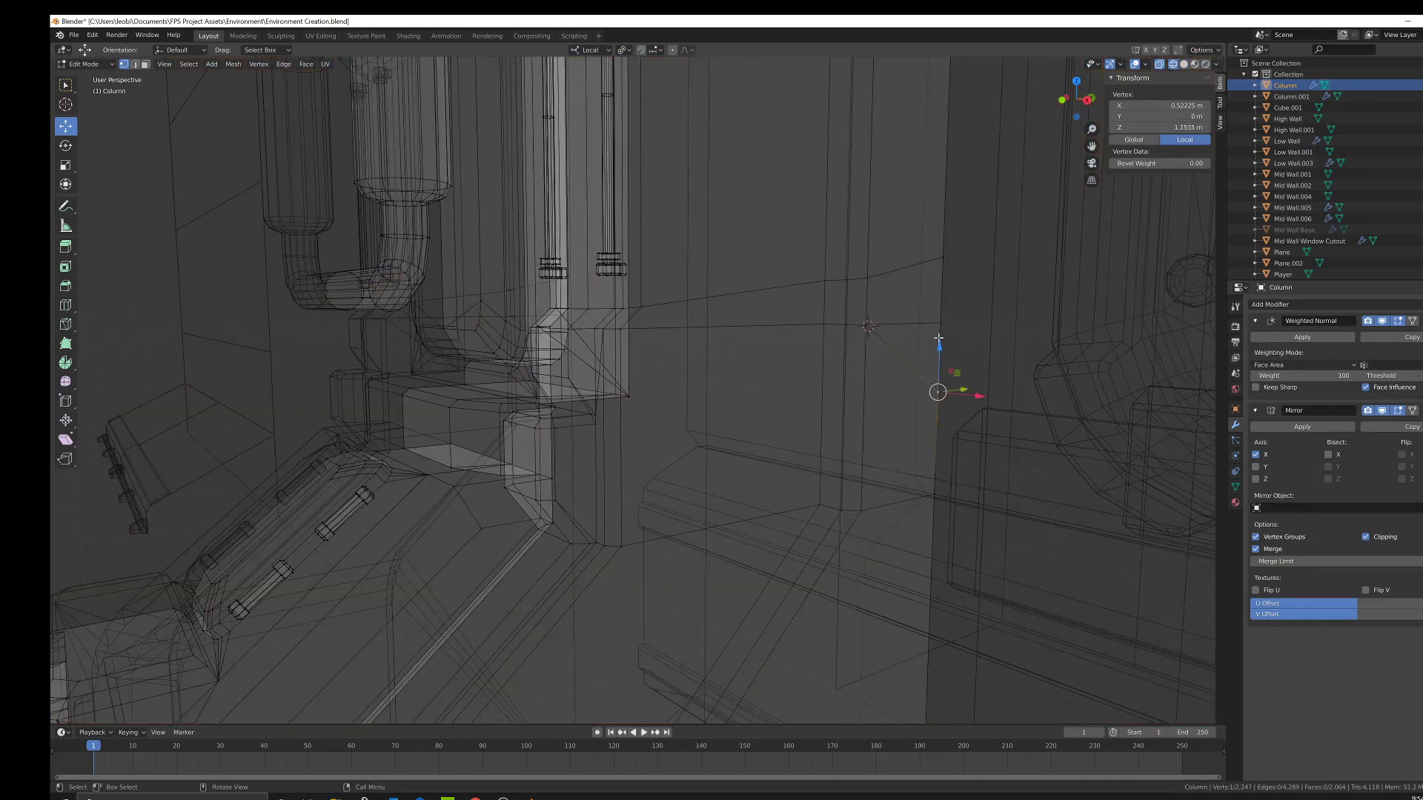
pyautogui.rightClick(974, 347)
pyautogui.click(1027, 366)
# Merge the remaining lower vertex pair on the front edge of the side's vertical bevel with At Center.
pyautogui.press('z')
pyautogui.keyDown('shift'); pyautogui.moveTo(802, 287); pyautogui.dragTo(805, 370, button='middle'); pyautogui.keyUp('shift')
pyautogui.keyDown('shift'); pyautogui.click(785, 362); pyautogui.keyUp('shift')
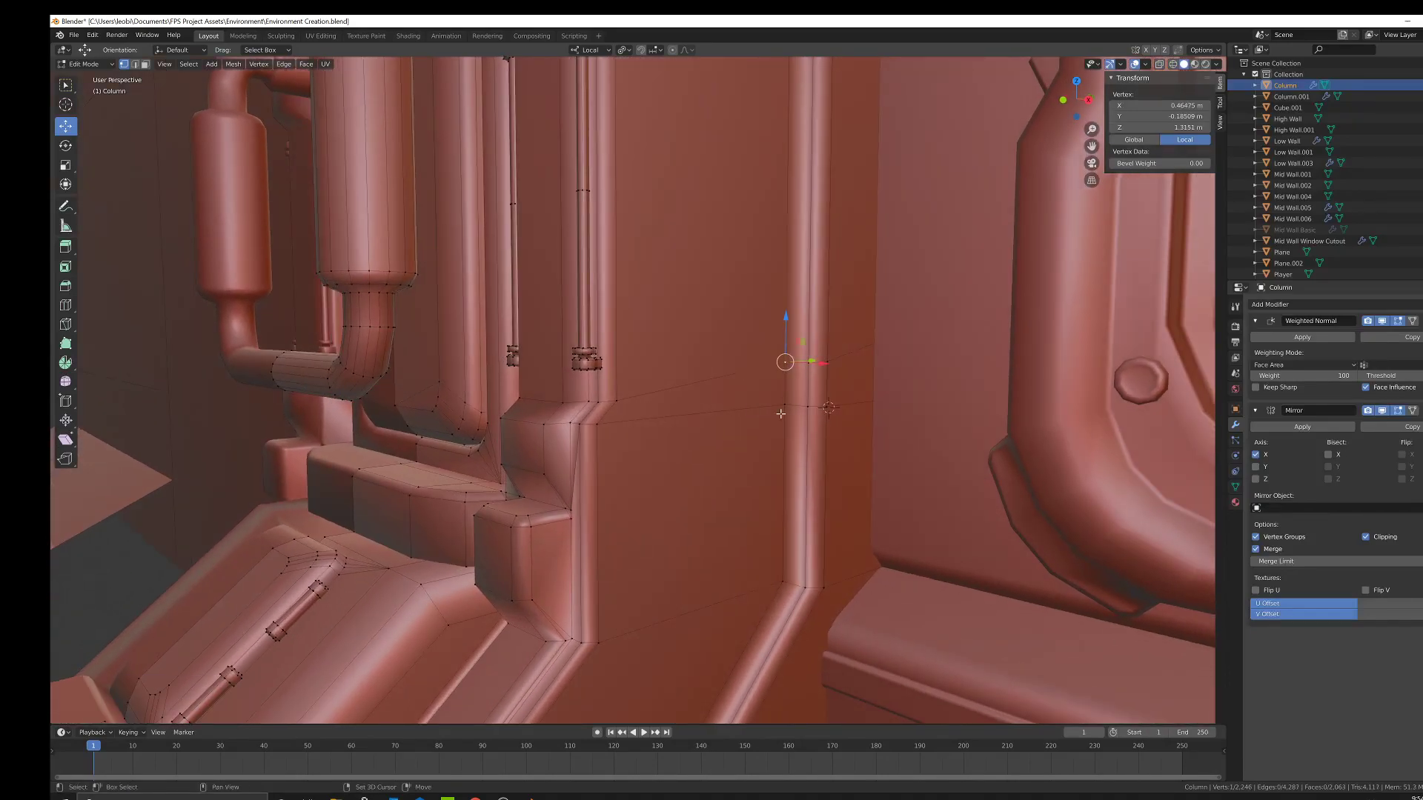
pyautogui.rightClick(786, 400)
pyautogui.moveTo(809, 415)
pyautogui.click(885, 439)
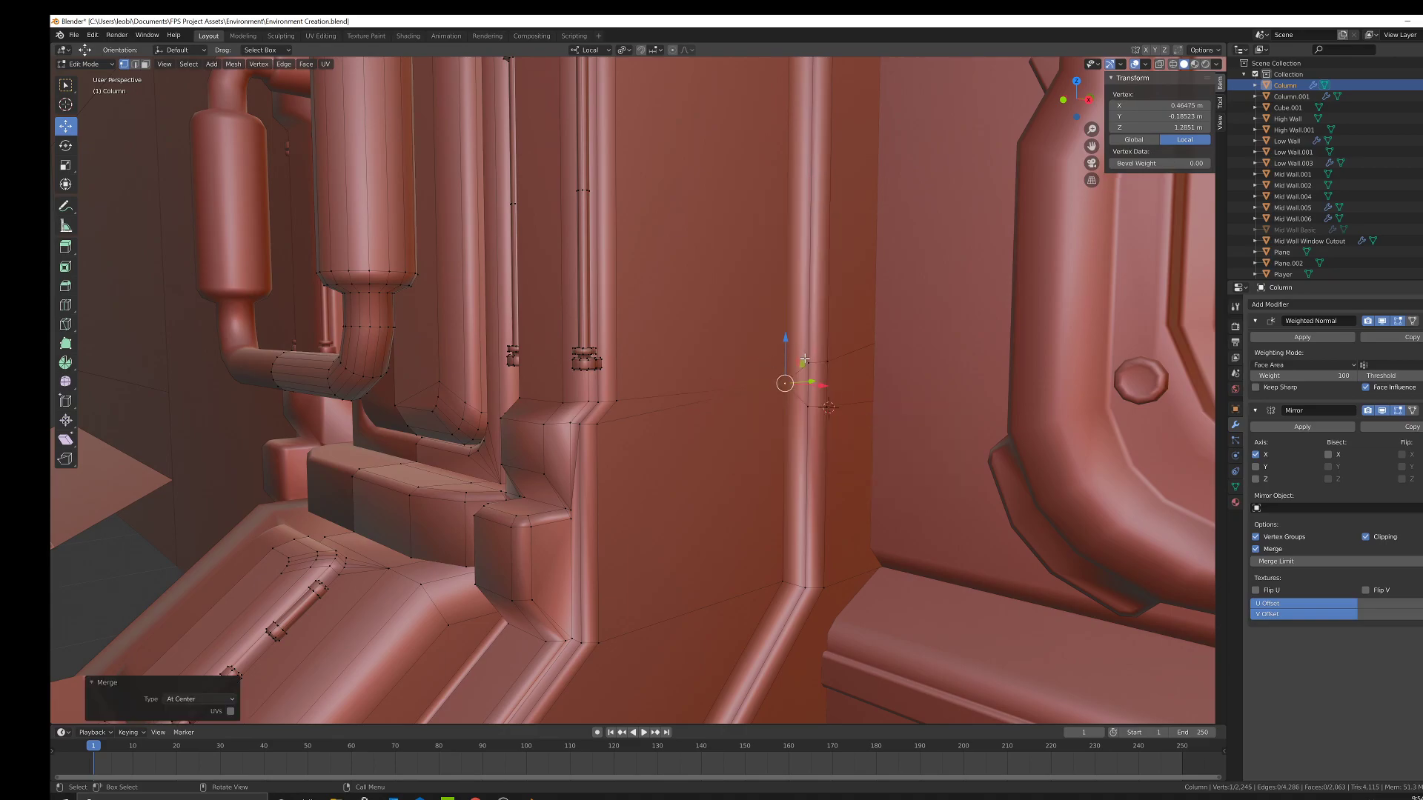
# Merge the remaining lower vertex pairs on the middle and rear edges of the side's vertical bevel with At Center.
pyautogui.keyDown('shift'); pyautogui.click(827, 361); pyautogui.keyUp('shift')
pyautogui.rightClick(838, 413)
pyautogui.moveTo(900, 414)
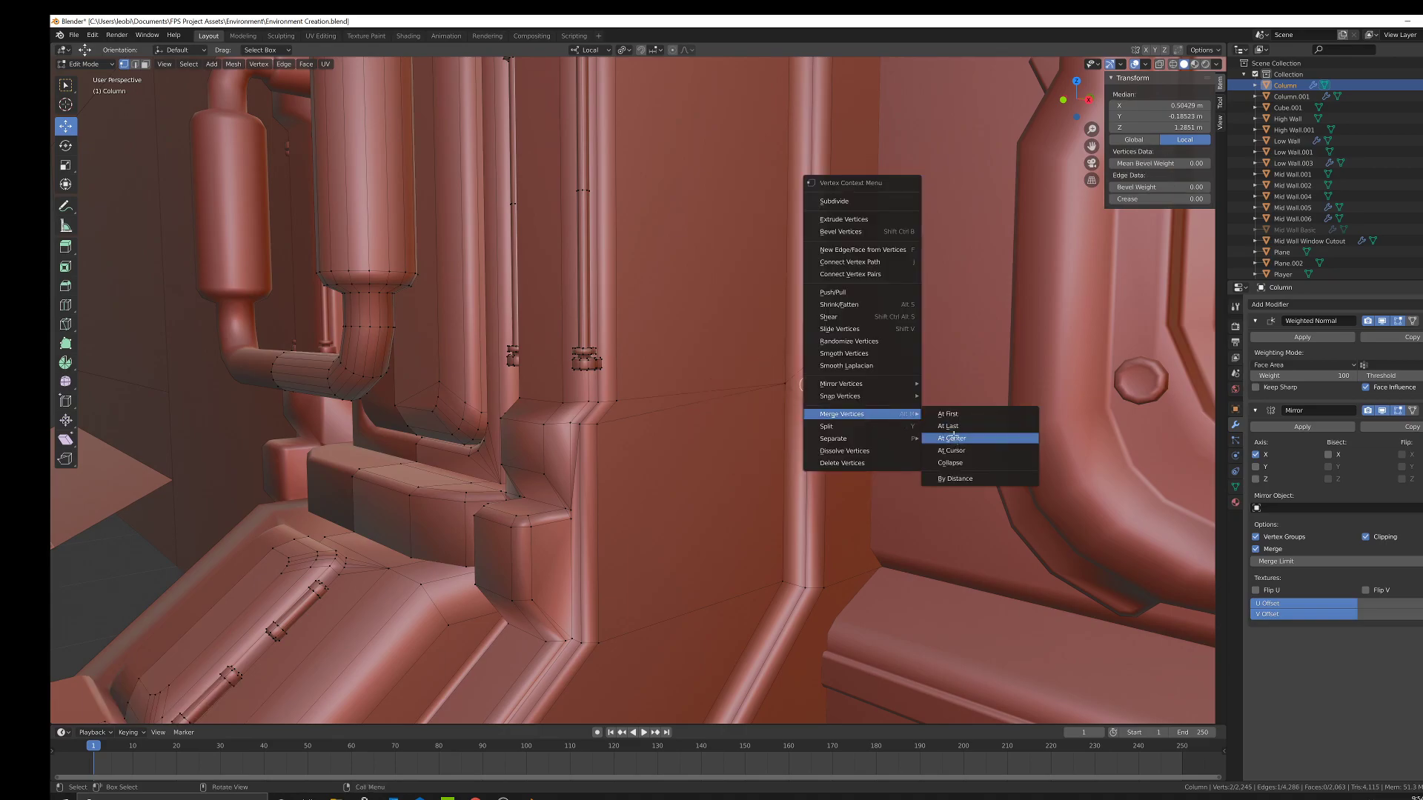
pyautogui.click(952, 439)
pyautogui.click(832, 357)
pyautogui.keyDown('shift'); pyautogui.click(835, 370); pyautogui.keyUp('shift')
pyautogui.rightClick(899, 406)
pyautogui.moveTo(945, 412)
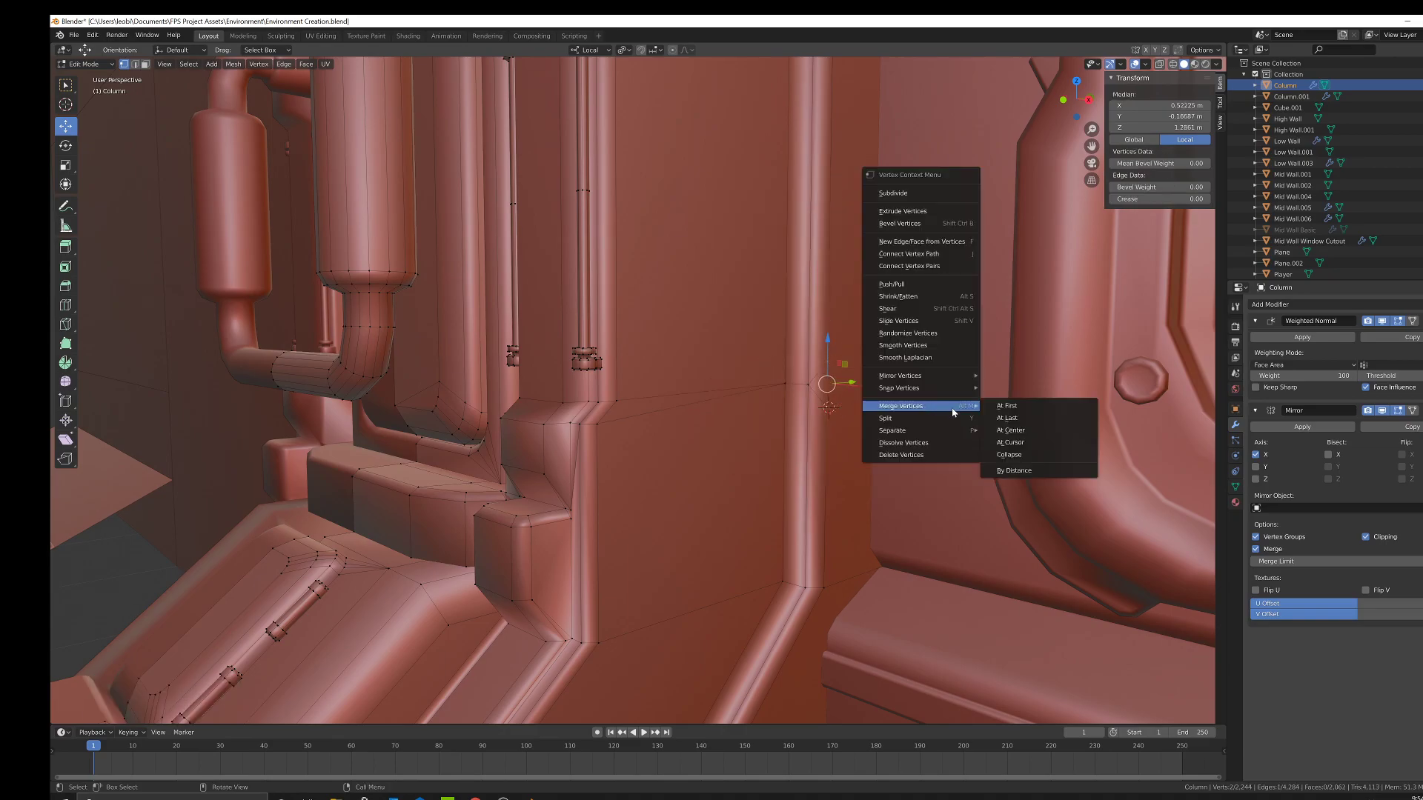
pyautogui.click(1022, 431)
# Merge the remaining lower vertex pair on the column side's rearmost edge with At Center.
pyautogui.press('z')
pyautogui.click(724, 368)
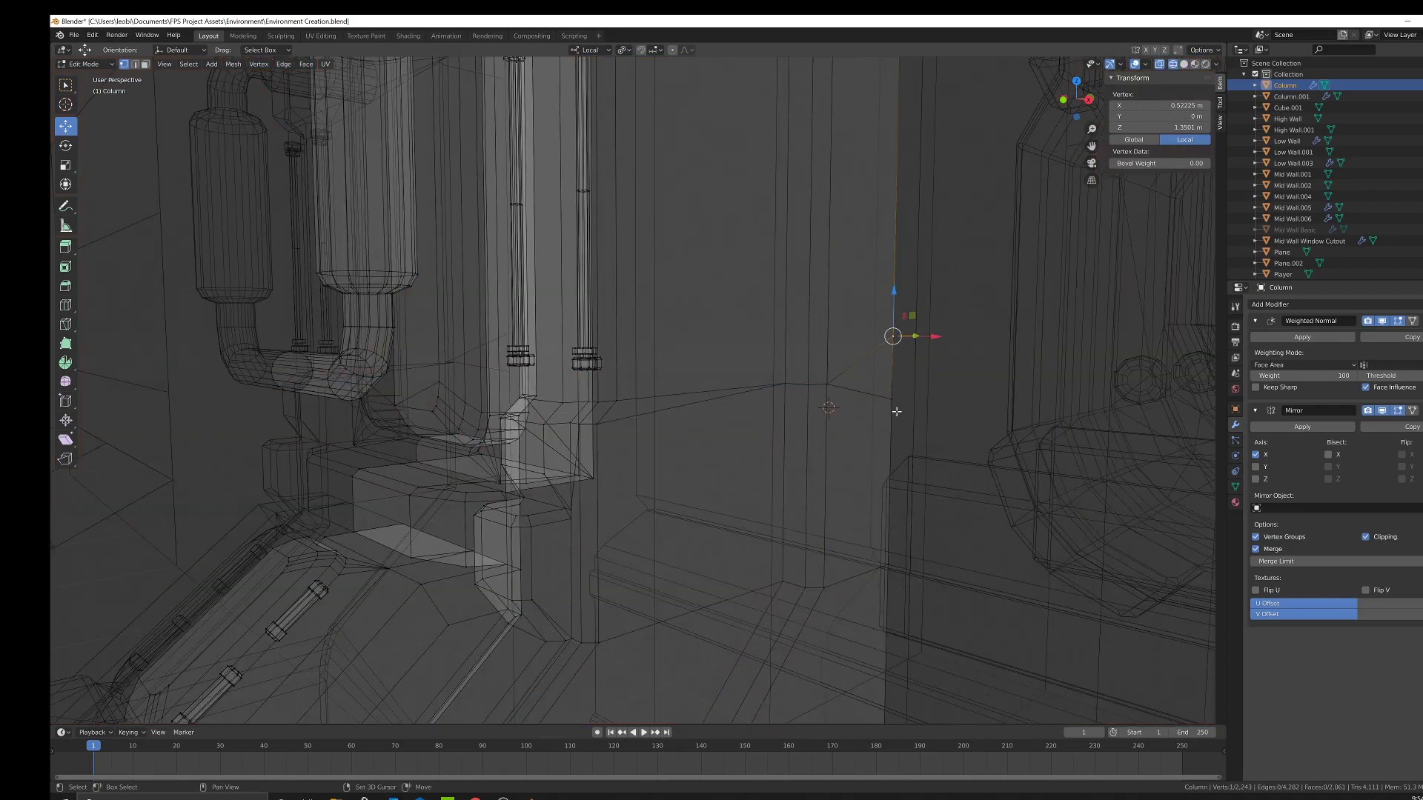
pyautogui.rightClick(959, 399)
pyautogui.moveTo(963, 400)
pyautogui.click(1060, 426)
# Merge the centred vertex on the rearmost edge down into the lower bend vertex with At Last.
pyautogui.keyDown('shift'); pyautogui.moveTo(917, 430); pyautogui.dragTo(911, 381, button='middle'); pyautogui.keyUp('shift')
pyautogui.keyDown('shift'); pyautogui.click(885, 525); pyautogui.keyUp('shift')
pyautogui.rightClick(1030, 502)
pyautogui.moveTo(1031, 506)
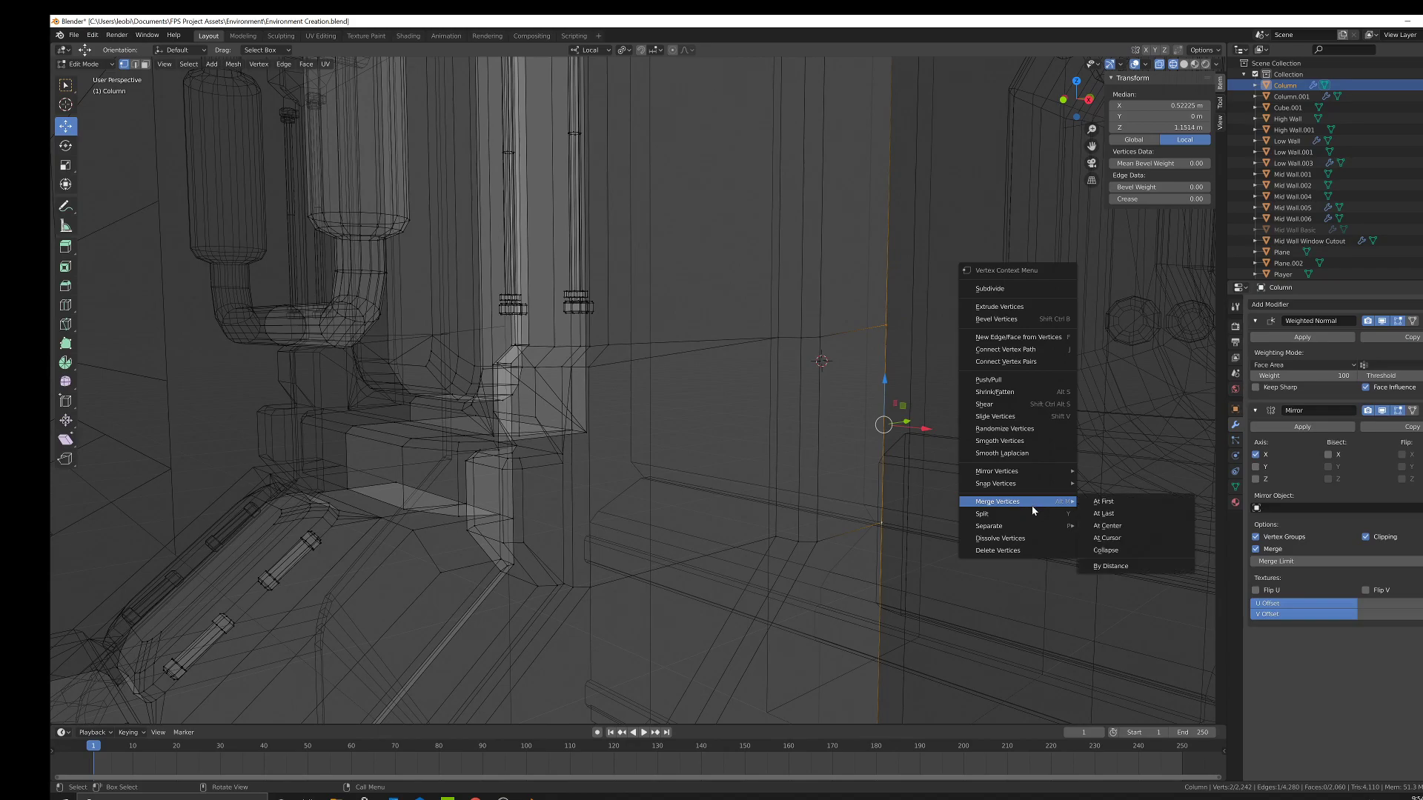
pyautogui.click(1128, 515)
# Merge the redundant vertex on the rear edge of the side's vertical bevel with the lower bend vertex.
pyautogui.click(823, 342)
pyautogui.keyDown('shift'); pyautogui.click(829, 543); pyautogui.keyUp('shift')
pyautogui.rightClick(829, 542)
pyautogui.moveTo(893, 514)
pyautogui.click(977, 513)
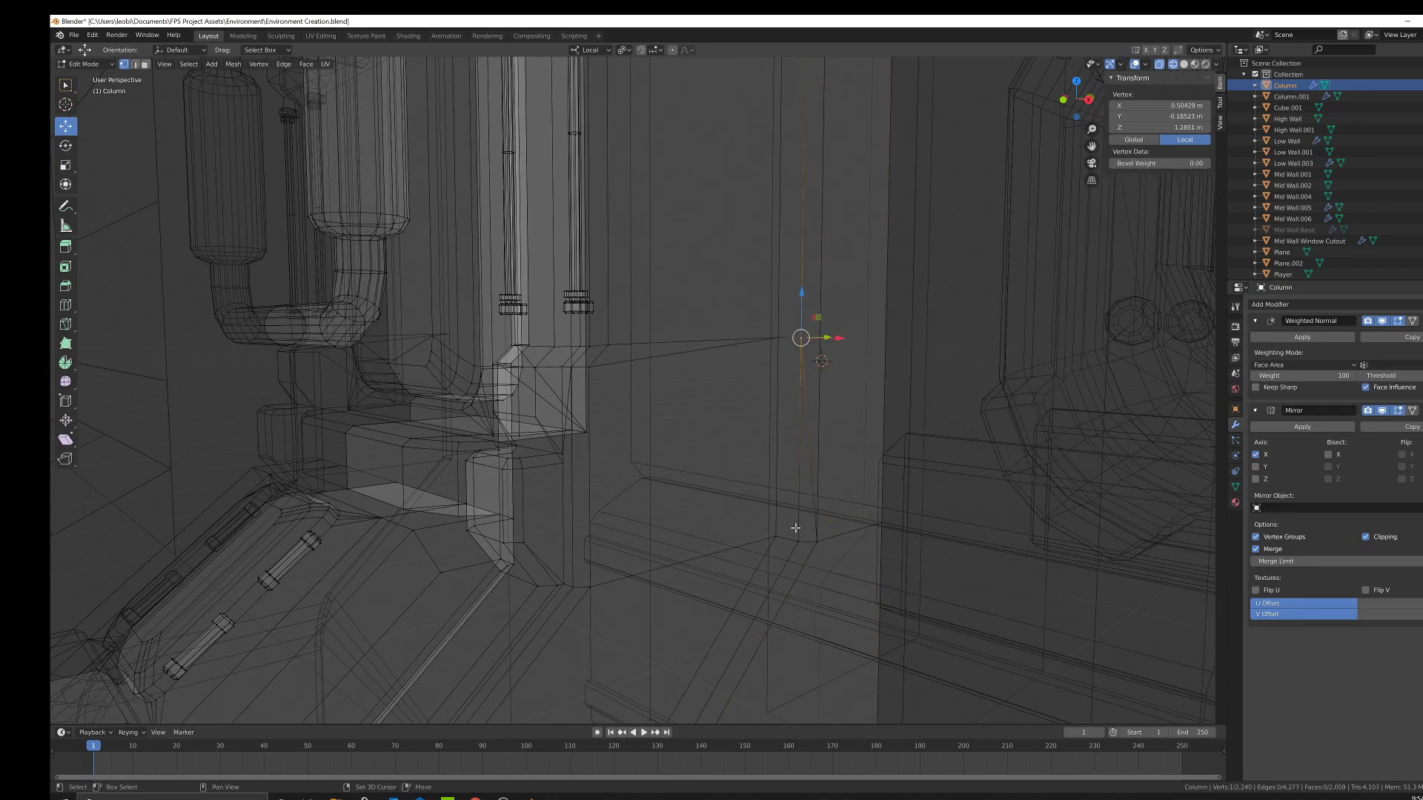
# Merge the redundant vertex on the middle edge of the vertical bevel down into the lower bend vertex with At Last.
pyautogui.keyDown('shift'); pyautogui.click(797, 538); pyautogui.keyUp('shift')
pyautogui.rightClick(871, 516)
pyautogui.click(978, 513)
pyautogui.hotkey('ctrl', 'z')
pyautogui.rightClick(875, 419)
pyautogui.moveTo(917, 424)
pyautogui.click(970, 432)
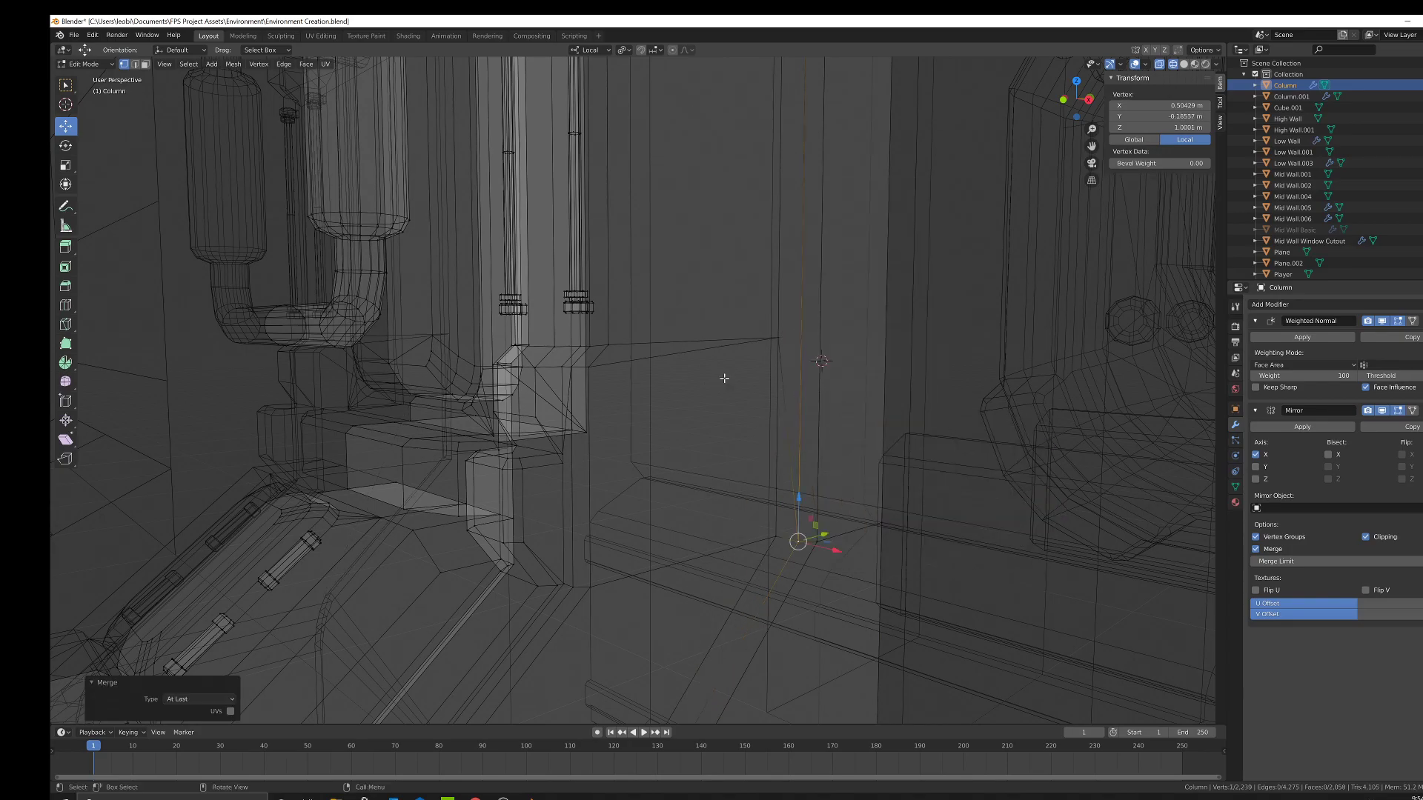
# Merge the redundant vertex on the front edge of the vertical bevel down into the lower bend vertex with At Last.
pyautogui.click(772, 339)
pyautogui.keyDown('shift'); pyautogui.click(775, 536); pyautogui.keyUp('shift')
pyautogui.rightClick(886, 469)
pyautogui.moveTo(919, 469)
pyautogui.click(995, 486)
pyautogui.scroll(-3, 786, 415)
pyautogui.hotkey('shift', 'z')
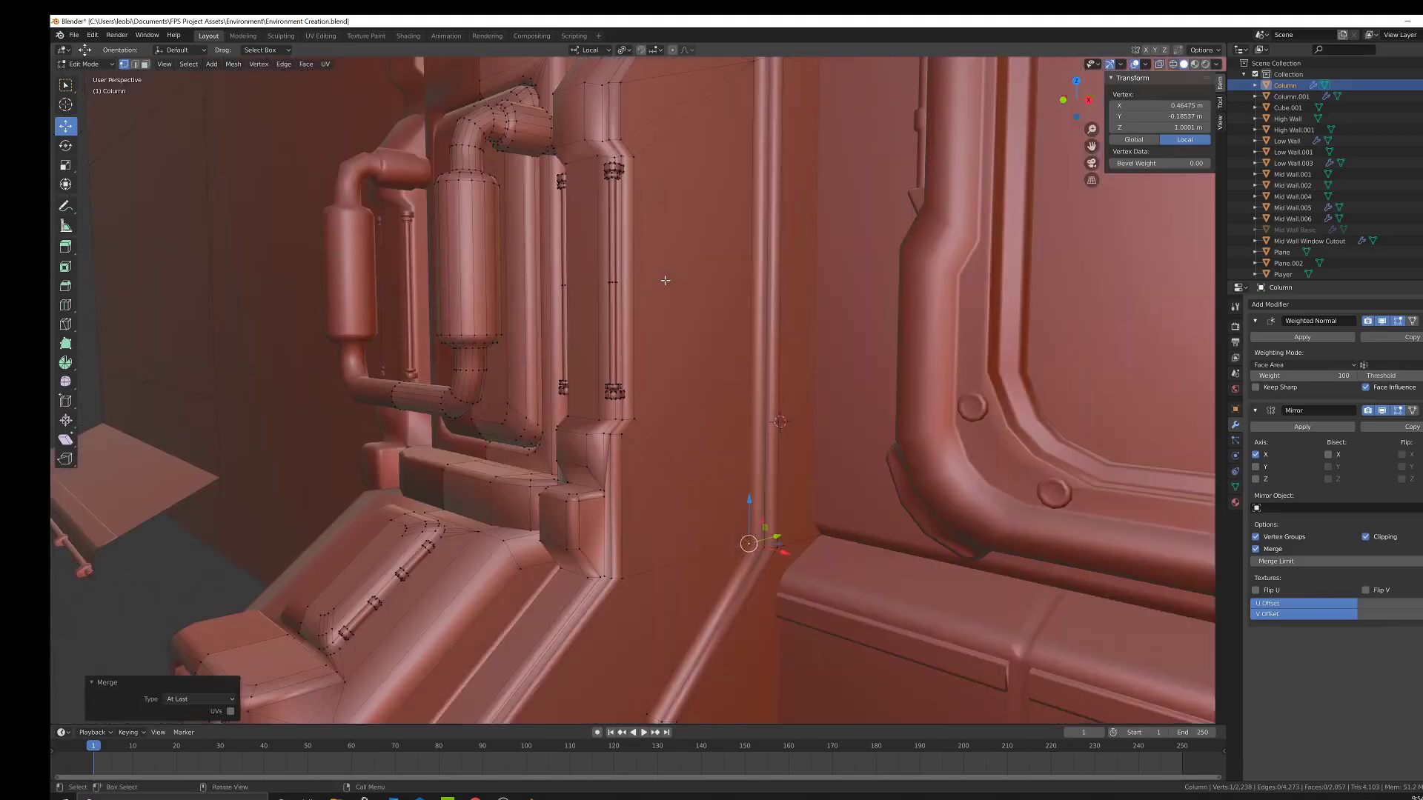
# Merge the lowest vertex pair of the column's upper section on the vertical bevel's front edge with At Center.
pyautogui.keyDown('shift'); pyautogui.moveTo(667, 282); pyautogui.dragTo(657, 445, button='middle'); pyautogui.keyUp('shift')
pyautogui.scroll(3, 667, 430)
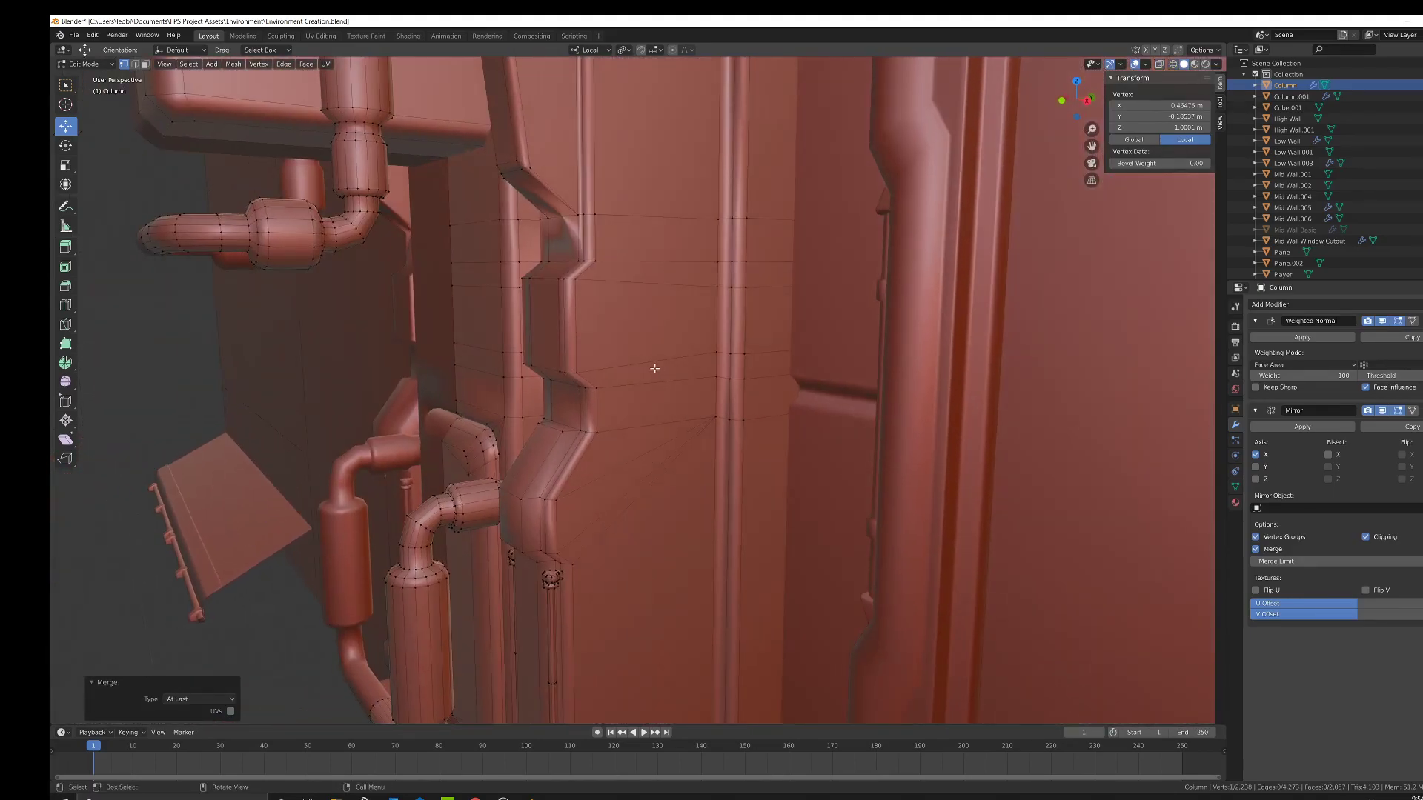
pyautogui.scroll(2, 744, 373)
pyautogui.moveTo(743, 372); pyautogui.dragTo(773, 365, button='middle')
pyautogui.click(777, 361)
pyautogui.keyDown('shift'); pyautogui.click(779, 399); pyautogui.keyUp('shift')
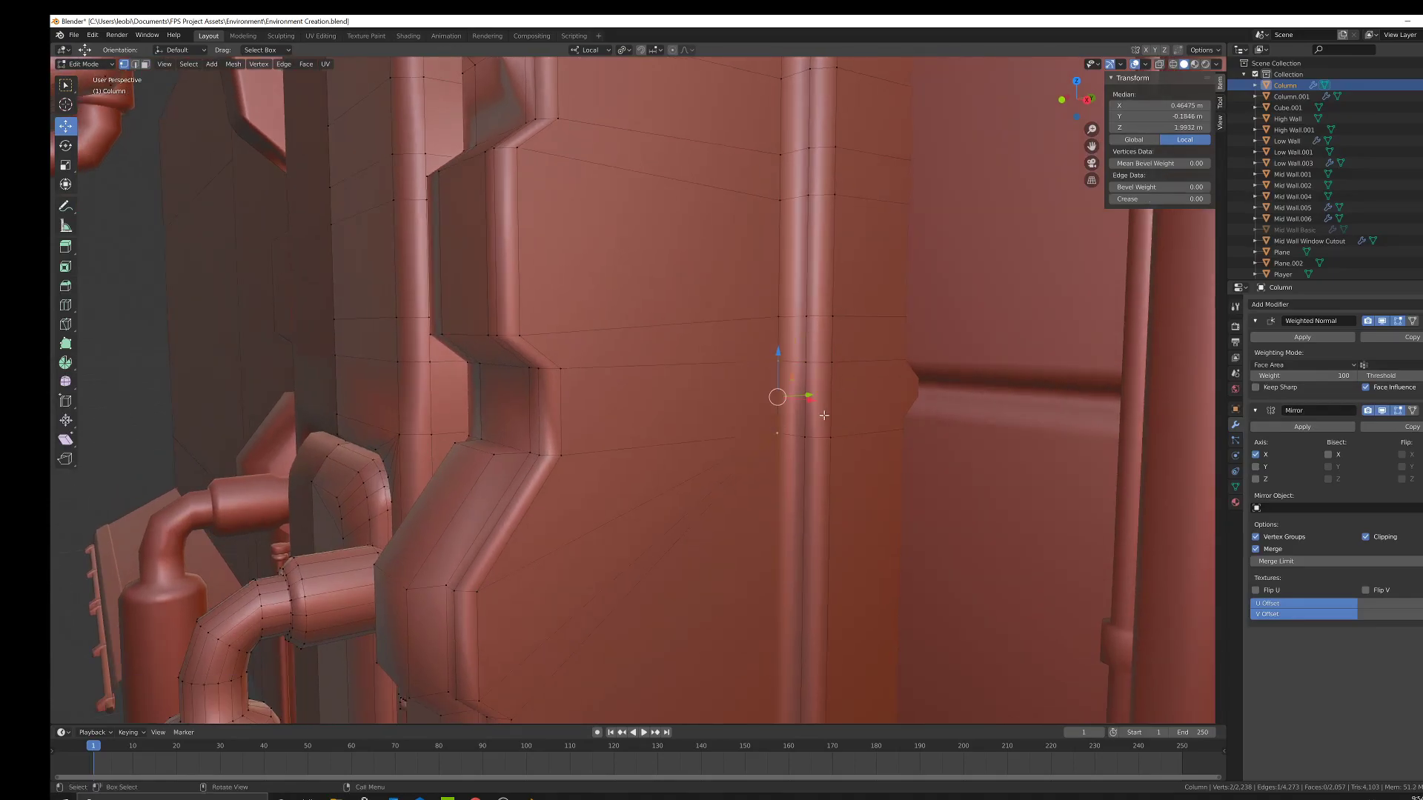
pyautogui.rightClick(778, 413)
pyautogui.moveTo(830, 416)
pyautogui.click(914, 440)
# Merge the matching upper-section vertex pairs on the middle and rear edges of the vertical bevel with At Center.
pyautogui.click(779, 382)
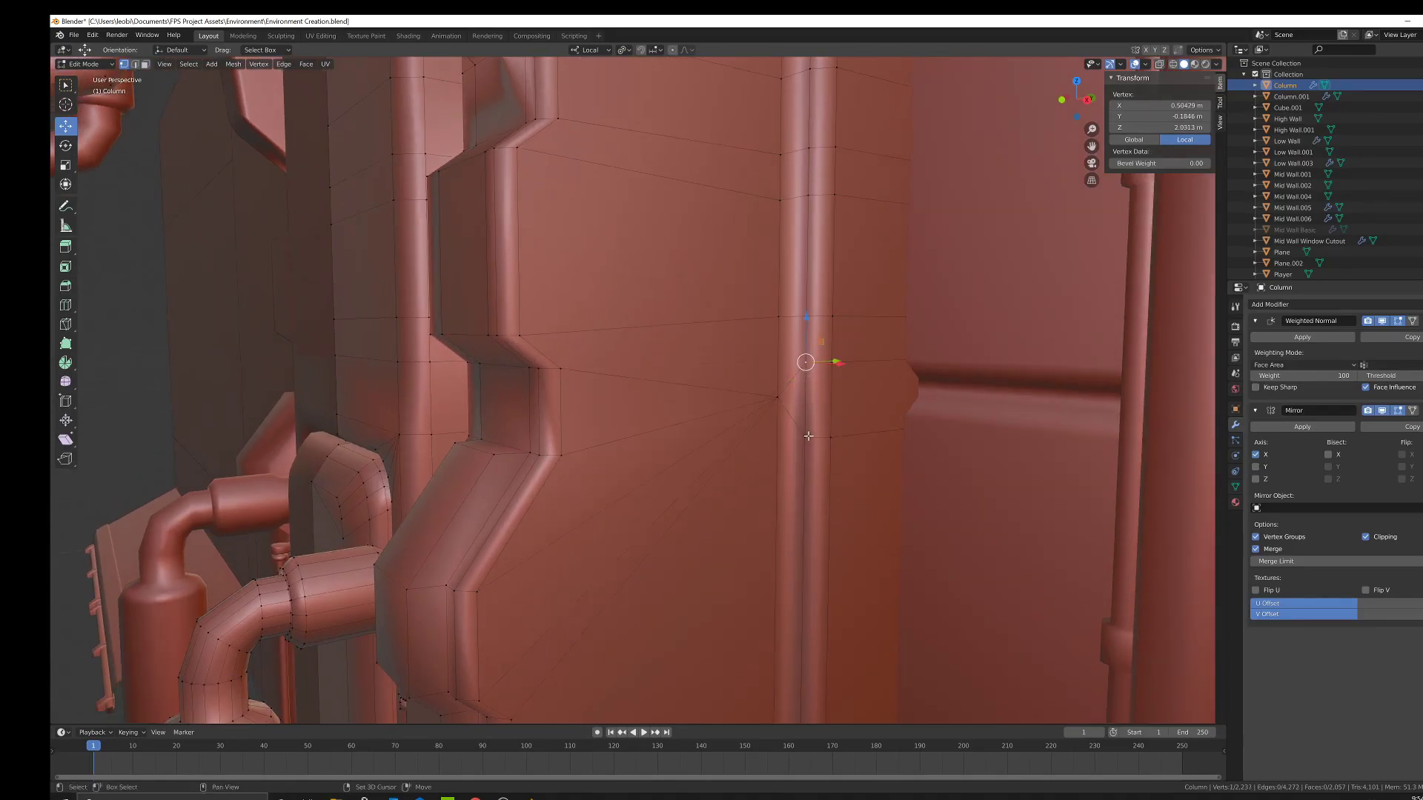
pyautogui.keyDown('shift'); pyautogui.click(810, 360); pyautogui.keyUp('shift')
pyautogui.rightClick(869, 395)
pyautogui.click(990, 418)
pyautogui.click(832, 356)
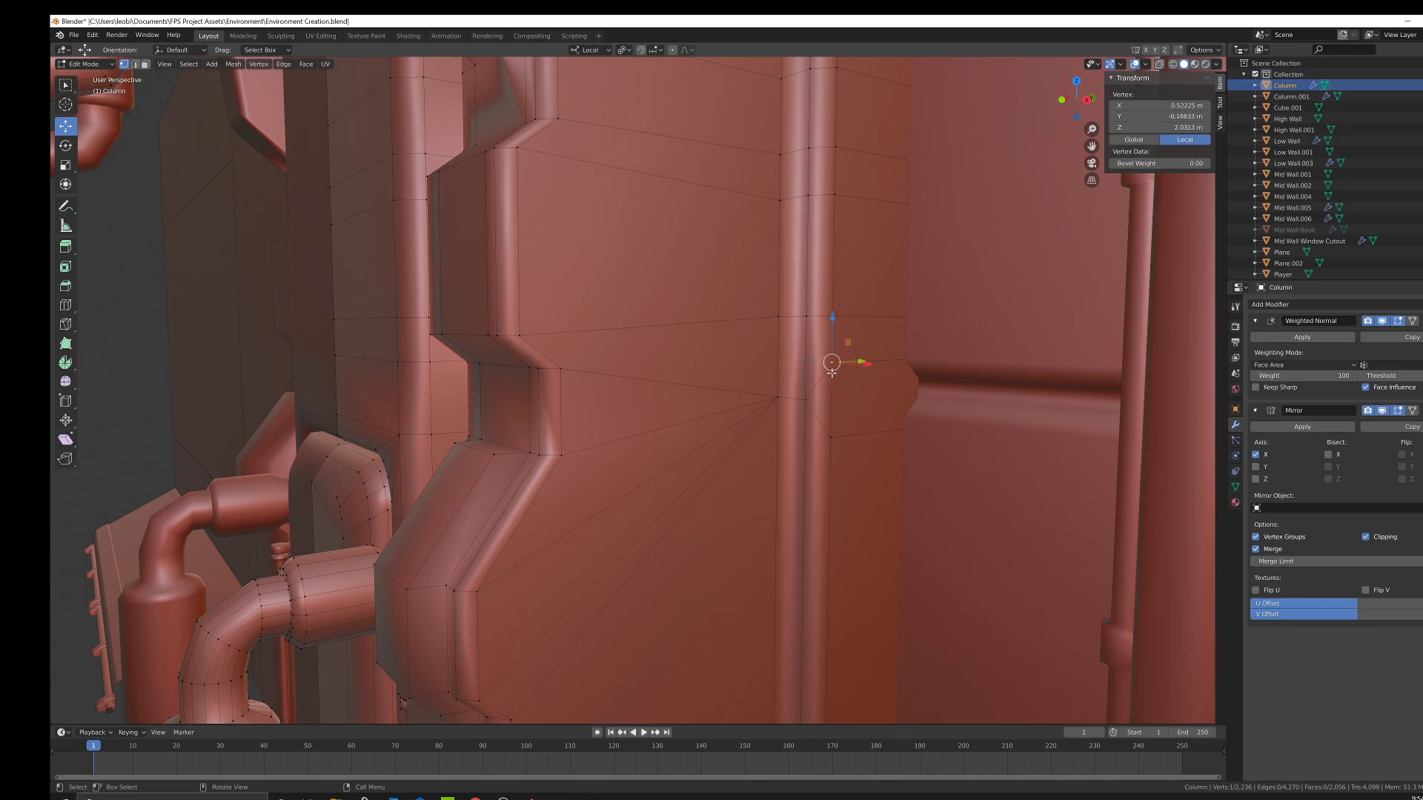
pyautogui.keyDown('shift'); pyautogui.click(835, 370); pyautogui.keyUp('shift')
pyautogui.rightClick(846, 421)
pyautogui.click(965, 430)
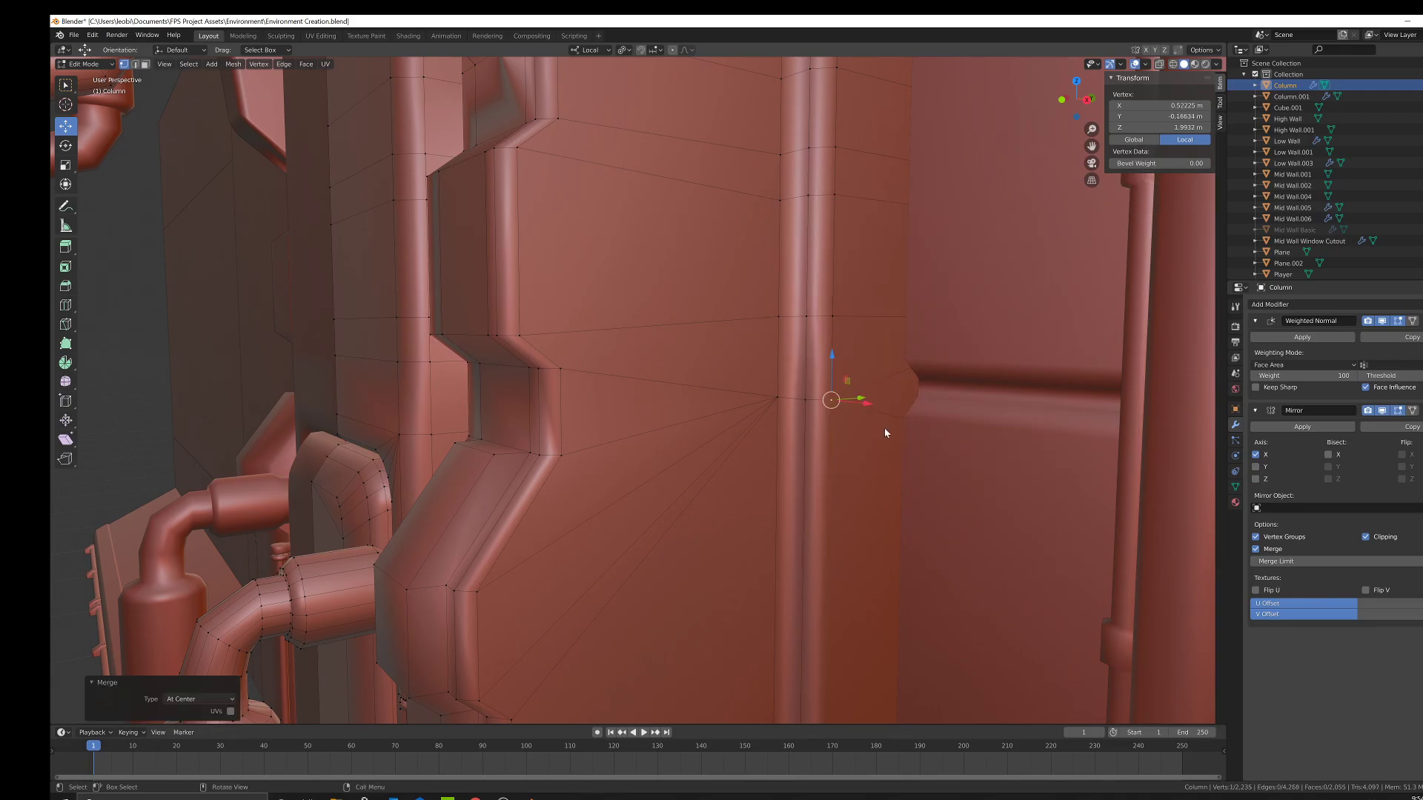
# Merge the matching upper-section vertex pair on the side's rearmost edge with At Center.
pyautogui.hotkey('shift', 'z')
pyautogui.rightClick(922, 425)
pyautogui.moveTo(971, 422)
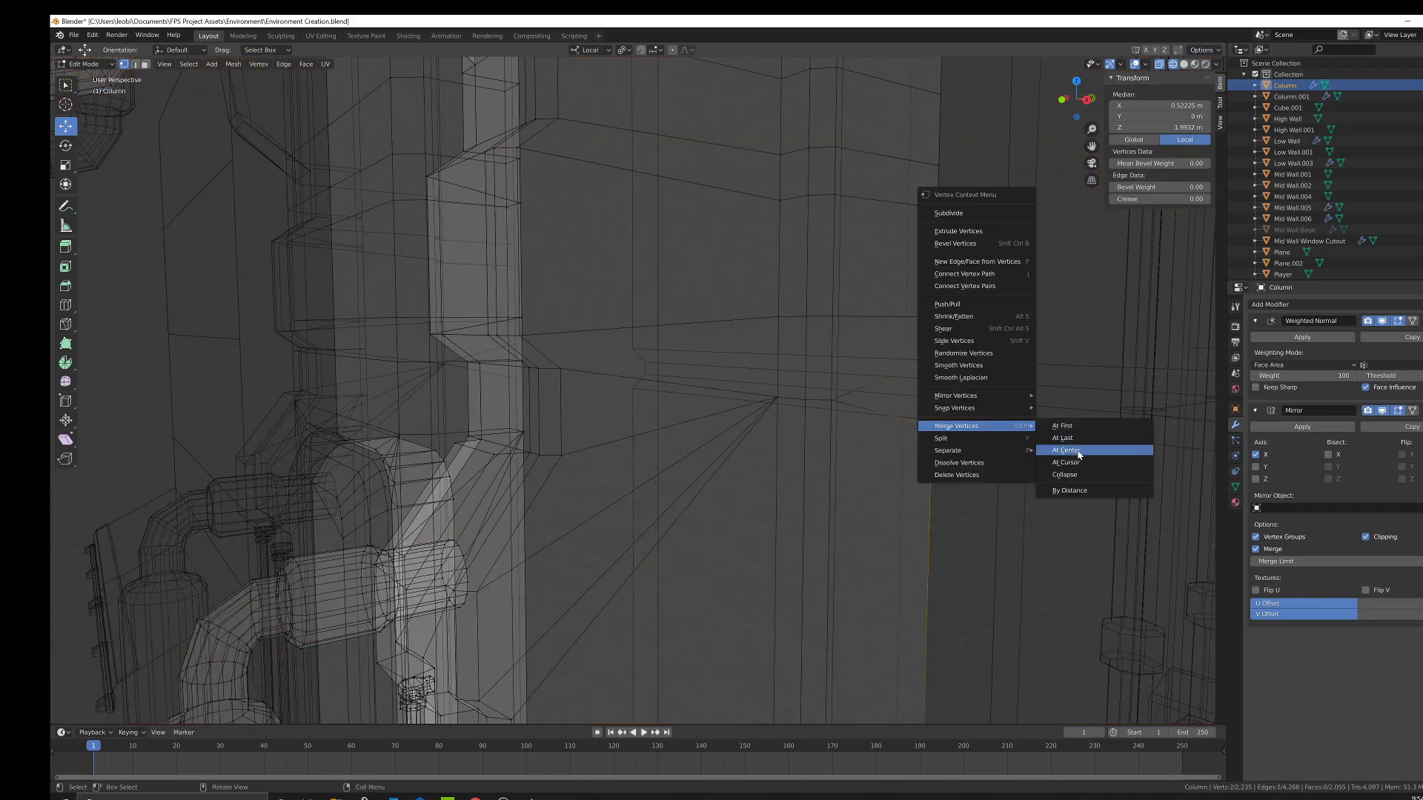
pyautogui.click(1078, 451)
# Merge the next vertex up on the bevel's front edge down into the centred one with At Last.
pyautogui.hotkey('shift', 'z')
pyautogui.moveTo(787, 407); pyautogui.dragTo(763, 366, button='middle')
pyautogui.click(757, 364)
pyautogui.keyDown('shift'); pyautogui.click(754, 414); pyautogui.keyUp('shift')
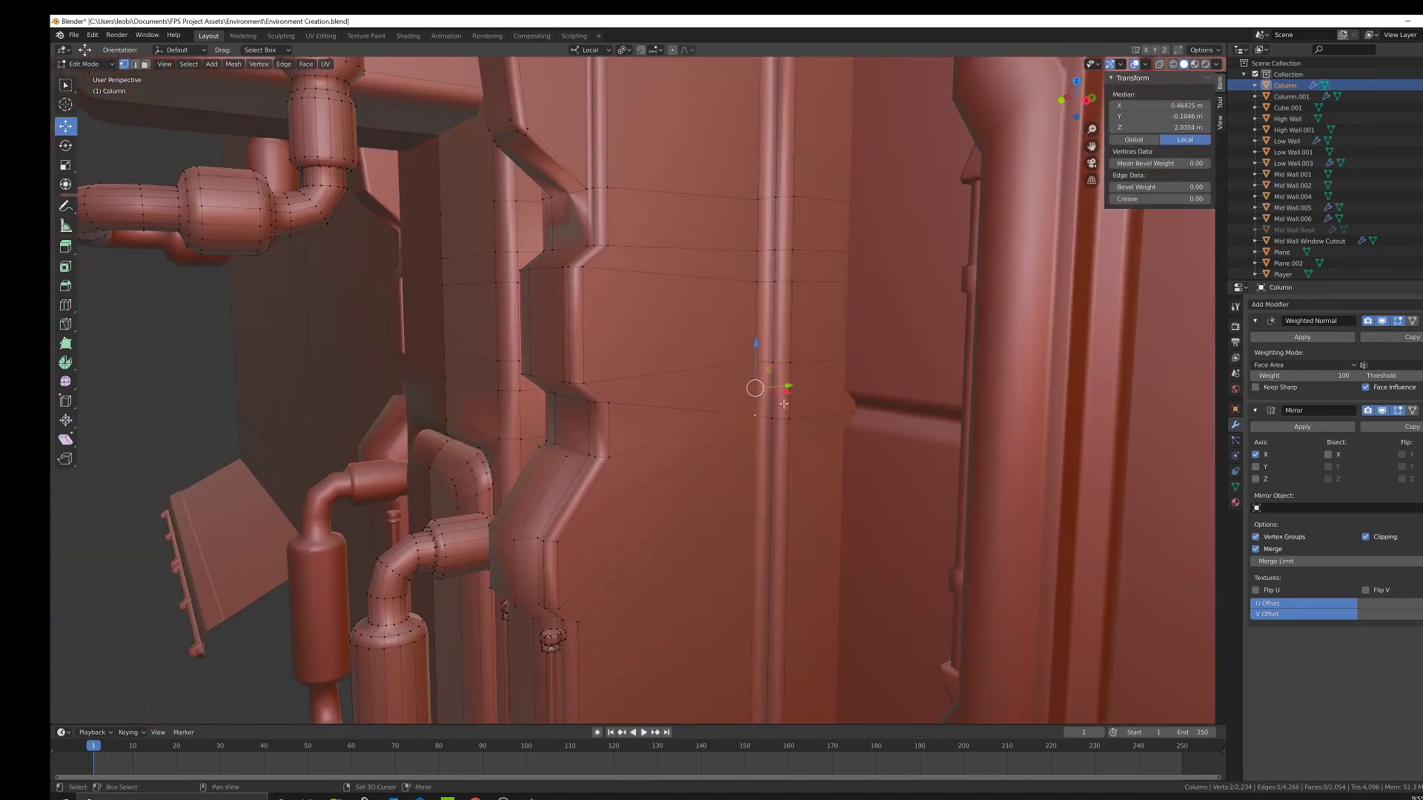
pyautogui.rightClick(797, 405)
pyautogui.click(883, 416)
# Merge the next vertices up on the bevel's middle and rear edges down into the centred ones with At Last.
pyautogui.click(762, 407)
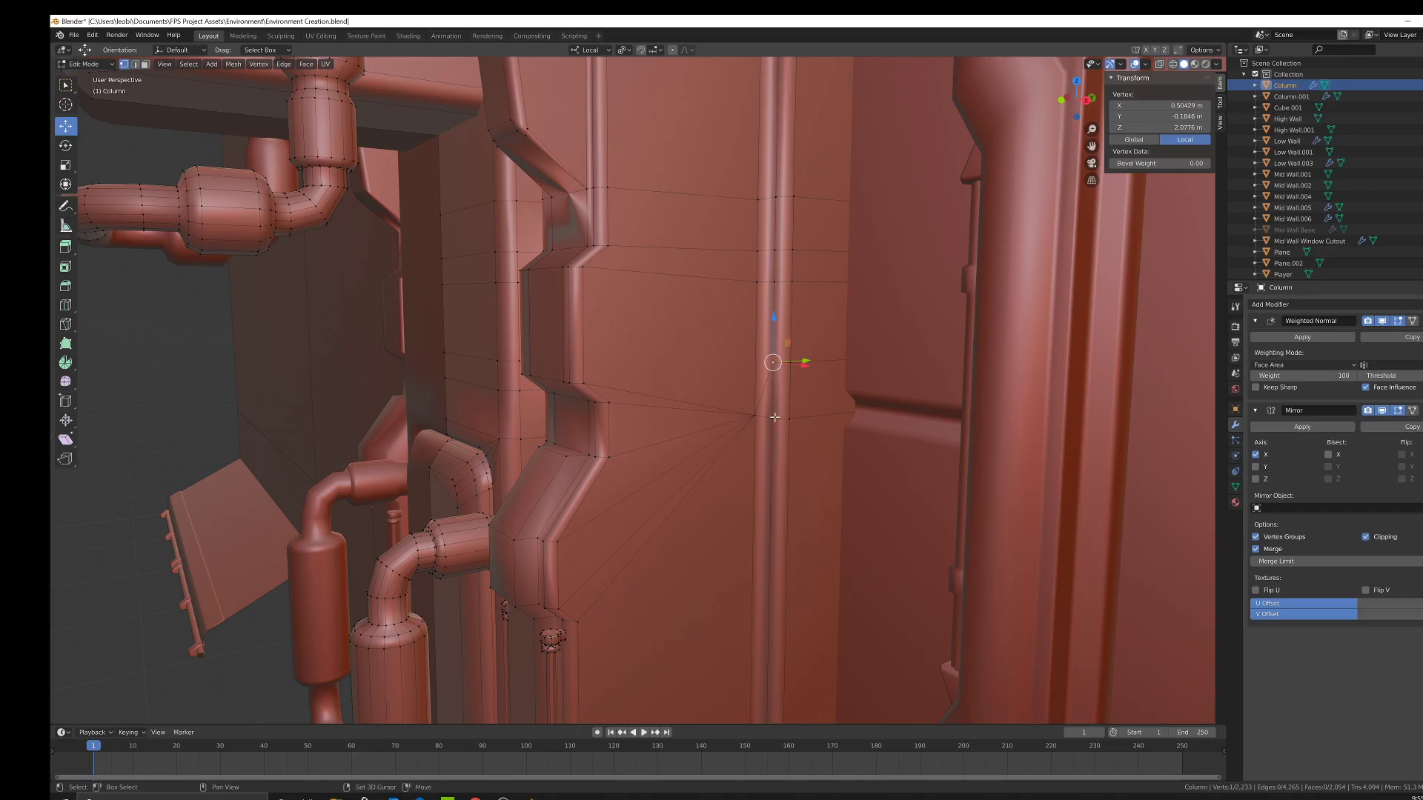
pyautogui.keyDown('shift'); pyautogui.click(775, 359); pyautogui.keyUp('shift')
pyautogui.rightClick(786, 402)
pyautogui.click(884, 416)
pyautogui.click(772, 407)
pyautogui.keyDown('shift'); pyautogui.click(794, 361); pyautogui.keyUp('shift')
pyautogui.rightClick(808, 406)
pyautogui.click(911, 423)
# Merge the next vertex up on the side's rearmost edge down into the centred one with At Last.
pyautogui.hotkey('shift', 'z')
pyautogui.click(869, 360)
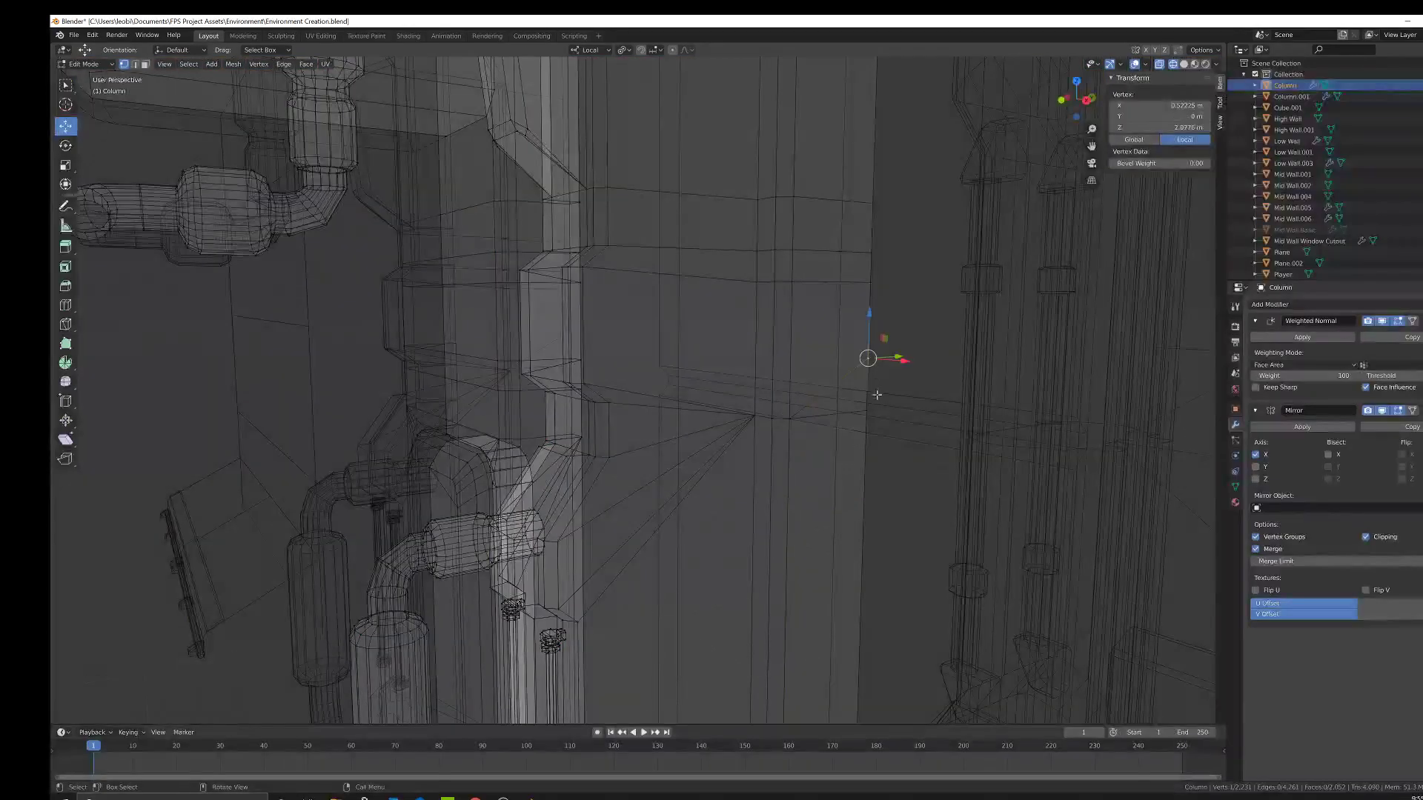
pyautogui.keyDown('shift'); pyautogui.click(868, 411); pyautogui.keyUp('shift')
pyautogui.rightClick(886, 388)
pyautogui.moveTo(919, 388)
pyautogui.click(1011, 403)
# Merge all the redundant upper vertices on the column side's rearmost edge into its topmost vertex with At Last.
pyautogui.keyDown('shift'); pyautogui.moveTo(856, 317); pyautogui.dragTo(855, 400, button='middle'); pyautogui.keyUp('shift')
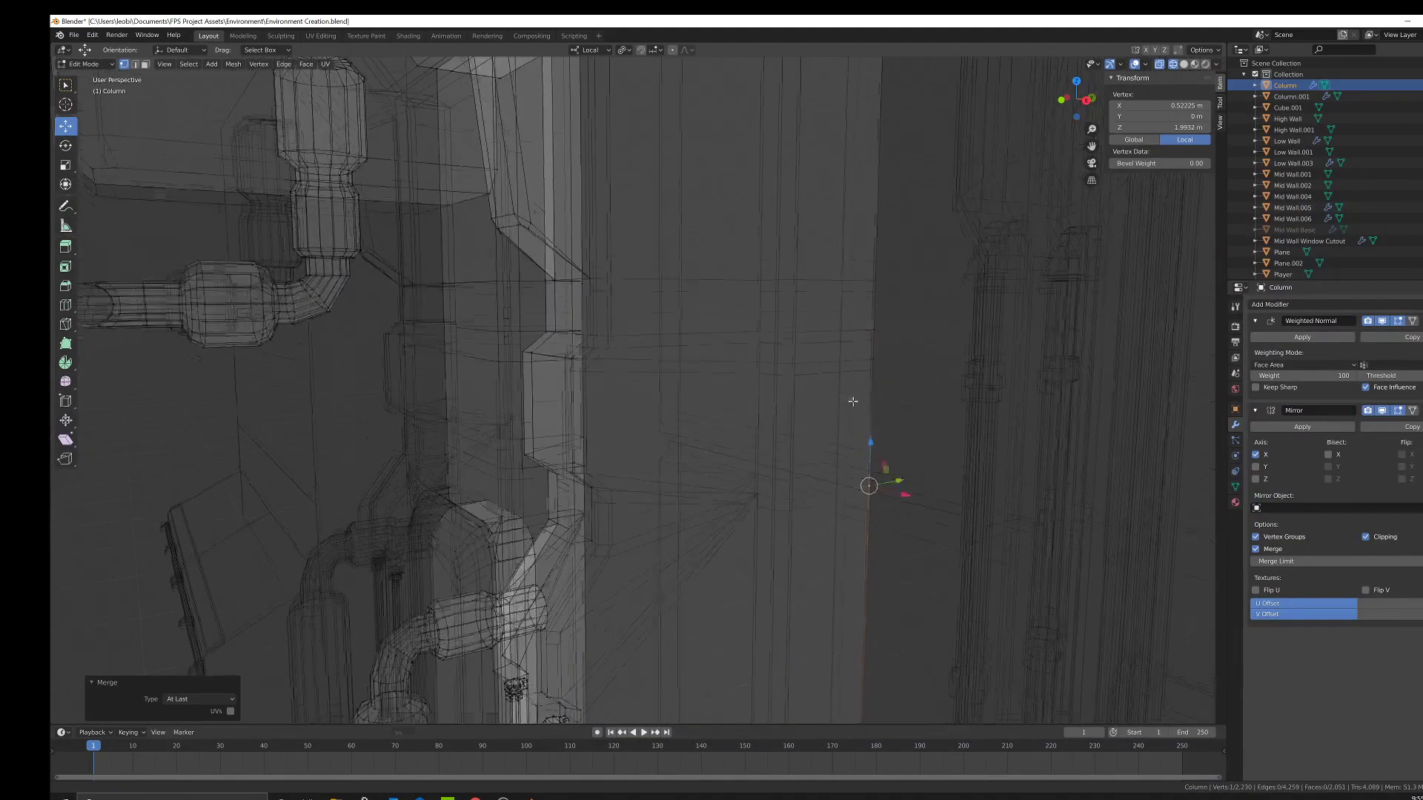
pyautogui.scroll(-2, 846, 365)
pyautogui.hotkey('alt', 'a')
pyautogui.click(806, 372)
pyautogui.rightClick(806, 372)
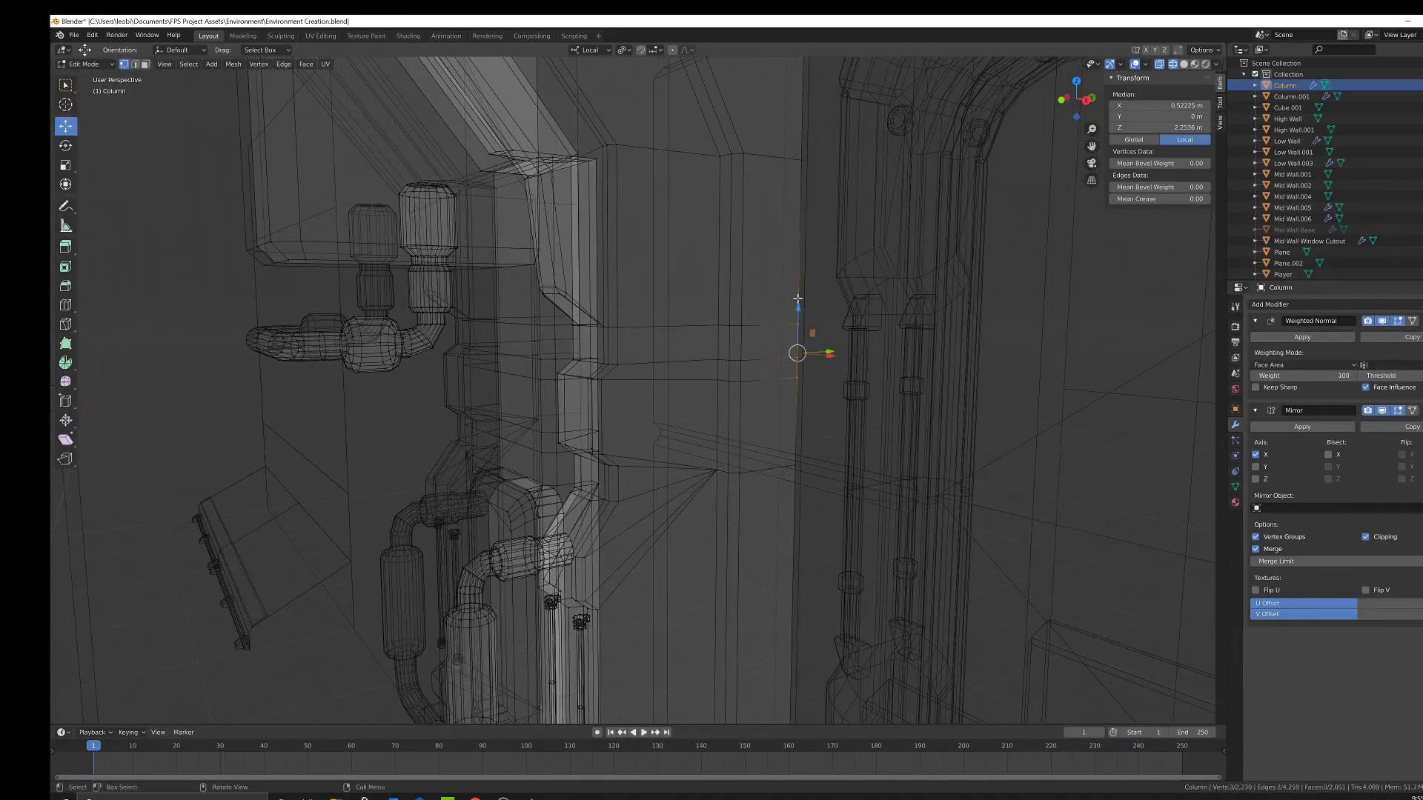
pyautogui.scroll(2, 804, 369)
pyautogui.moveTo(799, 370); pyautogui.dragTo(785, 378, button='middle')
pyautogui.click(776, 272)
pyautogui.rightClick(776, 272)
pyautogui.moveTo(776, 271)
pyautogui.mouseDown(button='middle')
pyautogui.moveTo(773, 219)
pyautogui.moveTo(761, 274)
pyautogui.mouseUp(button='middle')
pyautogui.click(733, 200)
pyautogui.rightClick(733, 200)
pyautogui.rightClick(815, 271)
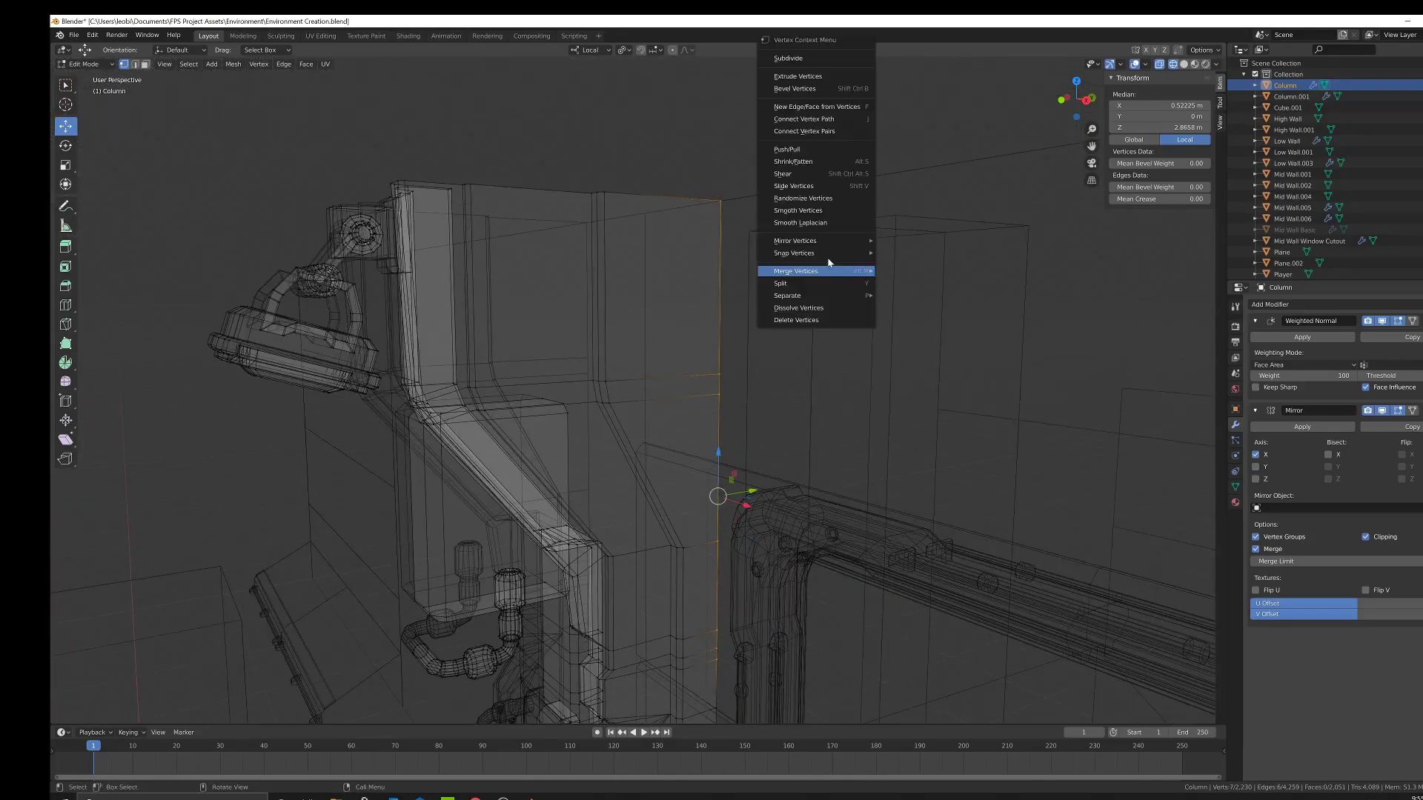
pyautogui.moveTo(815, 272)
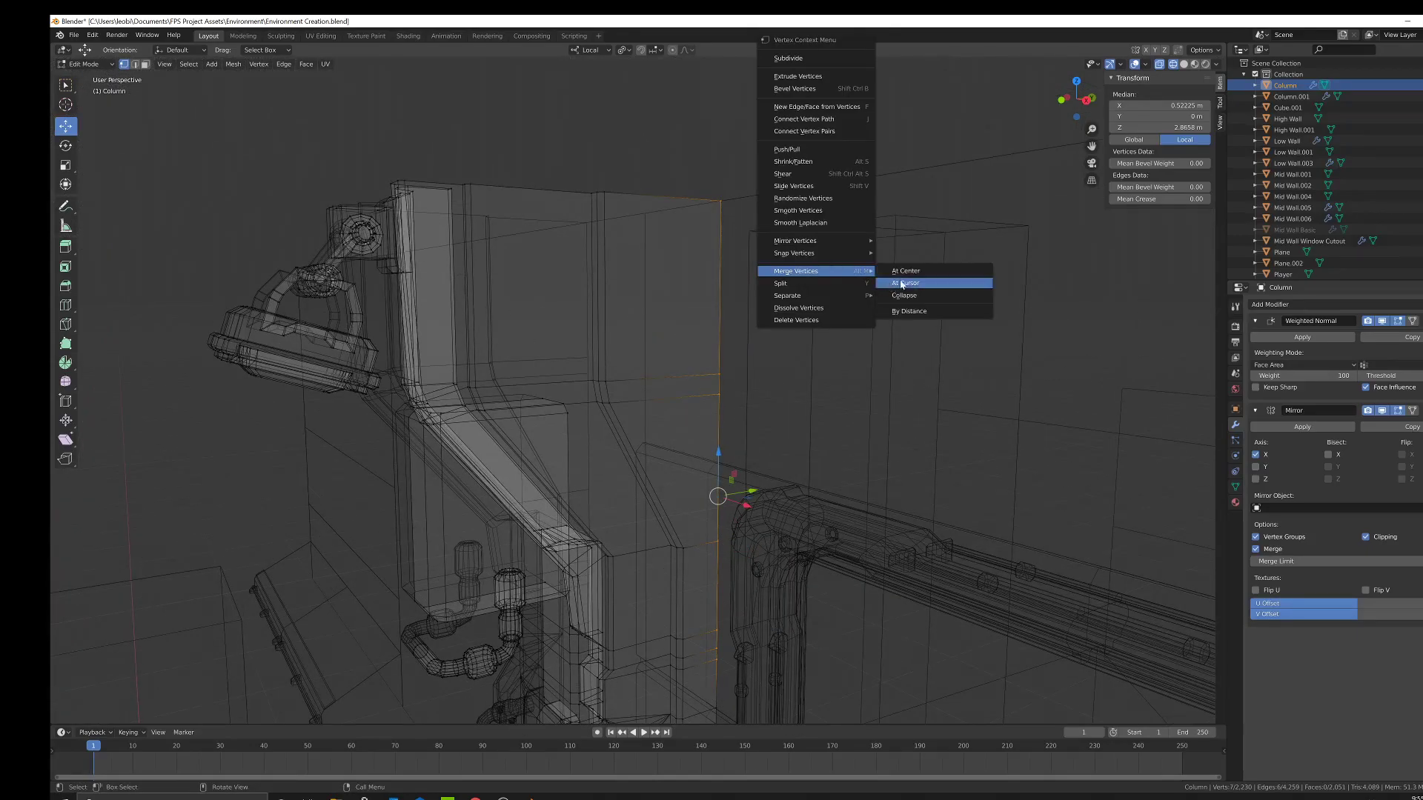
pyautogui.keyDown('shift'); pyautogui.click(716, 198); pyautogui.keyUp('shift')
pyautogui.rightClick(776, 243)
pyautogui.moveTo(760, 279)
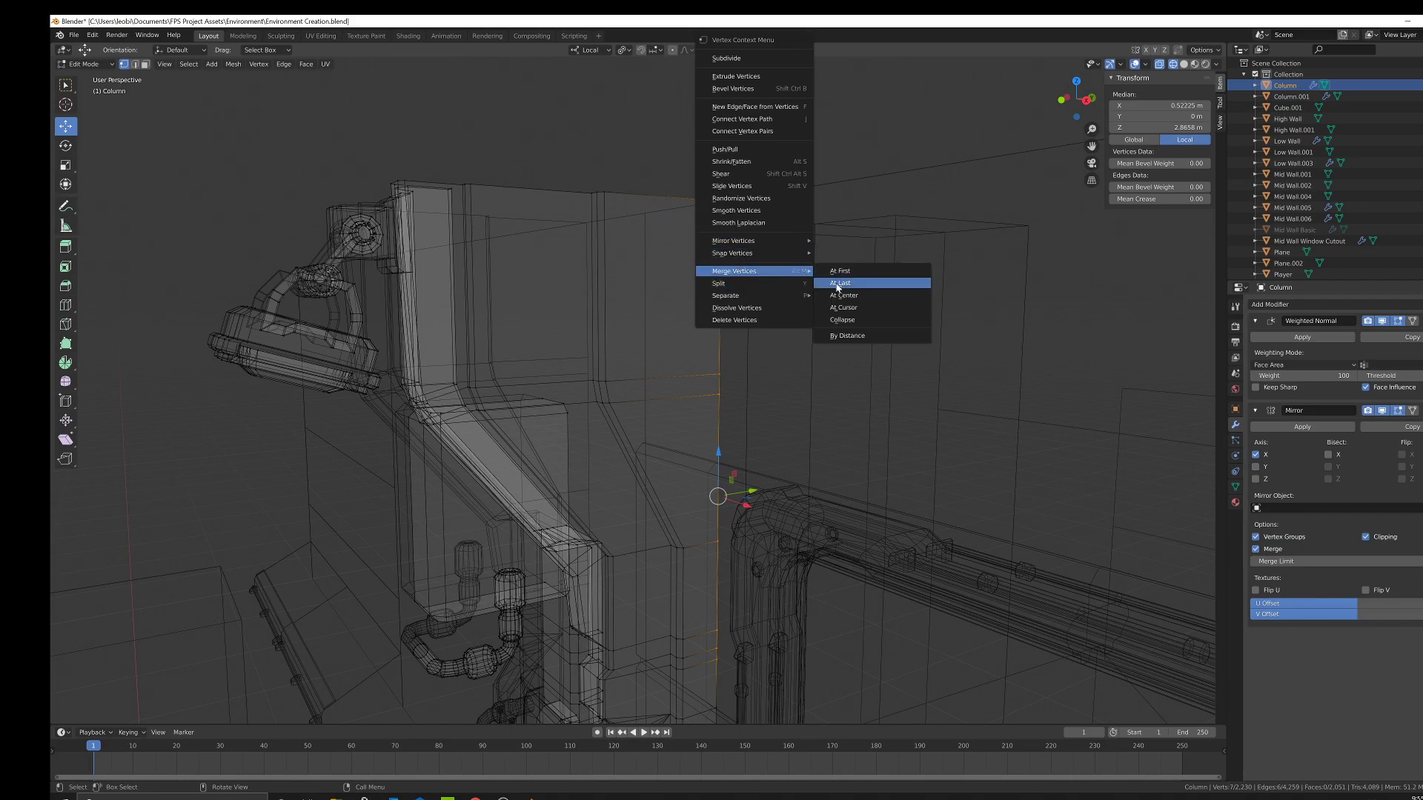
pyautogui.click(831, 282)
# Merge the redundant vertices on the bevel's rear edge up into the vertex at the upper bend with At Last.
pyautogui.scroll(3, 785, 318)
pyautogui.hotkey('shift', 'z')
pyautogui.scroll(2, 735, 556)
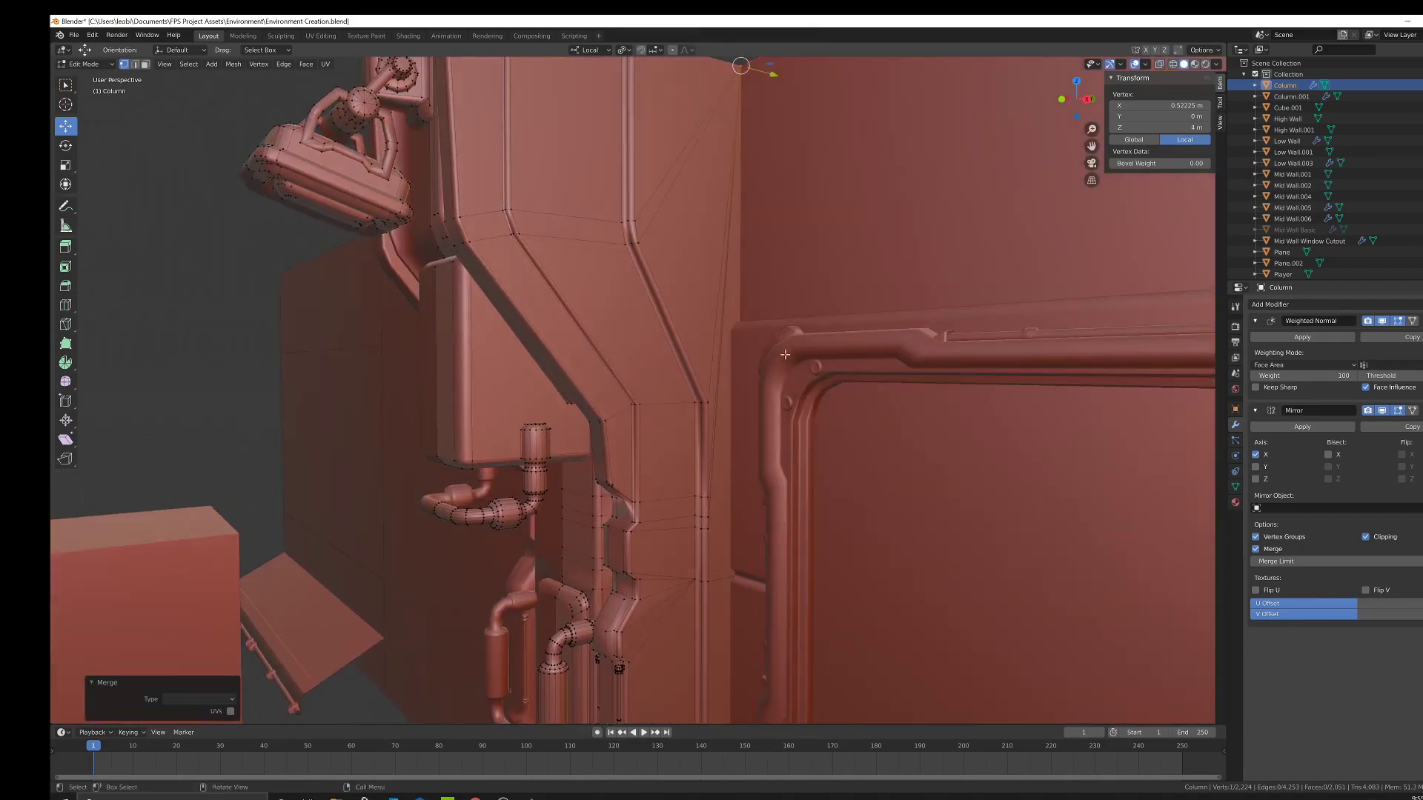
pyautogui.keyDown('shift'); pyautogui.click(739, 591); pyautogui.keyUp('shift')
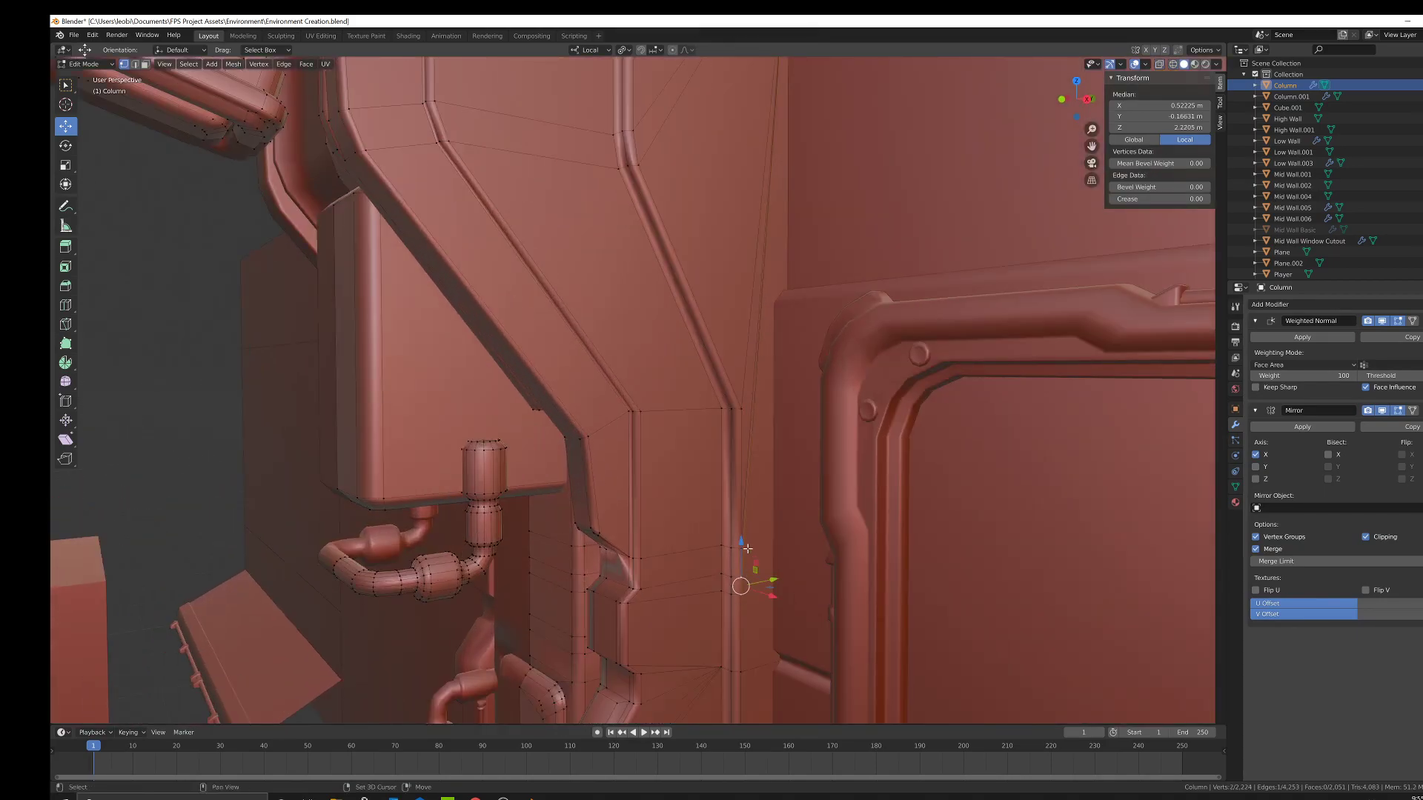
pyautogui.rightClick(774, 407)
pyautogui.moveTo(852, 404)
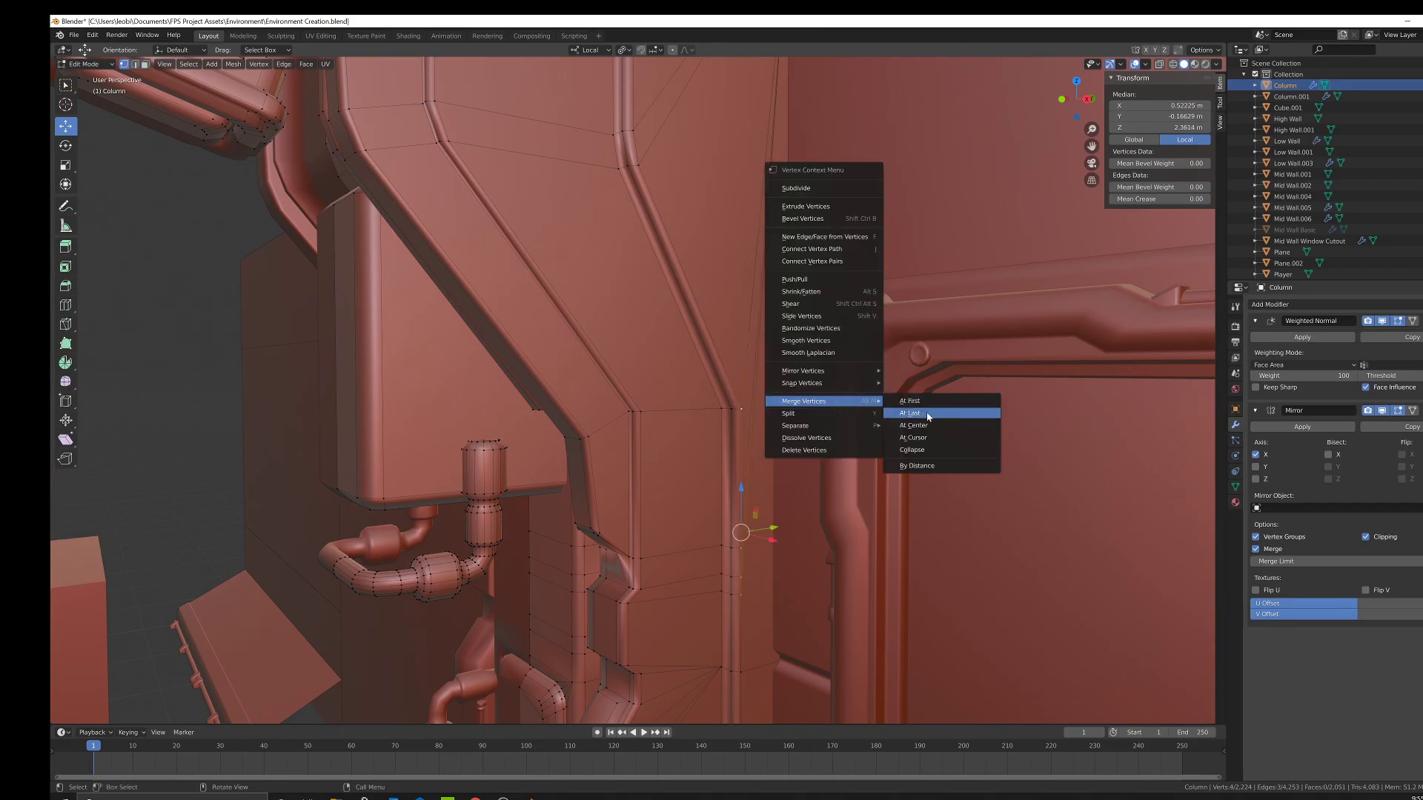
pyautogui.click(926, 412)
# Merge the redundant vertices on the bevel's middle edge up into the vertex at the upper bend with At Last.
pyautogui.moveTo(771, 415); pyautogui.dragTo(772, 497, button='middle')
pyautogui.keyDown('shift'); pyautogui.click(760, 502); pyautogui.keyUp('shift')
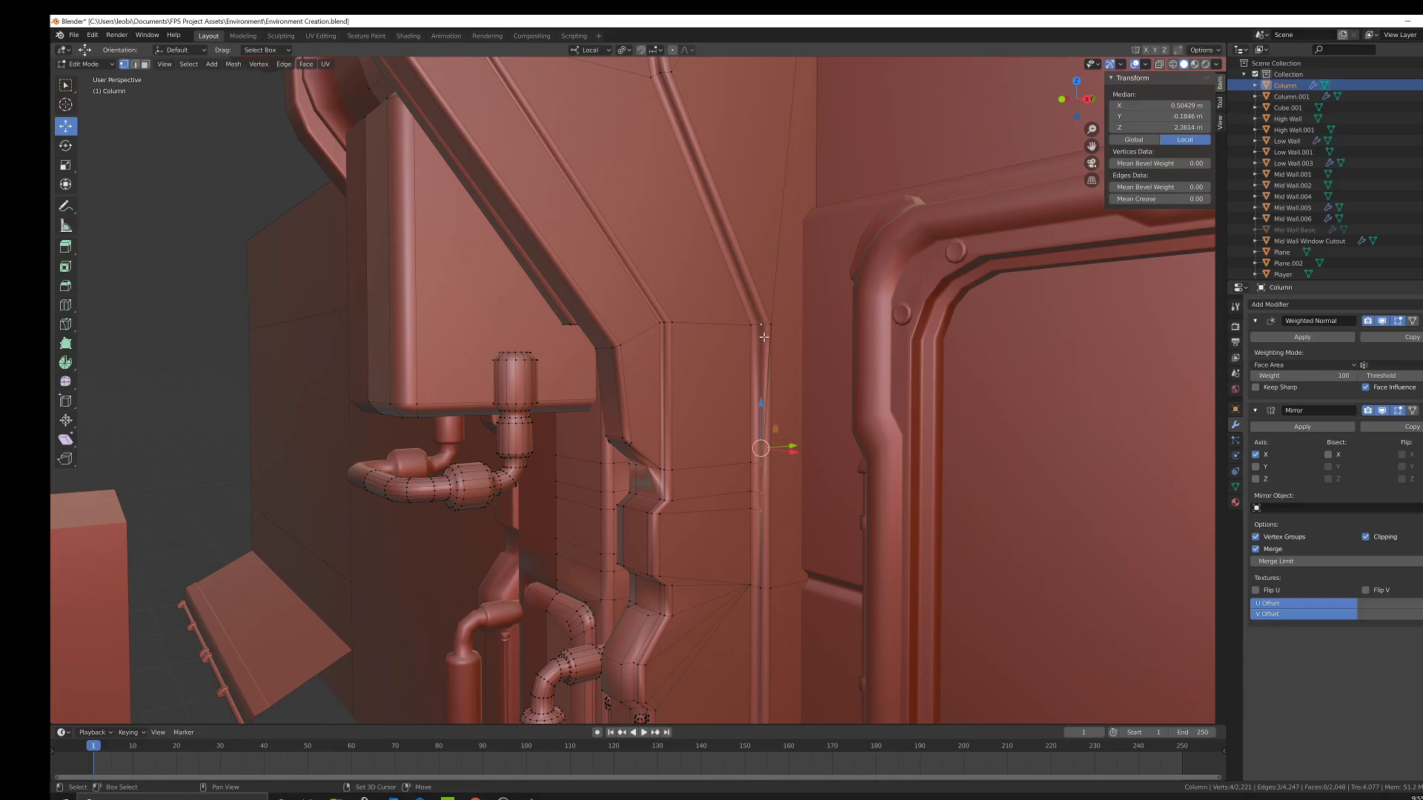
pyautogui.rightClick(775, 386)
pyautogui.moveTo(852, 393)
pyautogui.click(900, 399)
# Merge the remaining upper-section vertices below the bend on the bevel's front edge with At Center.
pyautogui.keyDown('shift'); pyautogui.click(744, 473); pyautogui.keyUp('shift')
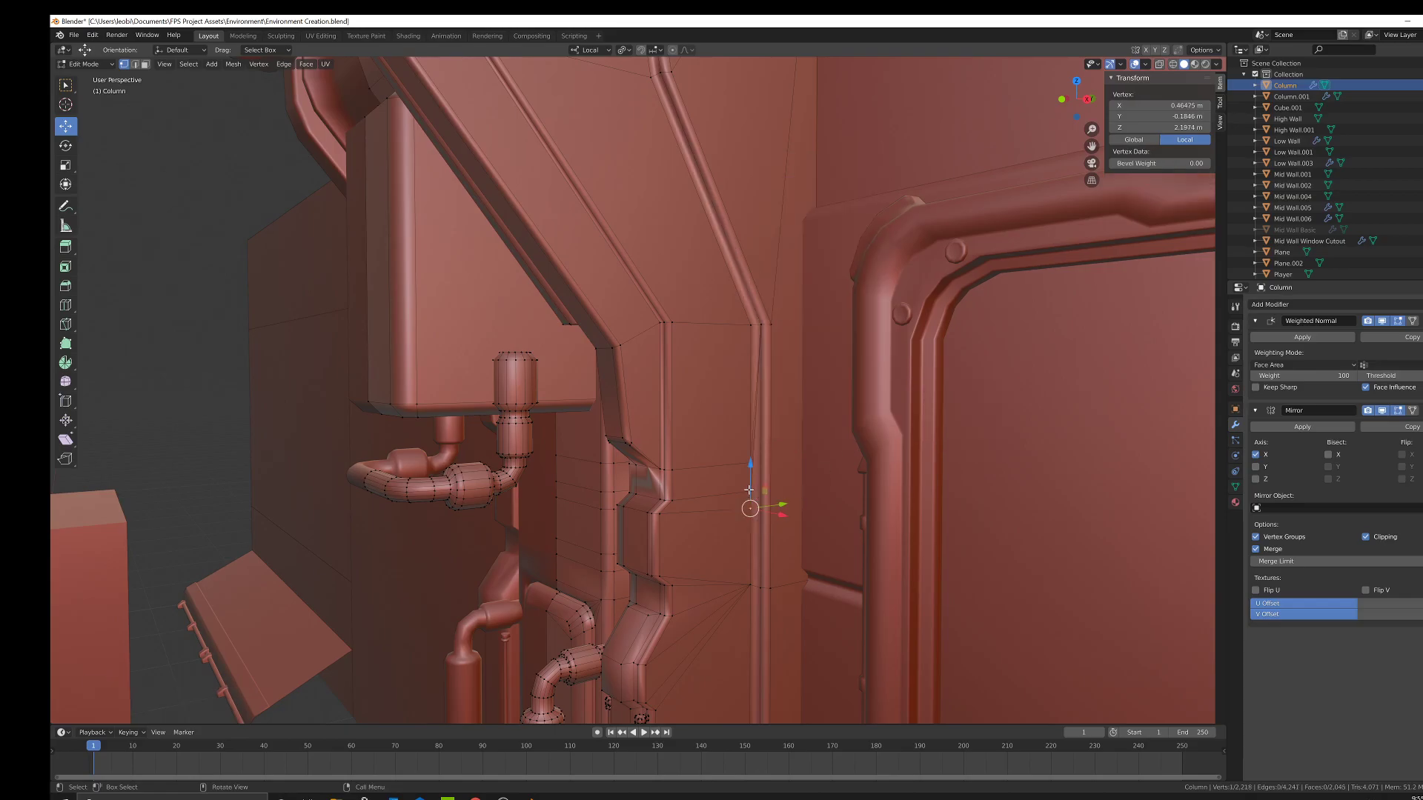
pyautogui.rightClick(837, 461)
pyautogui.moveTo(867, 463)
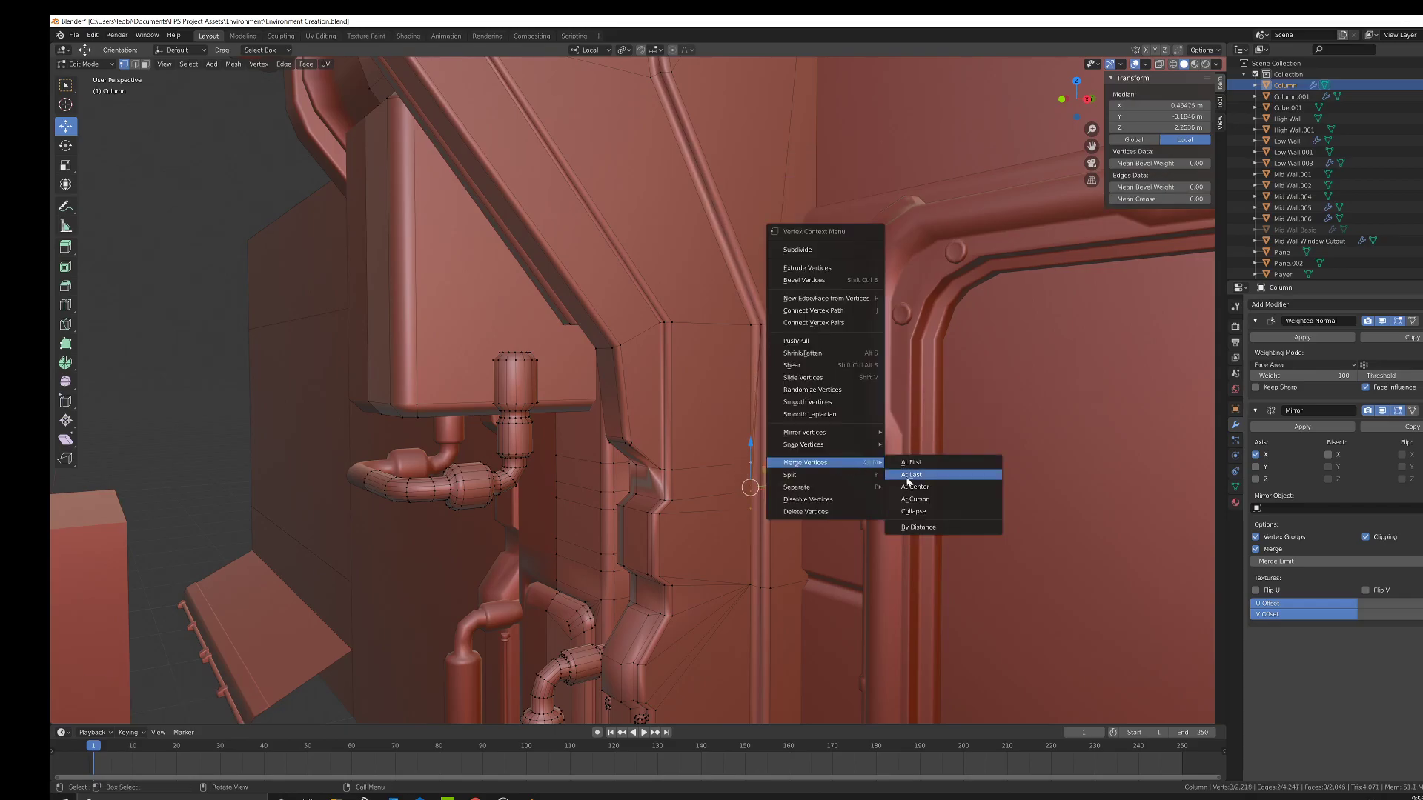
pyautogui.click(906, 483)
# Merge the redundant centre-line vertices of the panel behind the pipes down into the one just above the arched frame.
pyautogui.moveTo(816, 481); pyautogui.dragTo(754, 383, button='middle')
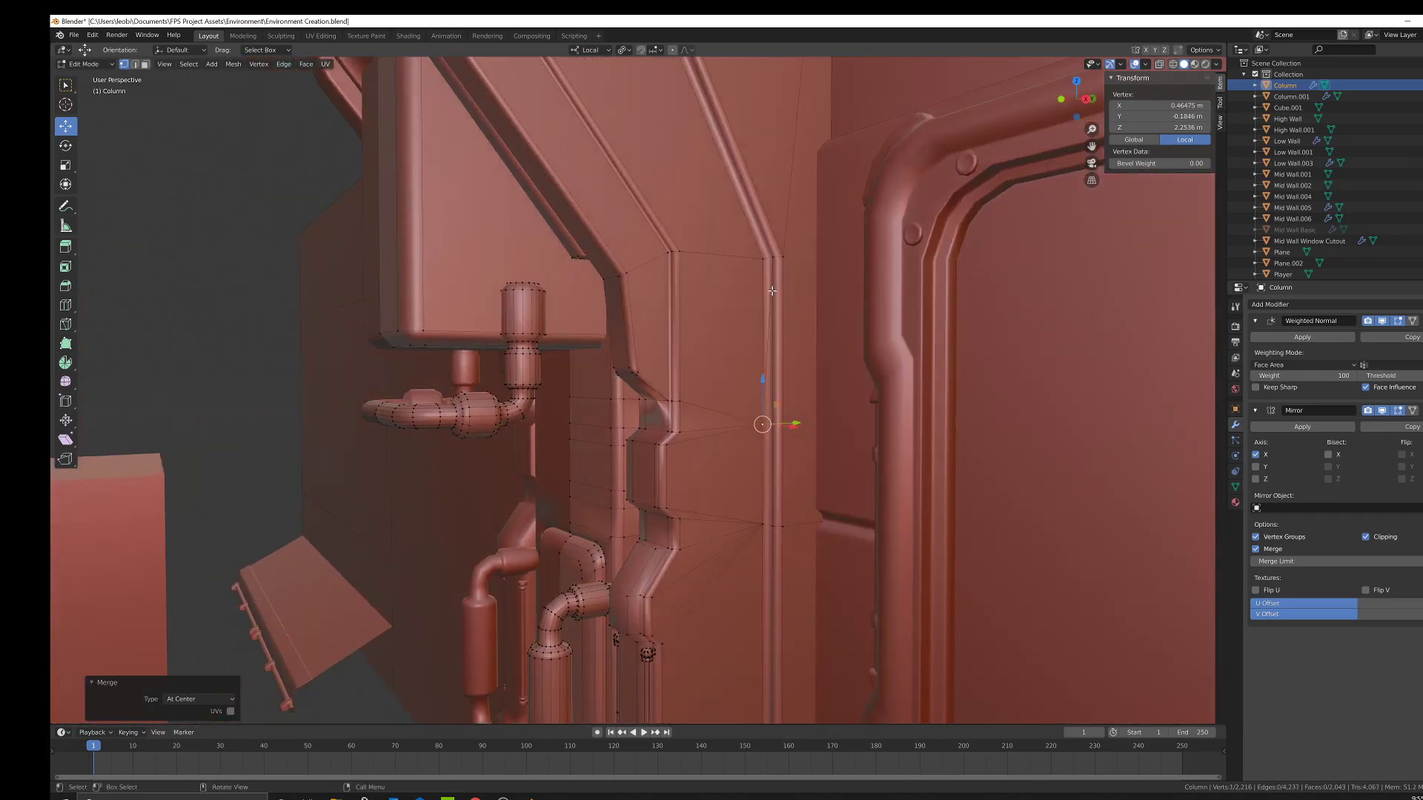
pyautogui.moveTo(773, 285); pyautogui.dragTo(669, 405, button='middle')
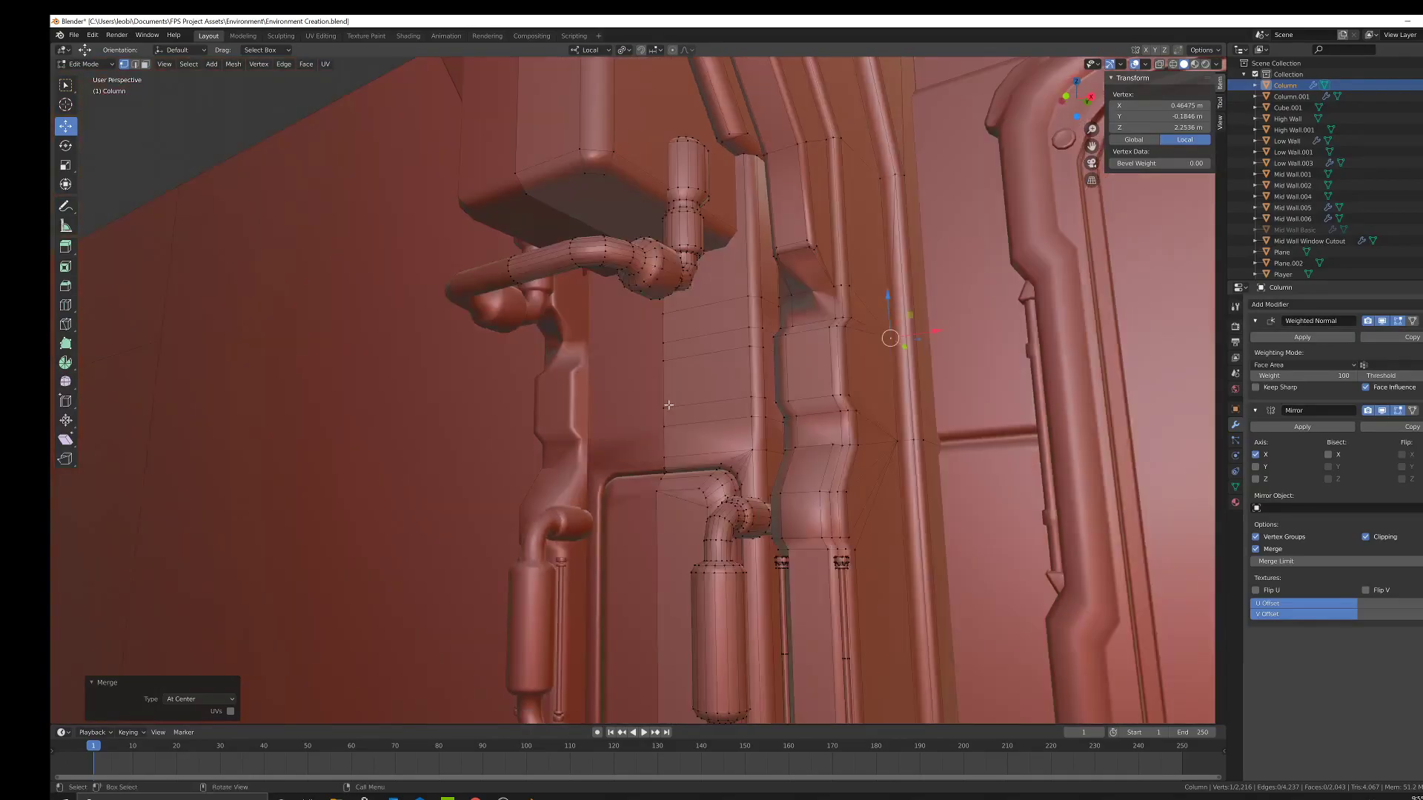
pyautogui.scroll(2, 675, 458)
pyautogui.keyDown('shift'); pyautogui.click(665, 275); pyautogui.keyUp('shift')
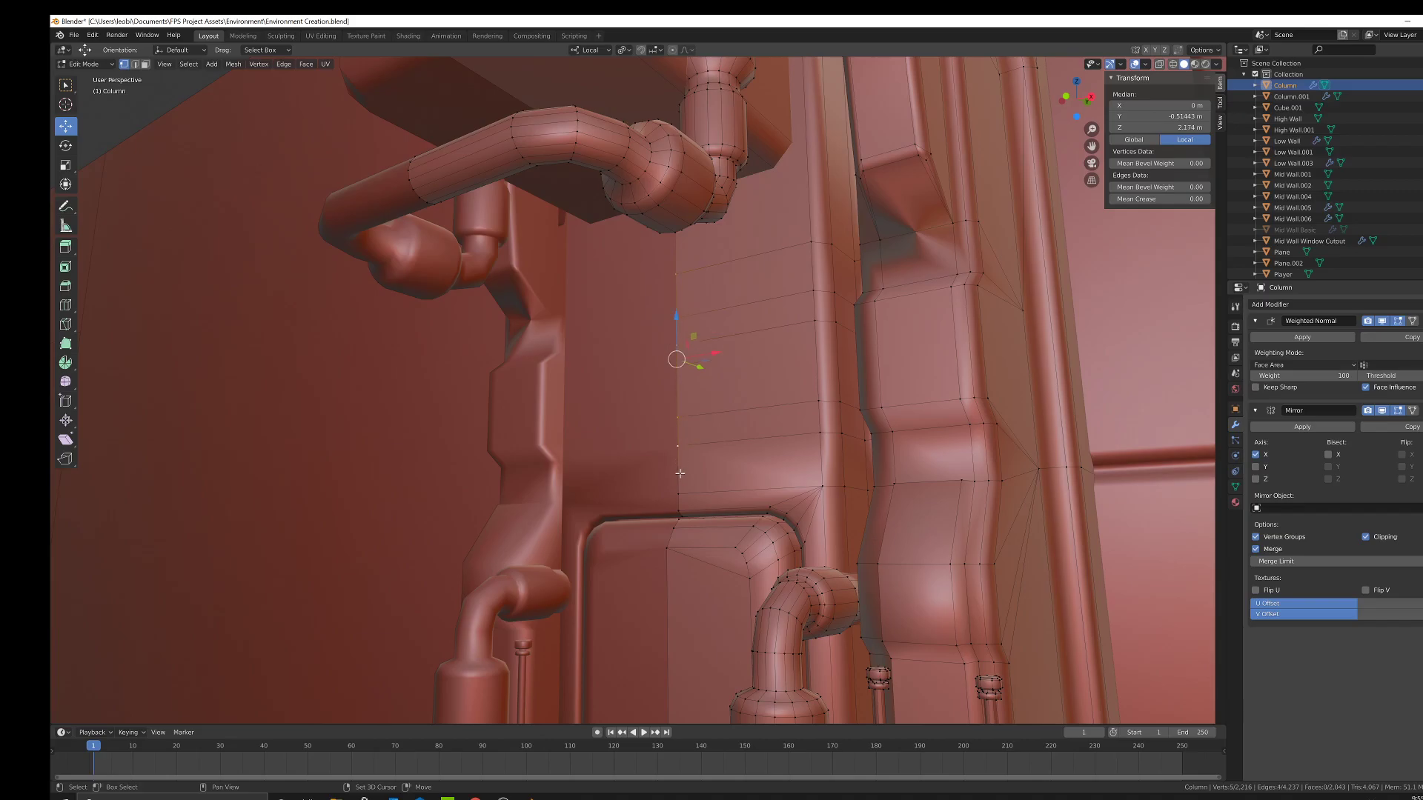
pyautogui.rightClick(753, 461)
pyautogui.moveTo(771, 448)
pyautogui.click(852, 465)
# Merge the redundant vertices on the rear panel's outer edge down into the lowest one with At Last.
pyautogui.keyDown('shift'); pyautogui.moveTo(807, 249); pyautogui.dragTo(813, 339); pyautogui.keyUp('shift')
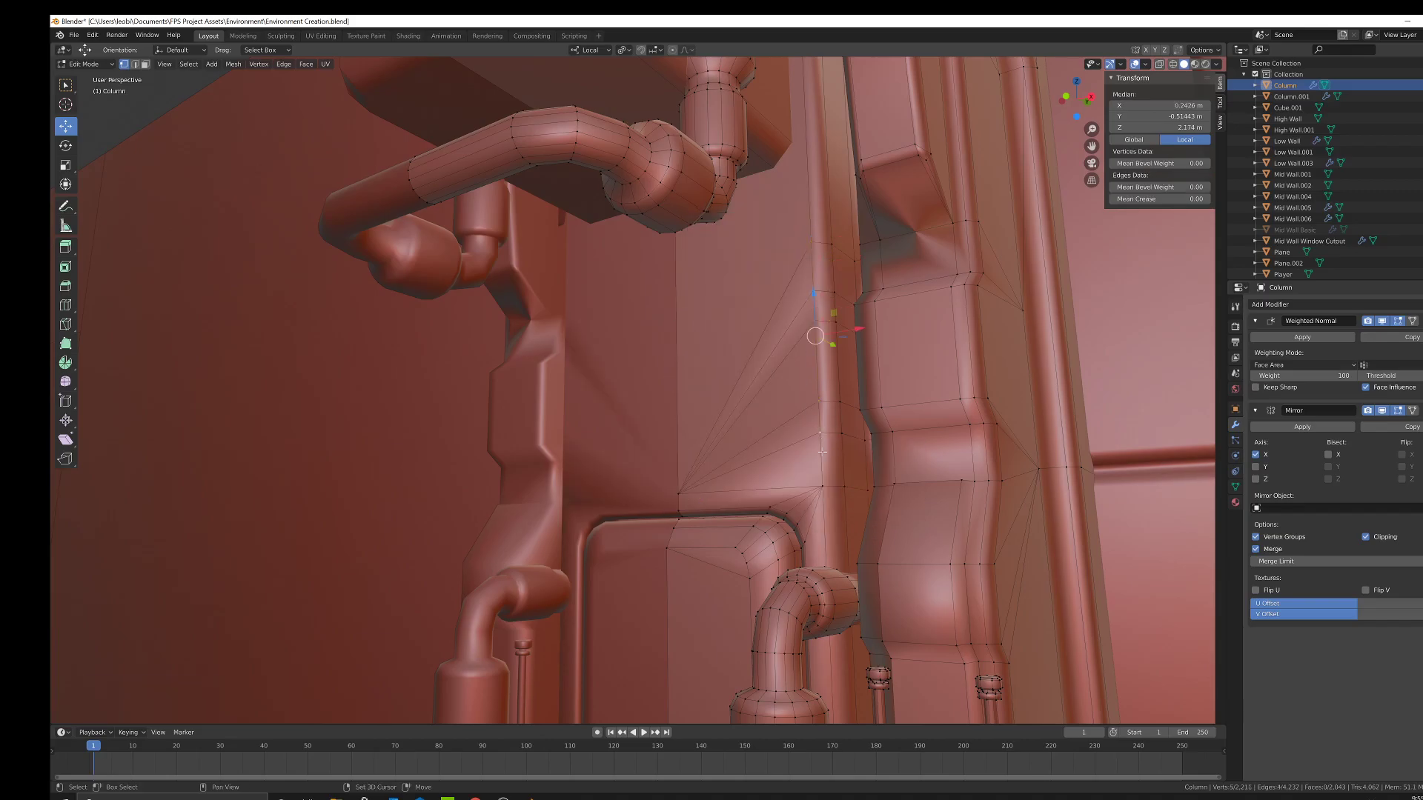
pyautogui.keyDown('shift'); pyautogui.click(818, 485); pyautogui.keyUp('shift')
pyautogui.rightClick(818, 485)
pyautogui.click(918, 487)
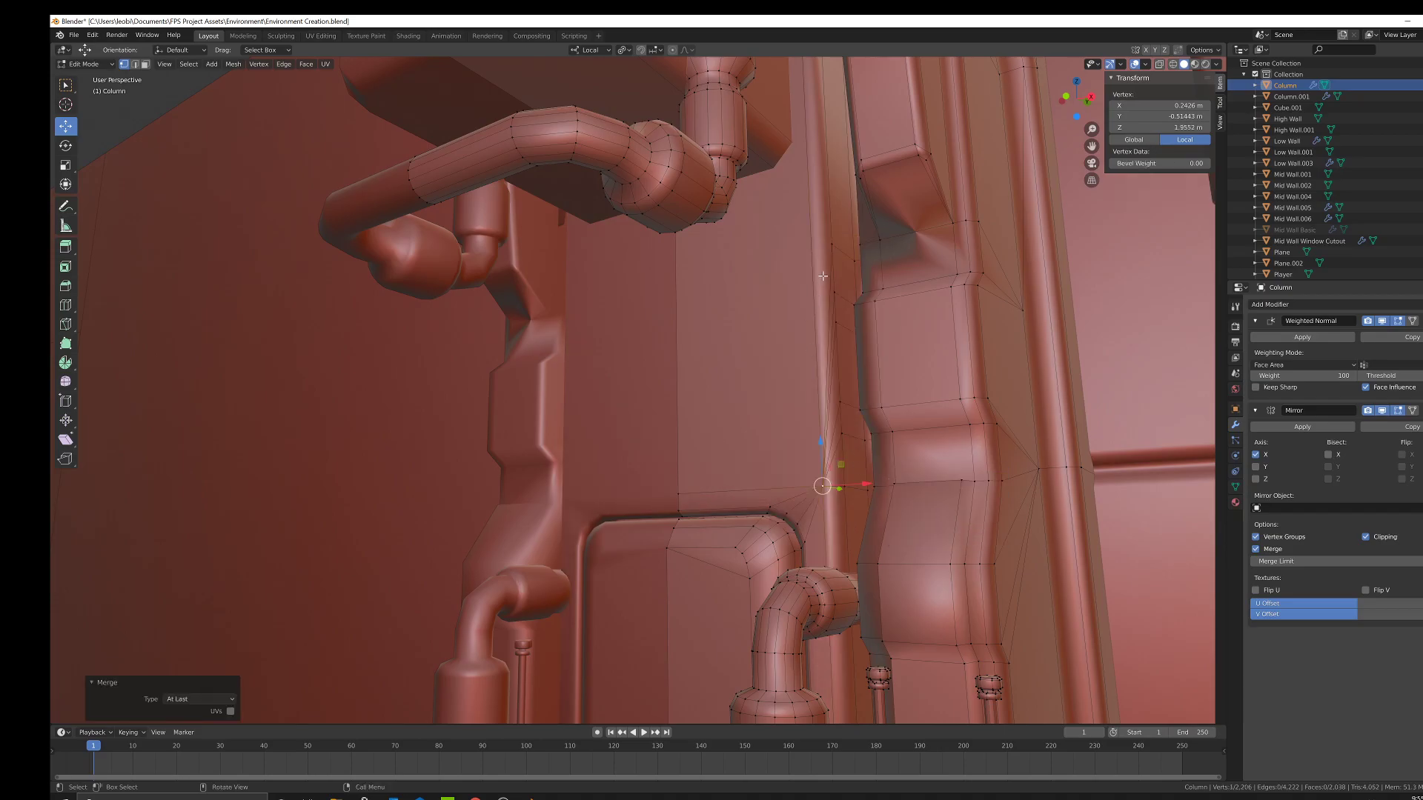
# Merge the six stacked vertices on the adjoining bevel edge beside the rear panel into the lowest one with At Last.
pyautogui.click(834, 247)
pyautogui.keyDown('shift'); pyautogui.click(833, 293); pyautogui.keyUp('shift')
pyautogui.keyDown('shift'); pyautogui.click(835, 335); pyautogui.keyUp('shift')
pyautogui.keyDown('shift'); pyautogui.click(835, 387); pyautogui.keyUp('shift')
pyautogui.keyDown('shift'); pyautogui.click(840, 433); pyautogui.keyUp('shift')
pyautogui.keyDown('shift'); pyautogui.click(844, 485); pyautogui.keyUp('shift')
pyautogui.rightClick(847, 465)
pyautogui.click(941, 478)
# Merge the stacked vertices on the next edge inward beside the rear panel into the lowest one with At Last.
pyautogui.moveTo(941, 478); pyautogui.dragTo(791, 366, button='middle')
pyautogui.click(780, 270)
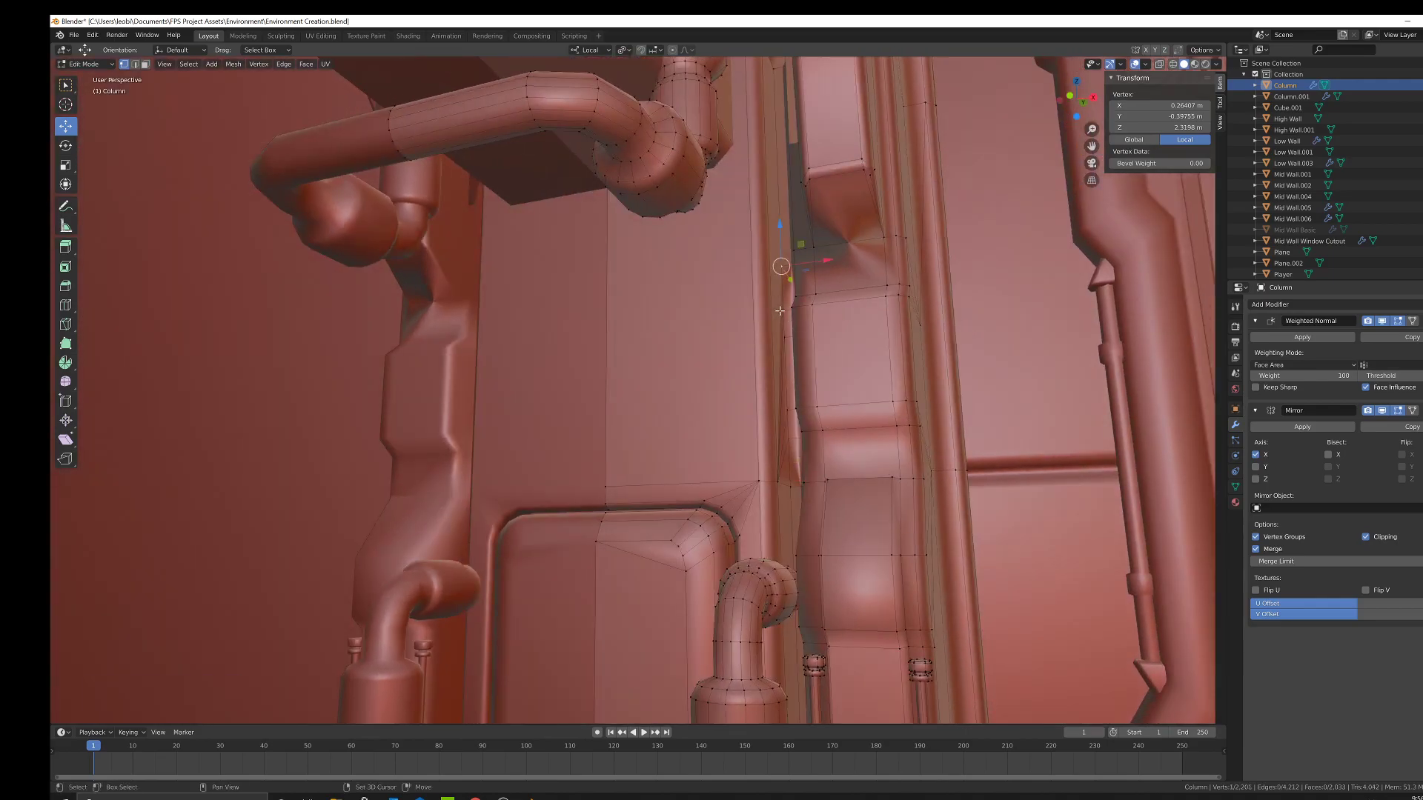
pyautogui.keyDown('shift'); pyautogui.click(782, 312); pyautogui.keyUp('shift')
pyautogui.keyDown('shift'); pyautogui.click(787, 346); pyautogui.keyUp('shift')
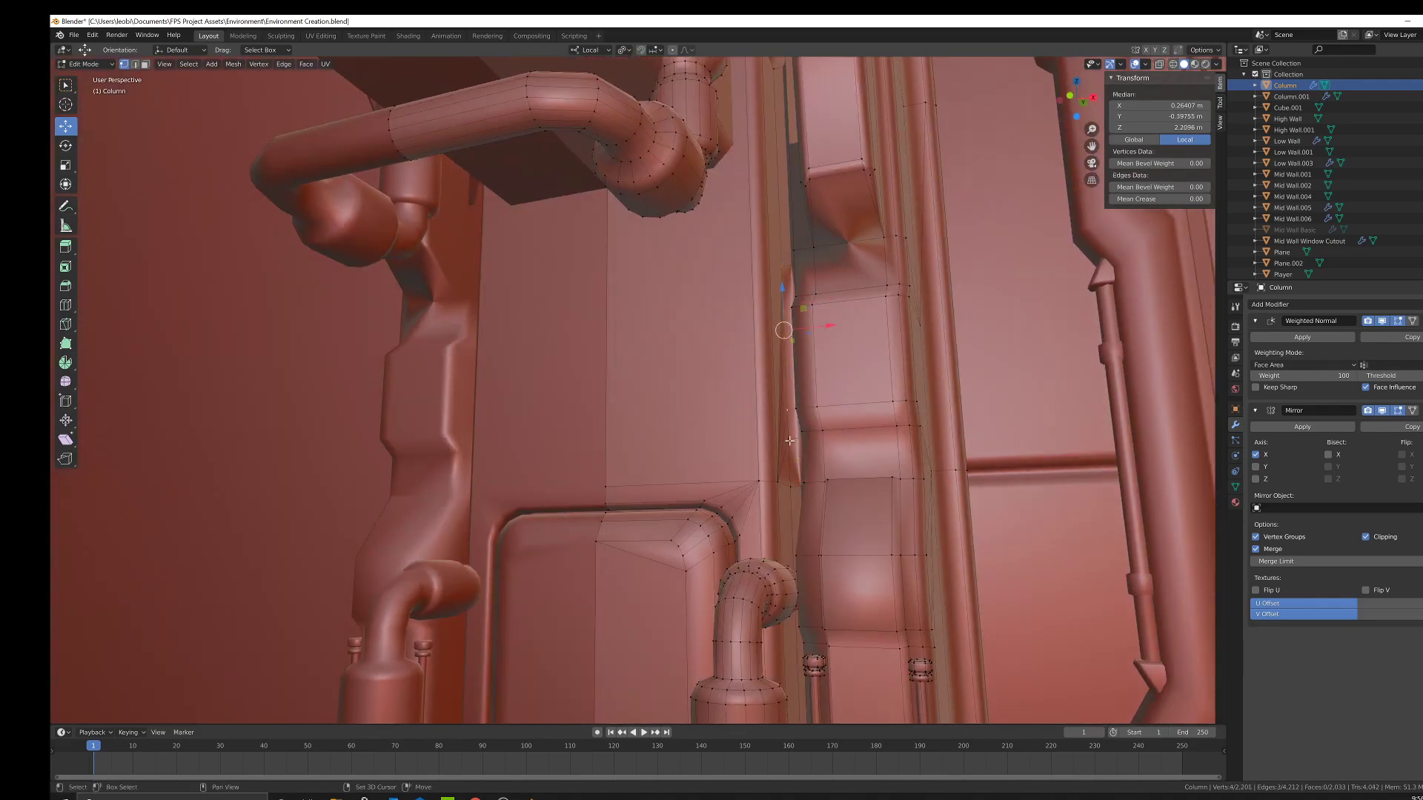
pyautogui.rightClick(862, 472)
pyautogui.click(940, 491)
pyautogui.moveTo(940, 491); pyautogui.dragTo(770, 337, button='middle')
pyautogui.hotkey('ctrl', 'z')
pyautogui.scroll(2, 771, 393)
pyautogui.hotkey('shift', 'z')
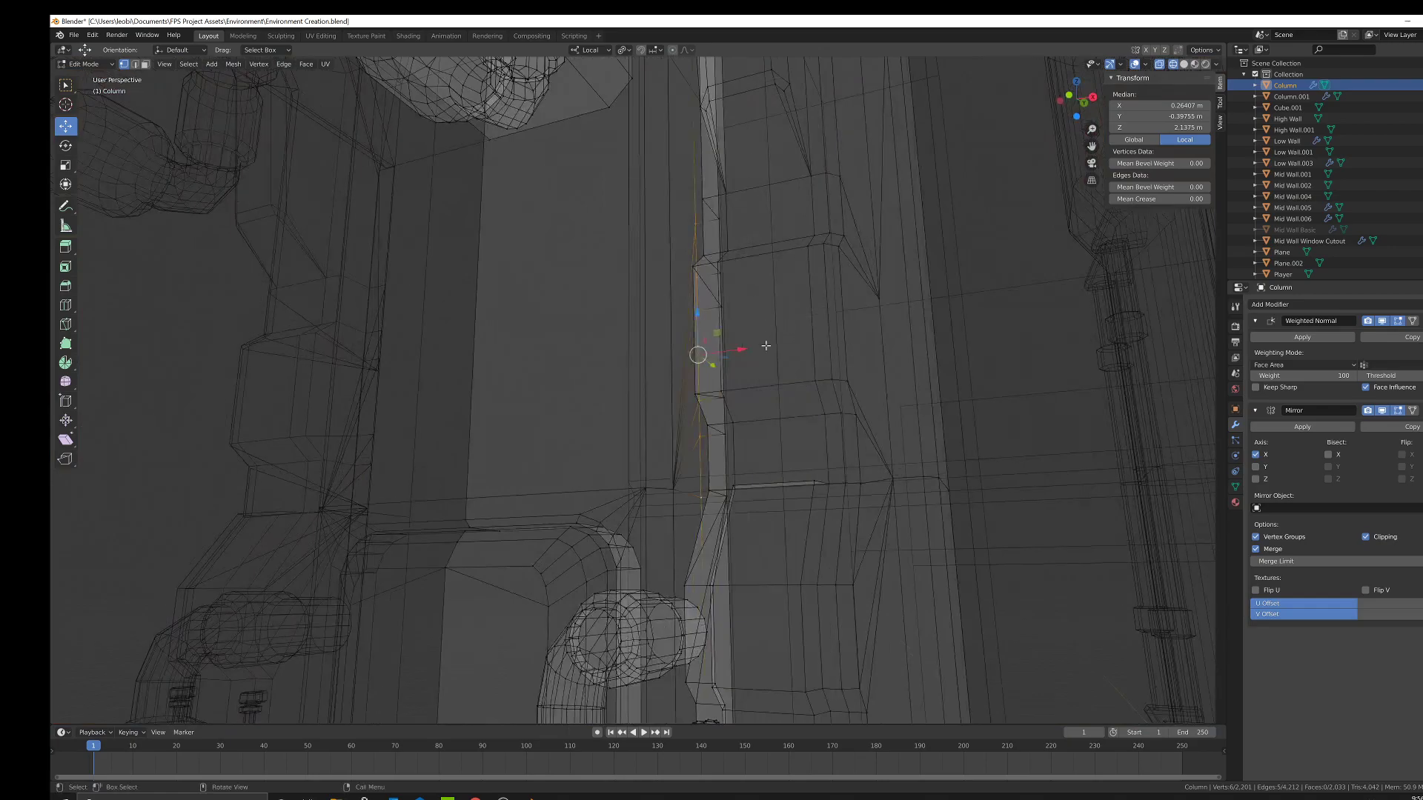
pyautogui.moveTo(746, 385); pyautogui.dragTo(787, 343, button='middle')
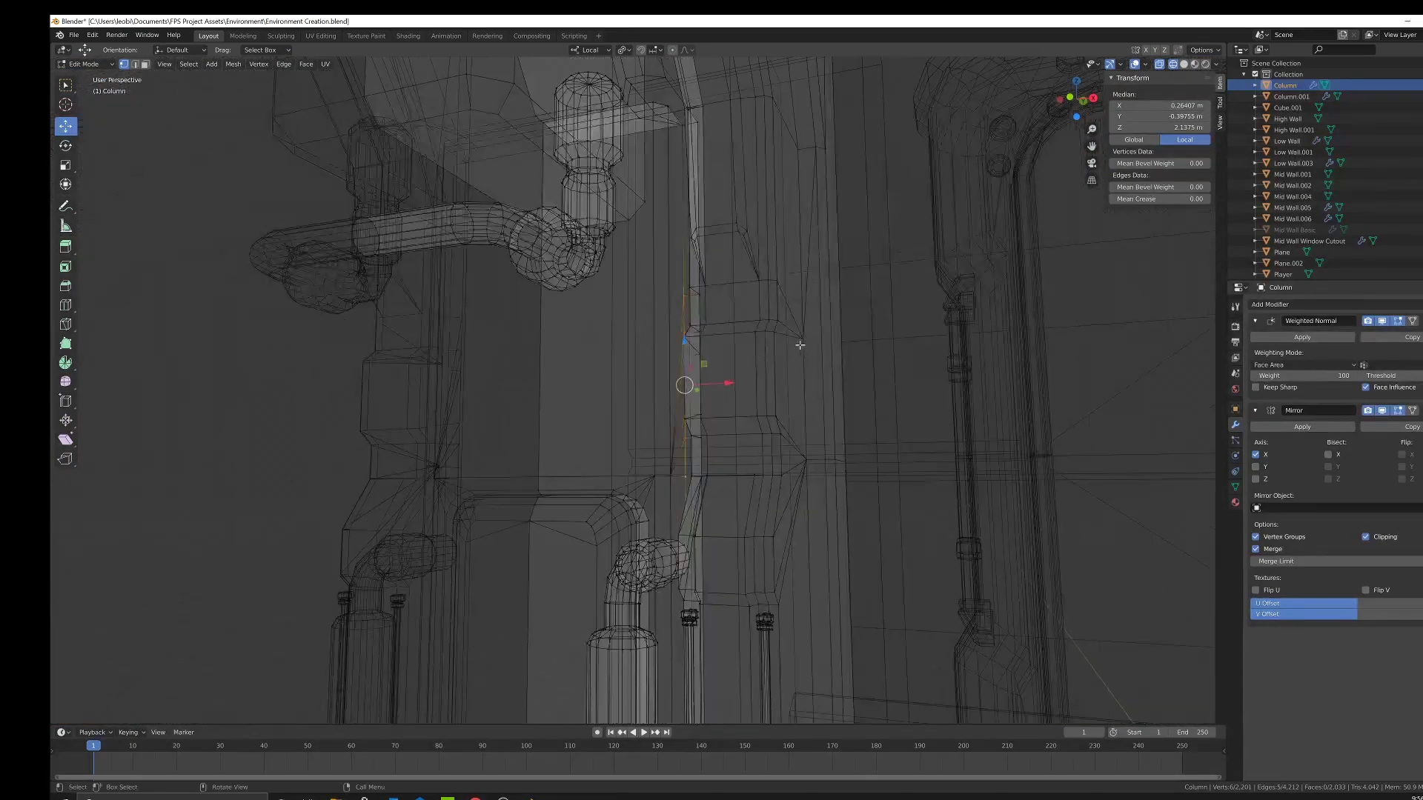
pyautogui.rightClick(788, 344)
pyautogui.moveTo(814, 351)
pyautogui.click(881, 357)
pyautogui.hotkey('shift', 'z')
pyautogui.scroll(6, 818, 416)
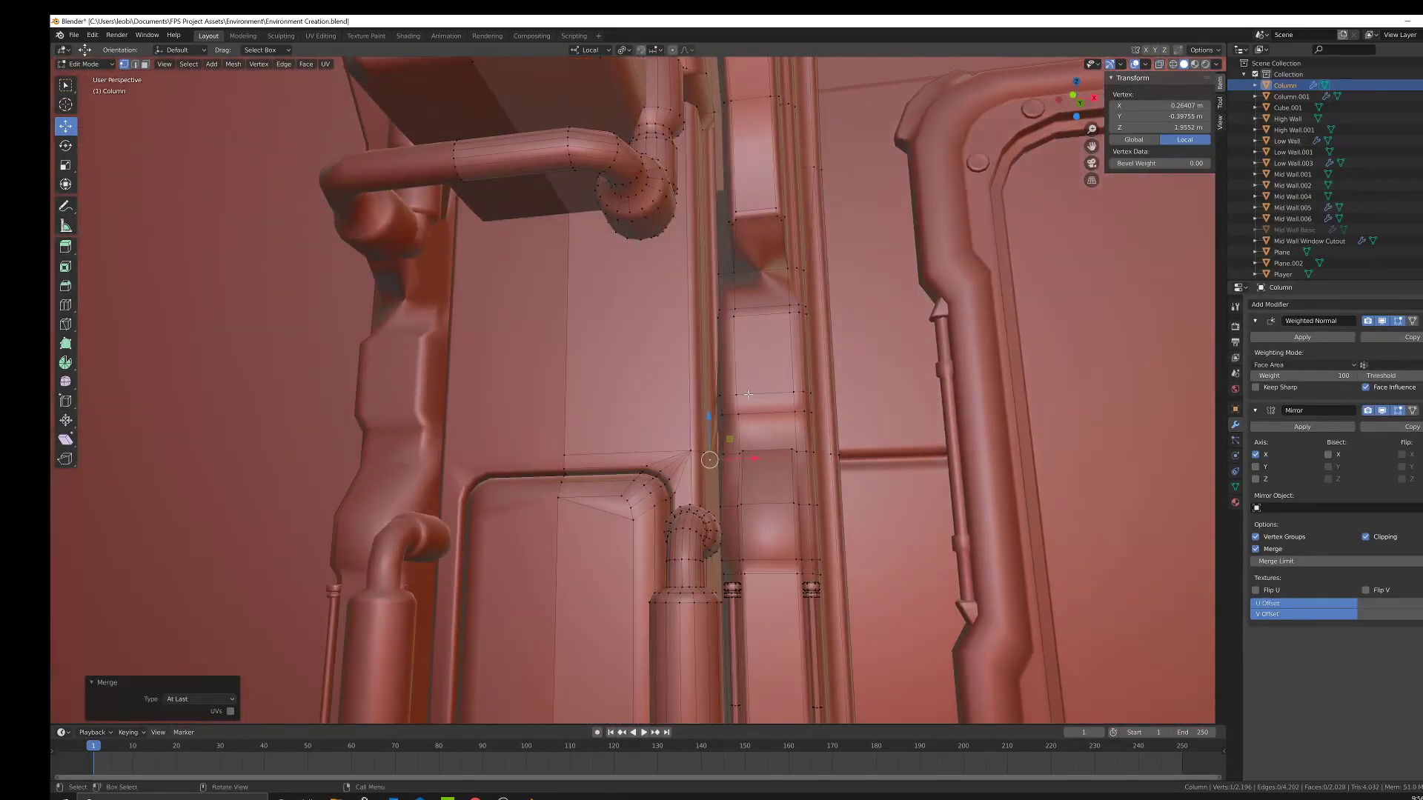
# Undo the last At Last merge beside the rear panel and merge its five stacked vertices At Center instead.
pyautogui.moveTo(819, 416); pyautogui.dragTo(840, 450, button='middle')
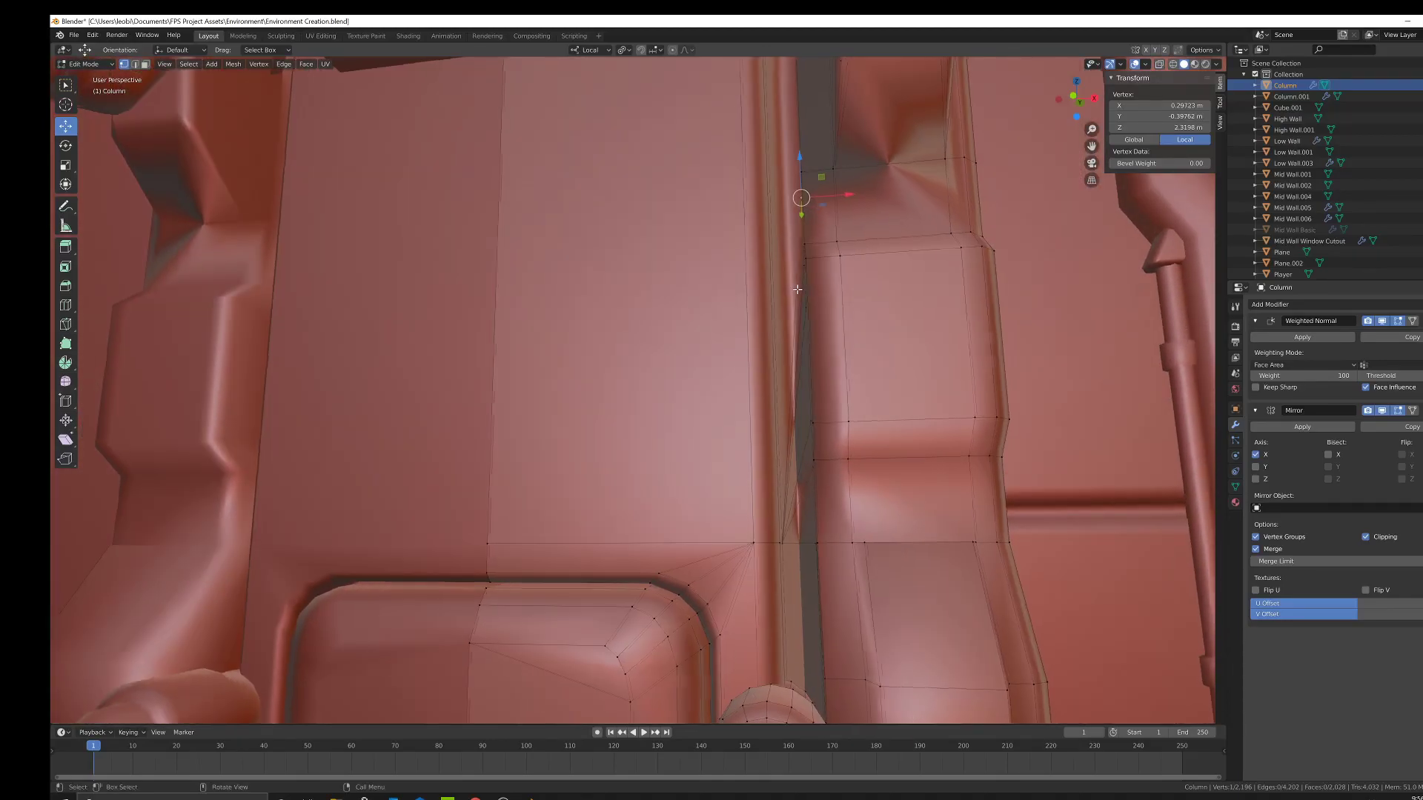
pyautogui.moveTo(822, 207); pyautogui.dragTo(760, 494, button='middle')
pyautogui.hotkey('ctrl', 'z')
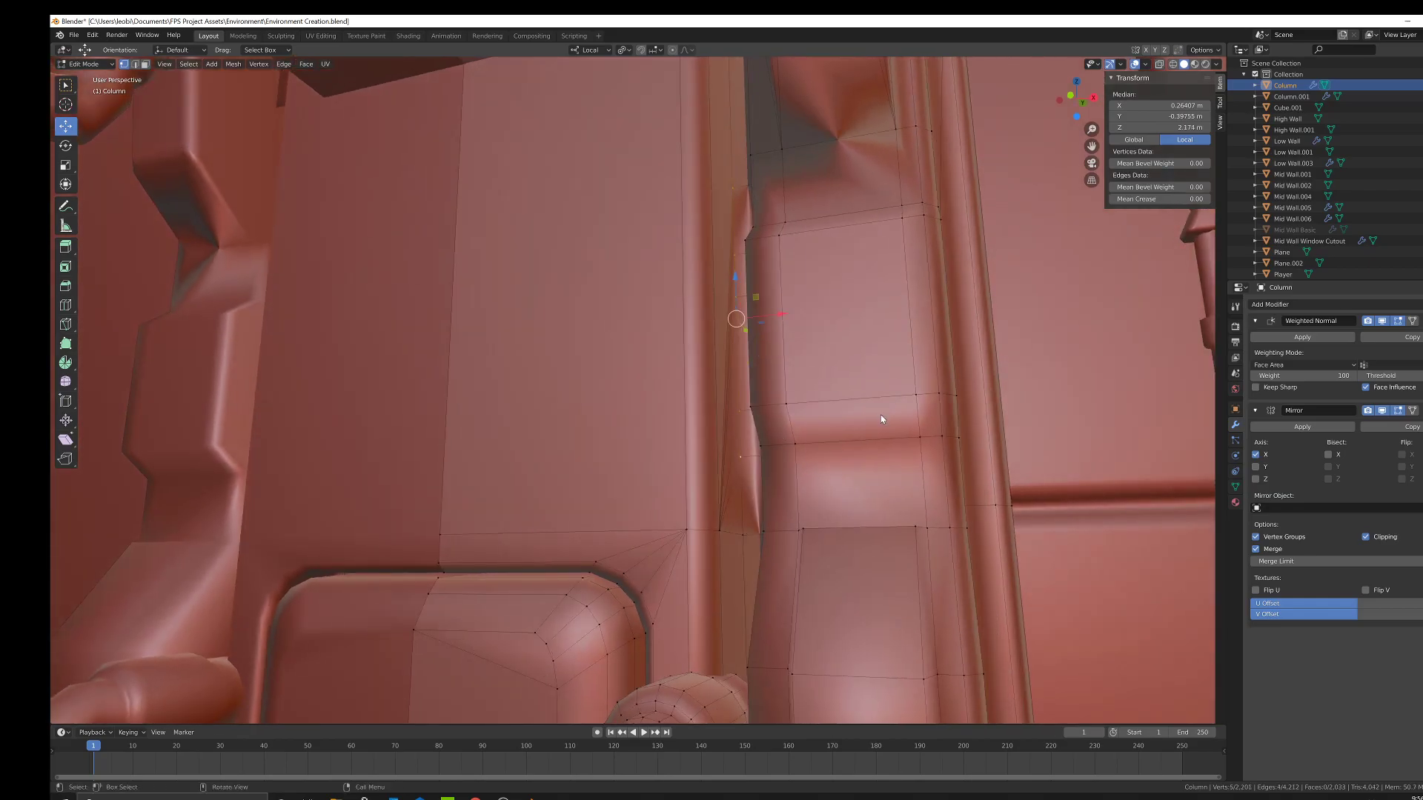
pyautogui.rightClick(853, 413)
pyautogui.click(957, 439)
# Merge the five stacked vertices on the next edge inward beside the rear panel into one with At Center.
pyautogui.moveTo(957, 439); pyautogui.dragTo(813, 243, button='middle')
pyautogui.click(821, 221)
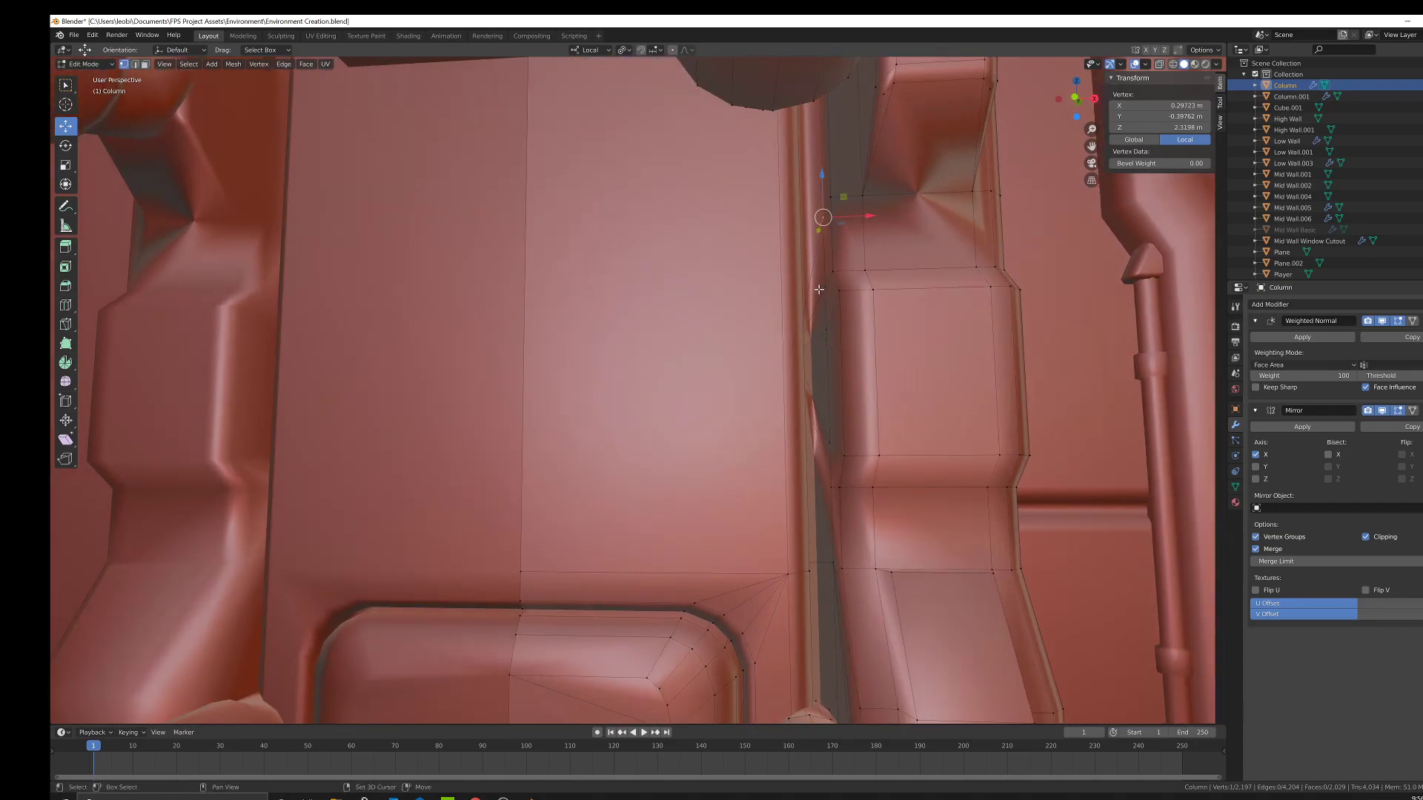
pyautogui.keyDown('shift'); pyautogui.click(822, 287); pyautogui.keyUp('shift')
pyautogui.keyDown('shift'); pyautogui.click(824, 327); pyautogui.keyUp('shift')
pyautogui.keyDown('shift'); pyautogui.click(827, 441); pyautogui.keyUp('shift')
pyautogui.keyDown('shift'); pyautogui.click(827, 487); pyautogui.keyUp('shift')
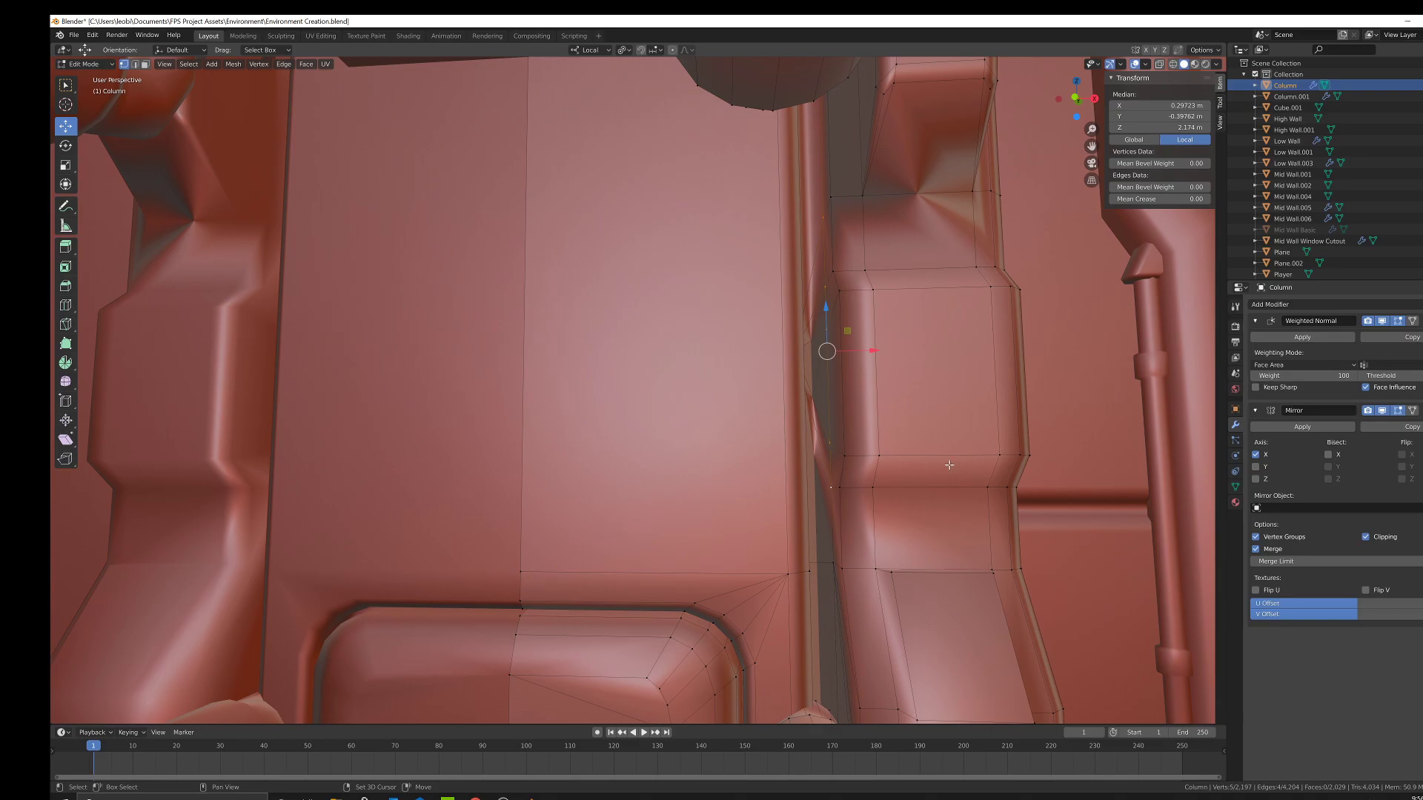
pyautogui.rightClick(937, 470)
pyautogui.click(1037, 487)
pyautogui.scroll(-1, 822, 400)
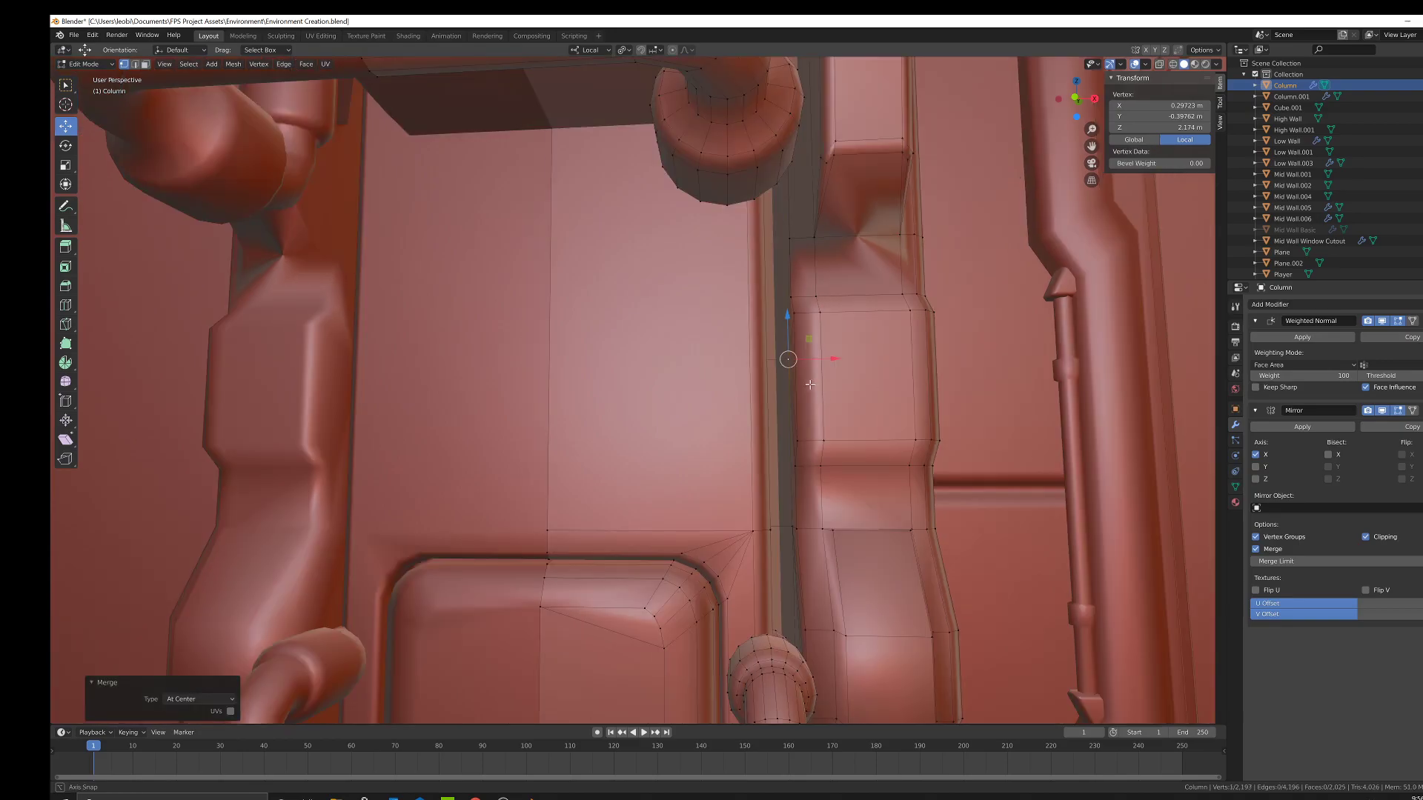
# Examine the simplified recess and the rest of the column from several angles, in both Edit Mode and Object Mode.
pyautogui.moveTo(822, 401); pyautogui.dragTo(842, 384, button='middle')
pyautogui.press('Tab')
pyautogui.press('Tab')
pyautogui.moveTo(814, 510); pyautogui.dragTo(829, 497, button='middle')
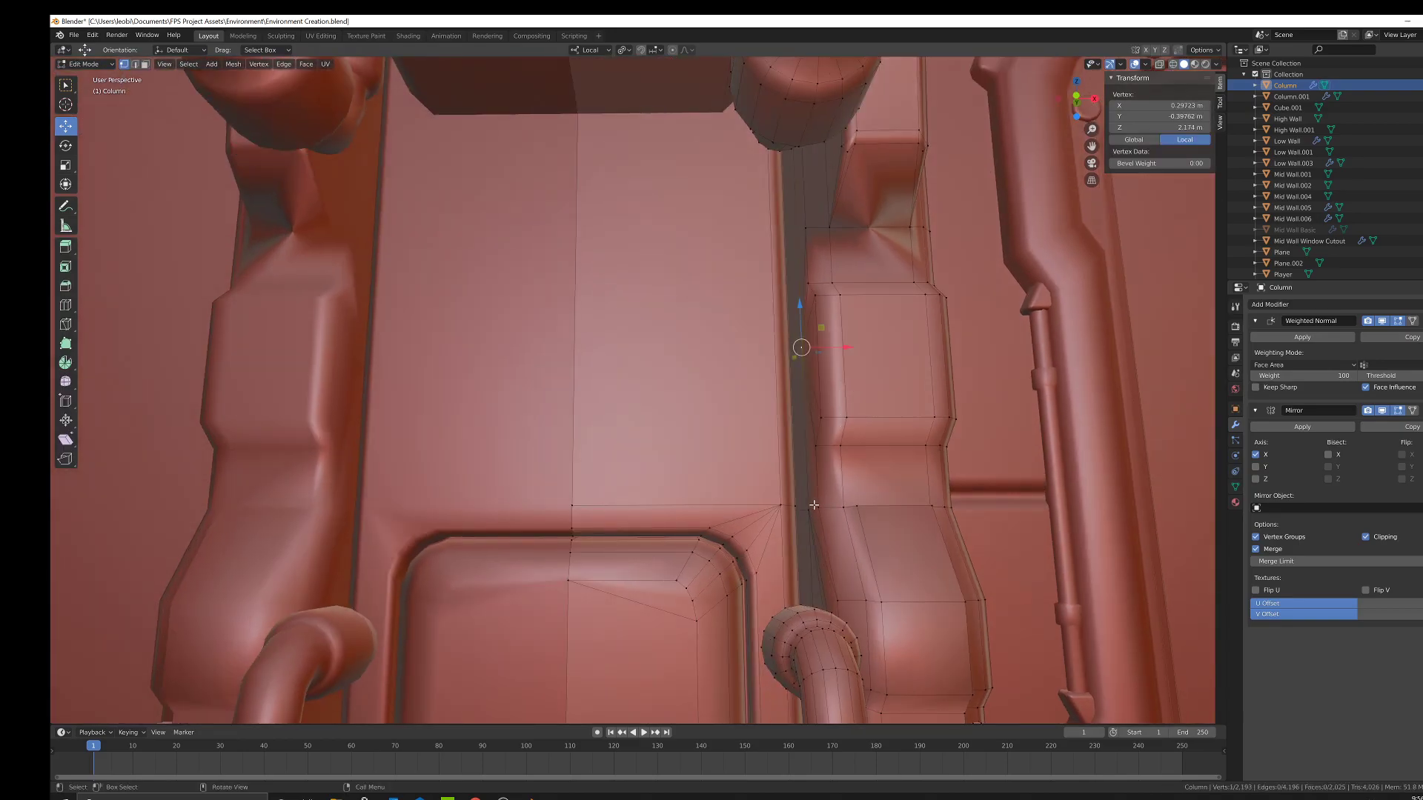
pyautogui.moveTo(863, 440); pyautogui.dragTo(842, 364, button='middle')
pyautogui.scroll(-3, 843, 364)
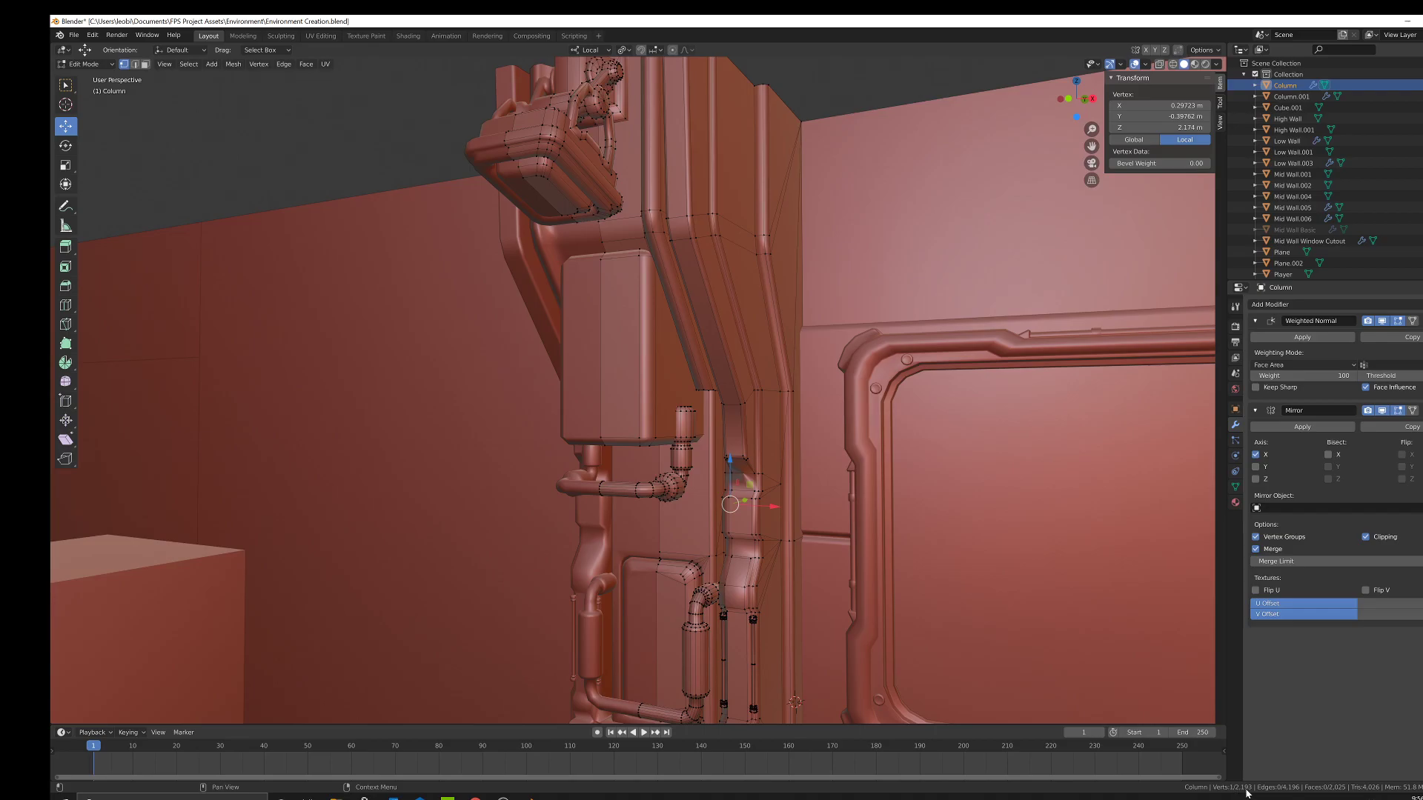
pyautogui.moveTo(819, 435); pyautogui.dragTo(744, 303, button='middle')
pyautogui.moveTo(829, 350); pyautogui.dragTo(671, 322, button='middle')
pyautogui.scroll(3, 650, 375)
pyautogui.scroll(-4, 773, 326)
pyautogui.moveTo(939, 402); pyautogui.dragTo(1150, 617, button='middle')
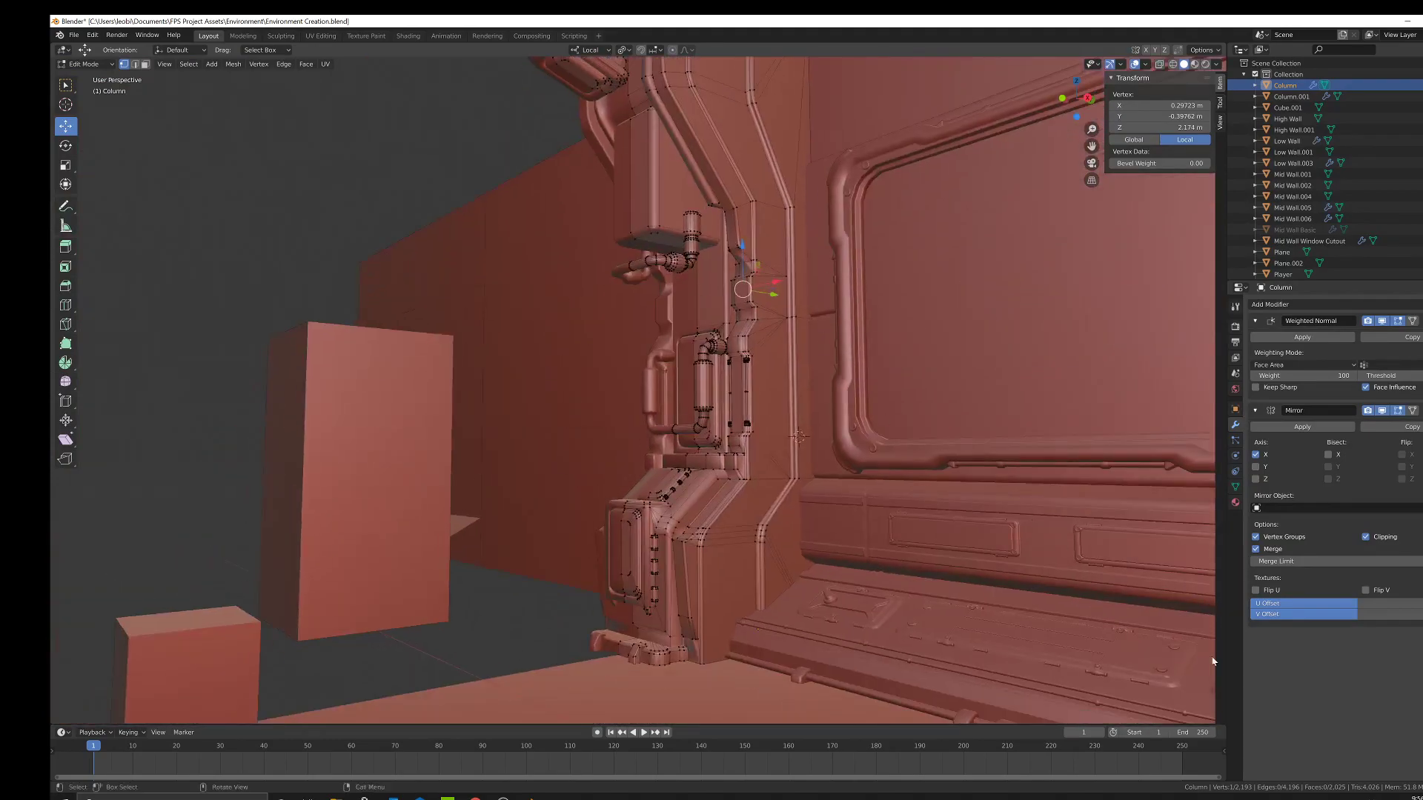
pyautogui.moveTo(727, 556); pyautogui.dragTo(753, 567, button='middle')
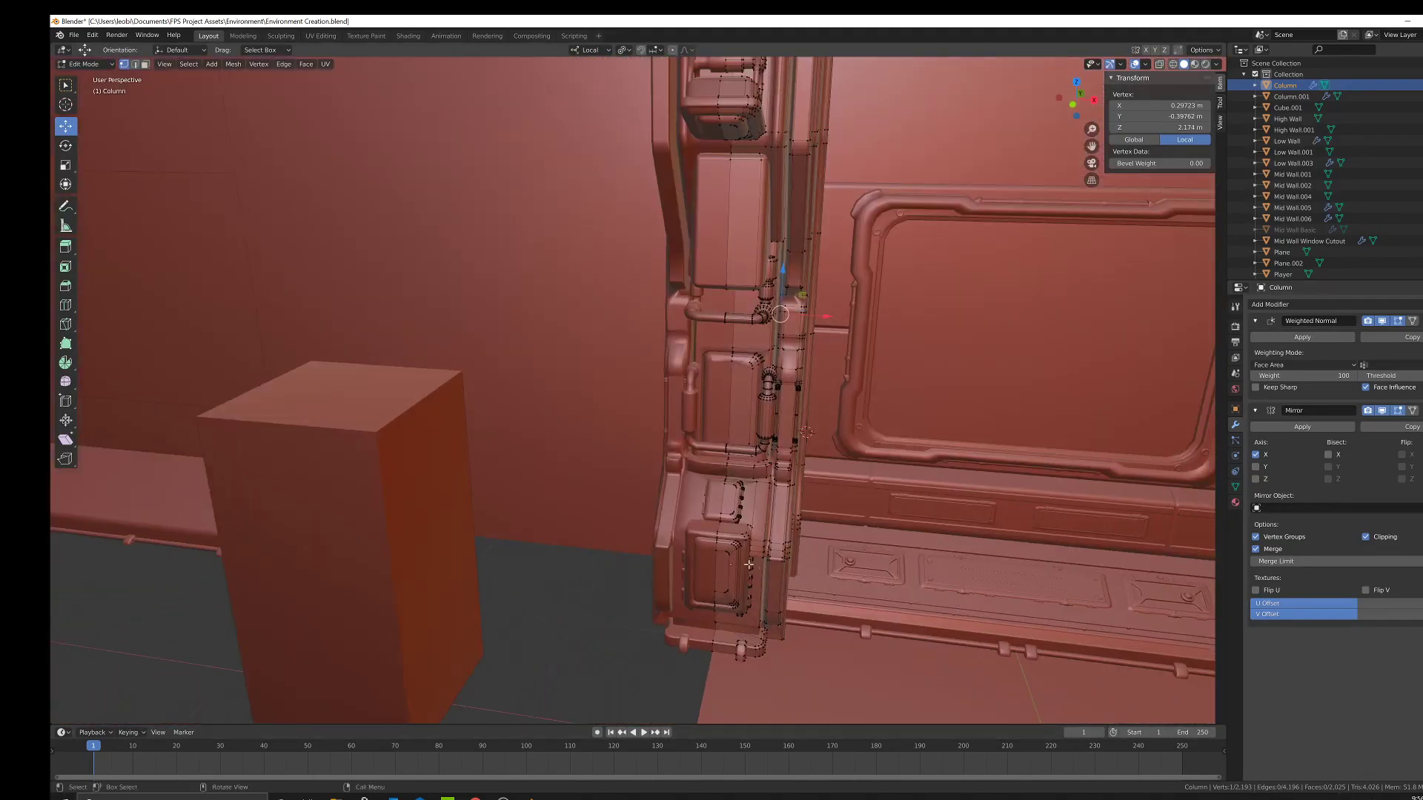
pyautogui.press('Tab')
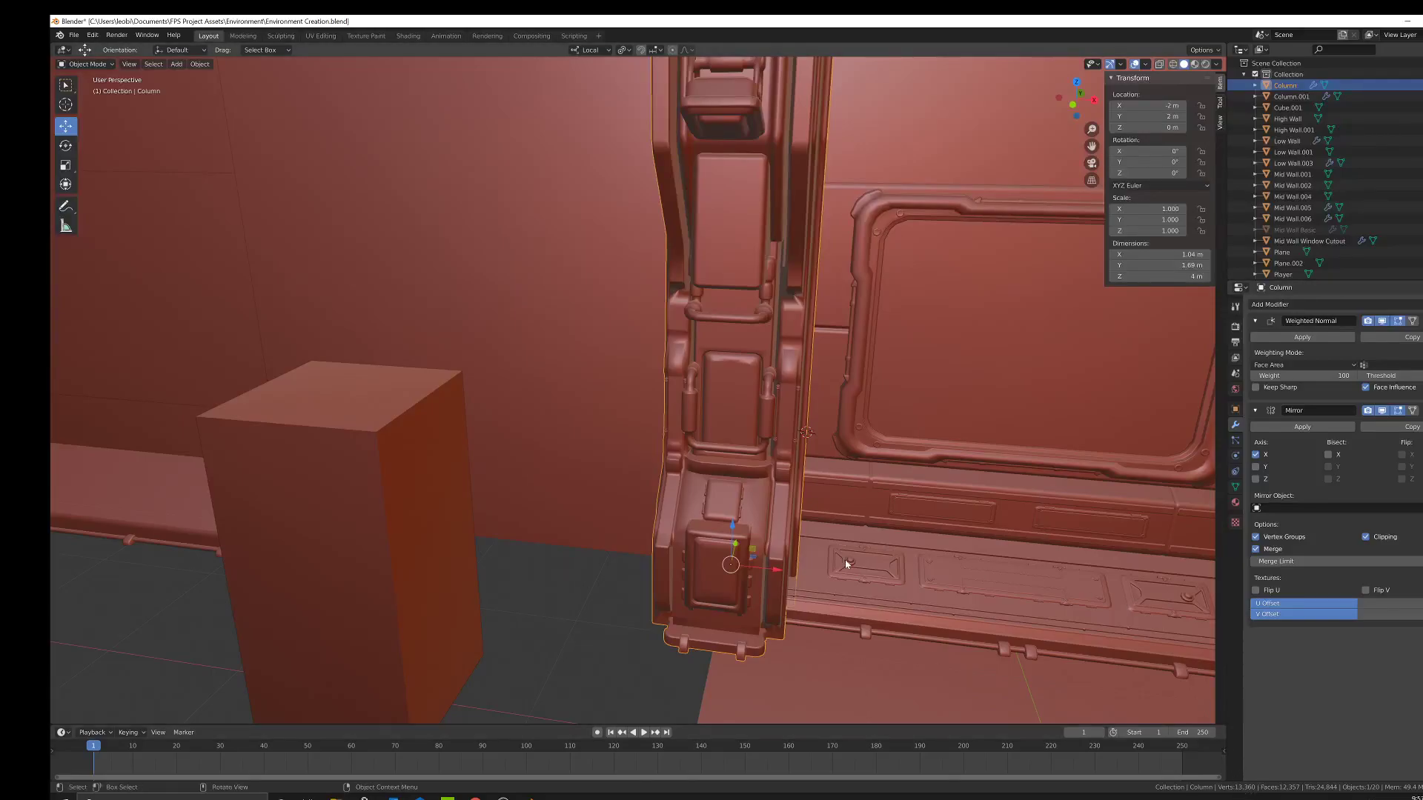
pyautogui.moveTo(778, 492); pyautogui.dragTo(782, 498, button='middle')
pyautogui.press('Tab')
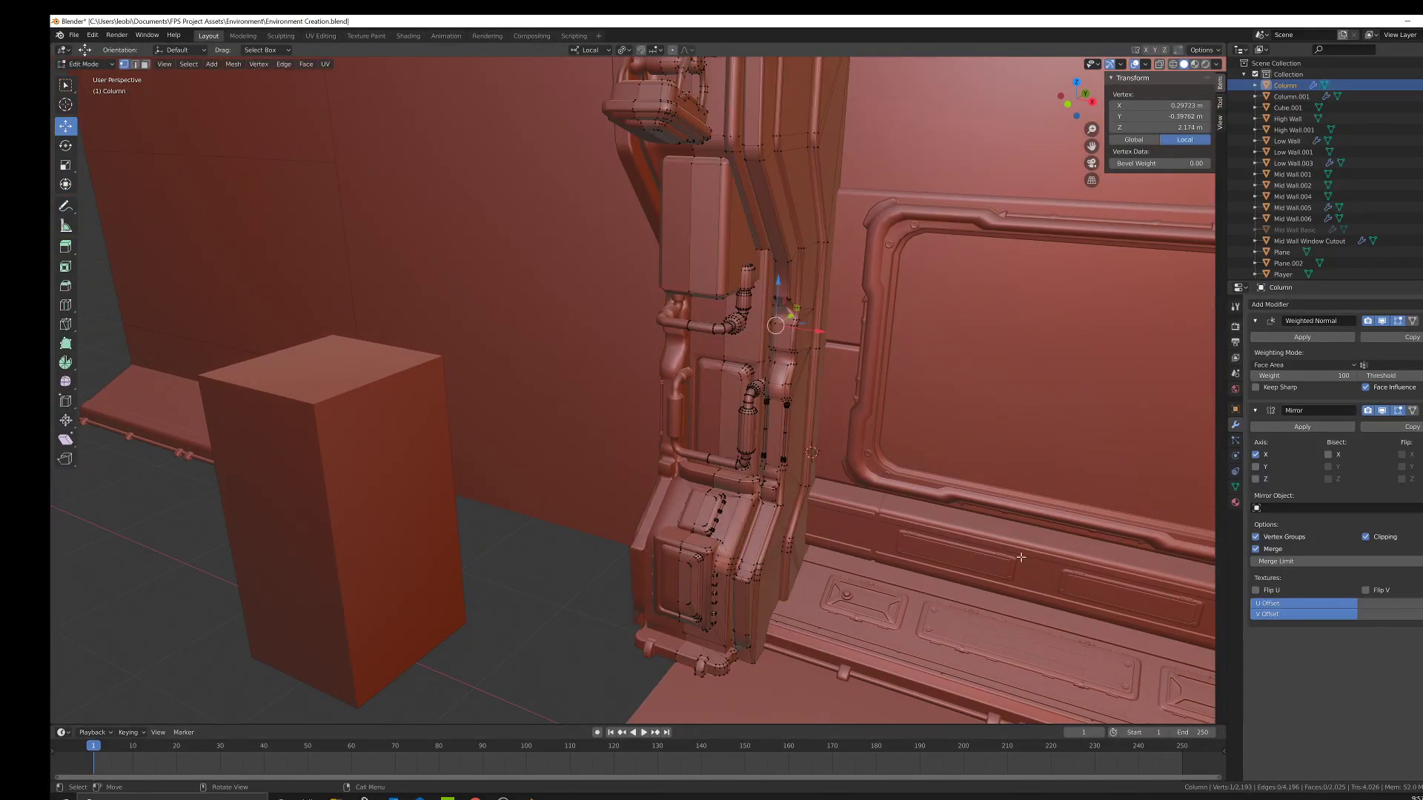
# Select the column's whole mesh and examine its topology and remaining geometry from the front and side.
pyautogui.press('a')
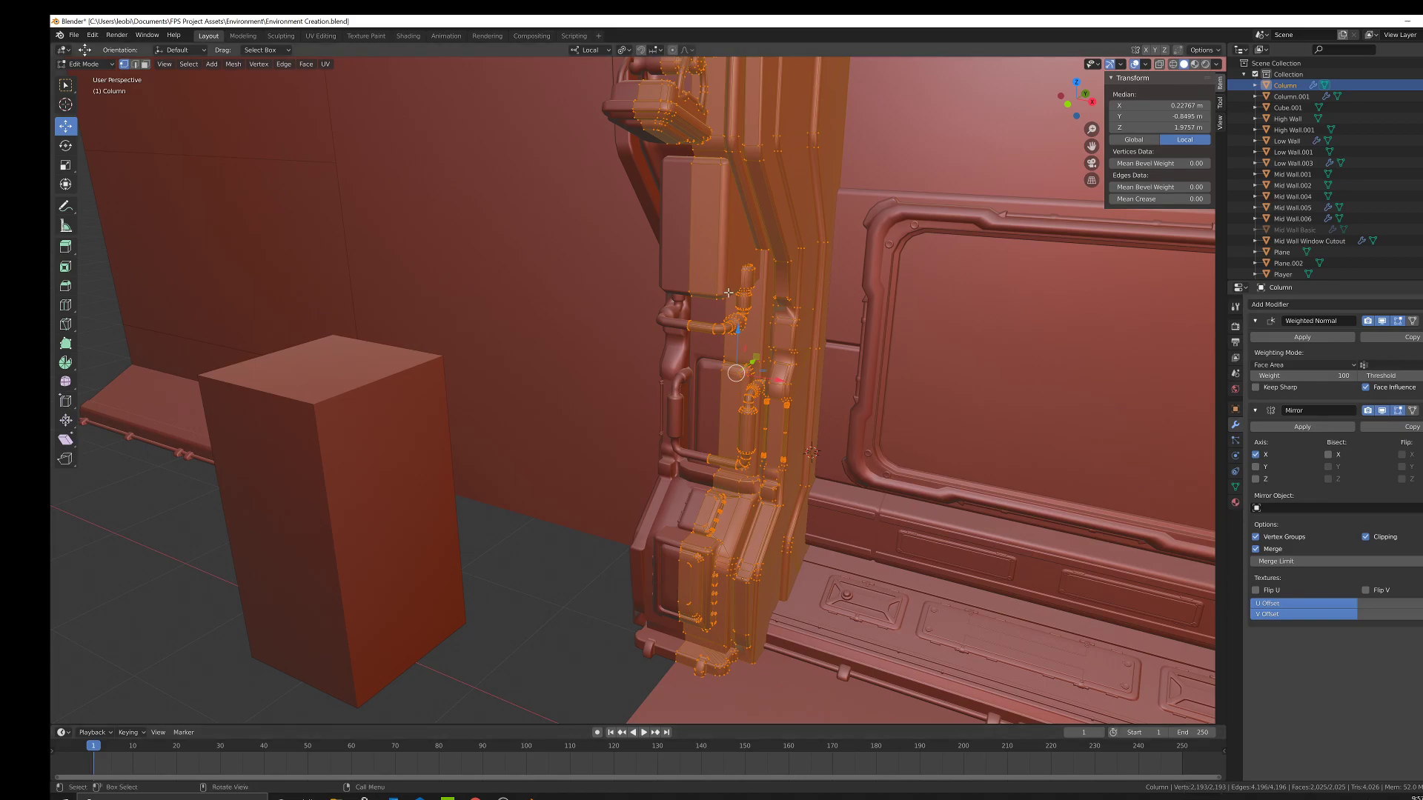
pyautogui.press('Tab')
pyautogui.moveTo(764, 314); pyautogui.dragTo(763, 345, button='middle')
pyautogui.scroll(3, 809, 311)
pyautogui.scroll(-3, 776, 354)
pyautogui.press('Tab')
pyautogui.scroll(3, 687, 380)
pyautogui.moveTo(687, 380); pyautogui.dragTo(750, 387, button='middle')
pyautogui.keyDown('shift'); pyautogui.moveTo(741, 563); pyautogui.dragTo(730, 497, button='middle'); pyautogui.keyUp('shift')
pyautogui.scroll(3, 710, 521)
pyautogui.scroll(-4, 741, 467)
pyautogui.scroll(4, 757, 428)
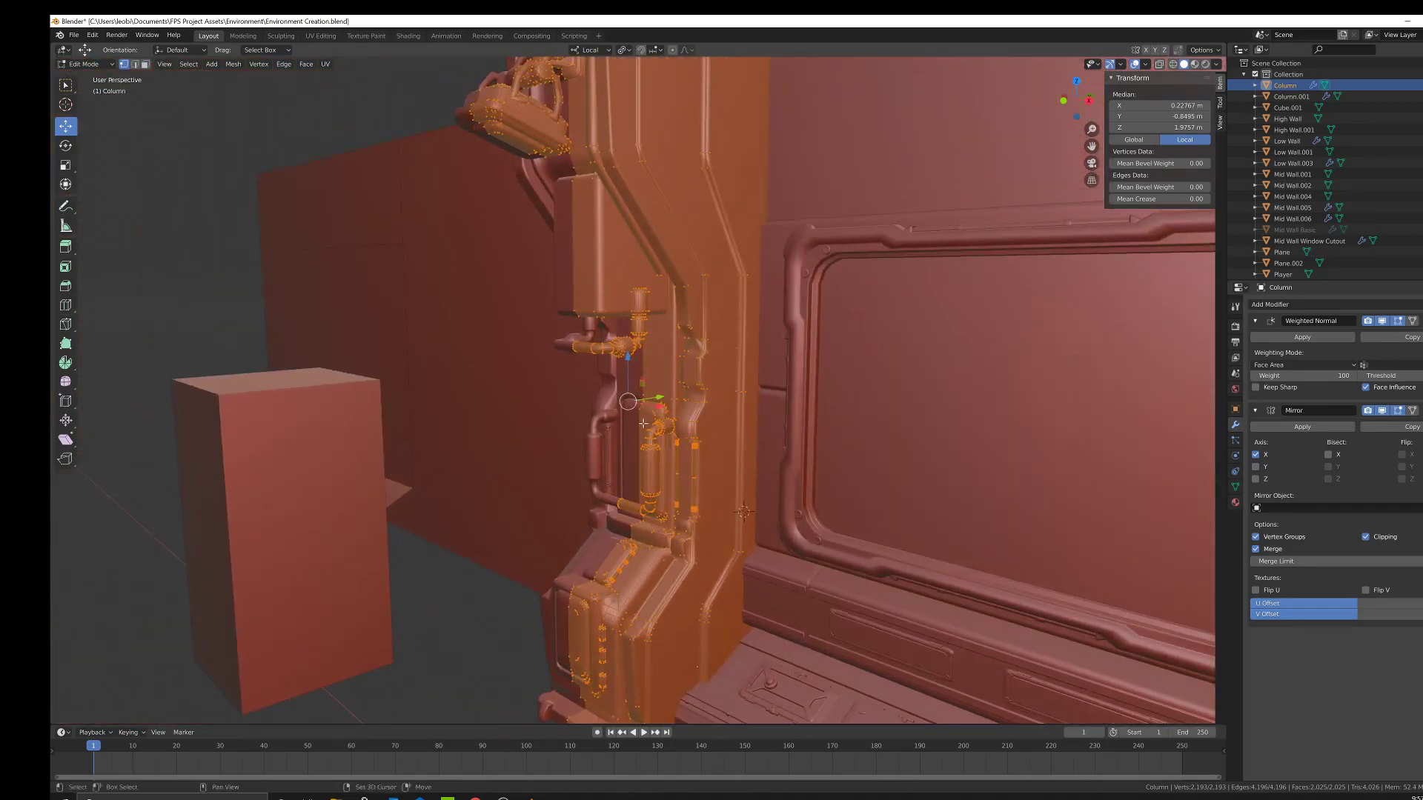
pyautogui.scroll(-2, 643, 414)
pyautogui.moveTo(643, 414); pyautogui.dragTo(685, 300, button='middle')
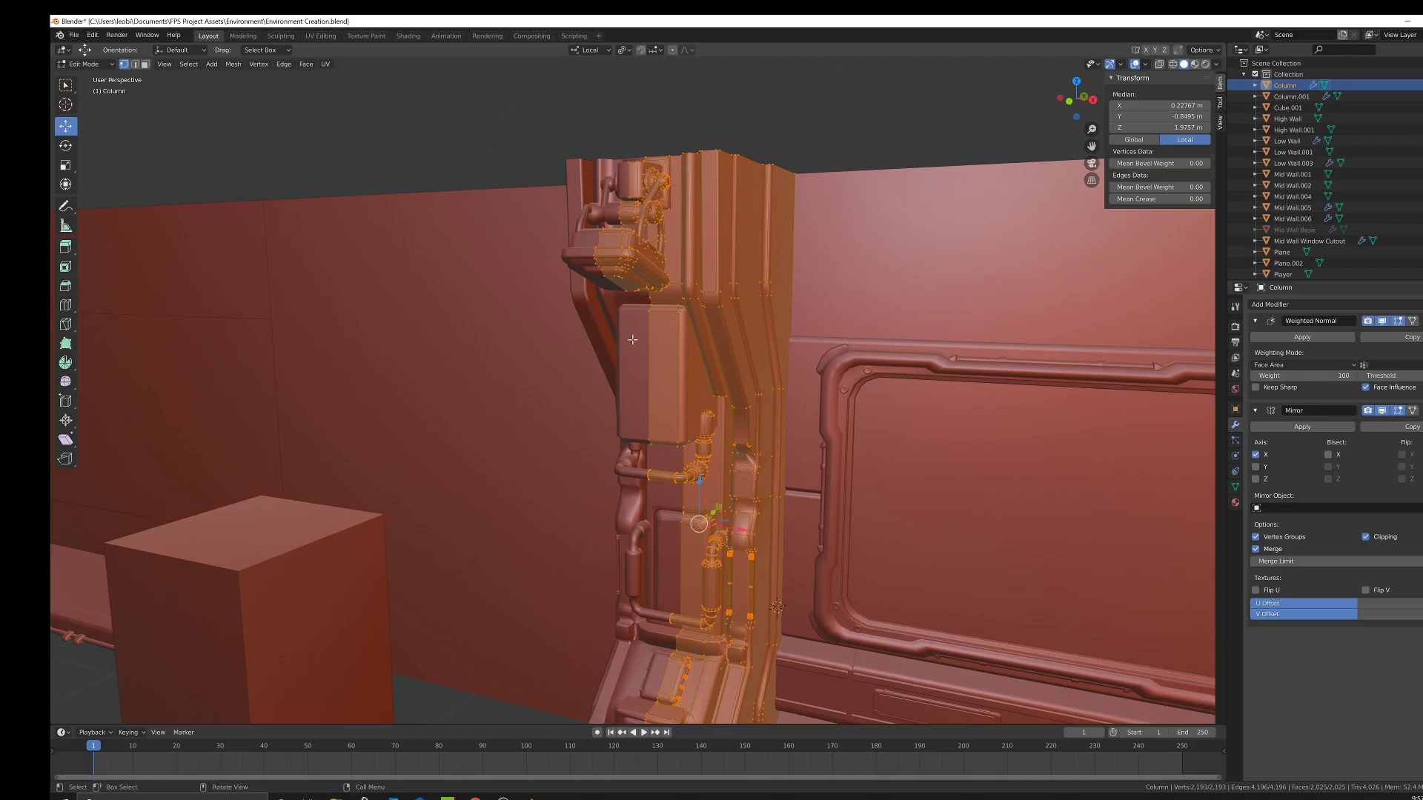
pyautogui.scroll(-2, 632, 340)
pyautogui.moveTo(703, 383); pyautogui.dragTo(705, 344, button='middle')
pyautogui.scroll(2, 705, 345)
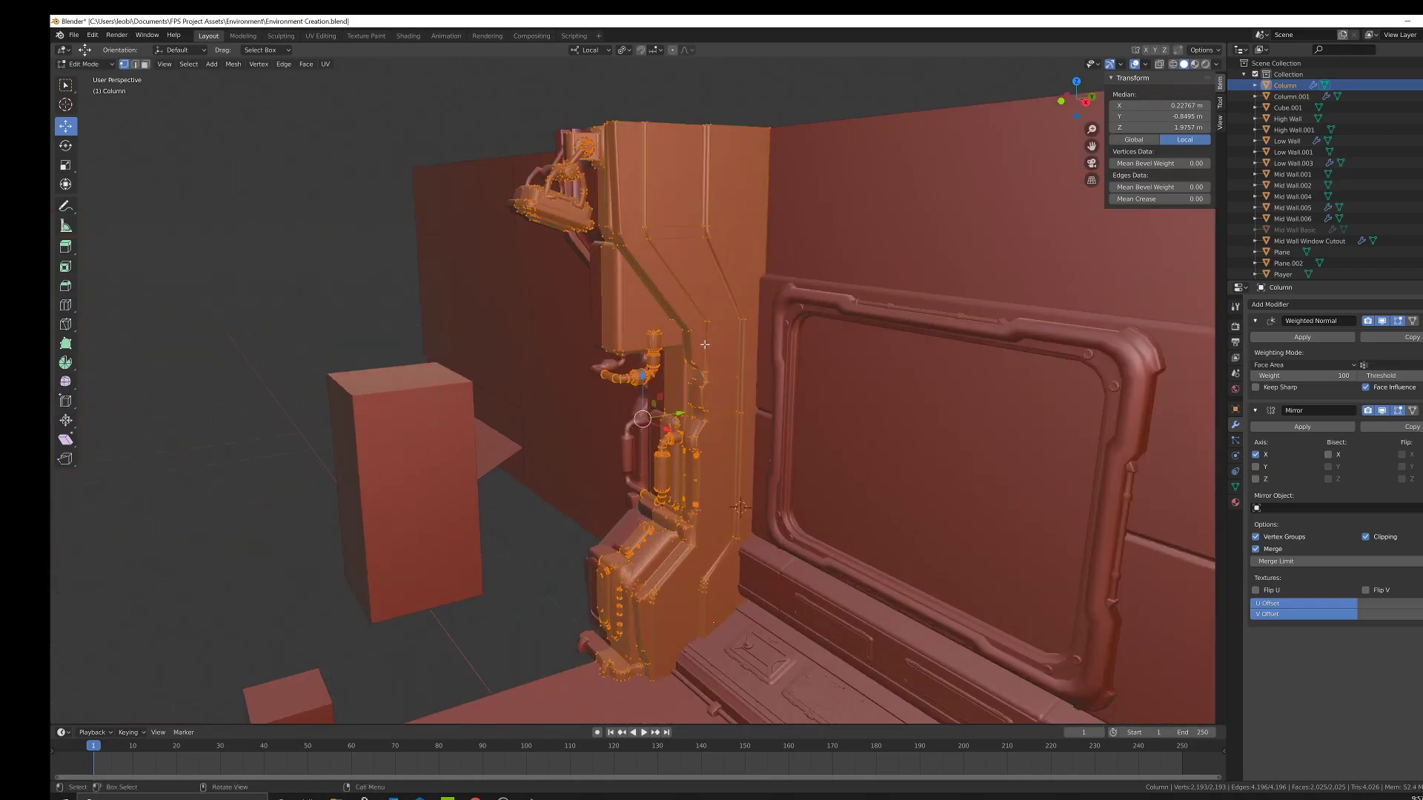
# Check the column's shading, leave it in Object Mode with nothing selected, and show the viewport in solid shading.
pyautogui.press('Tab')
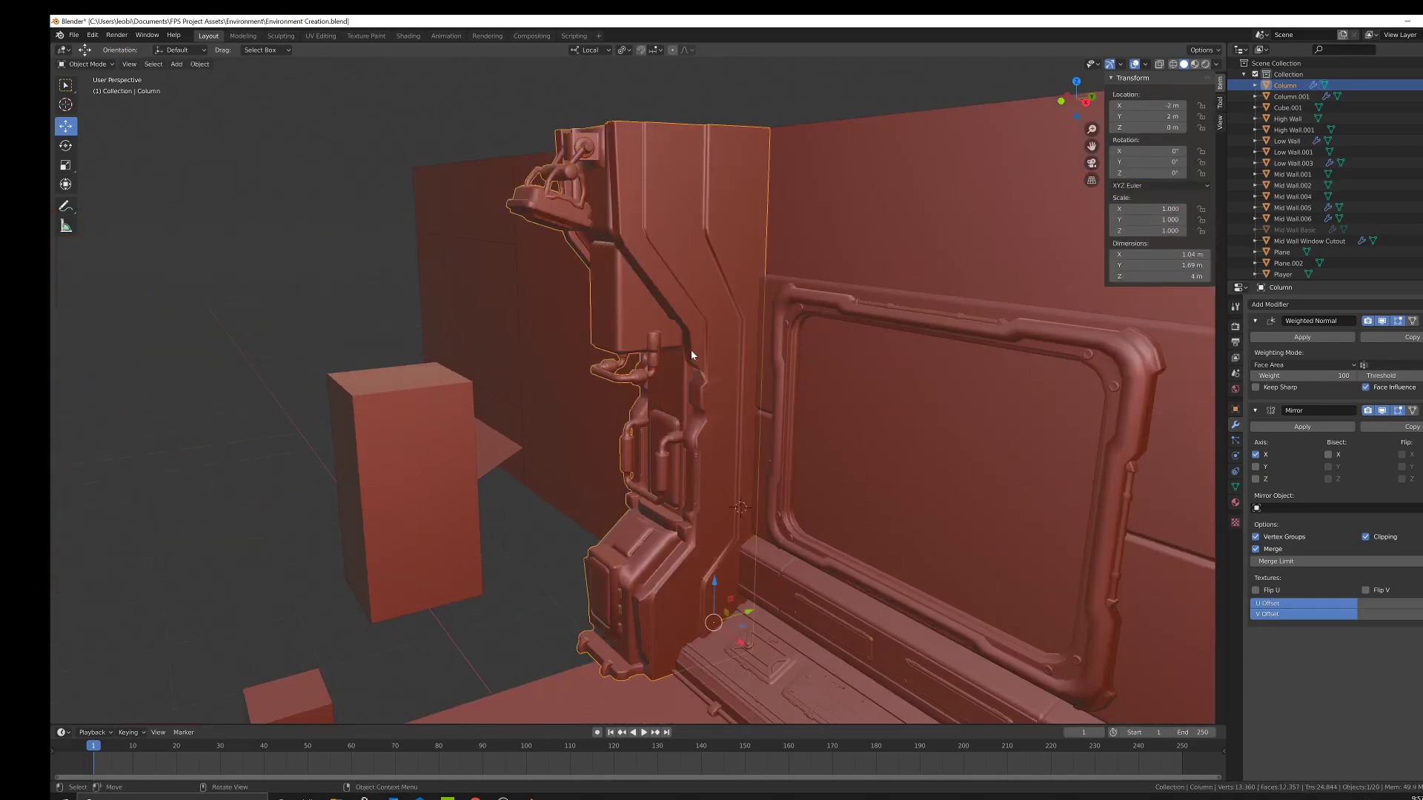
pyautogui.press('Tab')
pyautogui.moveTo(693, 438)
pyautogui.mouseDown(button='middle')
pyautogui.moveTo(687, 407)
pyautogui.moveTo(590, 401)
pyautogui.moveTo(730, 427)
pyautogui.moveTo(799, 460)
pyautogui.moveTo(787, 471)
pyautogui.moveTo(880, 464)
pyautogui.moveTo(767, 474)
pyautogui.mouseUp(button='middle')
pyautogui.scroll(3, 799, 460)
pyautogui.press('Tab')
pyautogui.scroll(-3, 799, 460)
pyautogui.press('z')
pyautogui.click(793, 371)
pyautogui.moveTo(793, 372); pyautogui.dragTo(712, 363, button='middle')
pyautogui.hotkey('alt', 'a')
pyautogui.moveTo(705, 251)
pyautogui.mouseDown(button='middle')
pyautogui.moveTo(683, 321)
pyautogui.moveTo(727, 321)
pyautogui.moveTo(669, 345)
pyautogui.mouseUp(button='middle')
pyautogui.press('z')
pyautogui.click(819, 335)
pyautogui.scroll(4, 754, 353)
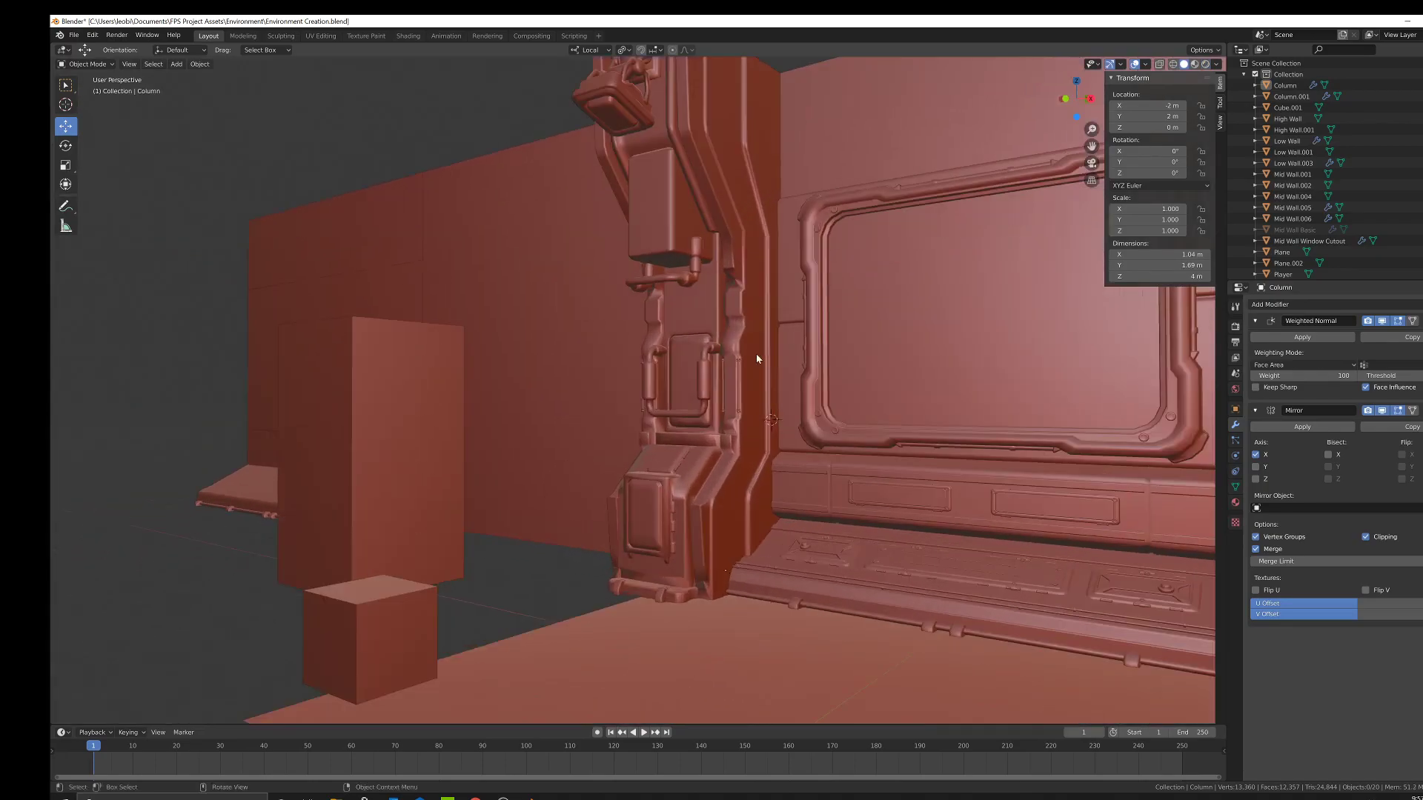
# Examine the finished column beside the framed wall panel and the low wall, both close up and within the whole scene.
pyautogui.keyDown('shift'); pyautogui.moveTo(778, 384); pyautogui.dragTo(681, 404, button='middle'); pyautogui.keyUp('shift')
pyautogui.scroll(-5, 715, 371)
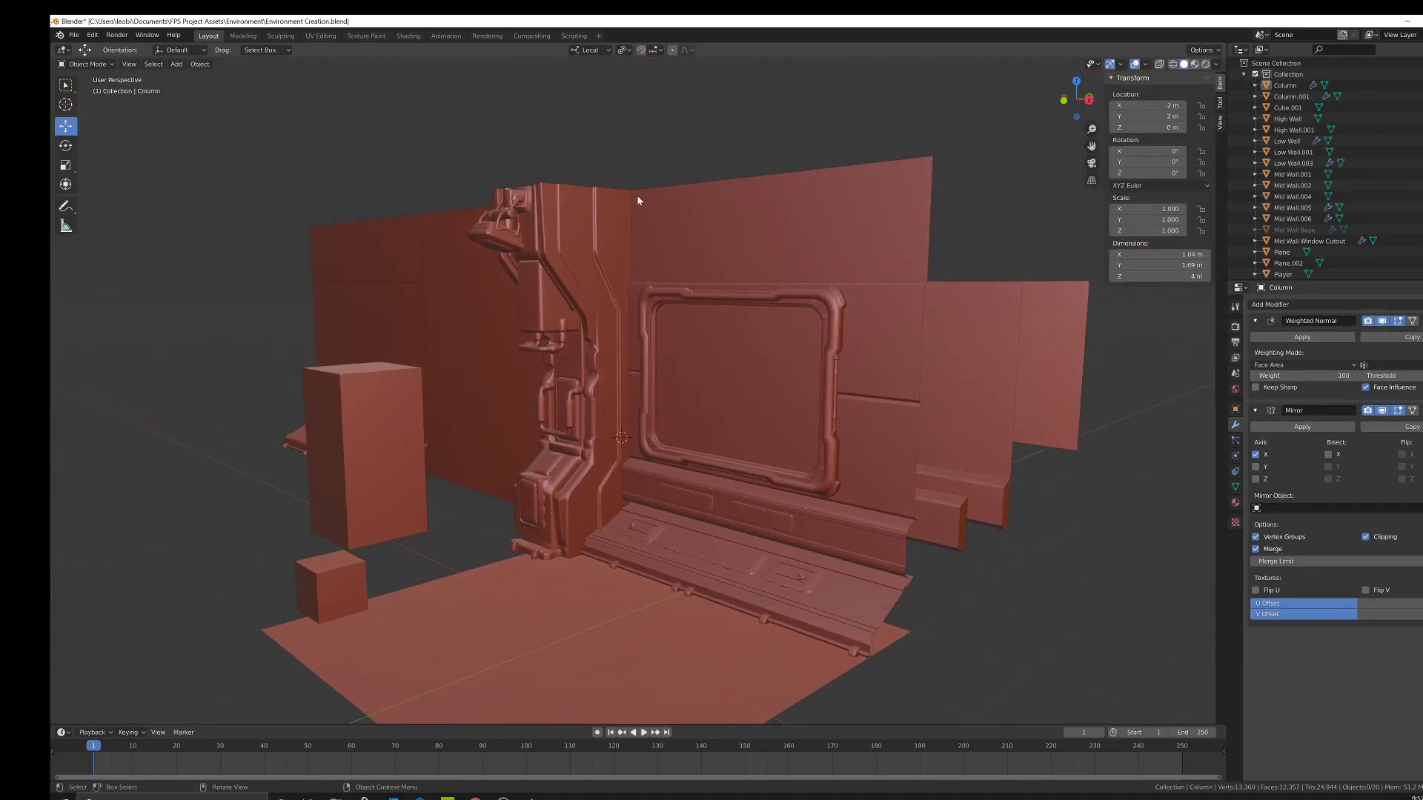
pyautogui.scroll(5, 736, 319)
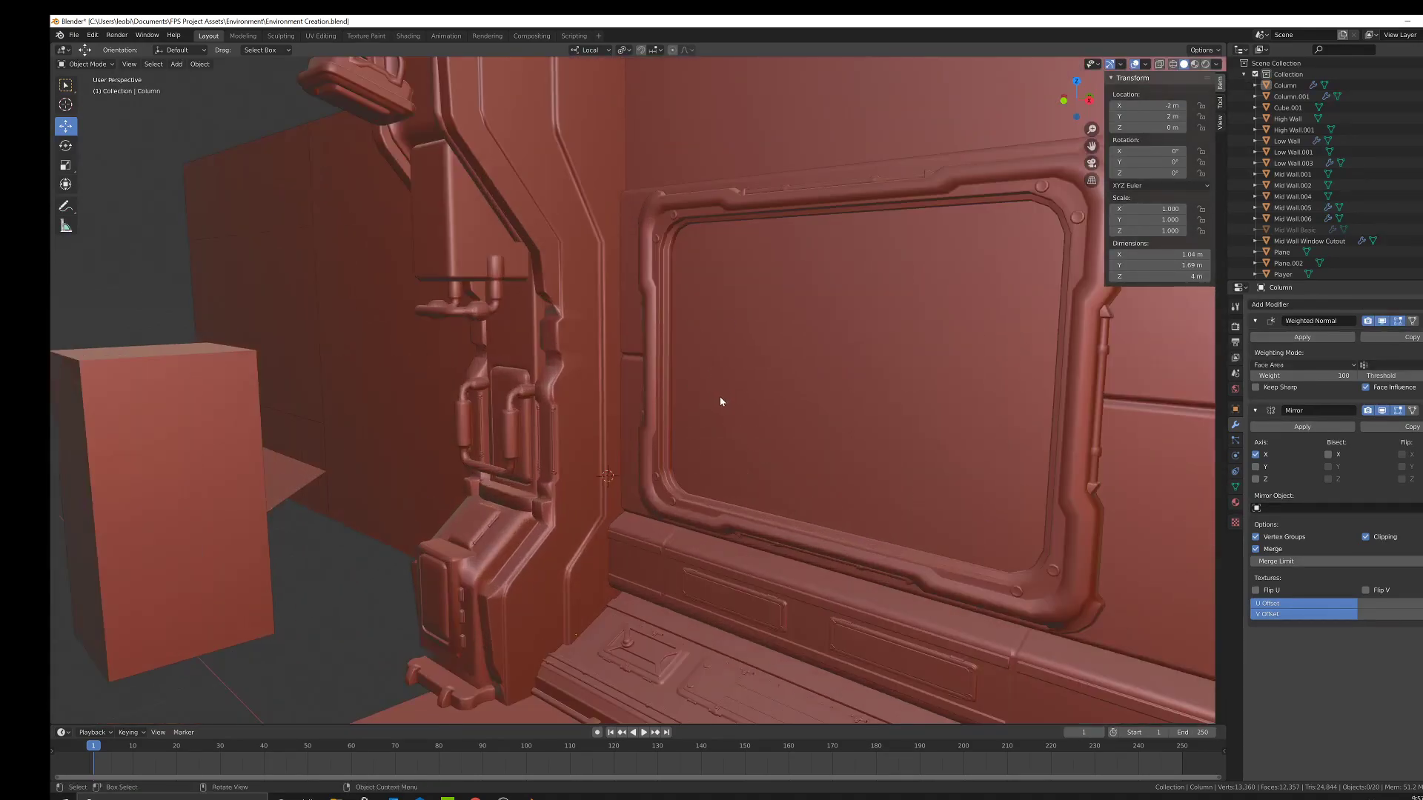
pyautogui.scroll(-3, 721, 400)
pyautogui.moveTo(655, 391)
pyautogui.mouseDown(button='middle')
pyautogui.moveTo(634, 385)
pyautogui.moveTo(701, 348)
pyautogui.moveTo(661, 389)
pyautogui.mouseUp(button='middle')
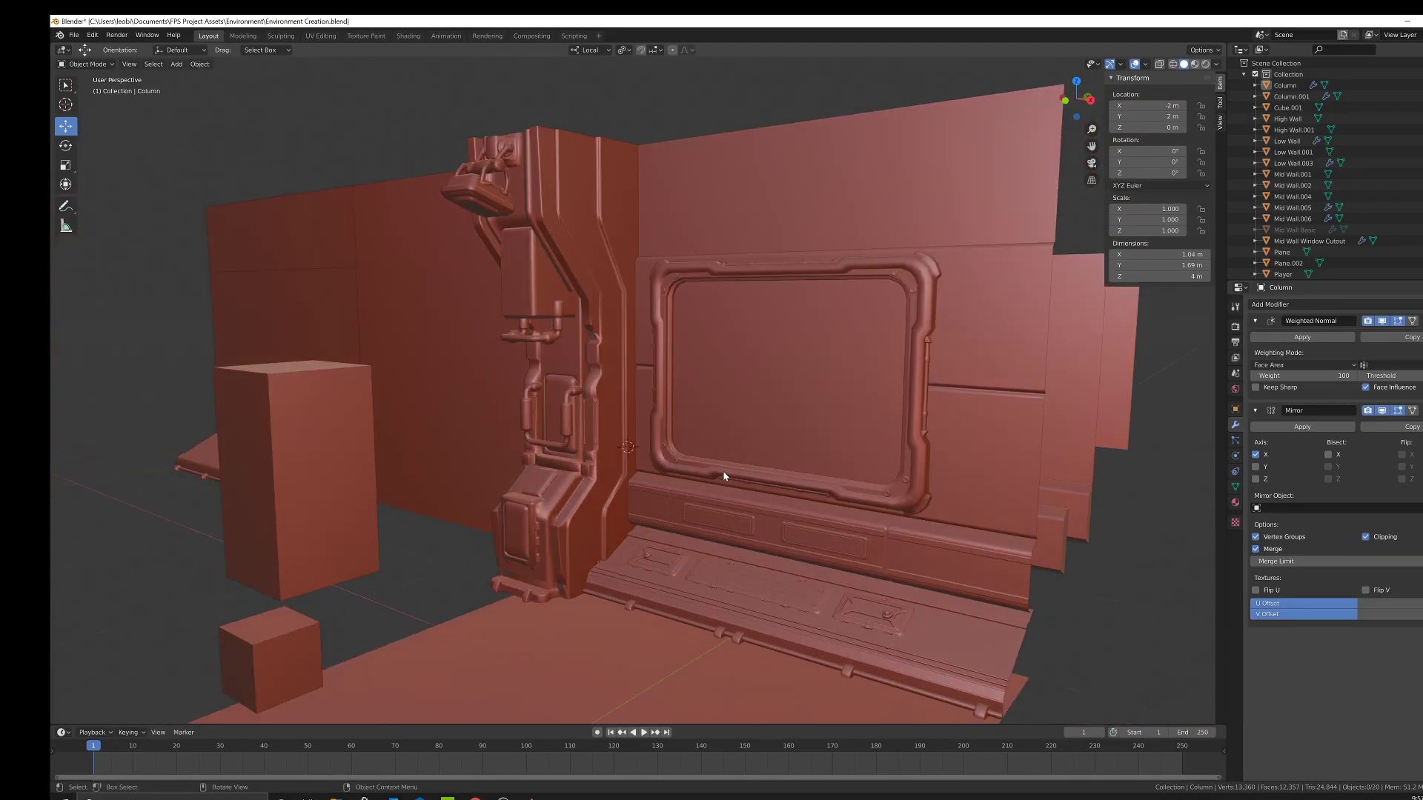
pyautogui.moveTo(717, 475); pyautogui.dragTo(637, 420, button='middle')
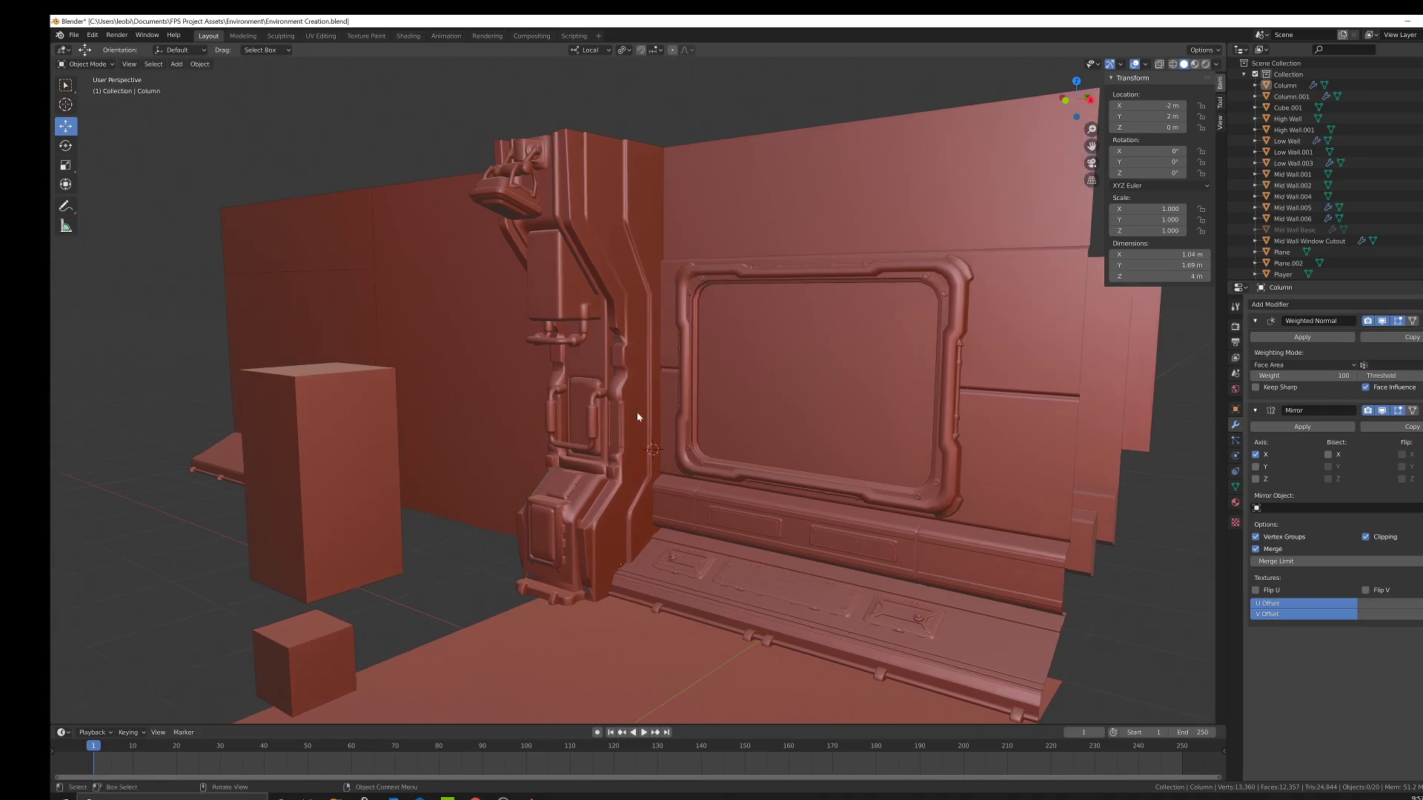
pyautogui.scroll(3, 564, 445)
pyautogui.scroll(-6, 635, 463)
pyautogui.scroll(5, 712, 478)
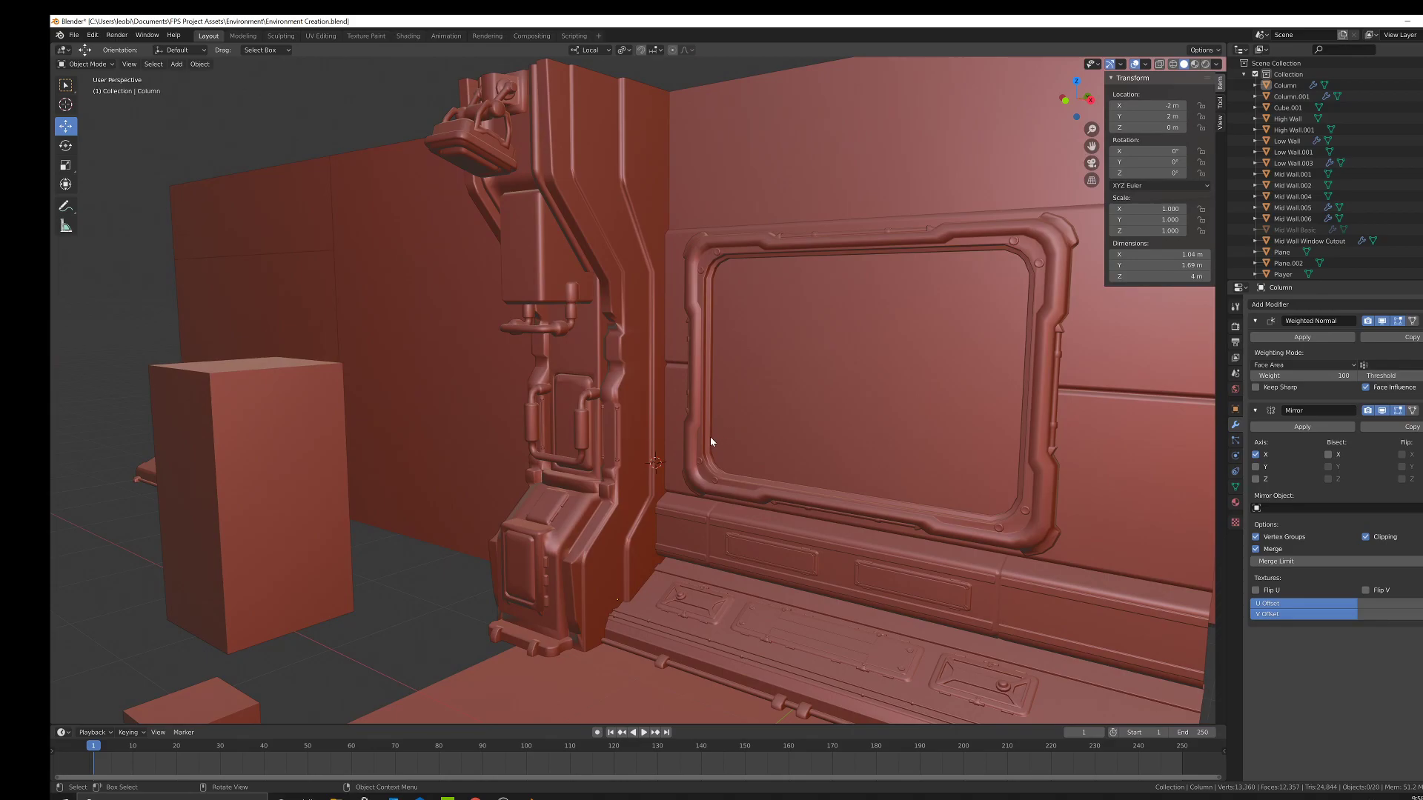
pyautogui.keyDown('shift'); pyautogui.moveTo(765, 429); pyautogui.dragTo(678, 401, button='middle'); pyautogui.keyUp('shift')
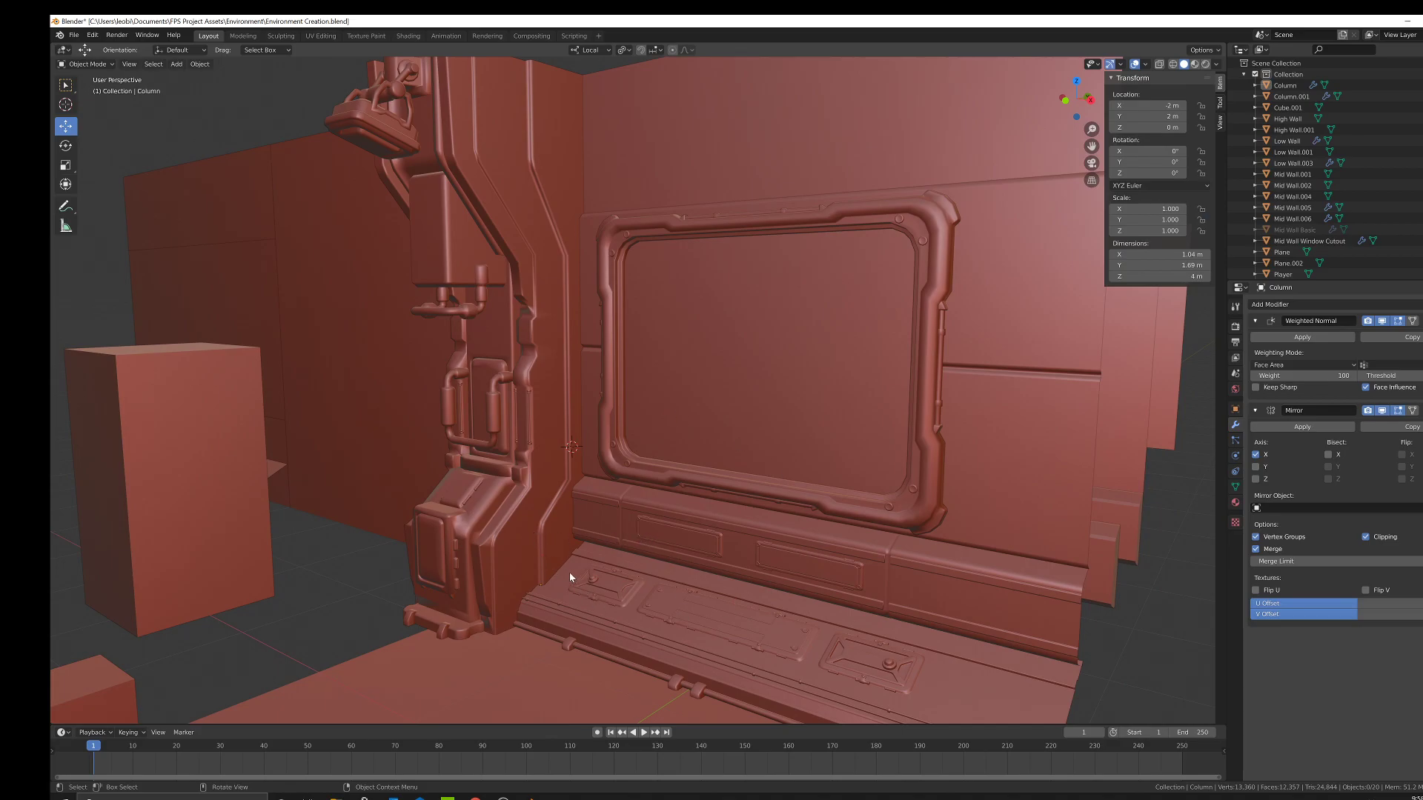
pyautogui.click(503, 798)
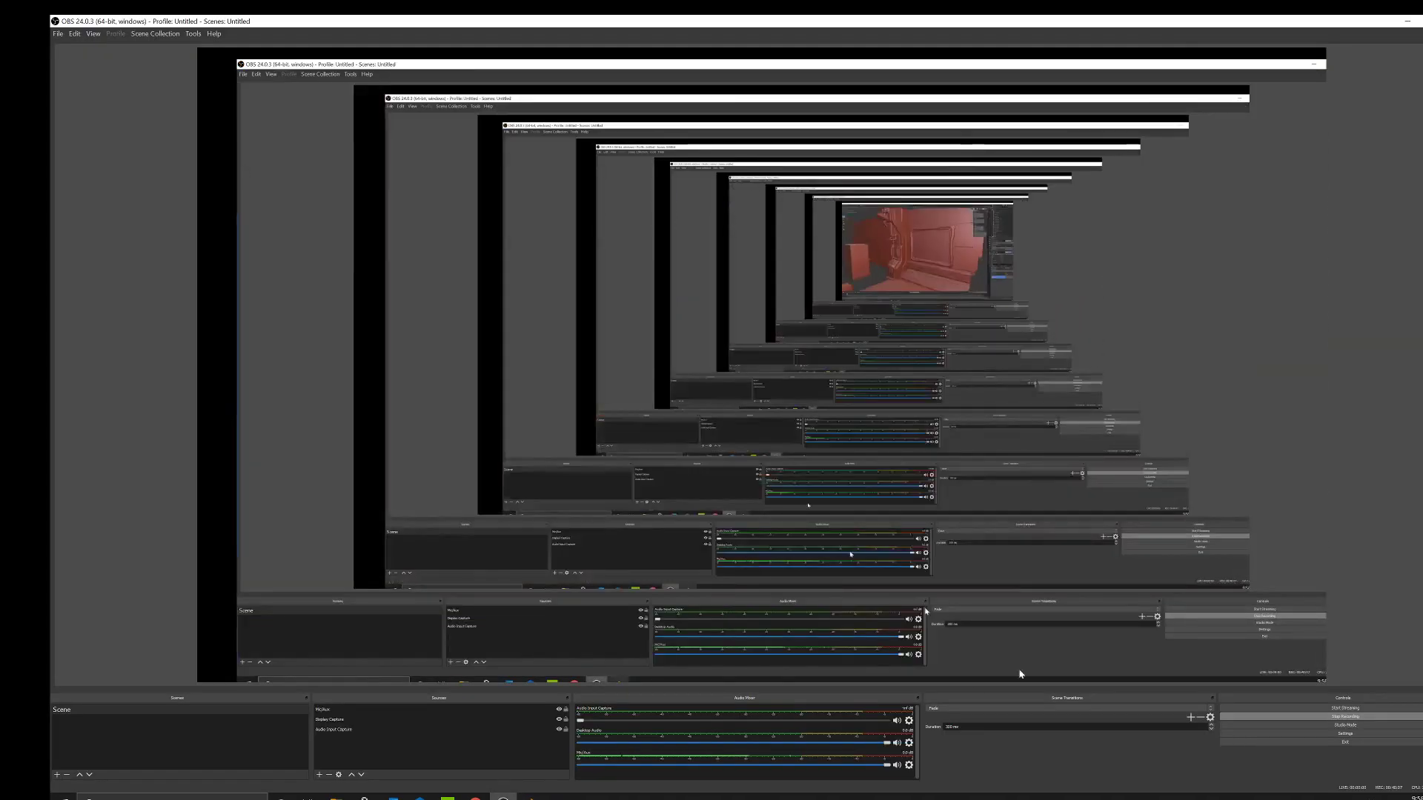